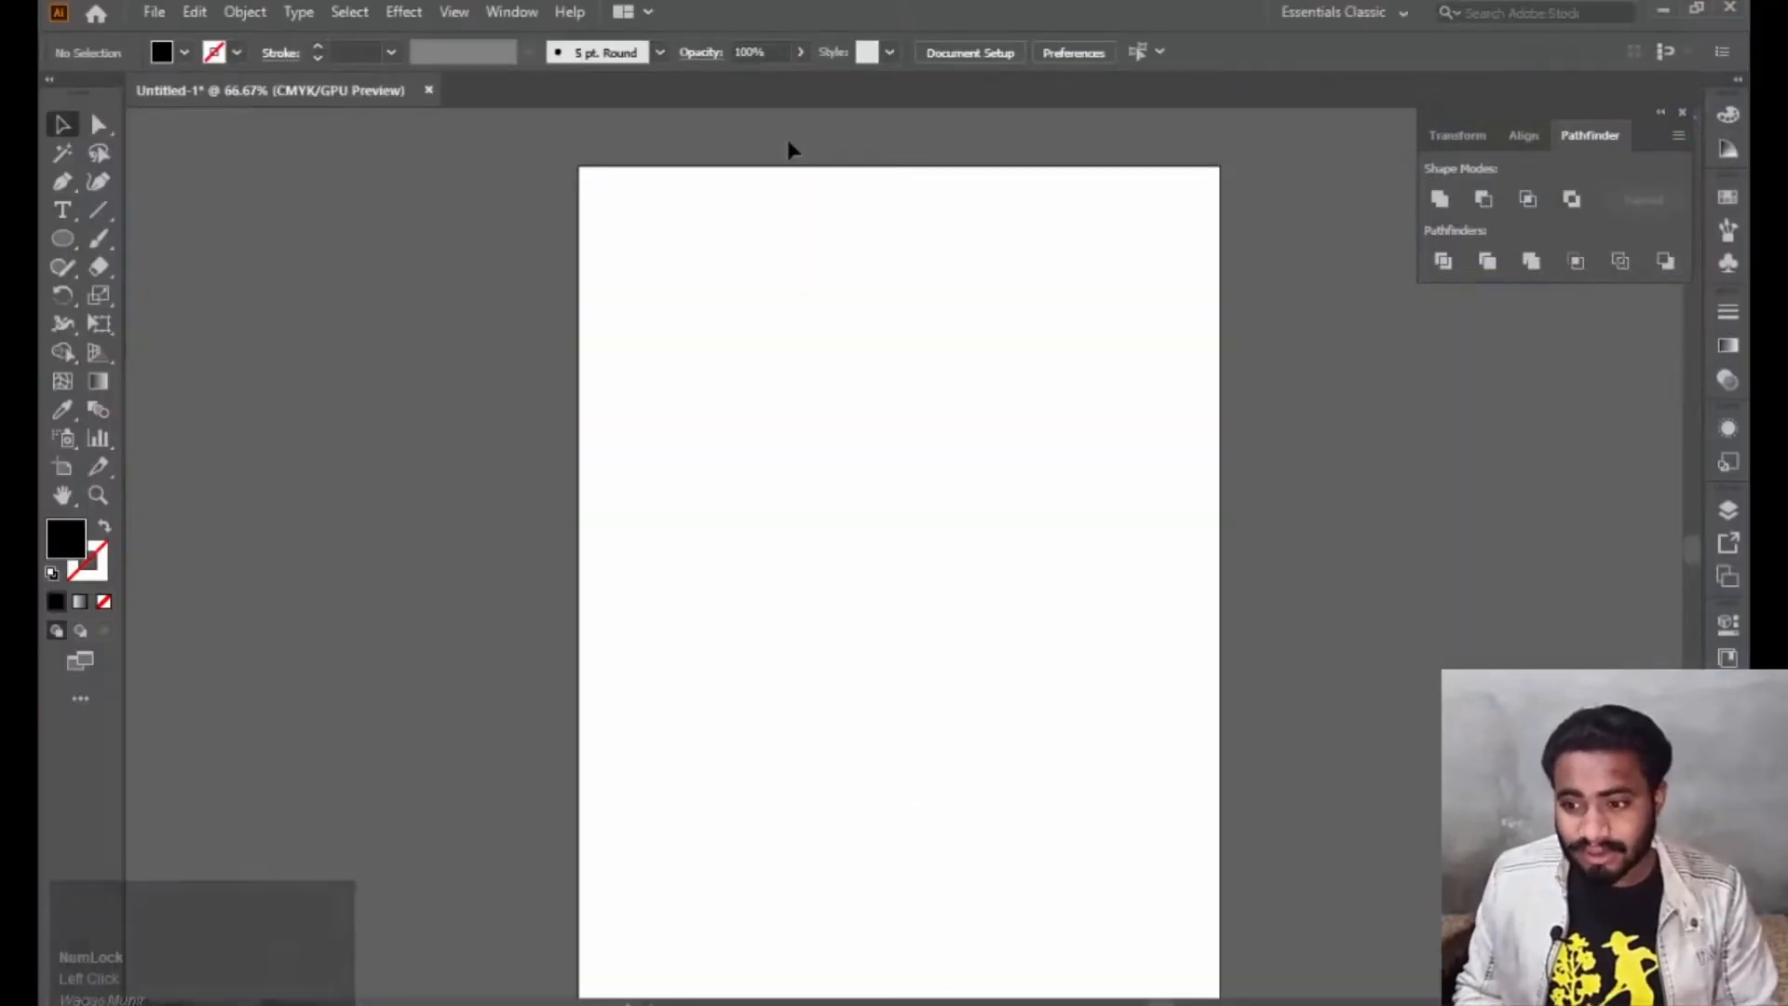
# Add a point text reading "this is sandhu solution" near the upper-left corner of the blank artboard.
pyautogui.click(59, 212)
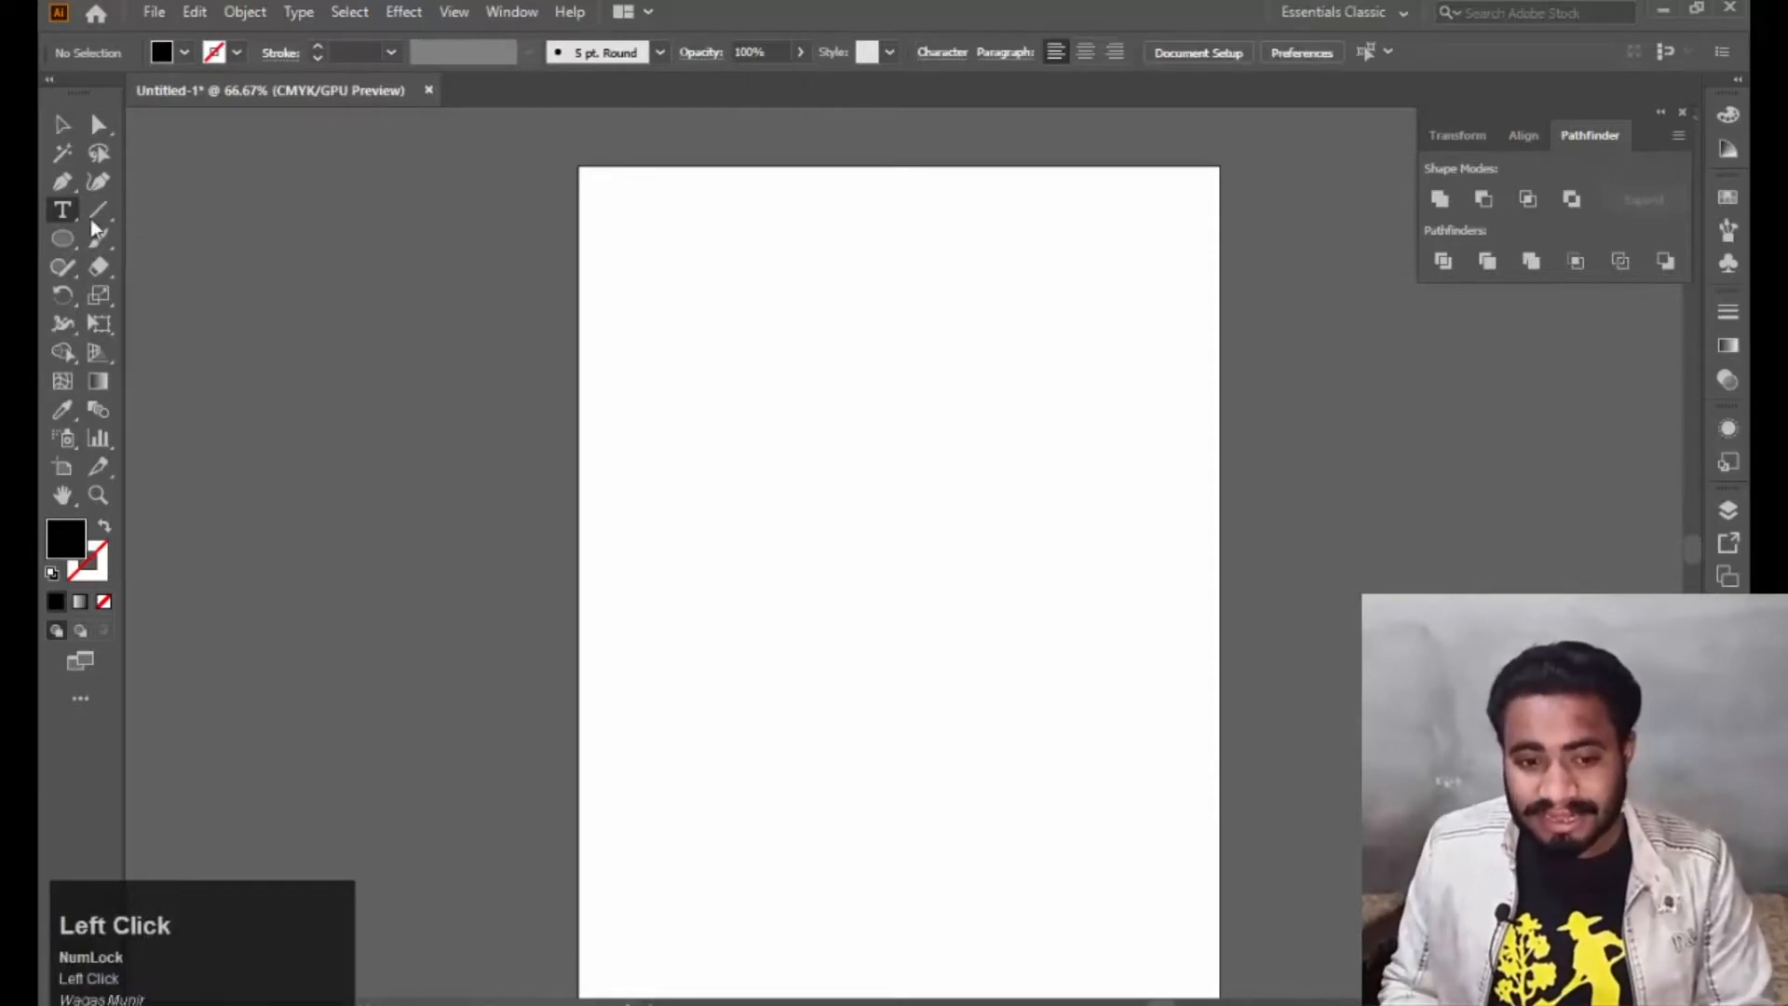
pyautogui.click(656, 250)
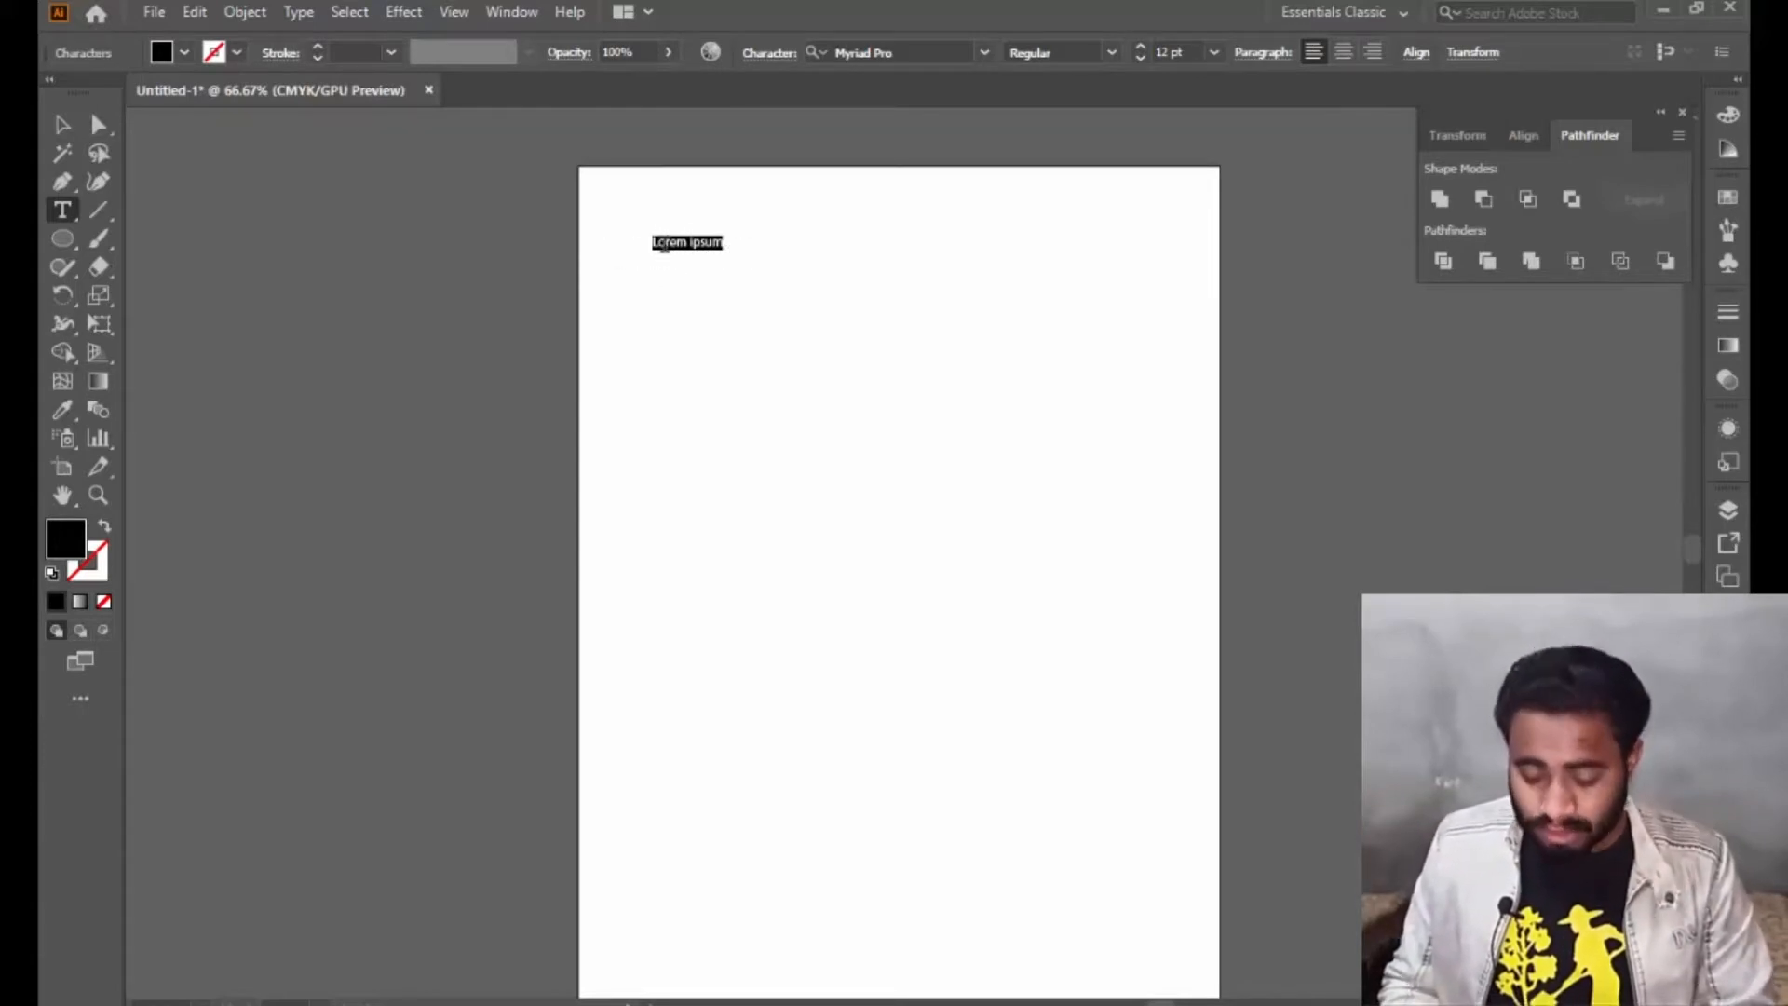
pyautogui.write('t')
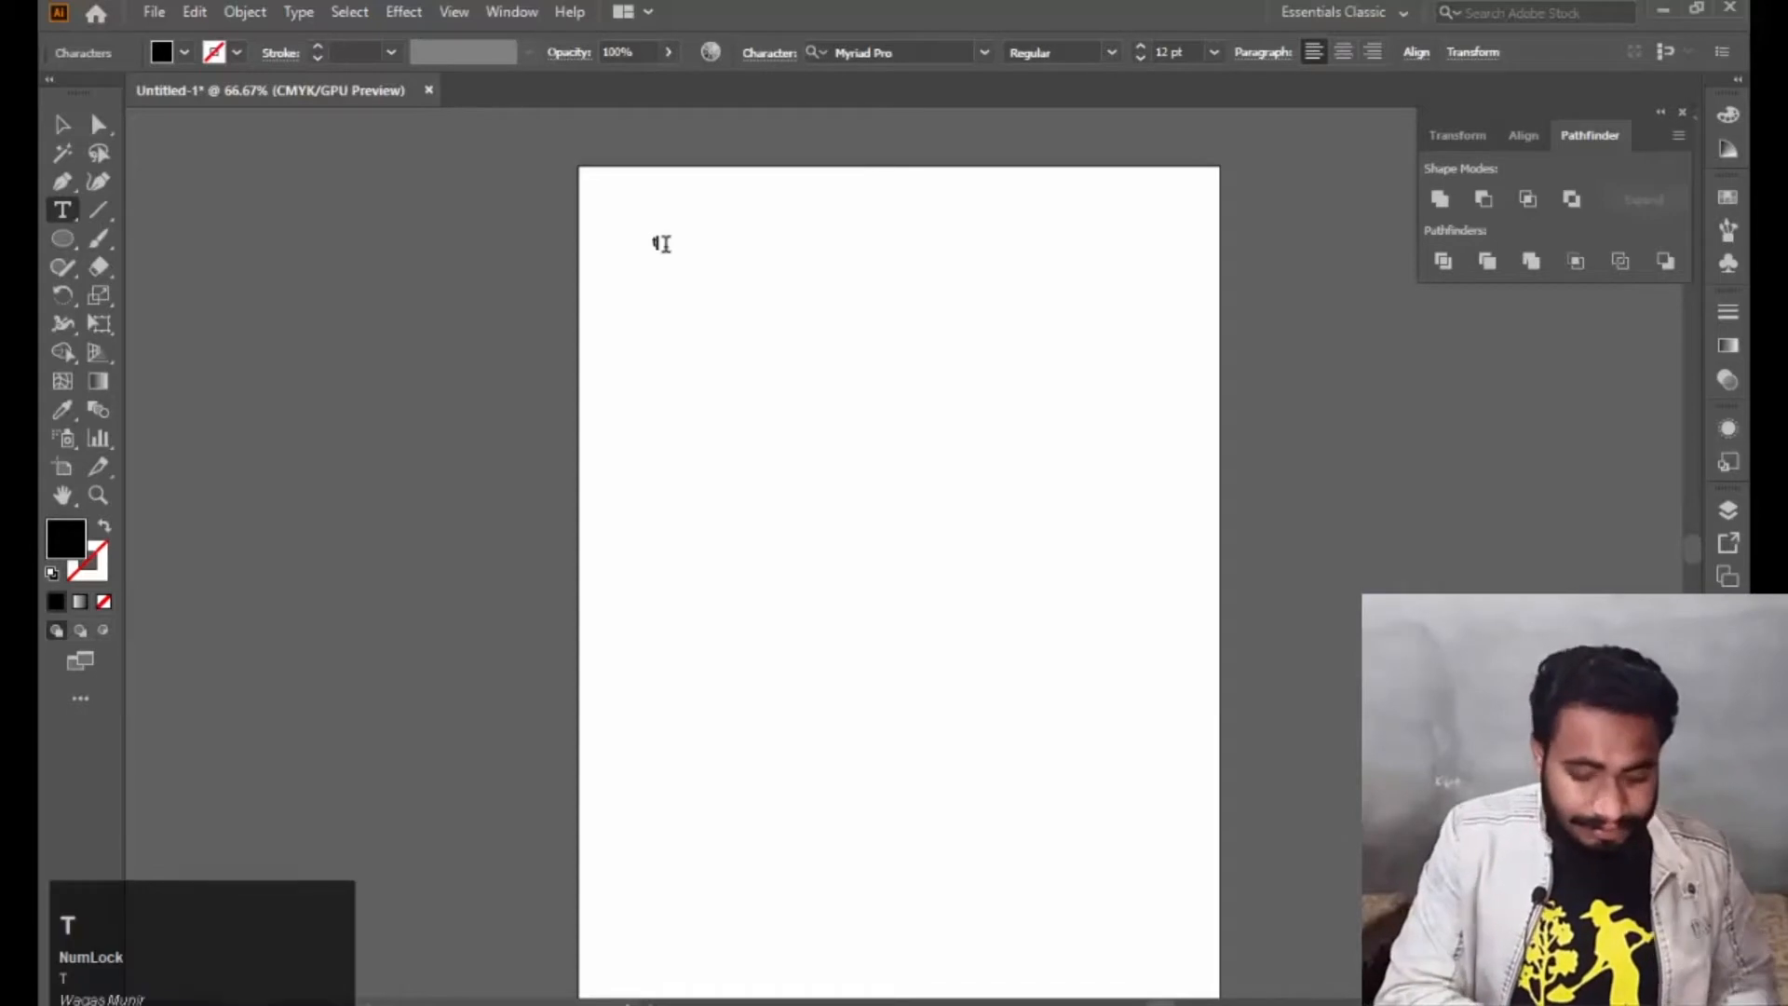
pyautogui.write('h')
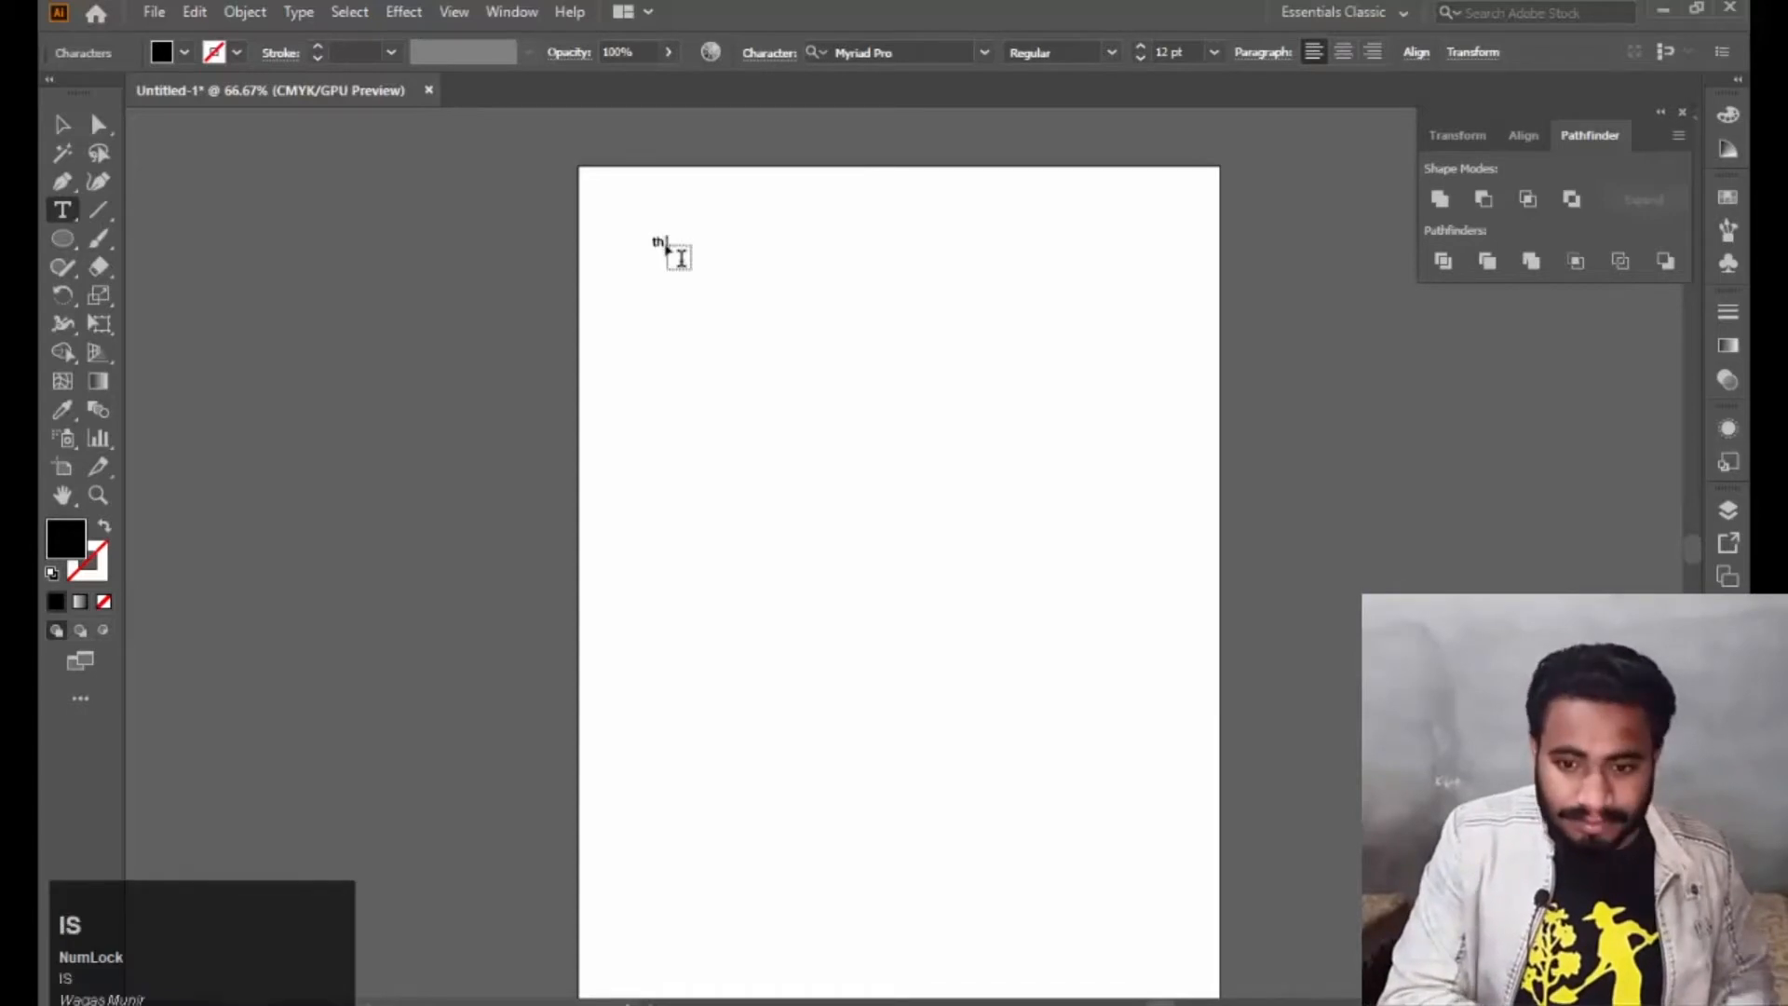
pyautogui.write('is is s')
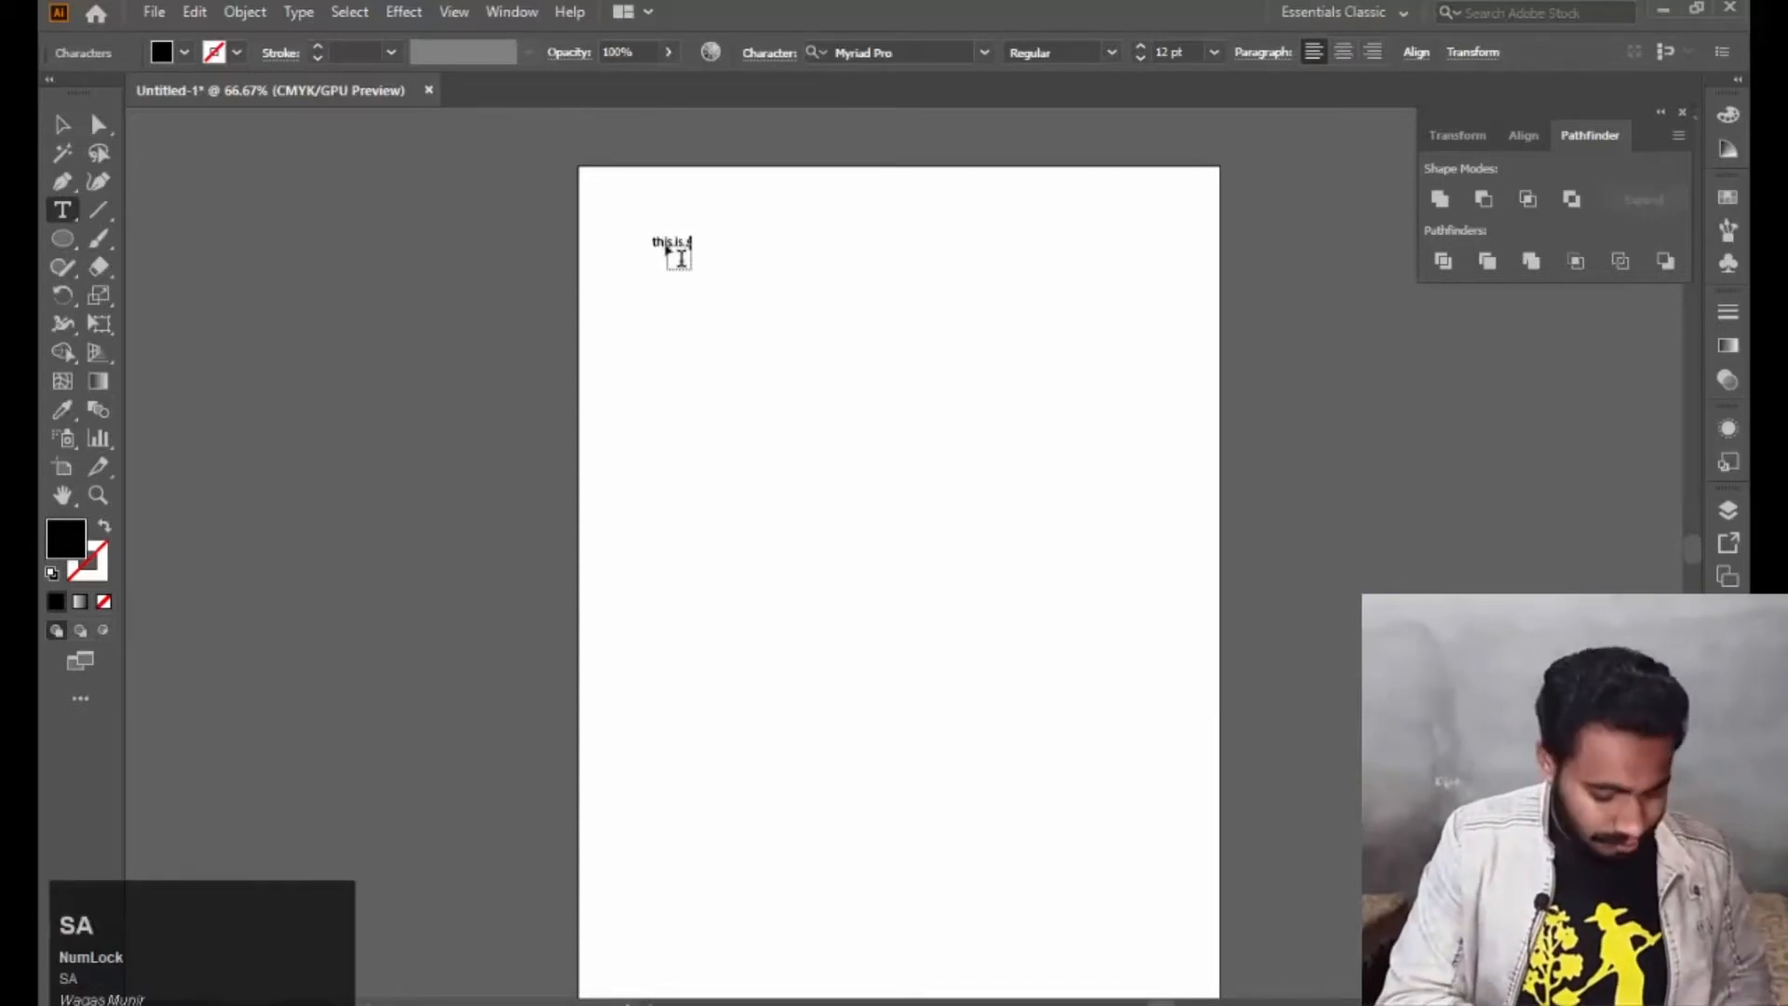
pyautogui.write('andhu solutio')
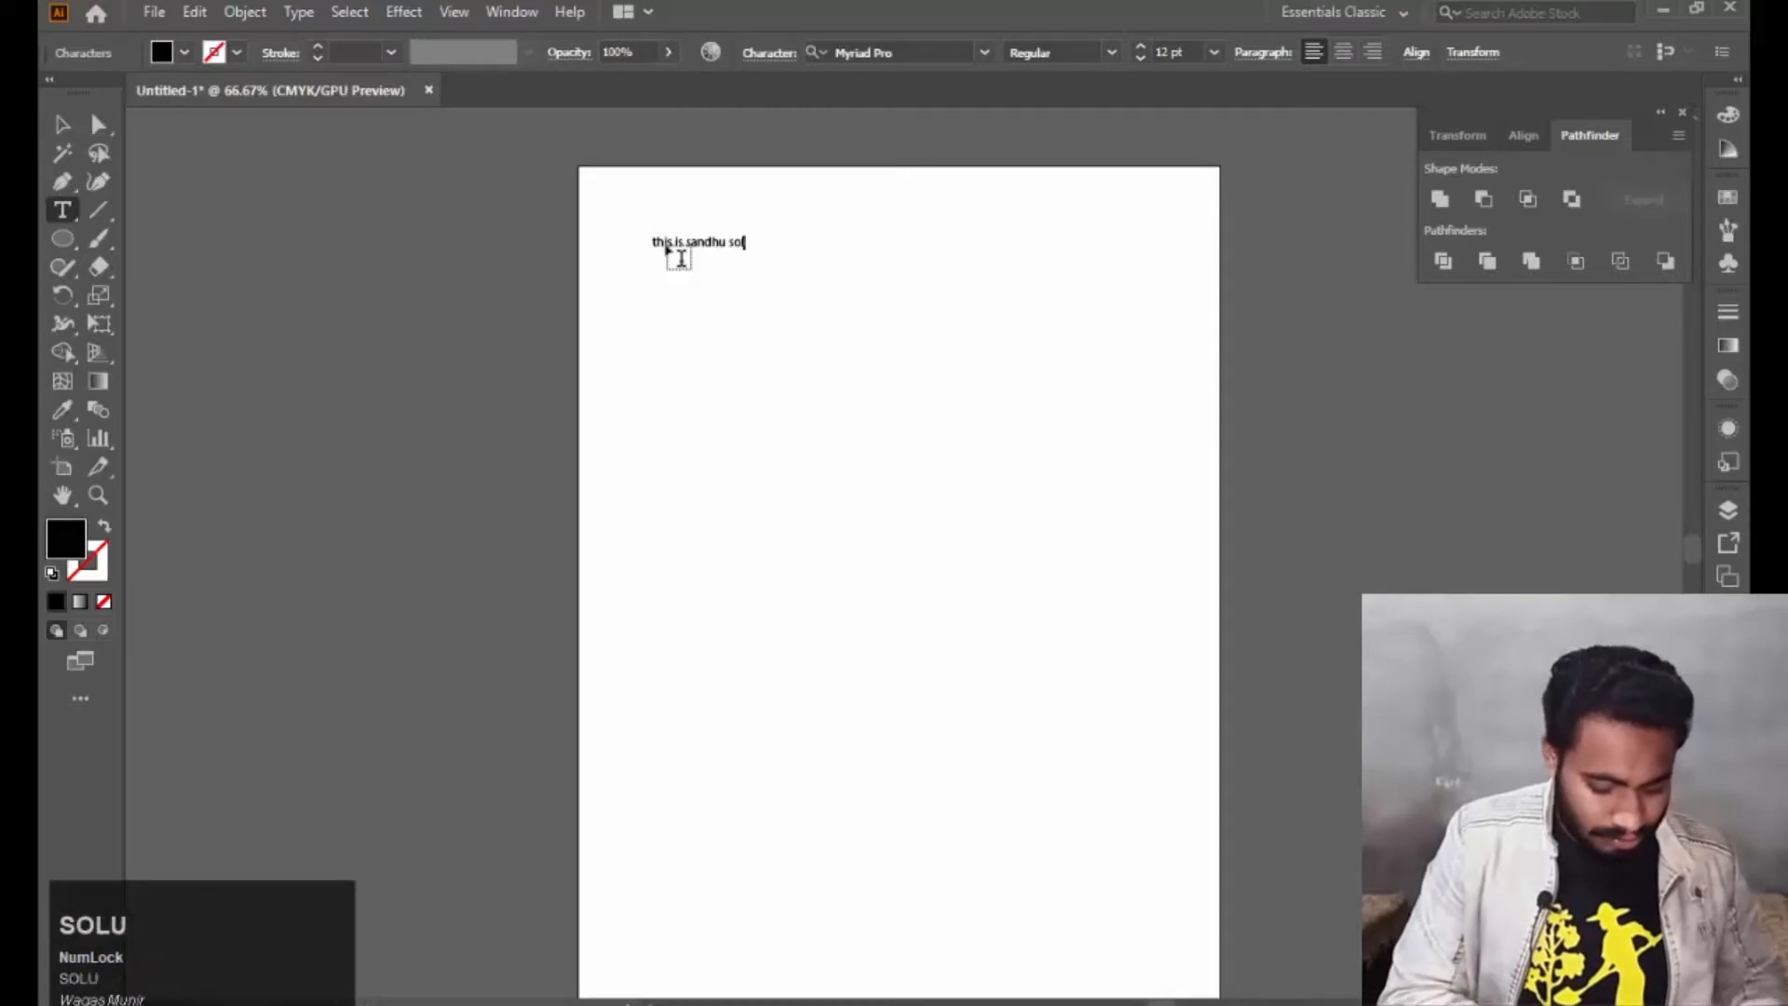
pyautogui.write('n')
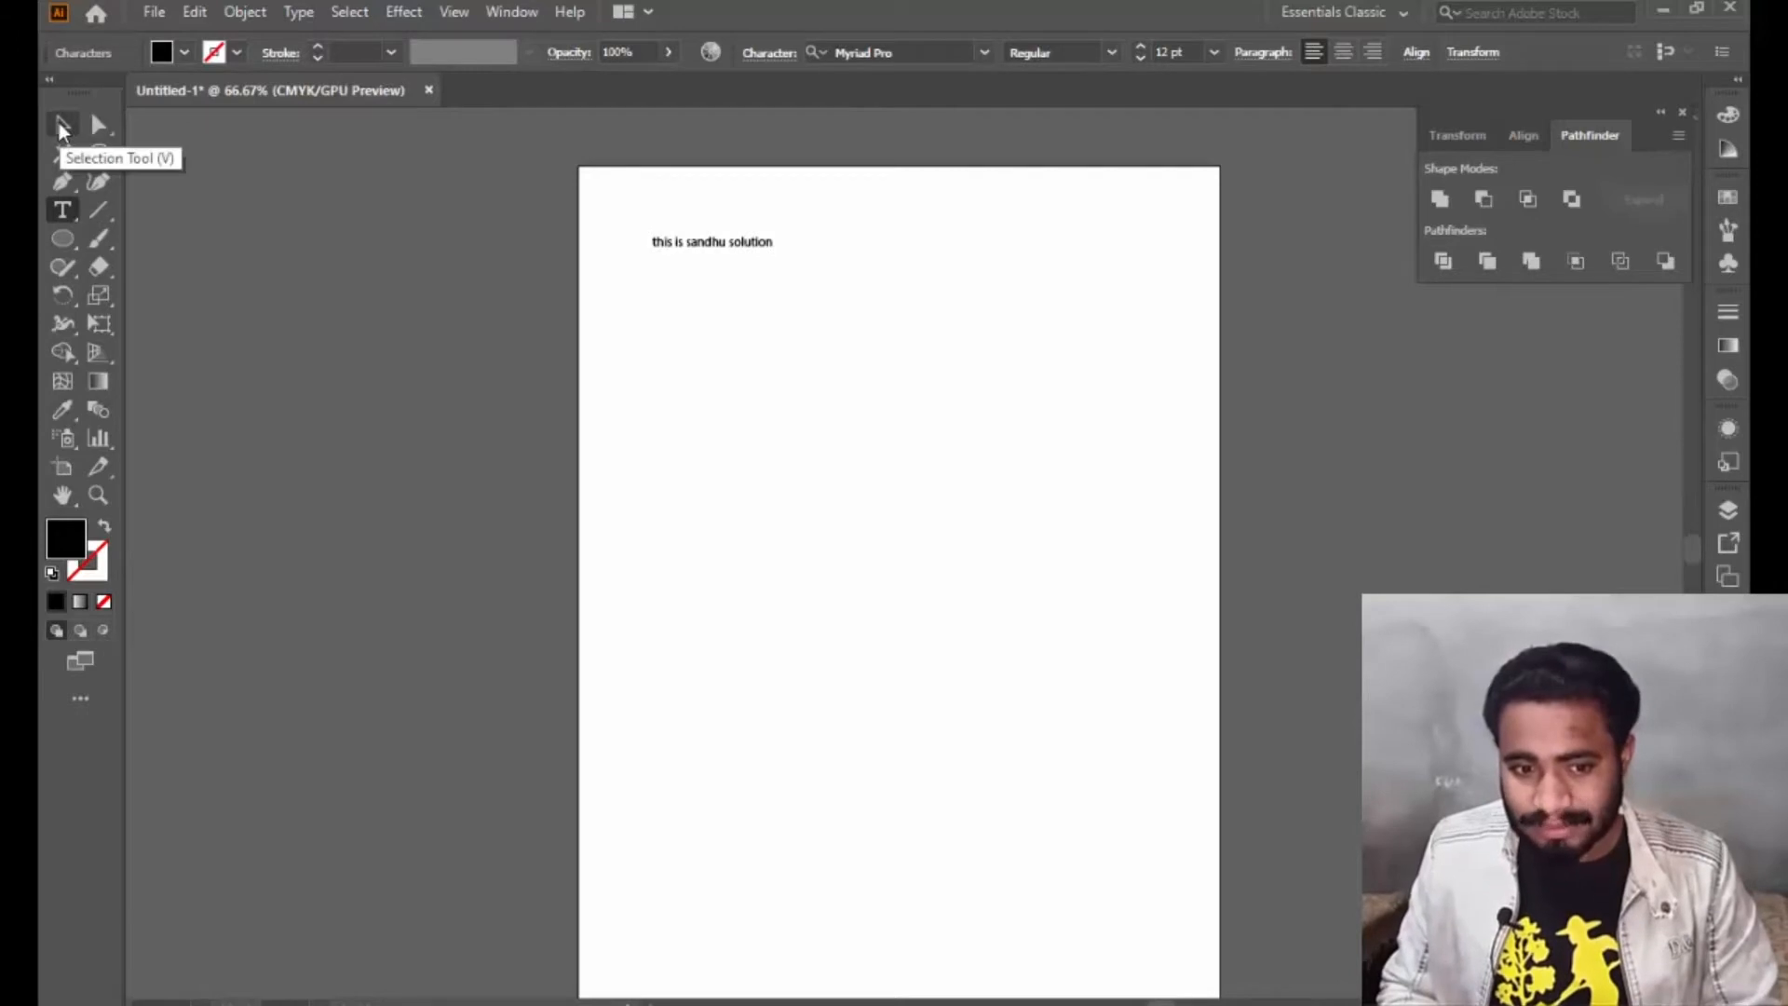
pyautogui.click(61, 129)
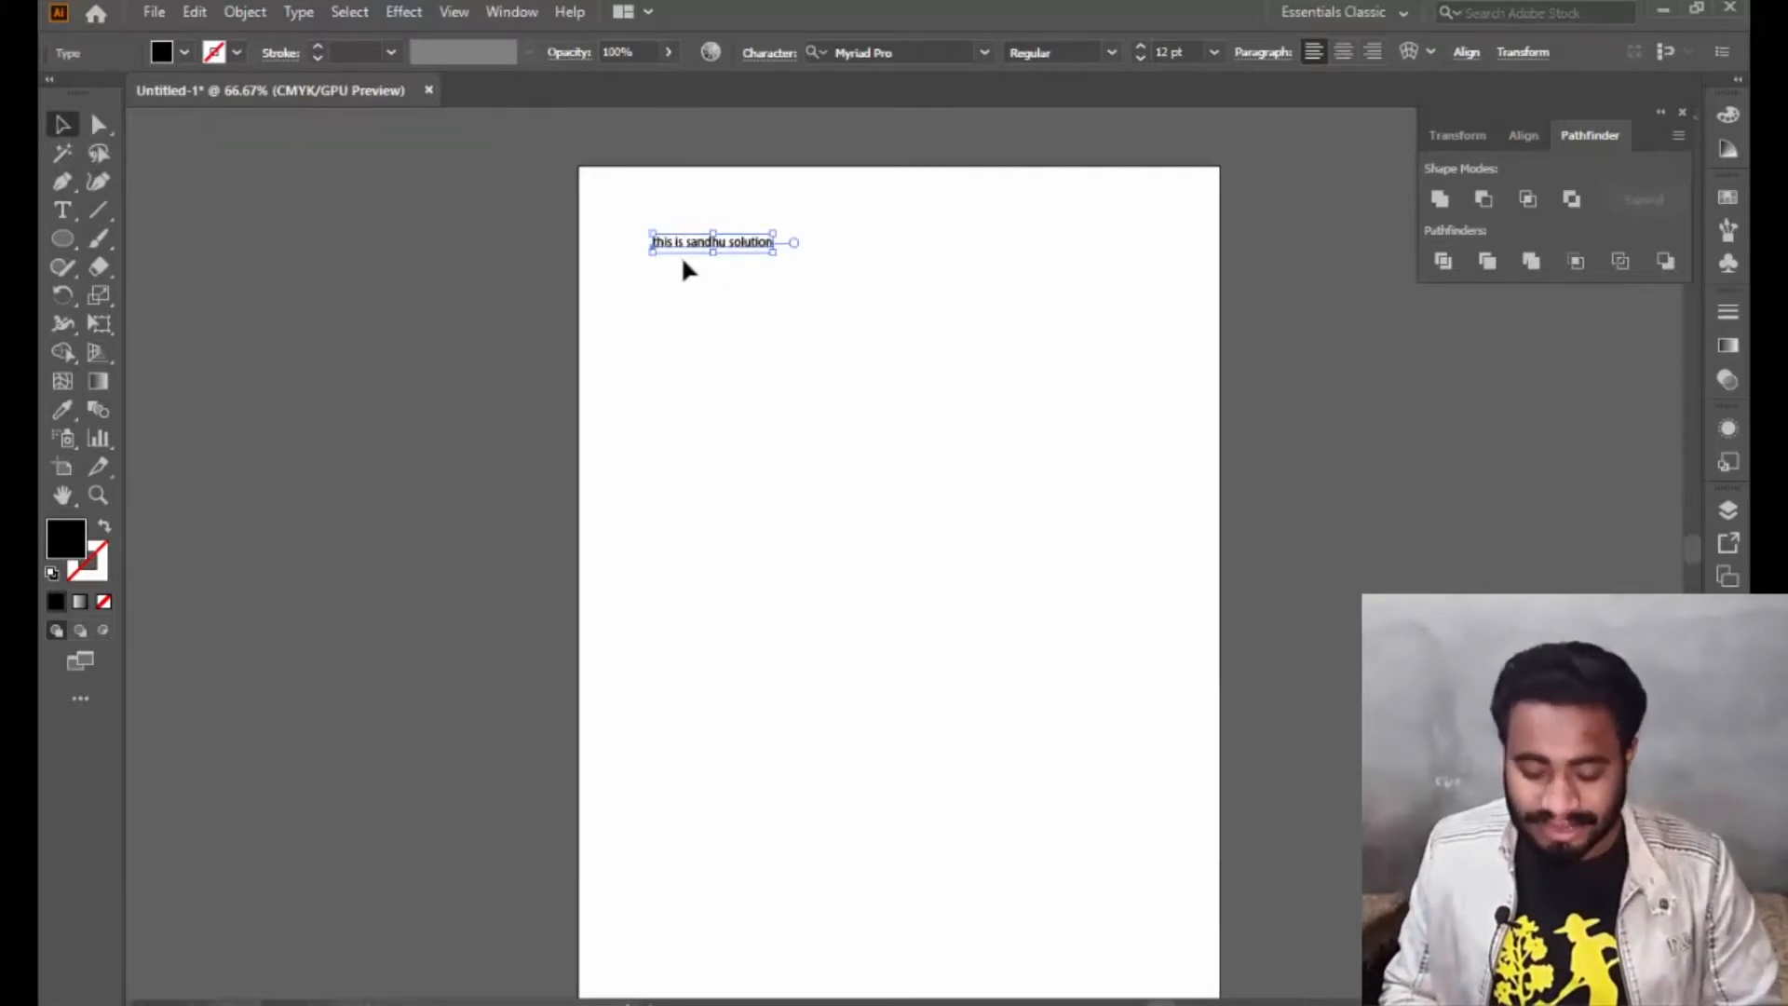
# Move the "this is sandhu solution" text slightly up and to the right on the artboard.
pyautogui.press('alt')
pyautogui.keyDown('alt'); pyautogui.scroll(3, 821, 264); pyautogui.keyUp('alt')
pyautogui.moveTo(601, 342); pyautogui.dragTo(642, 445)
pyautogui.press('space')
pyautogui.moveTo(574, 391); pyautogui.dragTo(735, 583)
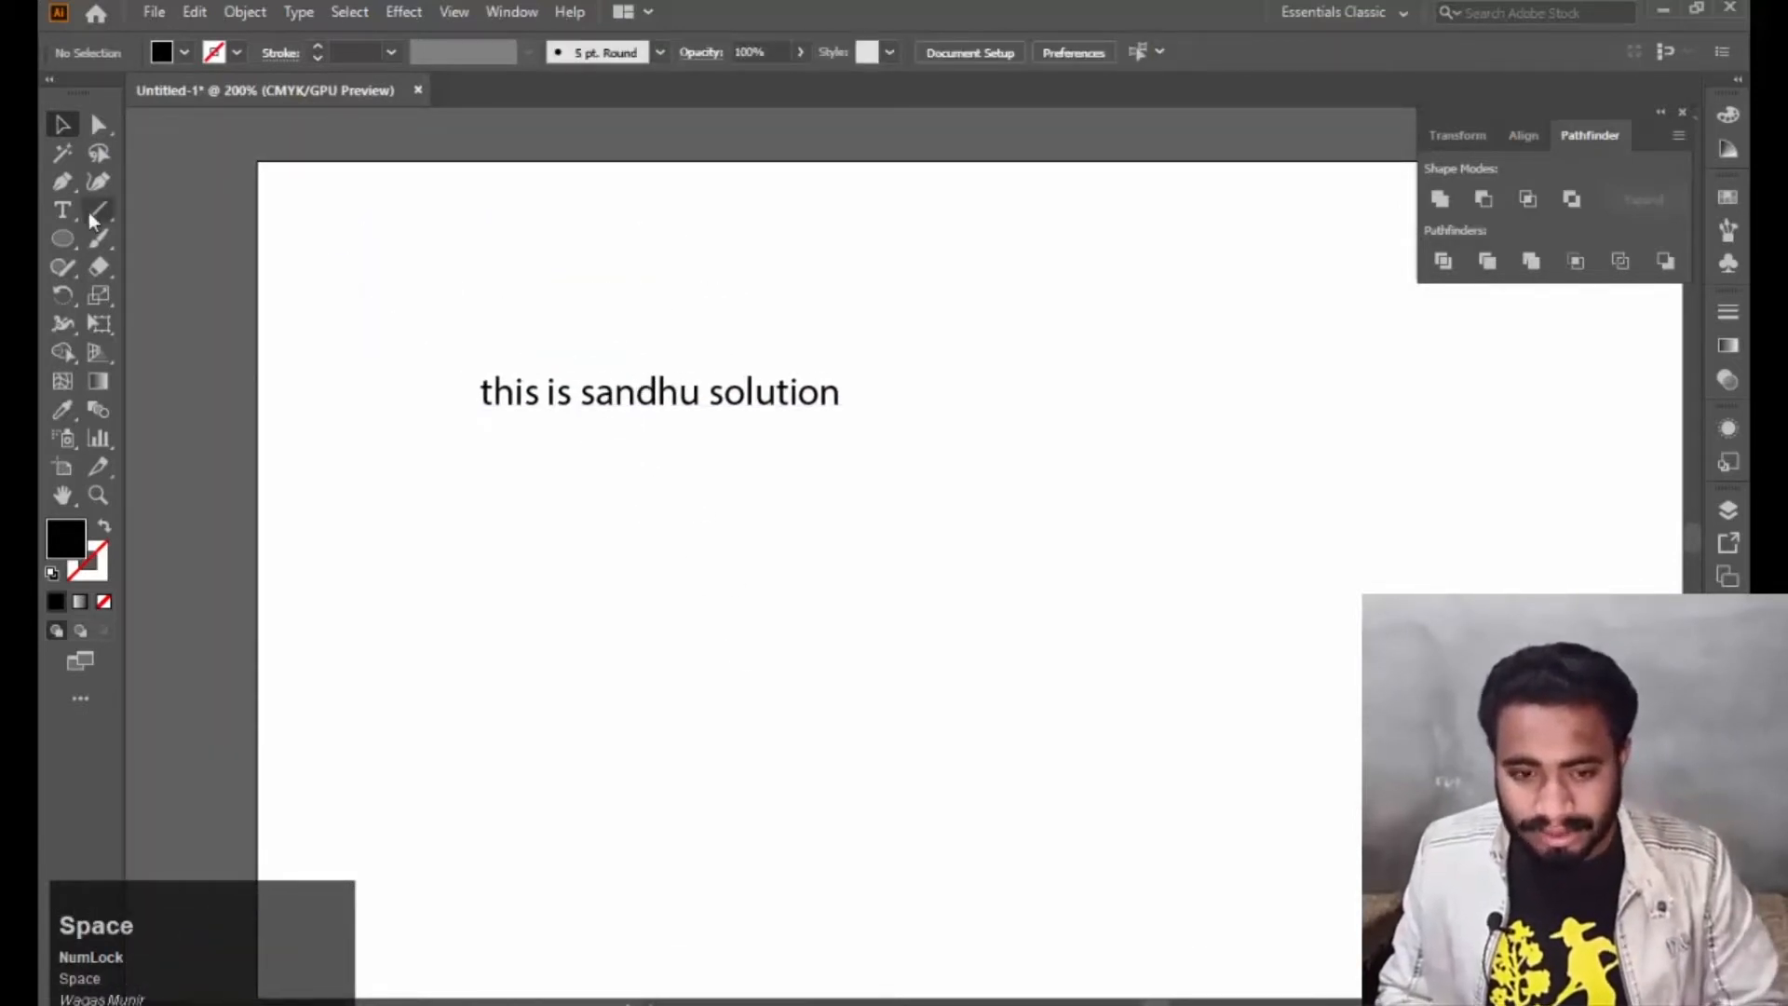
pyautogui.click(67, 126)
pyautogui.click(611, 410)
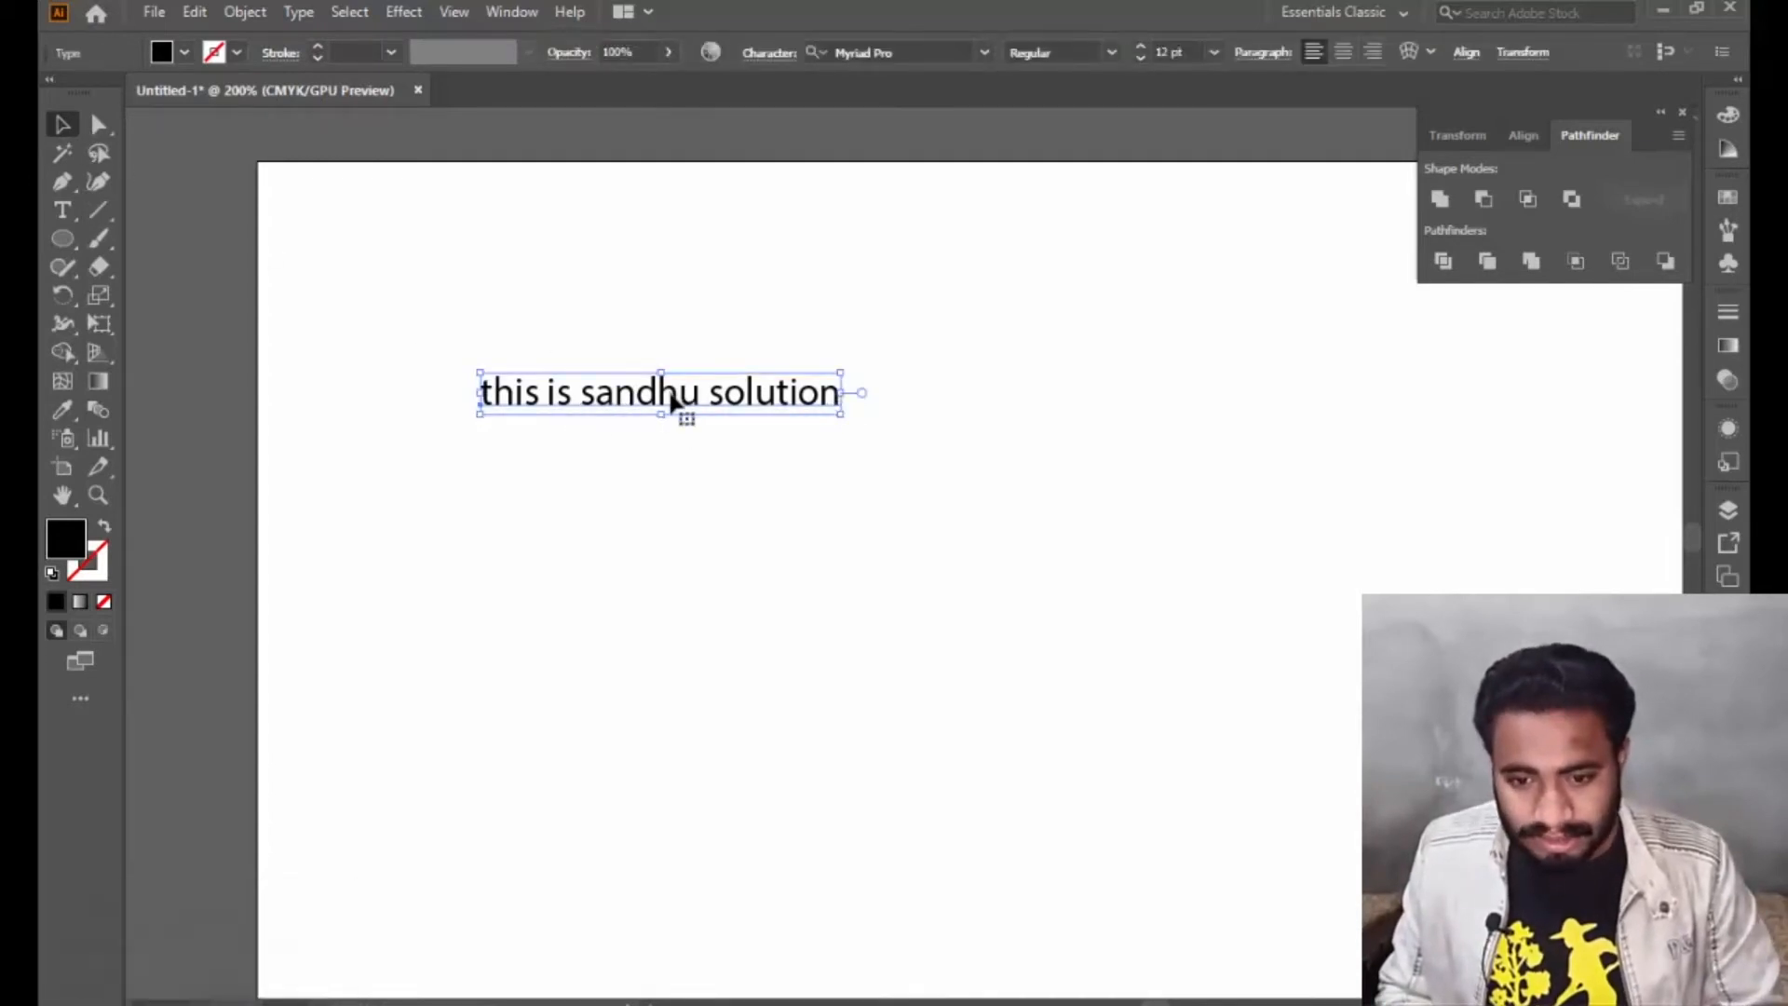
pyautogui.moveTo(661, 399); pyautogui.dragTo(733, 296)
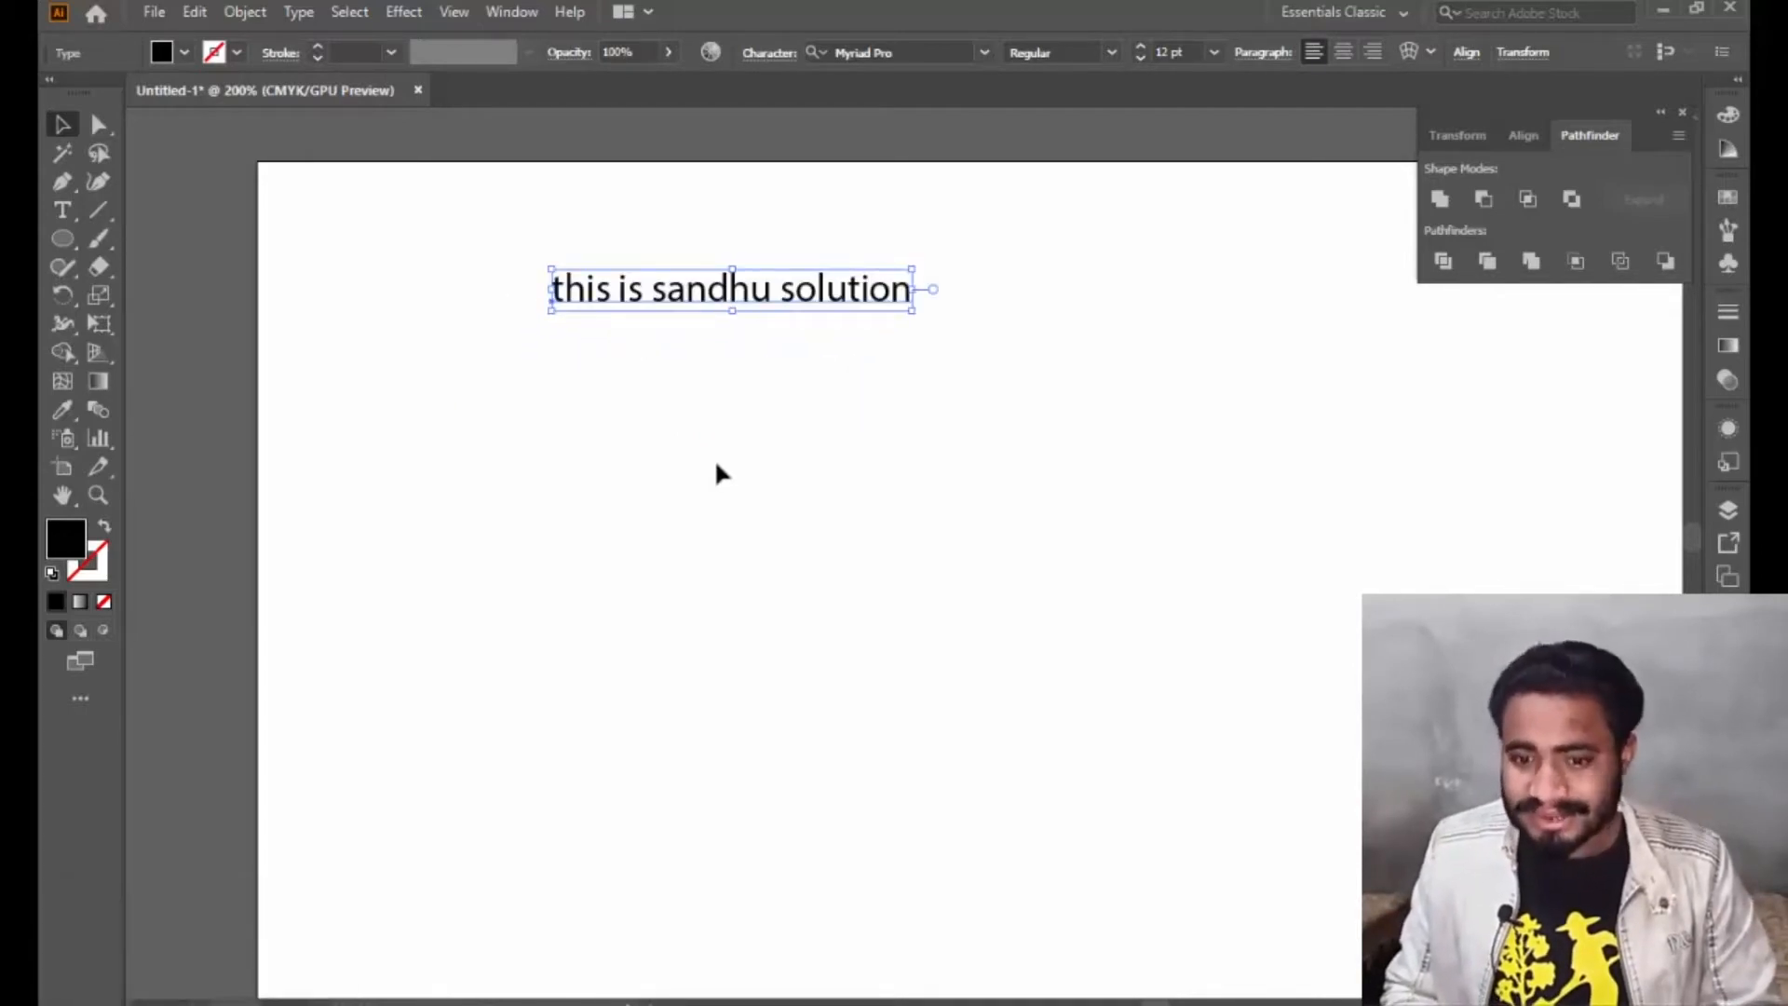
# Add a separate point text reading "line one is here" directly below the first text.
pyautogui.click(62, 210)
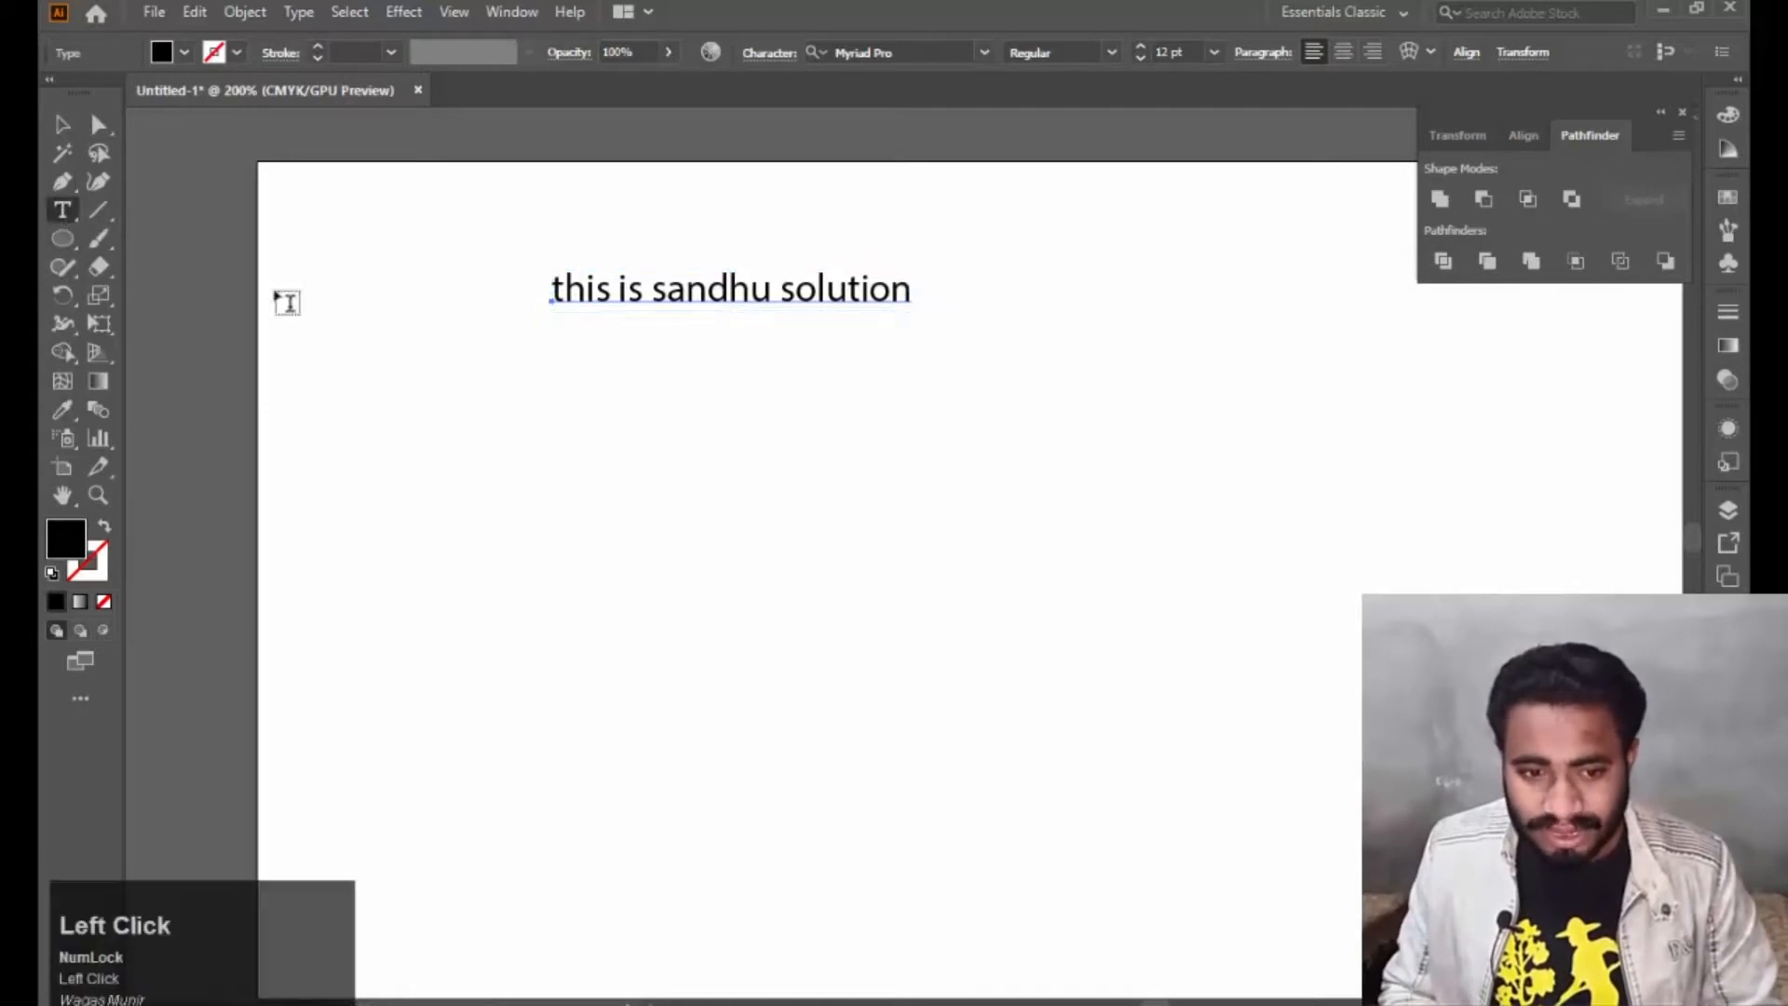
pyautogui.click(566, 362)
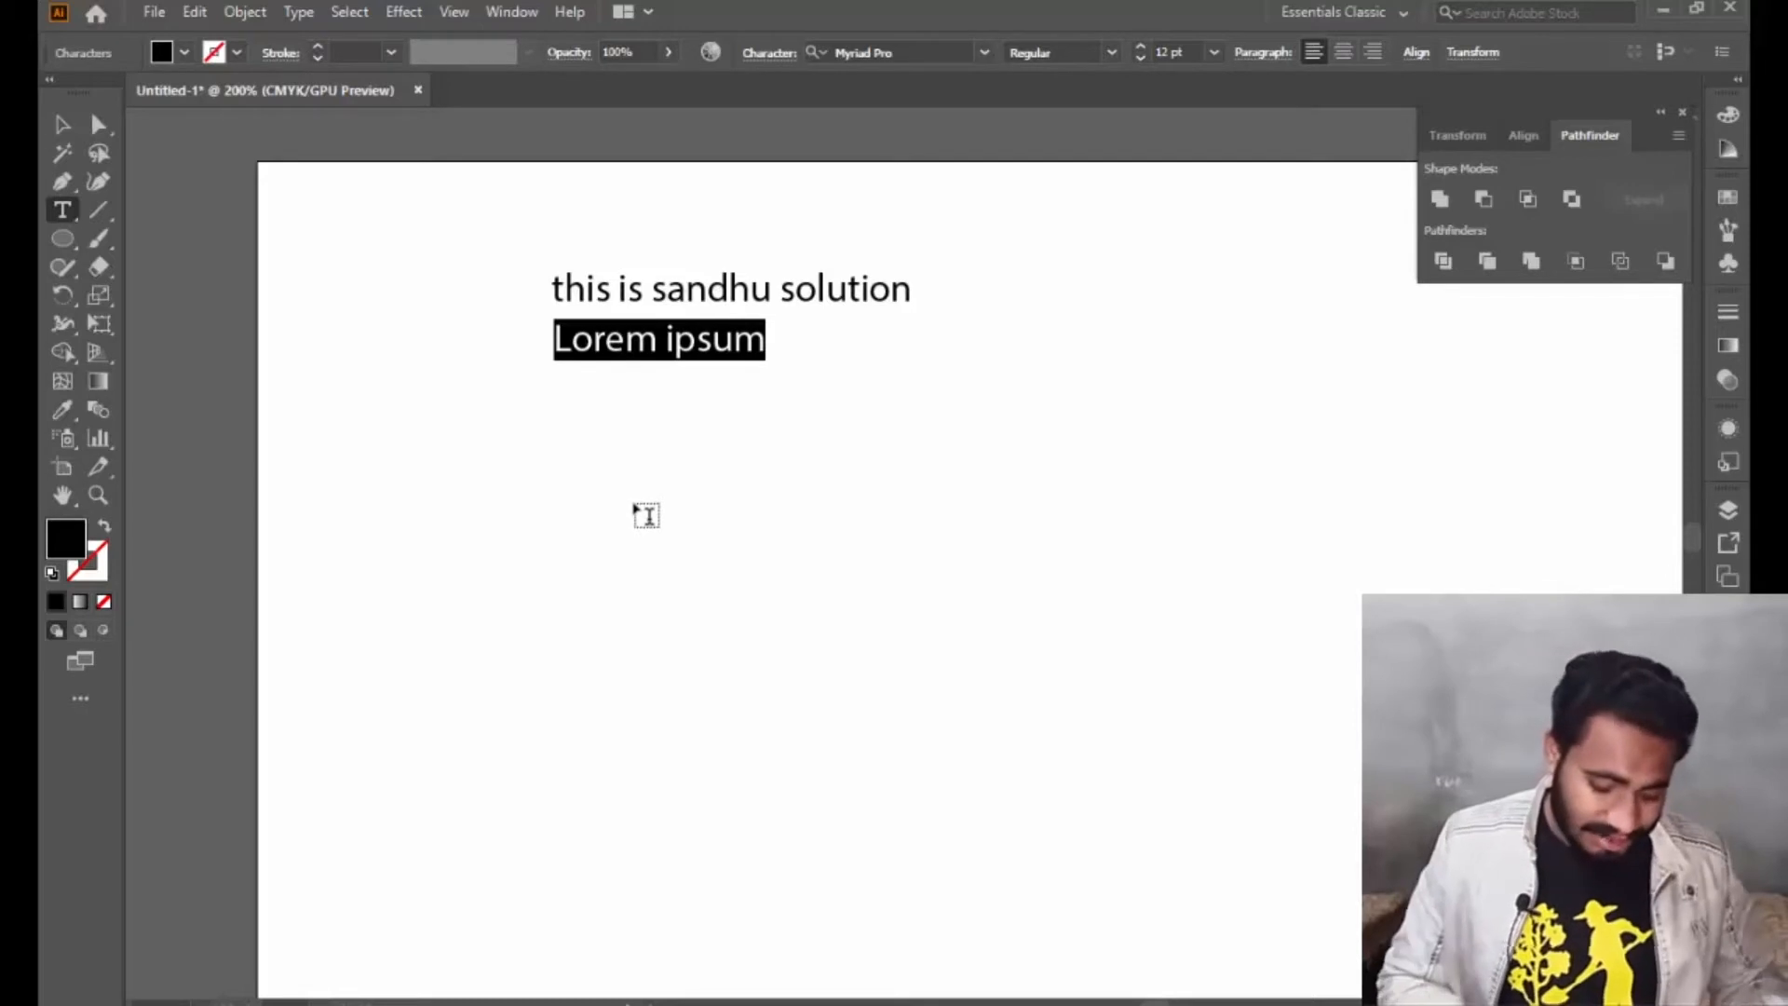
pyautogui.write('li')
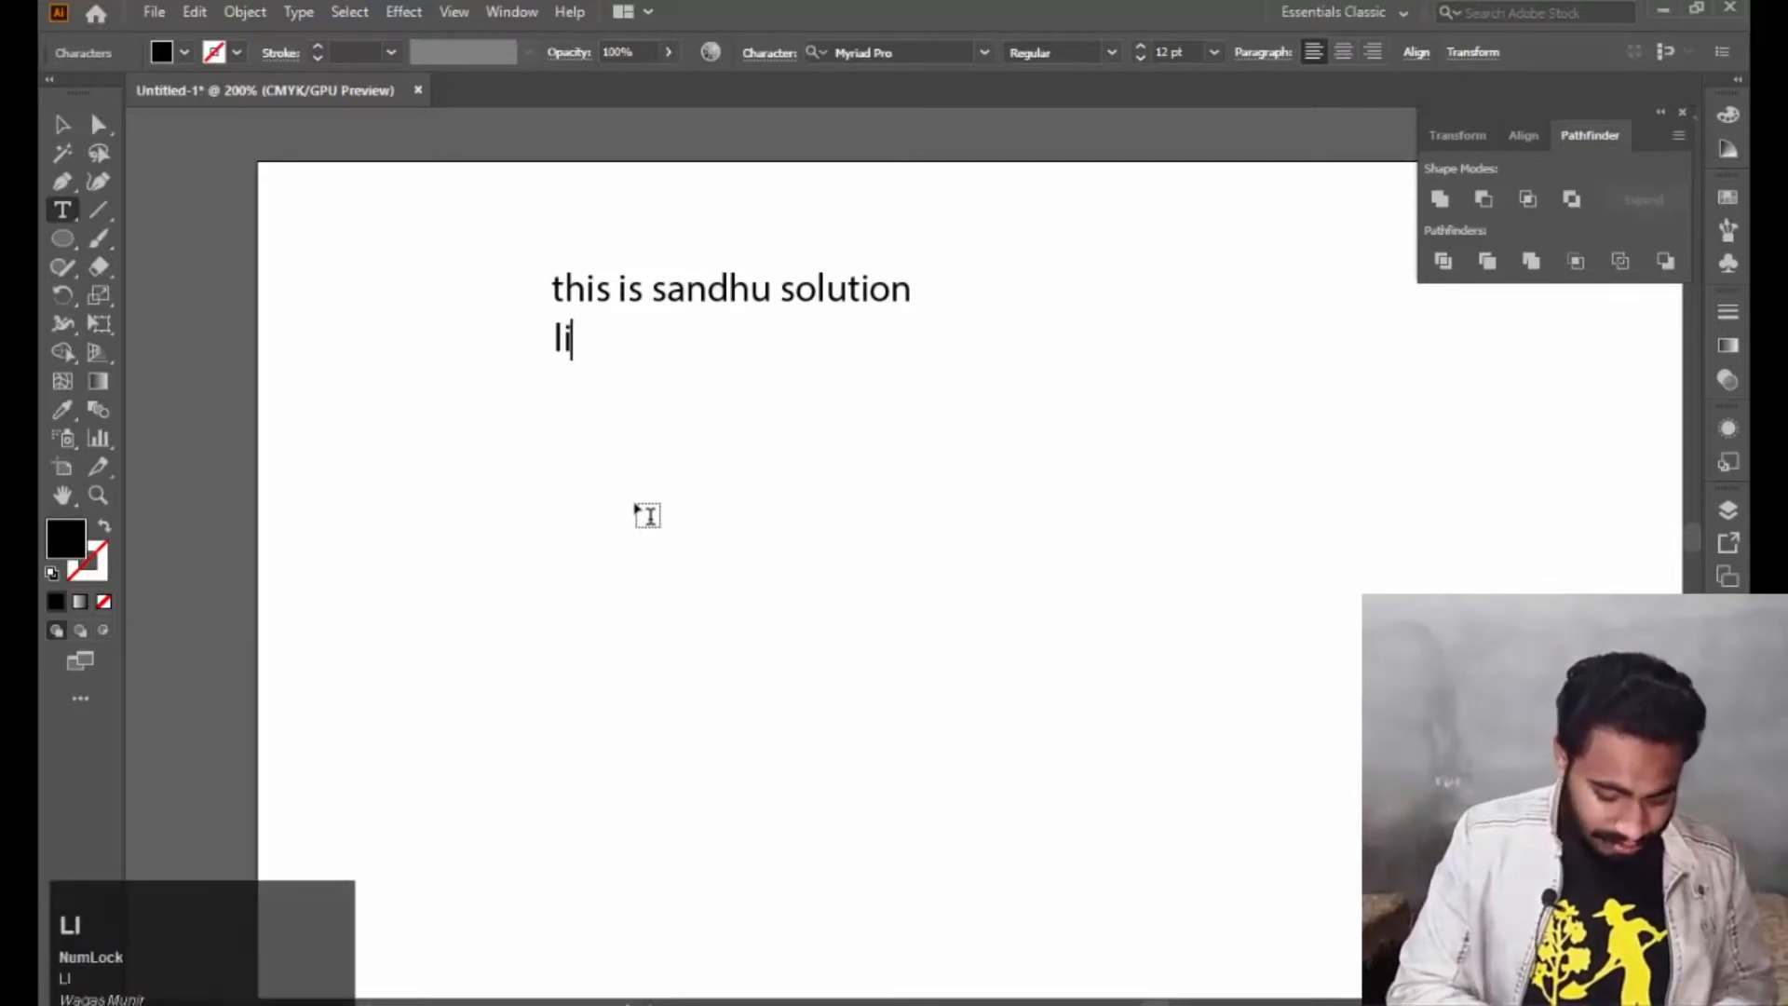
pyautogui.write('ne one is')
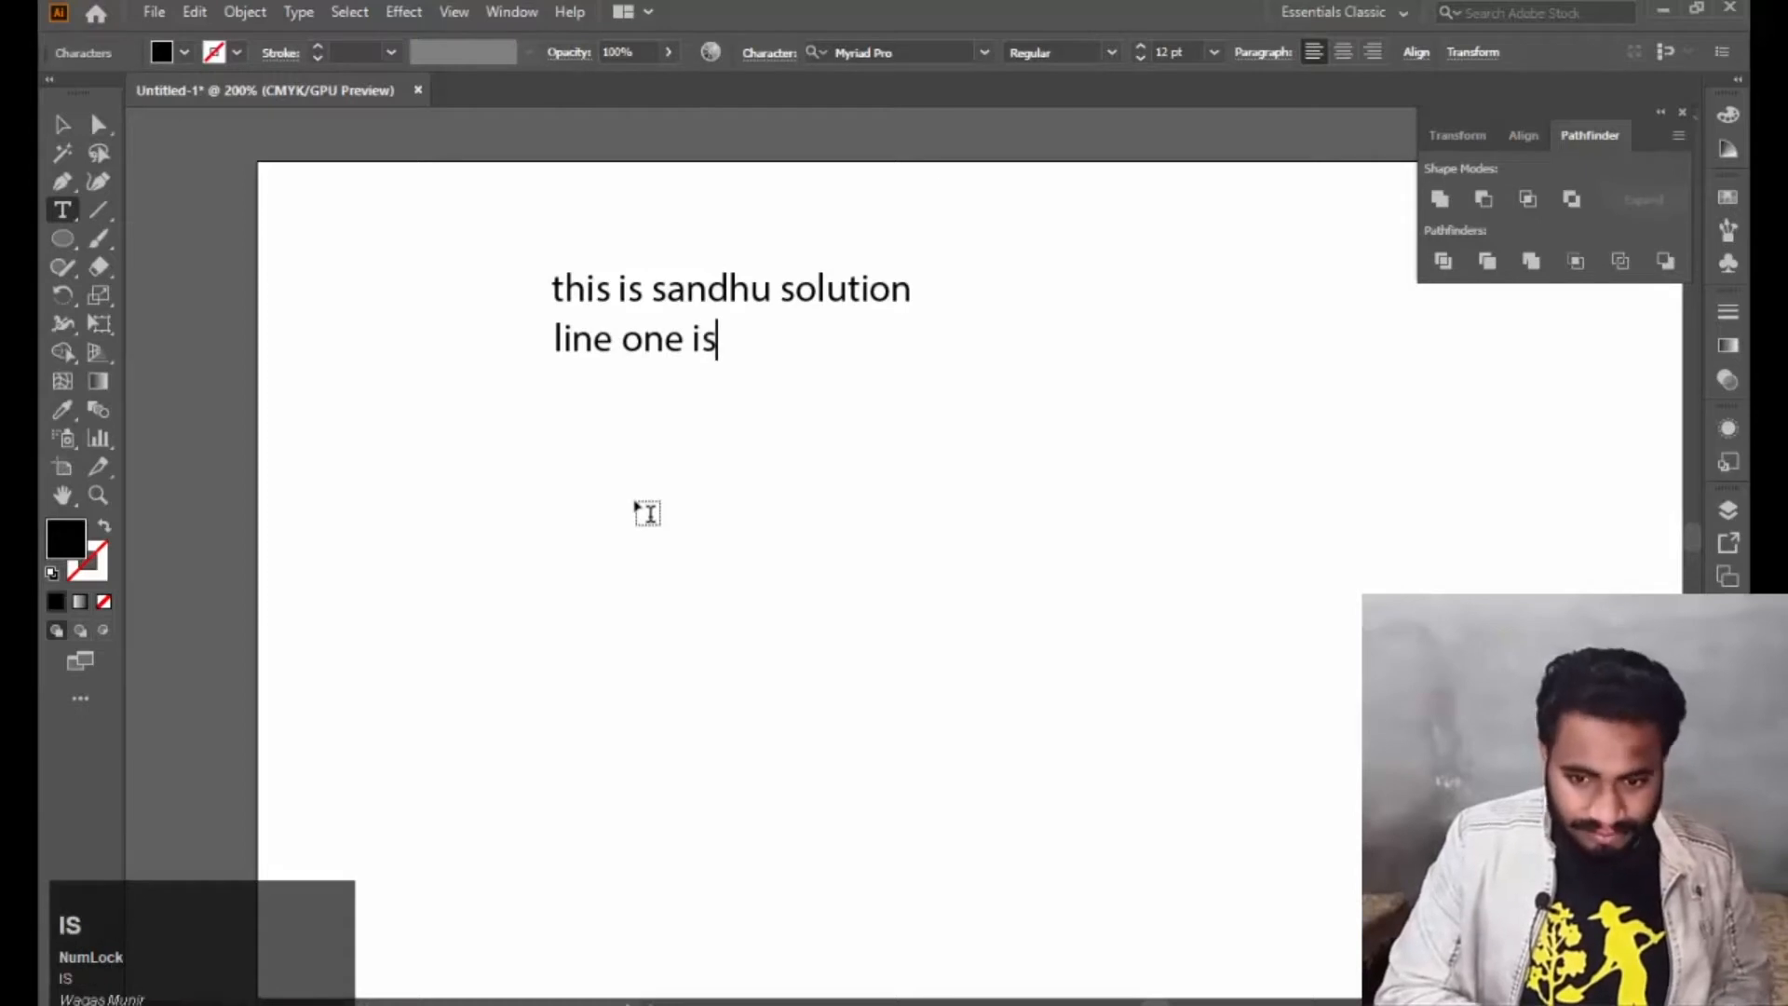
pyautogui.write(' heer')
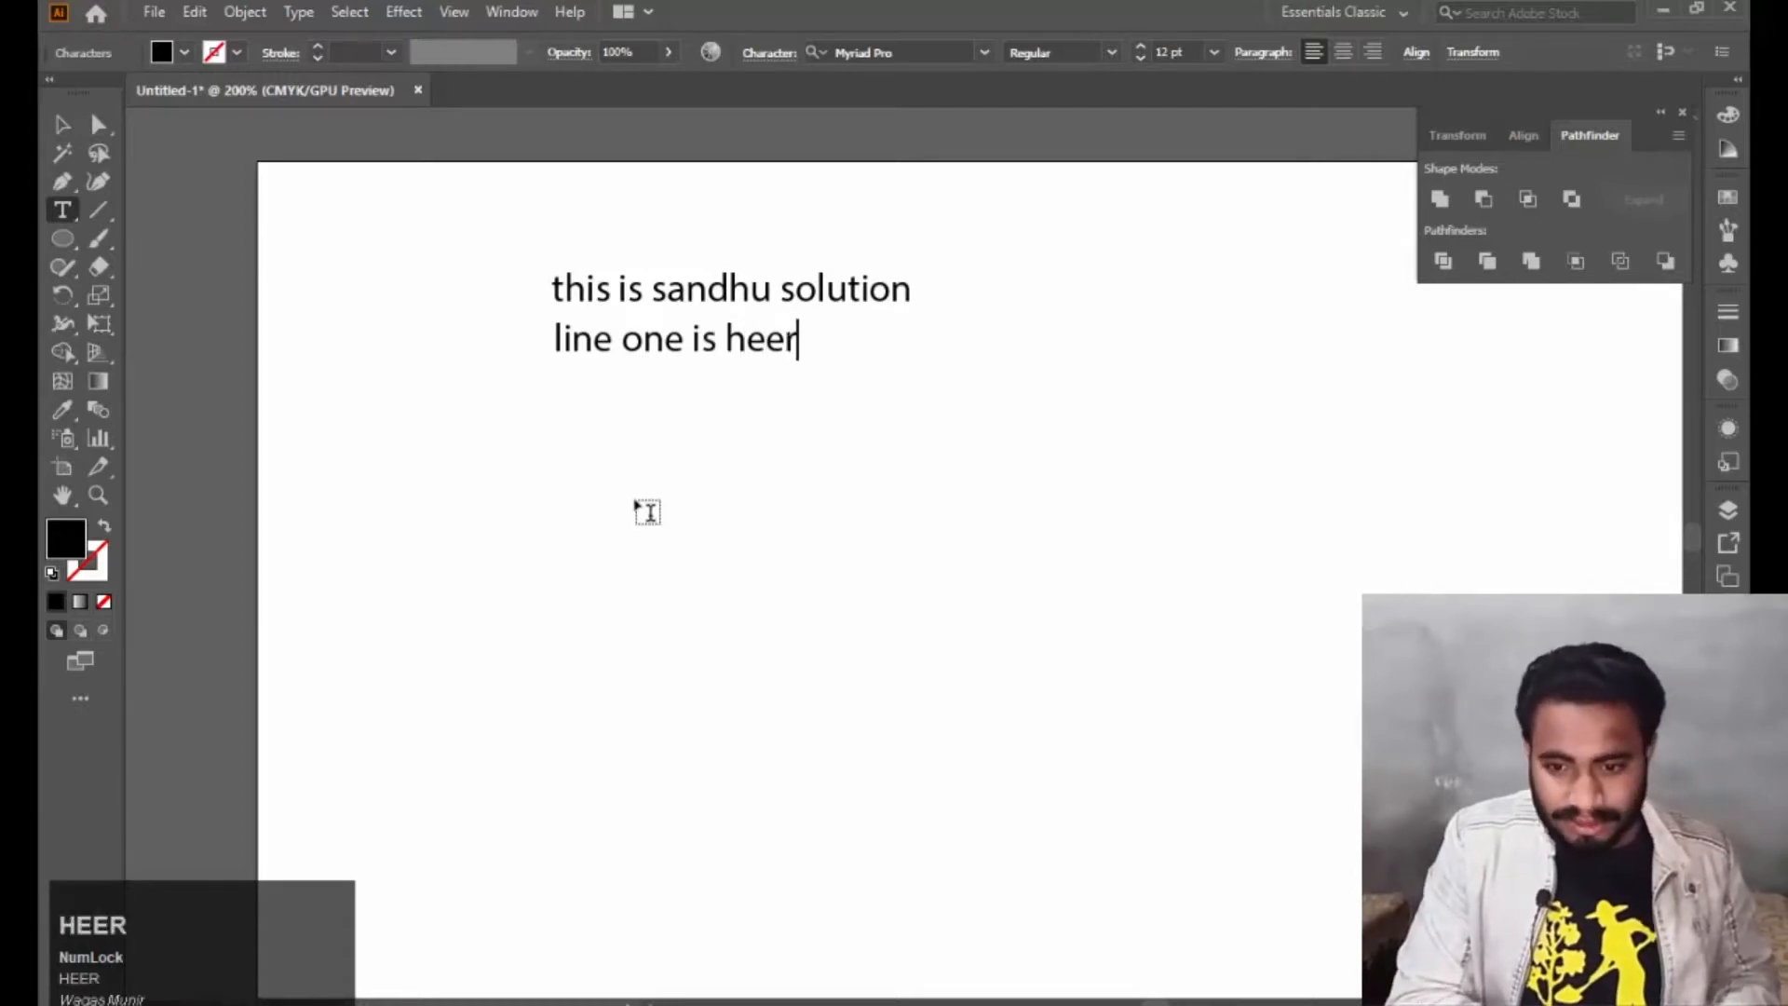
pyautogui.press('BackSpace')
pyautogui.press('BackSpace')
pyautogui.write('re')
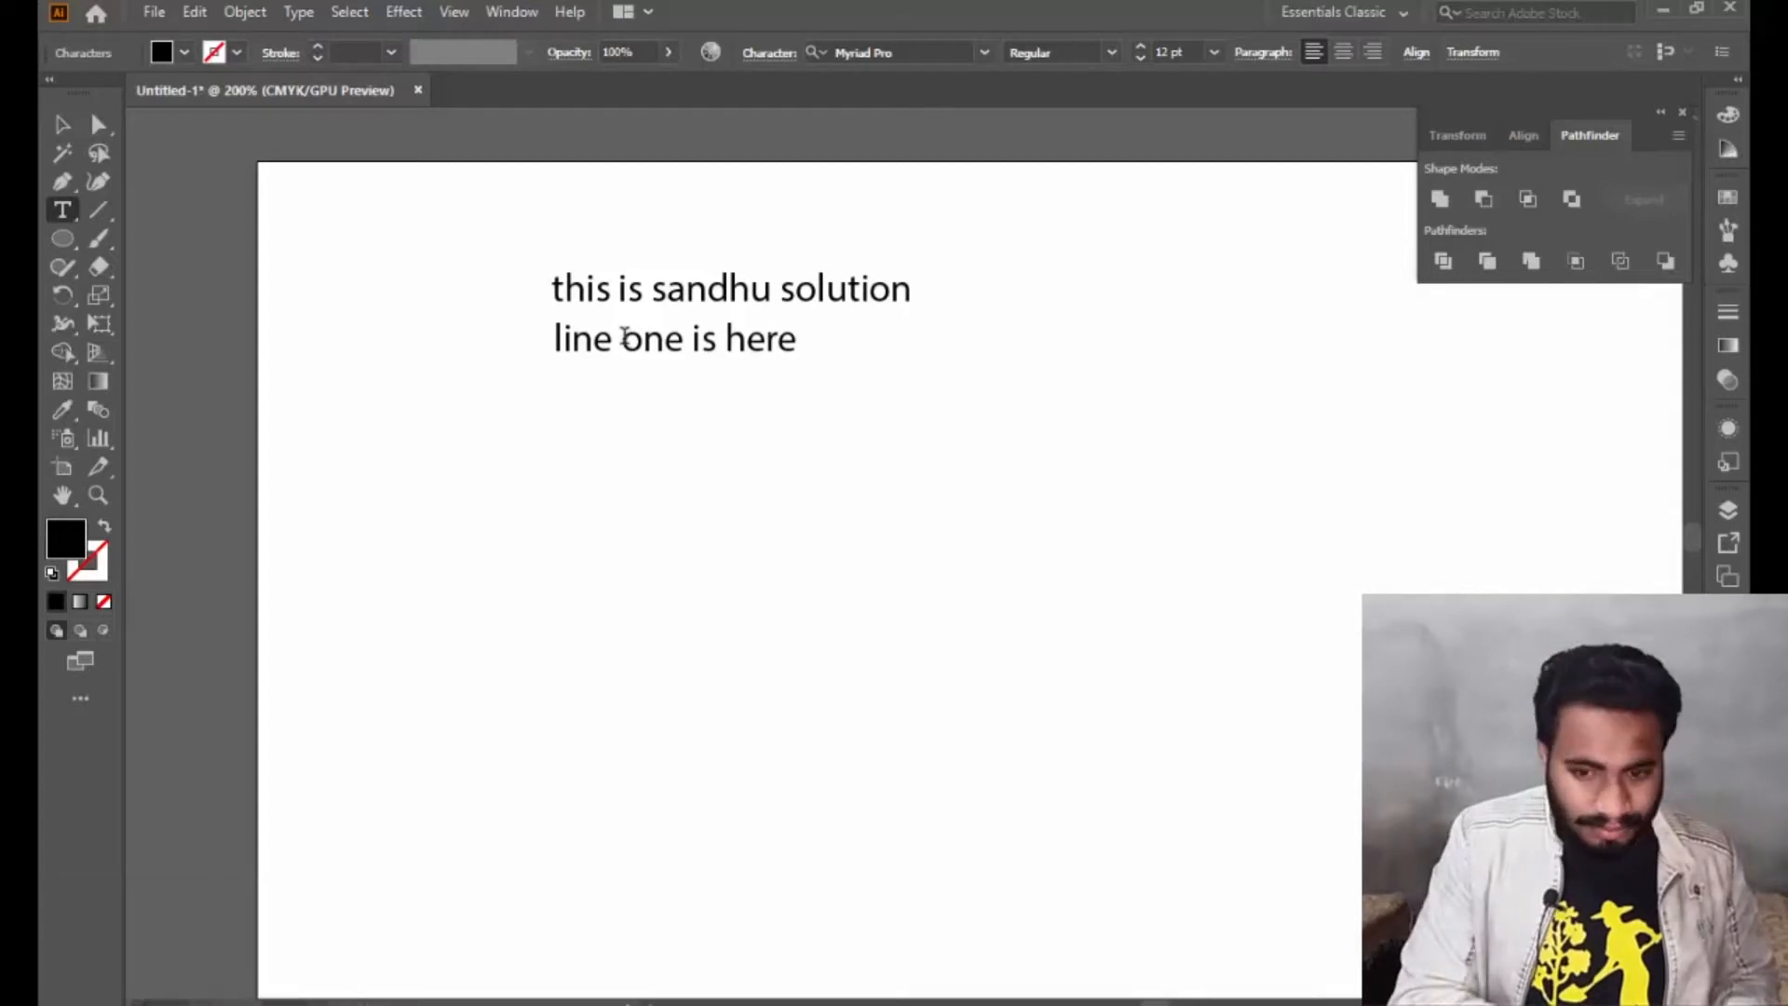
# Replace the wording of the second text object with "sandhu solution".
pyautogui.press('BackSpace')
pyautogui.press('BackSpace')
pyautogui.press('BackSpace')
pyautogui.press('BackSpace')
pyautogui.press('BackSpace')
pyautogui.press('BackSpace')
pyautogui.press('BackSpace')
pyautogui.press('BackSpace')
pyautogui.press('BackSpace')
pyautogui.press('BackSpace')
pyautogui.press('BackSpace')
pyautogui.press('BackSpace')
pyautogui.press('BackSpace')
pyautogui.press('BackSpace')
pyautogui.press('BackSpace')
pyautogui.press('BackSpace')
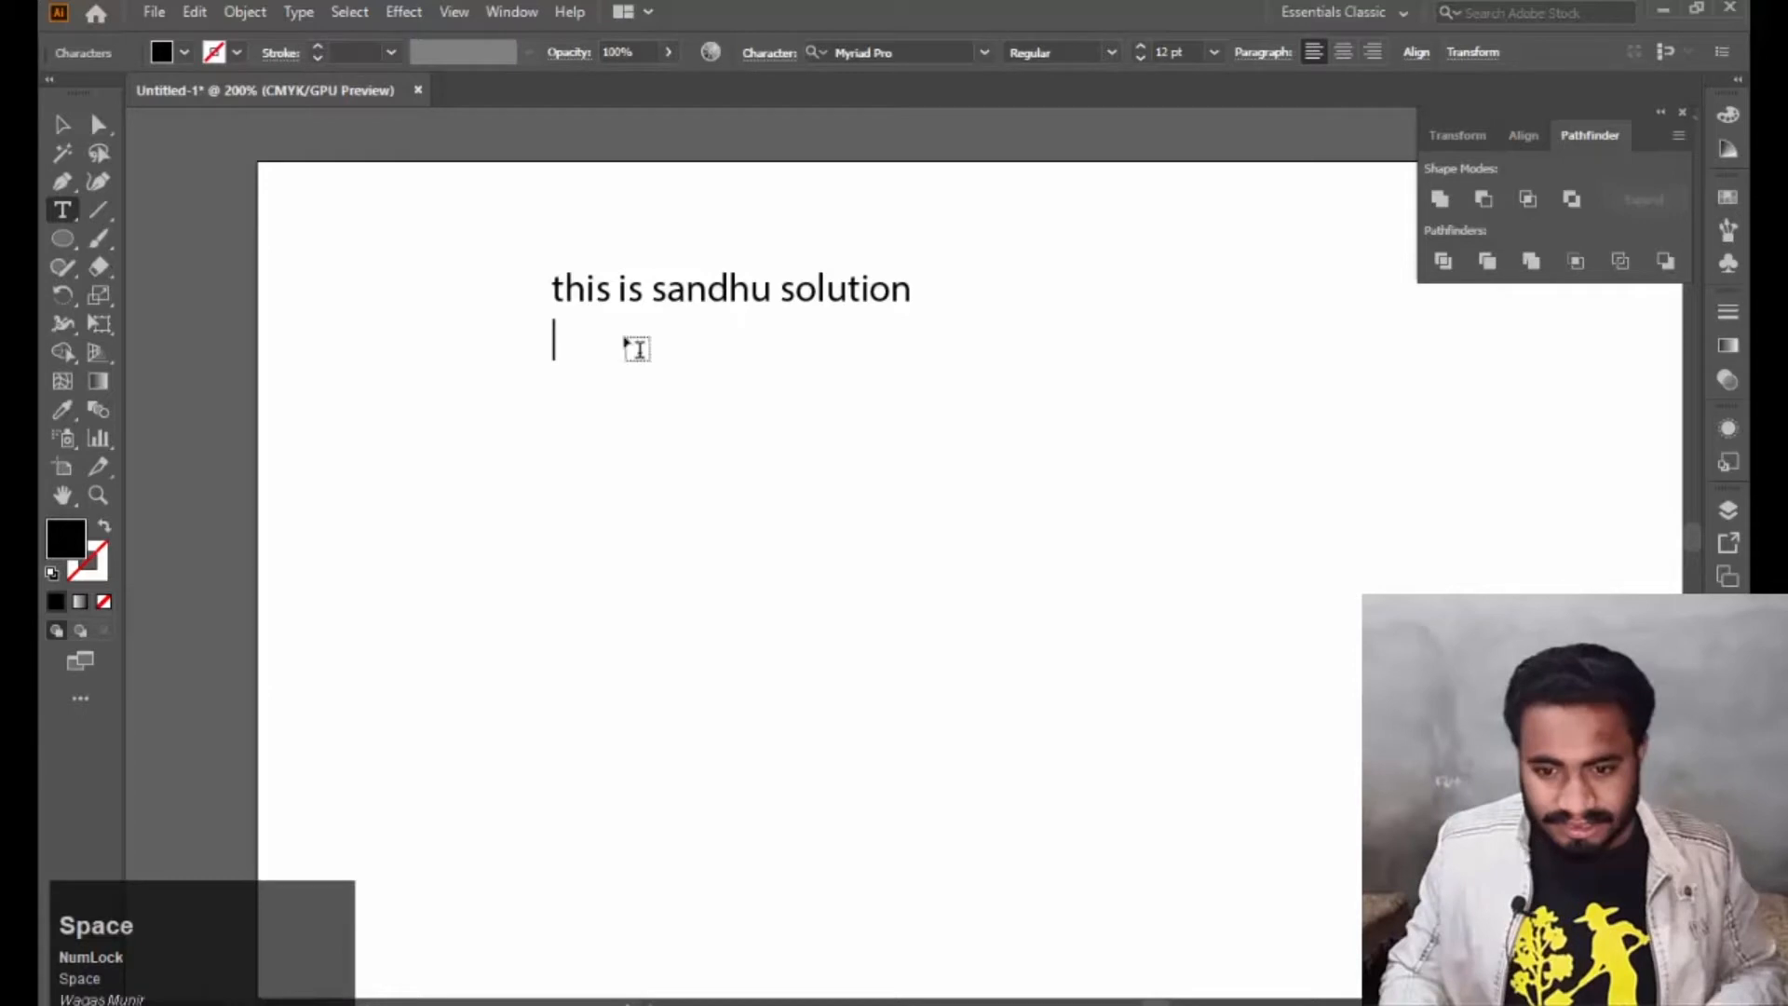
pyautogui.write('sandh')
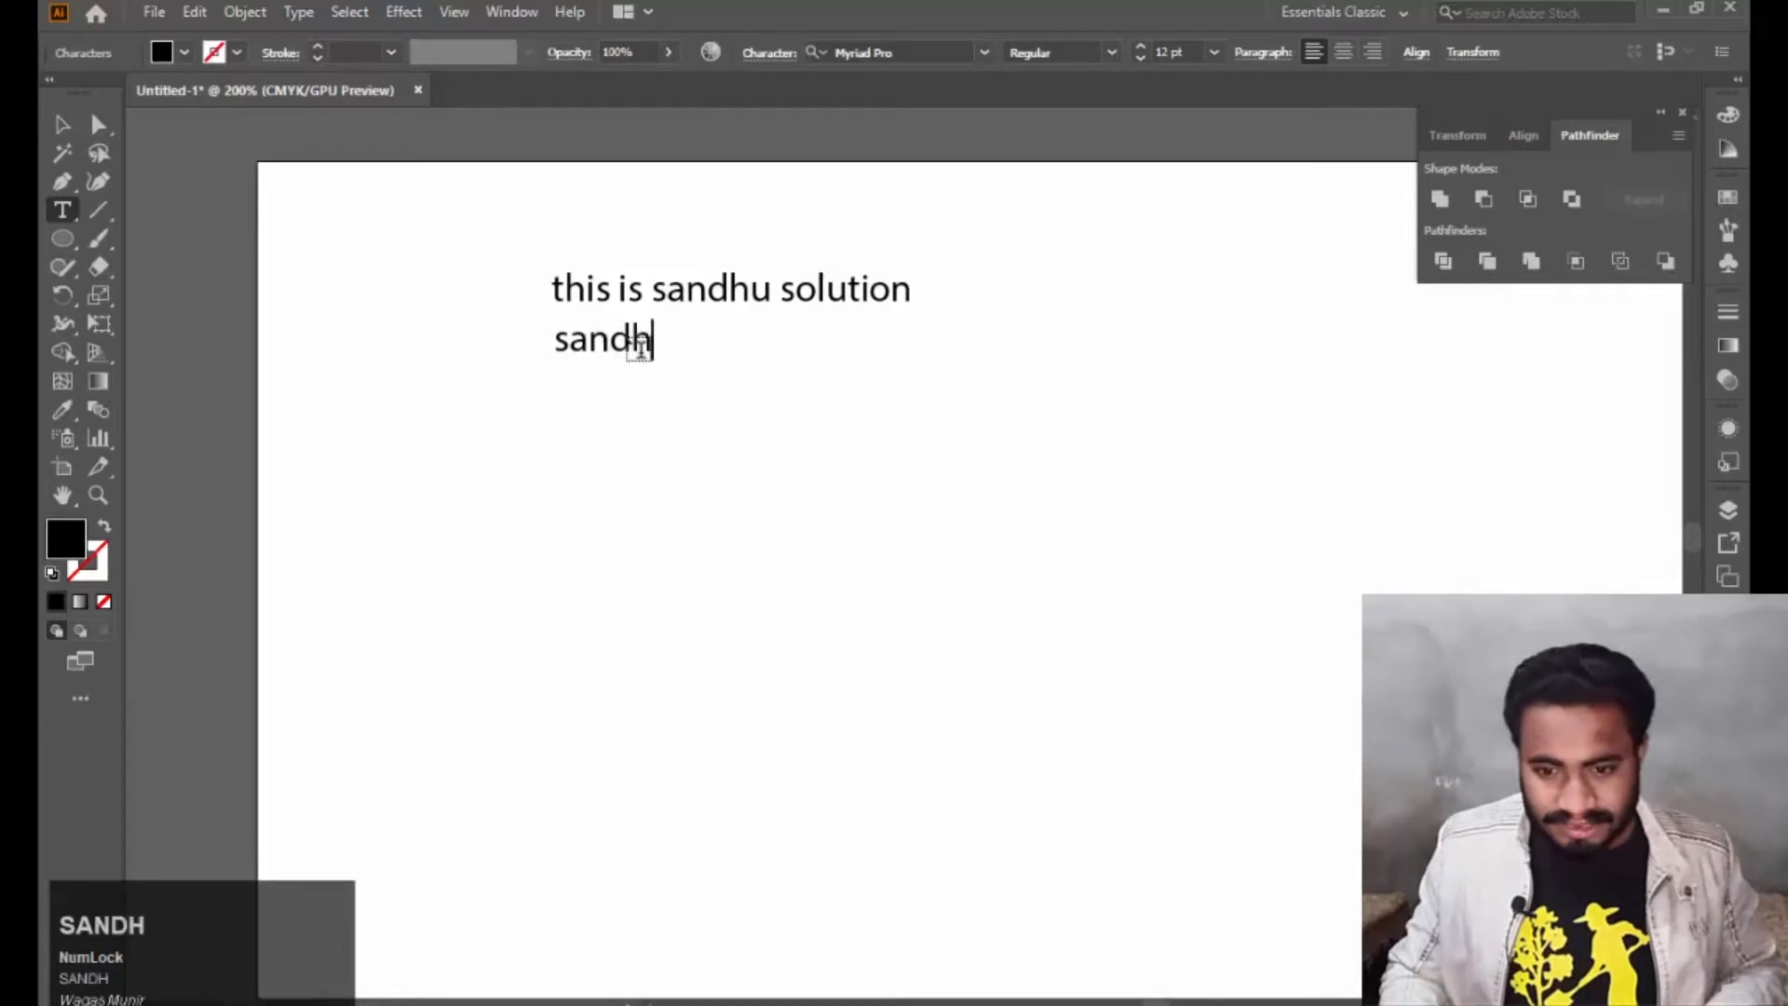
pyautogui.write('u solution')
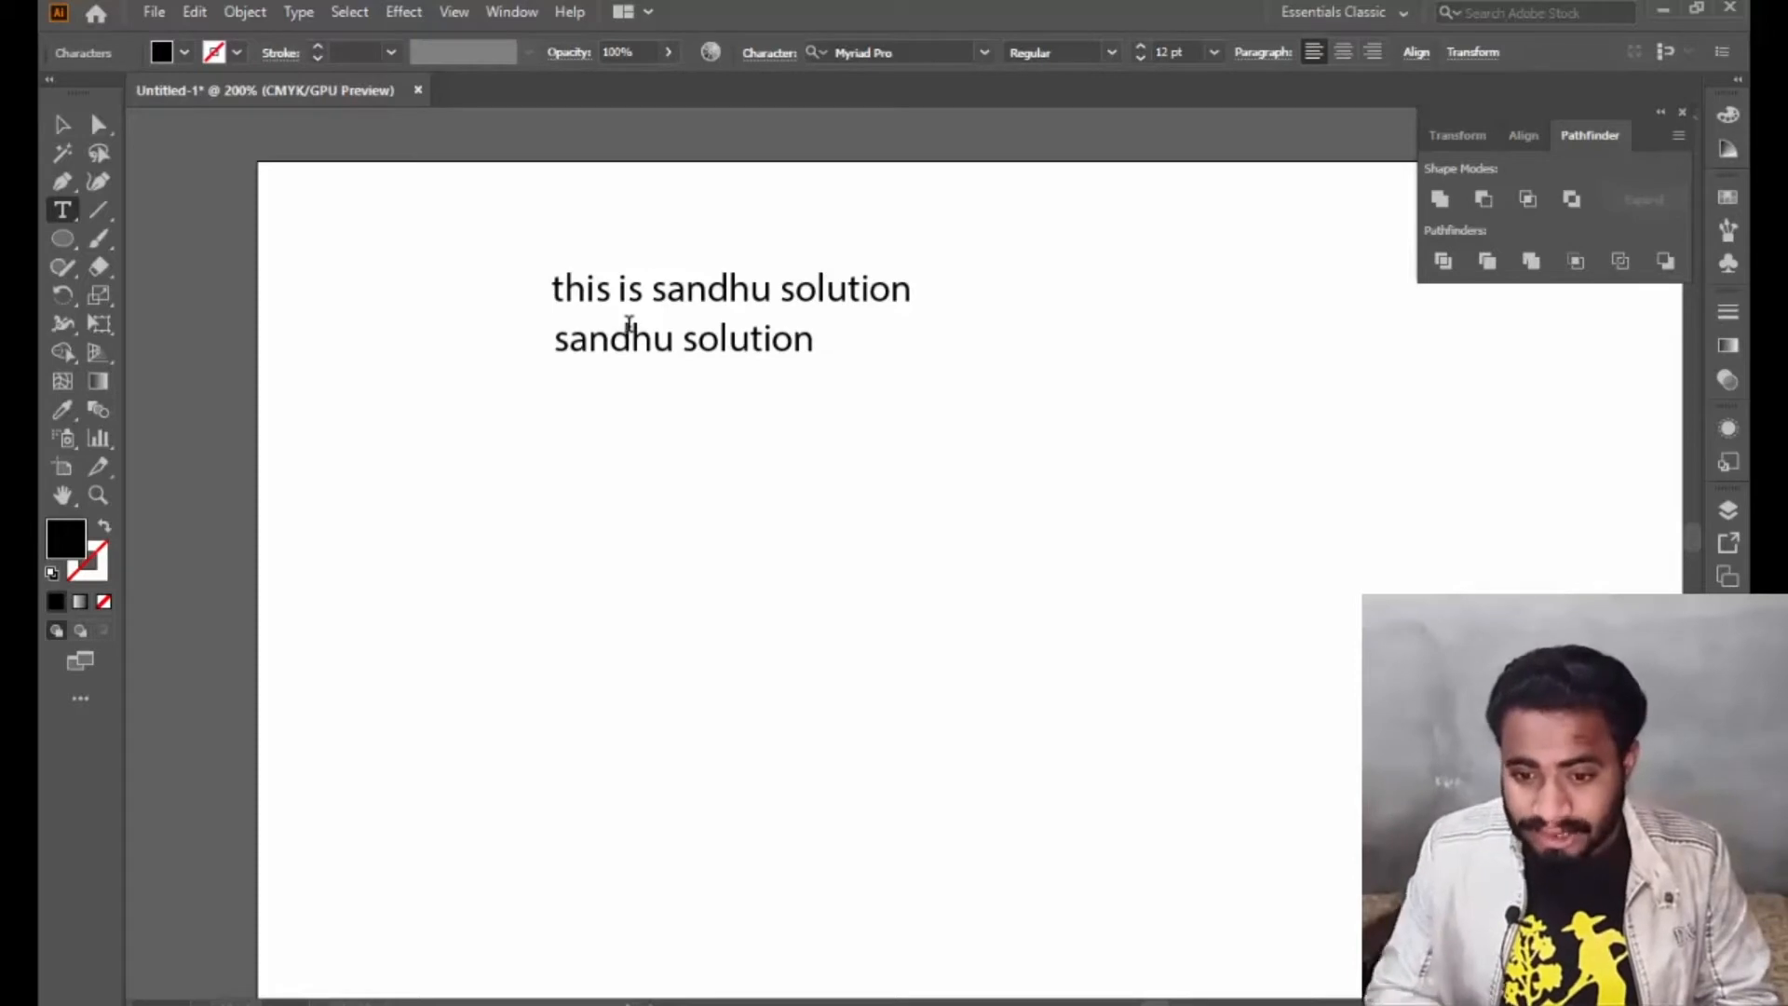
# Add a second line reading "plz subscribe" to the "sandhu solution" text object.
pyautogui.press('Return')
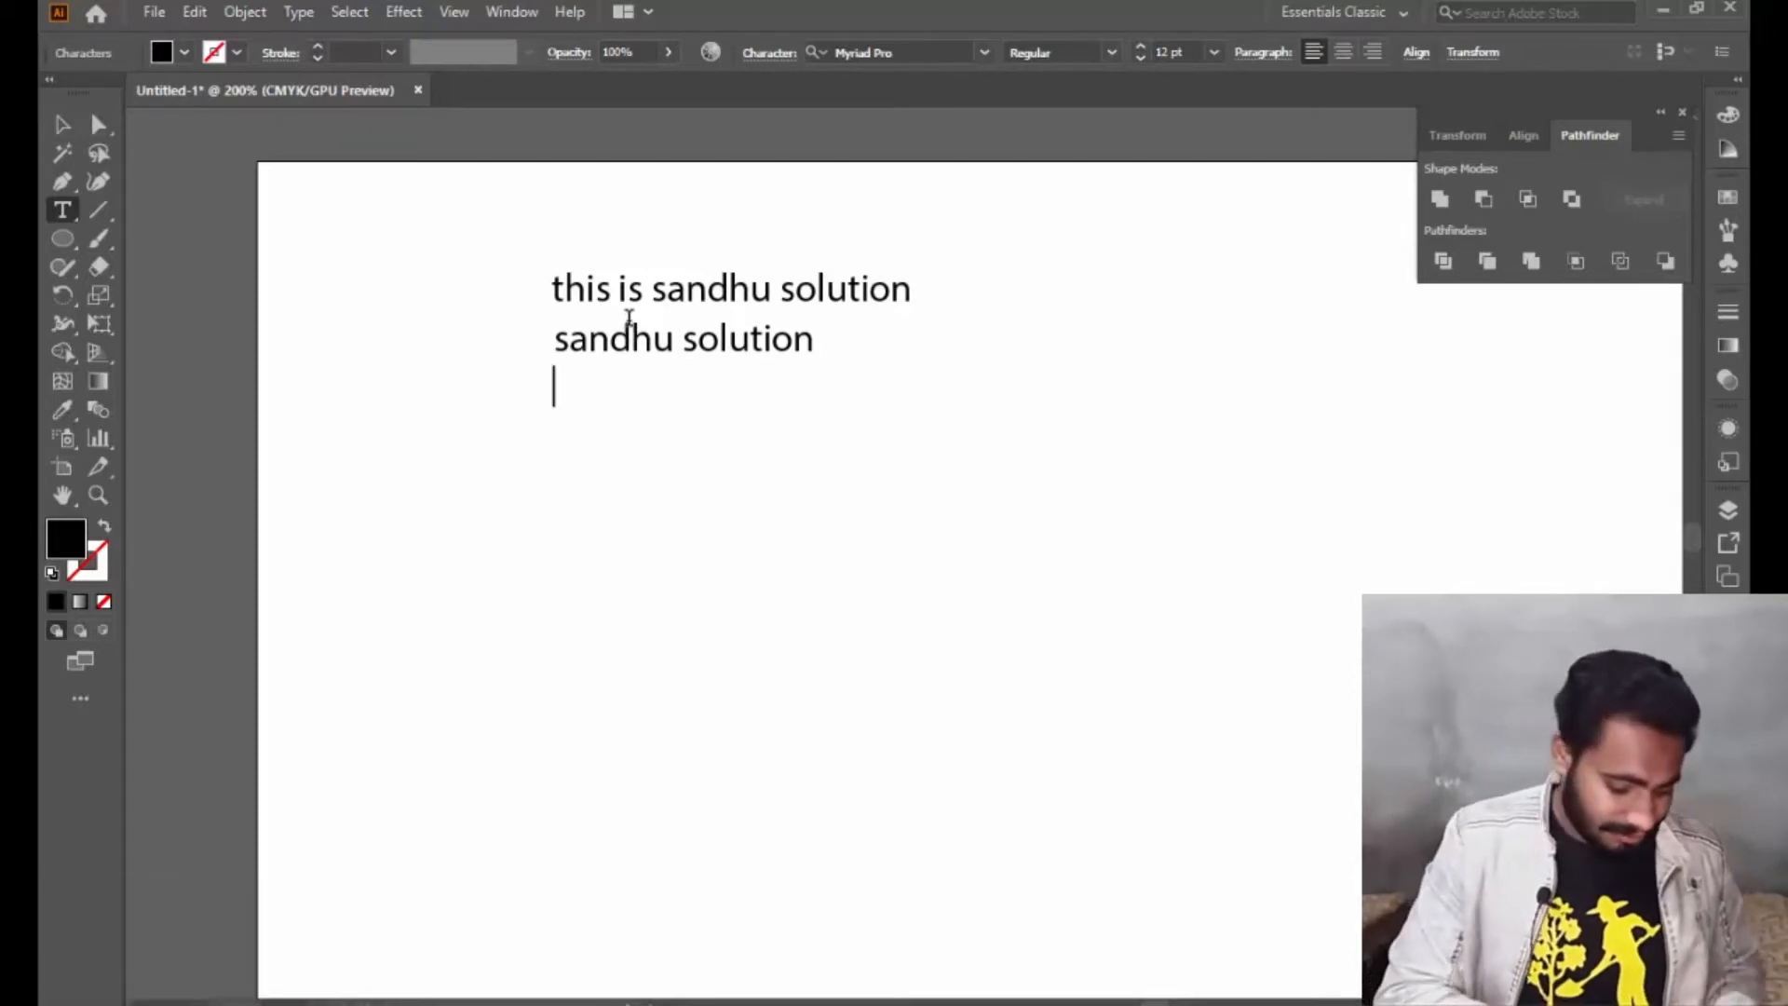
pyautogui.write('p')
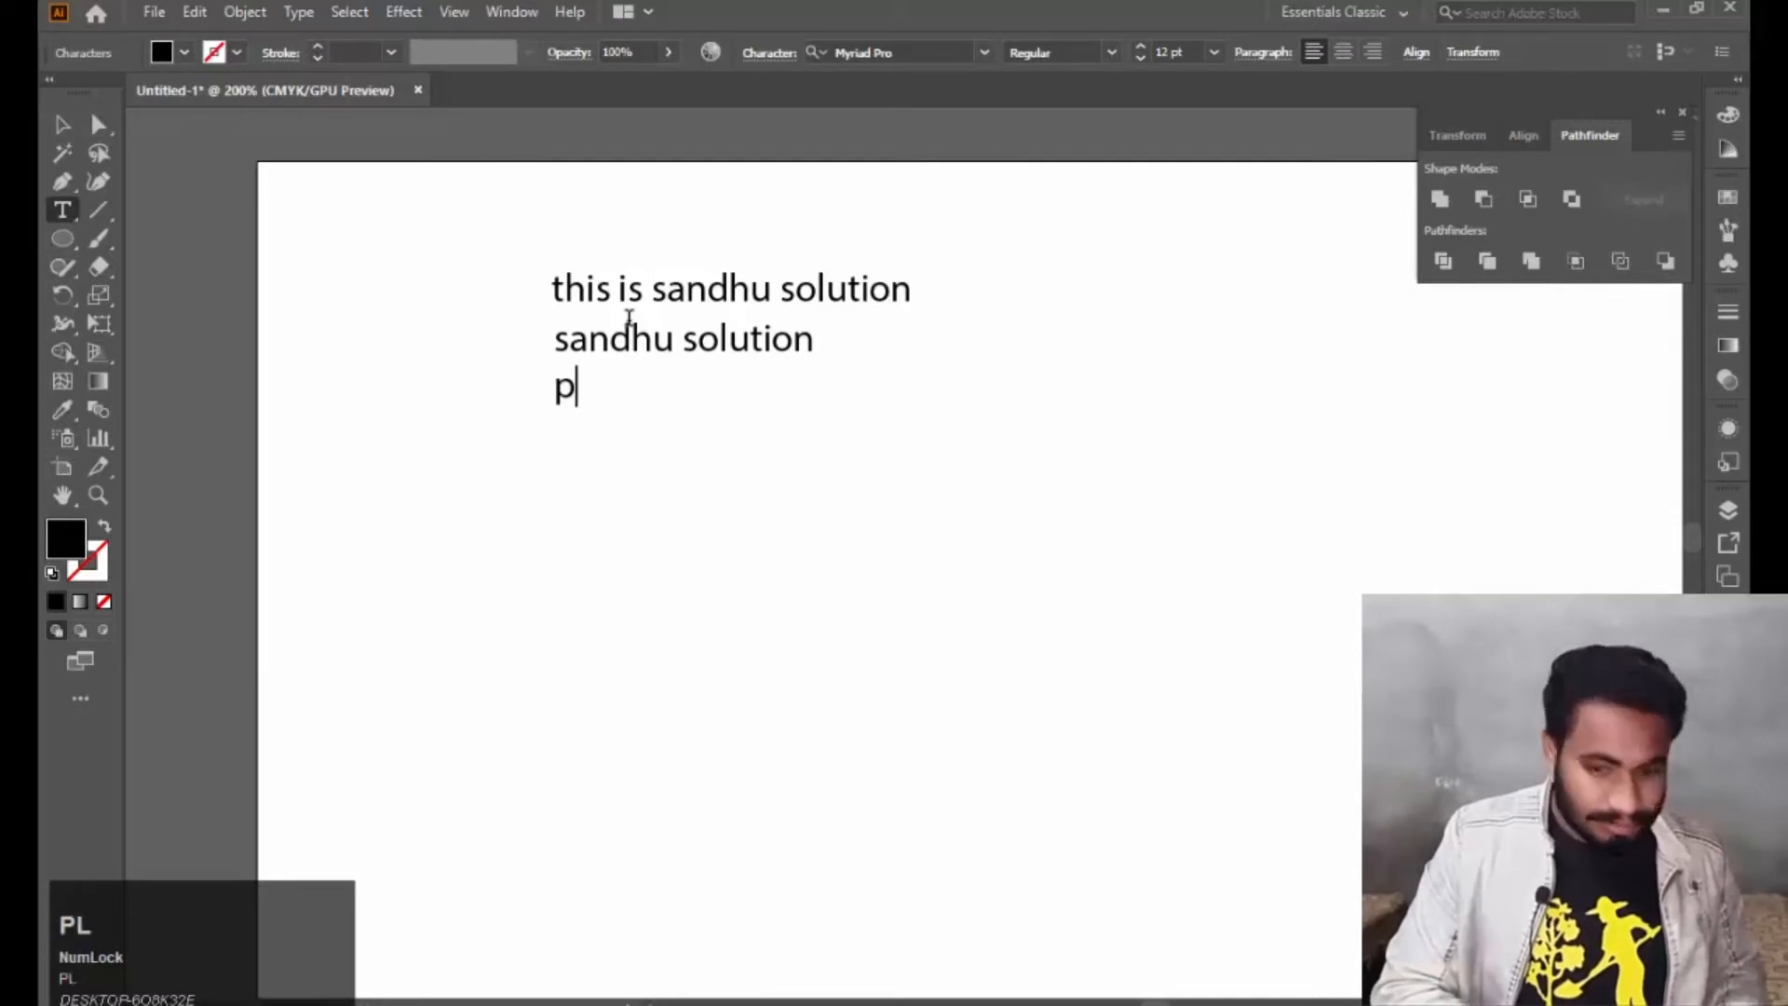
pyautogui.write('lz subd')
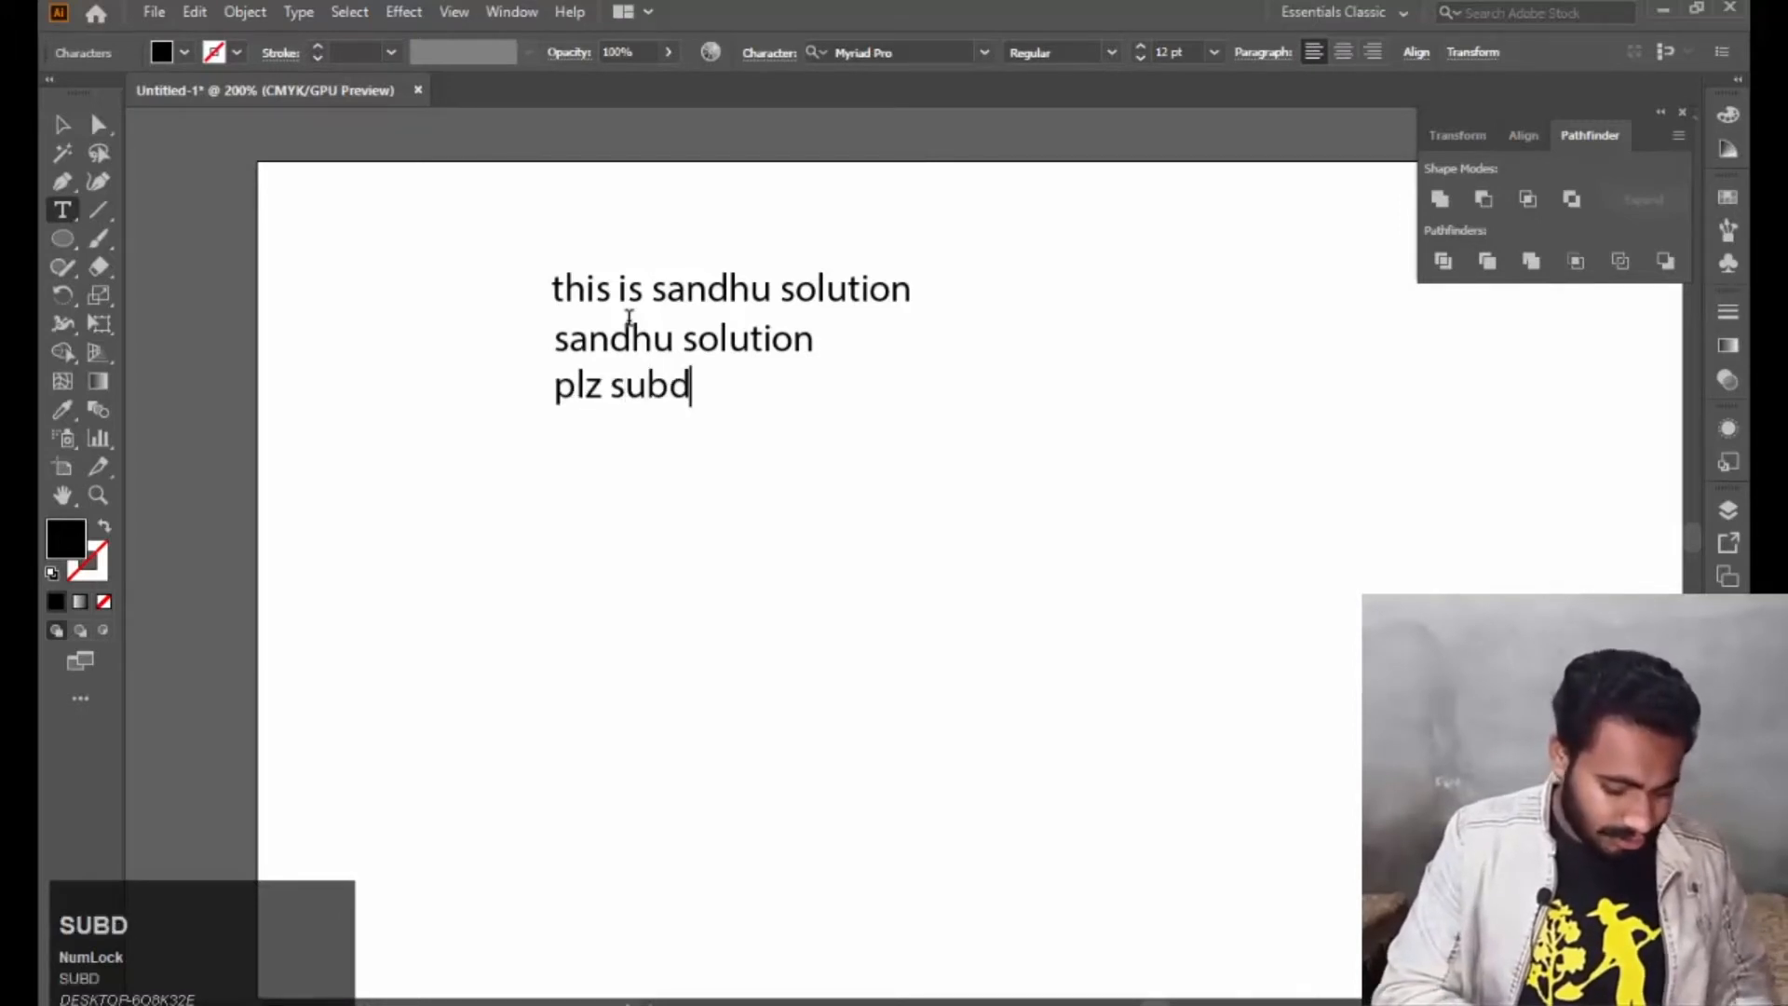
pyautogui.press('BackSpace')
pyautogui.write('s')
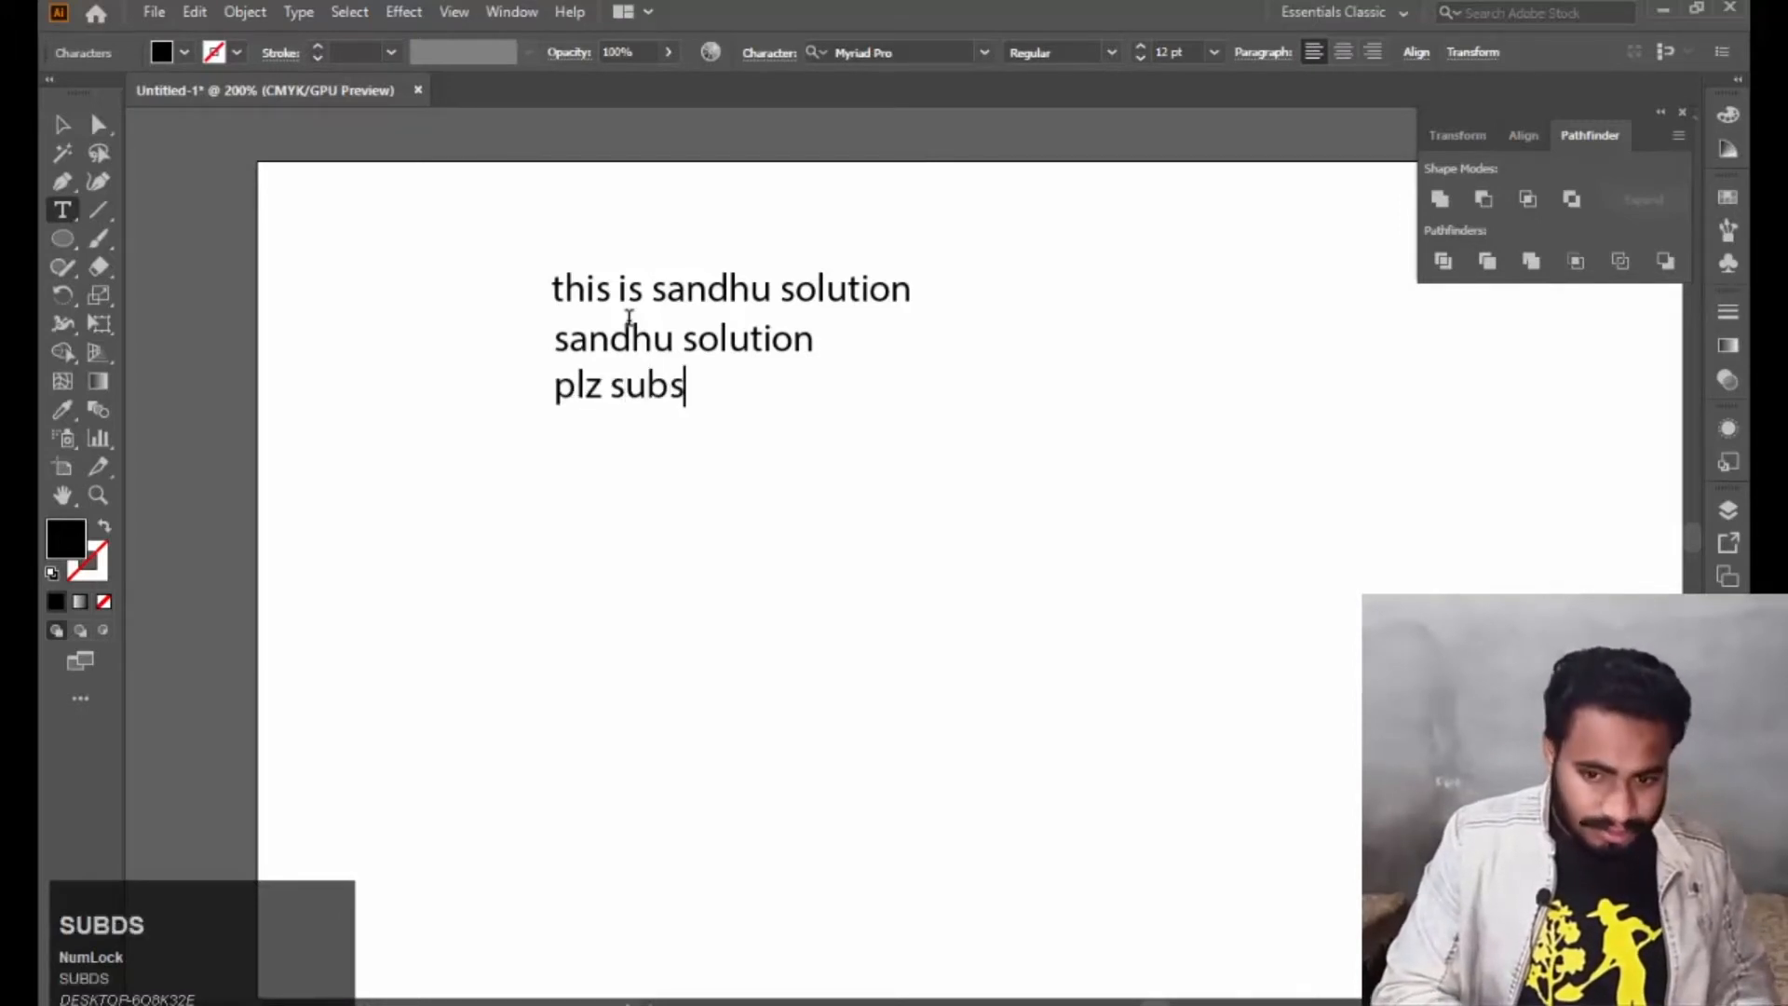
pyautogui.write('cribe')
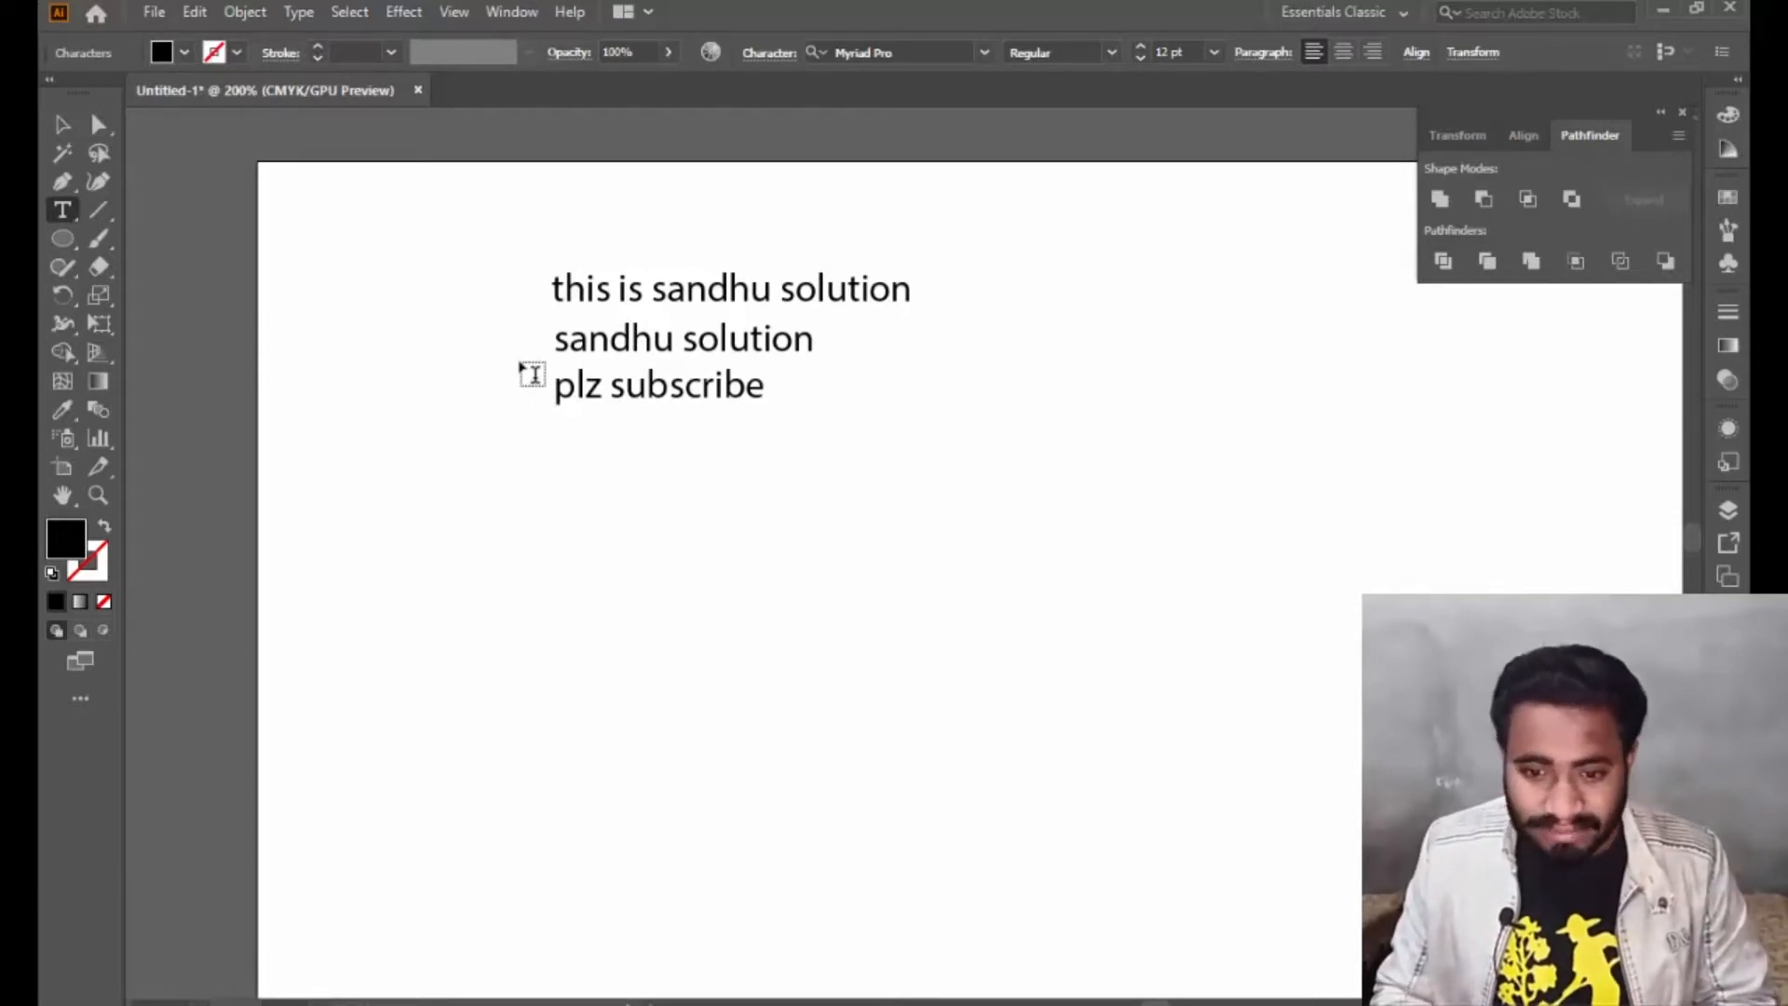
# Add a third line reading "like and comments" to the same text object, with a space between "and" and "comments".
pyautogui.press('Return')
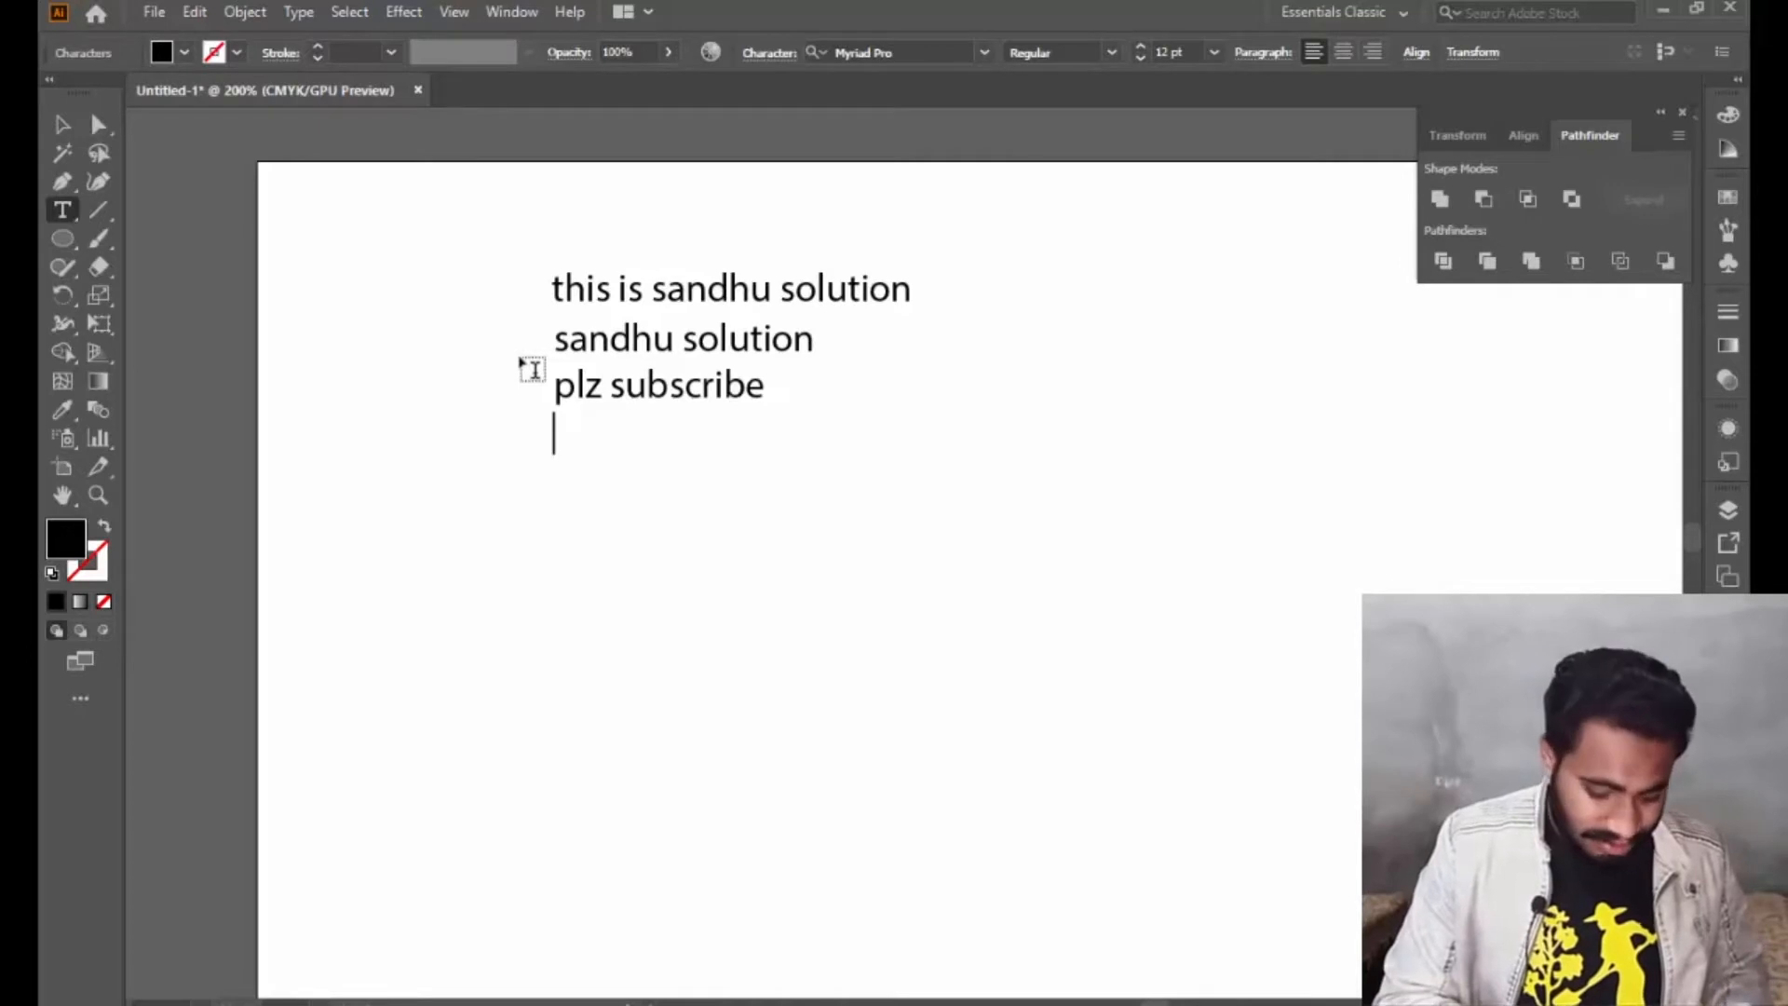
pyautogui.write('like and ')
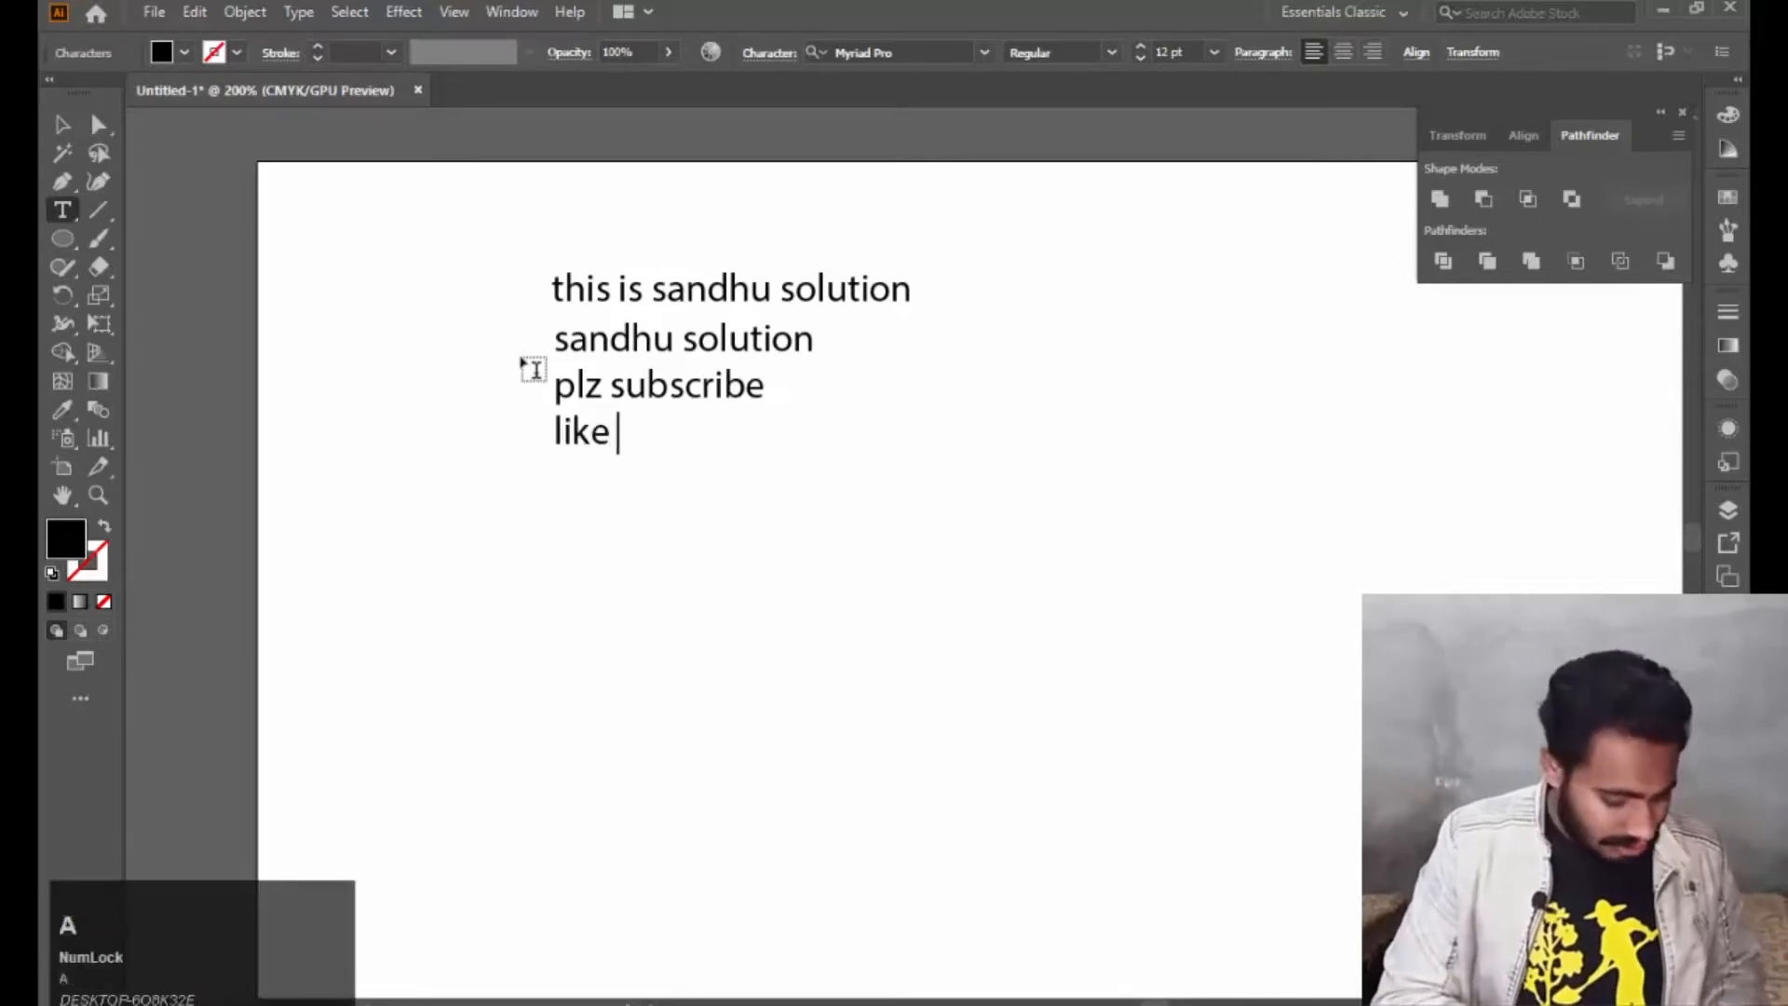
pyautogui.write('som')
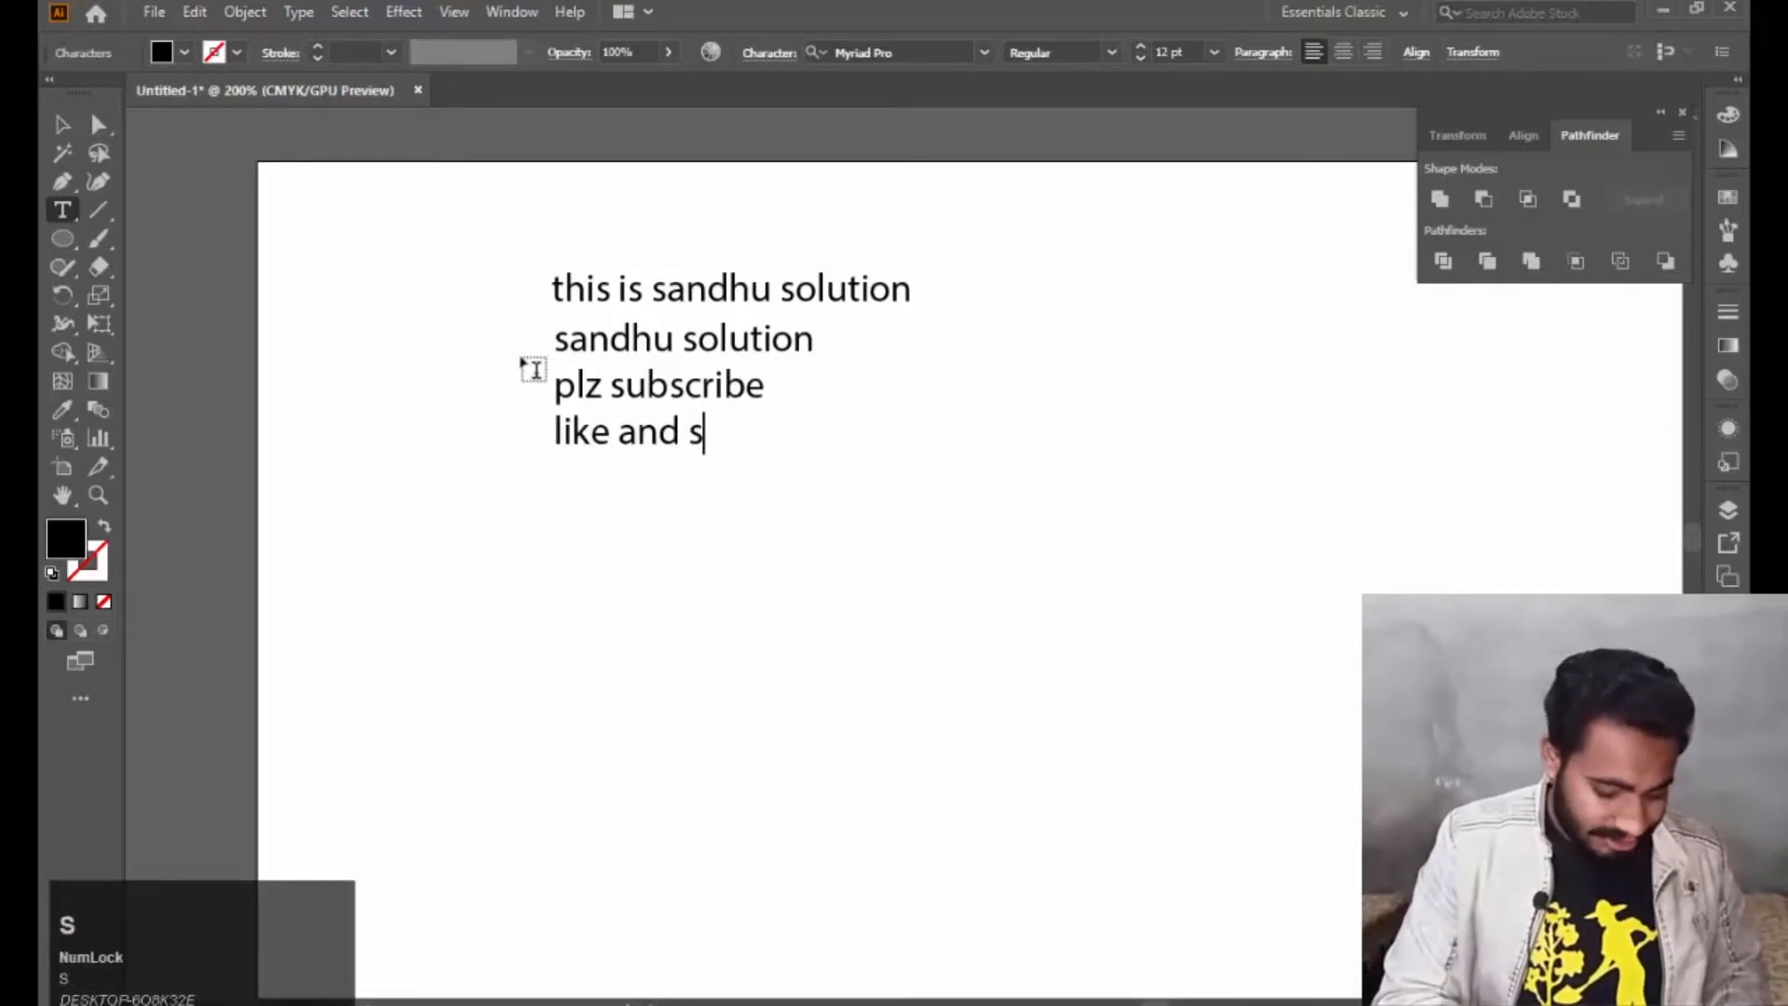
pyautogui.press('BackSpace')
pyautogui.press('BackSpace')
pyautogui.press('BackSpace')
pyautogui.press('BackSpace')
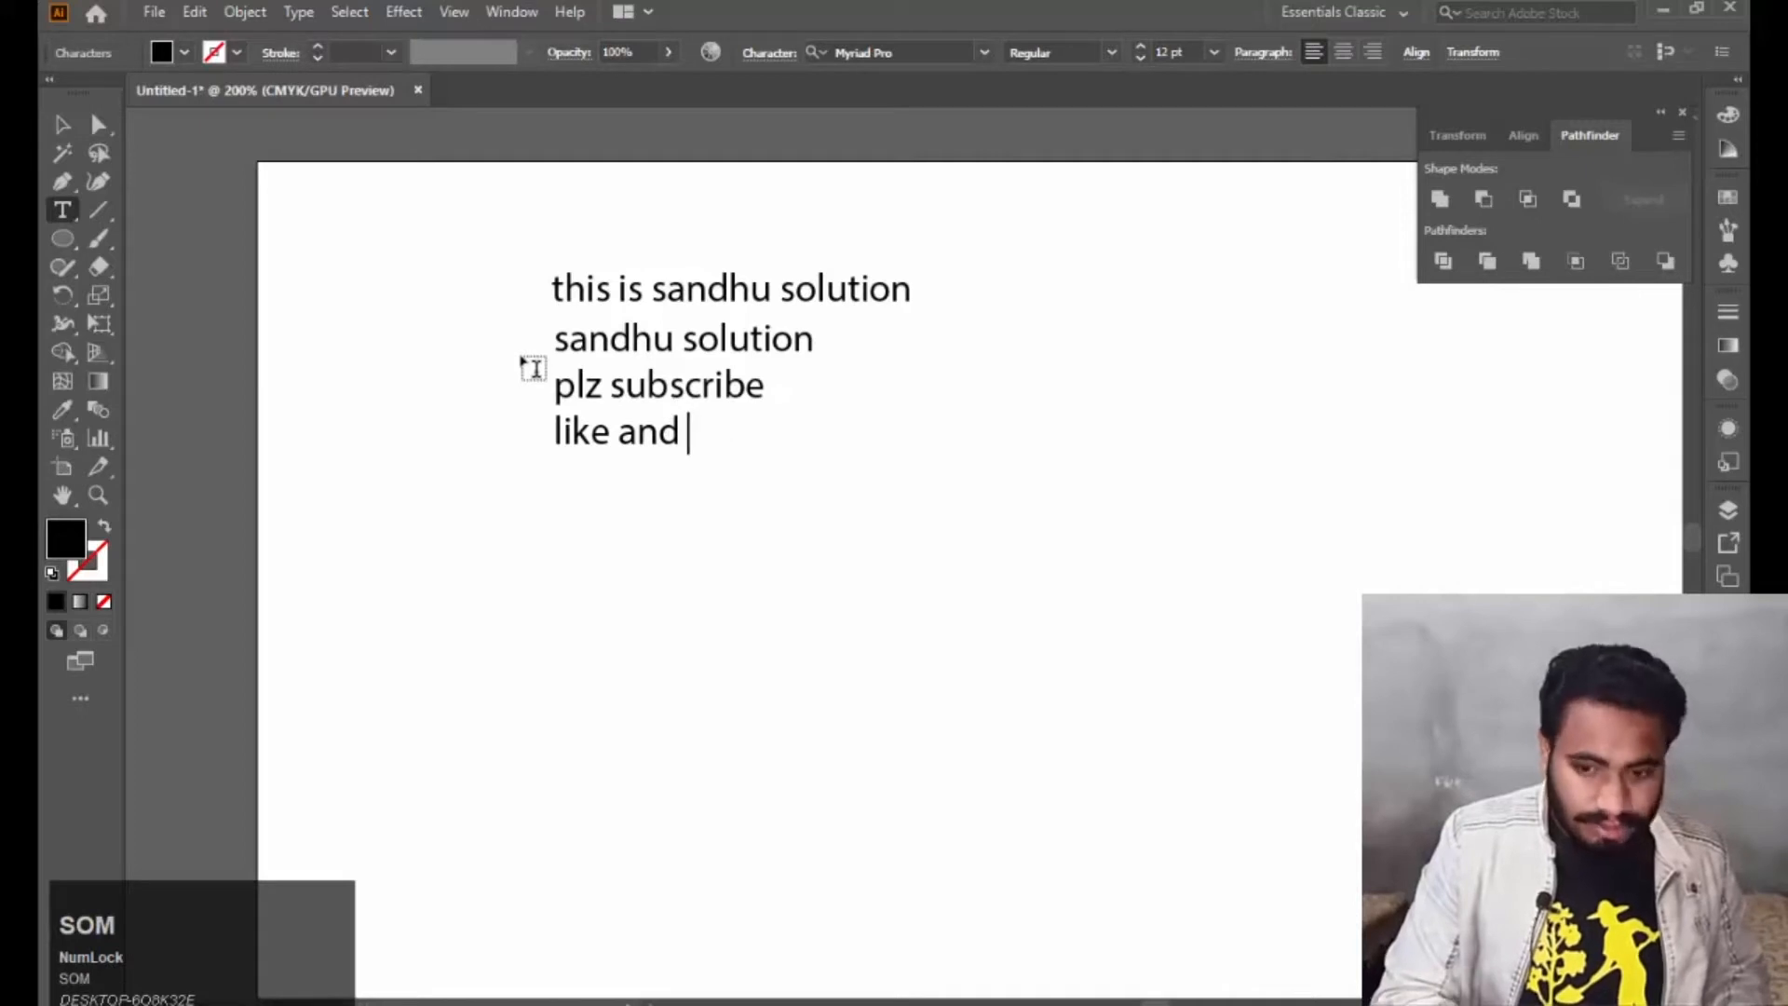
pyautogui.write('comm')
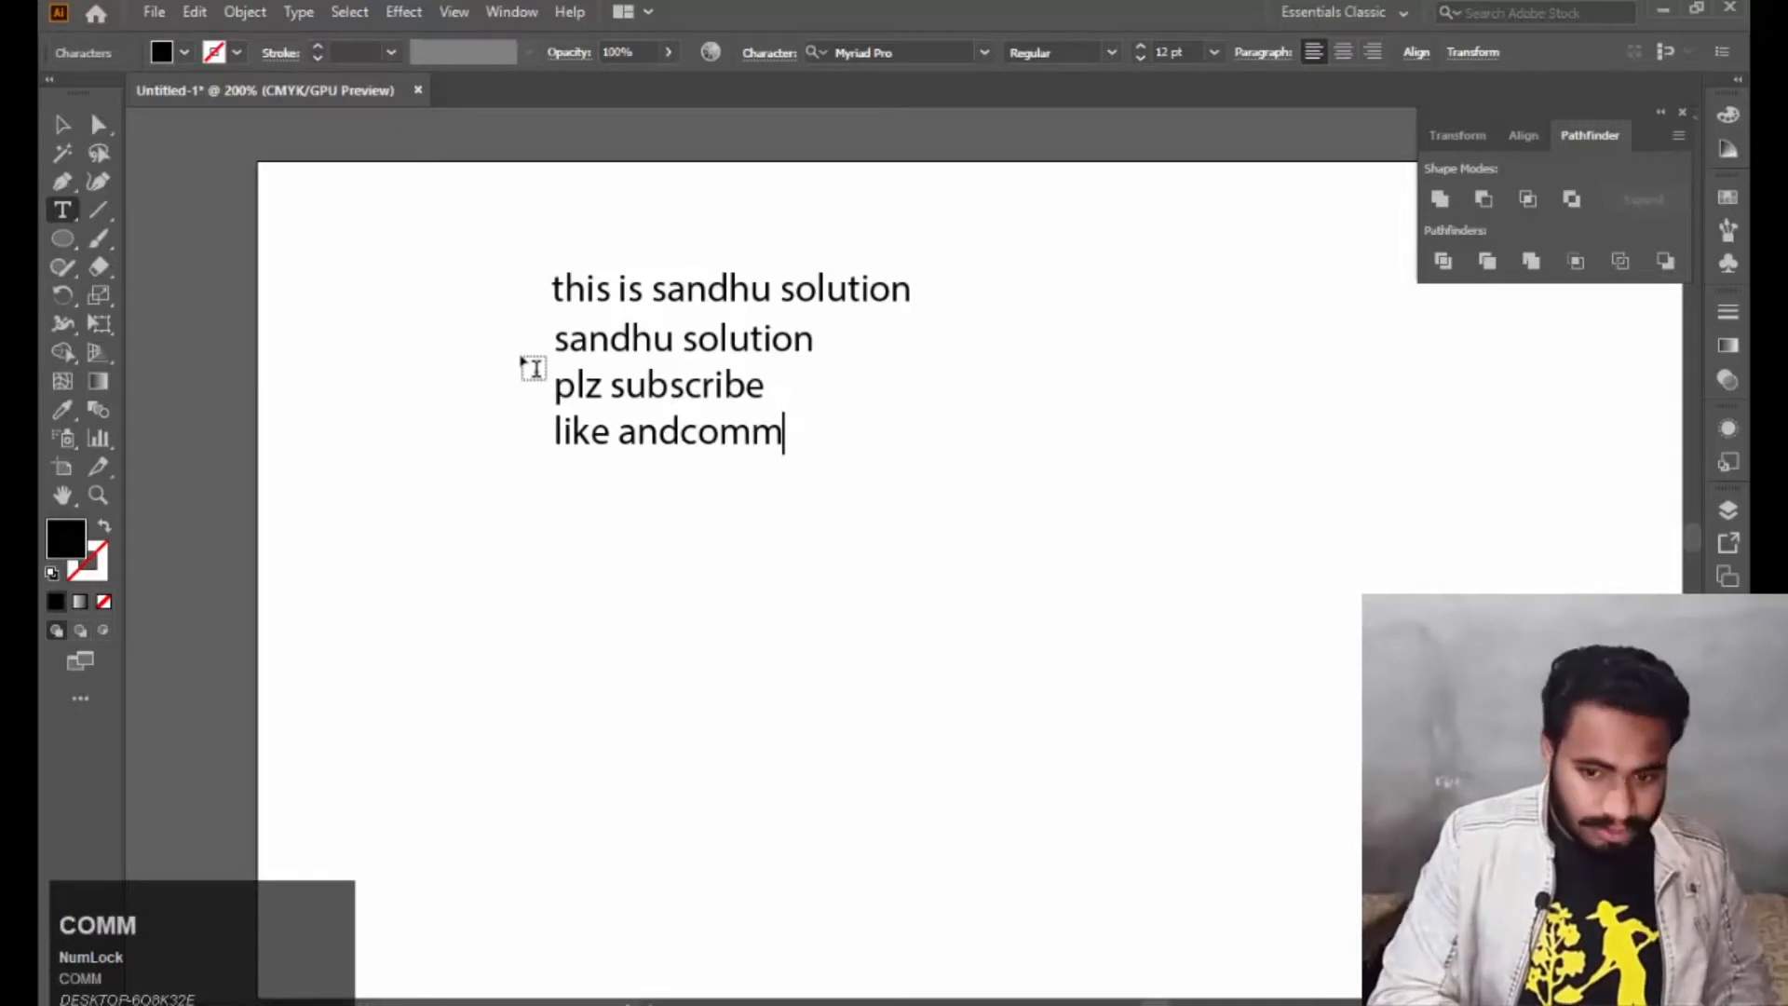
pyautogui.write('ents')
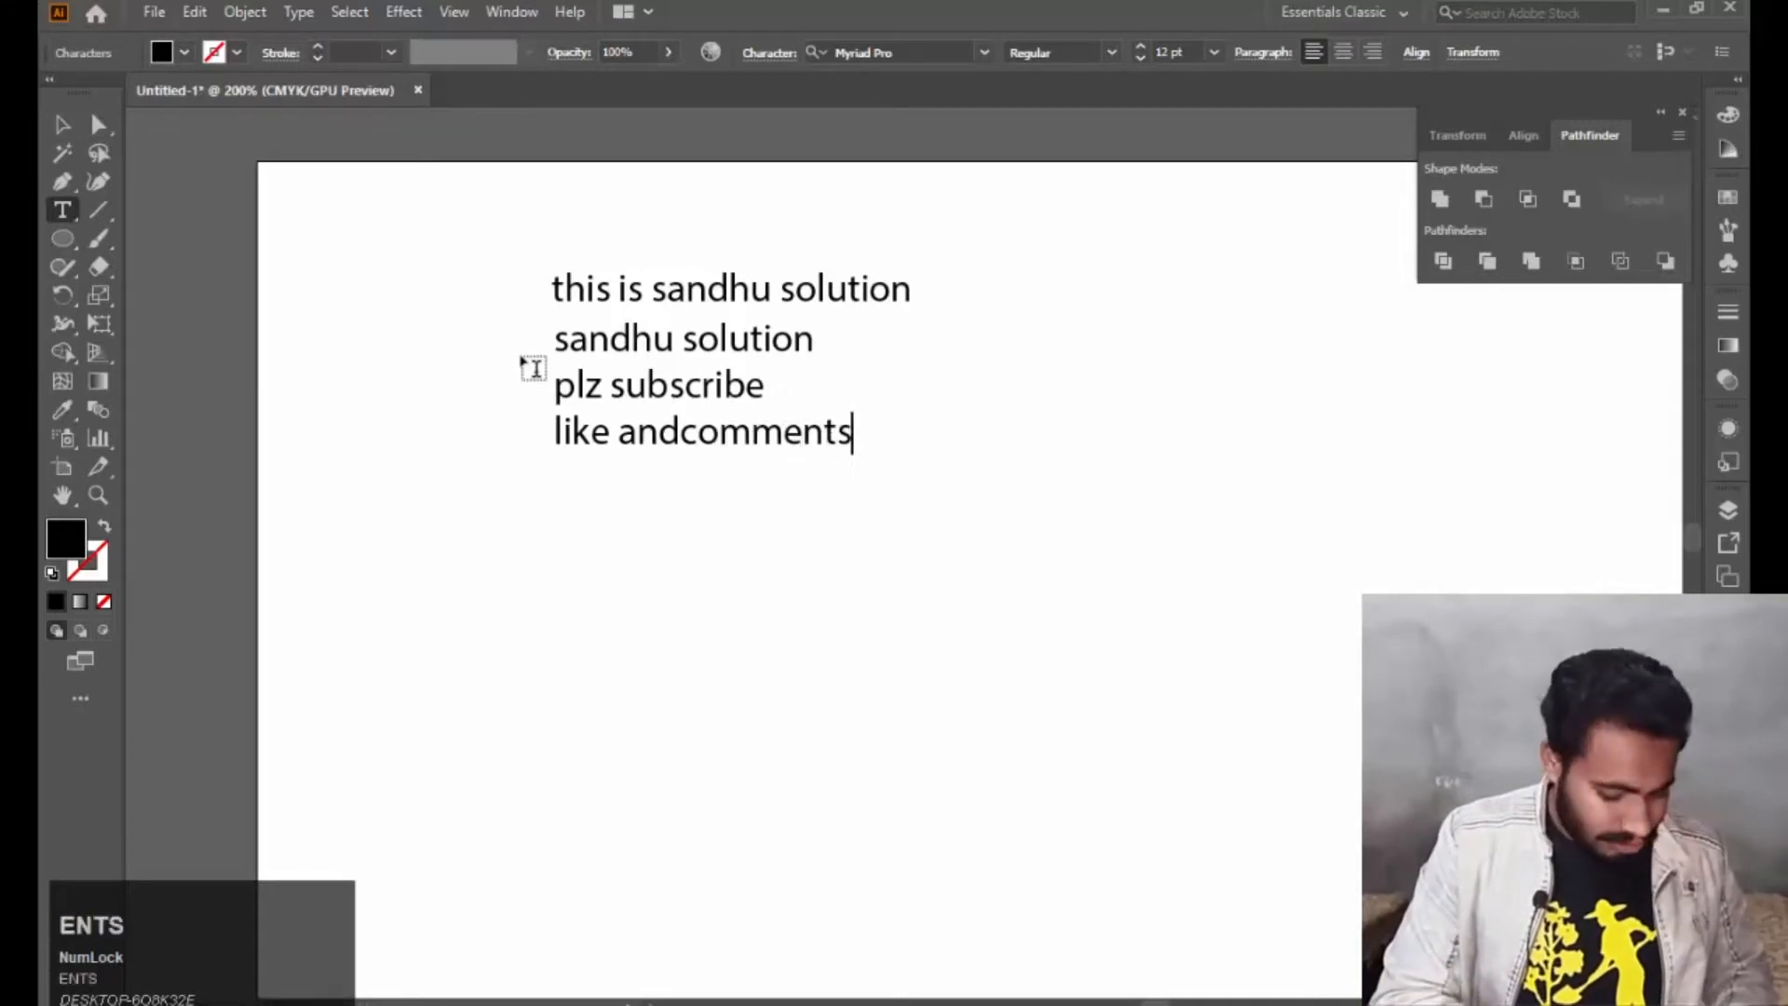
pyautogui.click(687, 431)
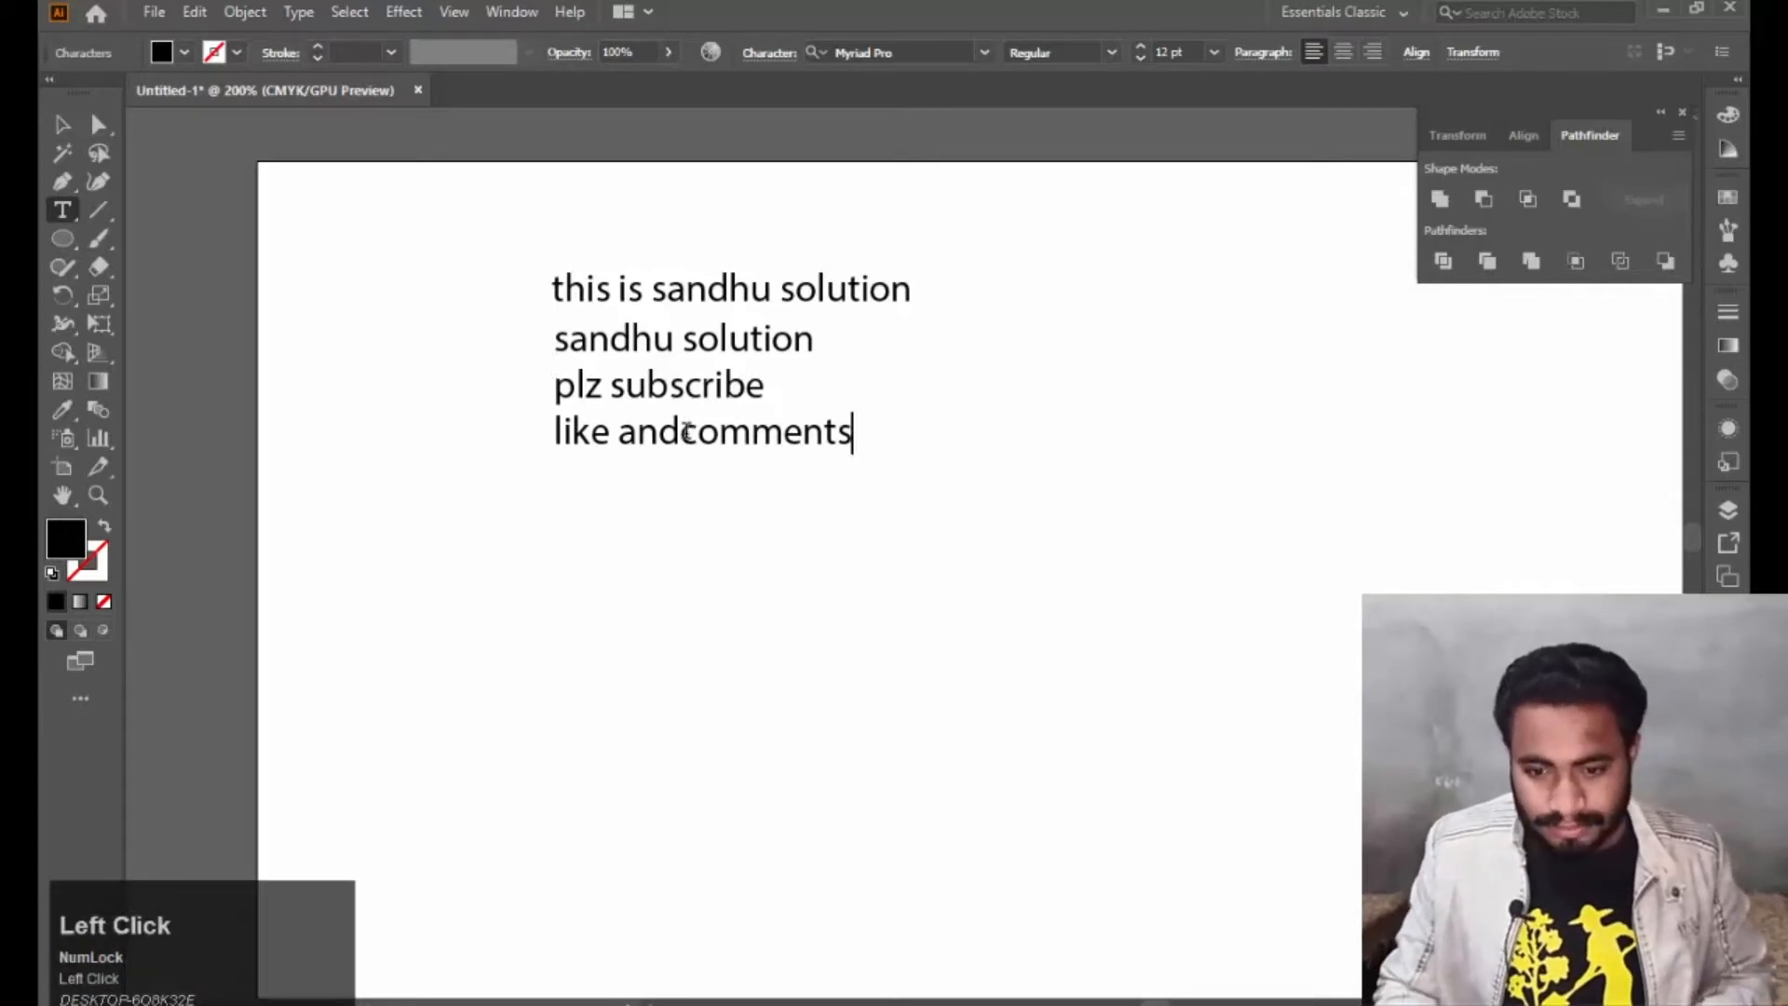
pyautogui.doubleClick(687, 432)
pyautogui.click(686, 431)
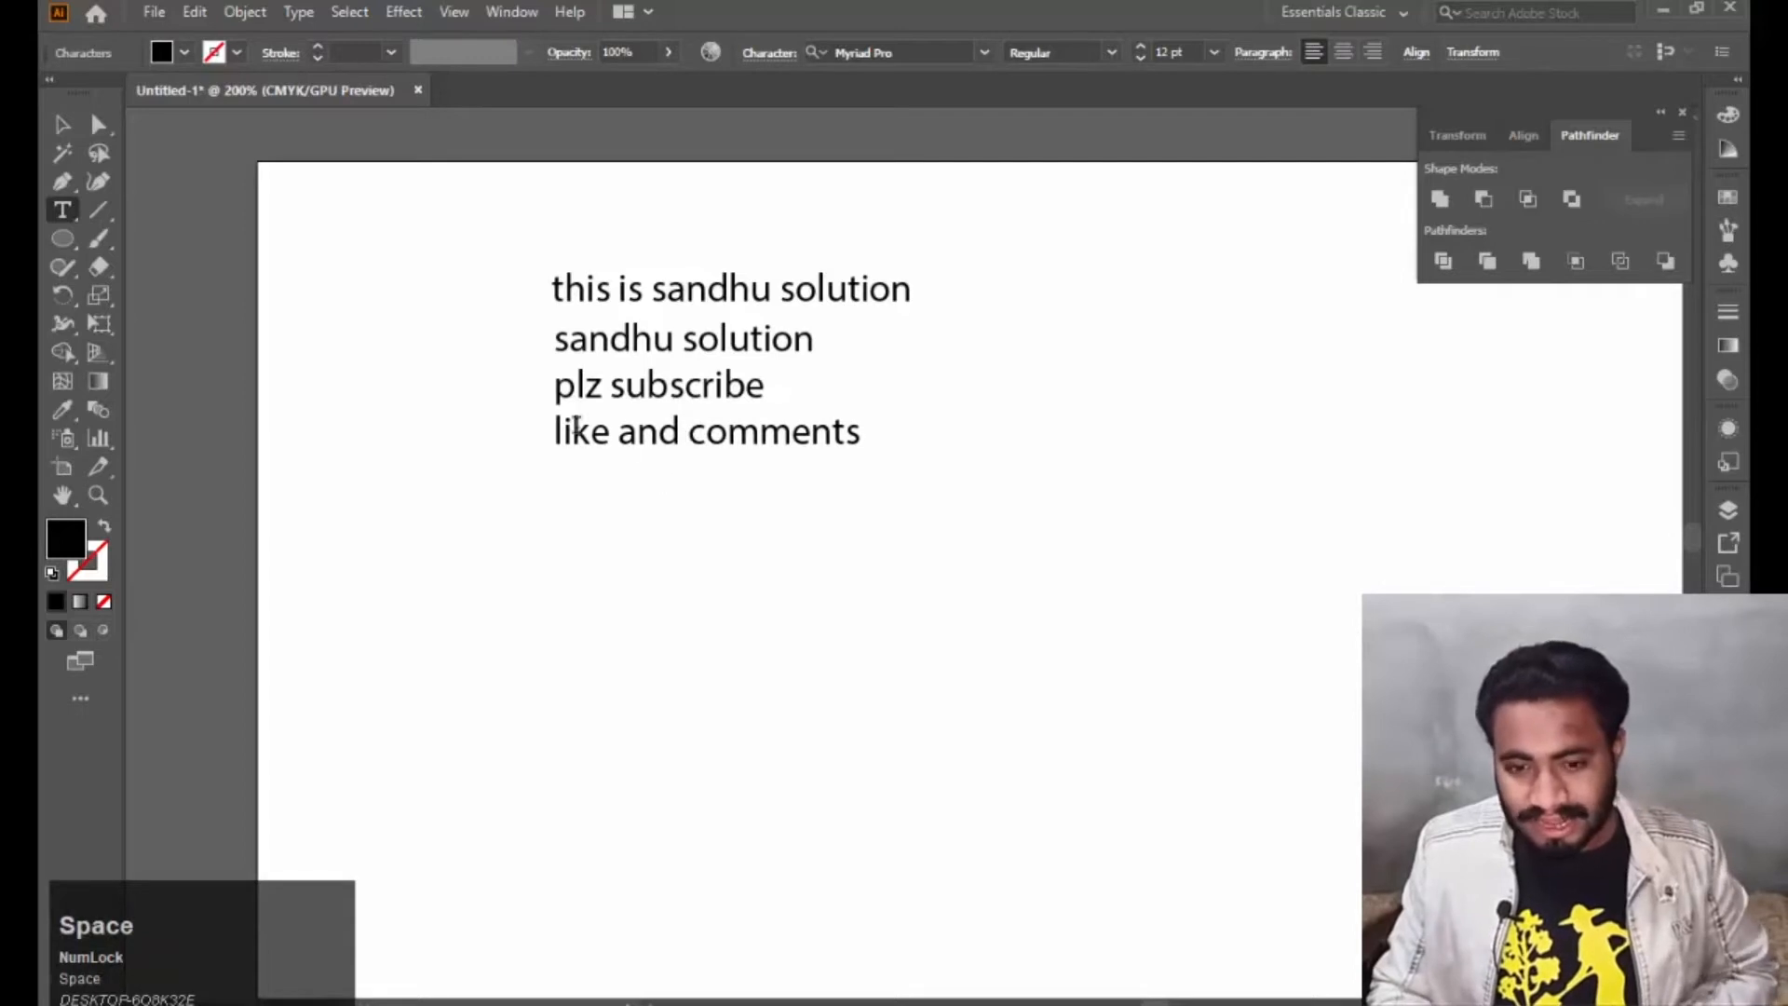
# Move the three-line text block down and slightly right, leaving a gap below the single-line text.
pyautogui.click(63, 124)
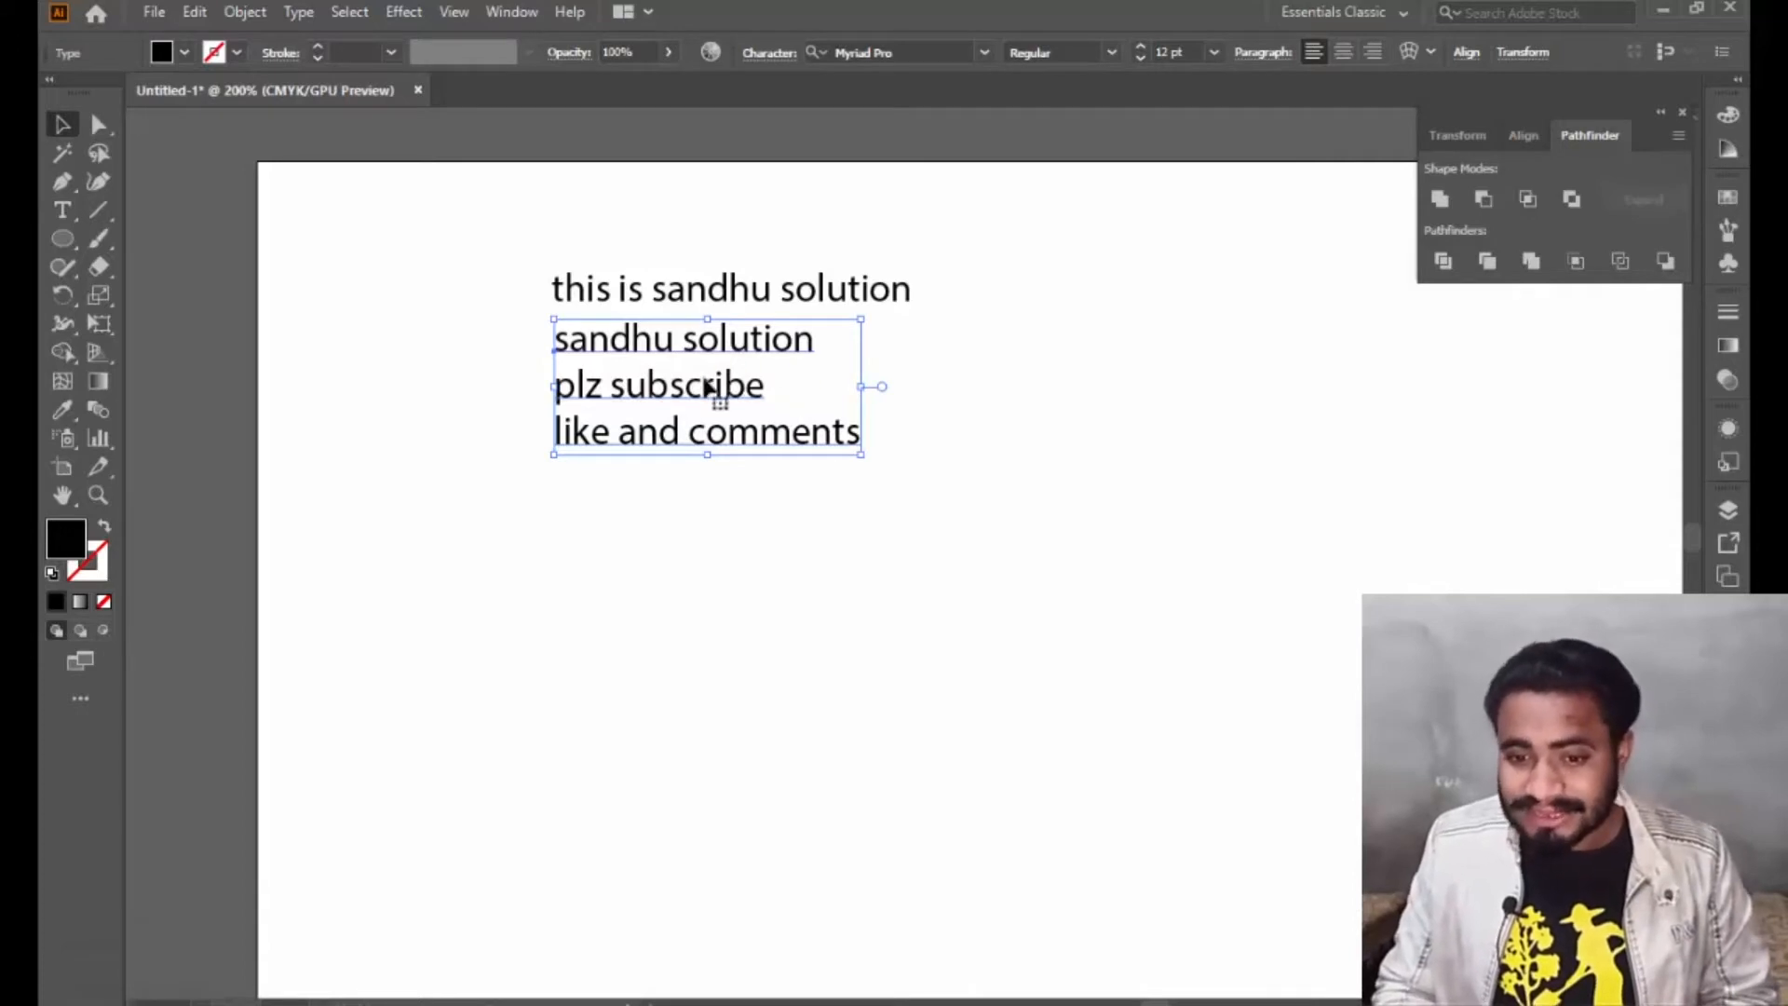
pyautogui.moveTo(706, 396); pyautogui.dragTo(705, 424)
pyautogui.moveTo(723, 503); pyautogui.dragTo(730, 518)
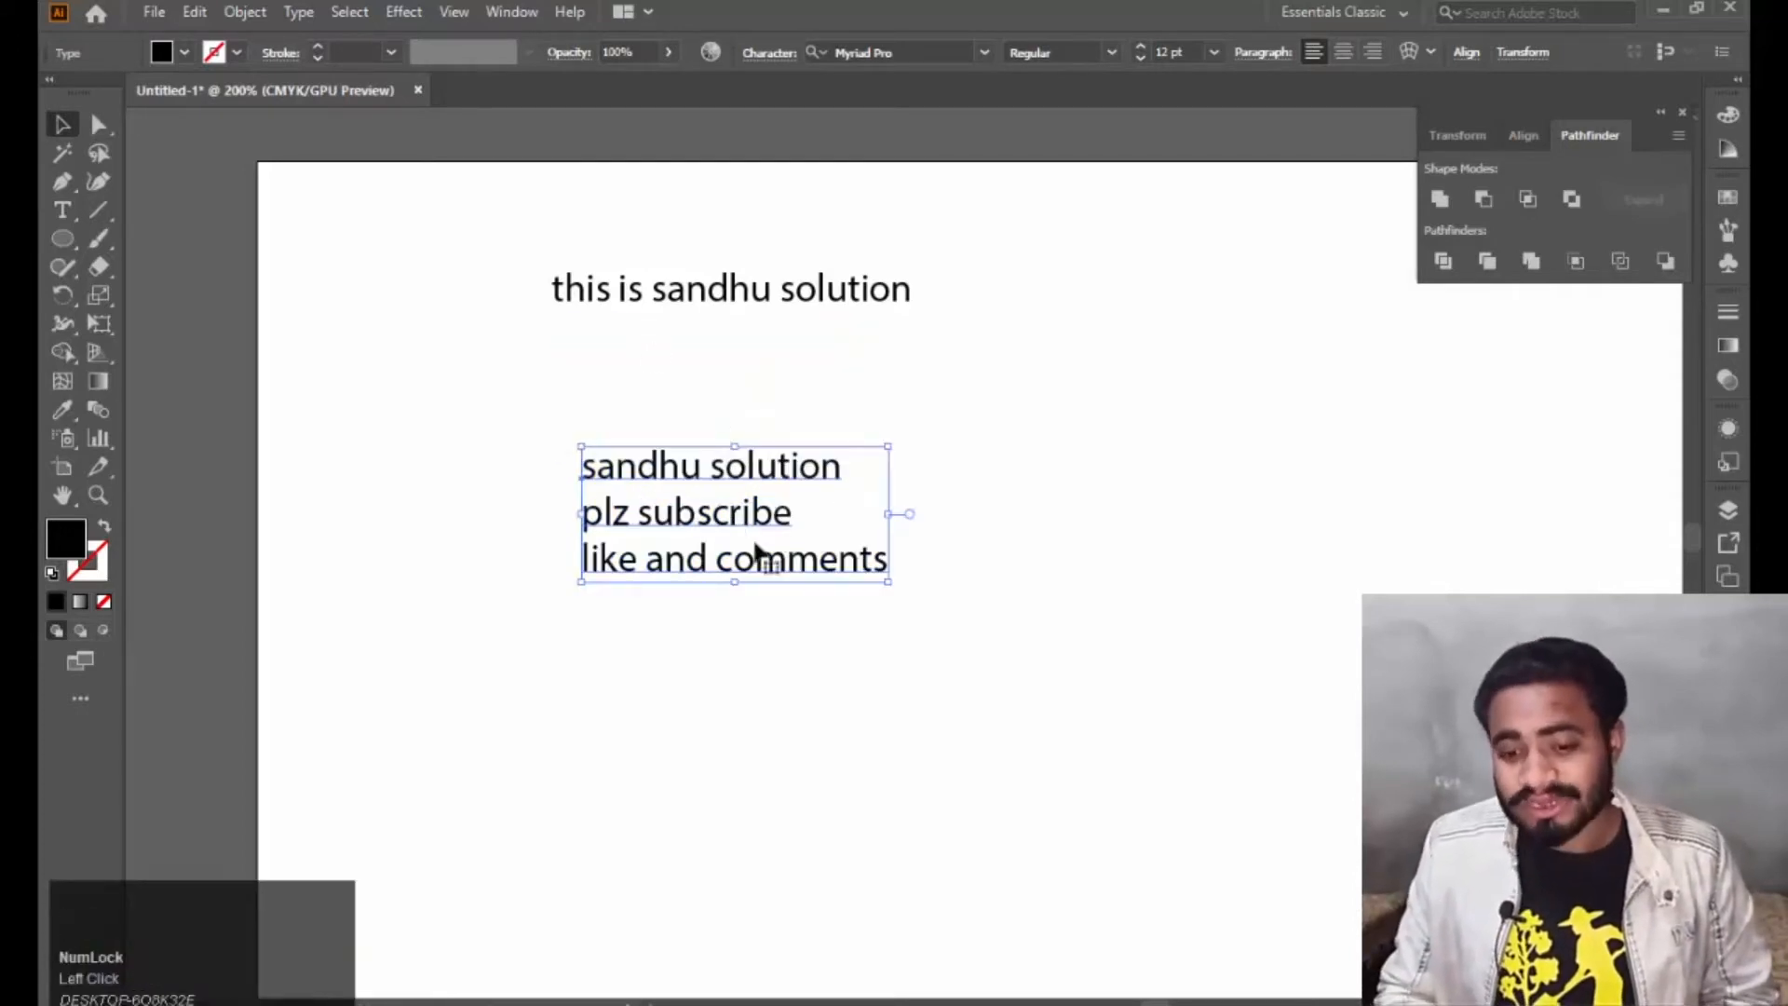
# Delete the three-line text block and the "this is sandhu solution" text, leaving the artboard empty.
pyautogui.moveTo(779, 487); pyautogui.dragTo(680, 428)
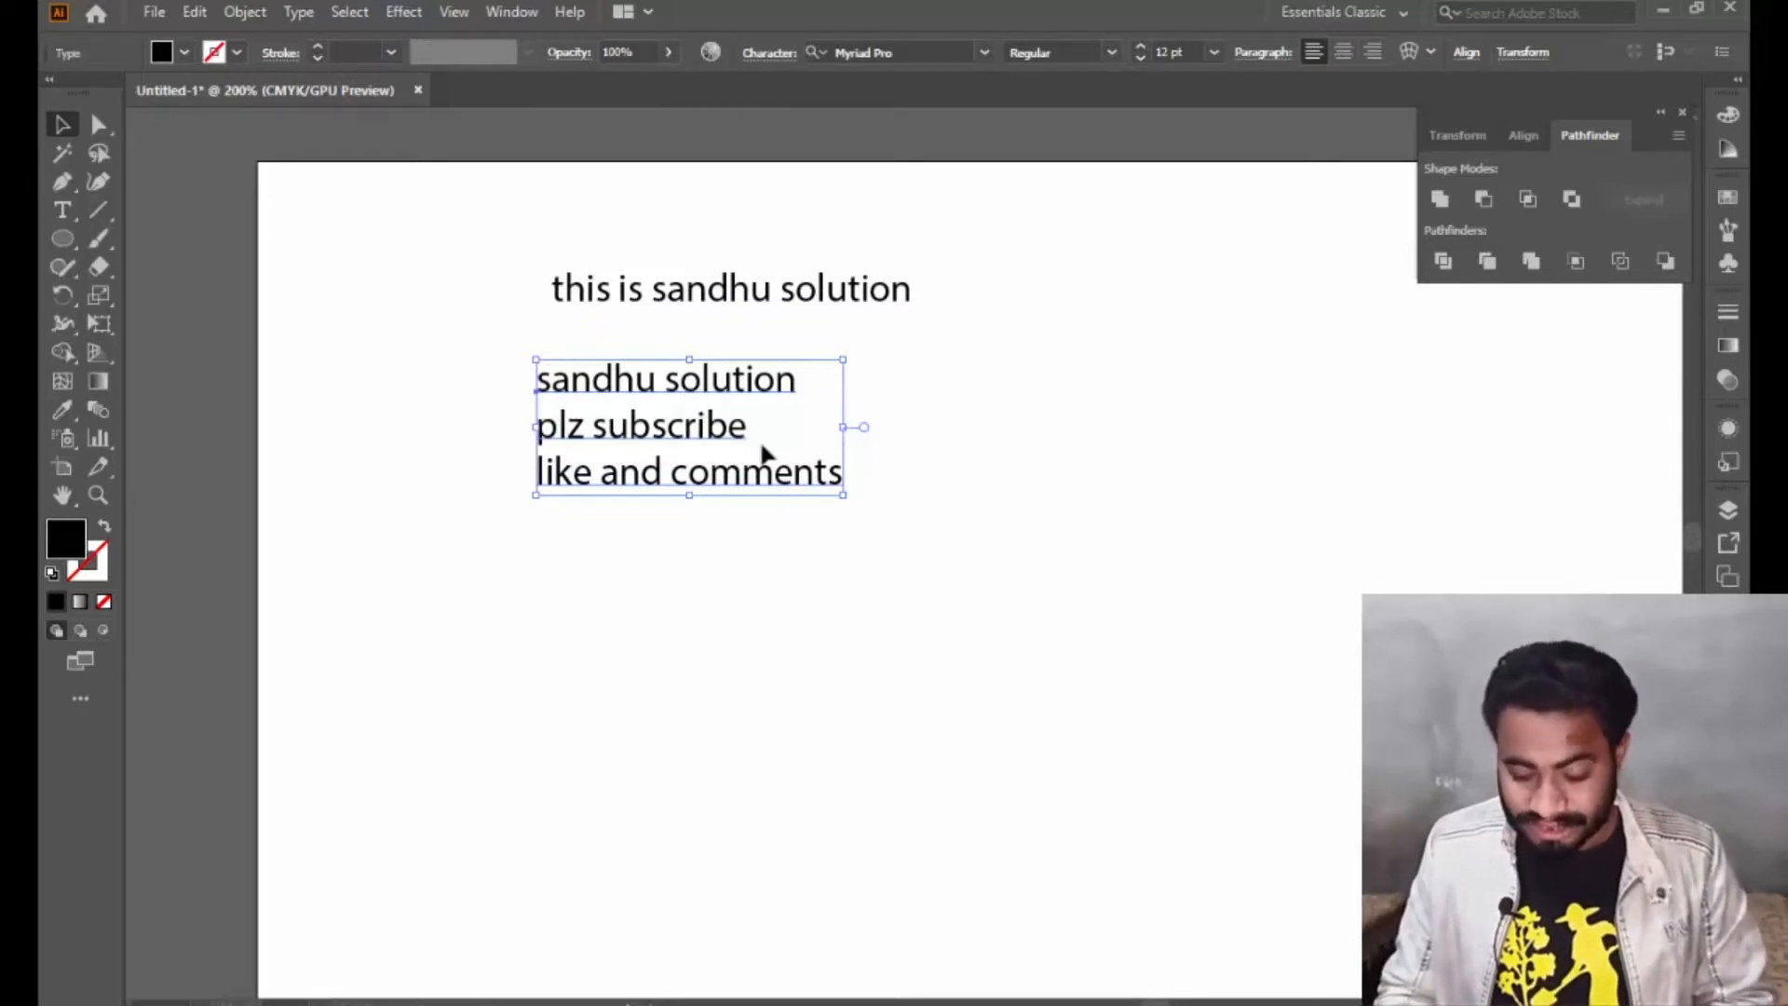
pyautogui.press('Delete')
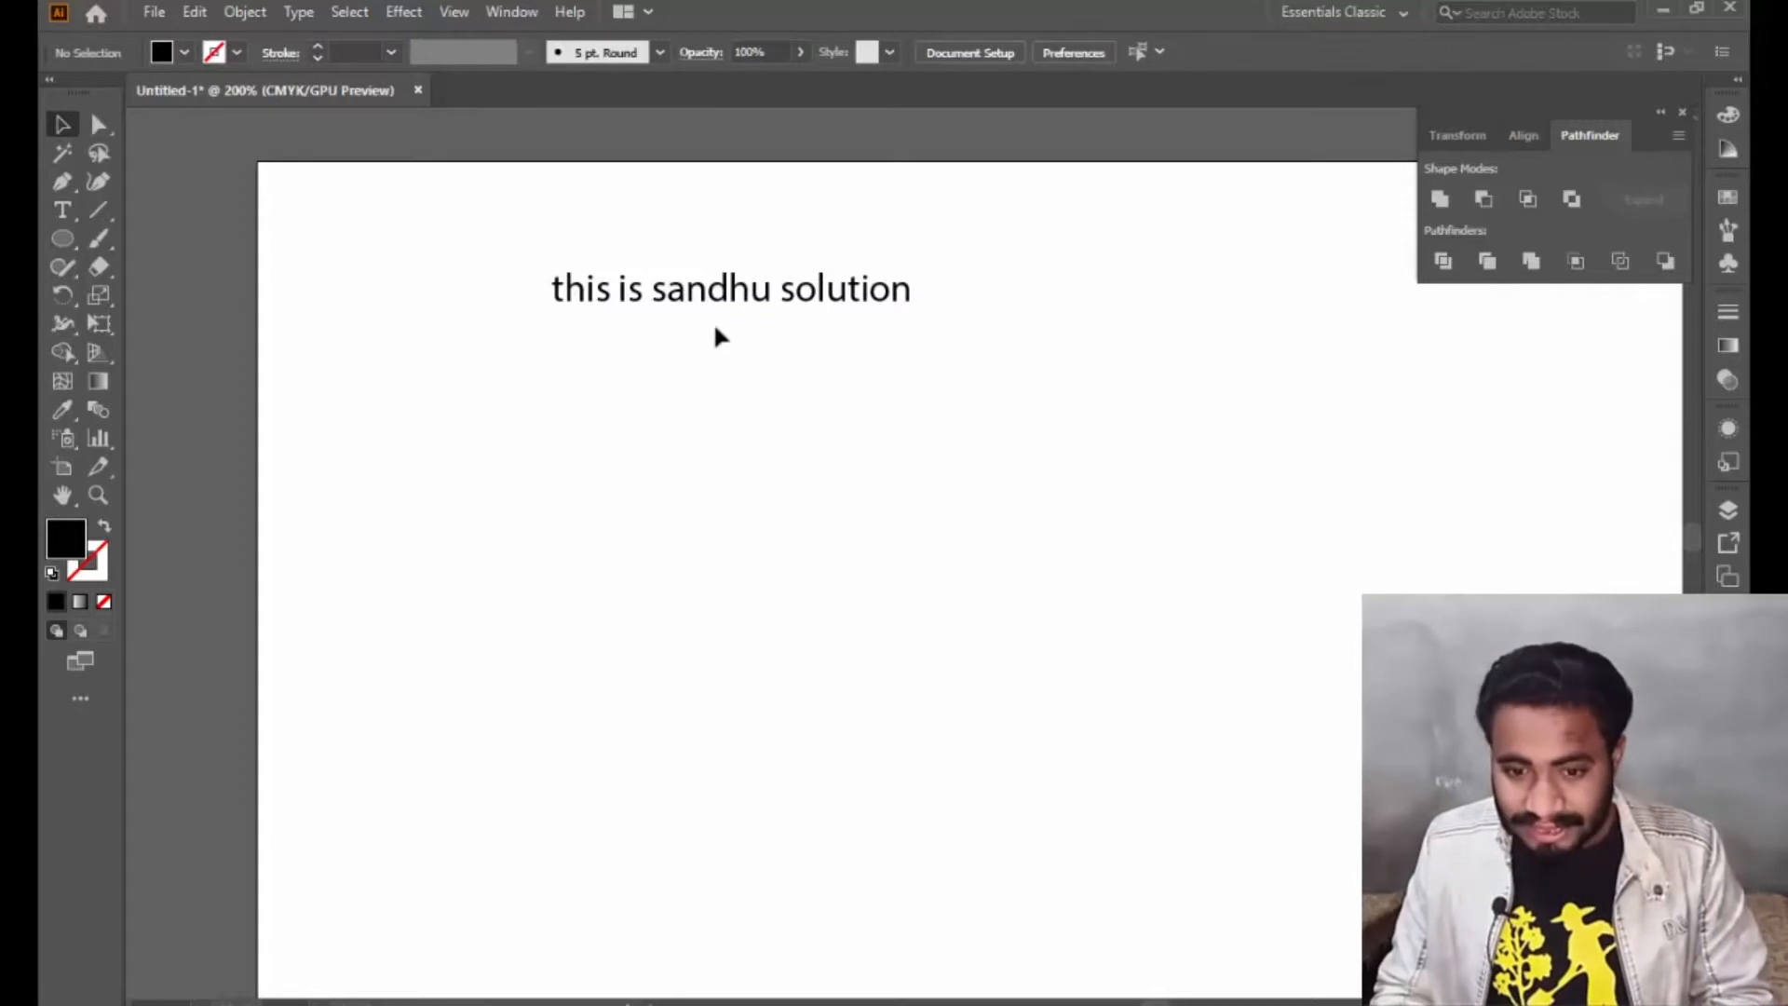
pyautogui.click(725, 290)
pyautogui.doubleClick(725, 294)
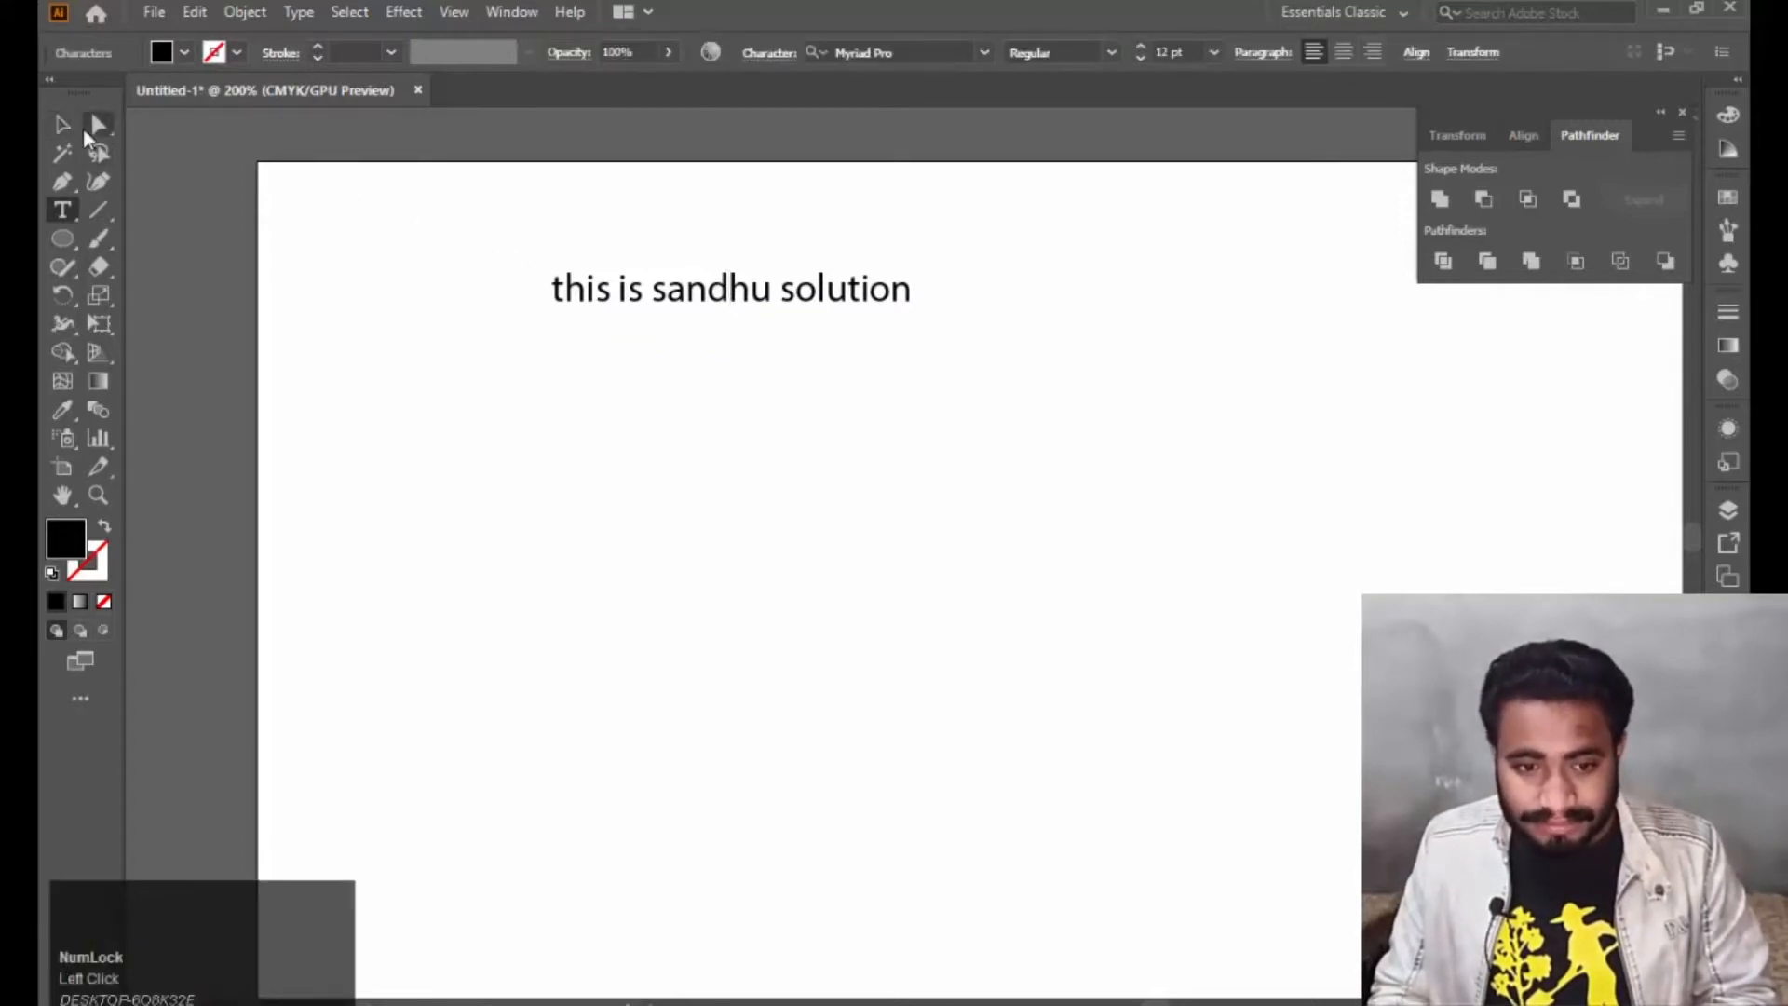
pyautogui.click(63, 123)
pyautogui.press('Delete')
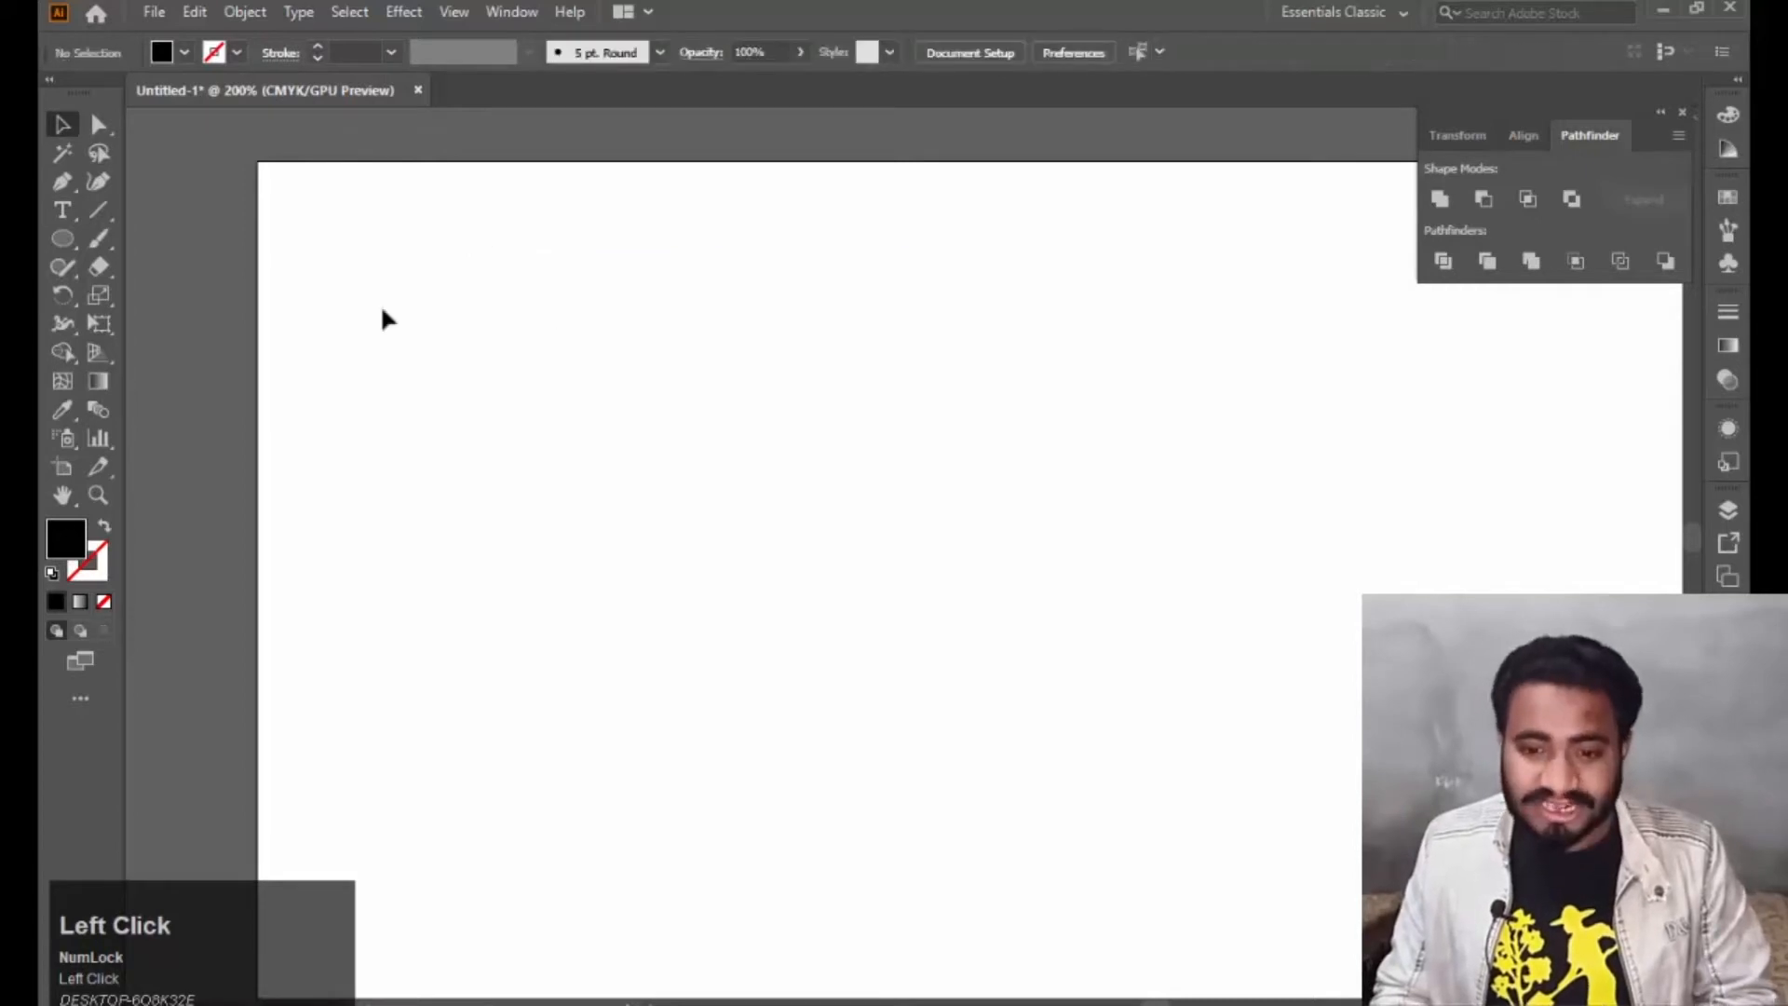
# Draw a wide area text frame filled with placeholder text across the upper artboard, and deselect it.
pyautogui.click(62, 210)
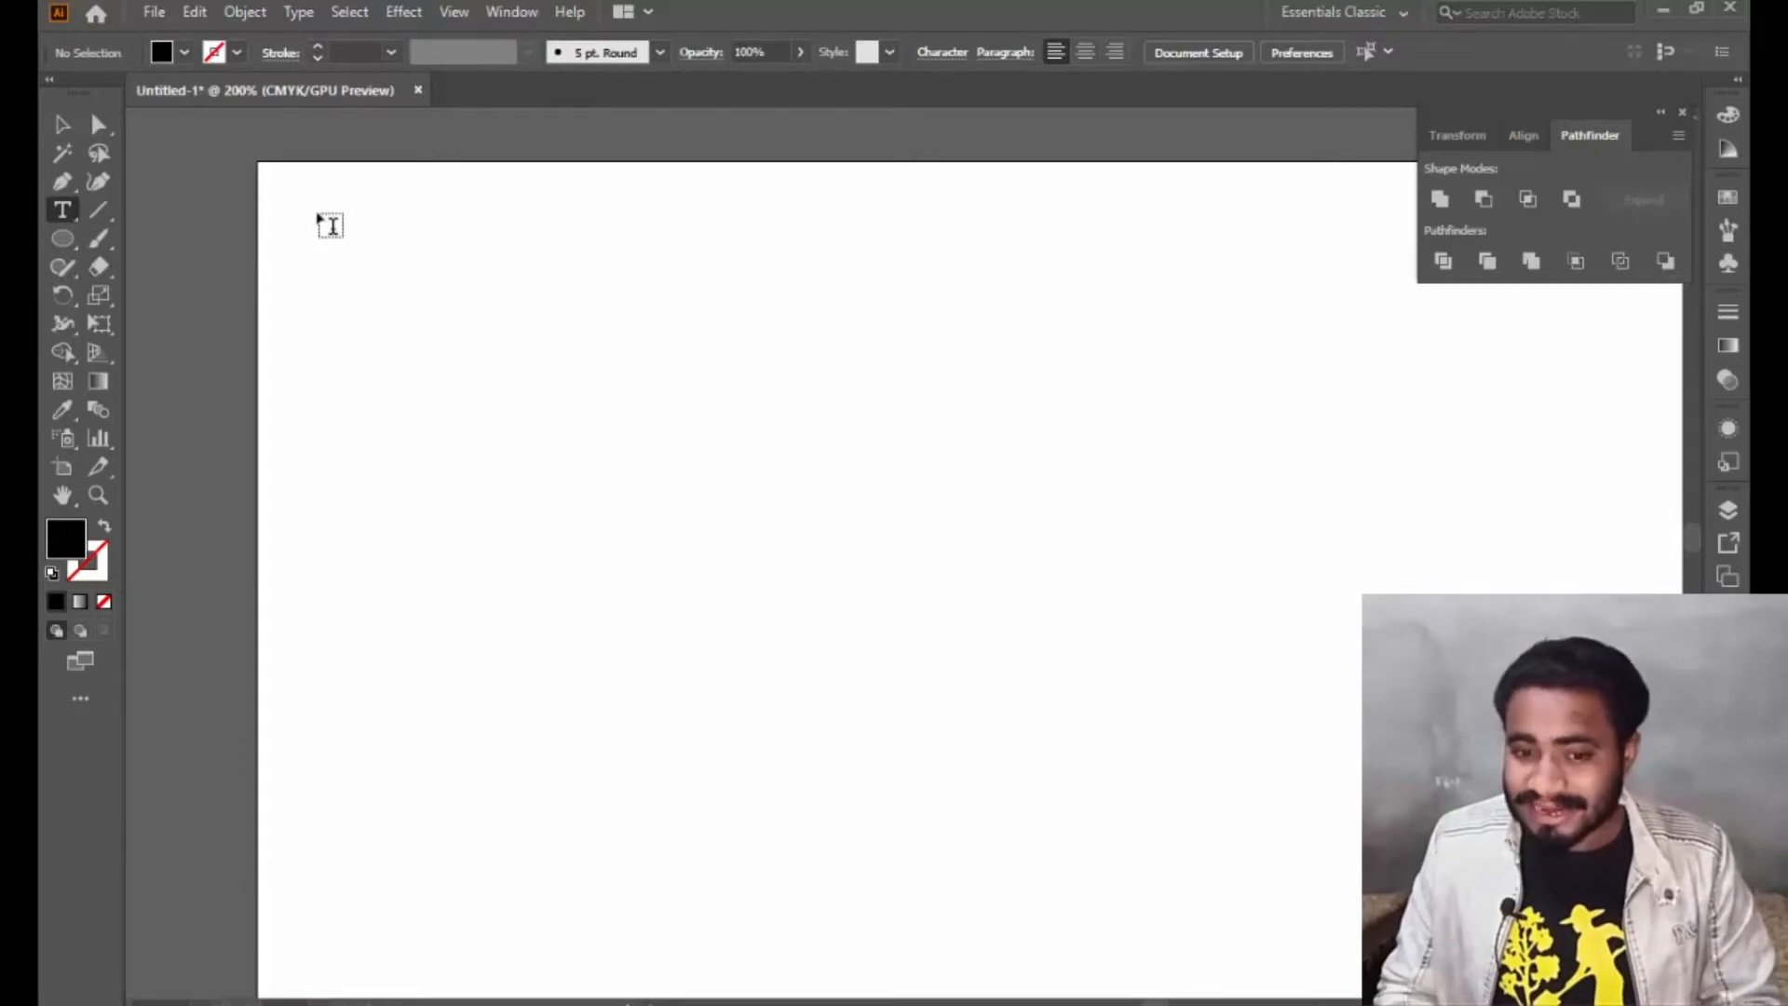
pyautogui.moveTo(318, 215); pyautogui.dragTo(1408, 764)
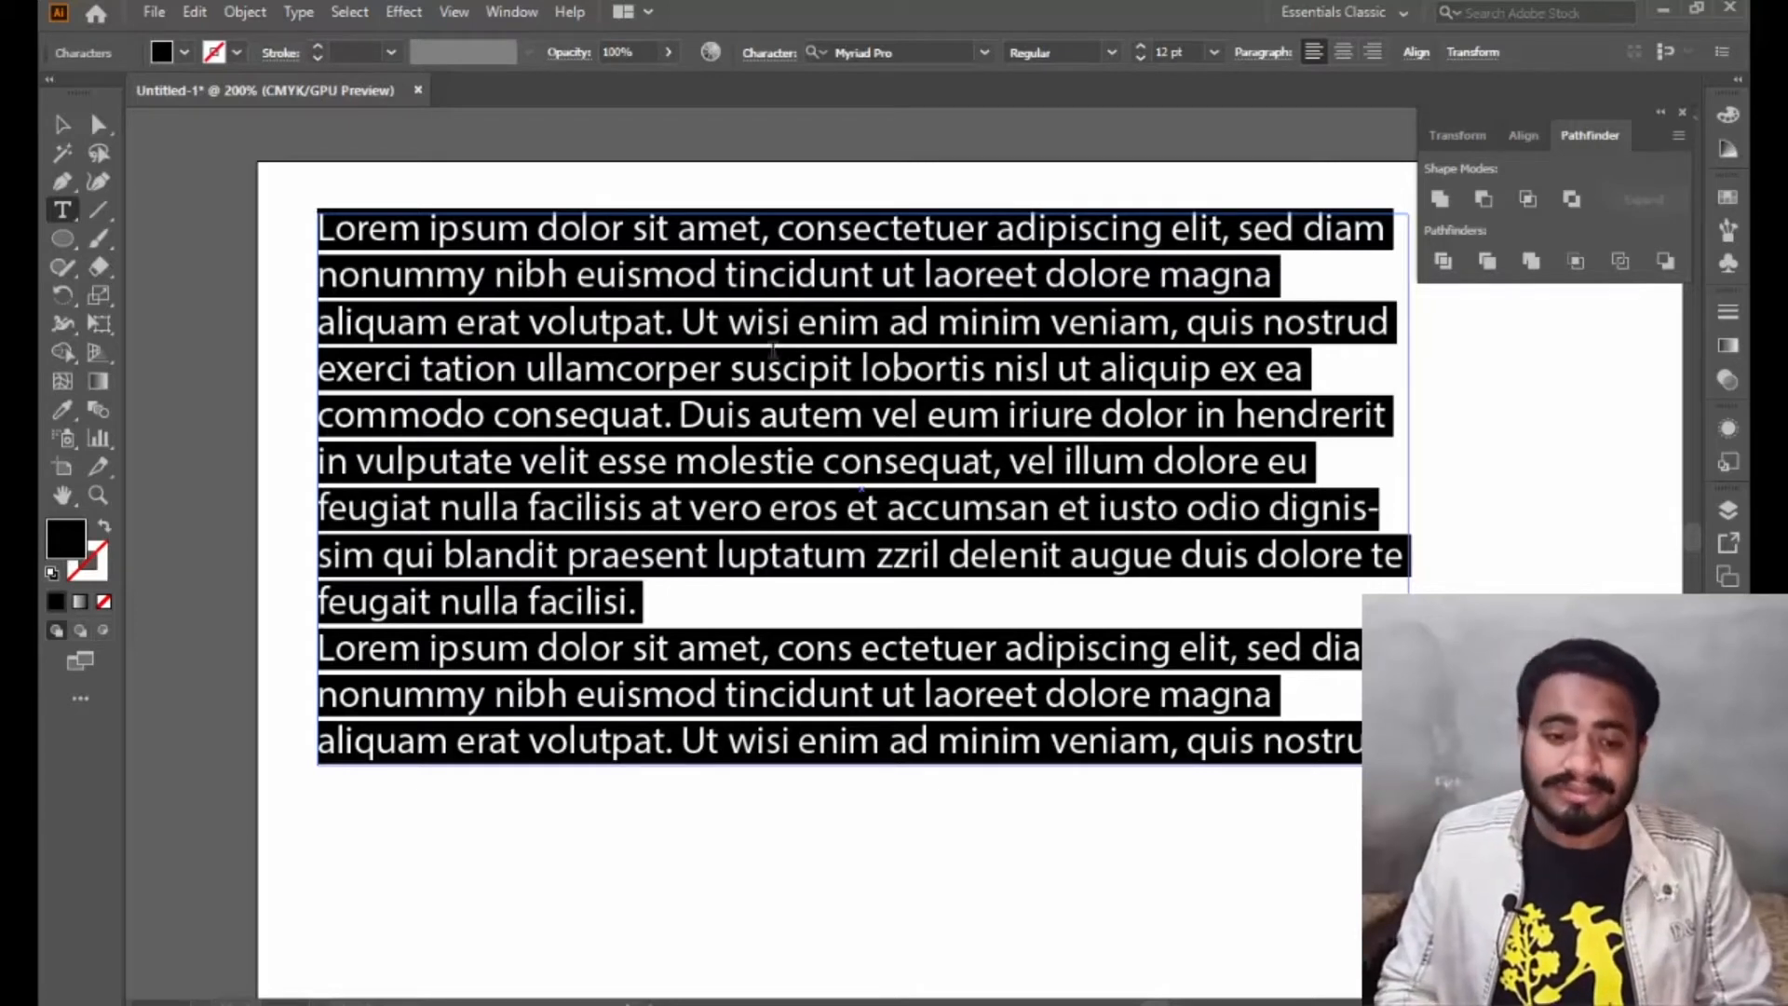
pyautogui.click(59, 131)
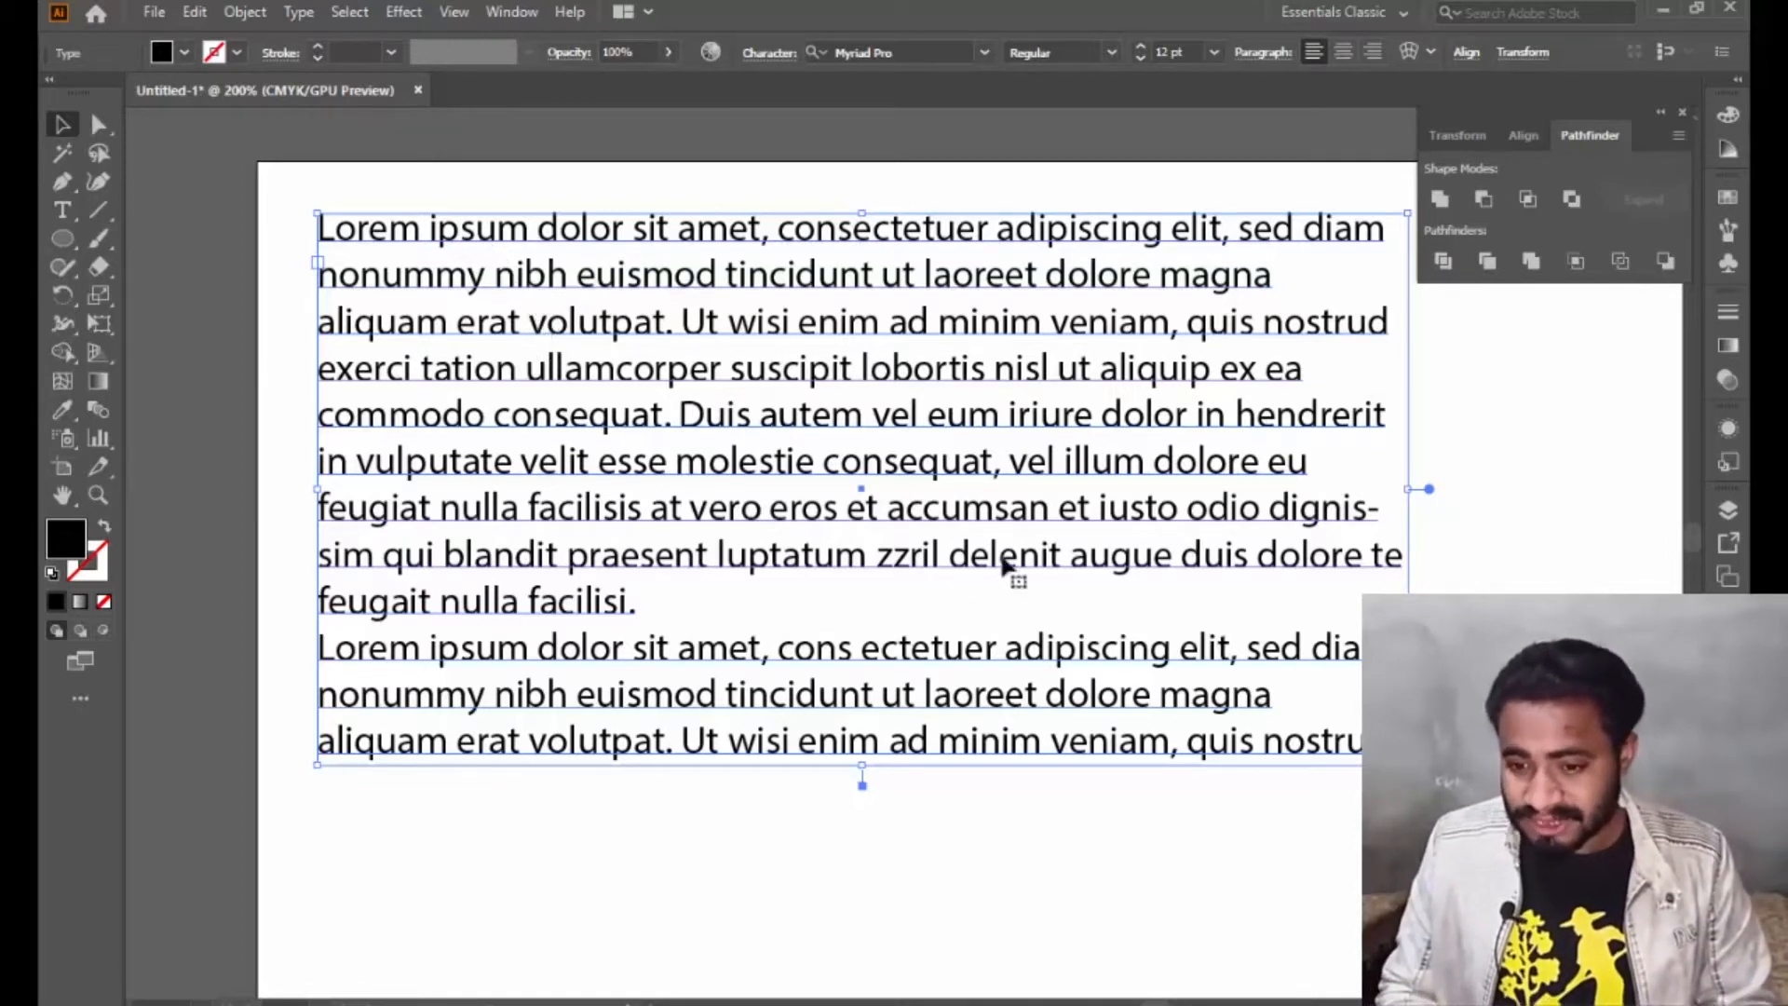
pyautogui.click(686, 469)
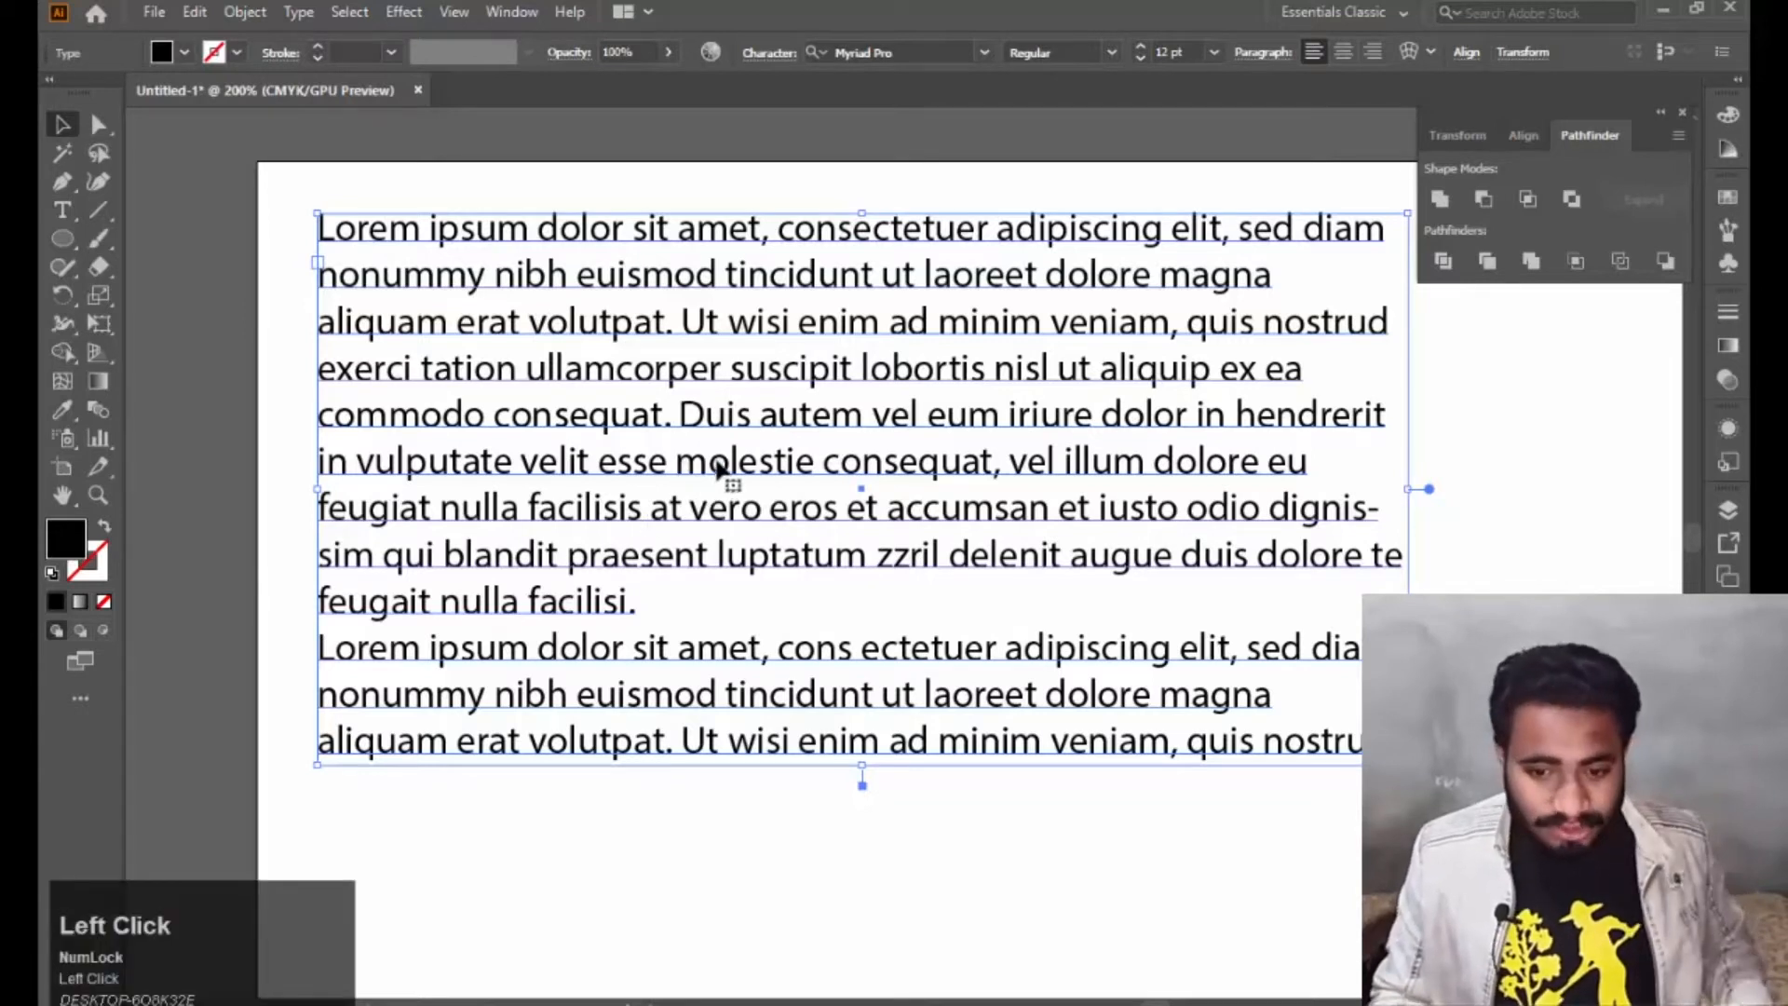
pyautogui.press('ctrl')
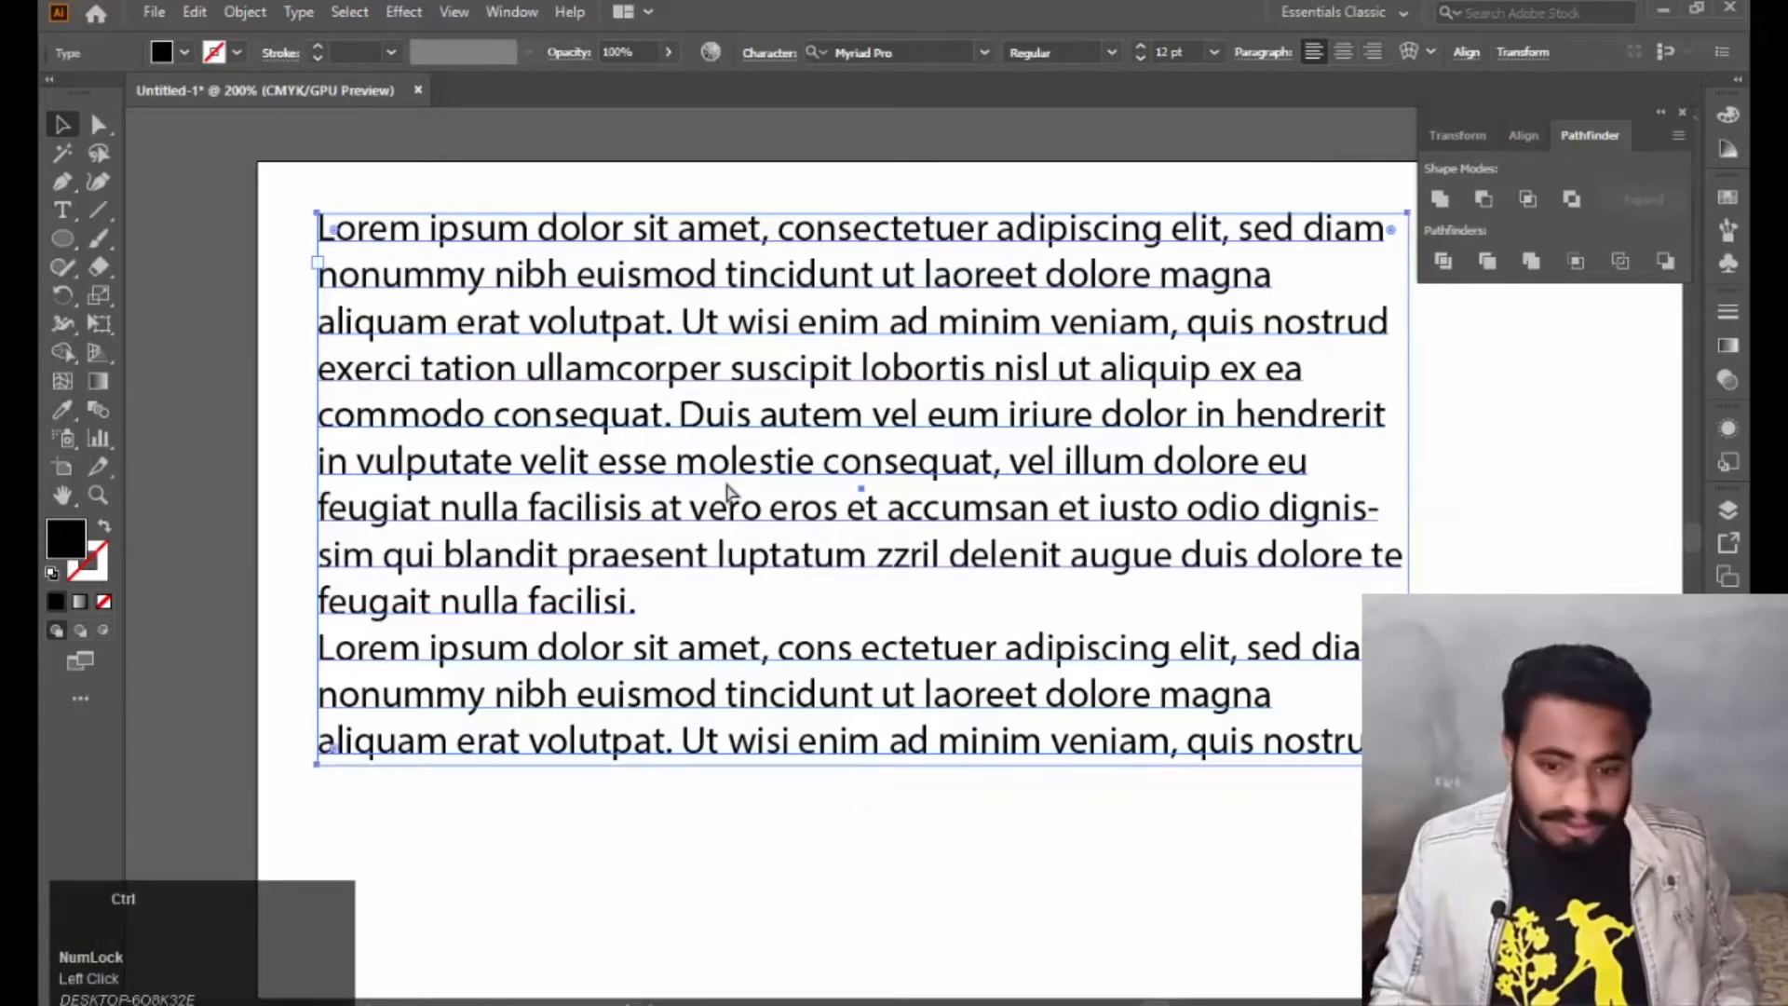
pyautogui.click(723, 452)
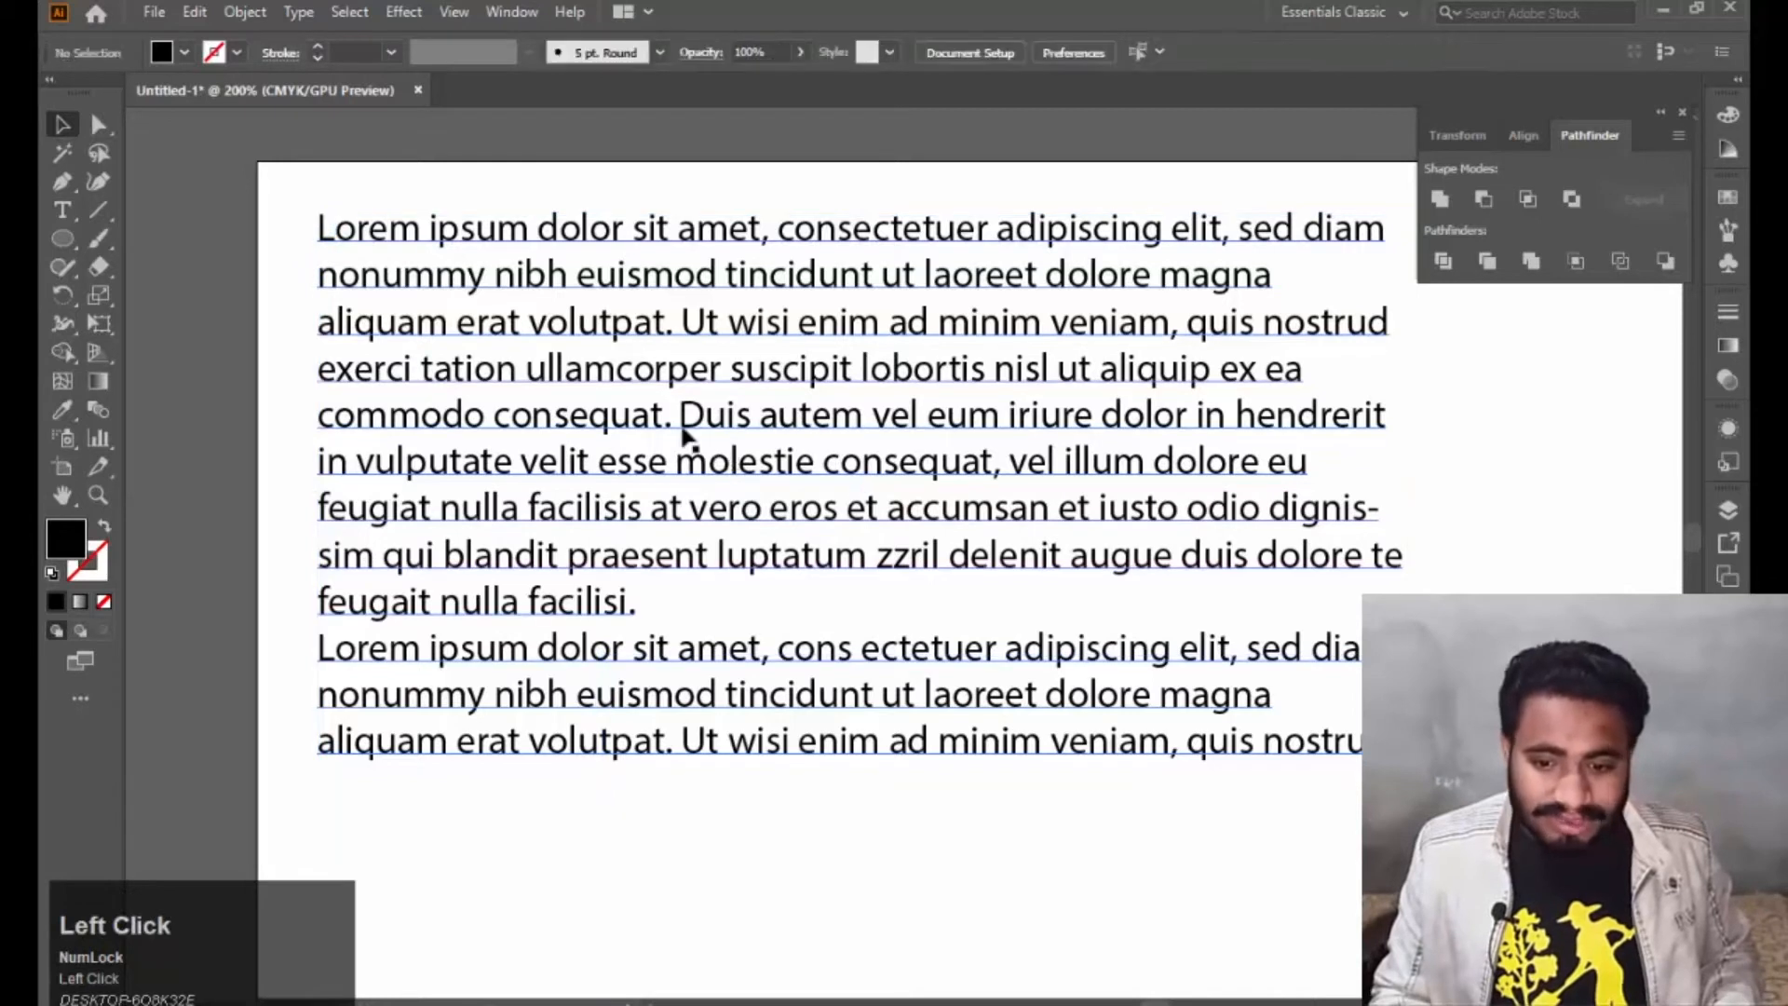
# Cut all the placeholder text out of the area text frame and paste it back into the same frame.
pyautogui.click(63, 209)
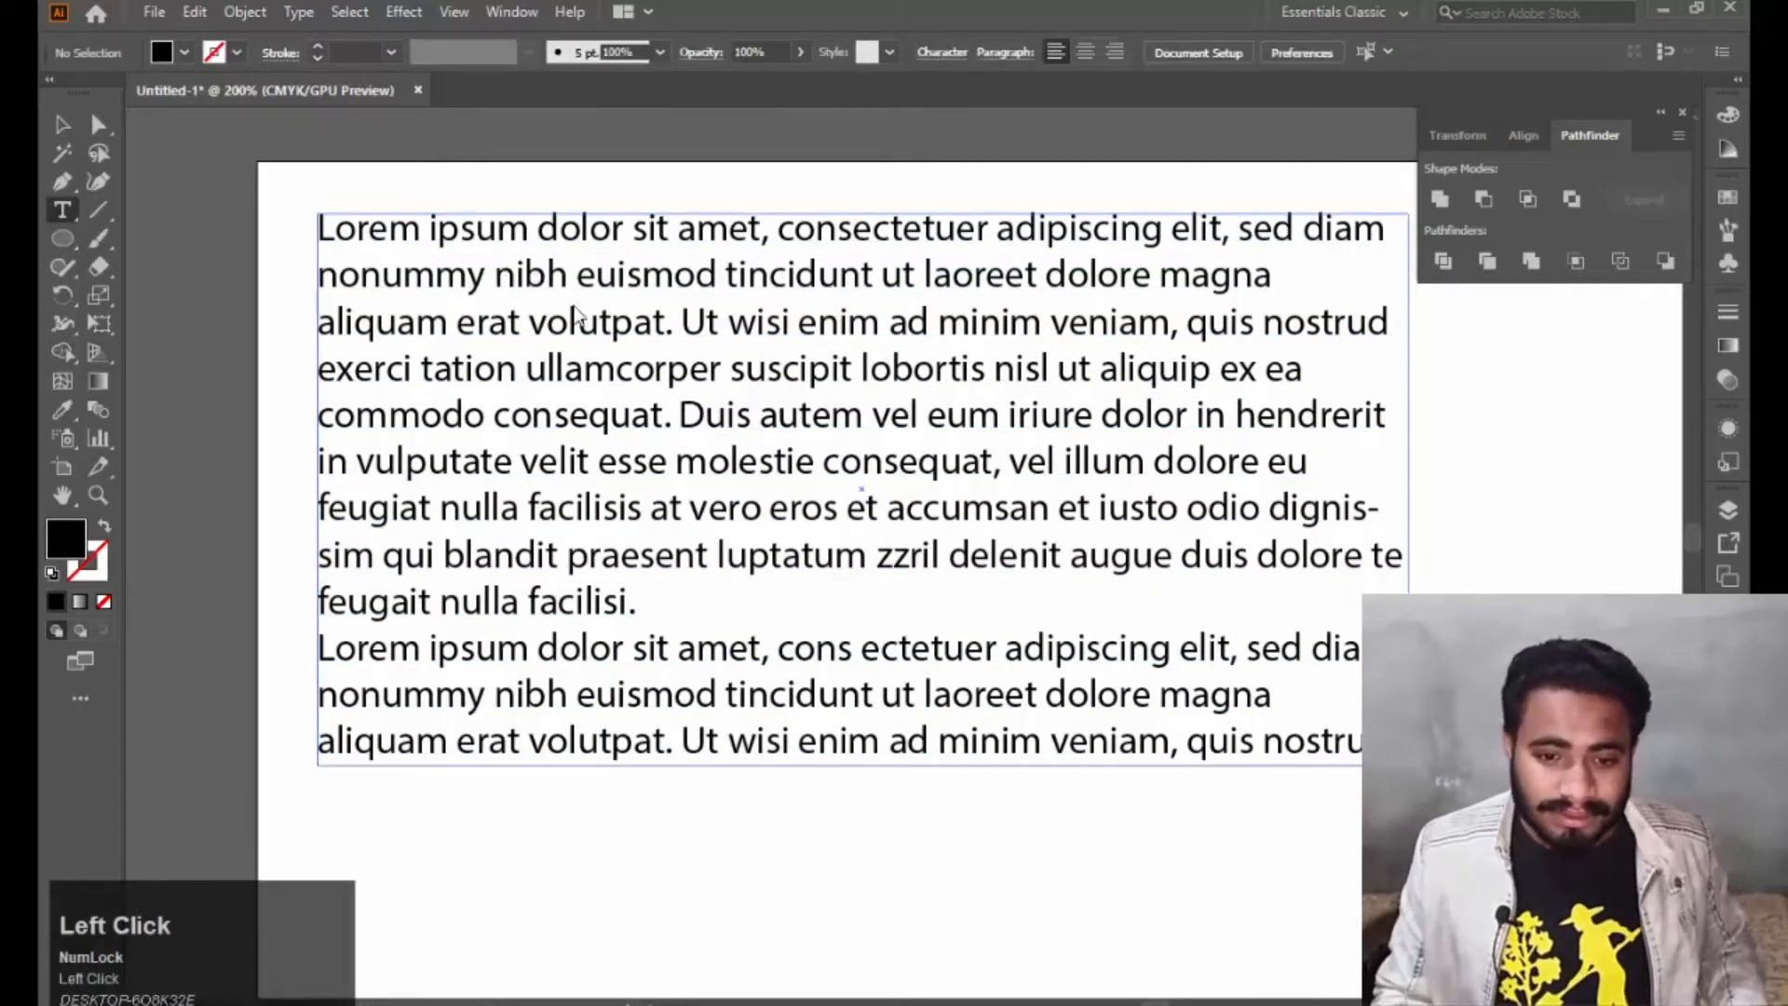
pyautogui.click(524, 278)
pyautogui.hotkey('ctrl', 'a')
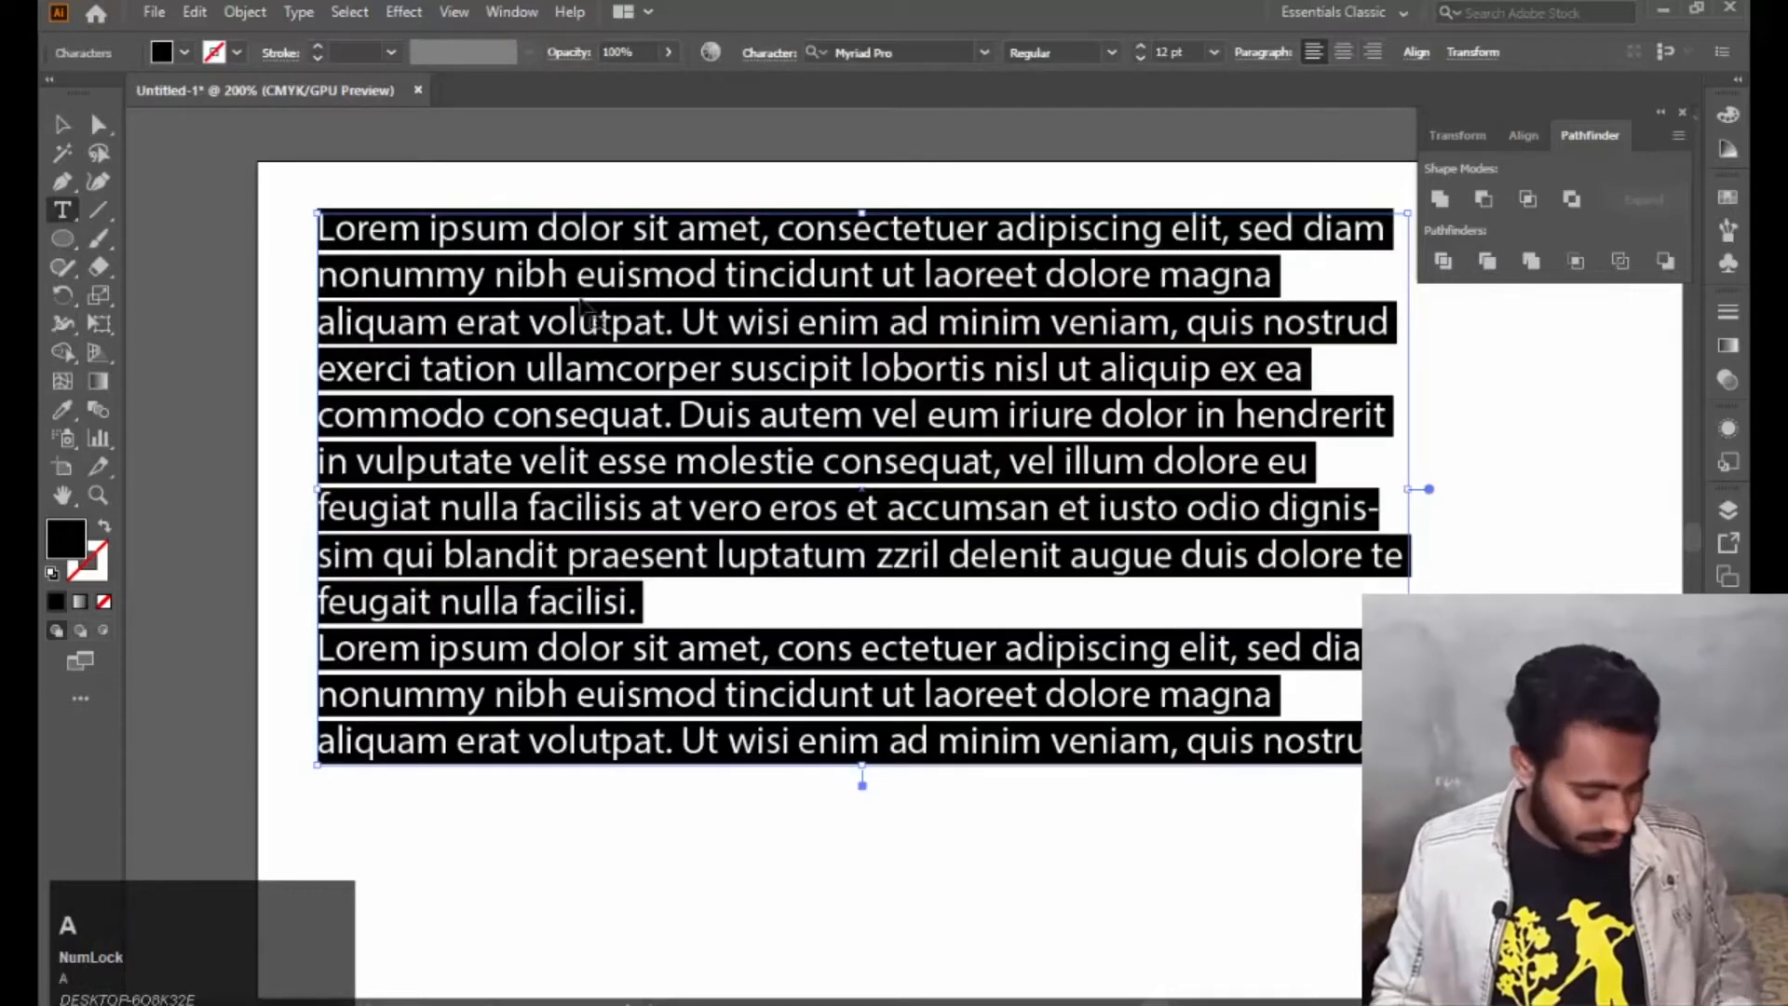
pyautogui.hotkey('ctrl', 'c')
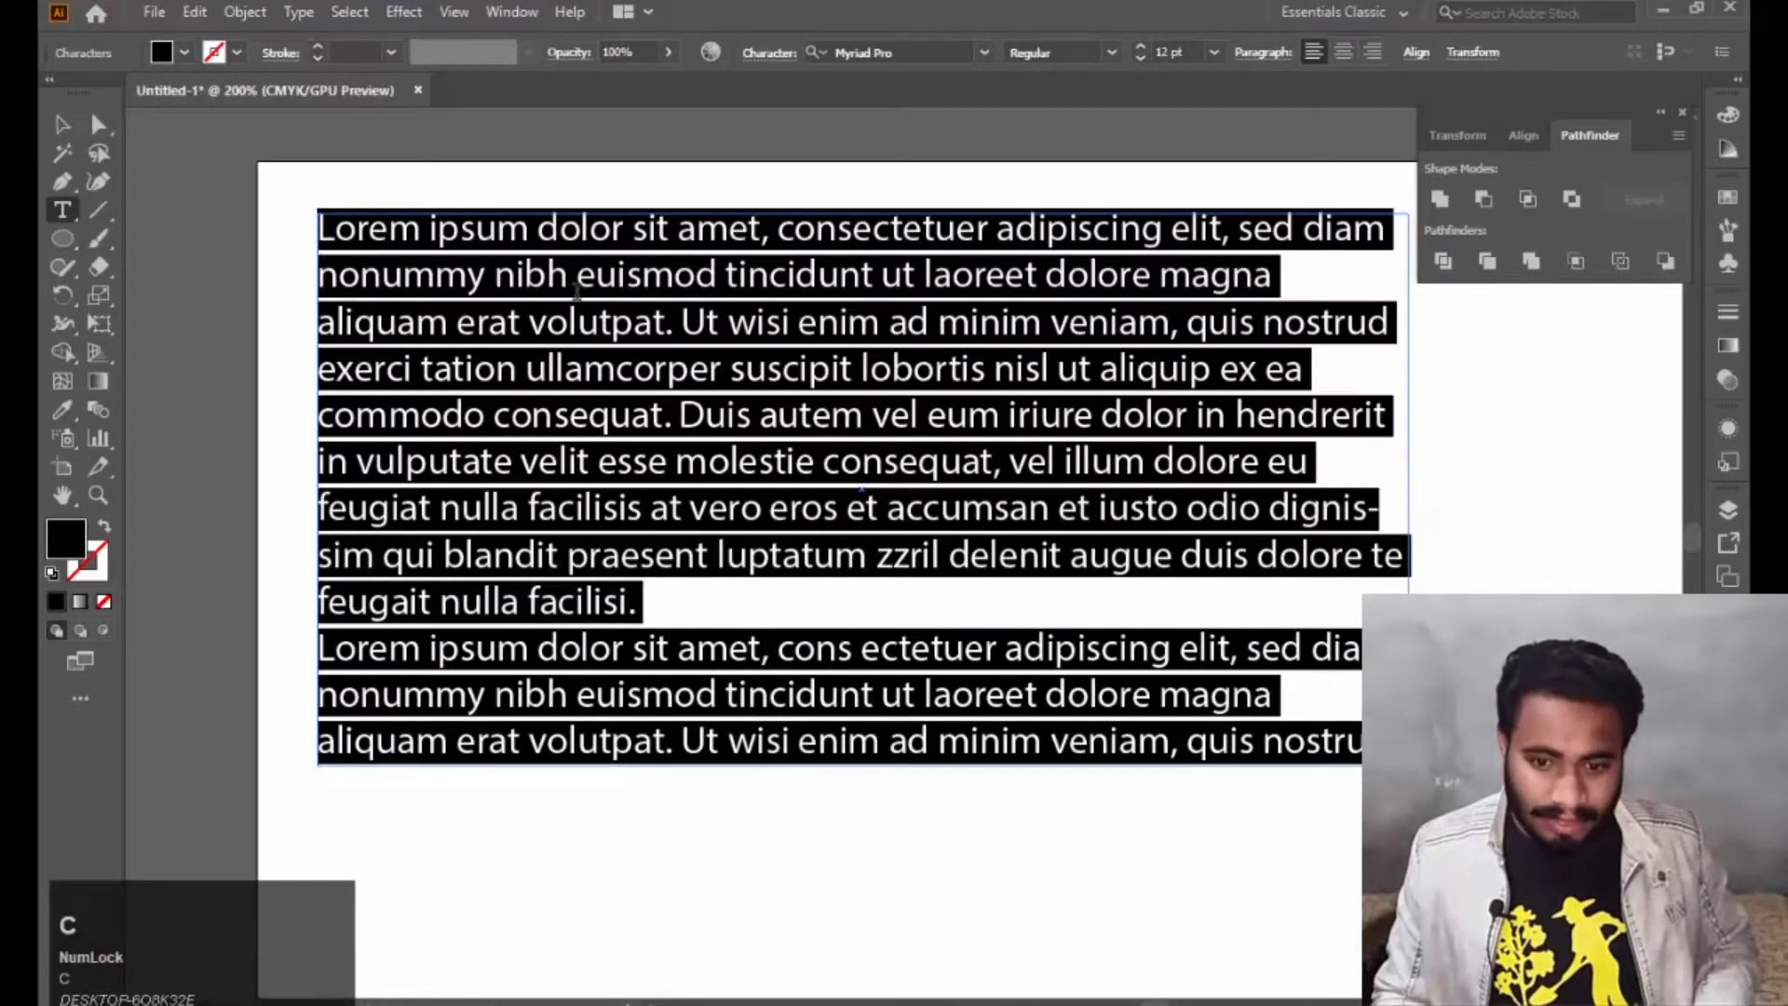
pyautogui.hotkey('ctrl', 'x')
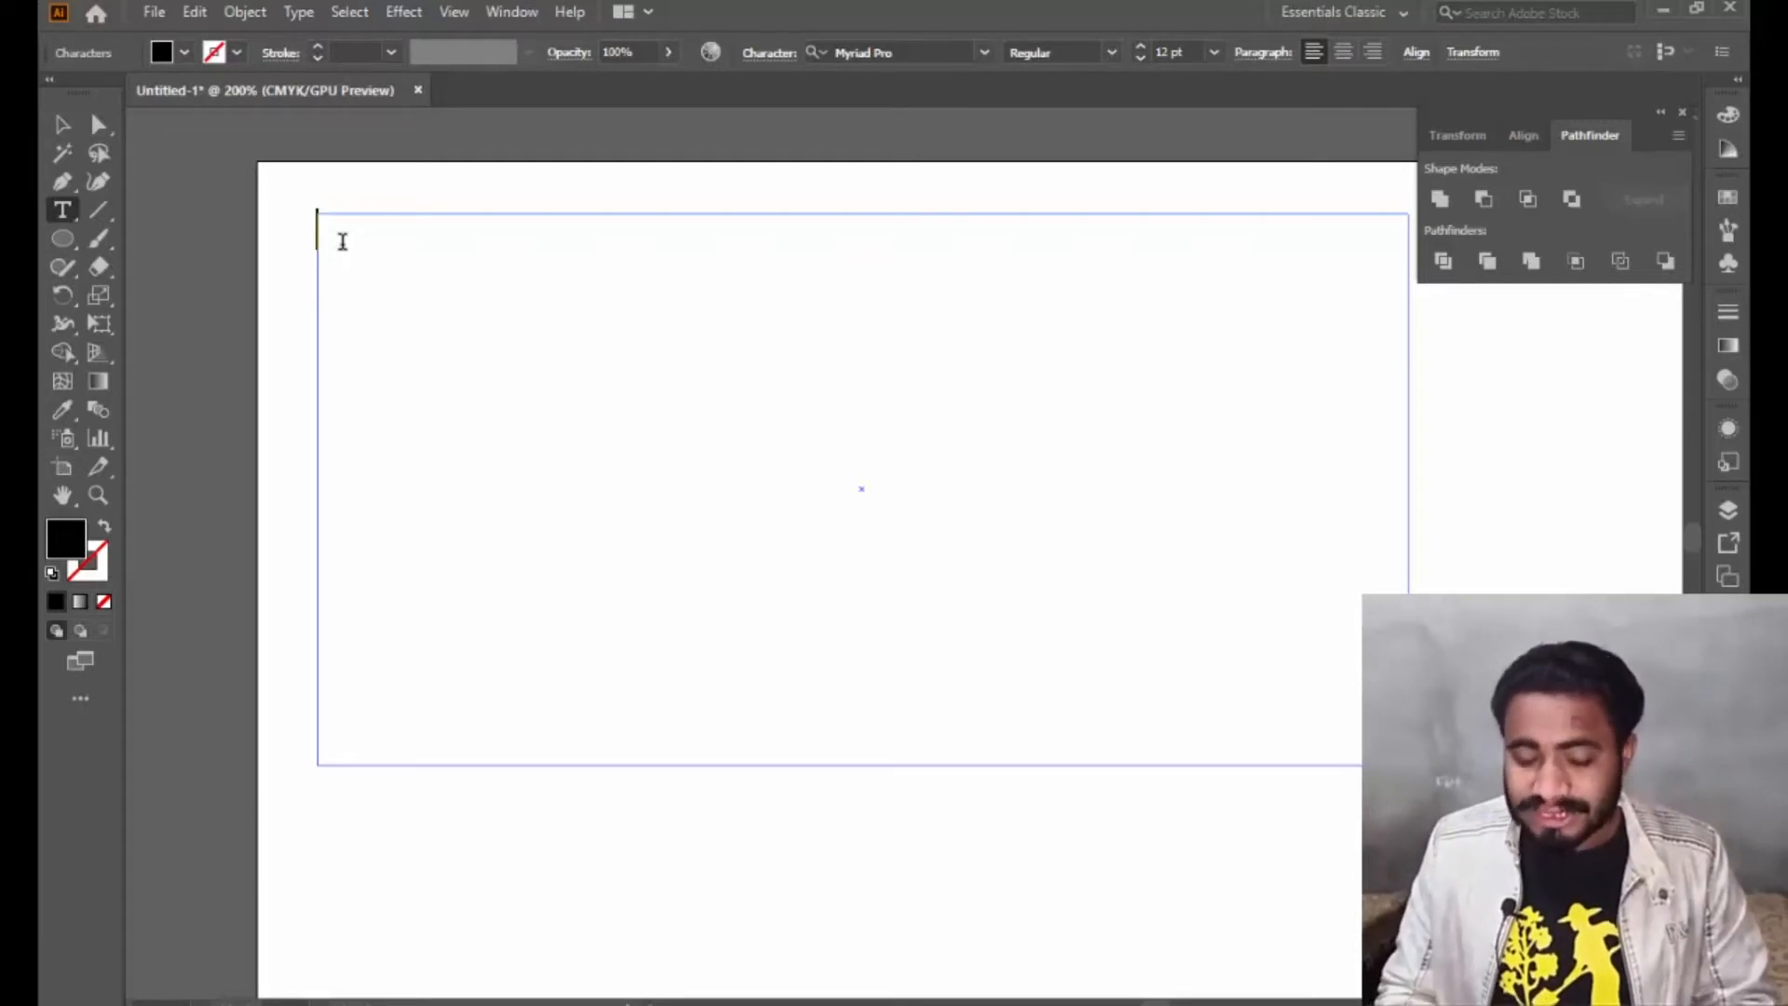
pyautogui.hotkey('ctrl', 'v')
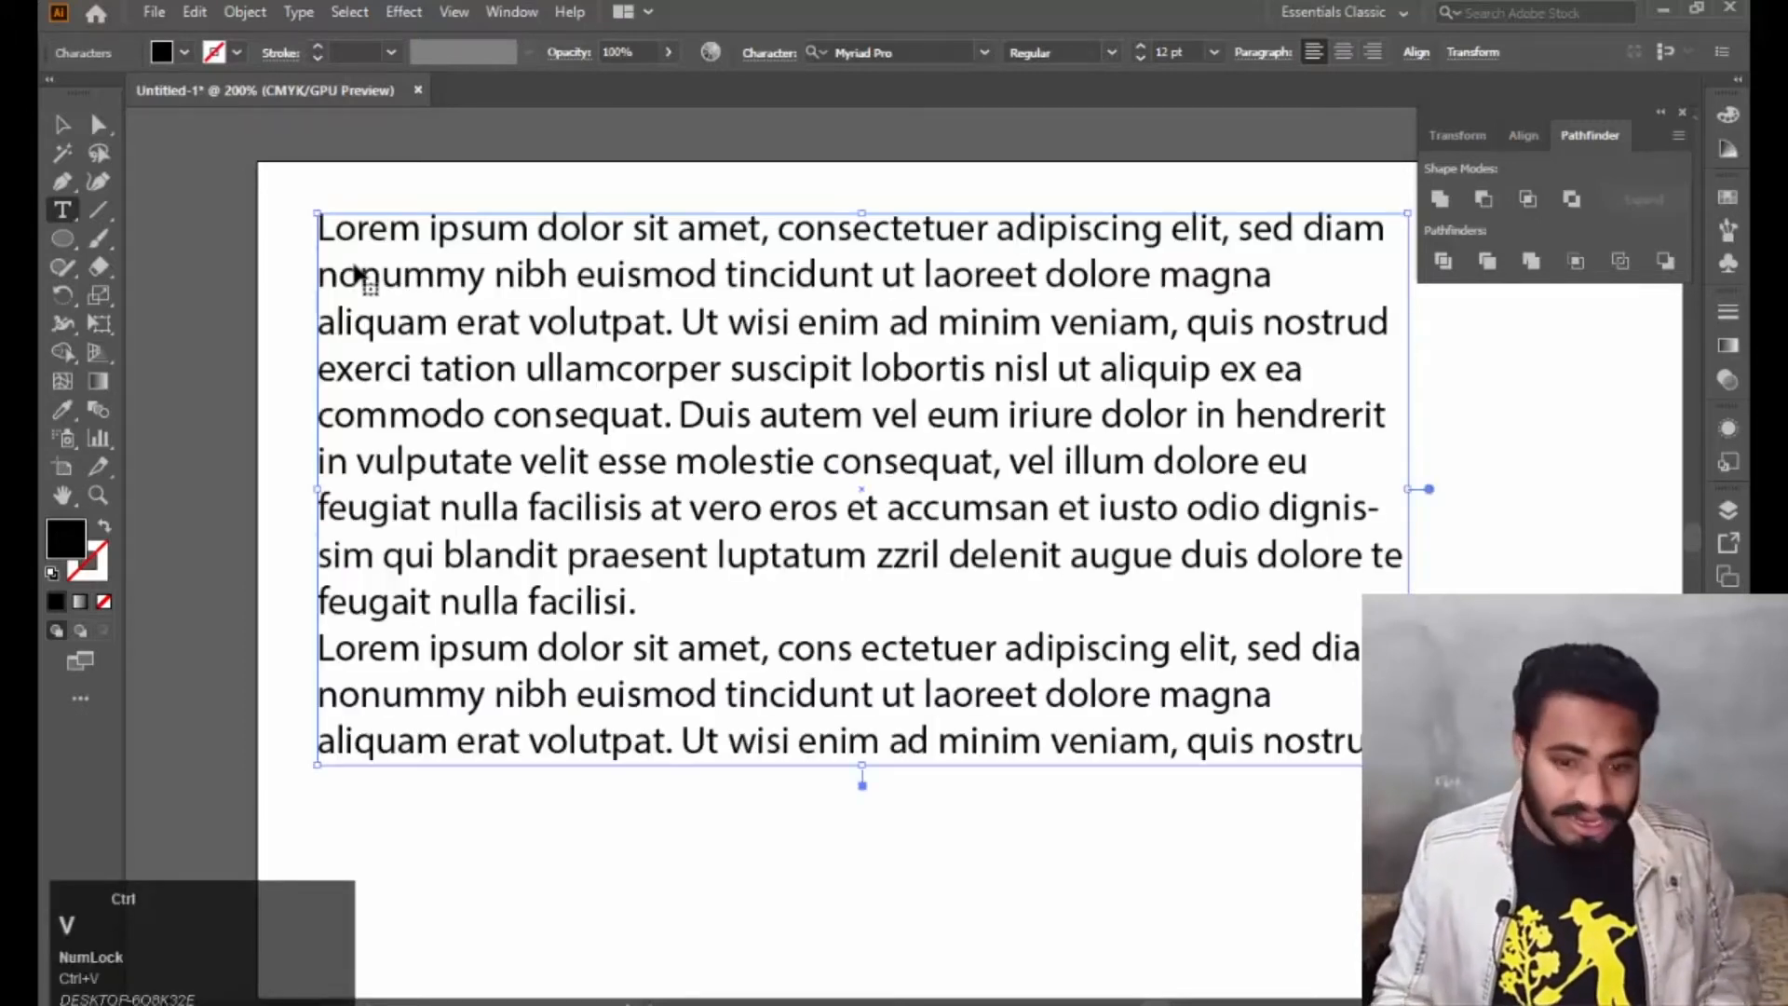
# Replace the area text frame with single-line point text reading "sandhu solution" near the artboard's upper left, and select it as an object.
pyautogui.click(54, 119)
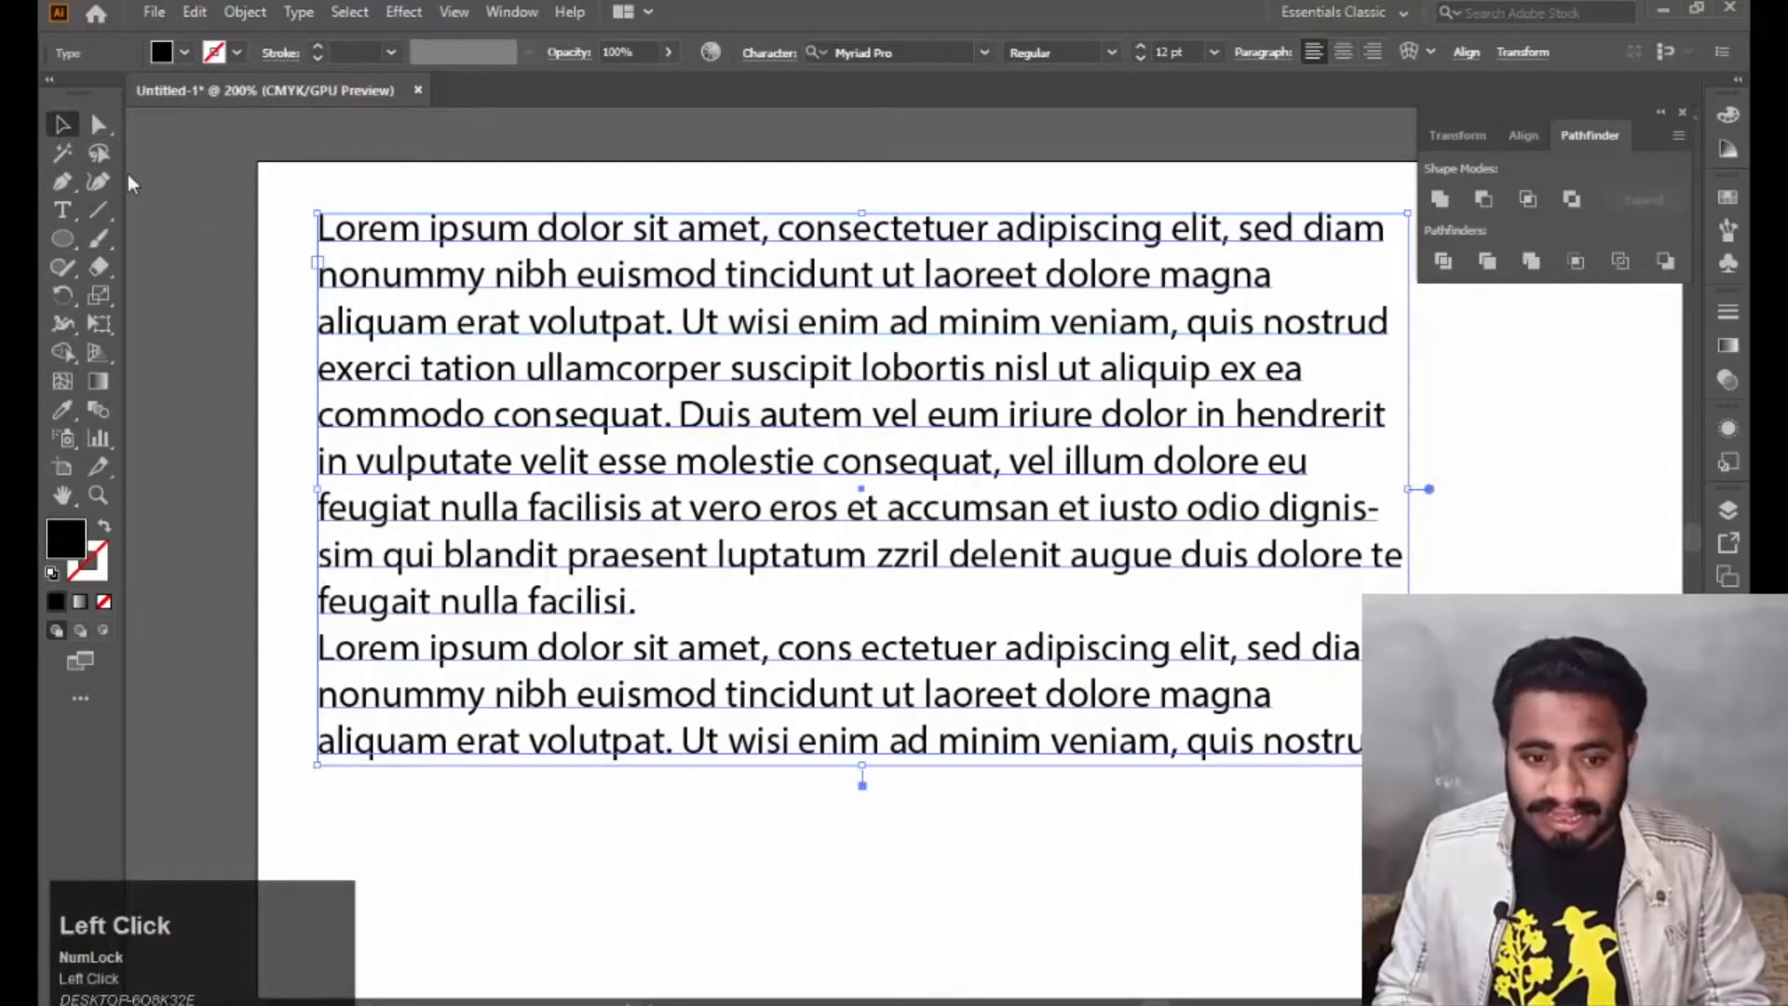
pyautogui.press('Delete')
pyautogui.click(63, 212)
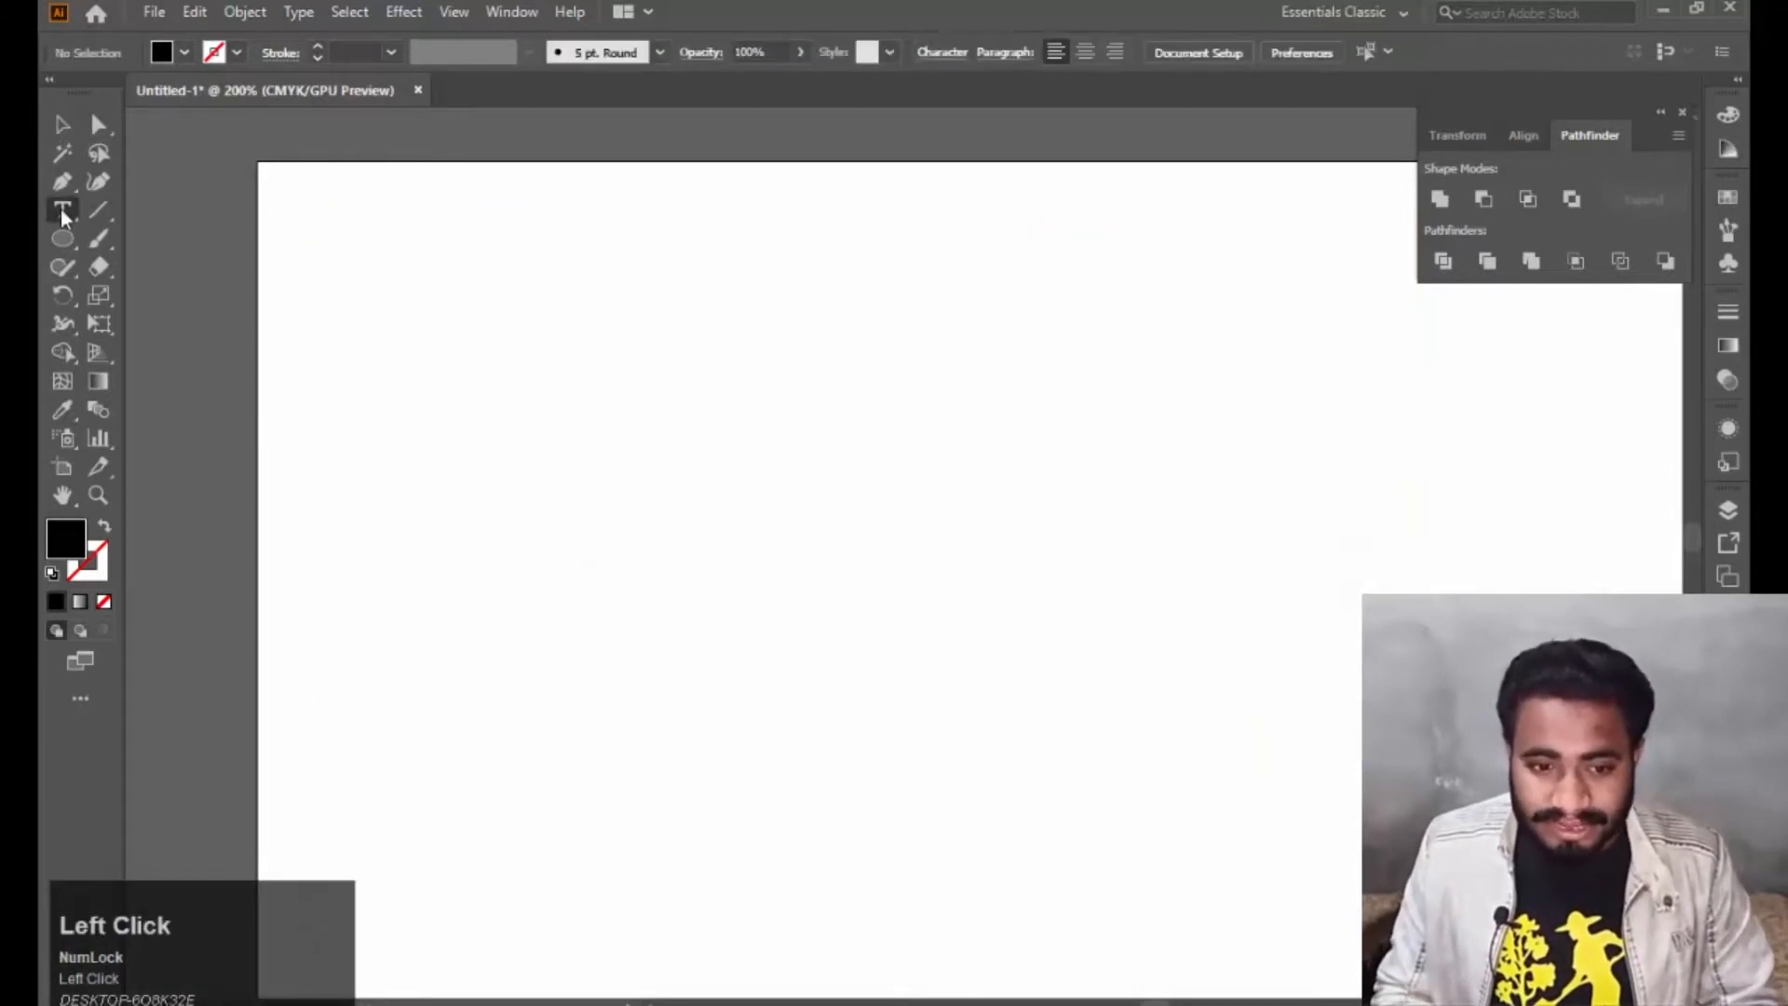
pyautogui.click(517, 282)
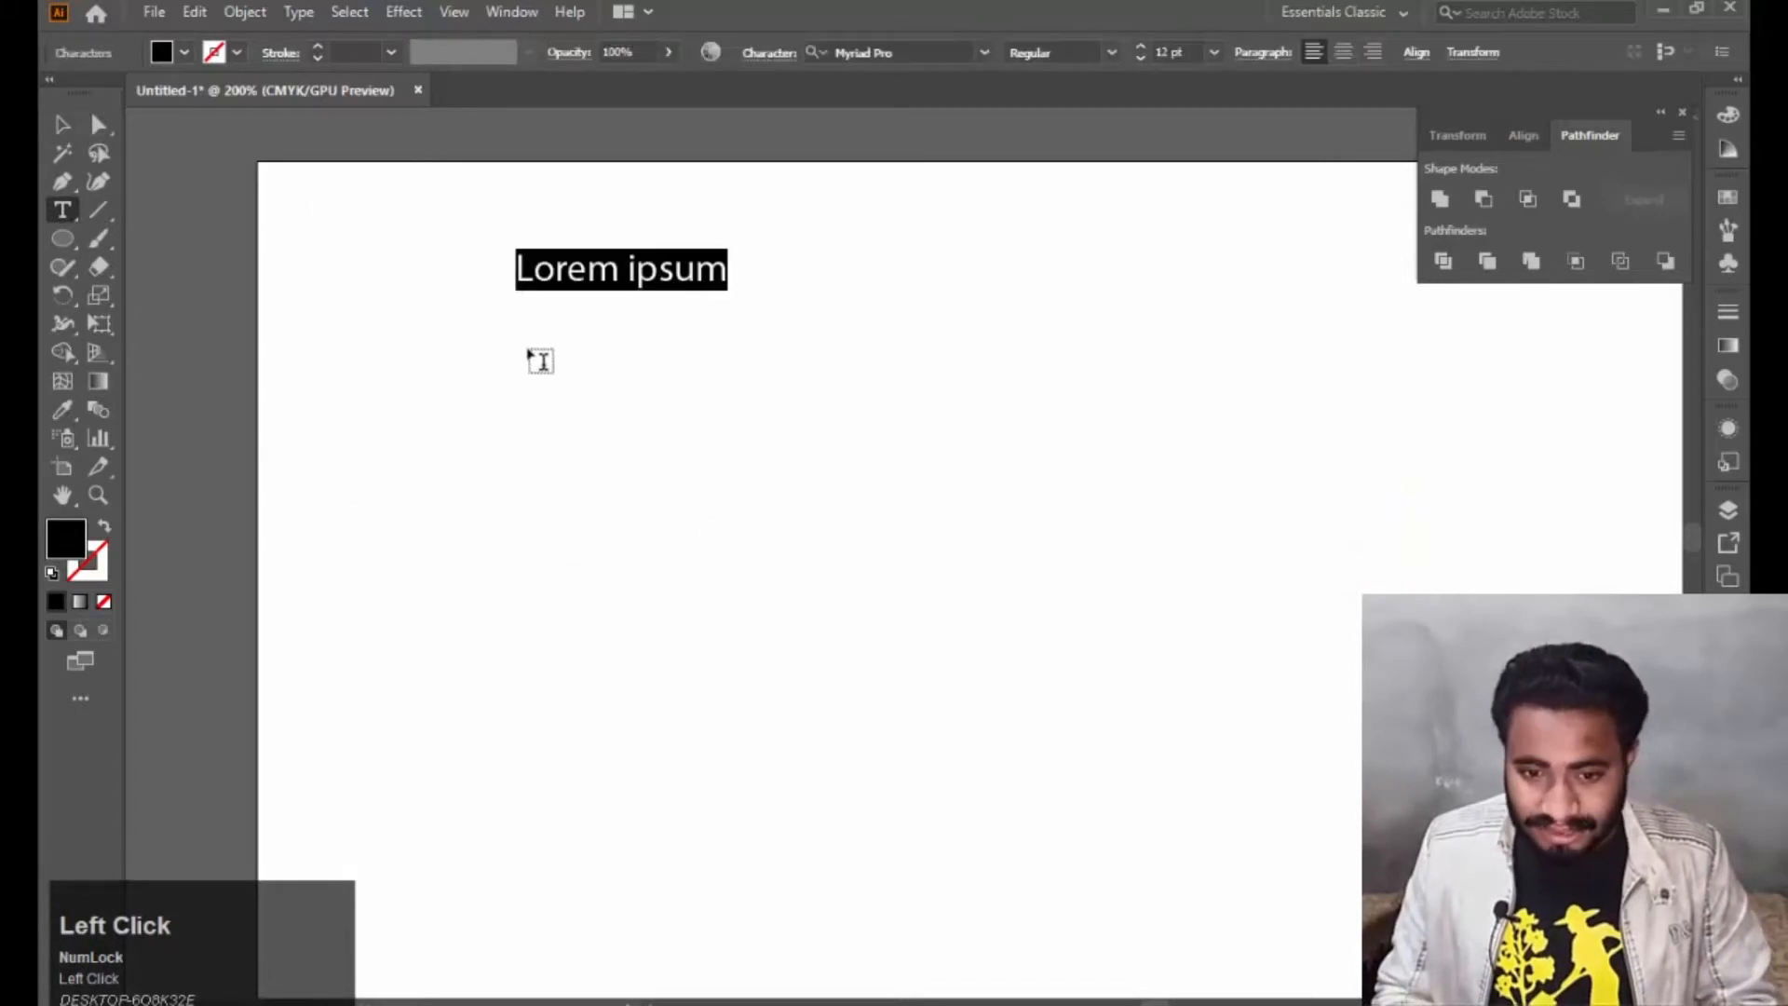
pyautogui.press('BackSpace')
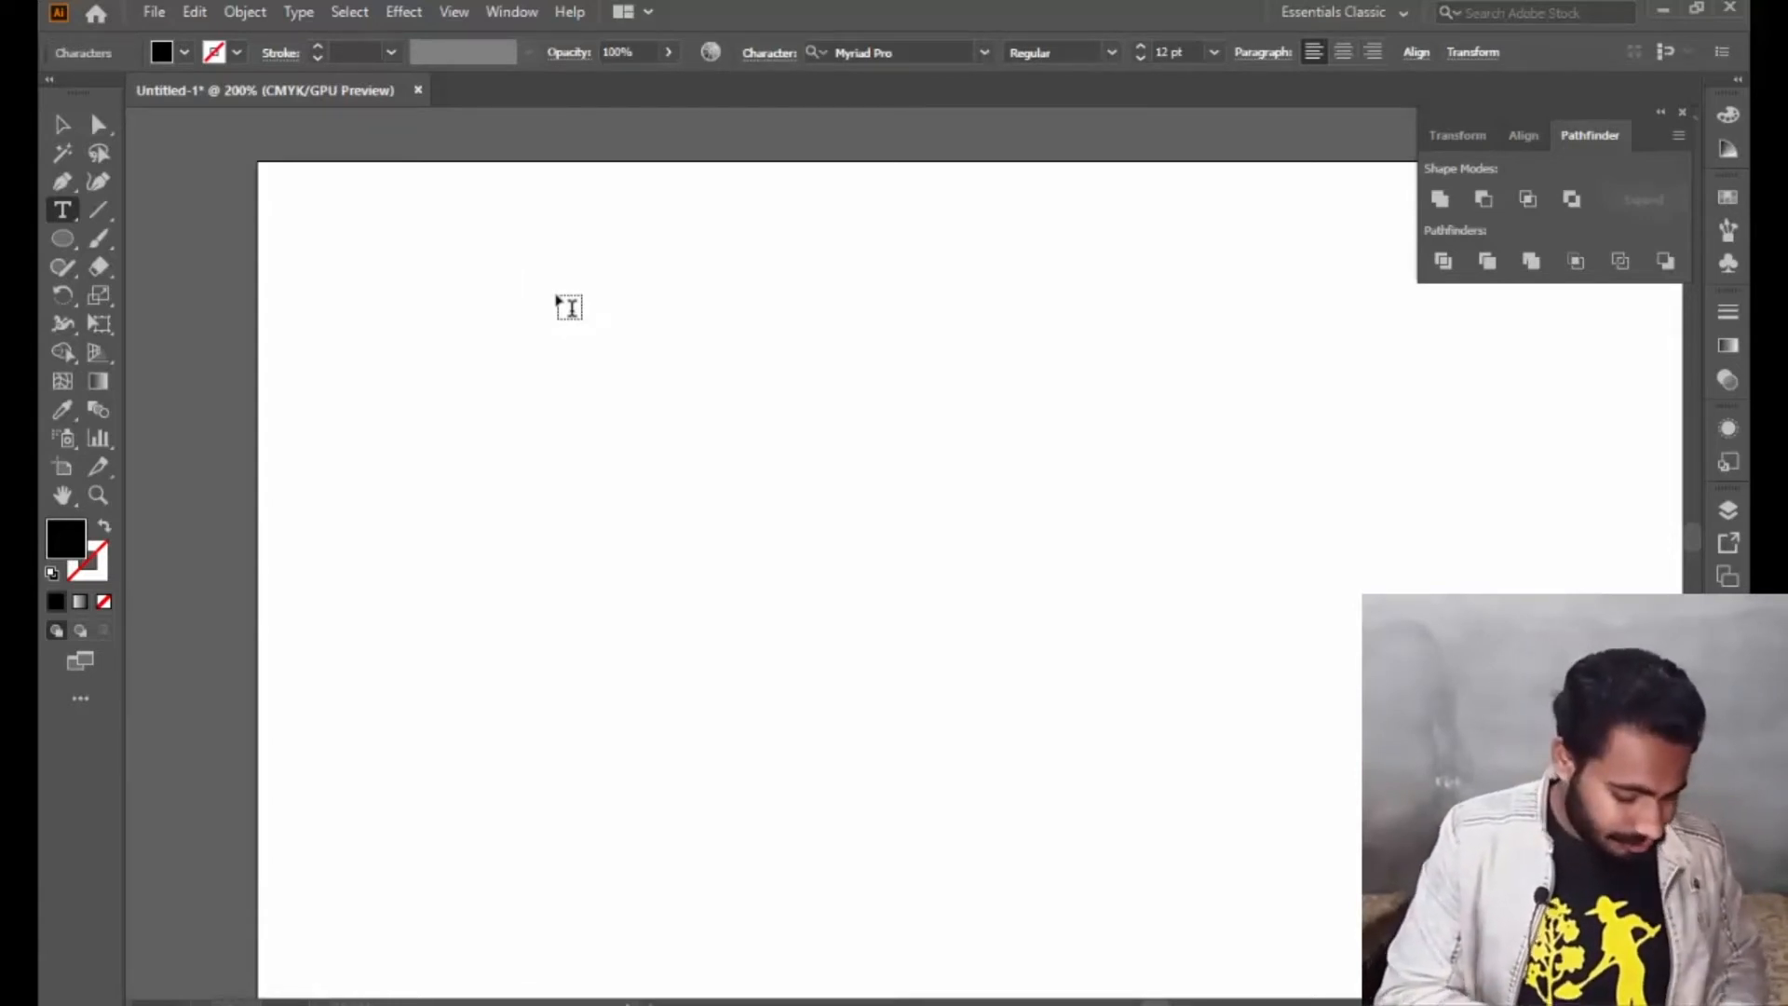
pyautogui.write('sandh')
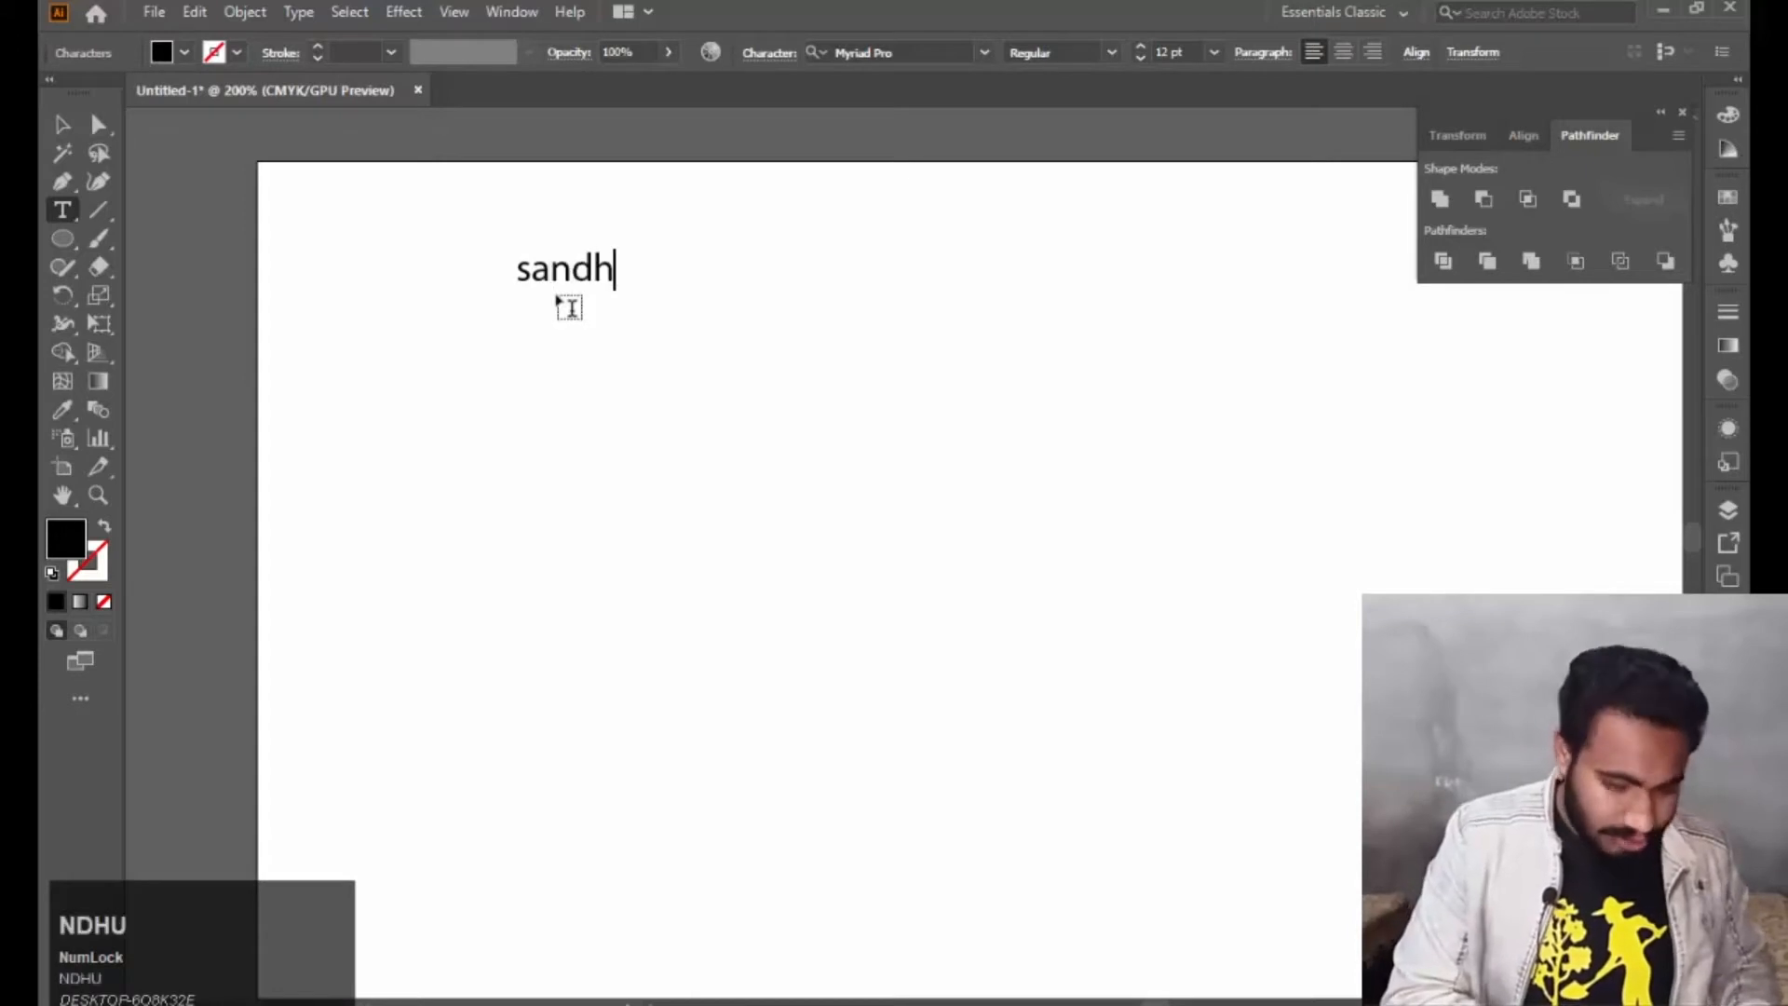
pyautogui.write('u sol')
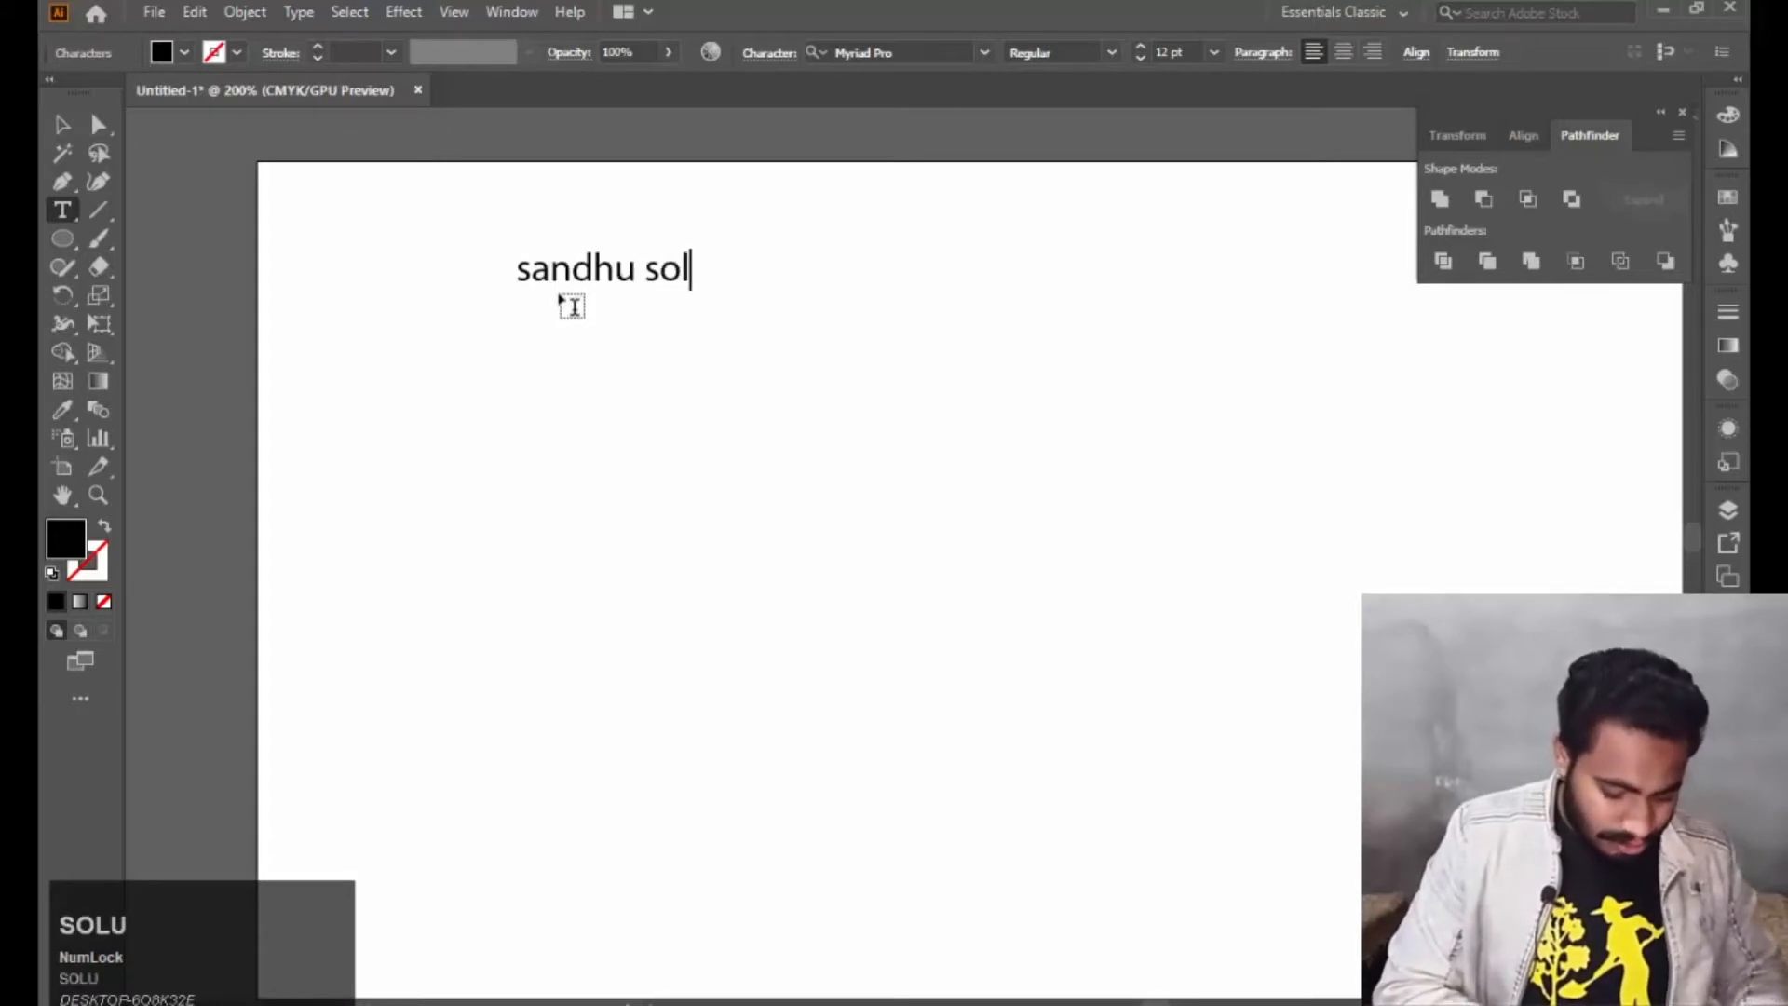
pyautogui.write('ution')
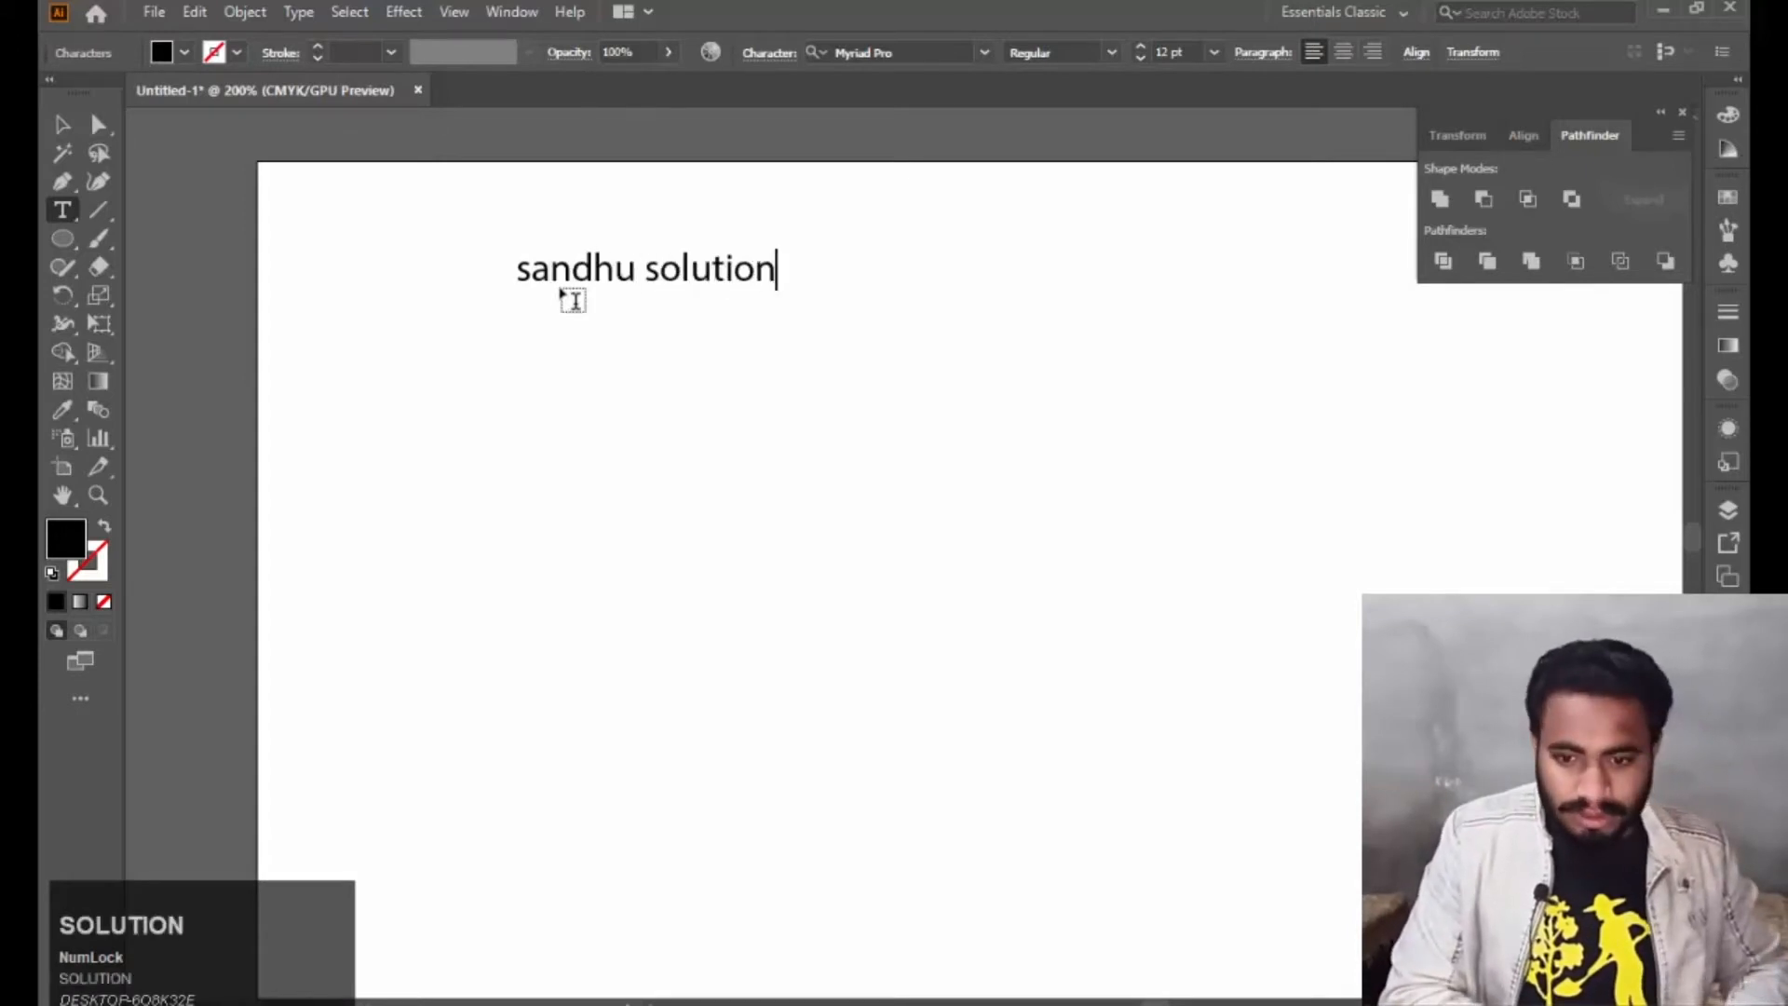
pyautogui.click(75, 124)
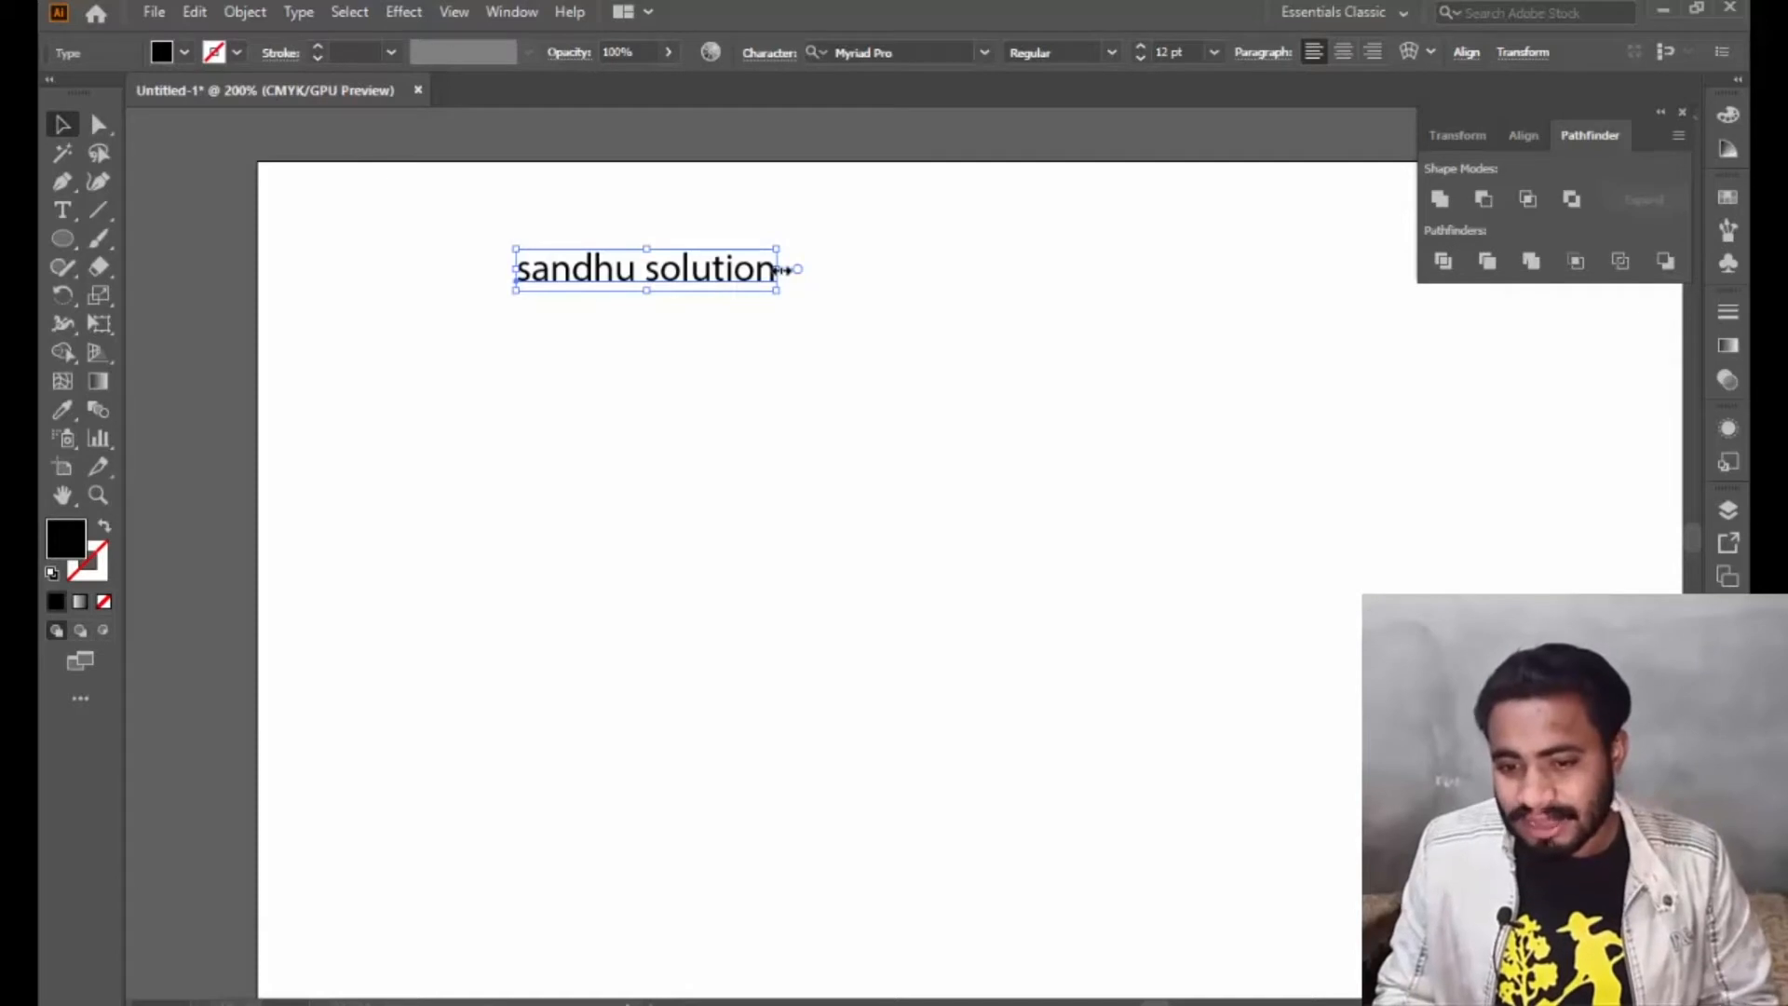
# Stretch the text horizontally to about twice its width, and undo the stretch.
pyautogui.moveTo(778, 270); pyautogui.dragTo(1039, 269)
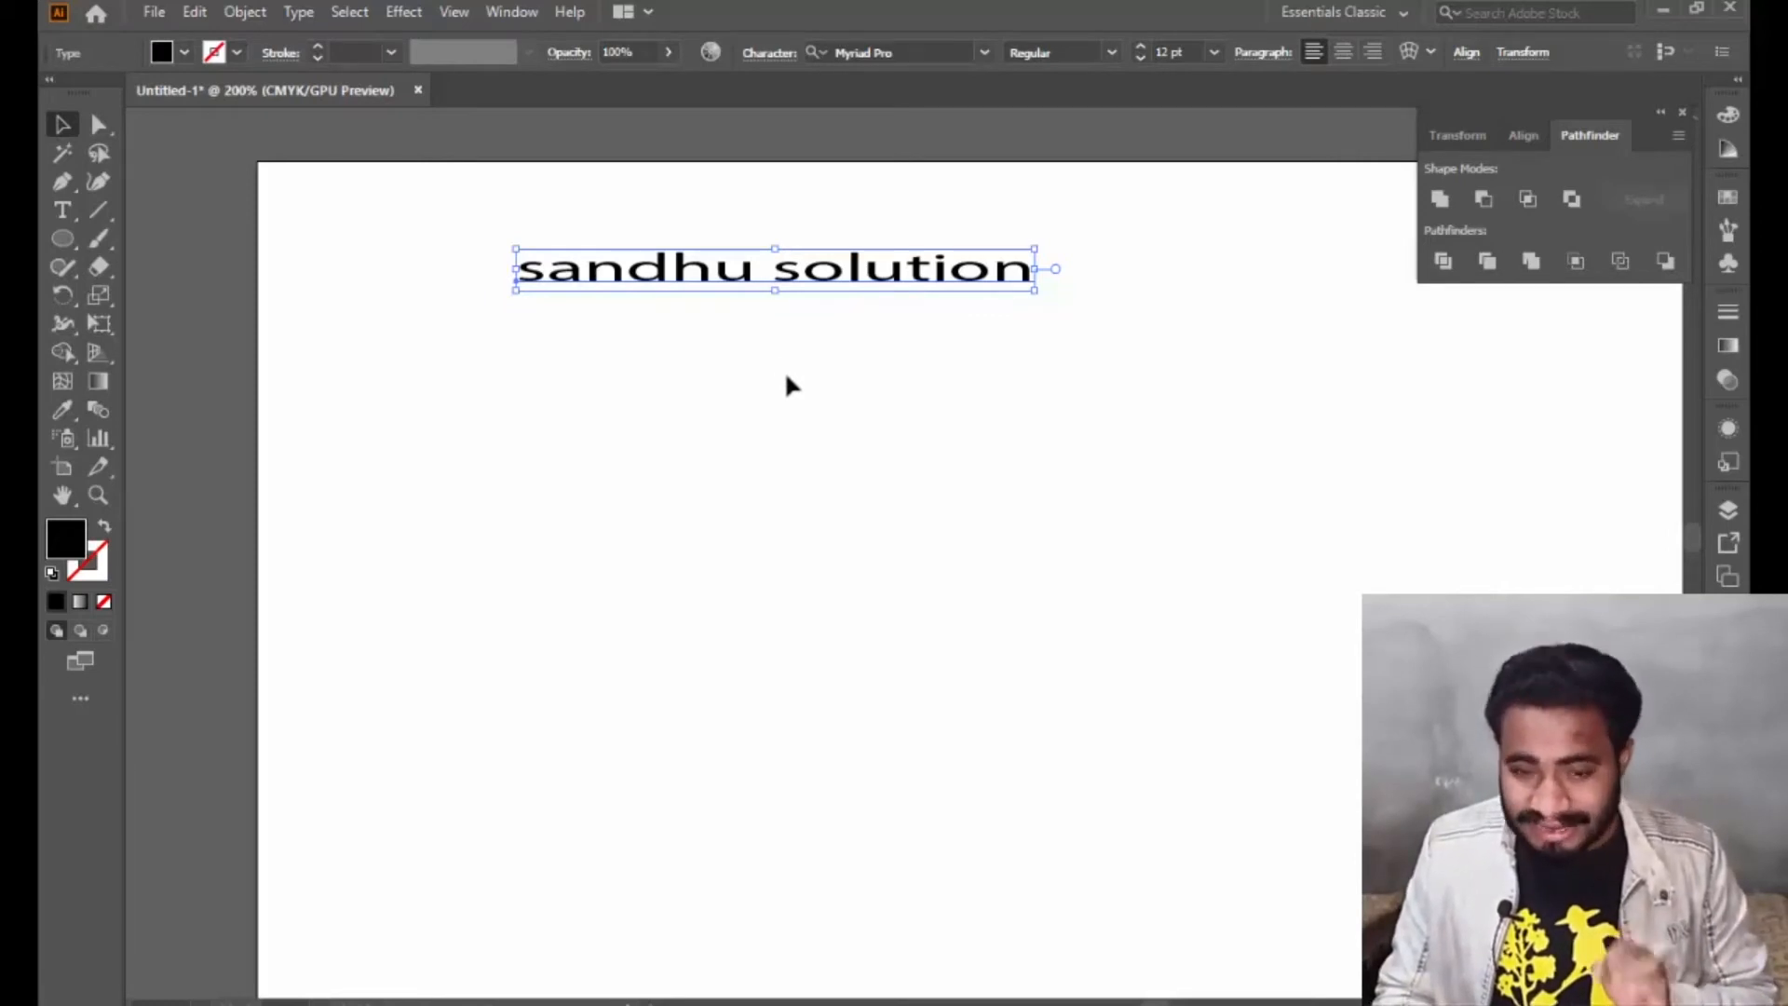
pyautogui.hotkey('ctrl', 'z')
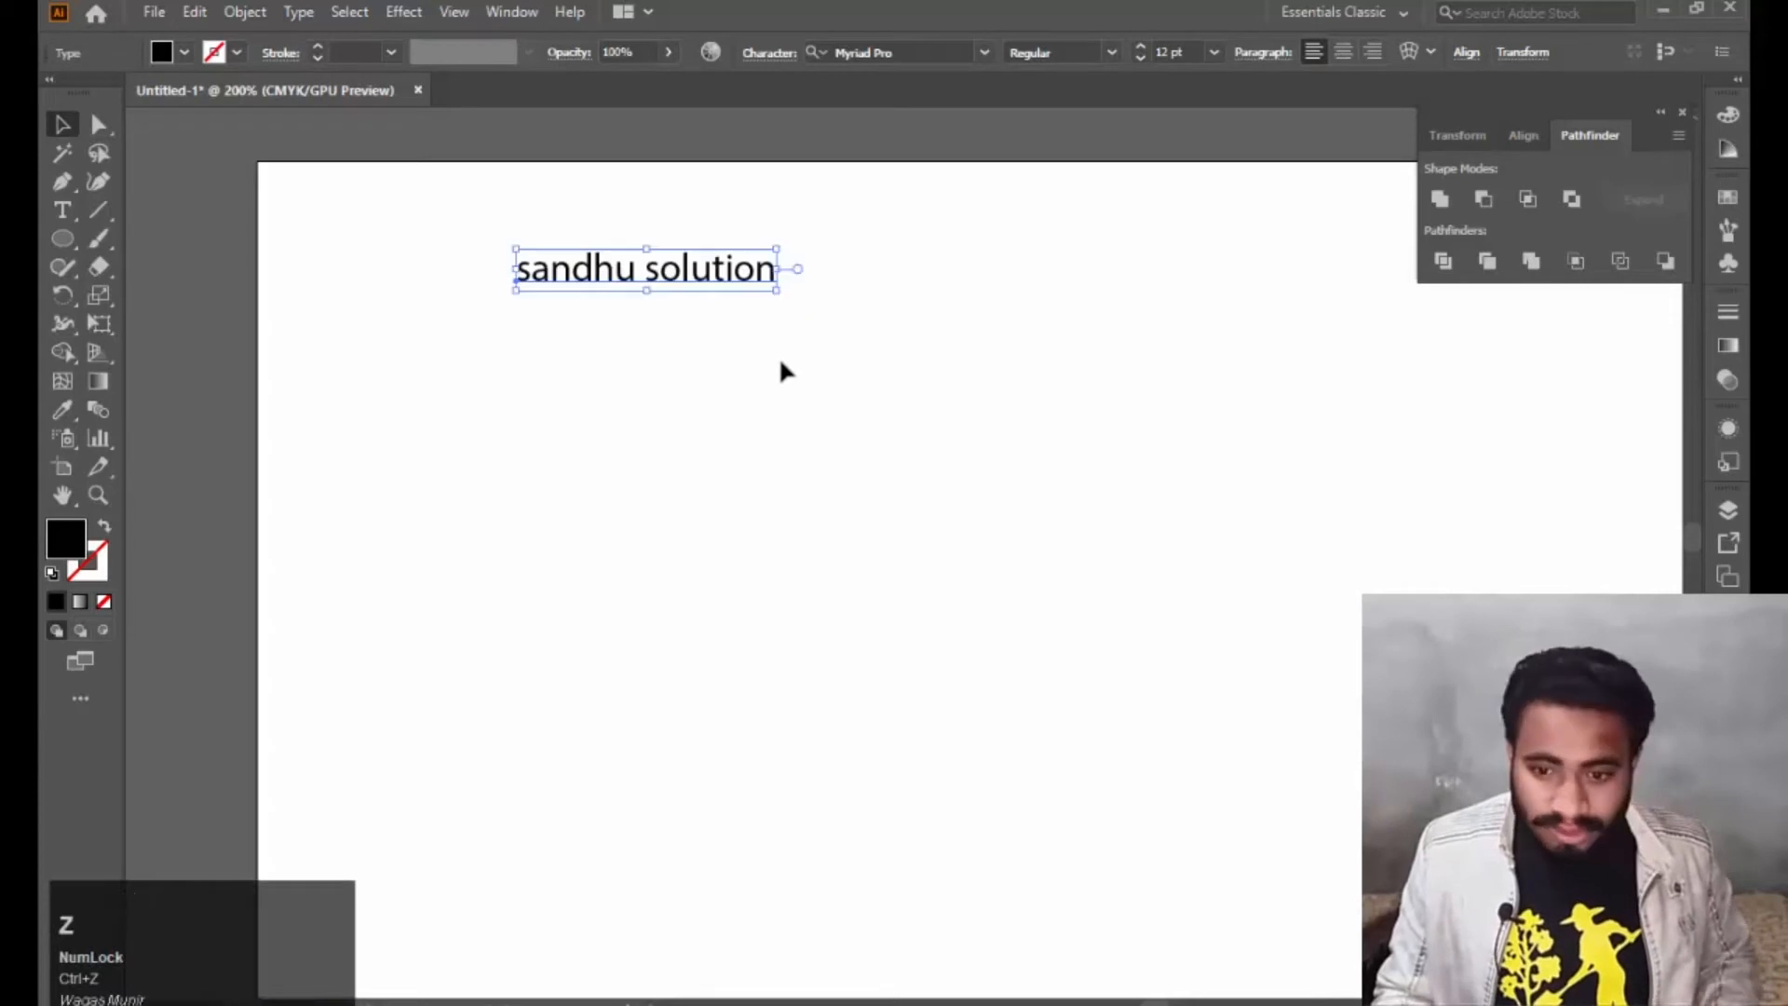
# Scale the "sandhu solution" text proportionally to about 18.1 pt and move it down and slightly left.
pyautogui.moveTo(779, 249); pyautogui.dragTo(919, 254)
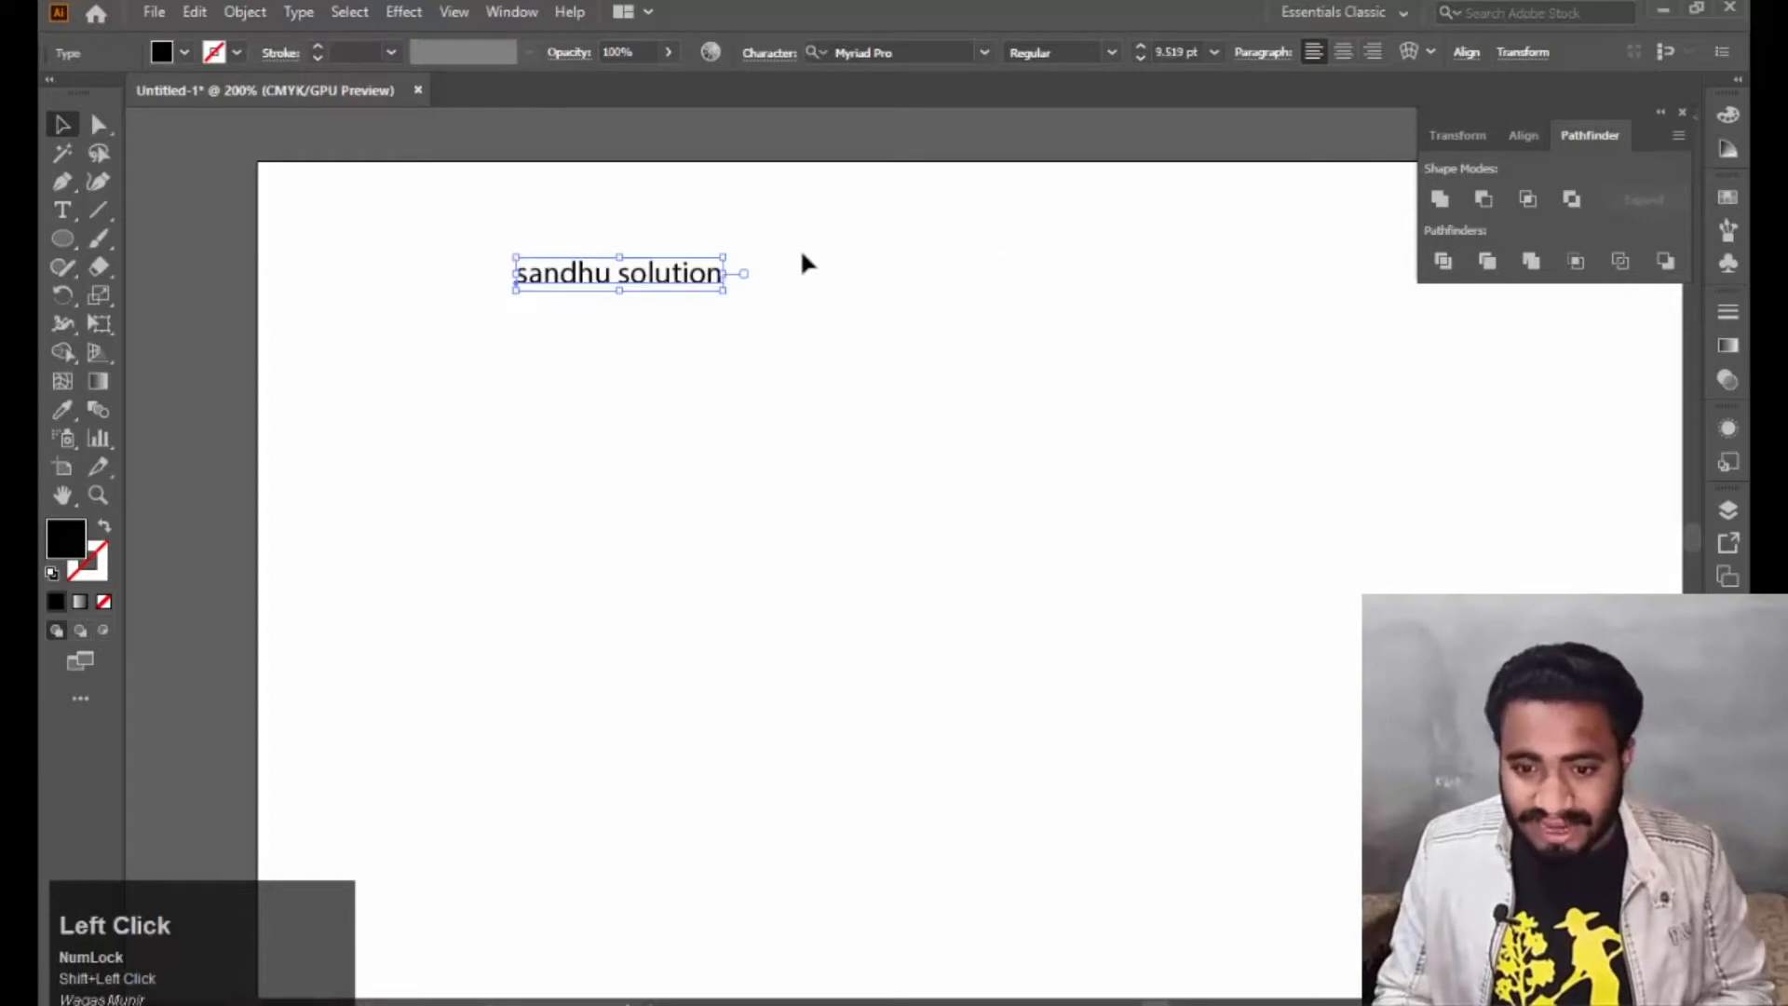
pyautogui.moveTo(725, 258); pyautogui.dragTo(910, 197)
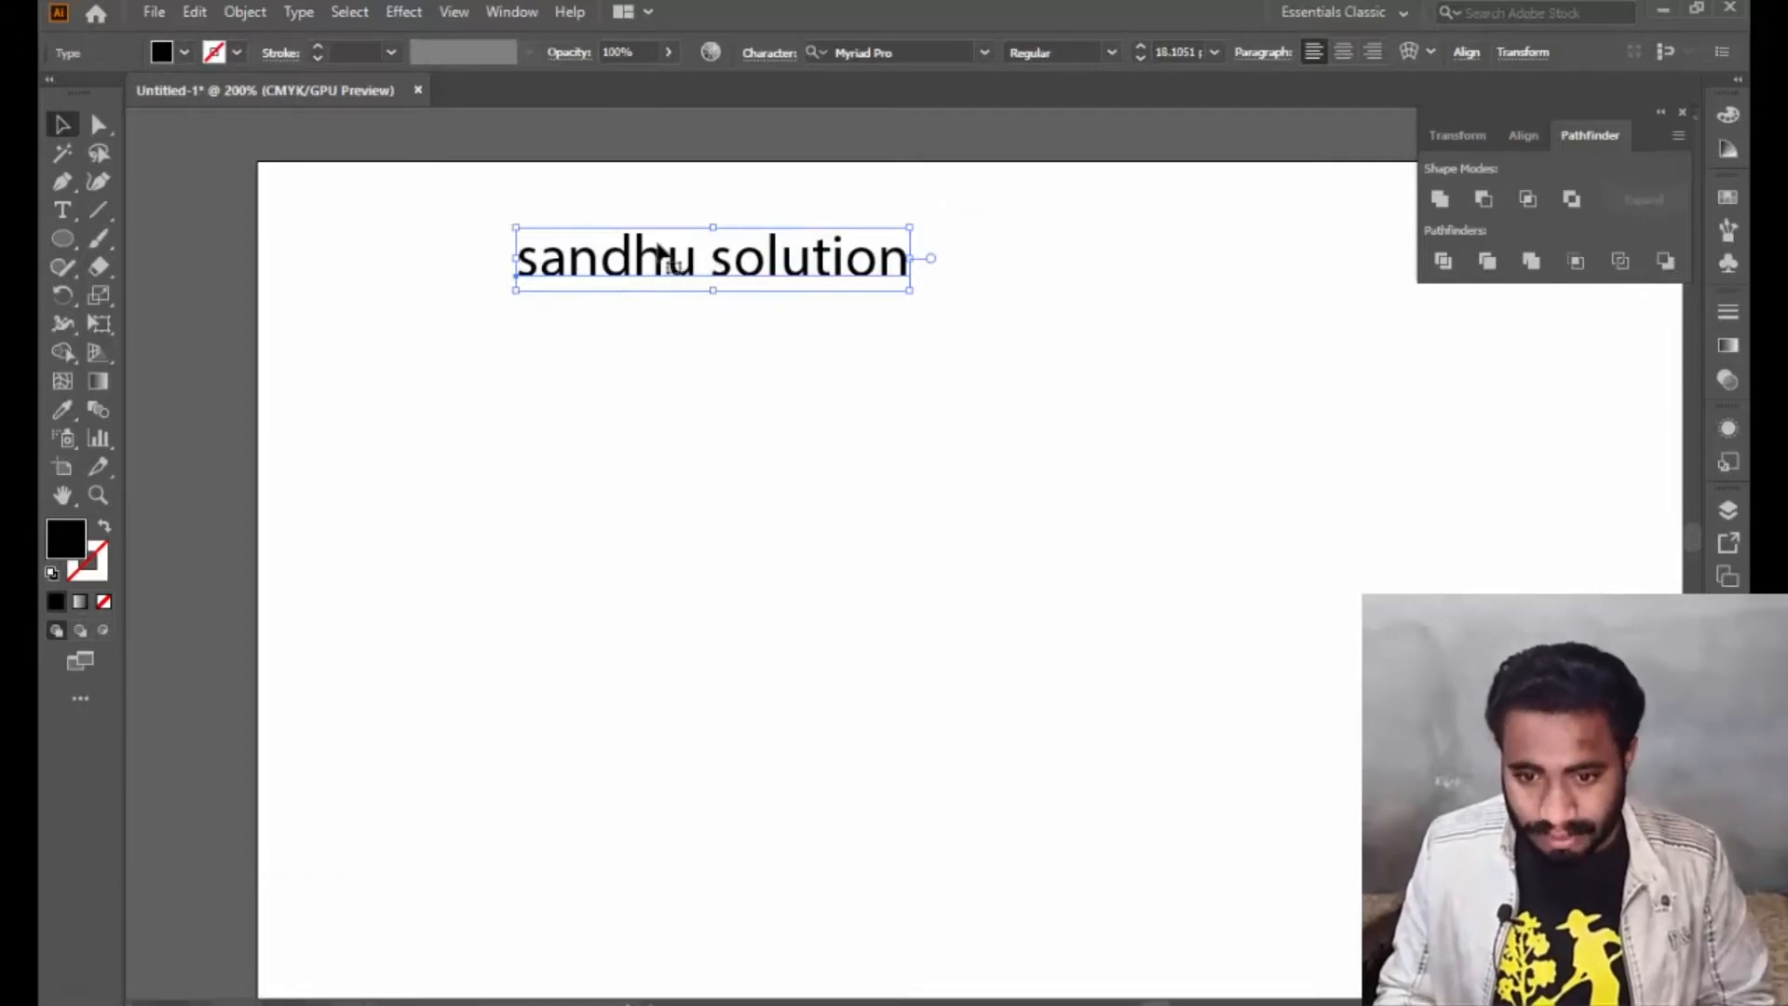
pyautogui.moveTo(726, 275); pyautogui.dragTo(702, 369)
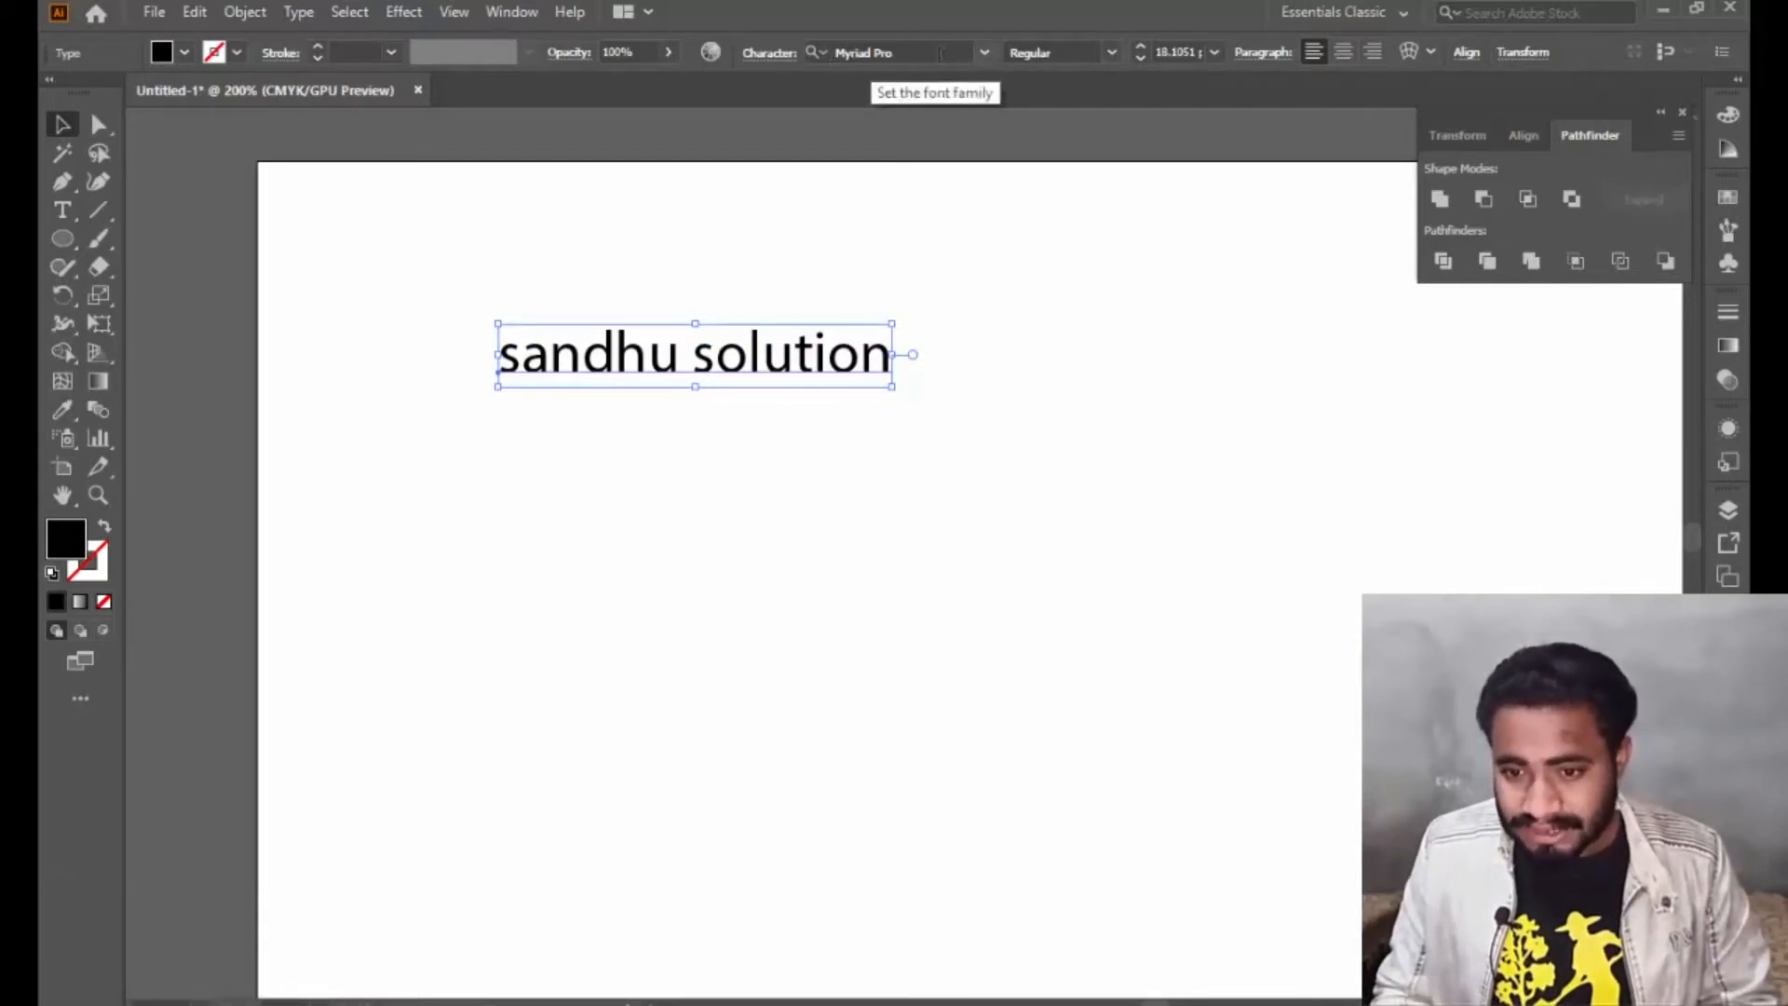
# Change the font of the "sandhu solution" text to Tw Cen MT Condensed Extra Bold.
pyautogui.click(985, 53)
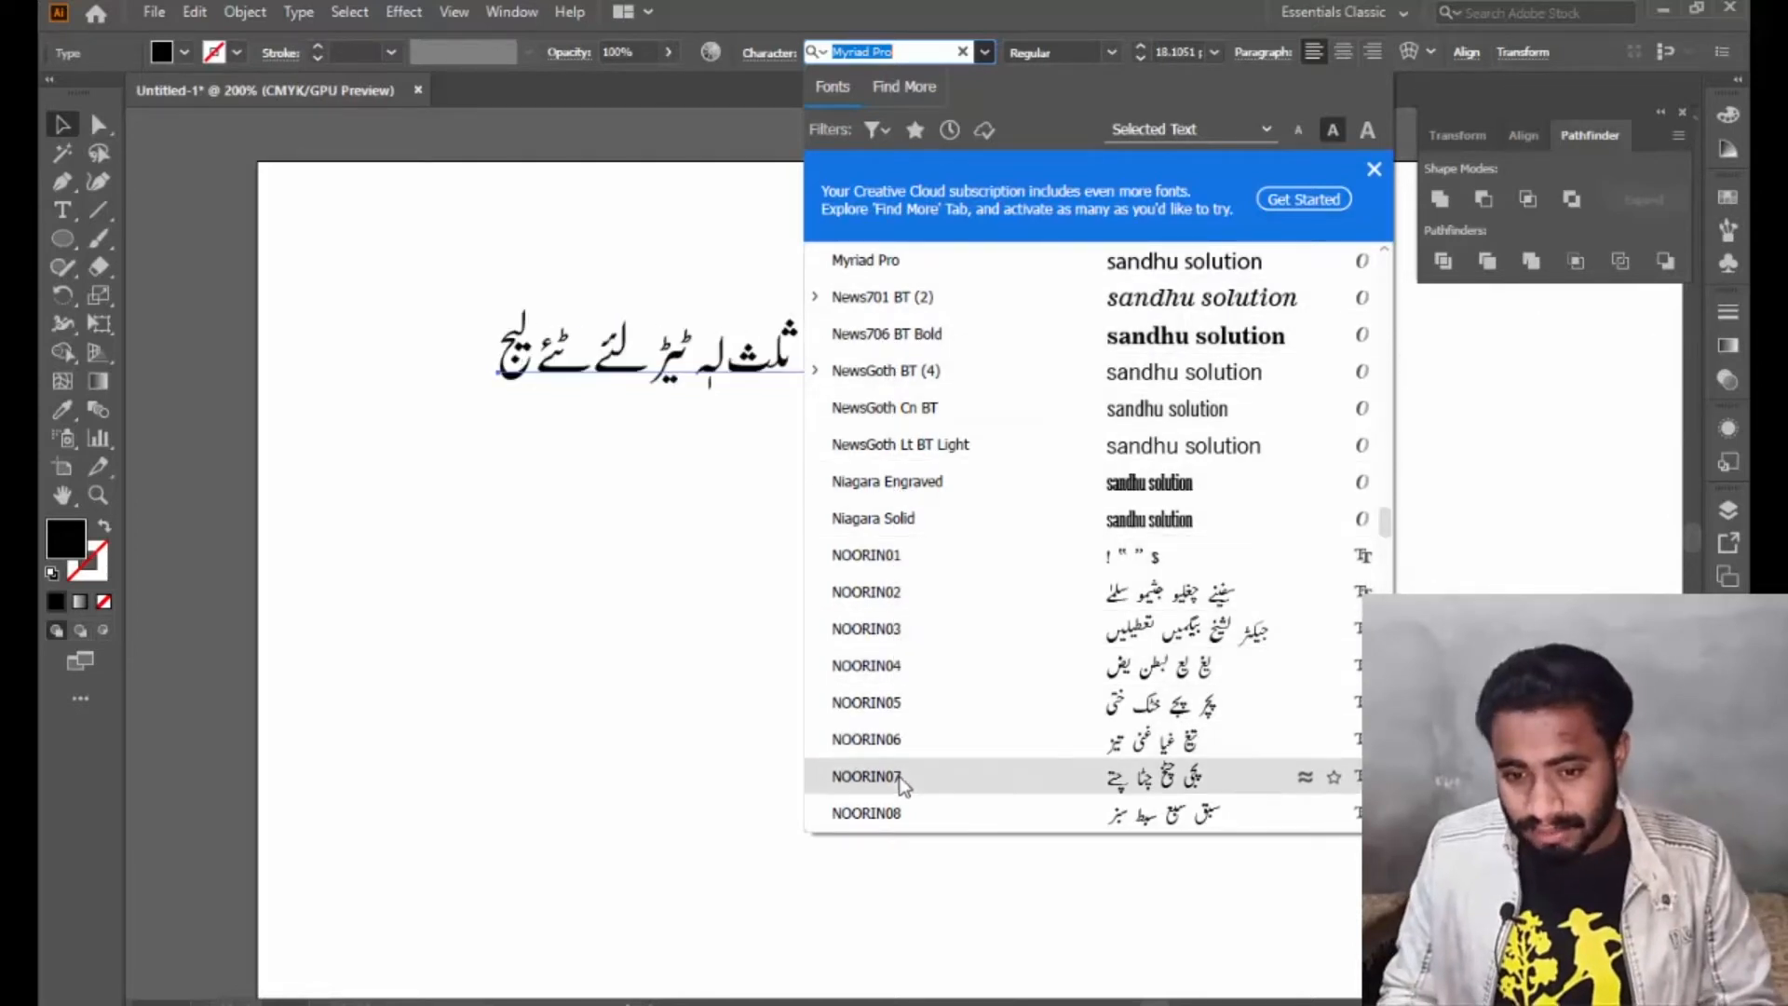
pyautogui.scroll(-1, 1194, 335)
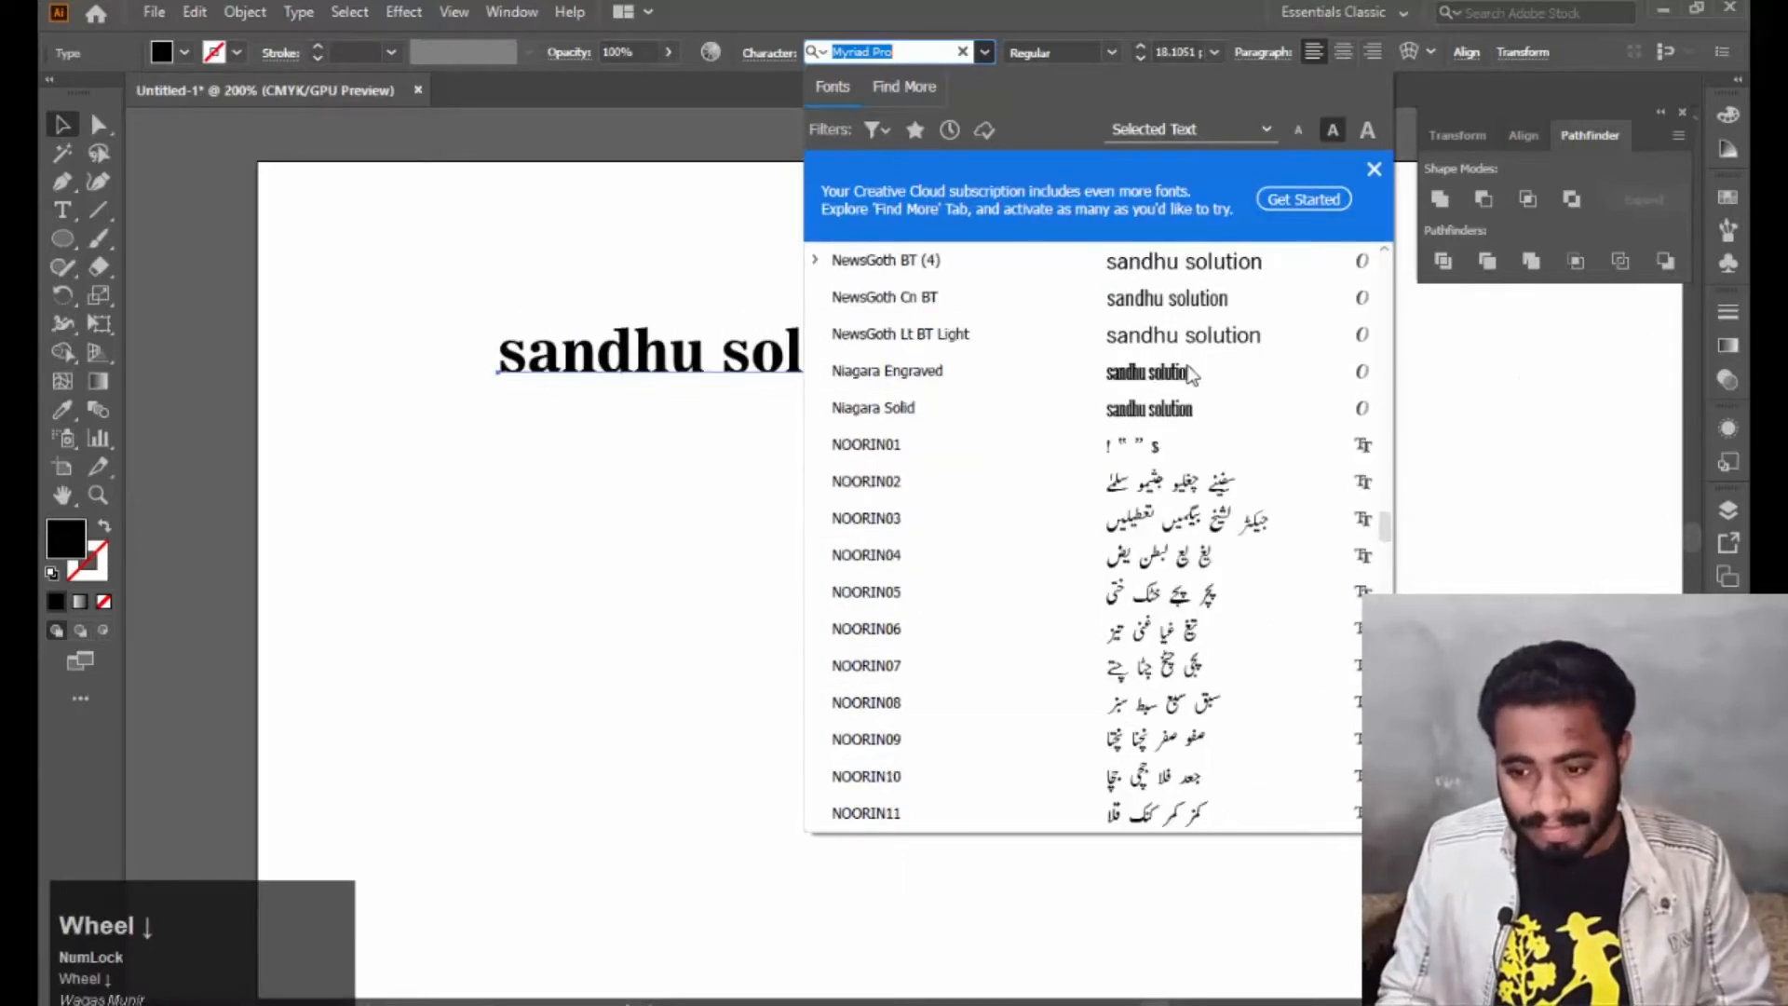
pyautogui.scroll(-15, 1192, 373)
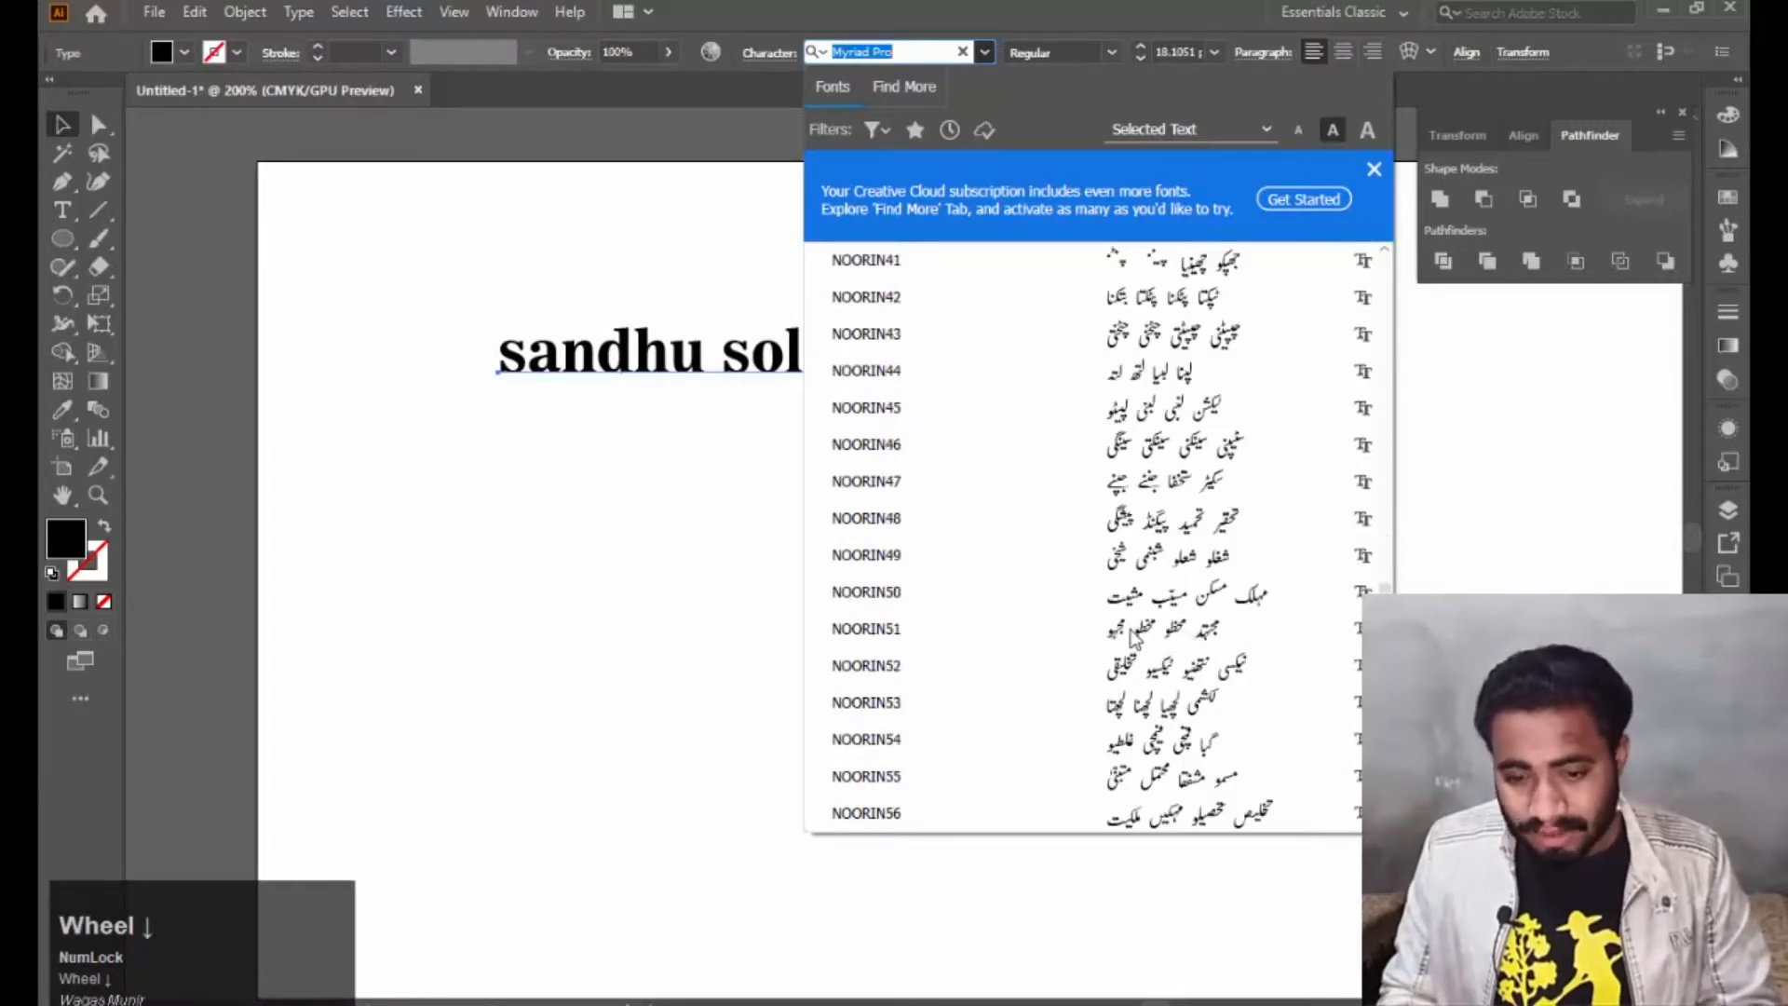
pyautogui.scroll(-9, 1130, 511)
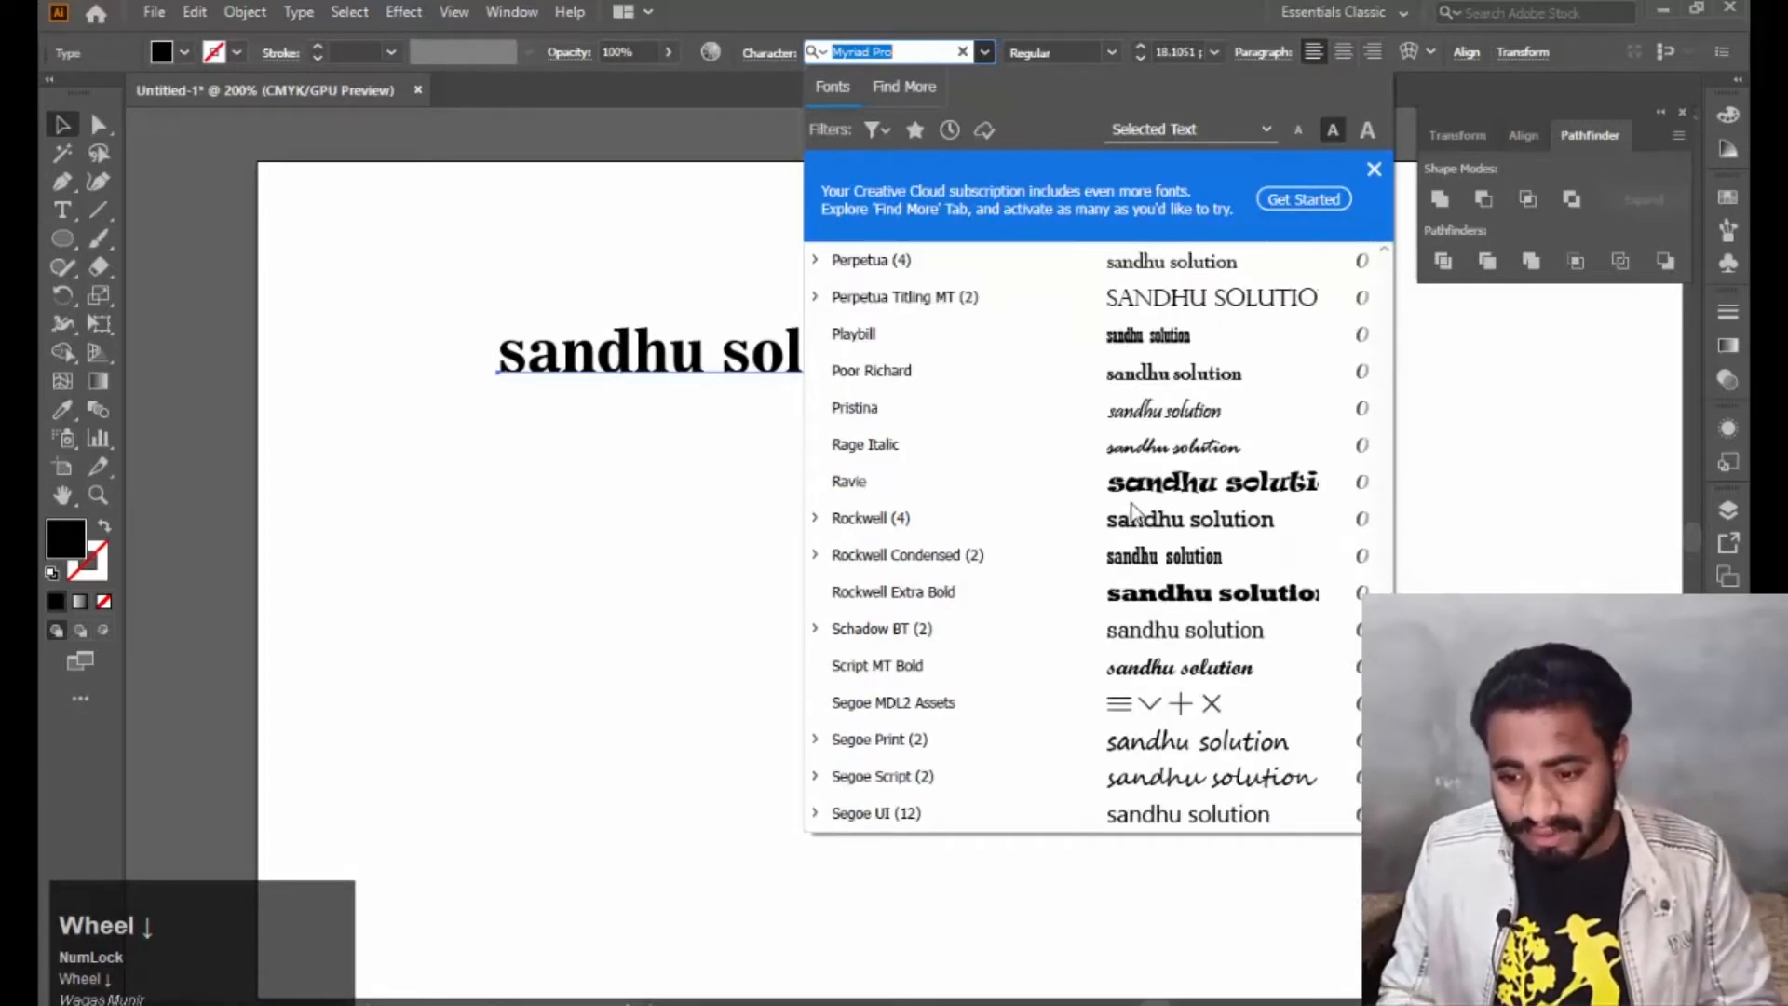
pyautogui.scroll(-5, 1133, 510)
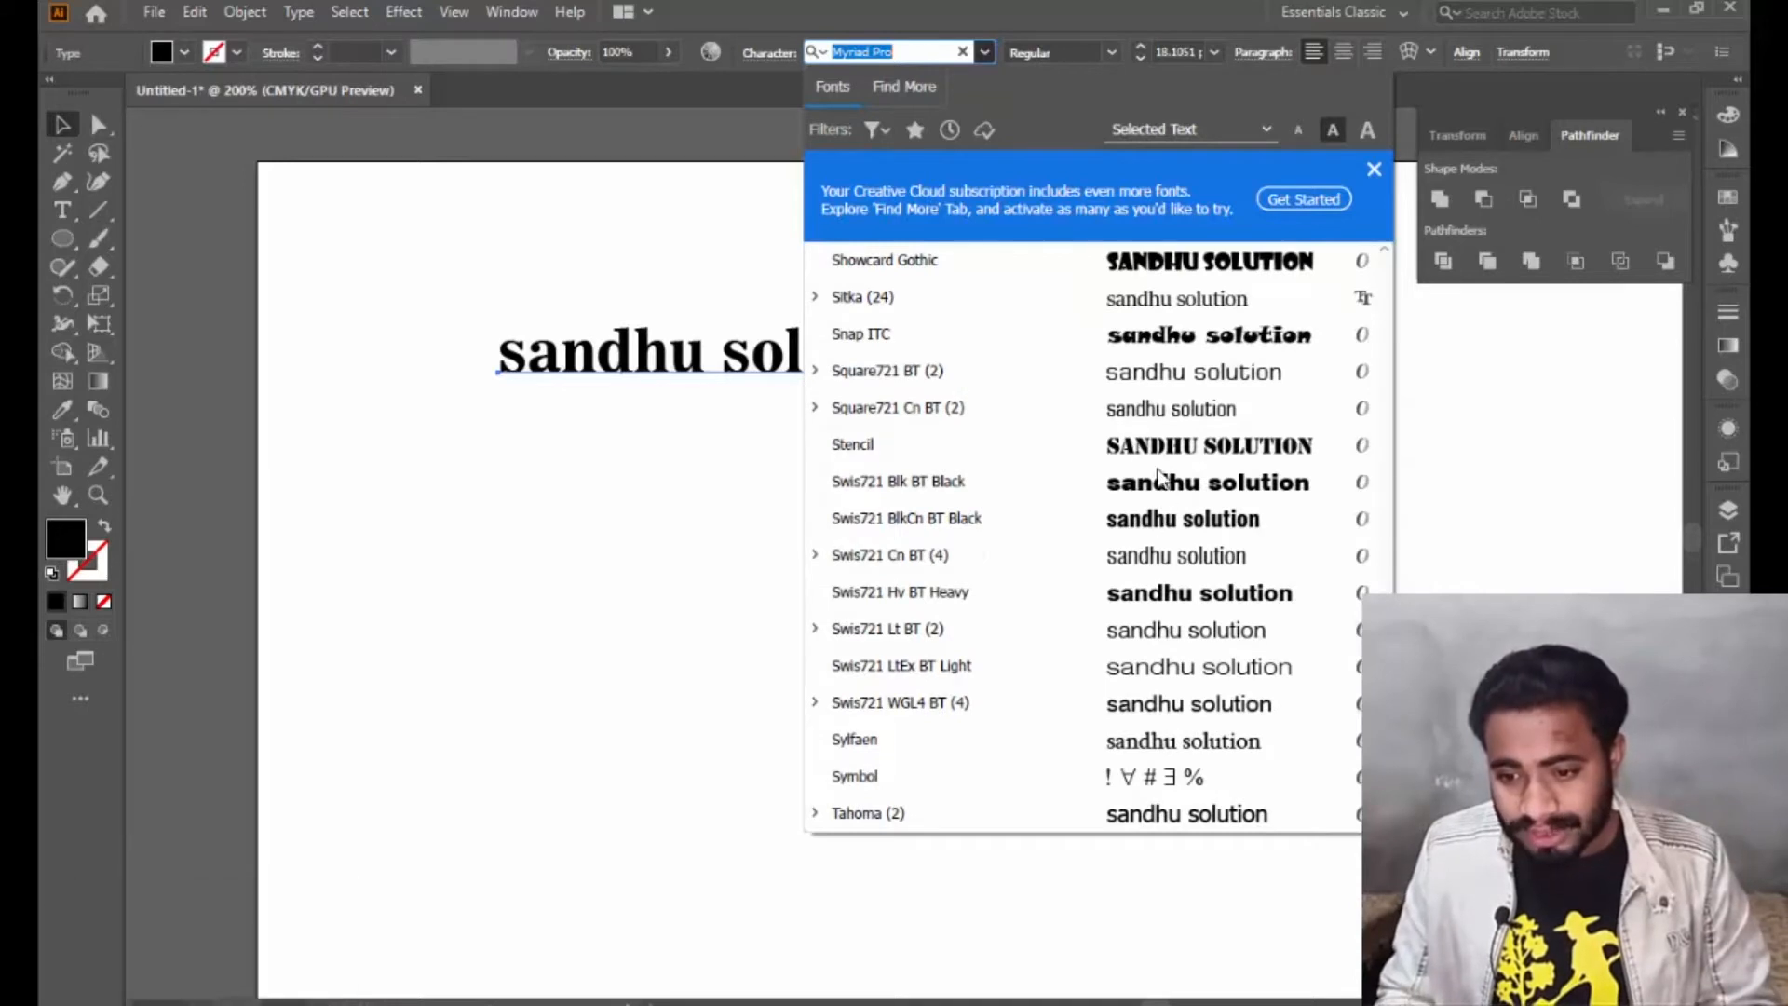
pyautogui.scroll(-5, 1164, 475)
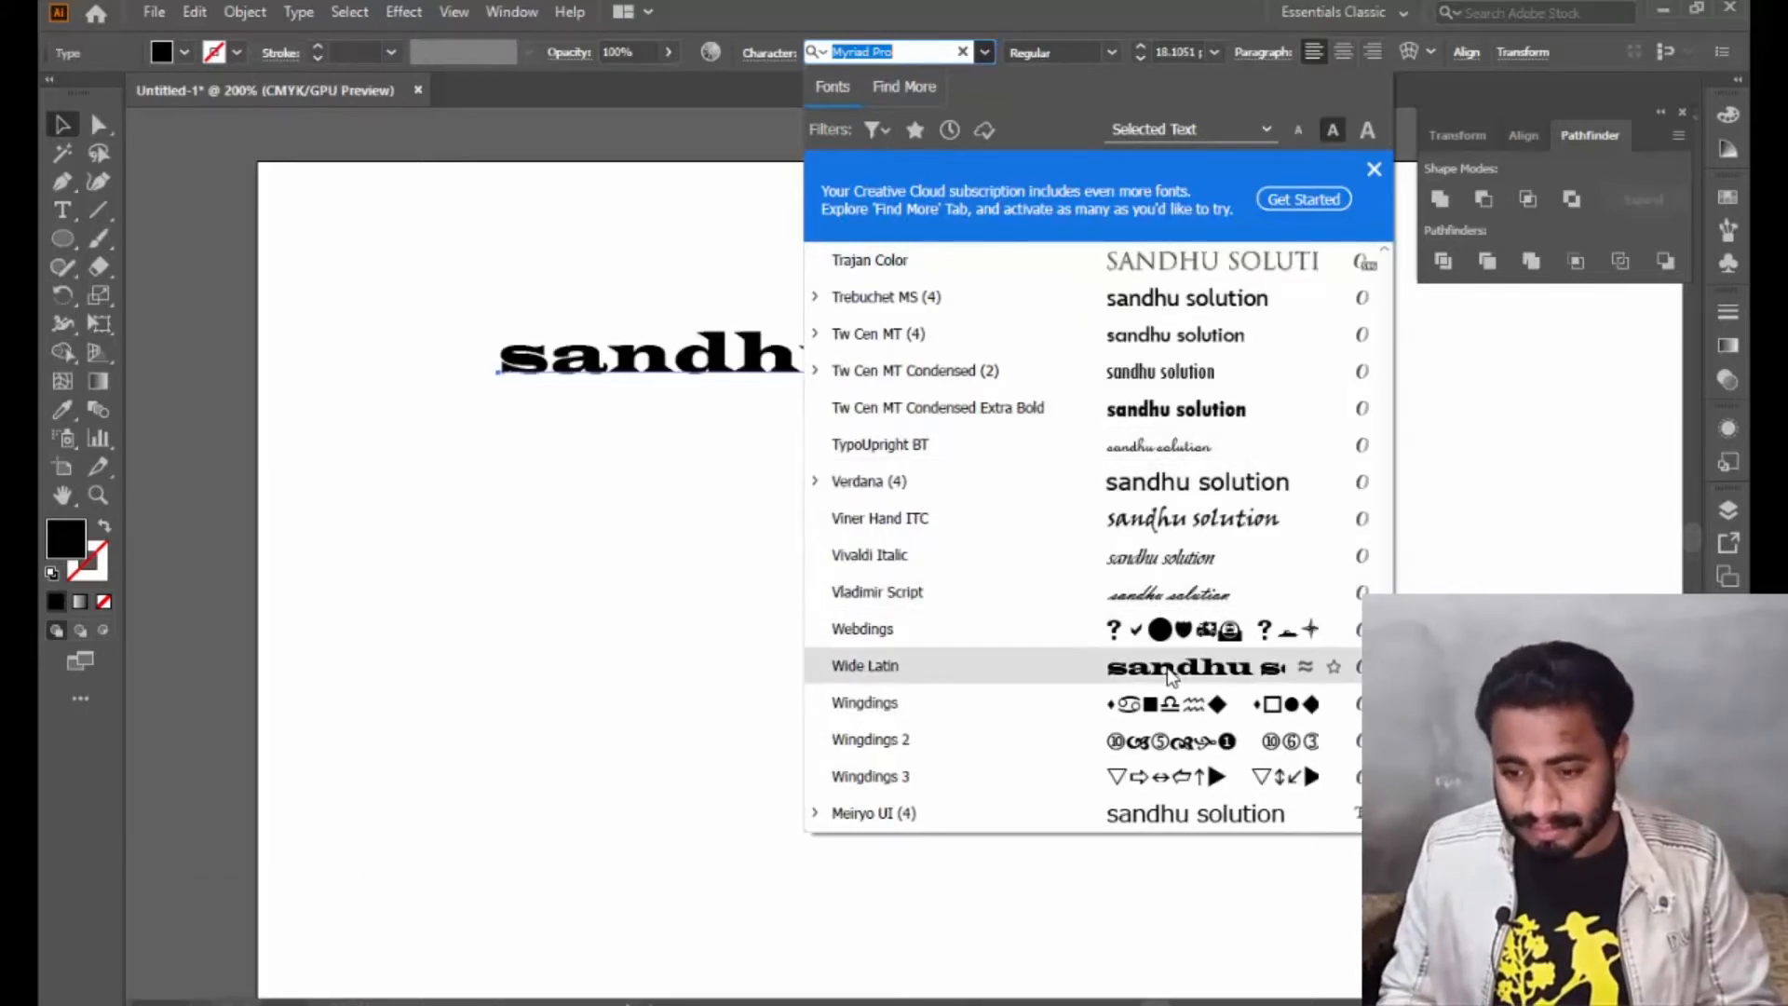
pyautogui.click(1181, 421)
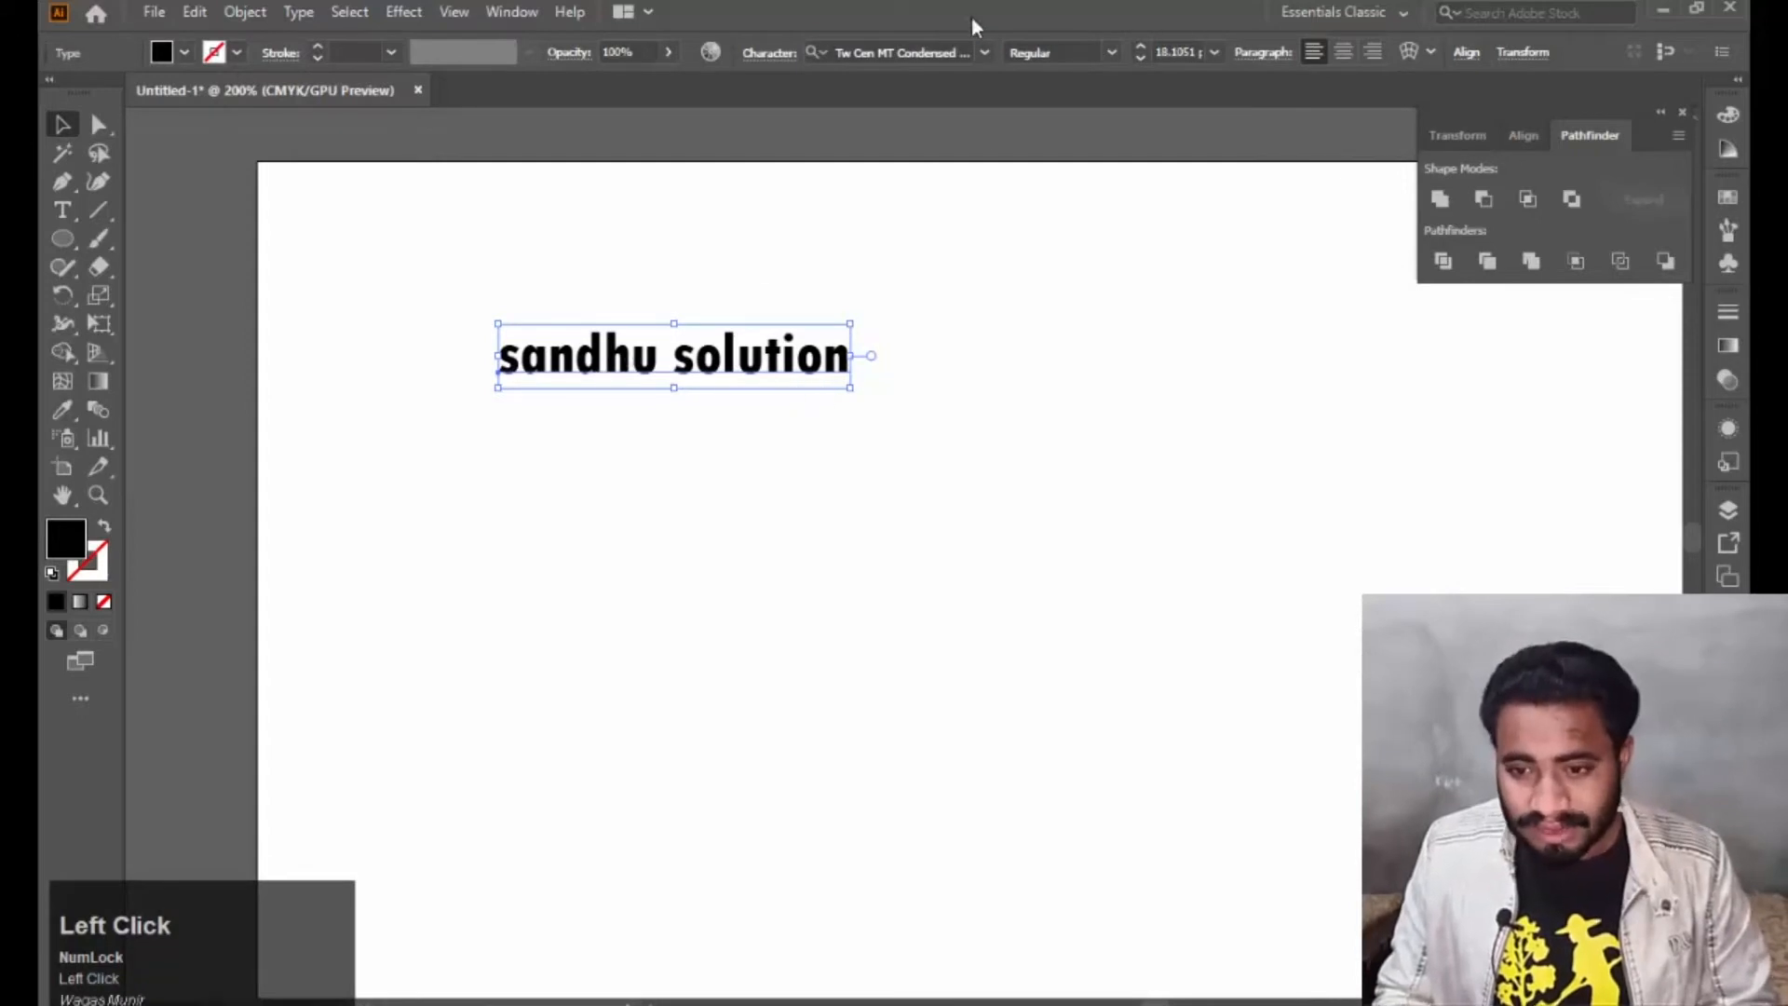
# Check the available styles of the current font, and change the "sandhu solution" text's font to Bahnschrift.
pyautogui.click(1111, 53)
pyautogui.click(1112, 53)
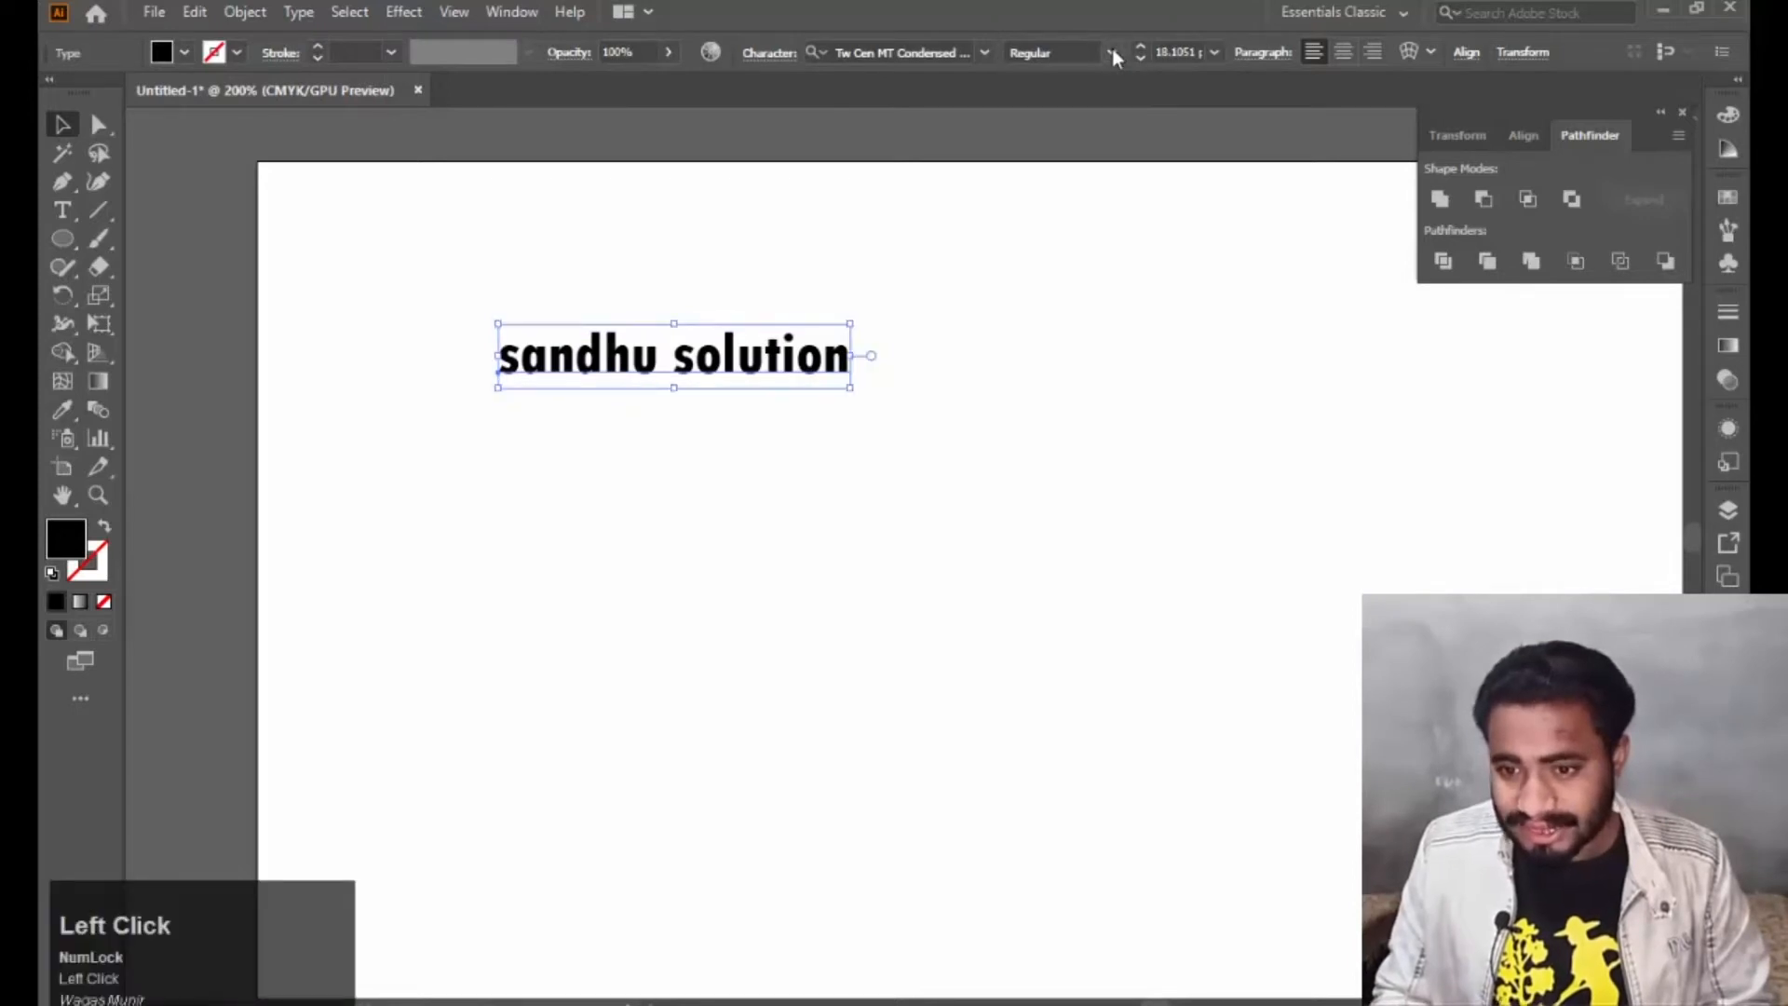
pyautogui.click(1111, 53)
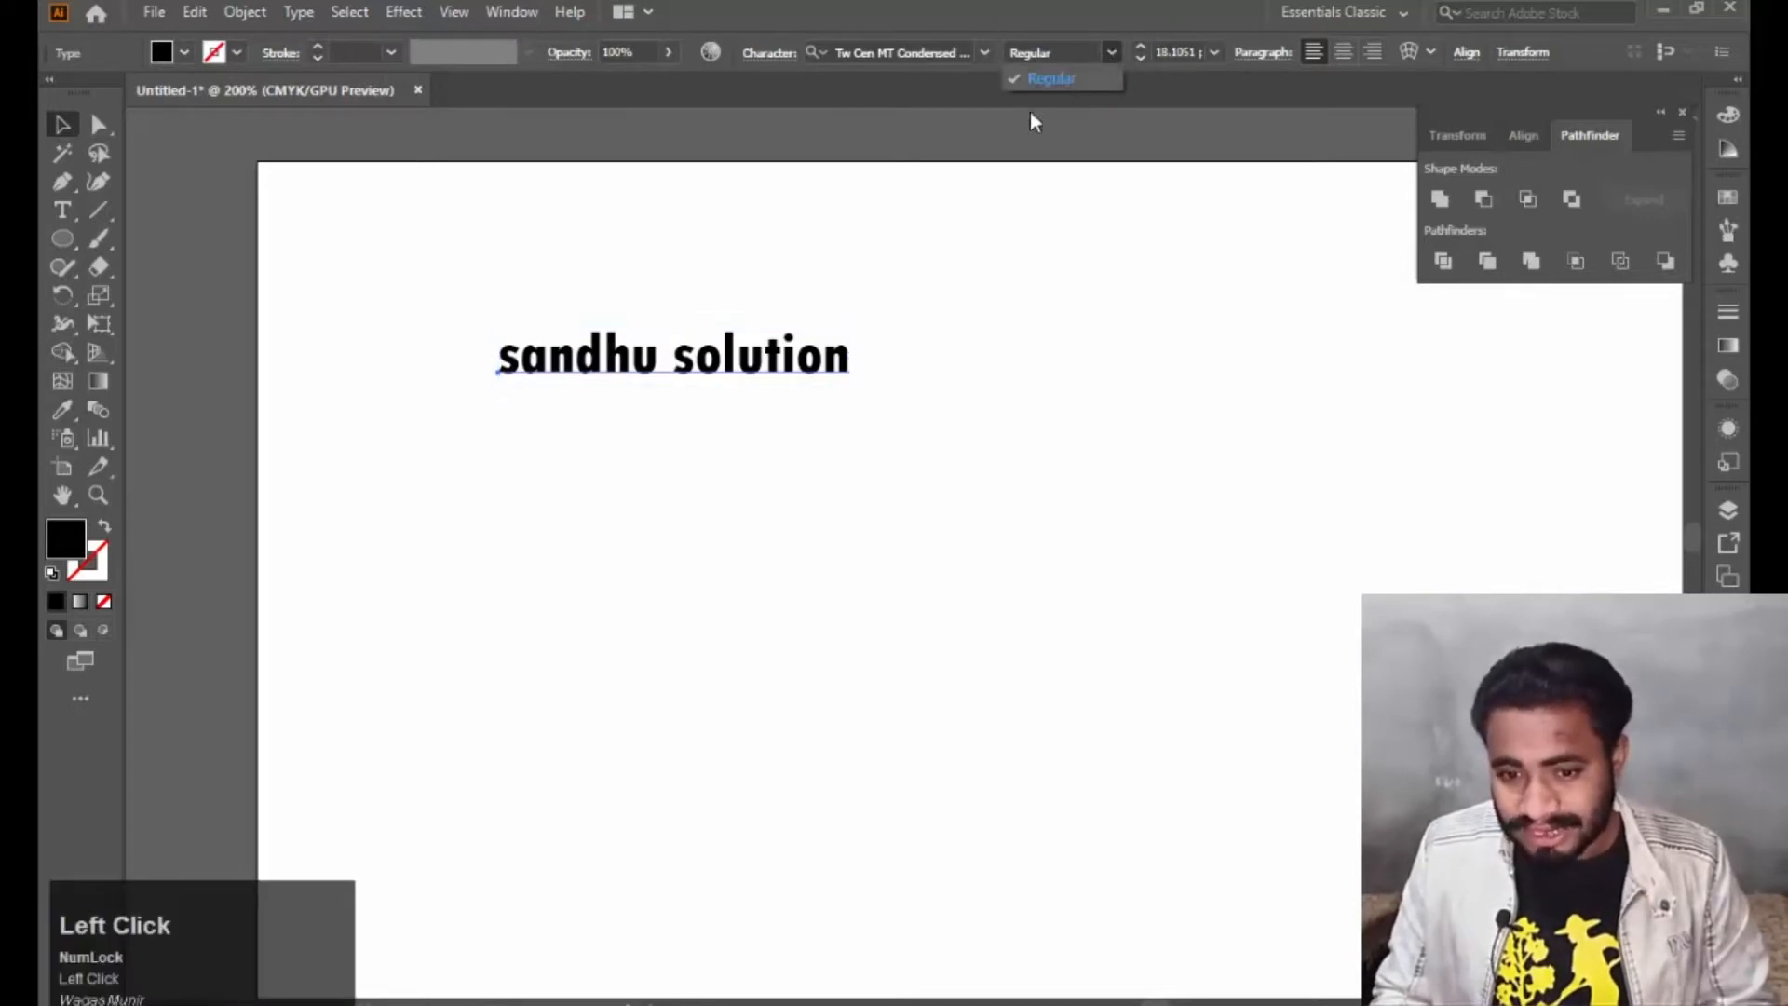
pyautogui.click(984, 56)
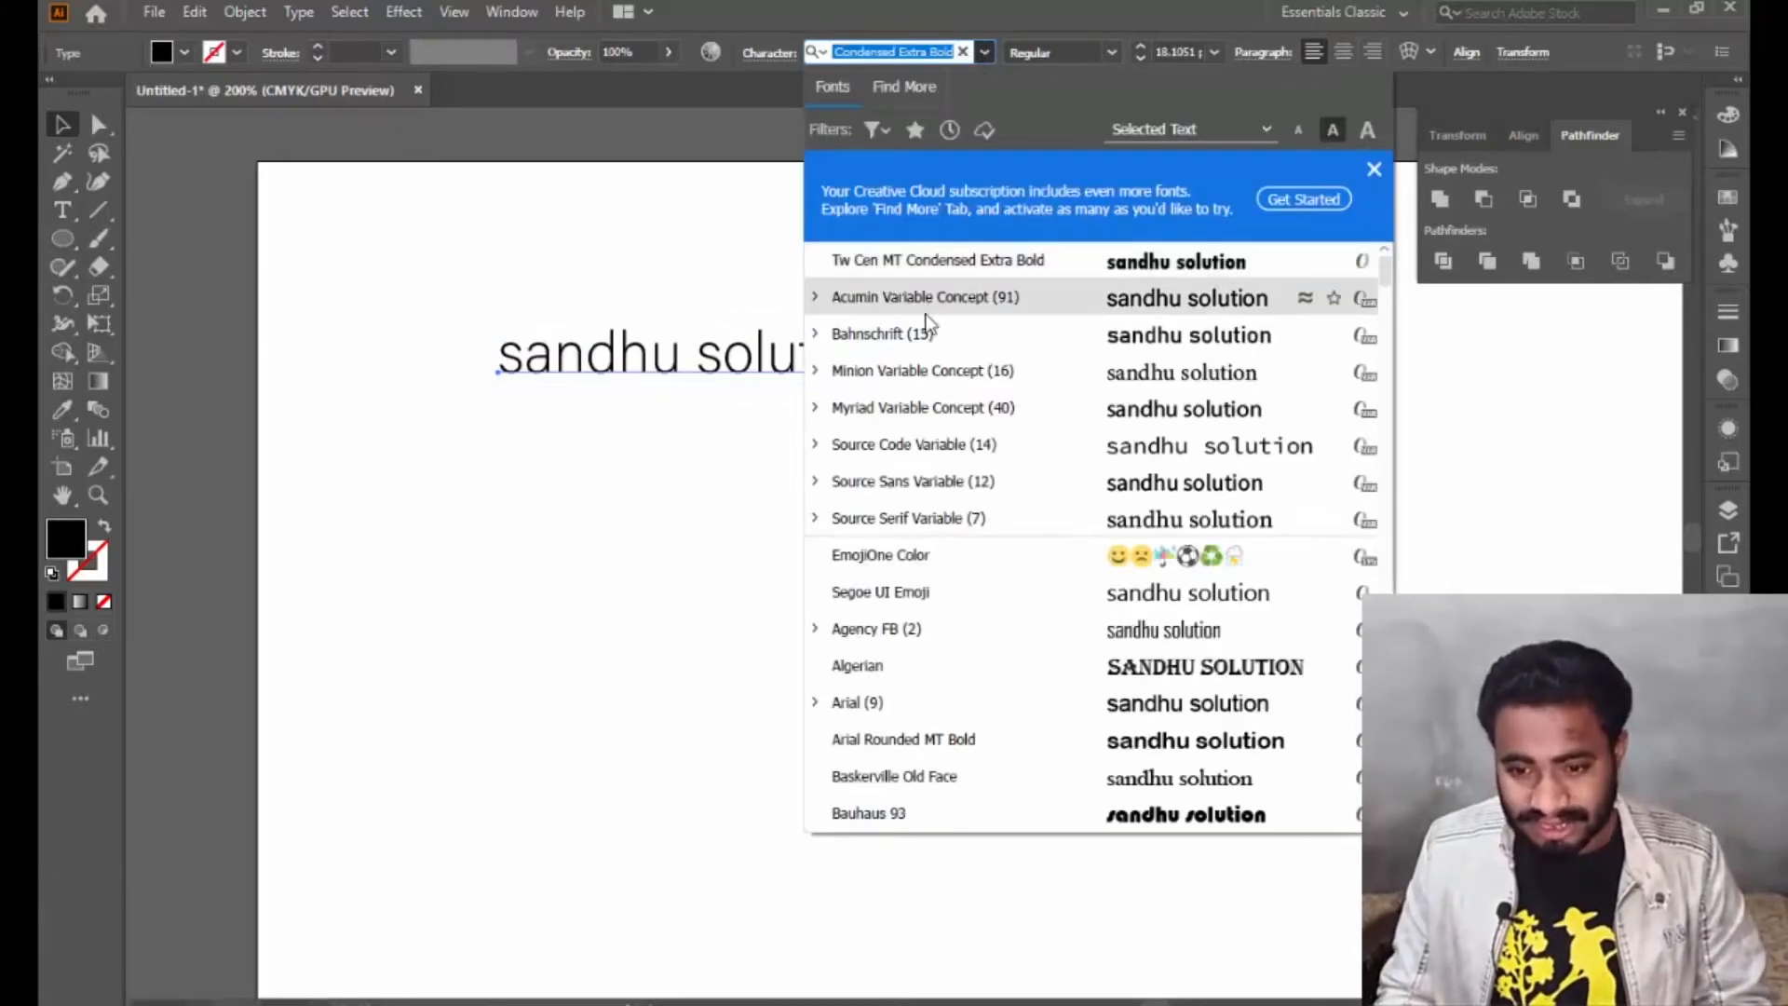
pyautogui.click(909, 347)
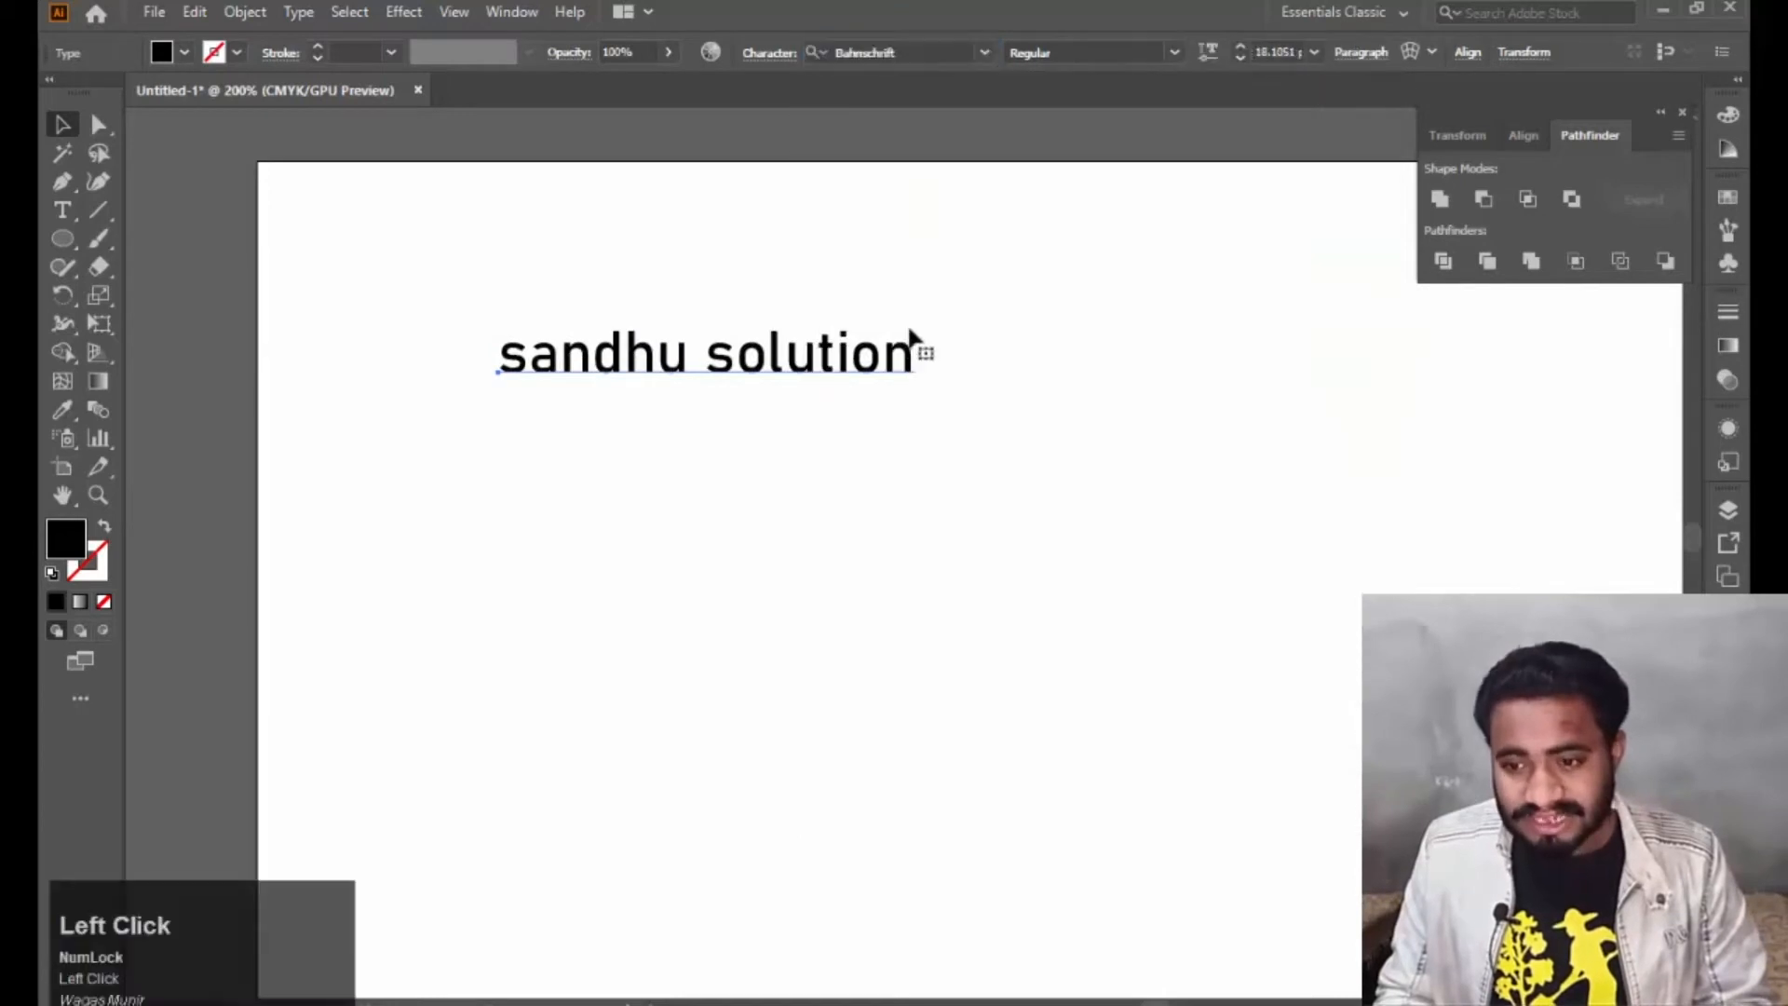
# Set the "sandhu solution" text to the SemiBold Condensed style at a font size of 48 pt.
pyautogui.click(1172, 56)
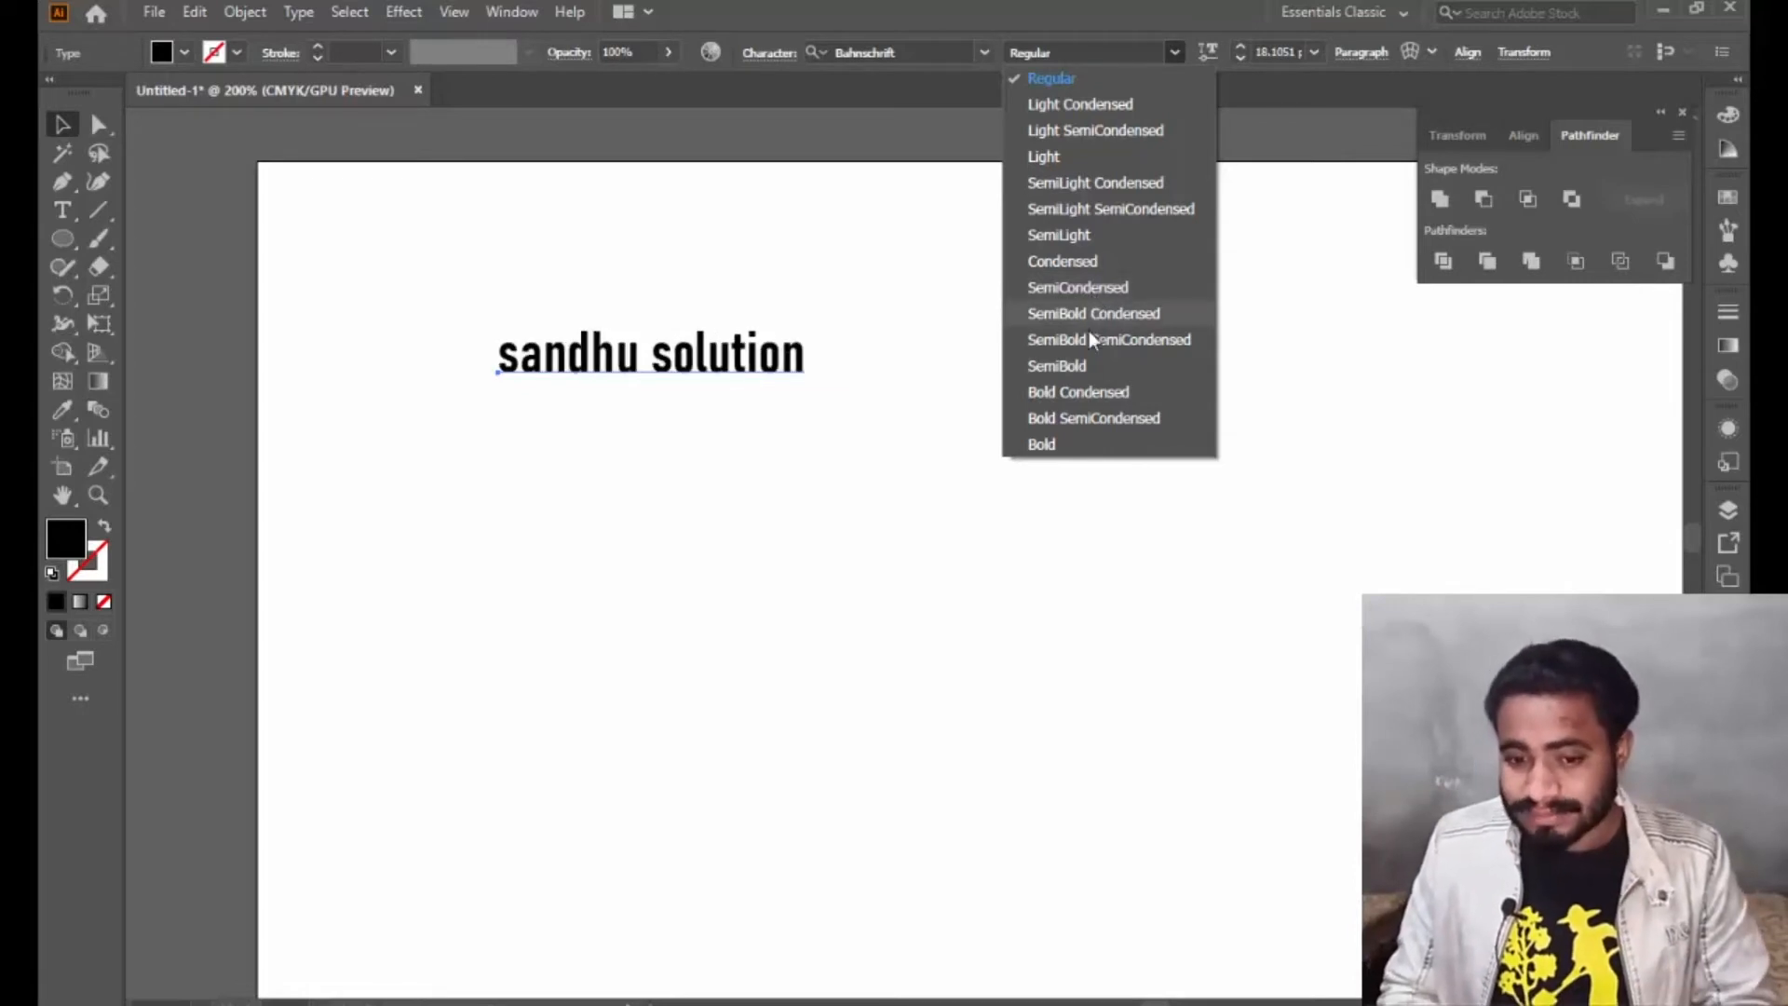
pyautogui.click(1086, 320)
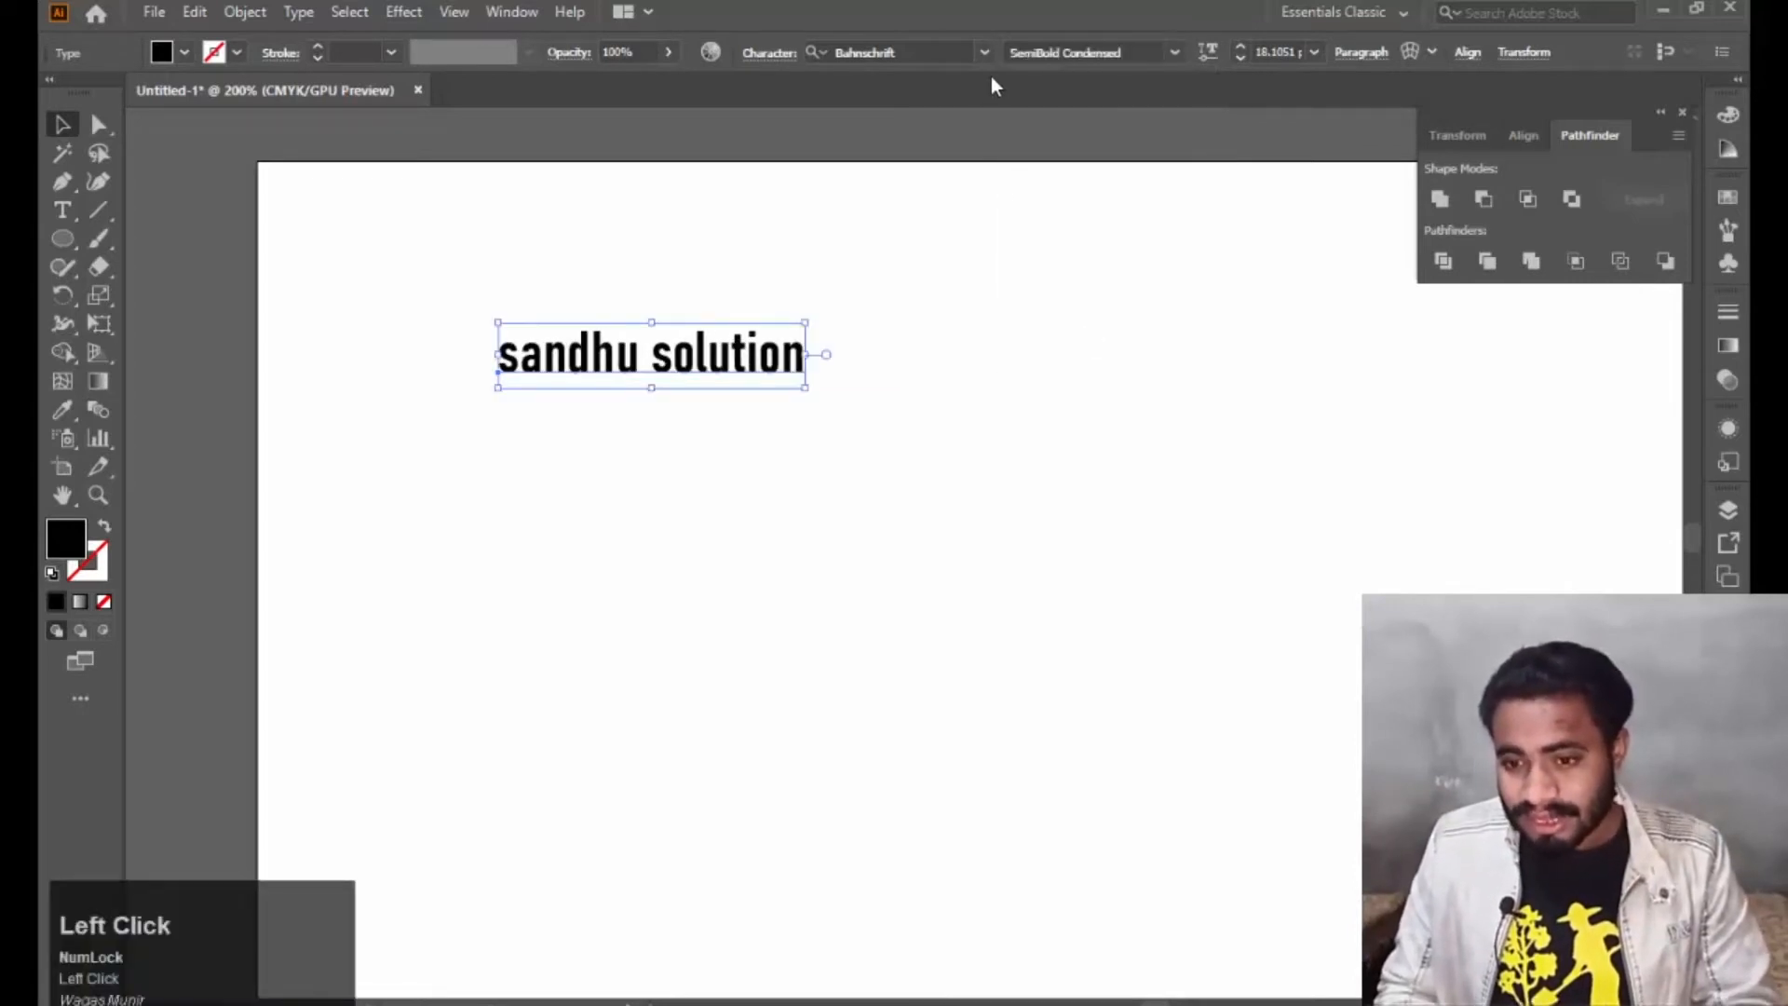
pyautogui.click(1312, 54)
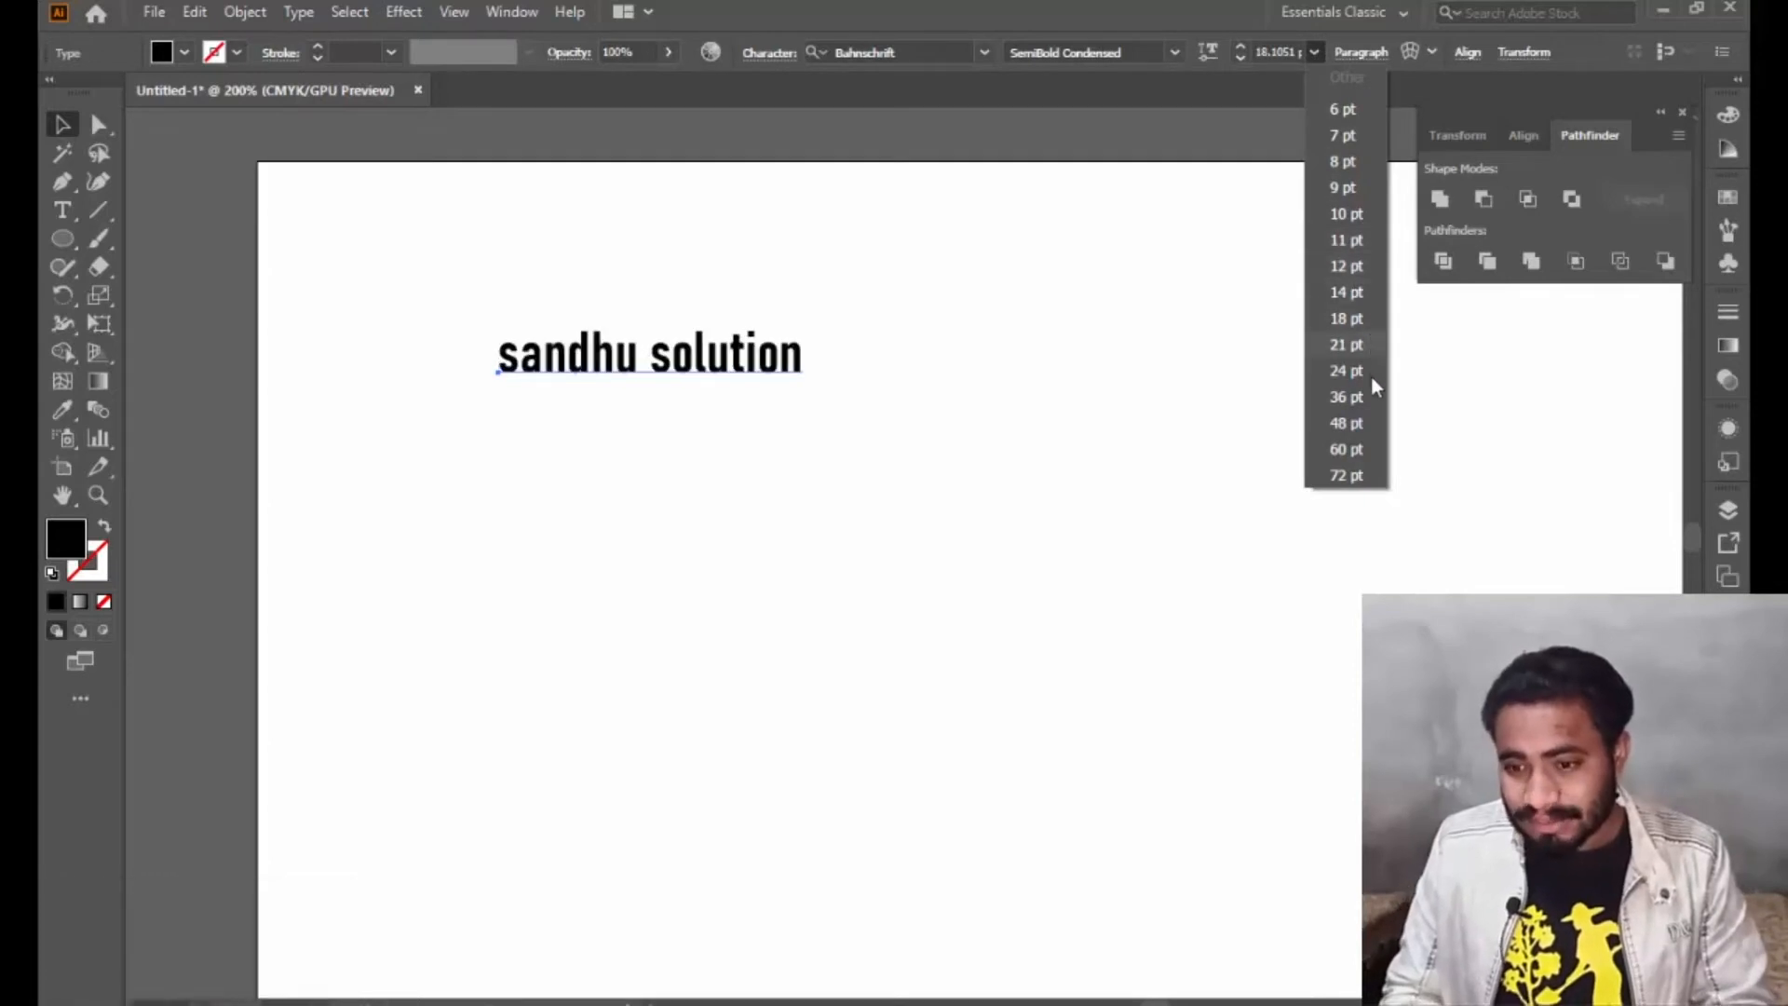
pyautogui.click(1357, 425)
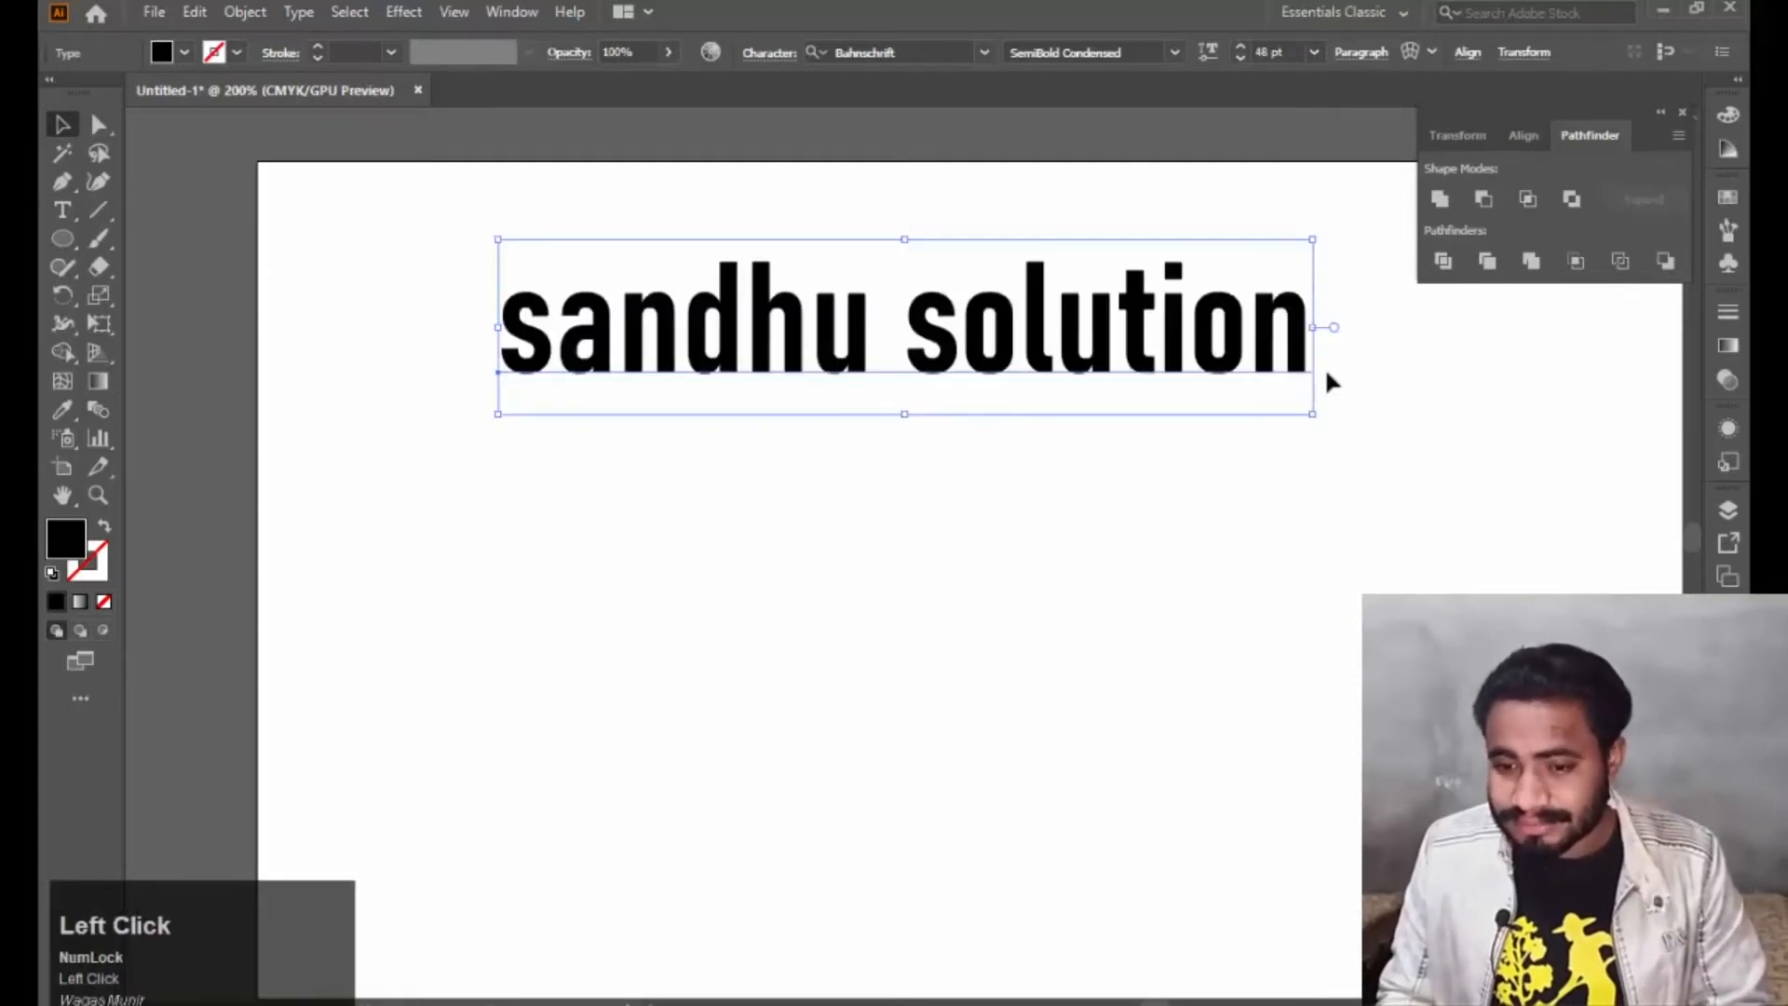
pyautogui.click(771, 56)
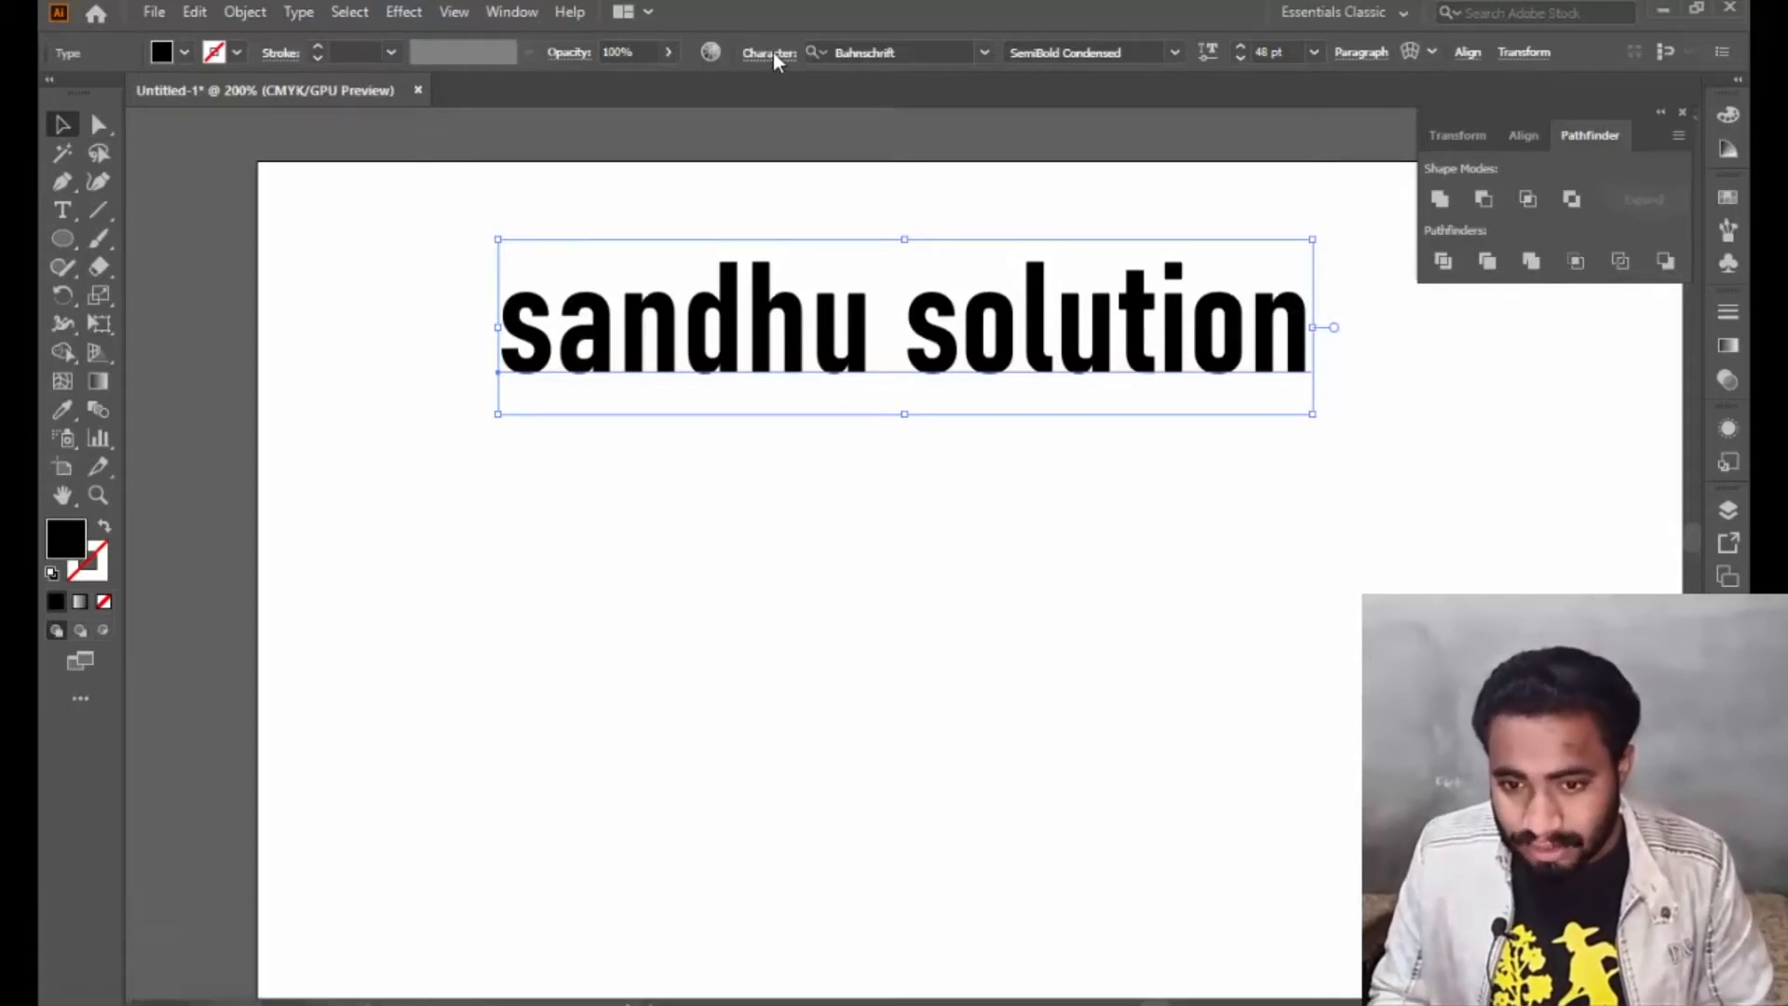
pyautogui.click(772, 52)
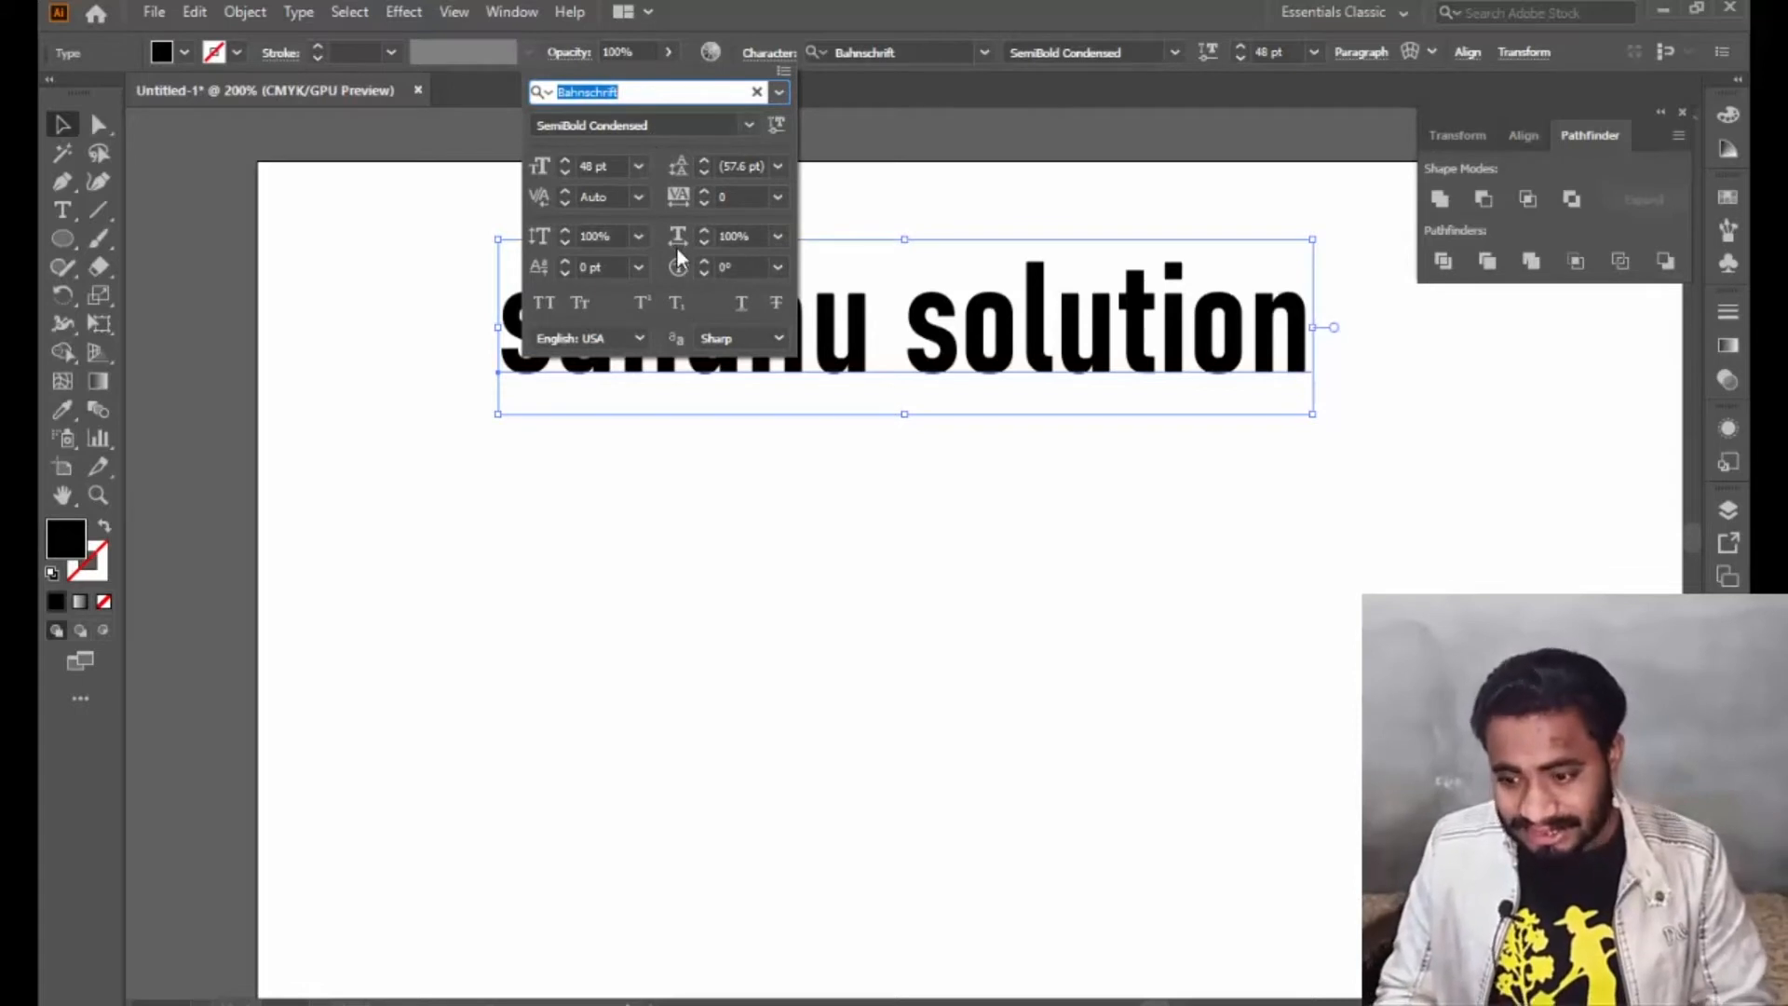
pyautogui.click(769, 77)
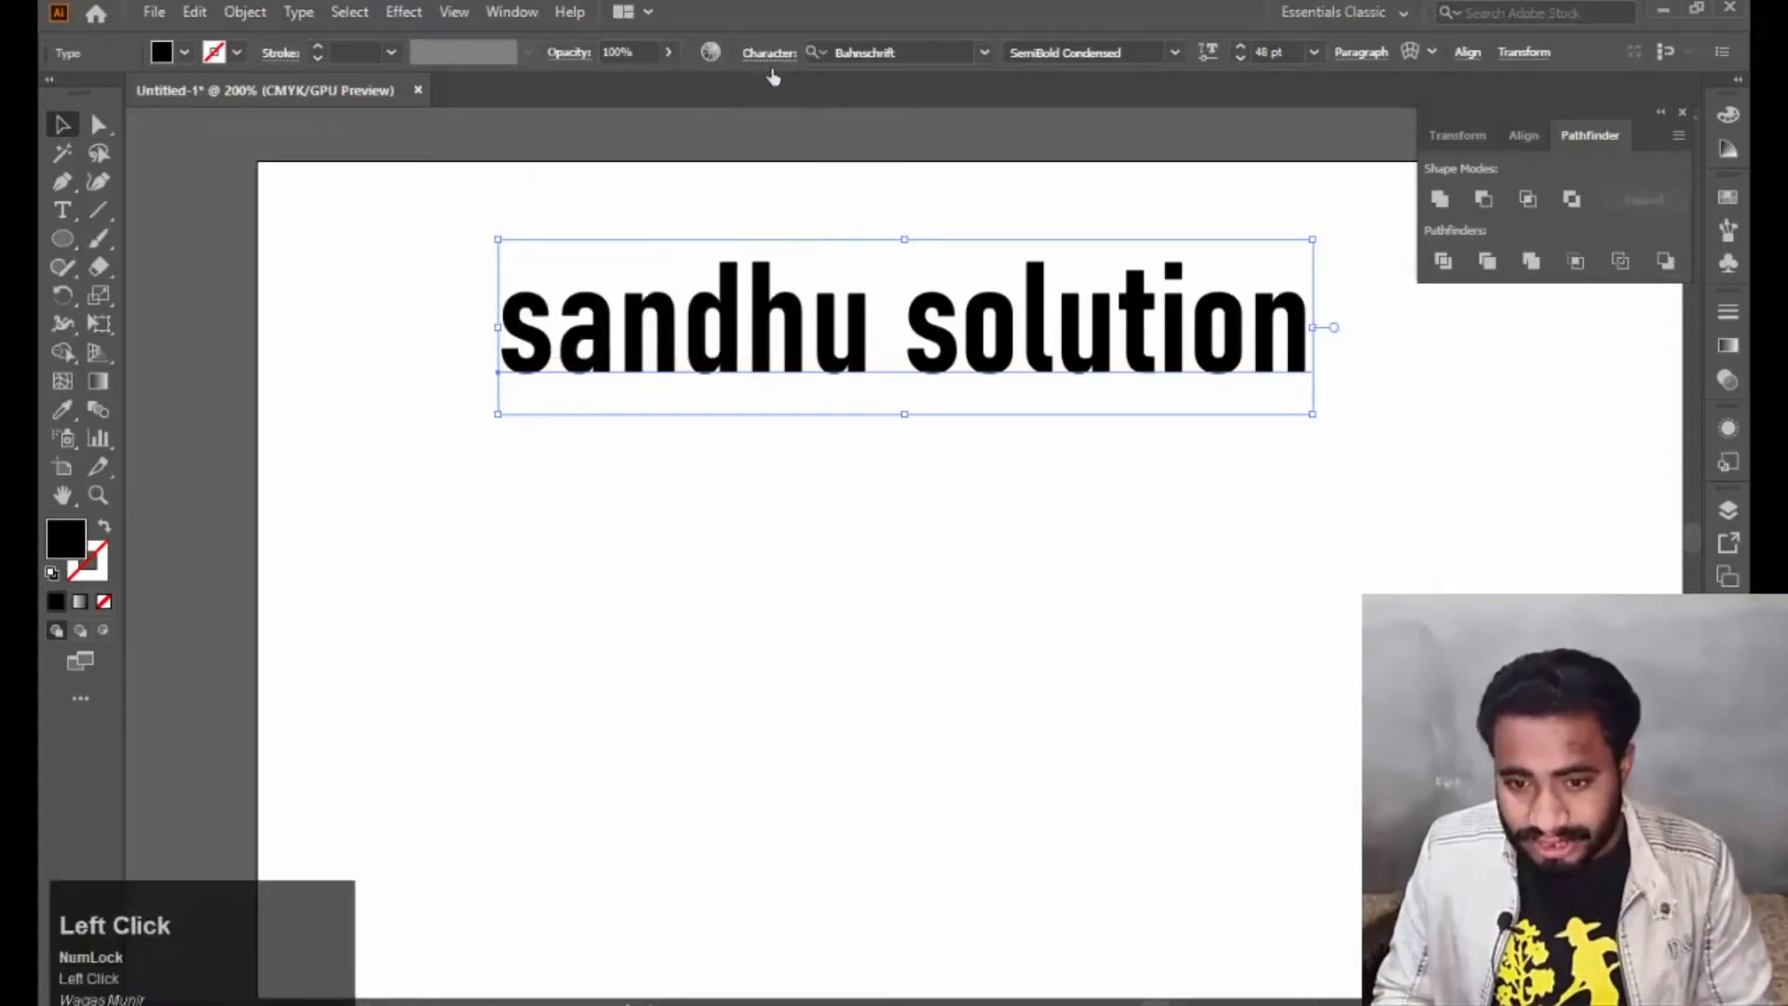
# Show the floating Character panel, place it below the Pathfinder panel and expand it to all its options.
pyautogui.click(514, 13)
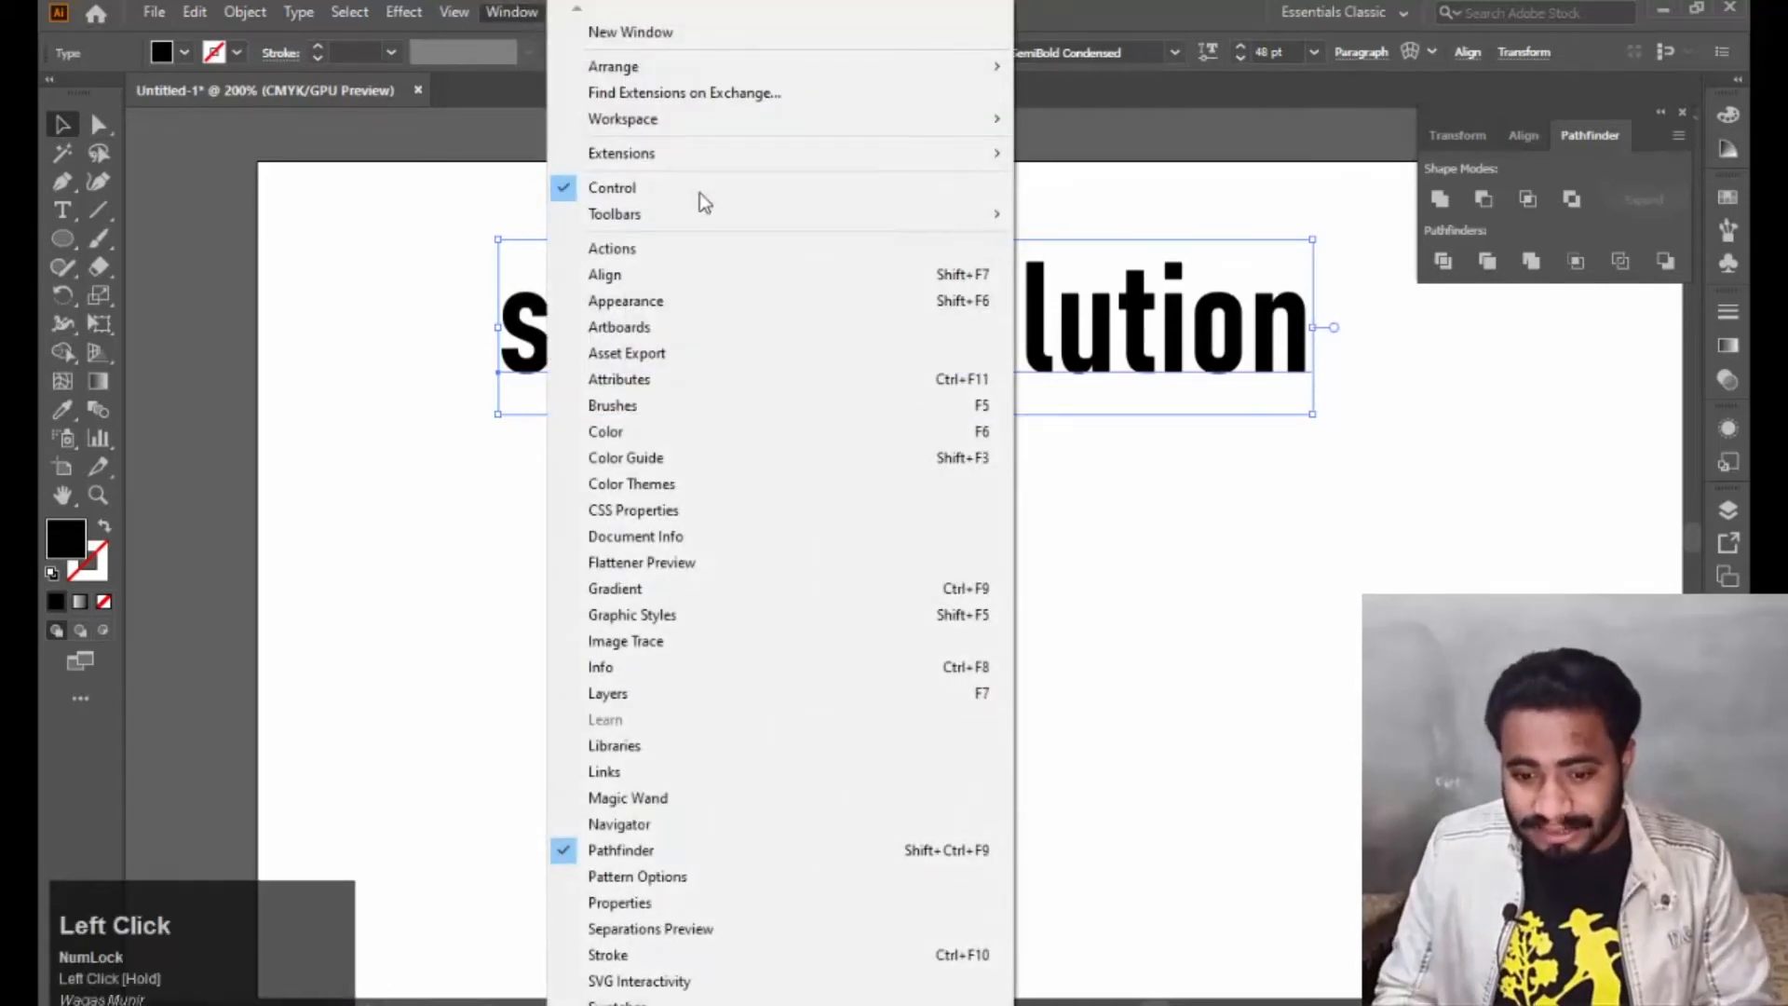
pyautogui.scroll(-1, 790, 442)
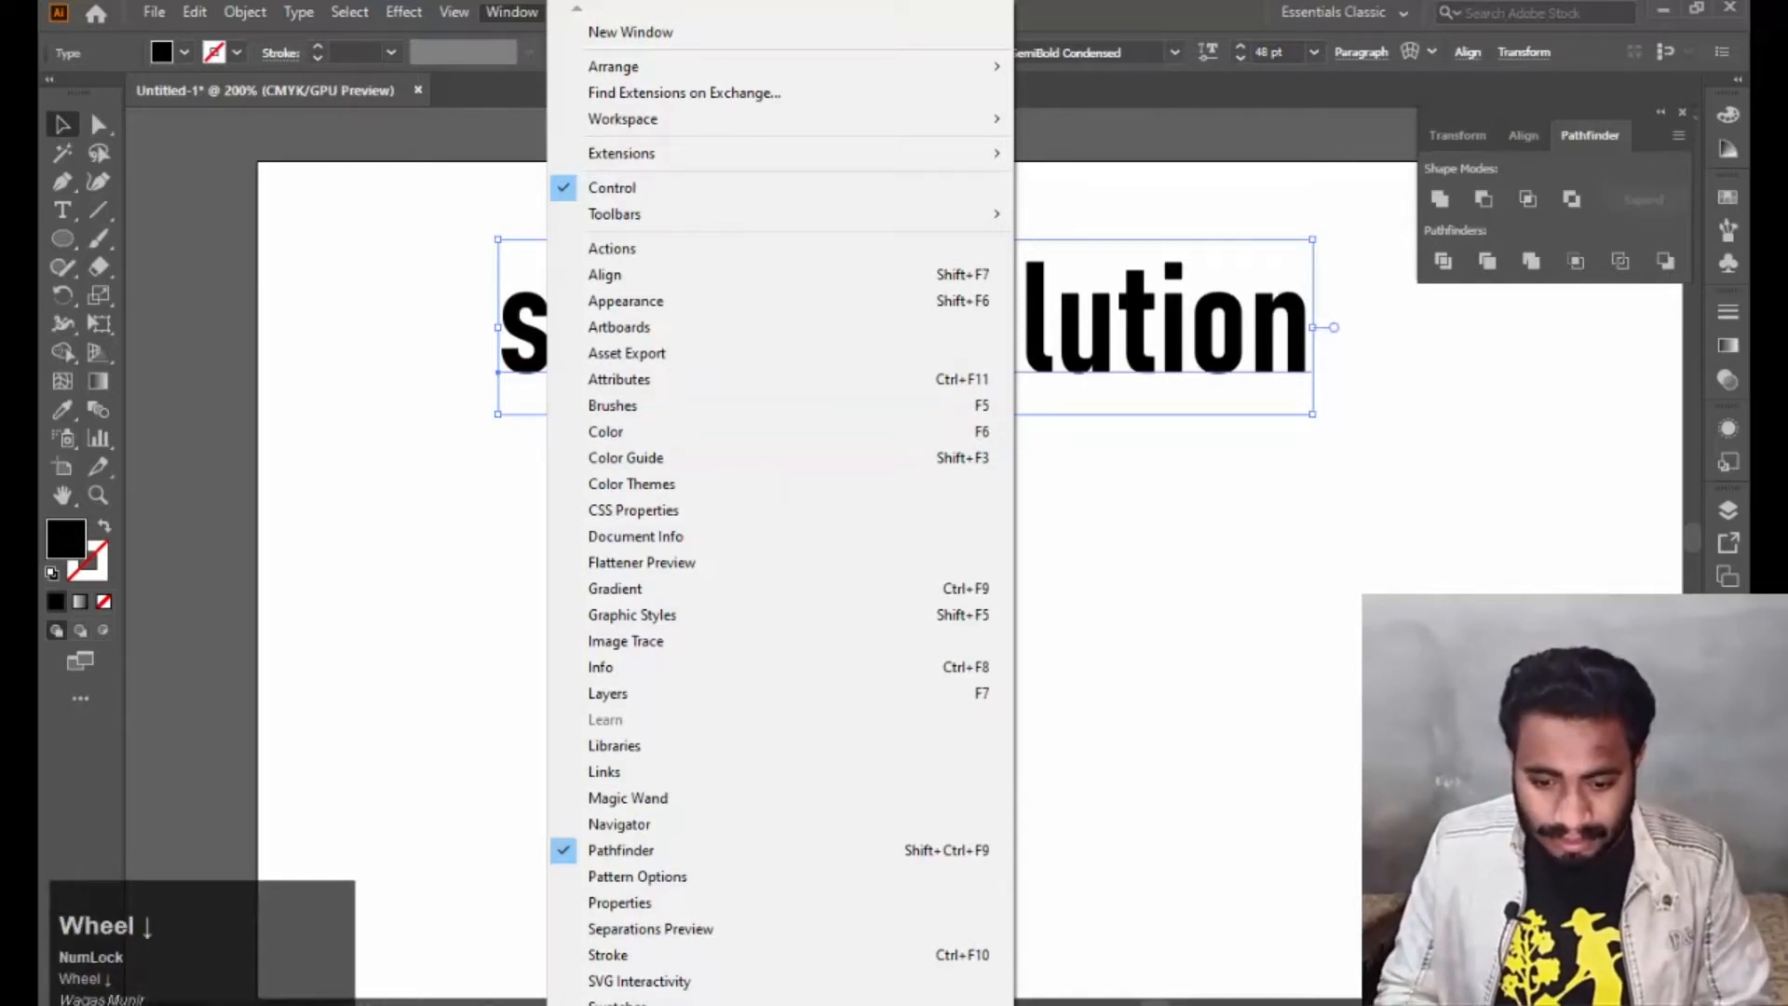
pyautogui.click(629, 1003)
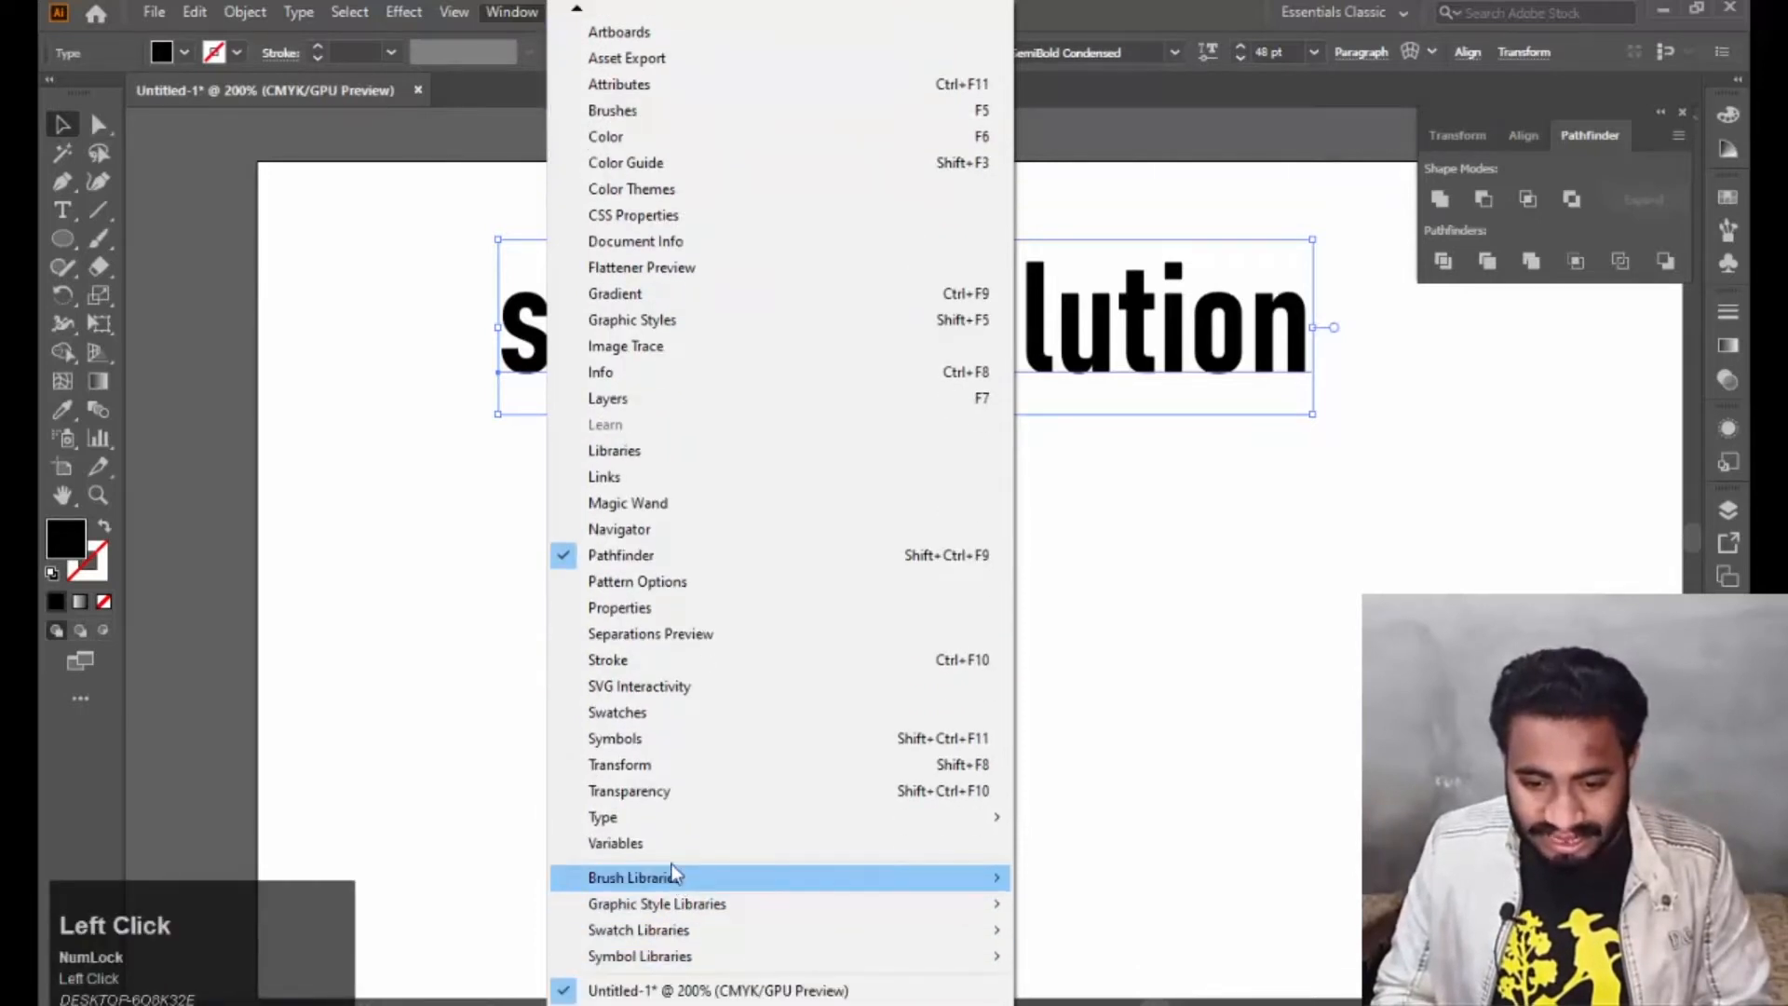
pyautogui.moveTo(674, 825)
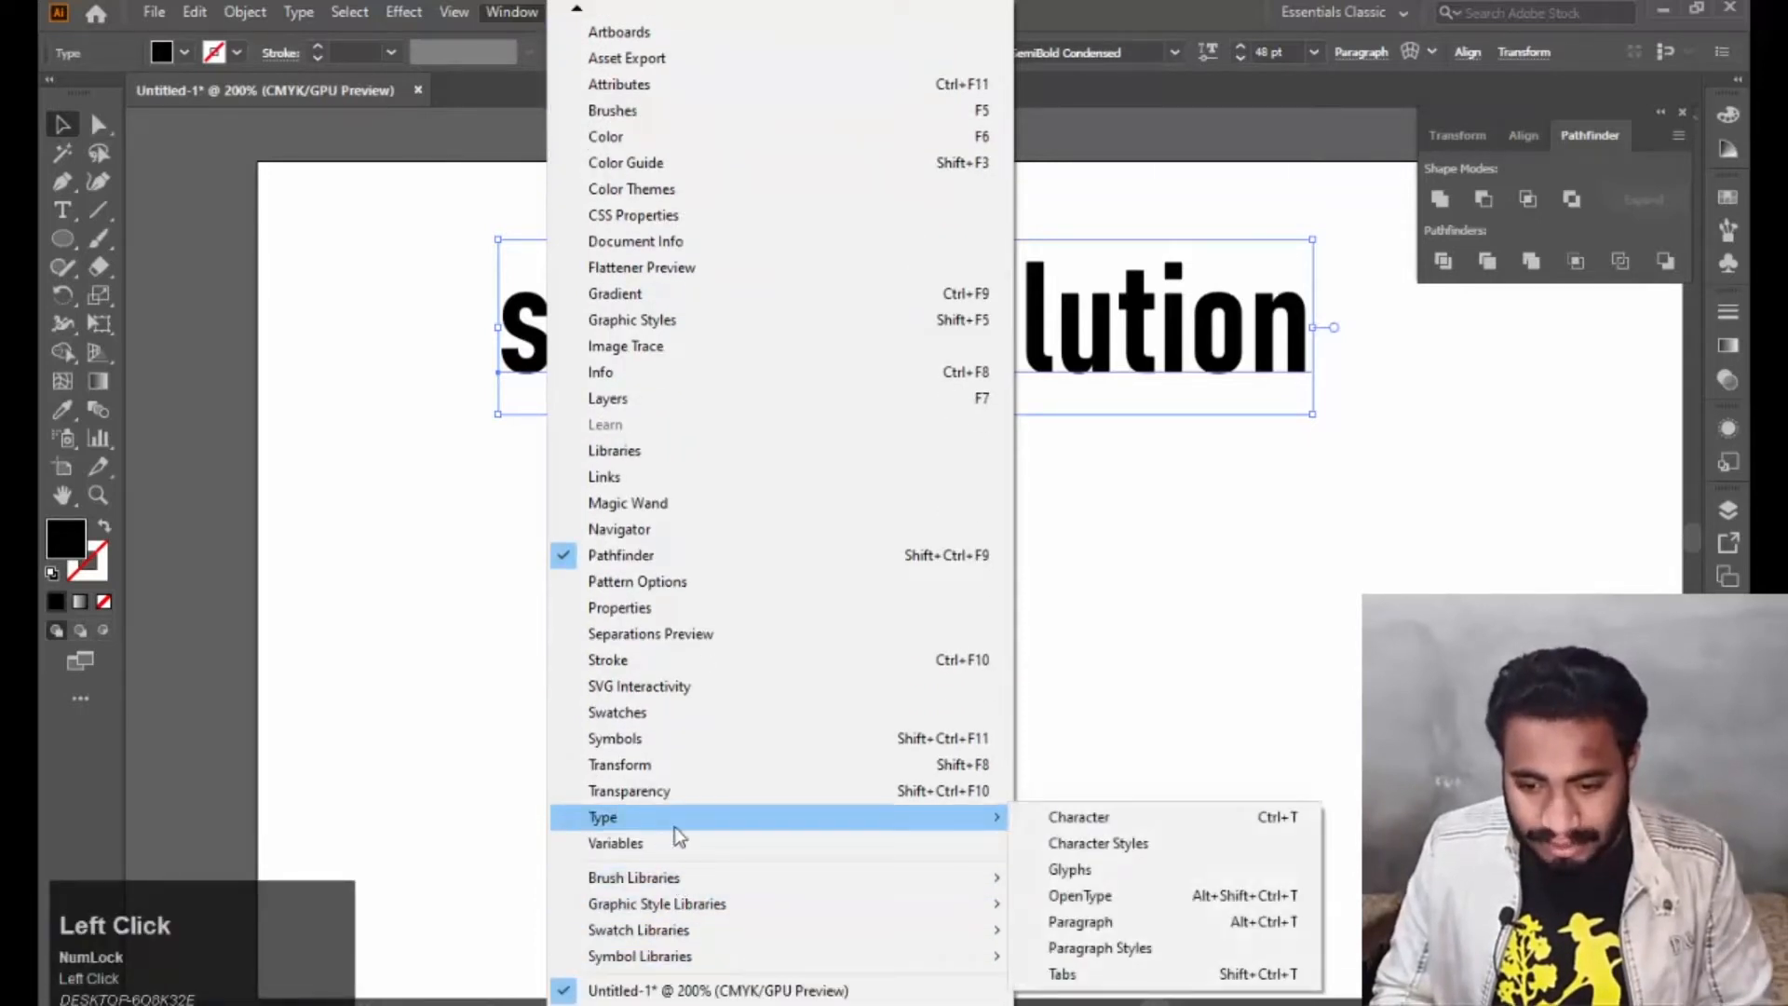
pyautogui.click(1115, 819)
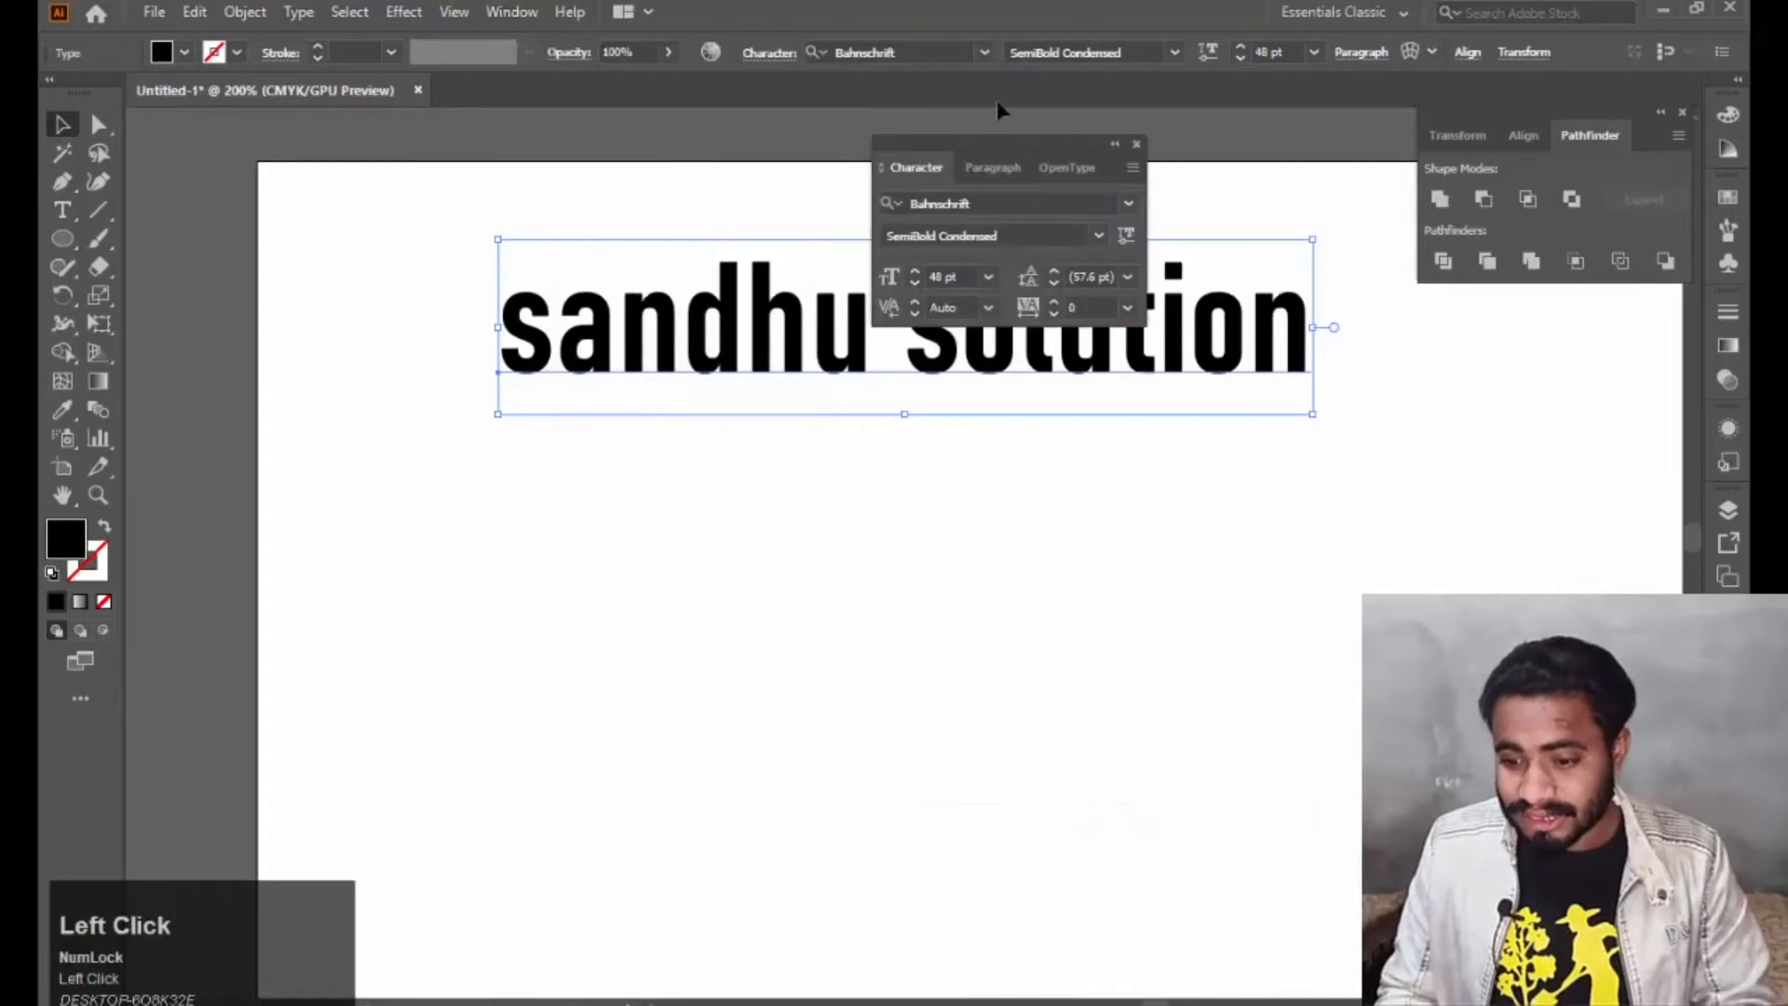
pyautogui.moveTo(993, 141); pyautogui.dragTo(1514, 363)
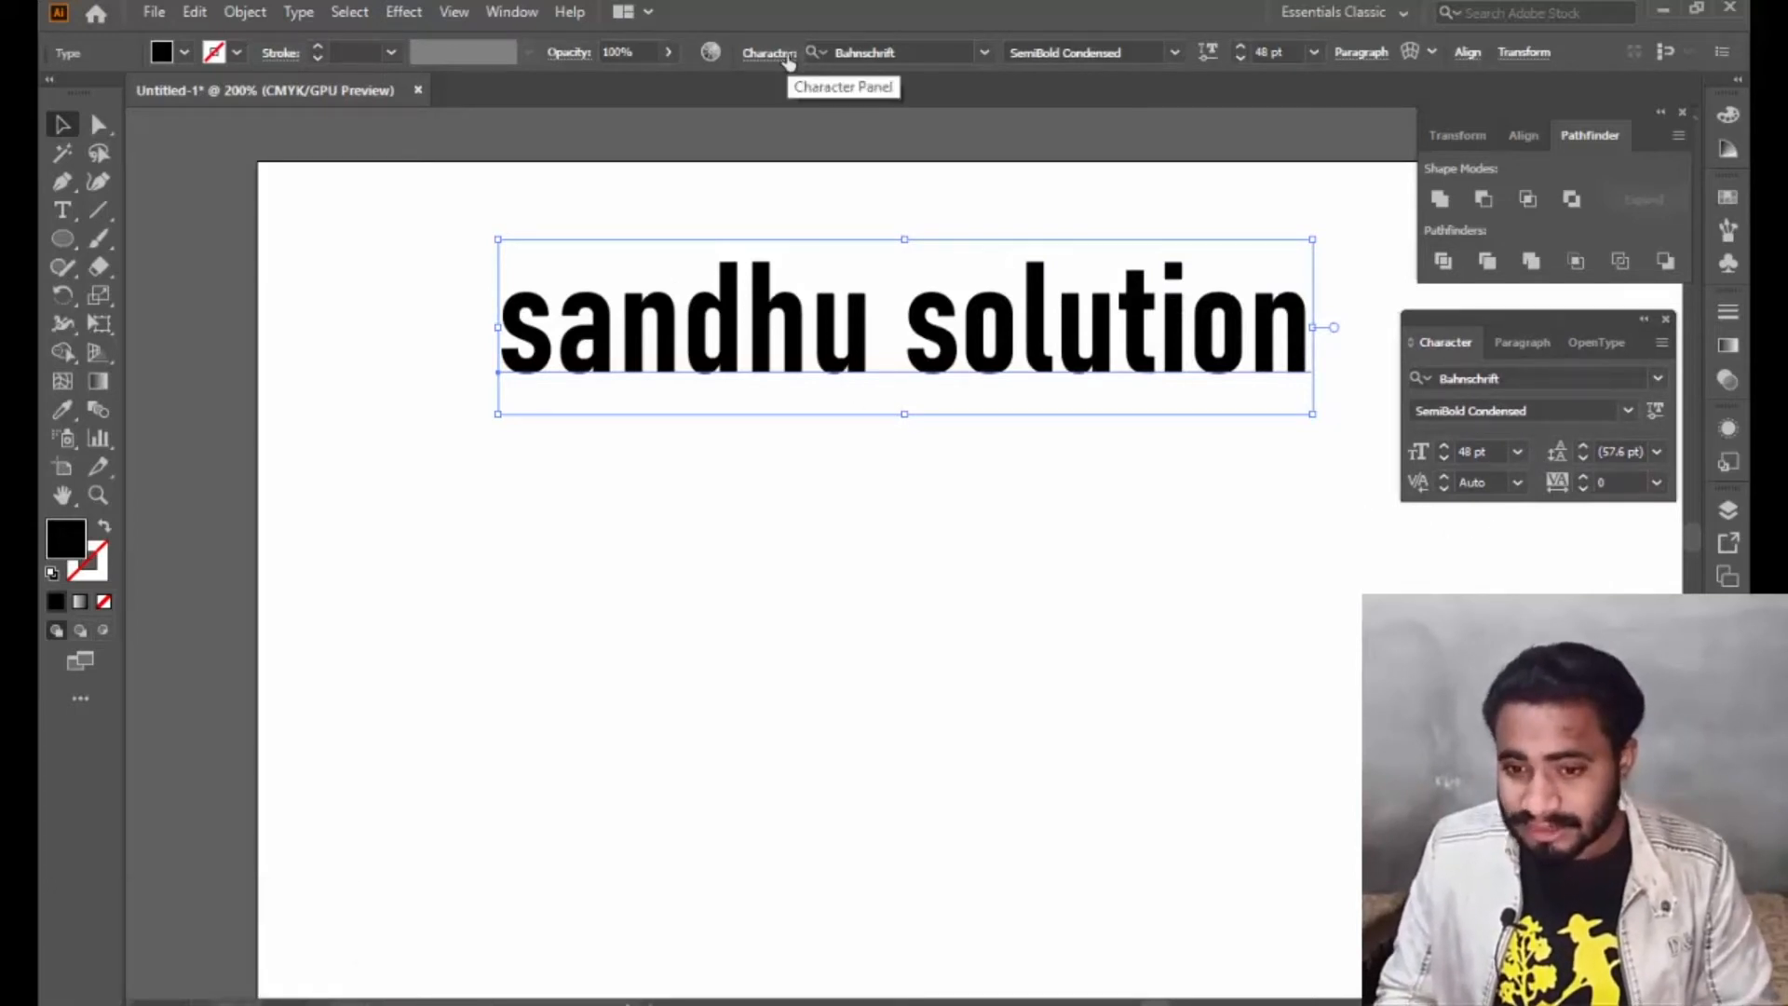
pyautogui.click(1660, 342)
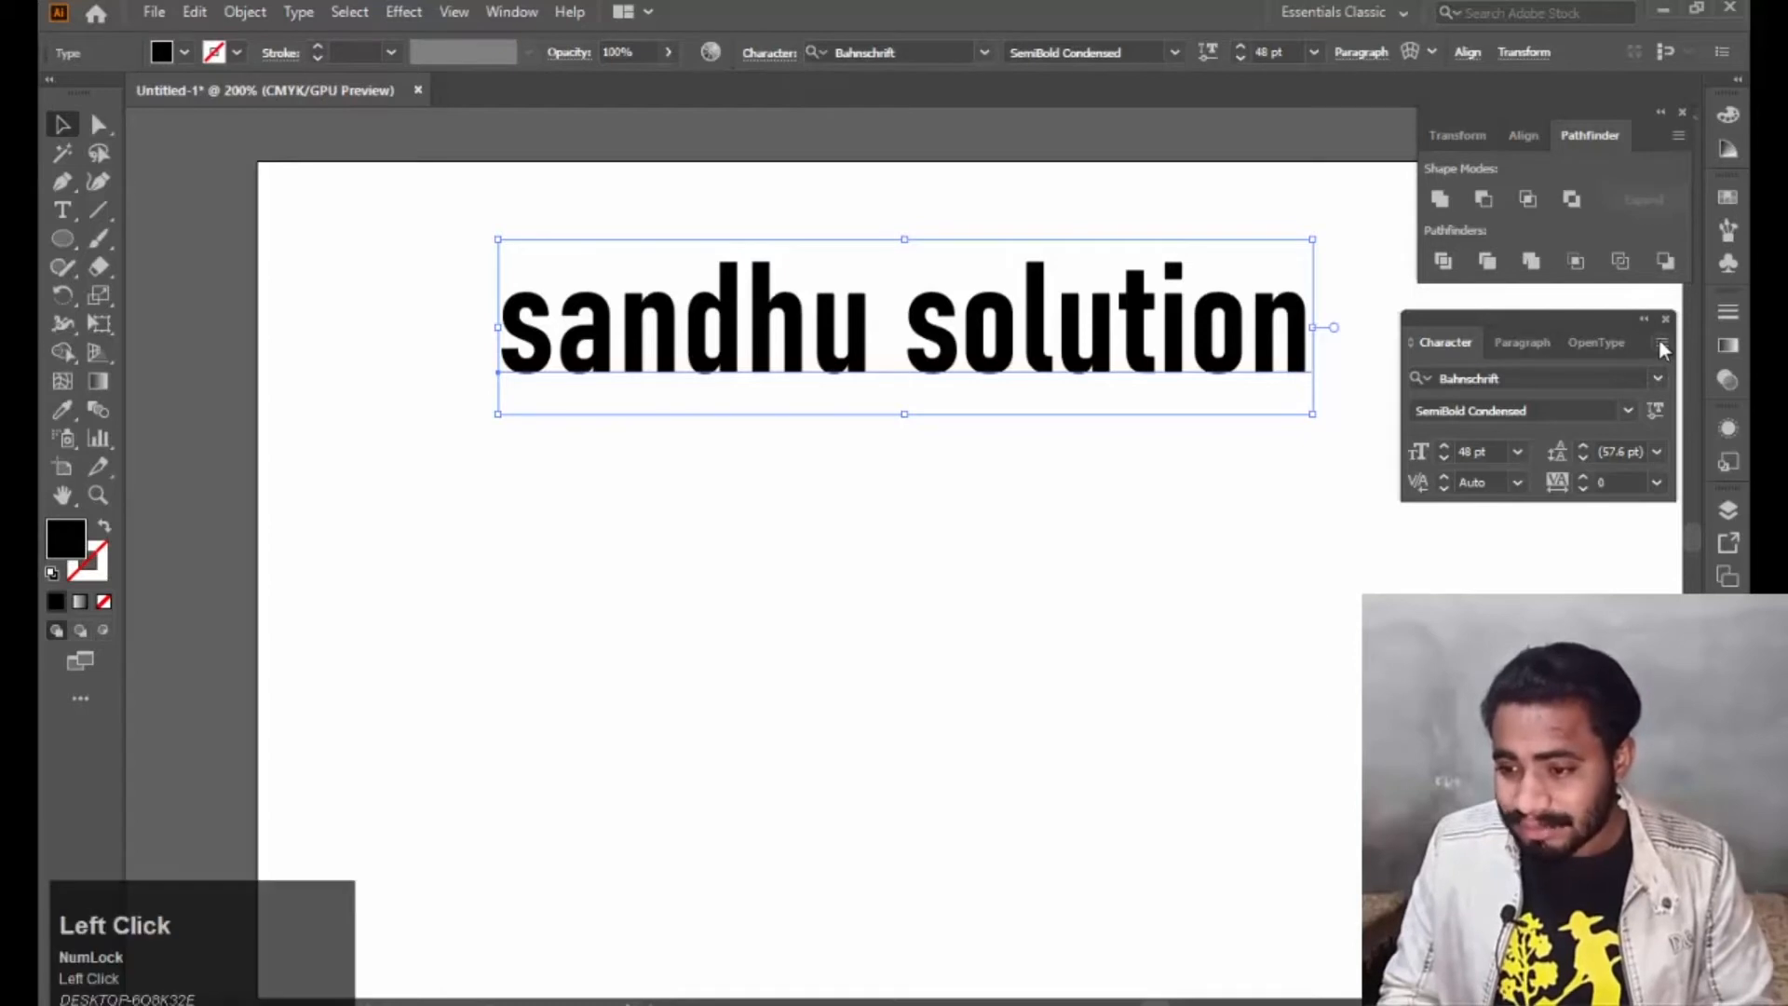
pyautogui.click(1473, 351)
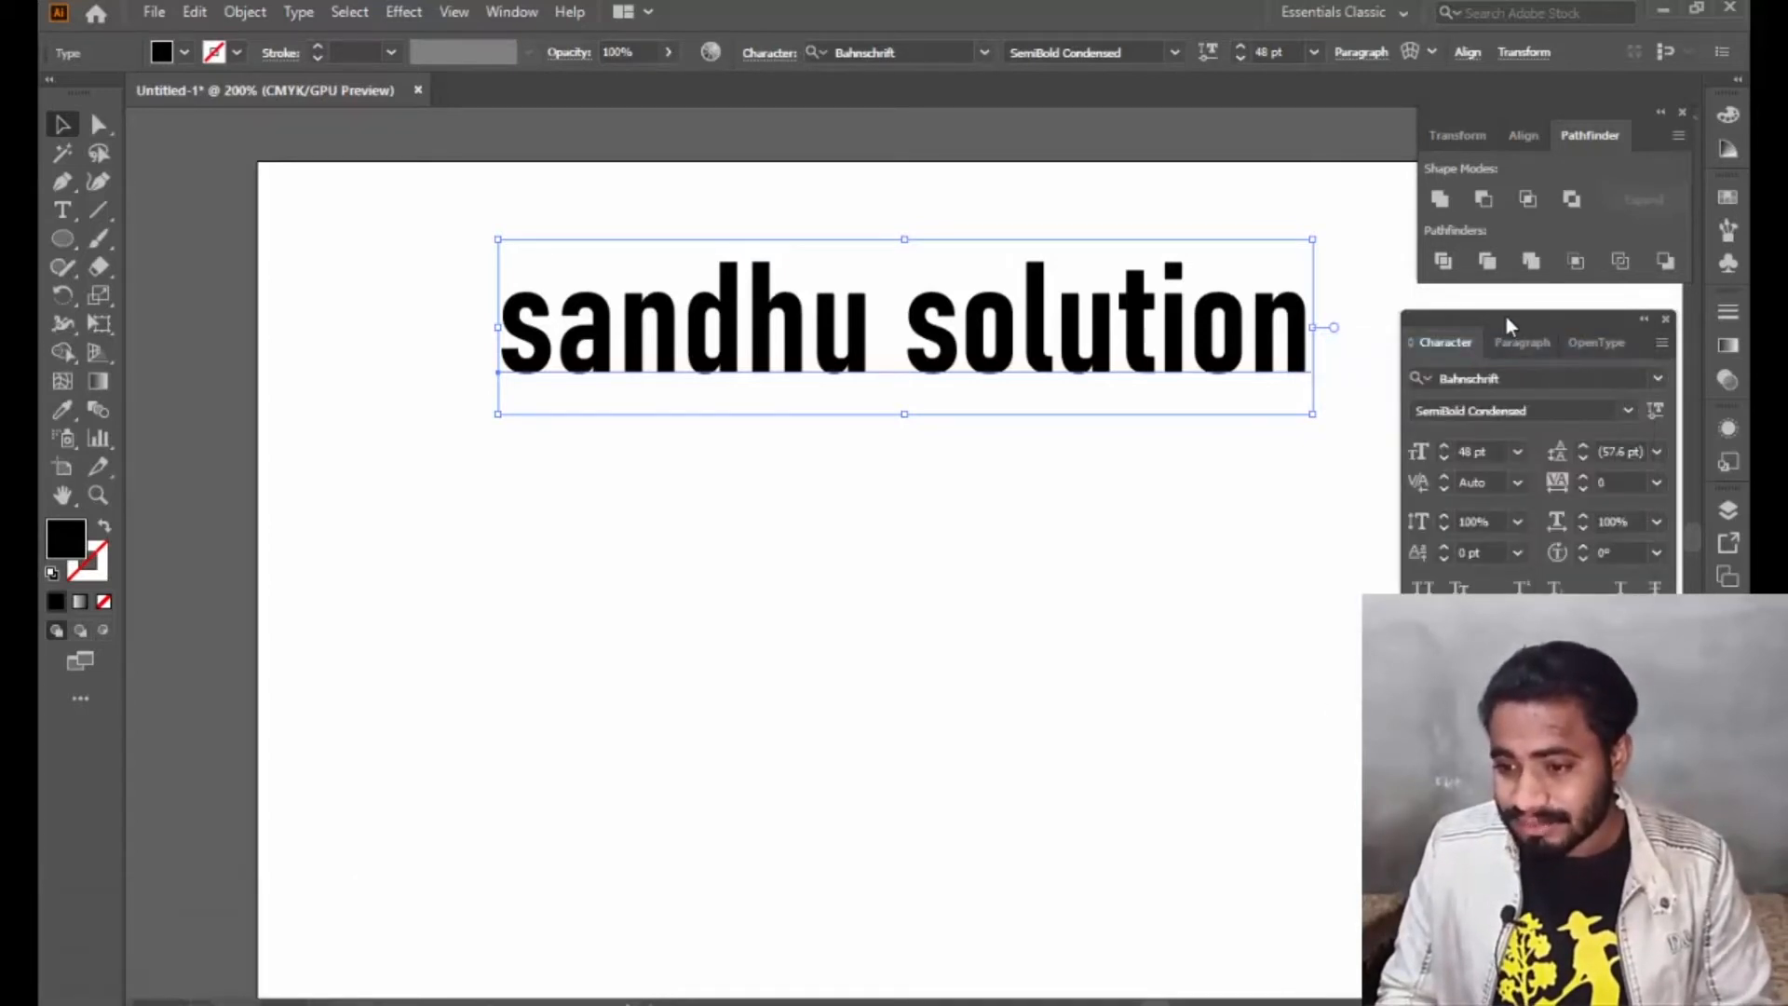
pyautogui.moveTo(1506, 316)
pyautogui.mouseDown()
pyautogui.moveTo(1490, 304)
pyautogui.moveTo(1504, 310)
pyautogui.mouseUp()
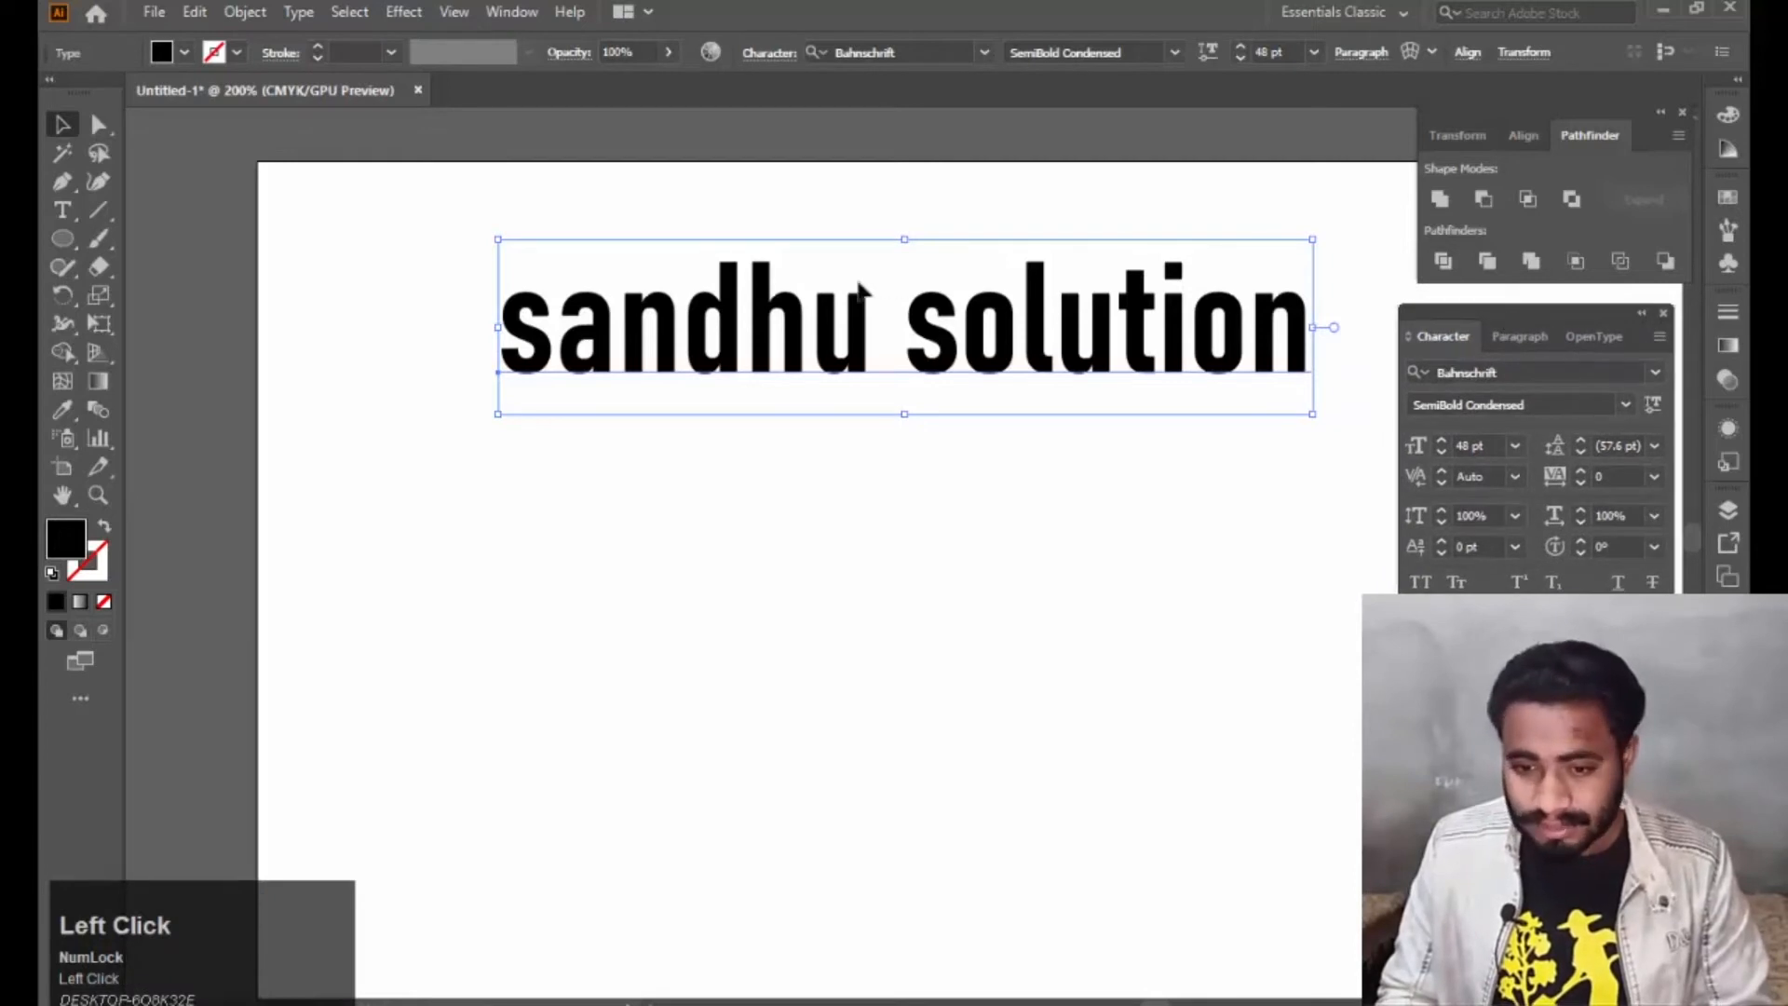
# Change the text's font to Minion Variable Concept in the Regular style, and reposition the text near the artboard's left edge.
pyautogui.moveTo(880, 293); pyautogui.dragTo(767, 479)
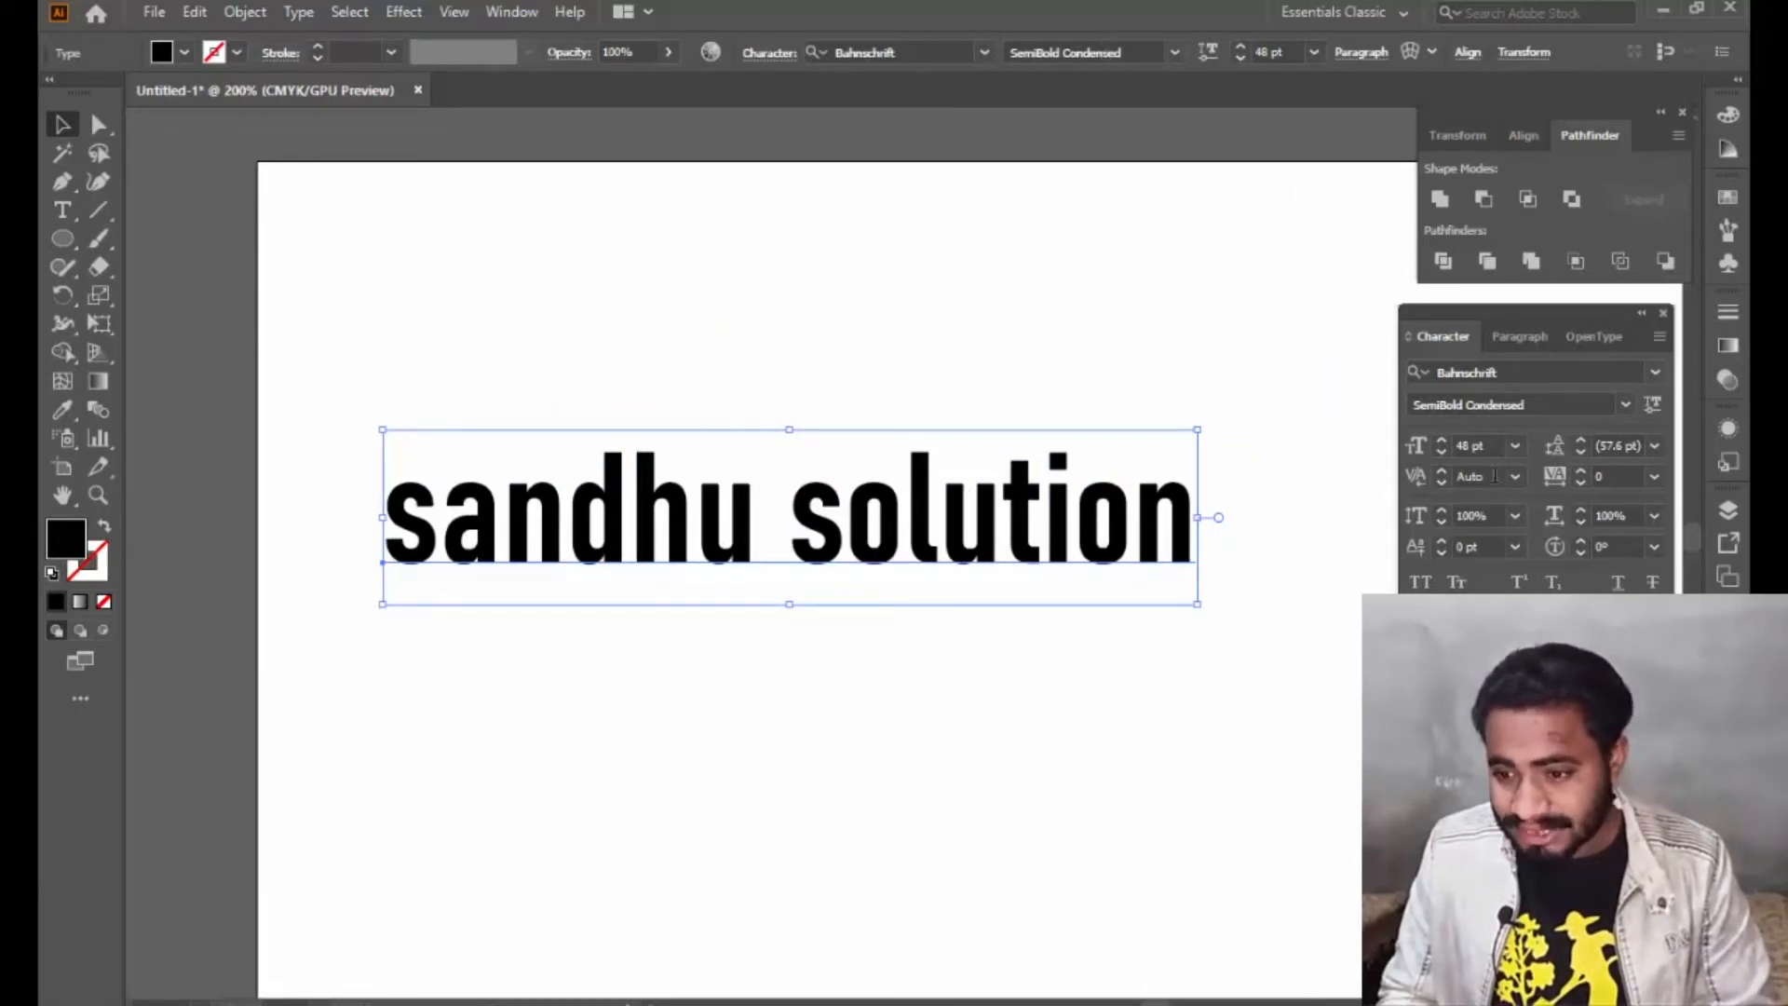
pyautogui.click(1661, 372)
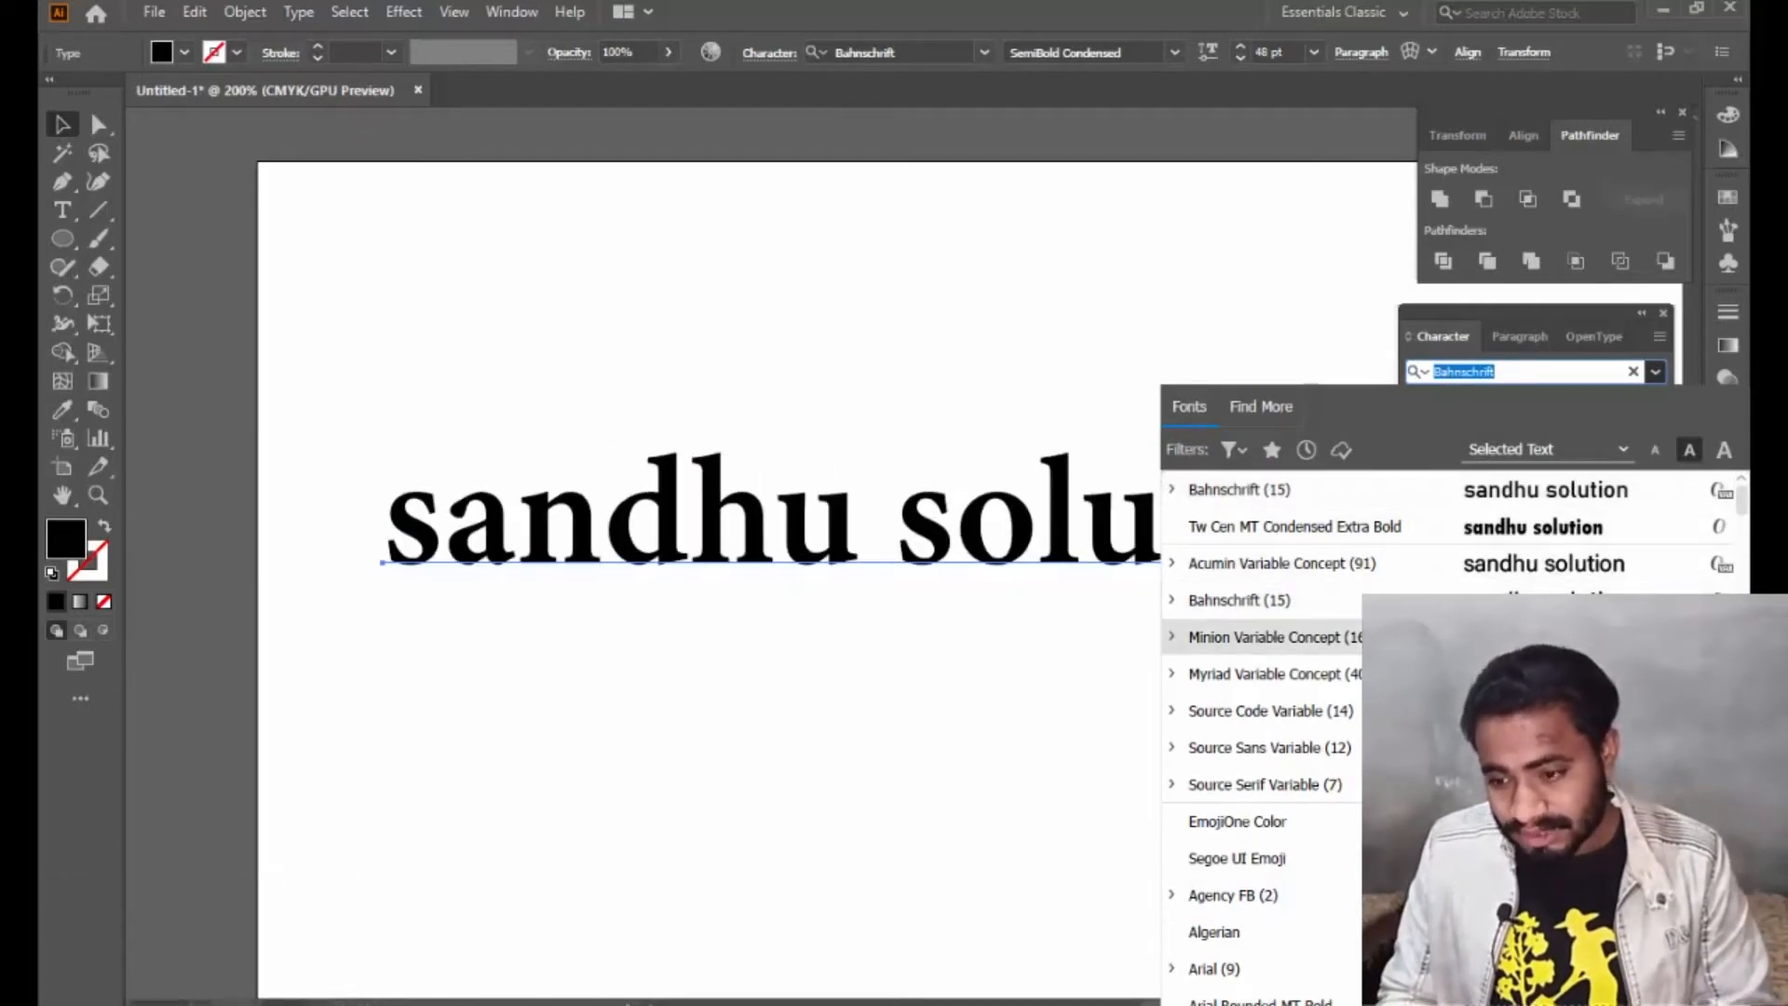
pyautogui.click(1266, 636)
pyautogui.moveTo(942, 486); pyautogui.dragTo(824, 424)
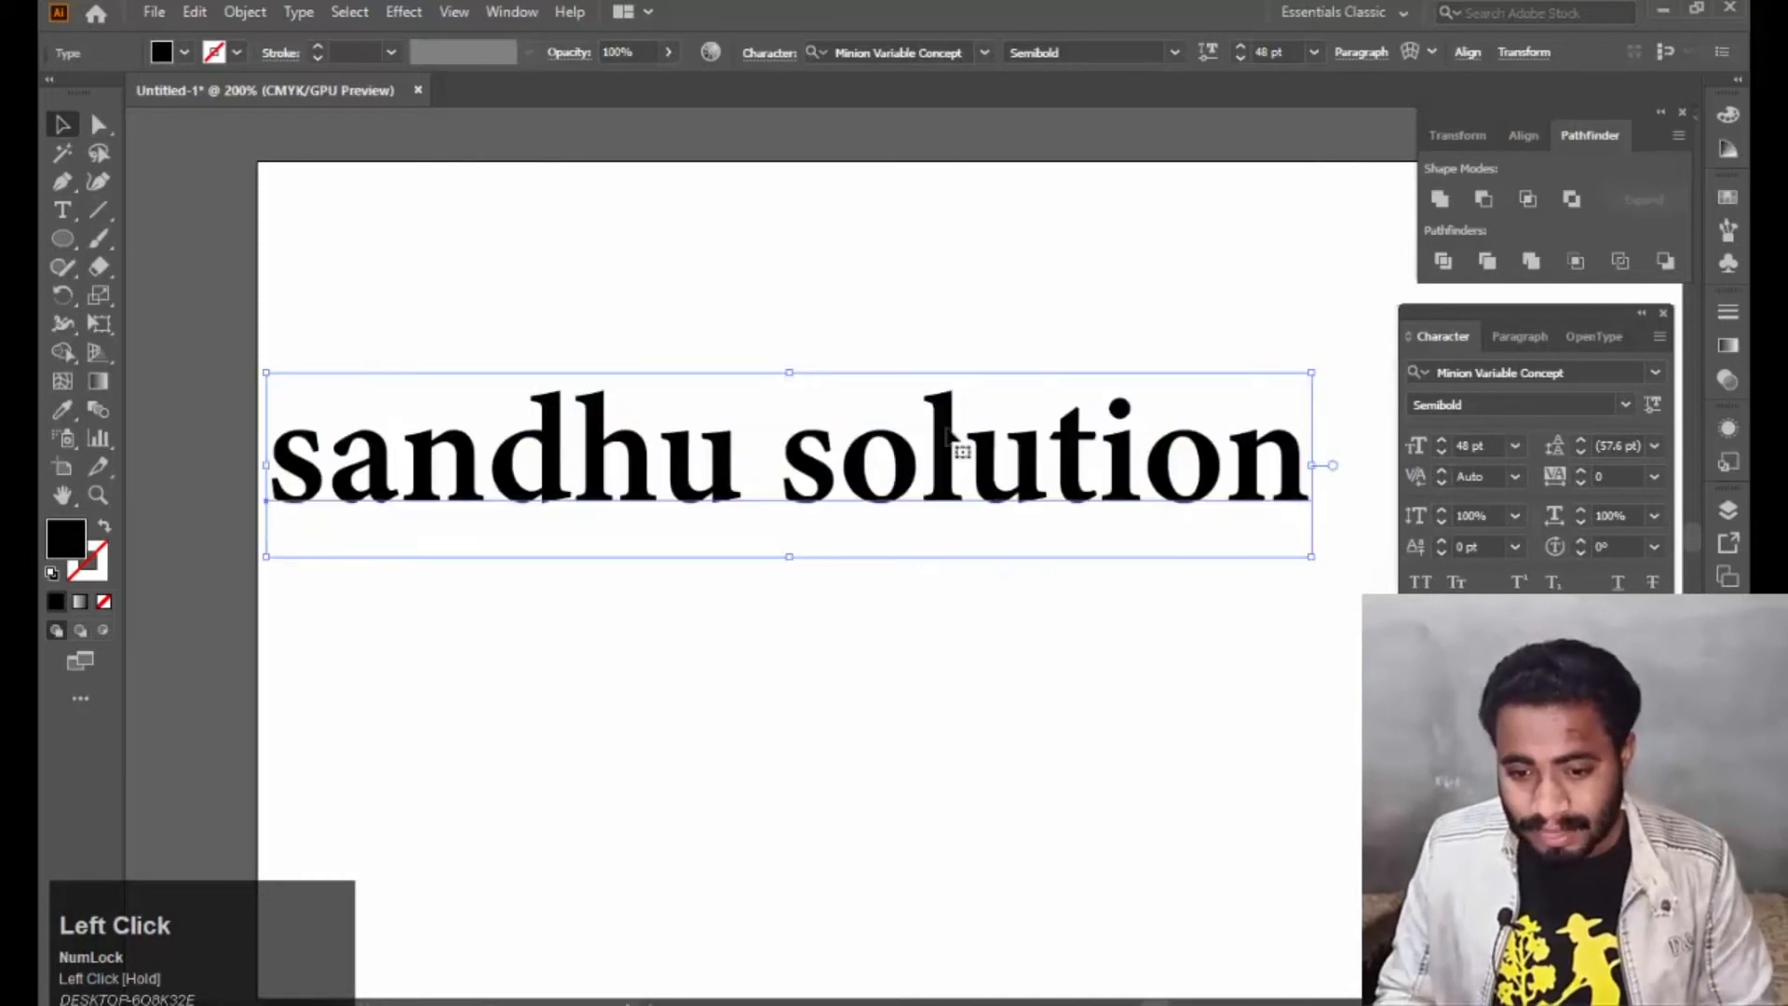
pyautogui.click(1623, 407)
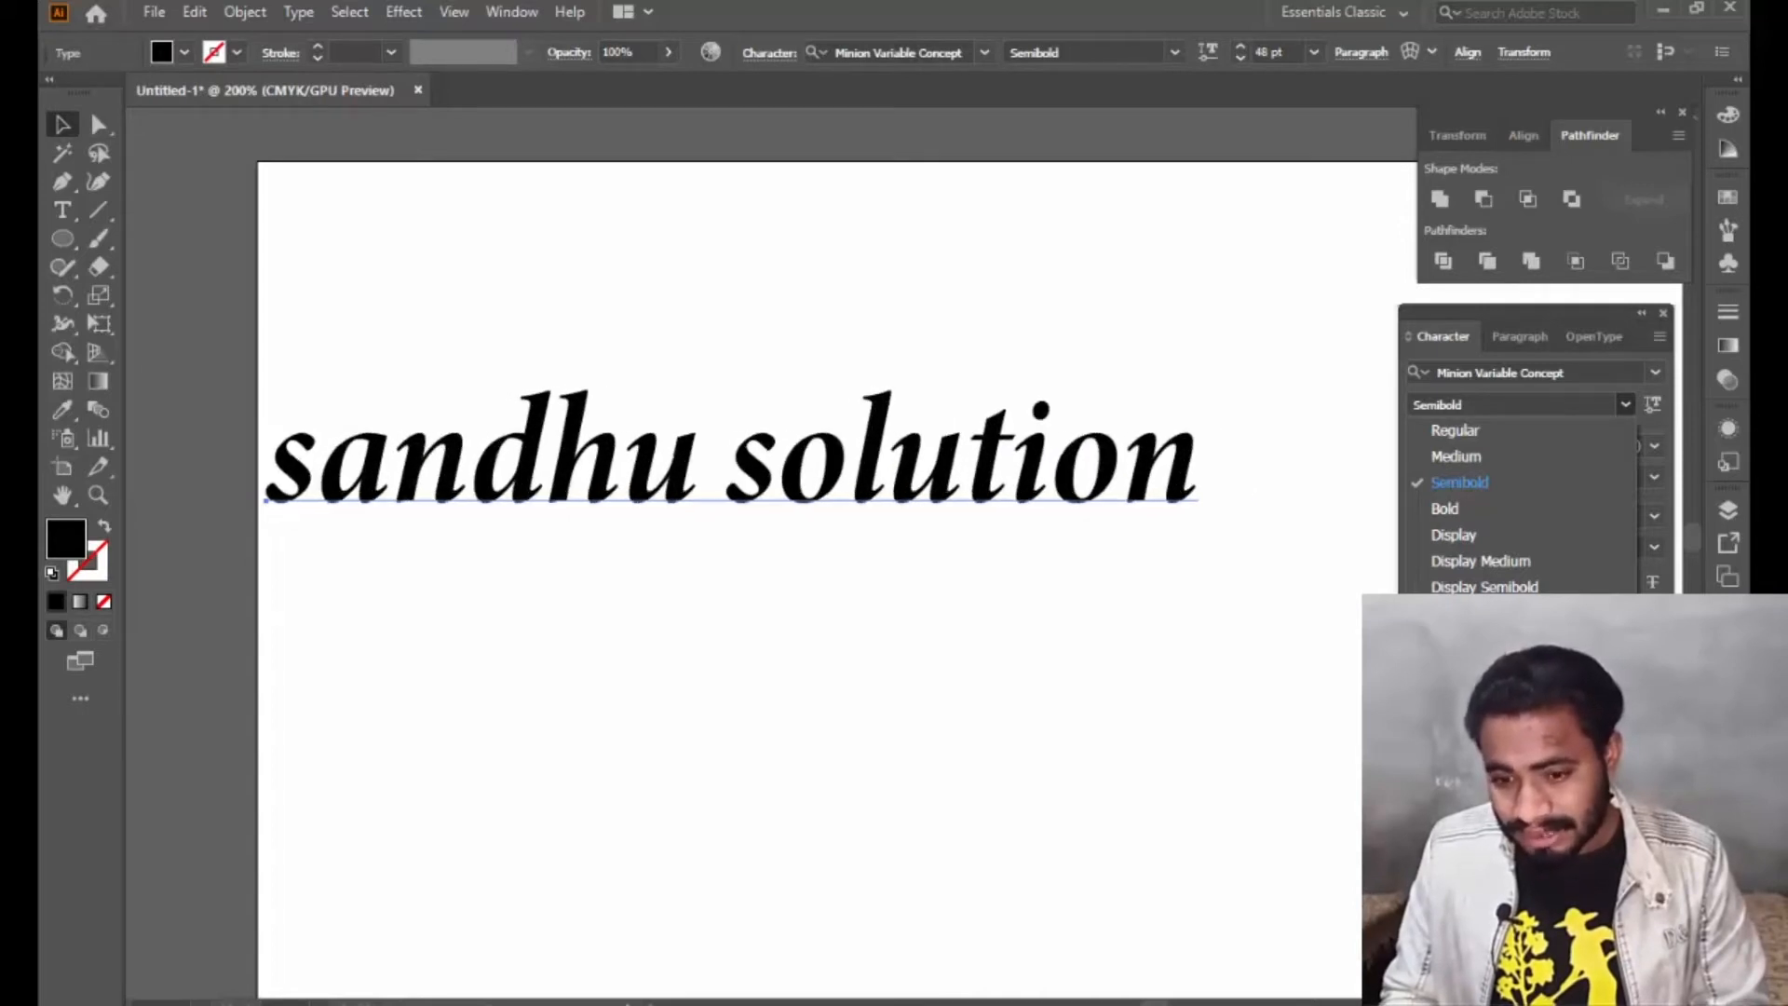
pyautogui.click(1454, 433)
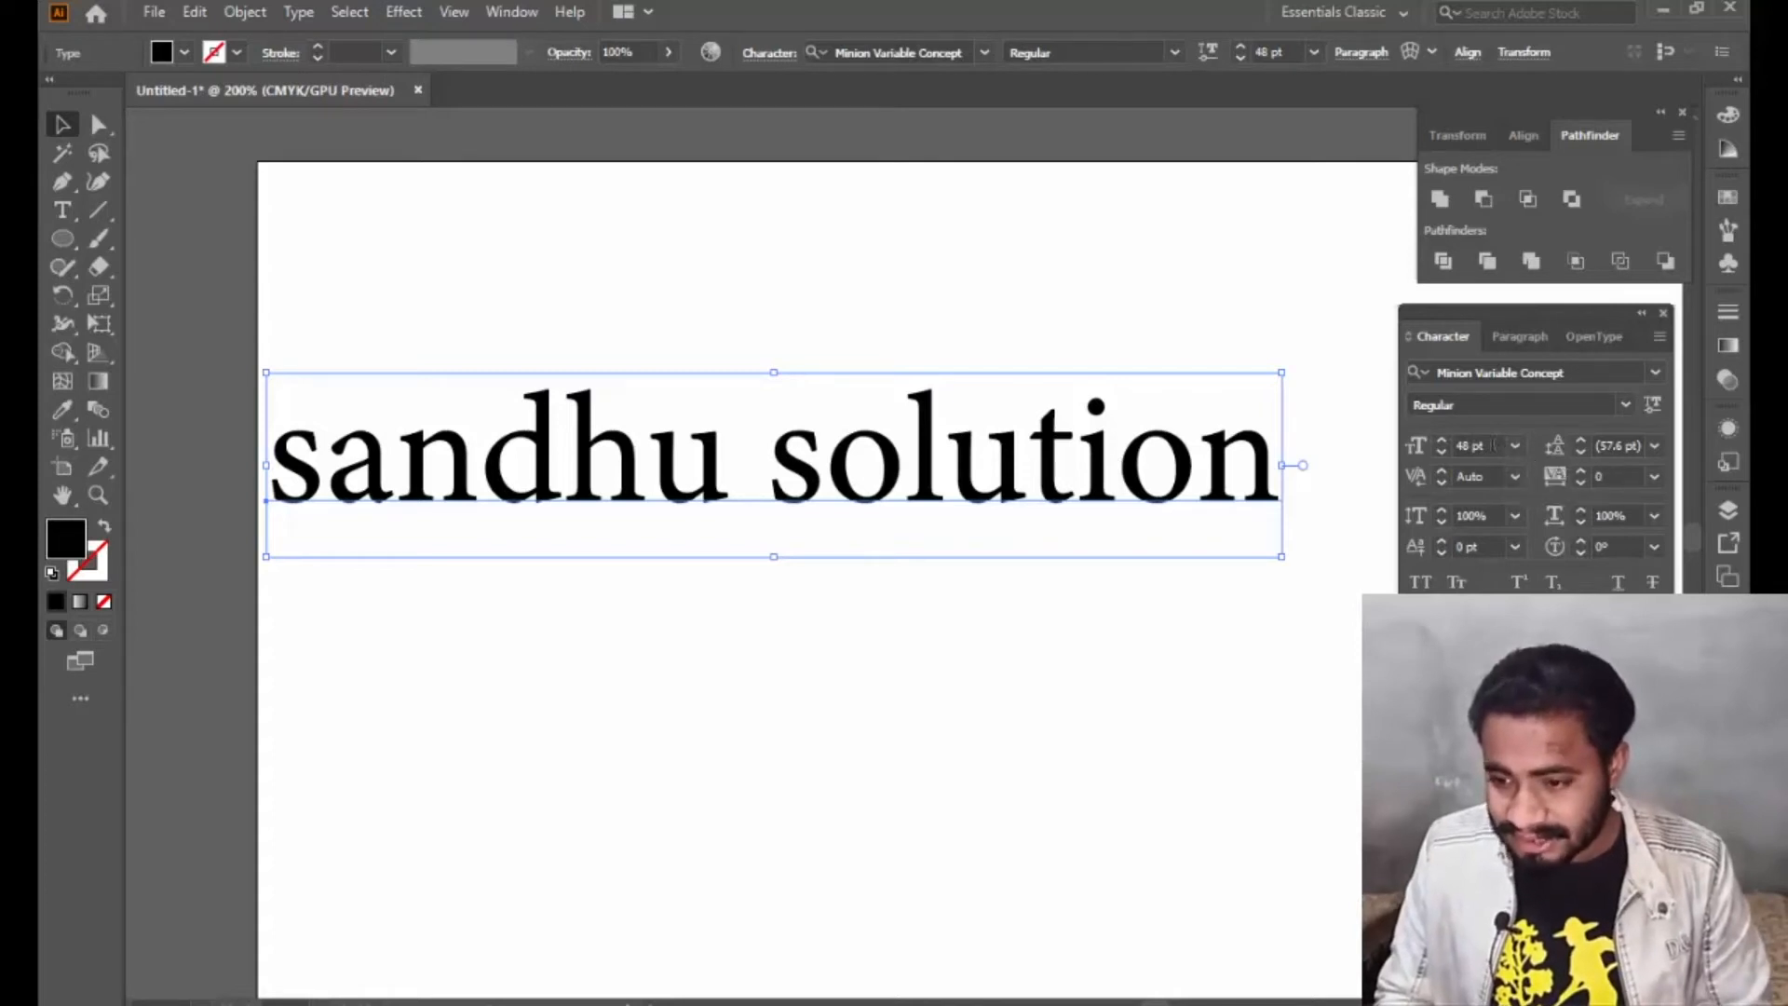
# Adjust the font size of the "sandhu solution" text up and down in small increments, ending at 52 pt.
pyautogui.click(1441, 438)
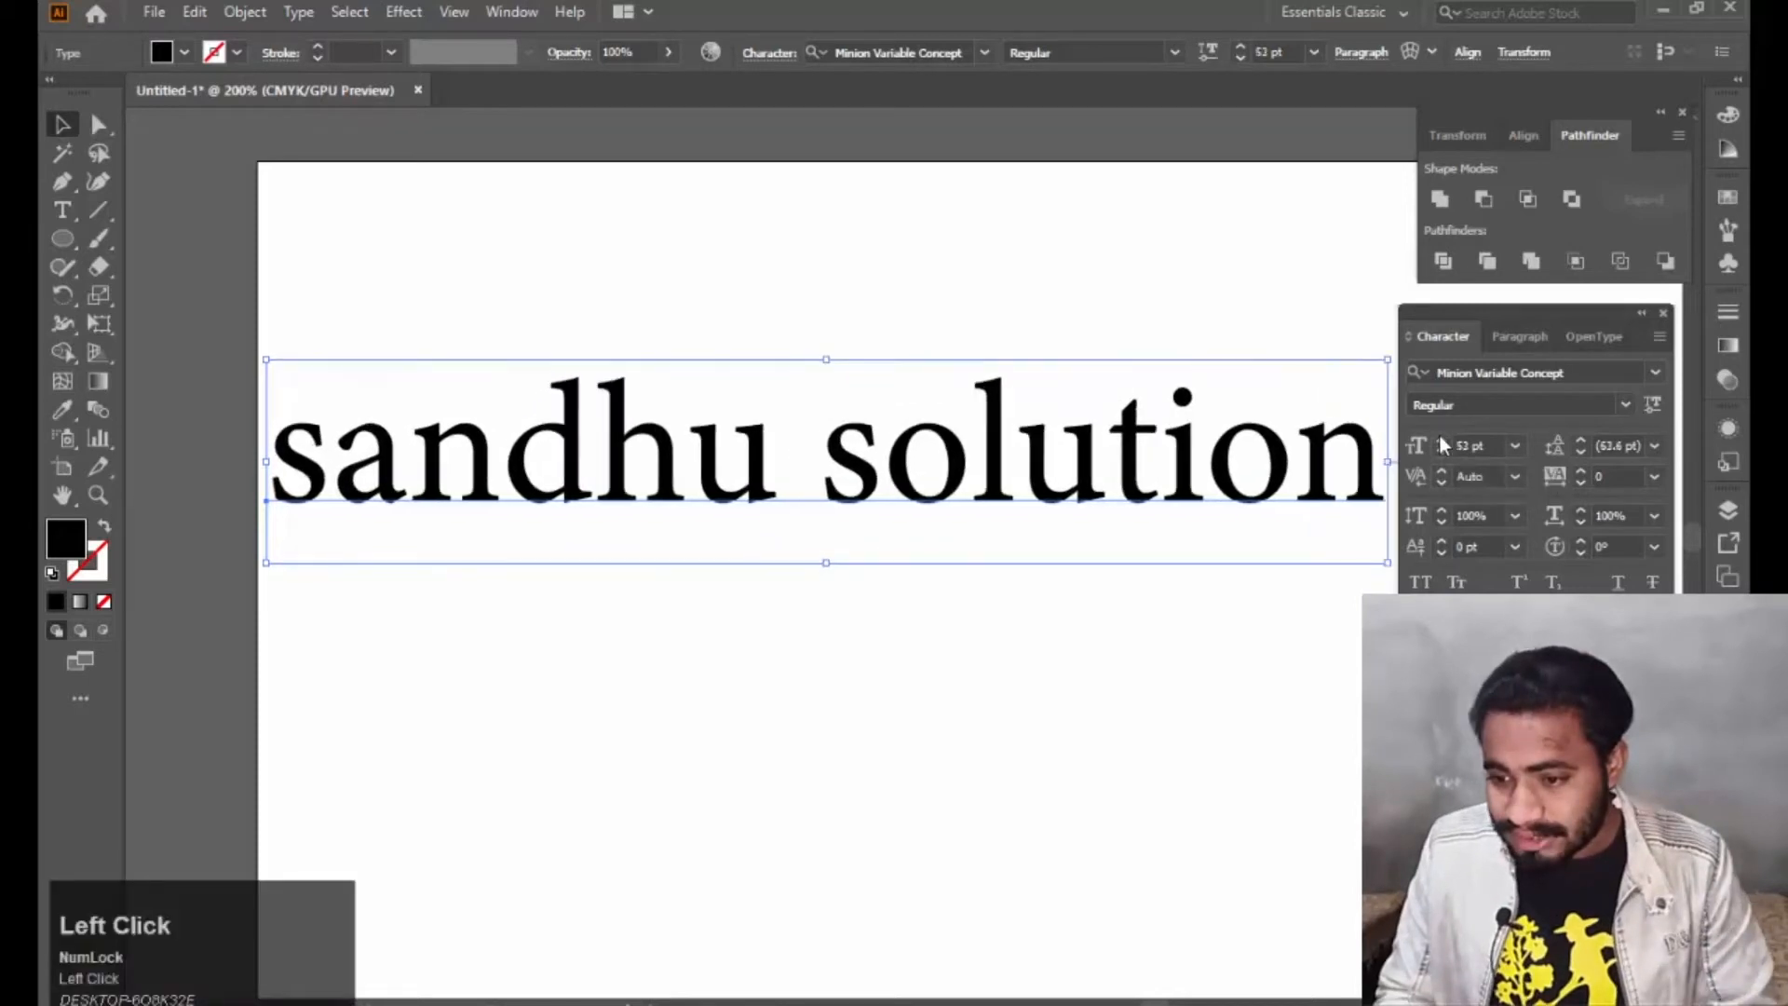
pyautogui.click(1440, 438)
pyautogui.click(1440, 438)
pyautogui.click(1441, 437)
pyautogui.click(1440, 455)
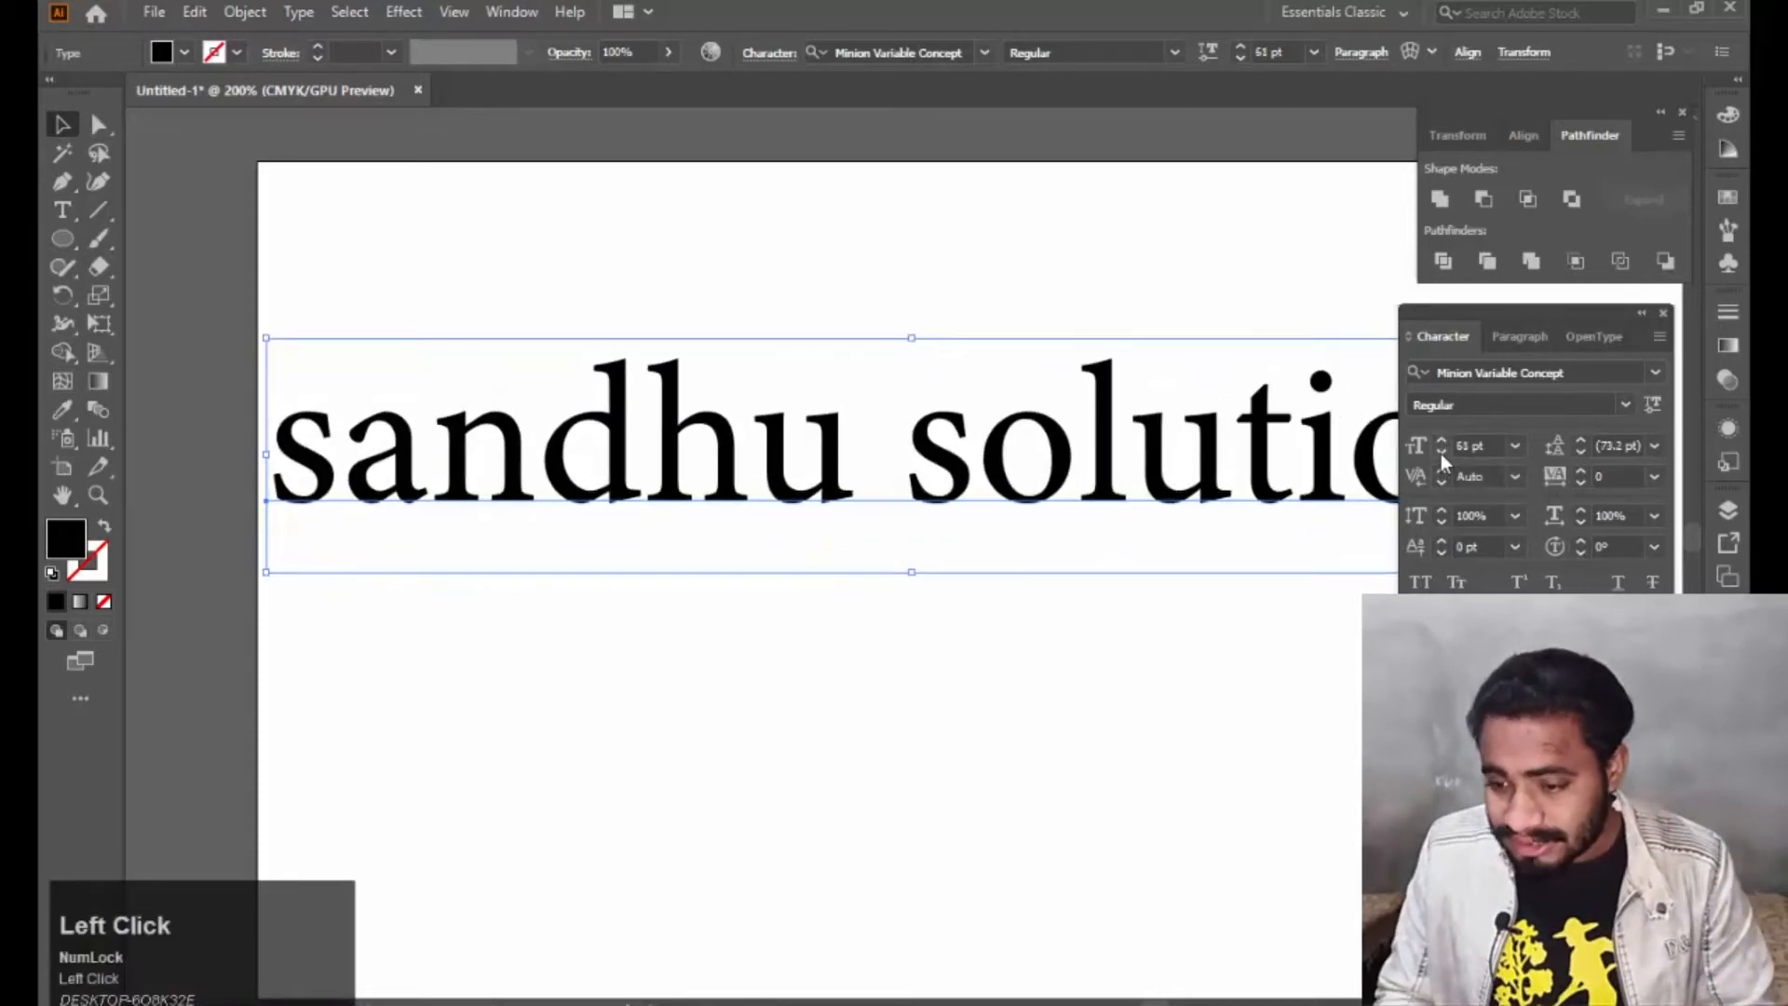
pyautogui.click(1439, 455)
pyautogui.click(1440, 455)
pyautogui.click(1439, 454)
pyautogui.click(1439, 454)
pyautogui.click(1440, 454)
pyautogui.click(1440, 455)
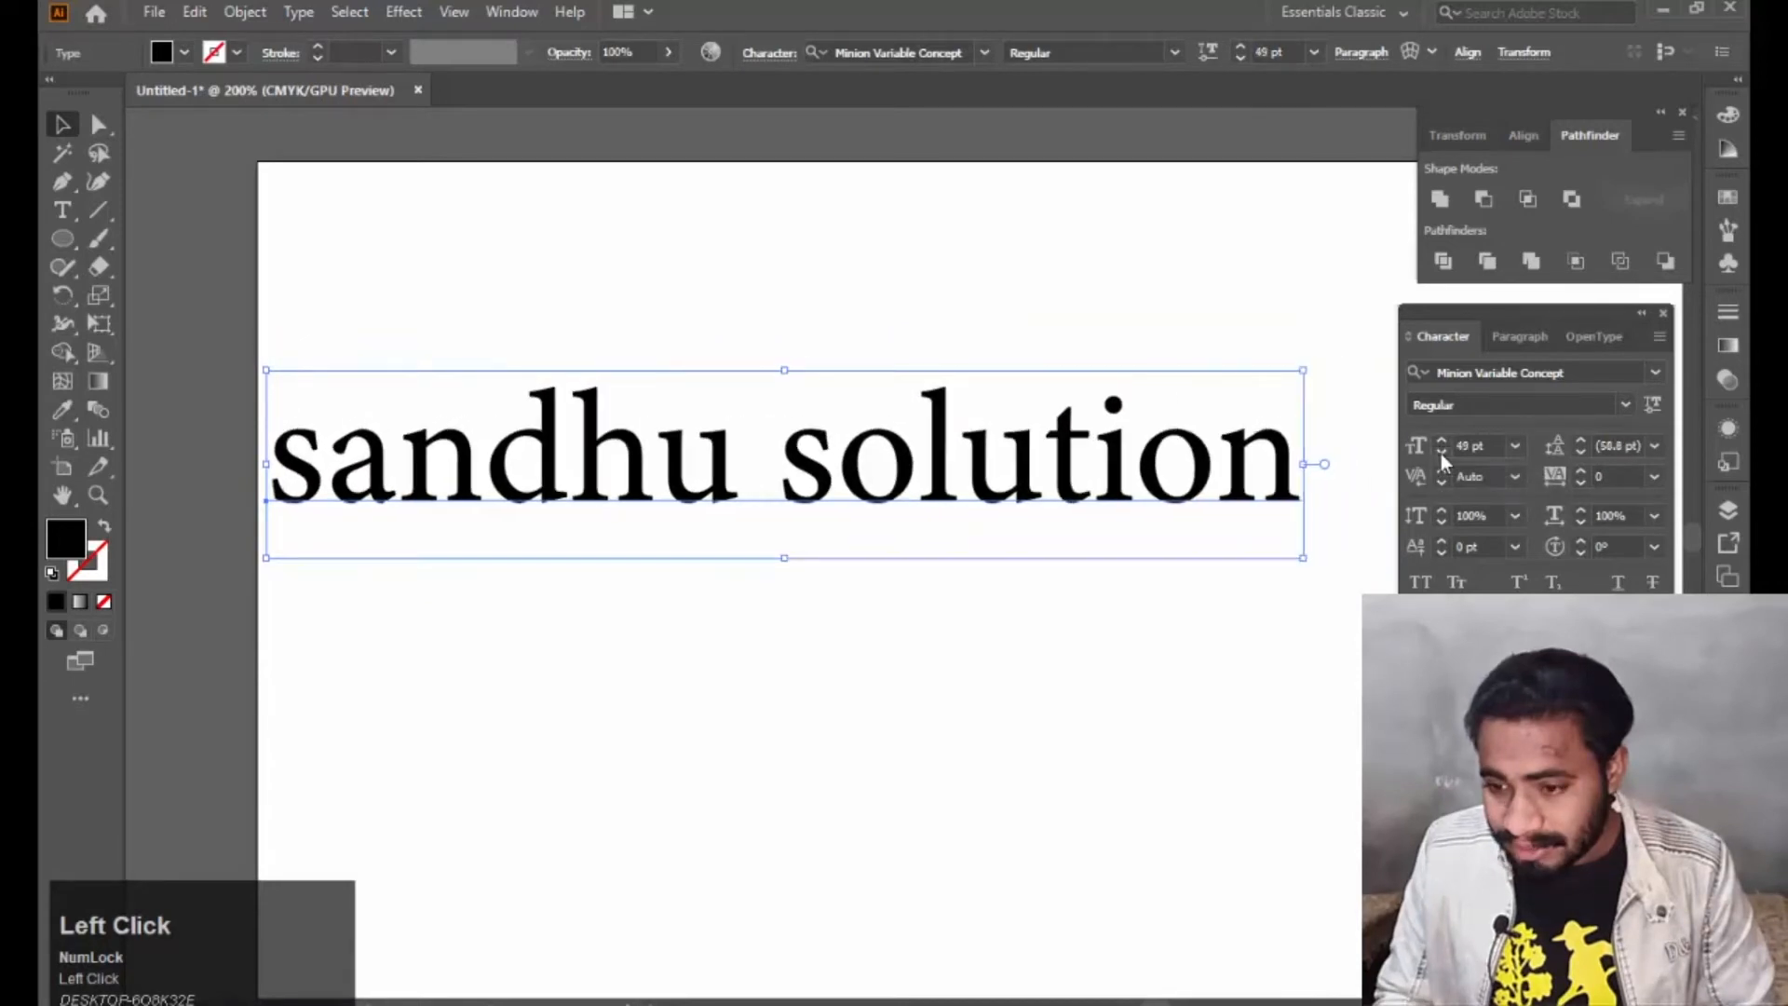
pyautogui.click(1440, 455)
pyautogui.click(1439, 455)
pyautogui.click(1440, 454)
pyautogui.click(1440, 438)
pyautogui.click(1440, 437)
pyautogui.click(1441, 437)
pyautogui.click(1440, 437)
pyautogui.click(1440, 437)
pyautogui.click(1440, 438)
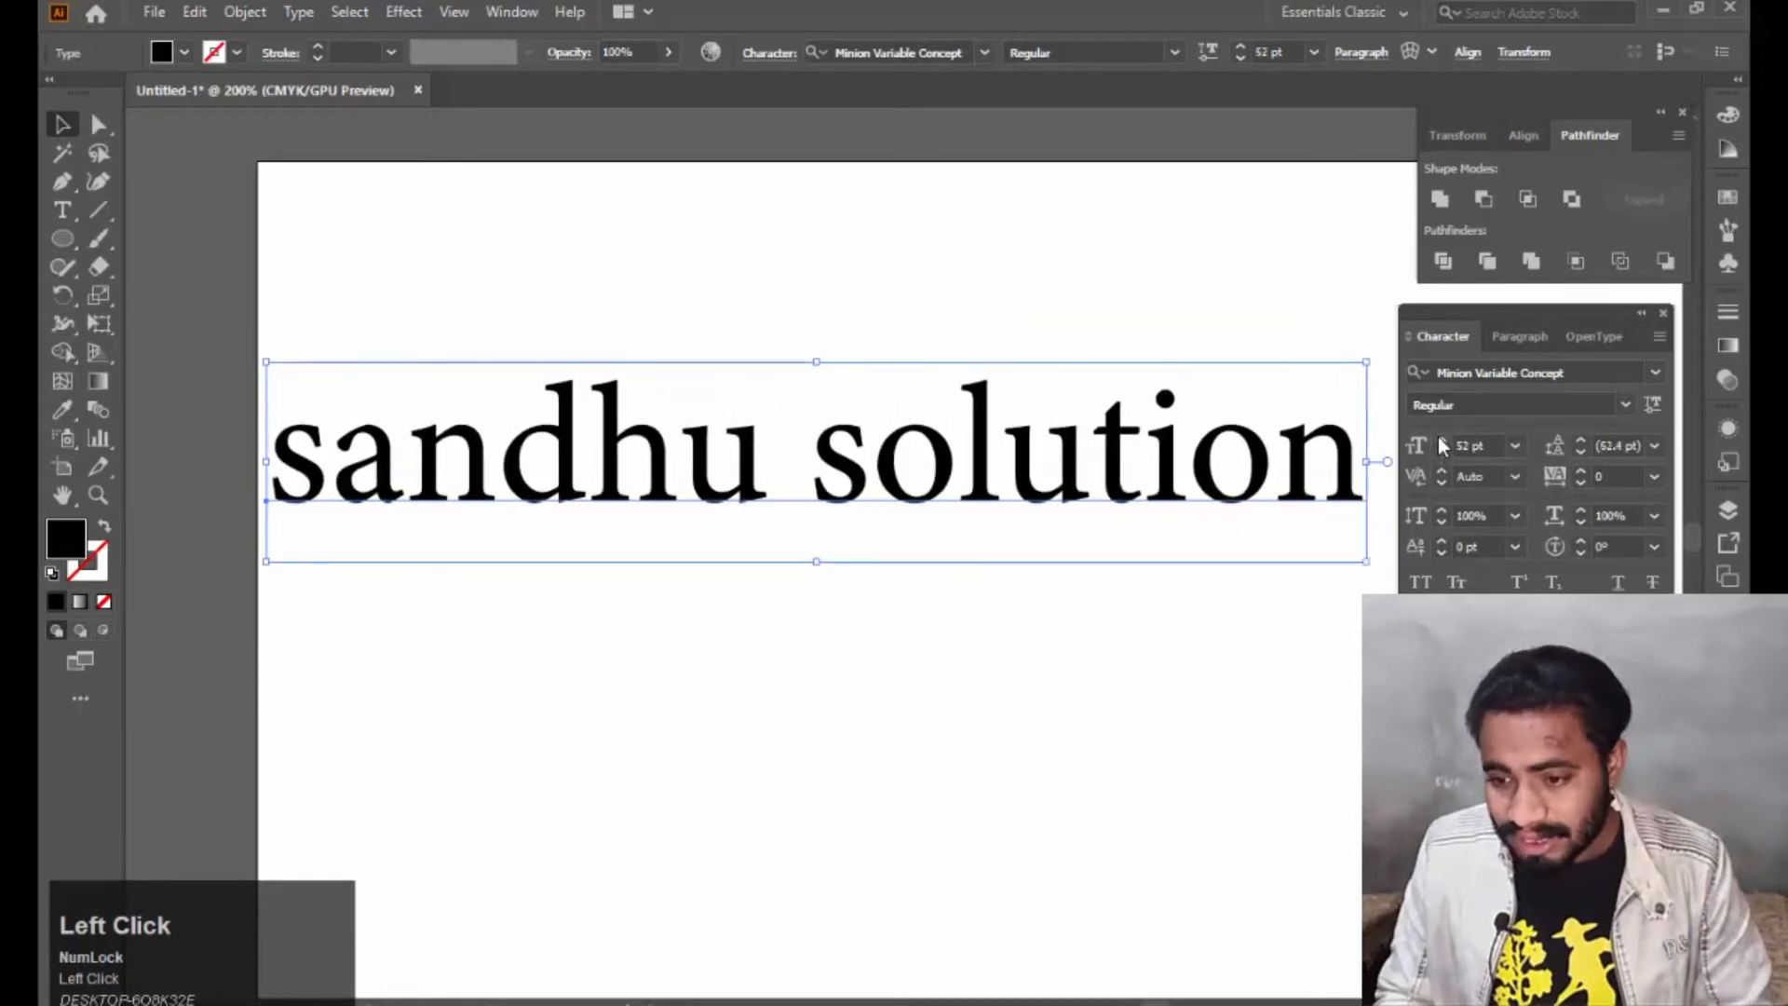
# Set the font size of the "sandhu solution" text to exactly 80 pt.
pyautogui.click(1486, 445)
pyautogui.press('BackSpace')
pyautogui.press('BackSpace')
pyautogui.press('BackSpace')
pyautogui.press('BackSpace')
pyautogui.press('BackSpace')
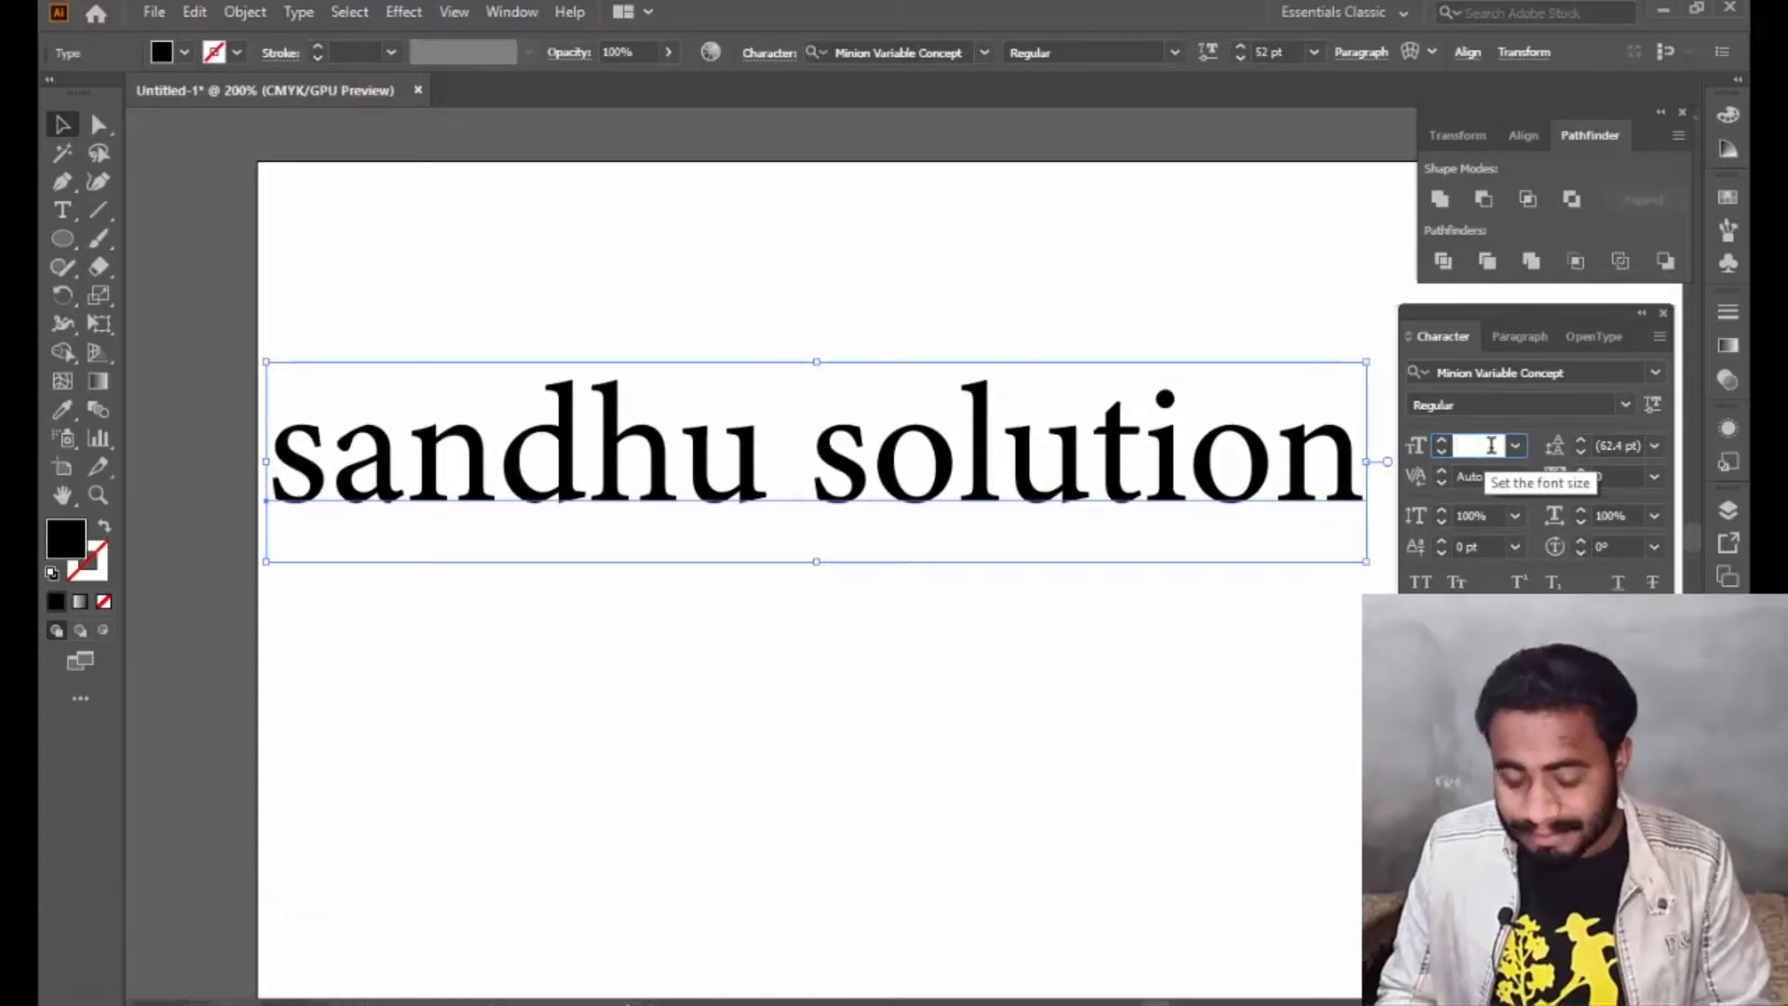
pyautogui.write('80')
pyautogui.press('Return')
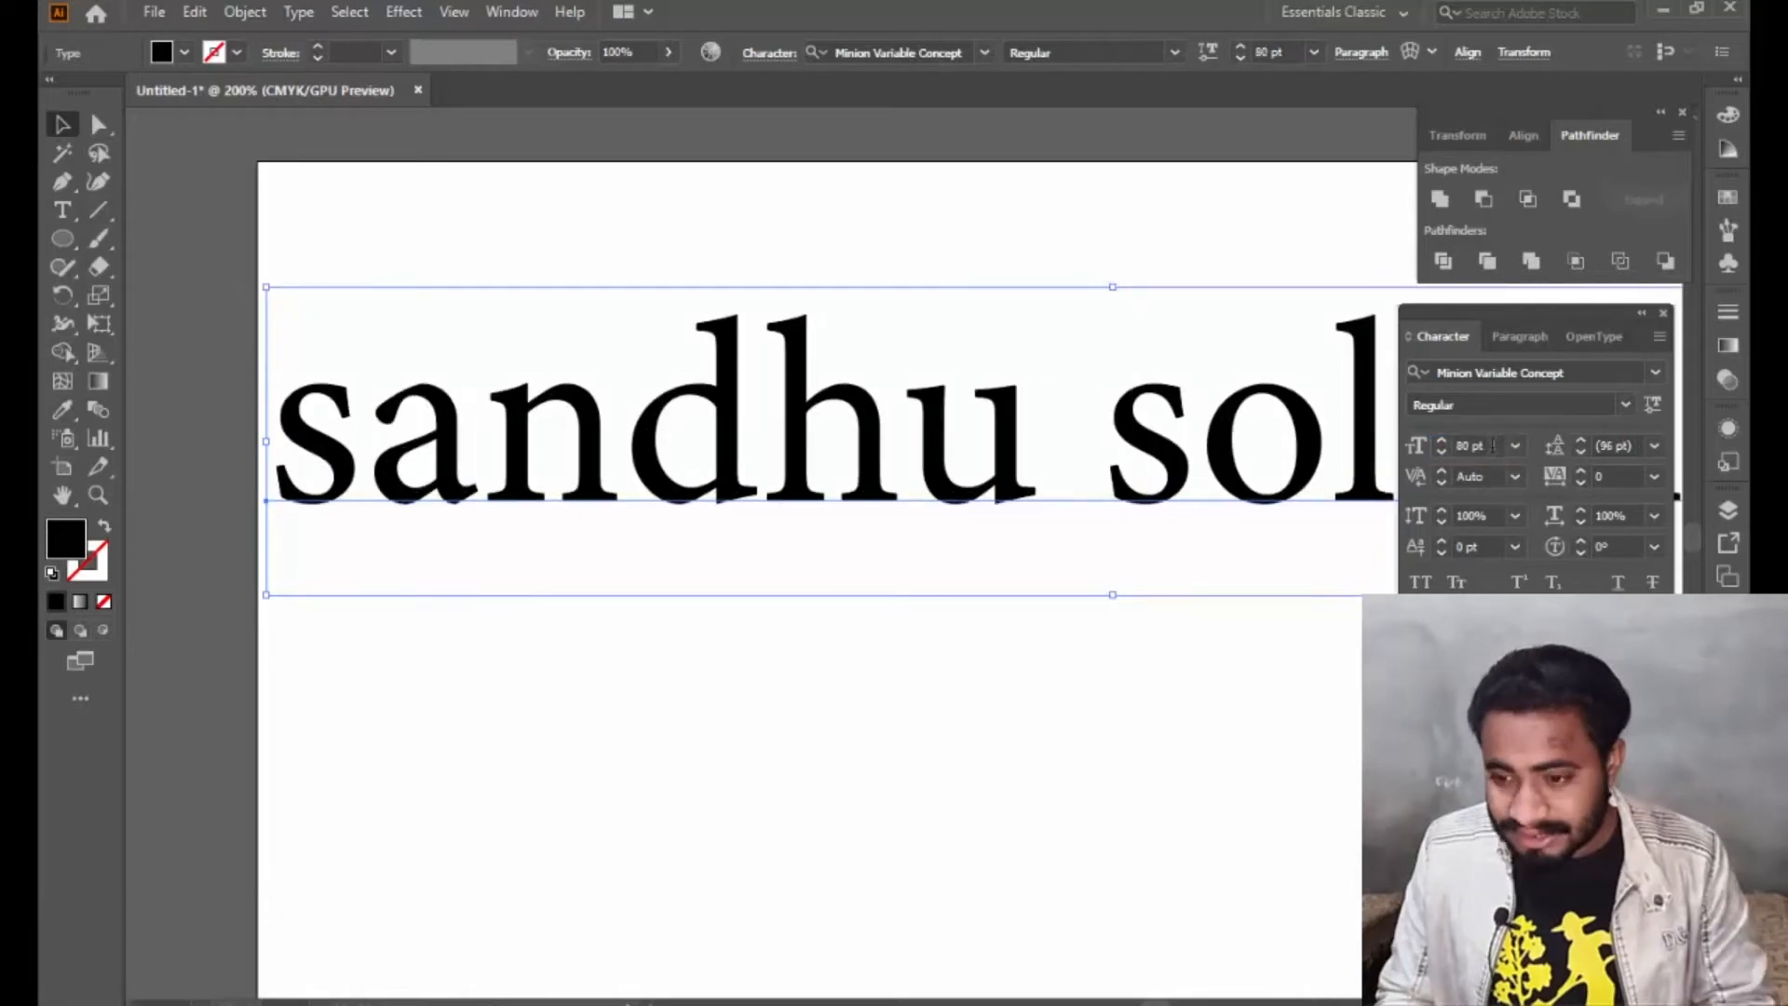
# Reduce the font size of the "sandhu solution" text in 1 pt increments to 64 pt.
pyautogui.scroll(-1, 1488, 445)
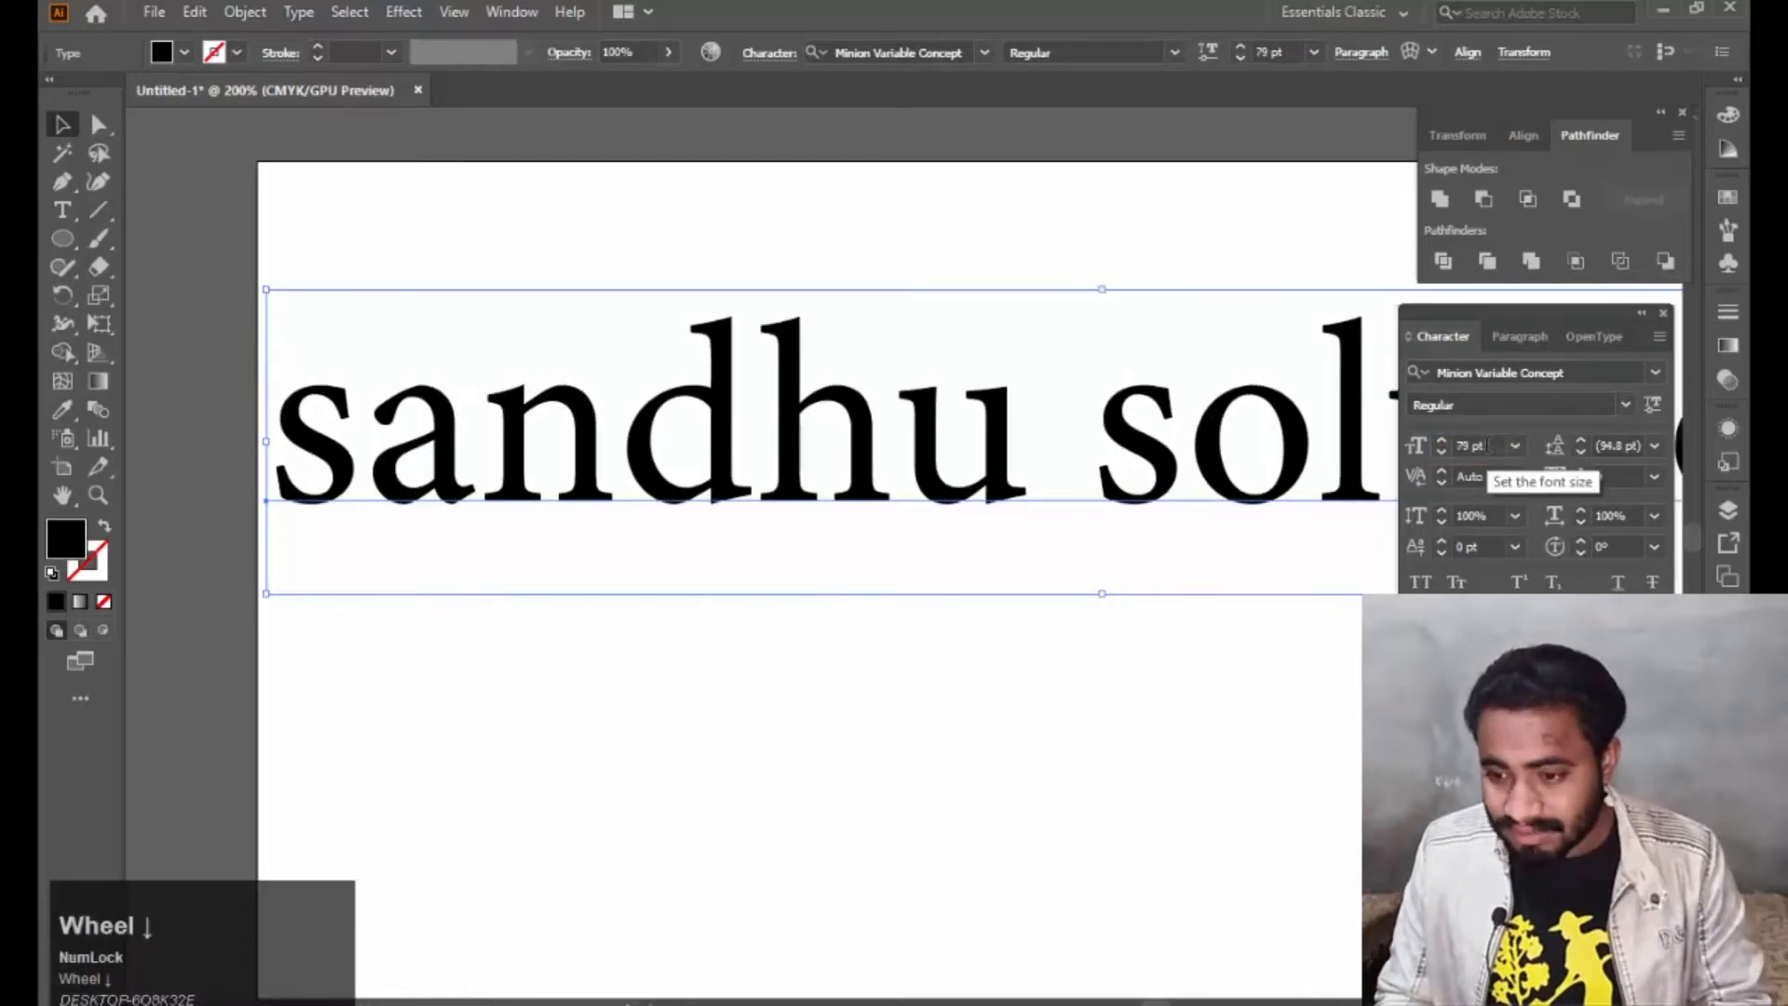
pyautogui.scroll(-1, 1488, 445)
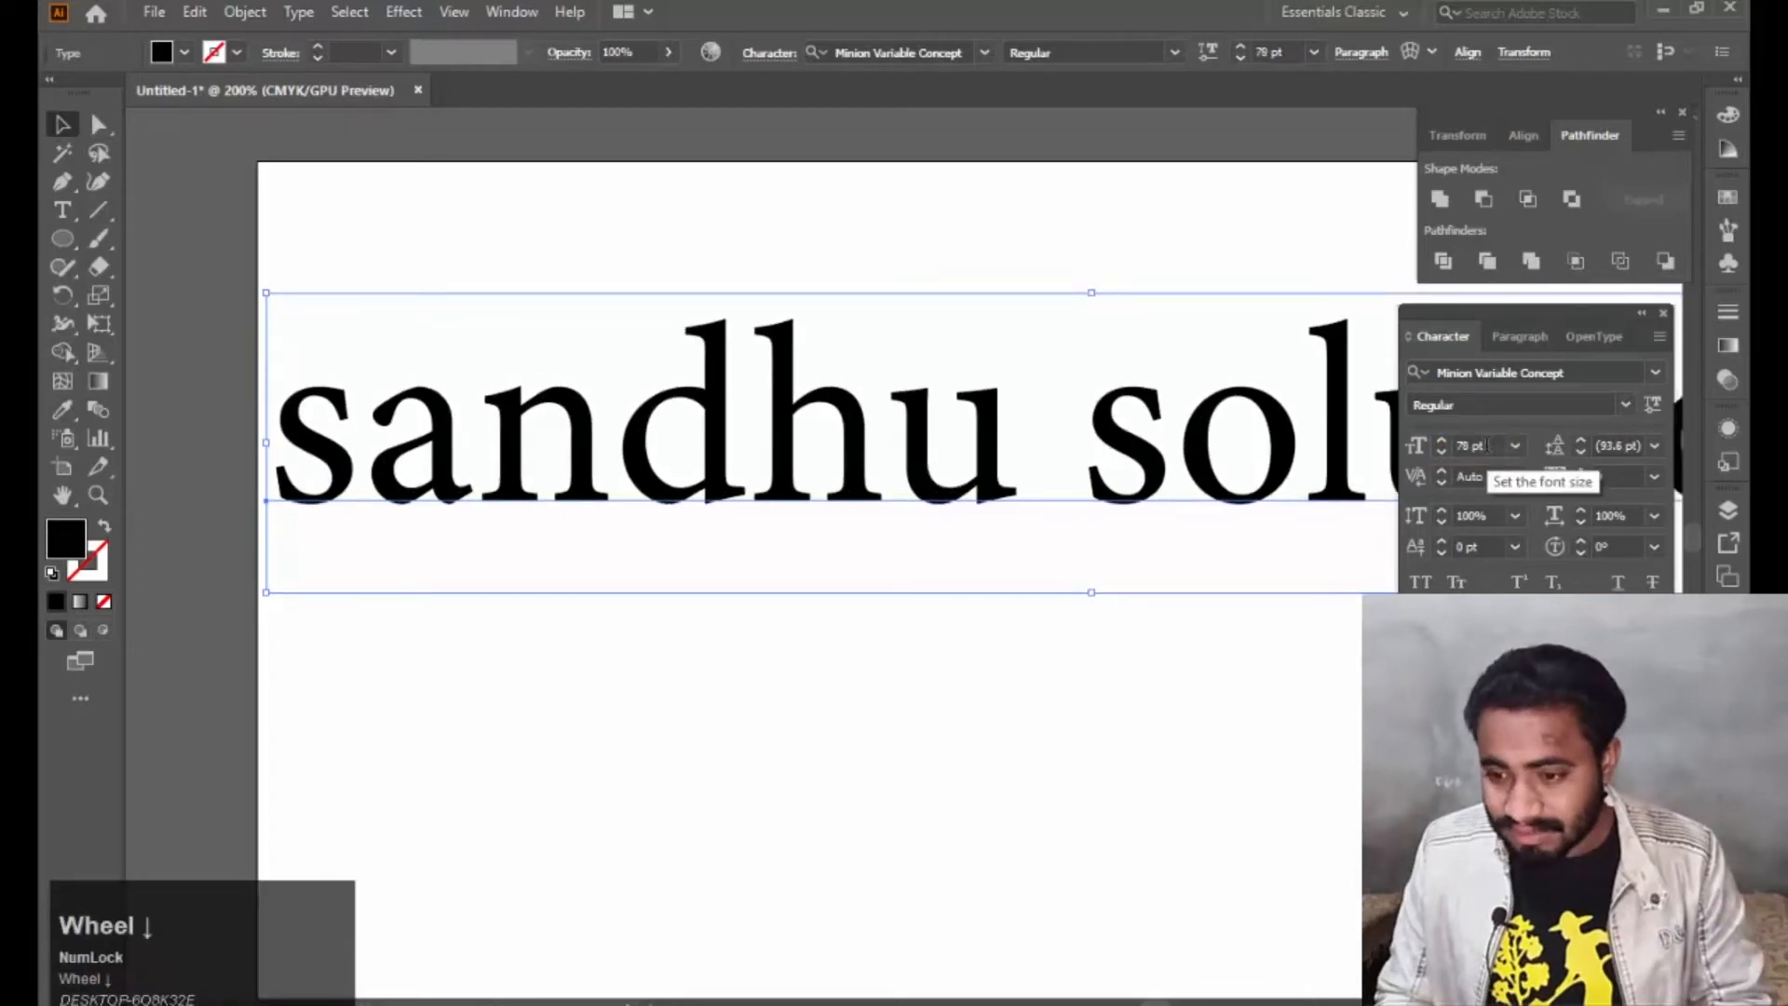
pyautogui.scroll(-4, 1488, 445)
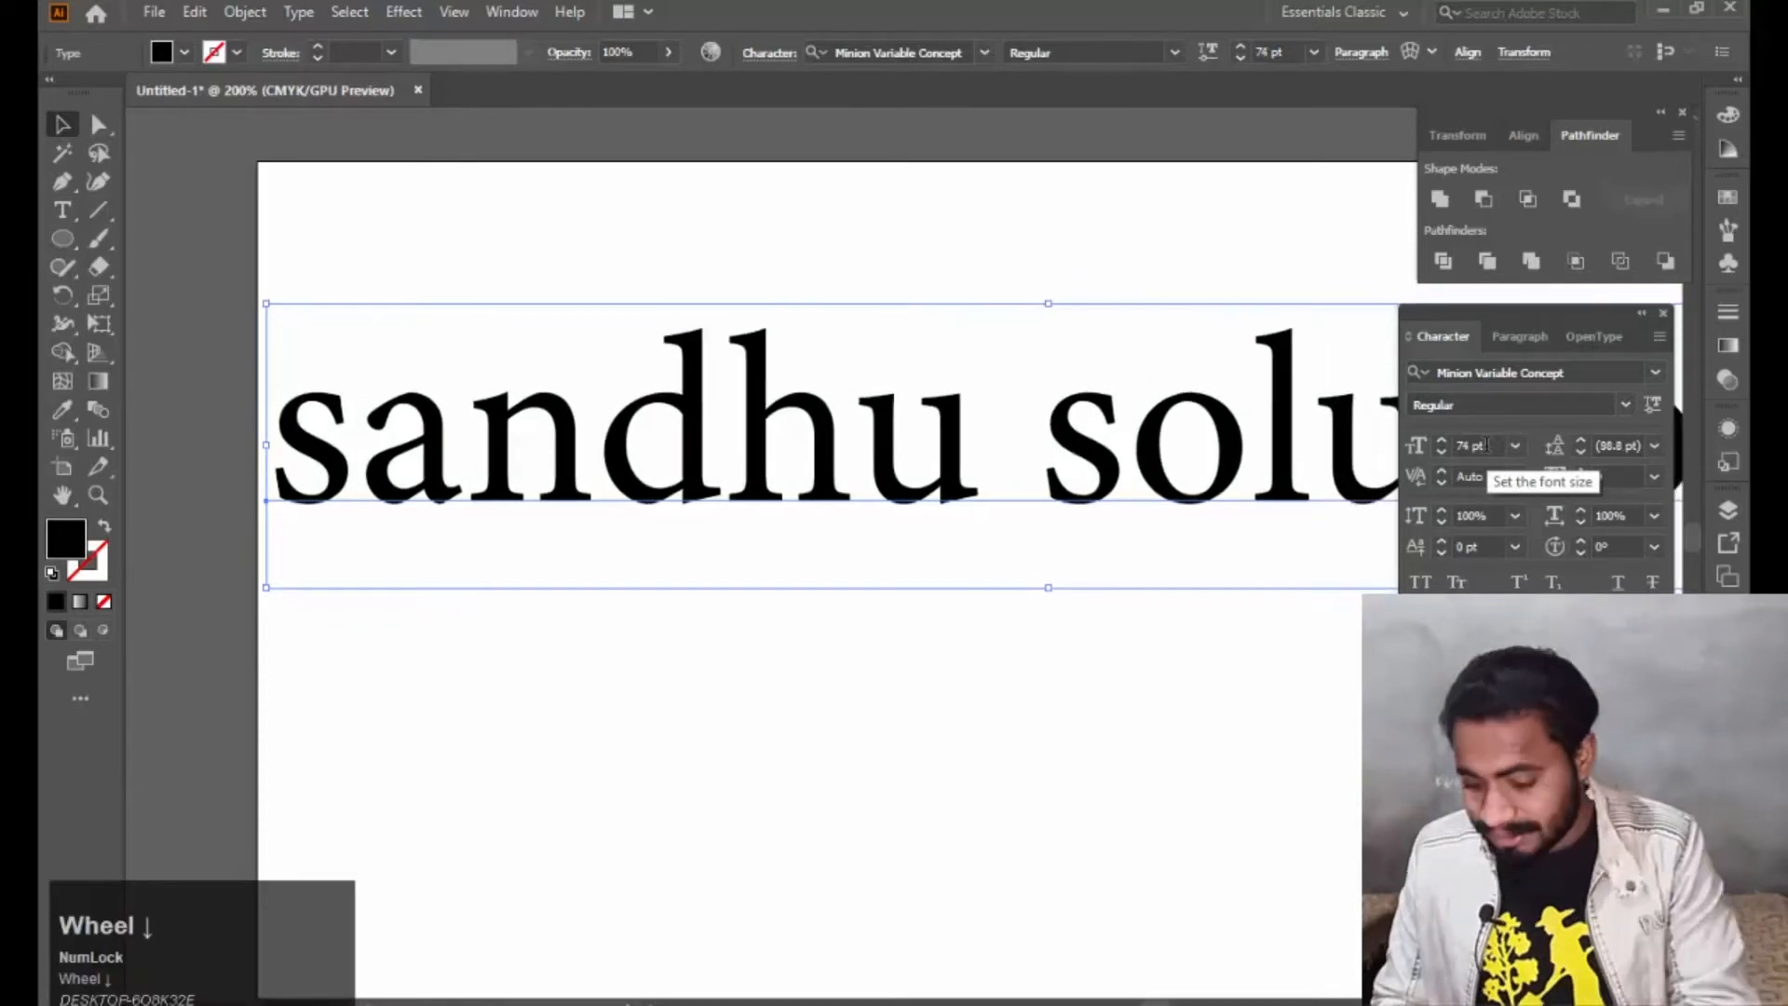
pyautogui.scroll(-10, 1488, 445)
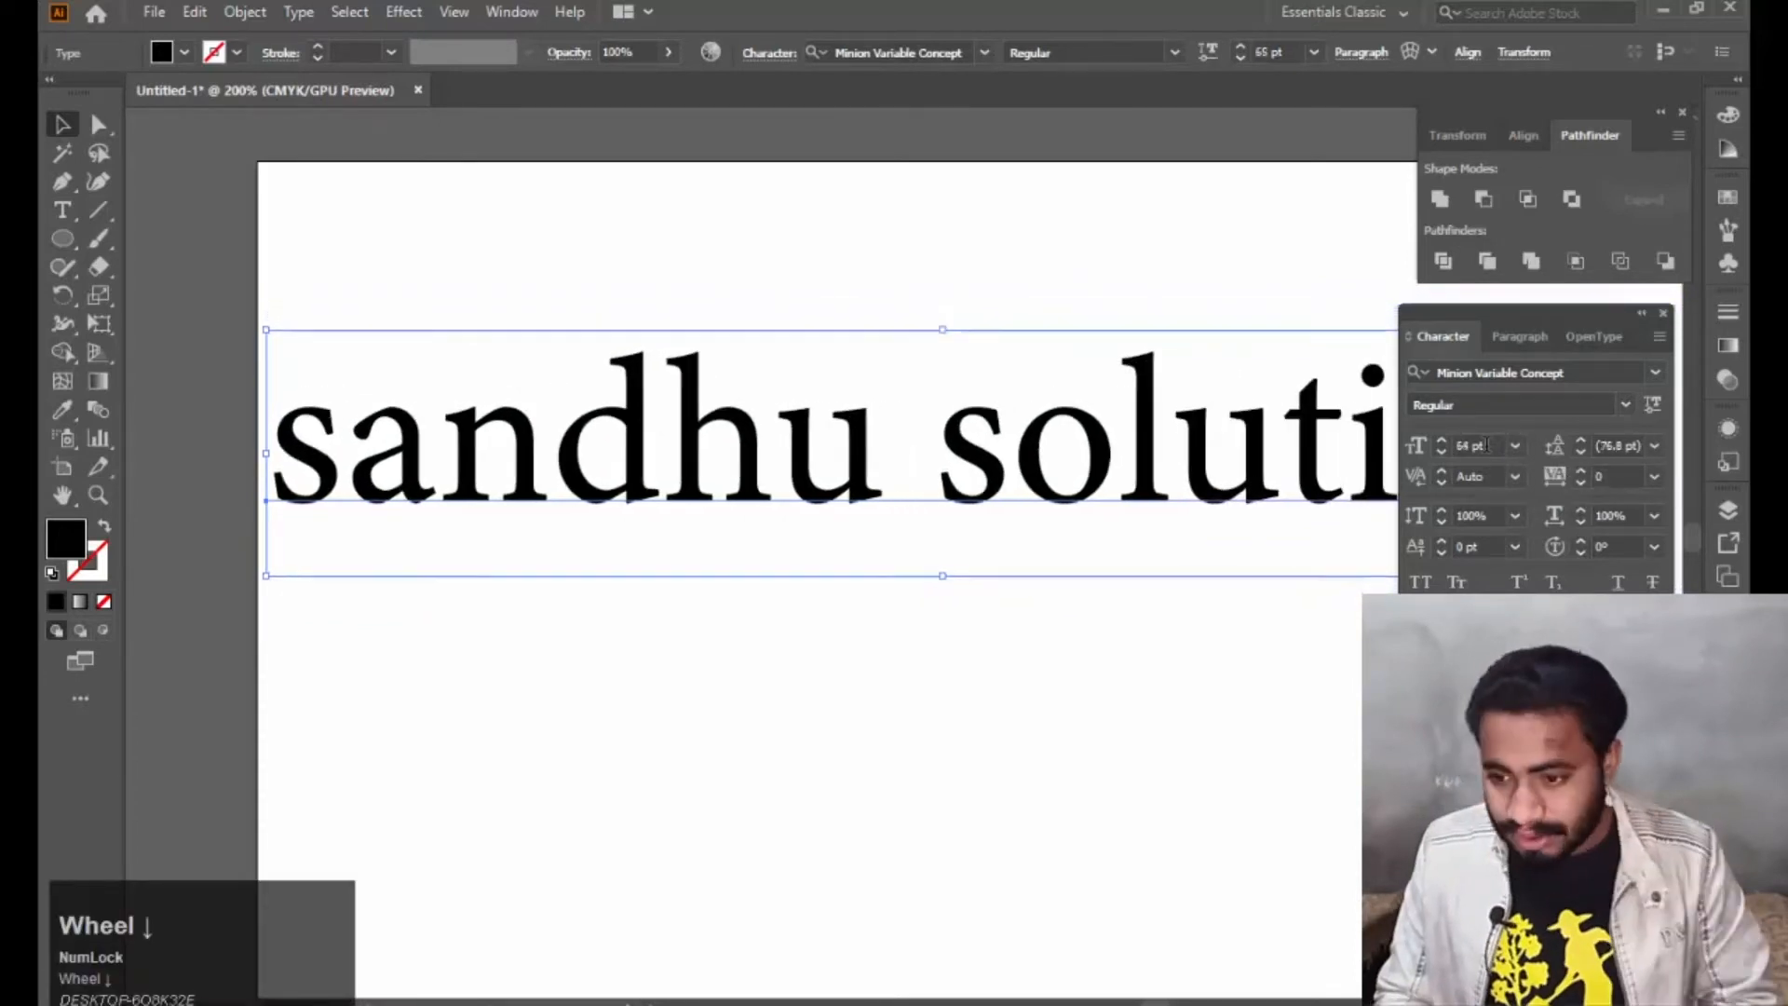
# Shrink the "sandhu solution" text below 40 pt, and bring its font size back up to 45 pt.
pyautogui.scroll(-13, 1487, 445)
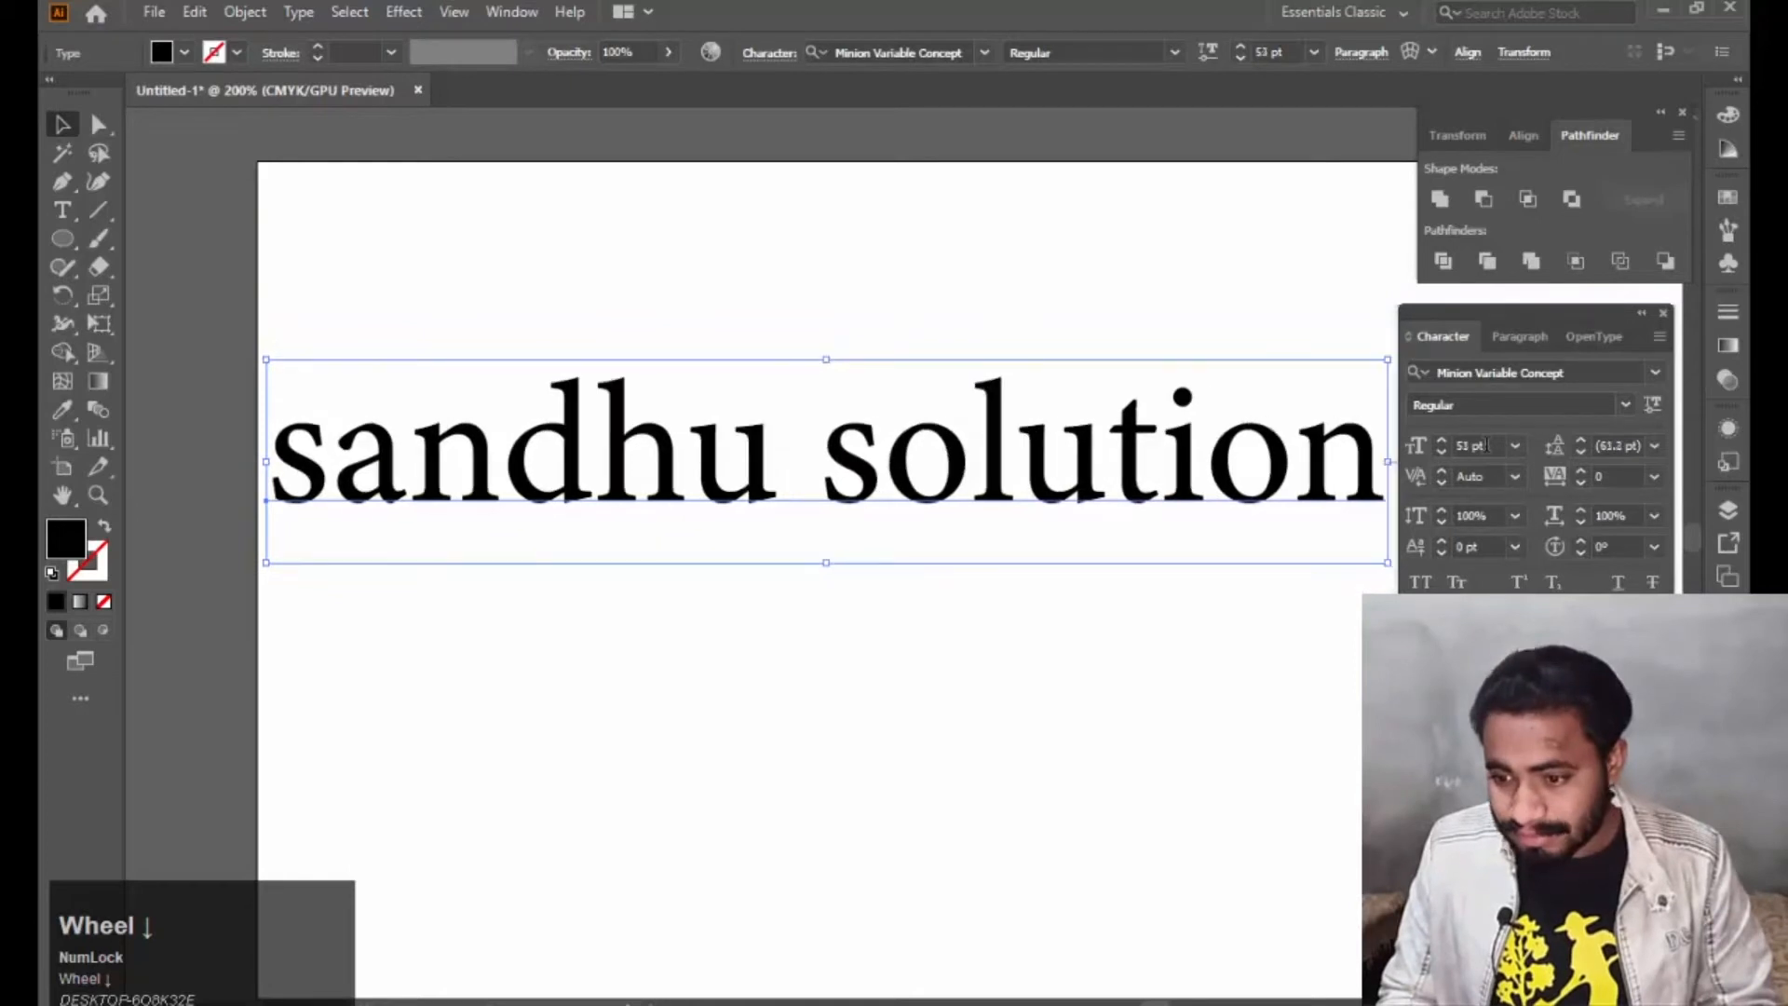
pyautogui.scroll(-12, 1487, 445)
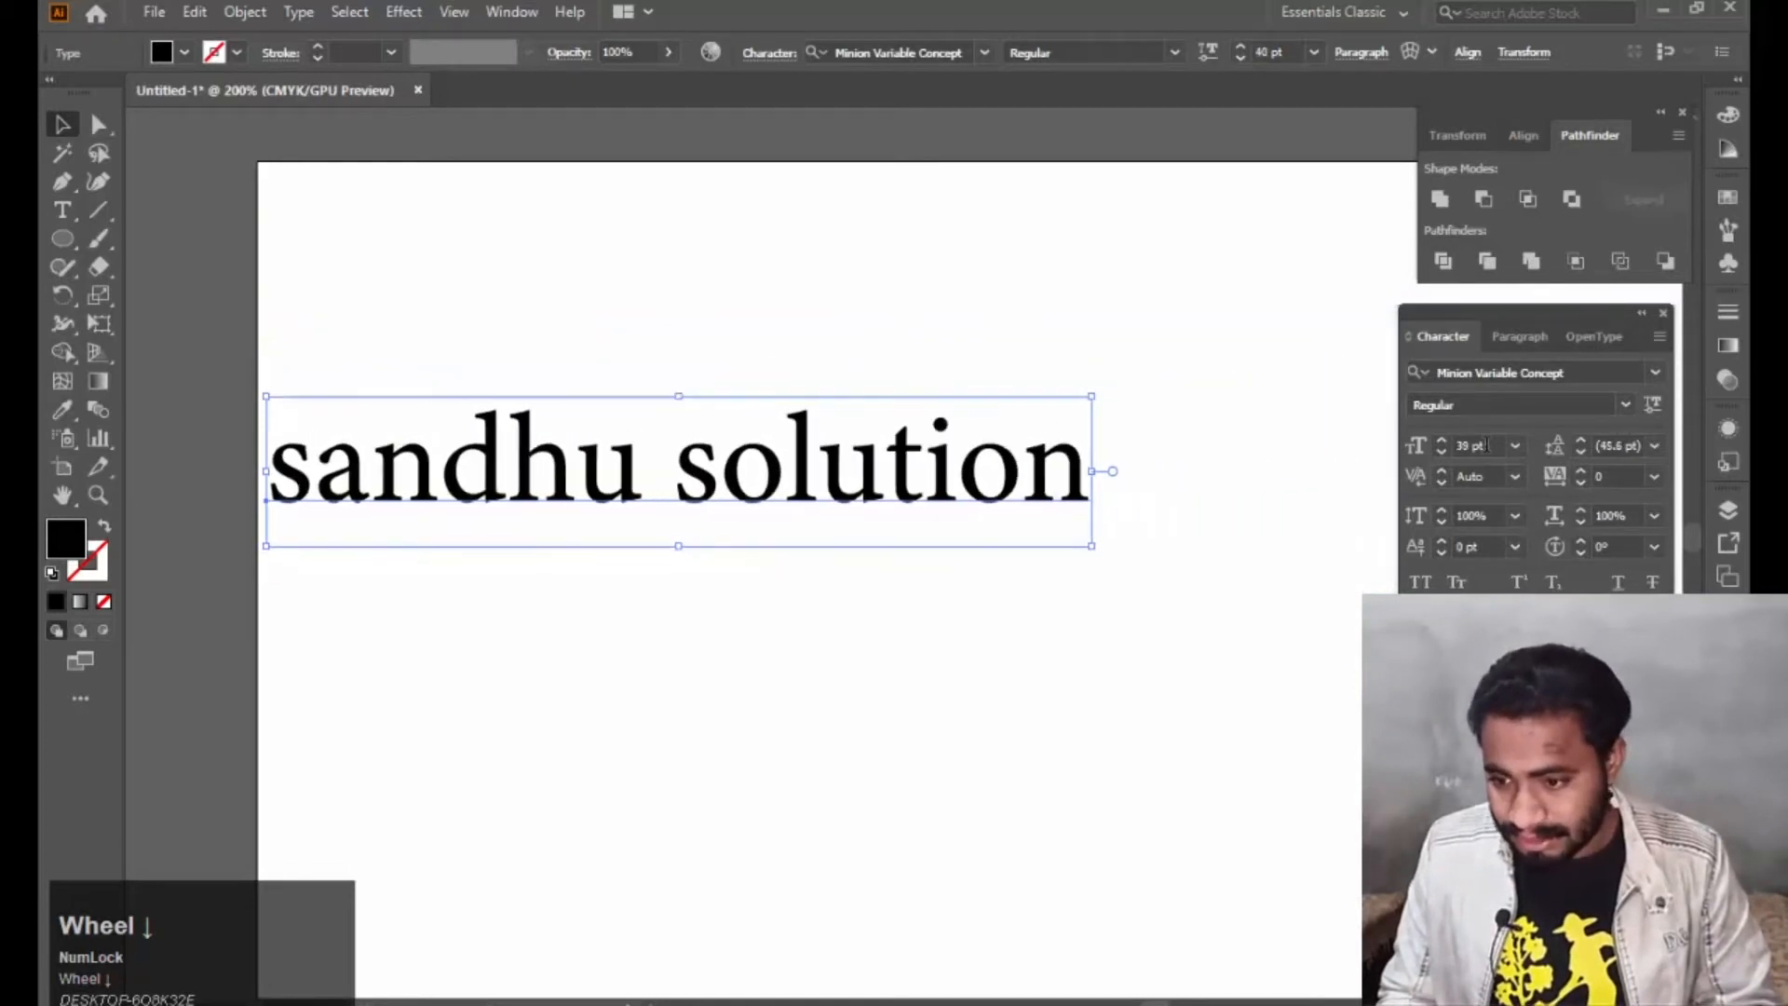
pyautogui.scroll(-1, 1488, 445)
pyautogui.scroll(6, 1488, 445)
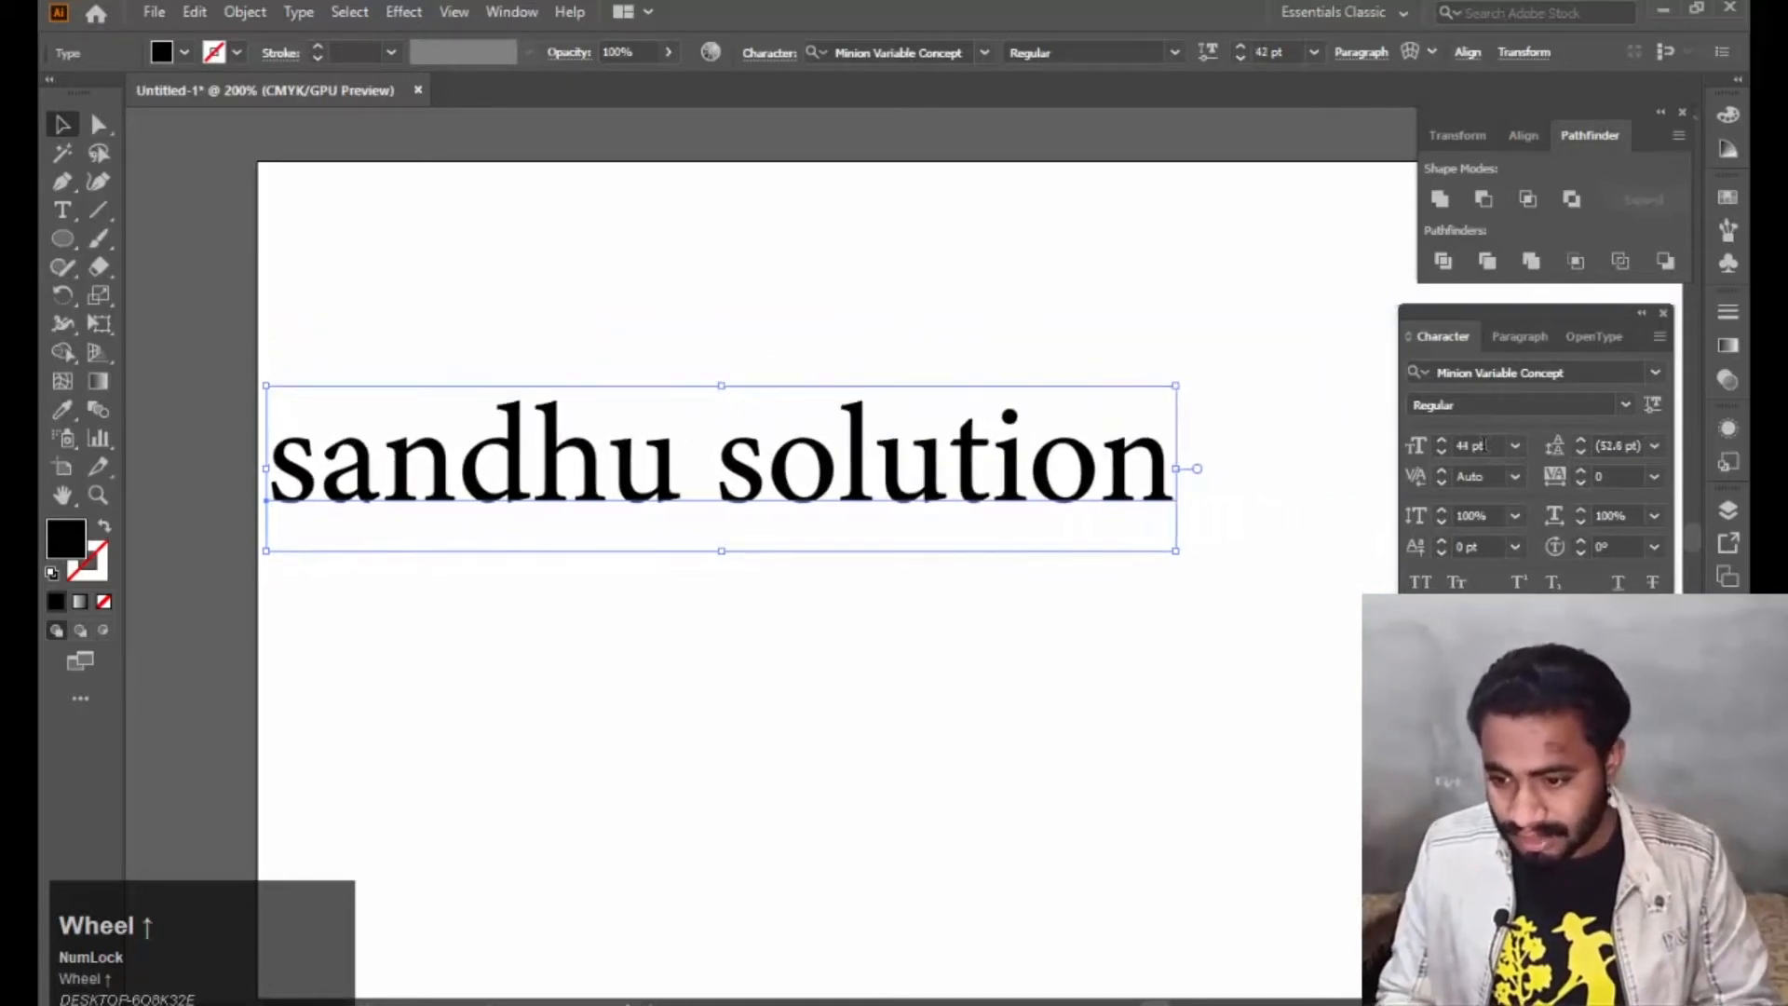
pyautogui.scroll(1, 1488, 445)
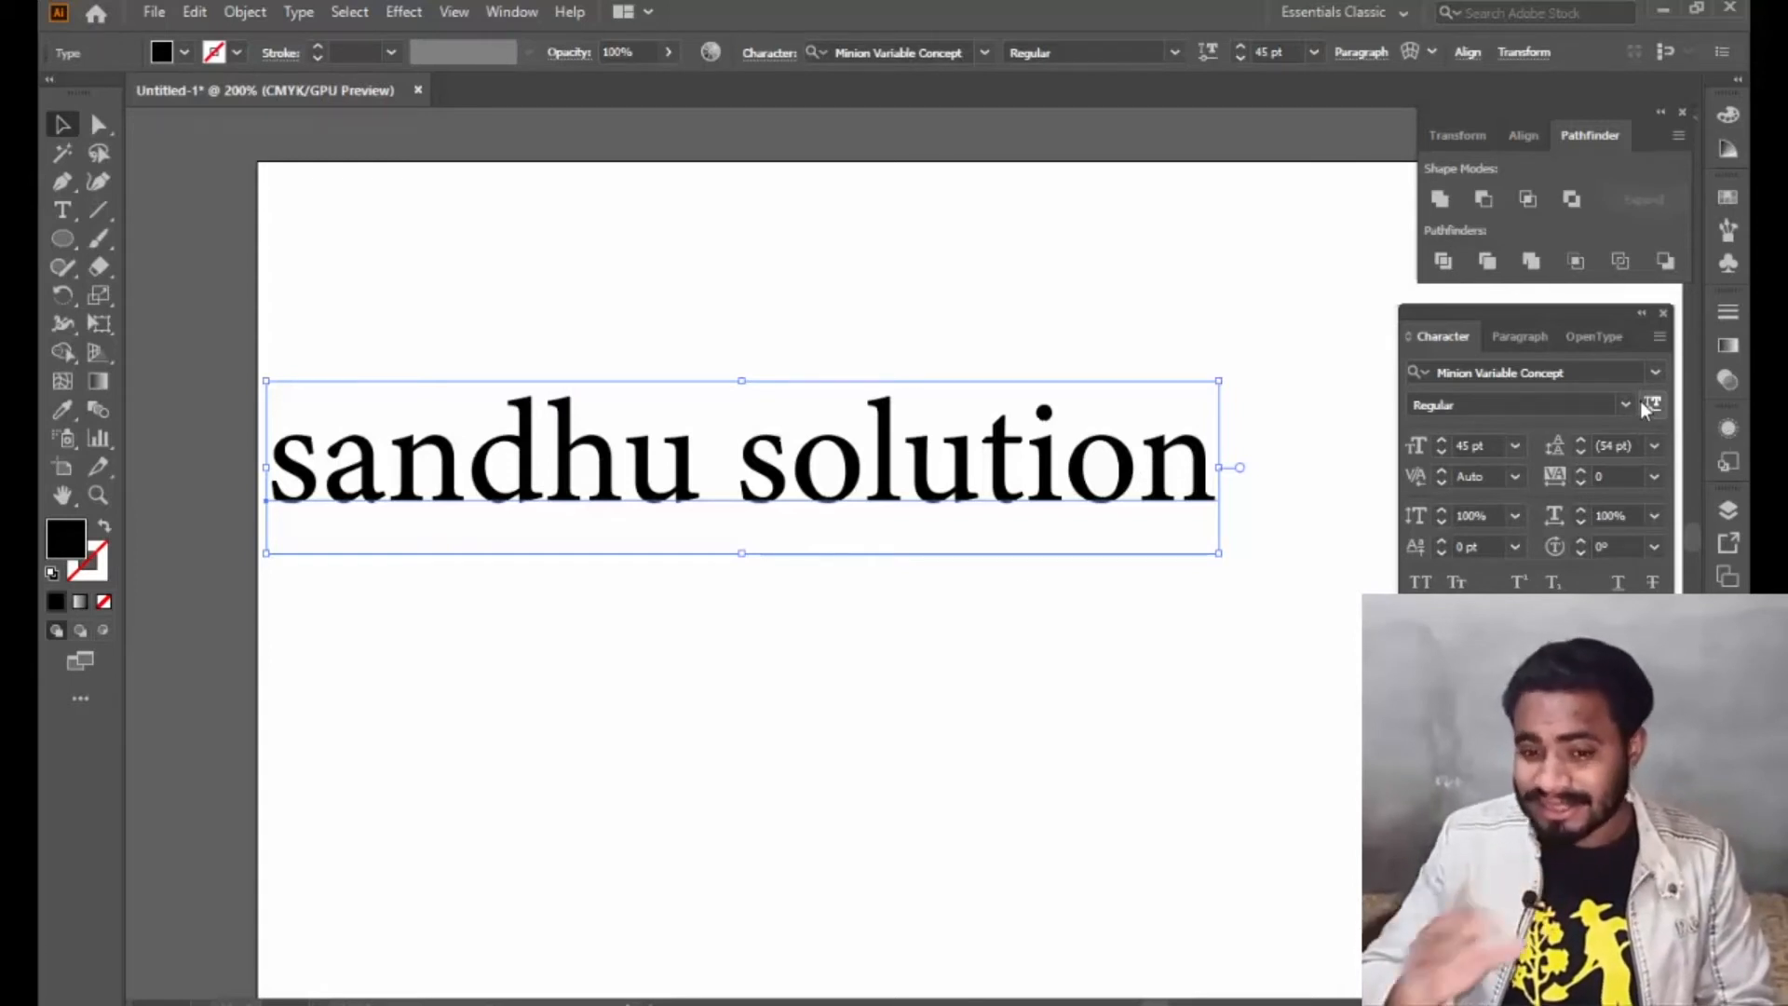
# Draw an area text frame below the "sandhu solution" heading and reduce its placeholder text to 7 pt.
pyautogui.click(78, 205)
pyautogui.moveTo(377, 596); pyautogui.dragTo(1035, 942)
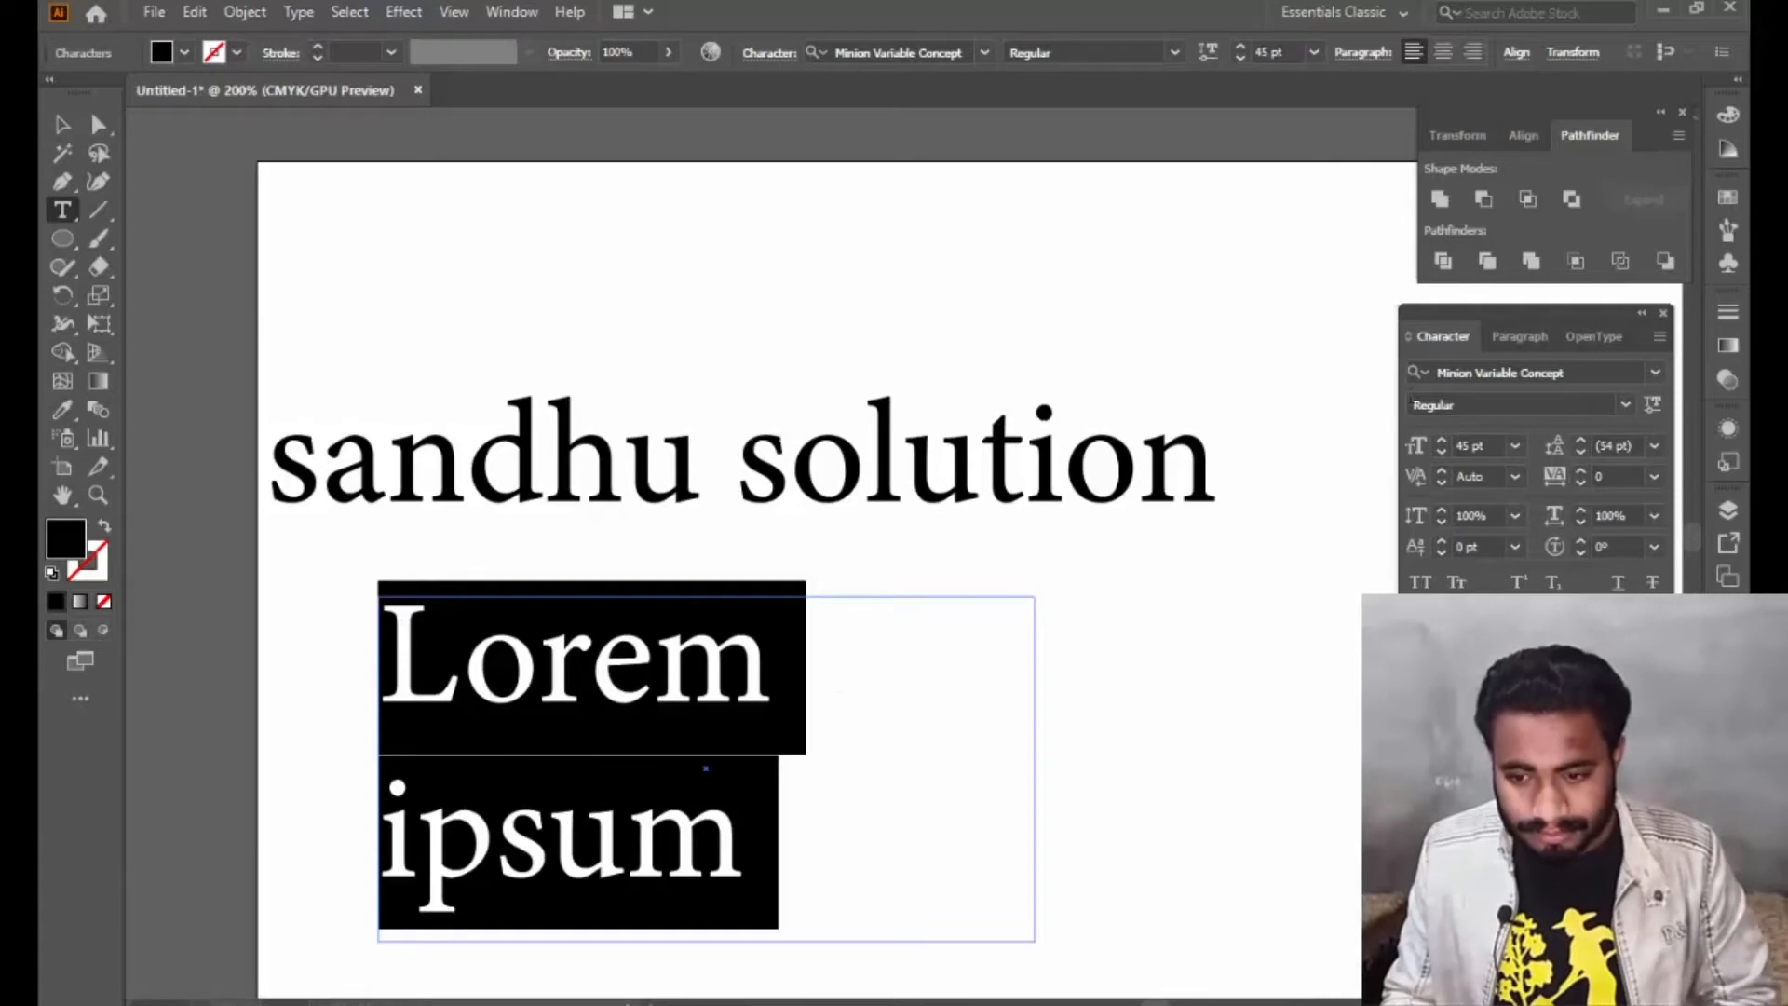
pyautogui.scroll(-14, 1490, 447)
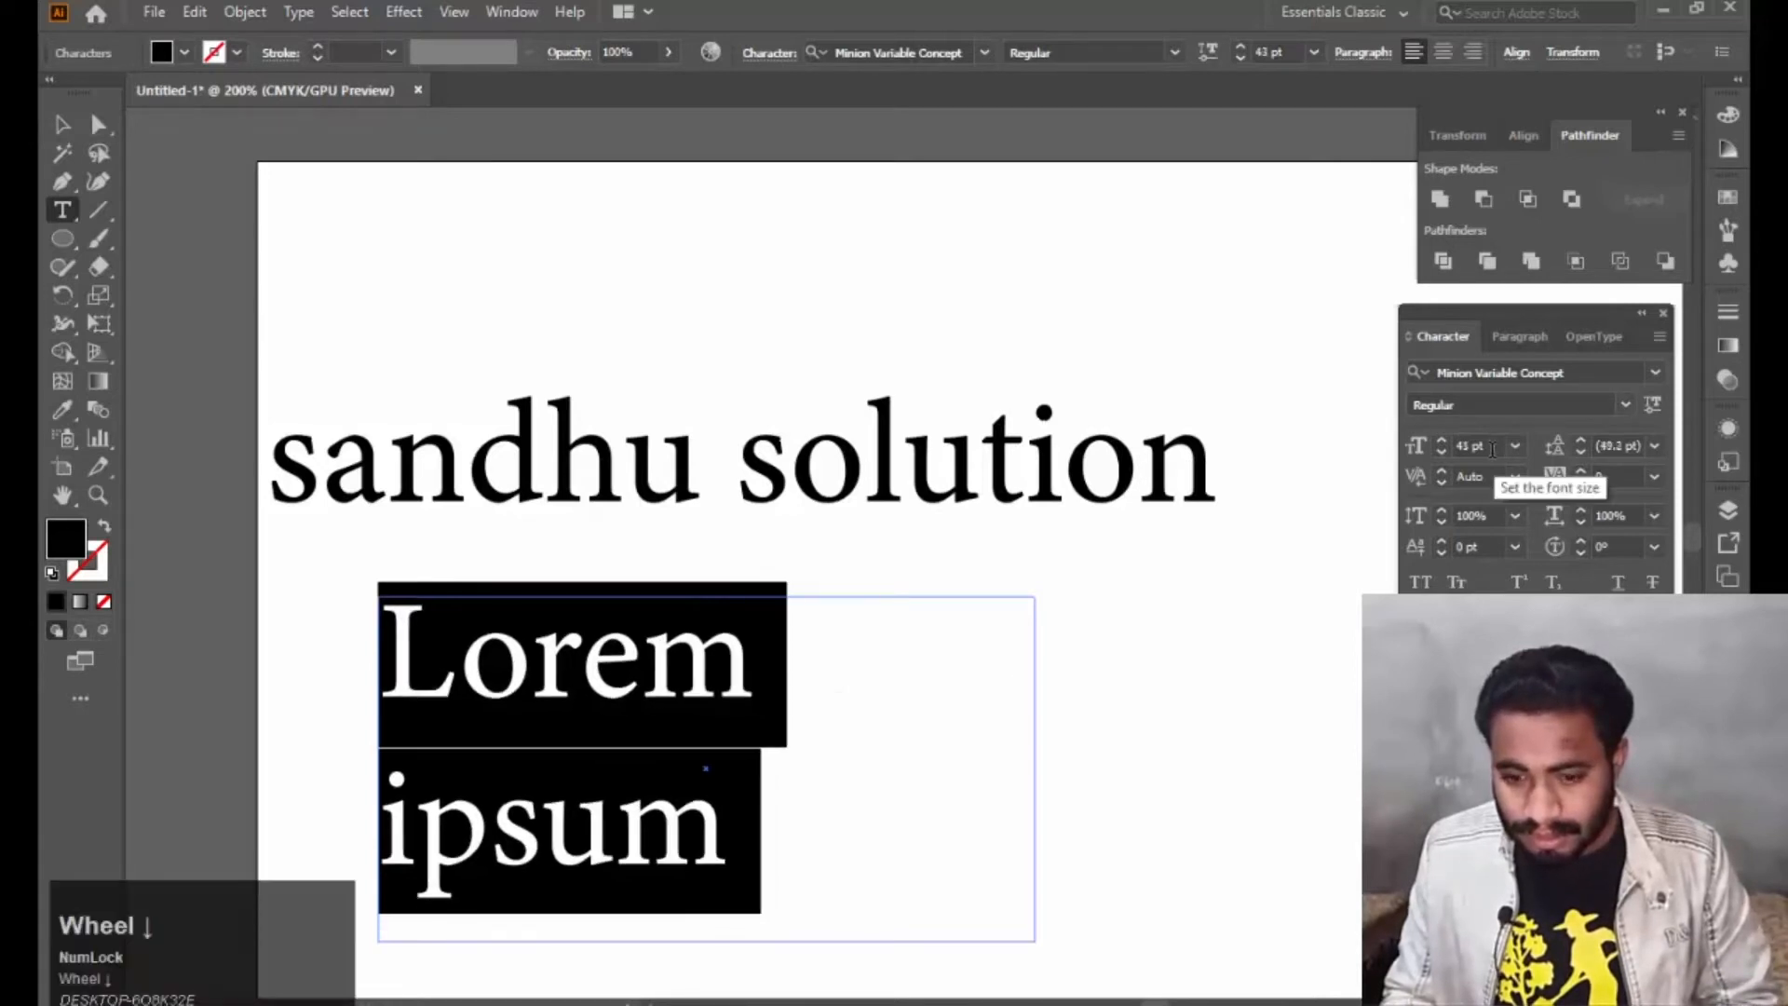
pyautogui.scroll(-17, 1488, 447)
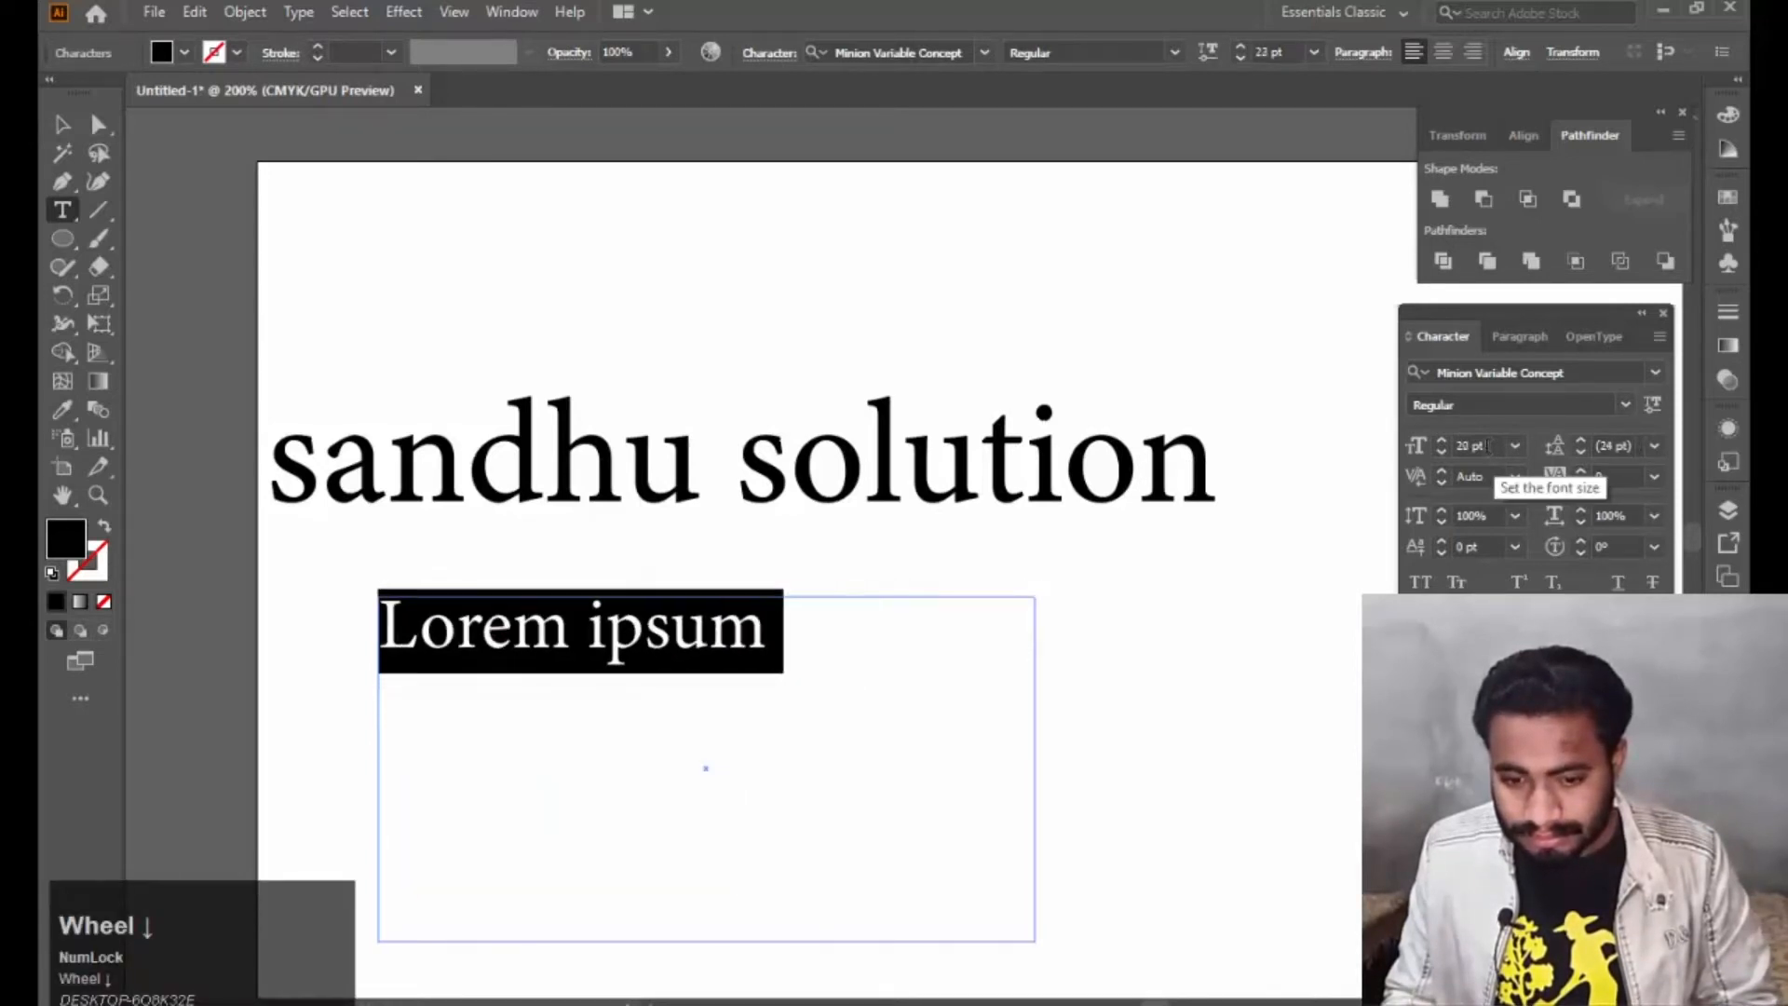
pyautogui.scroll(-7, 1488, 445)
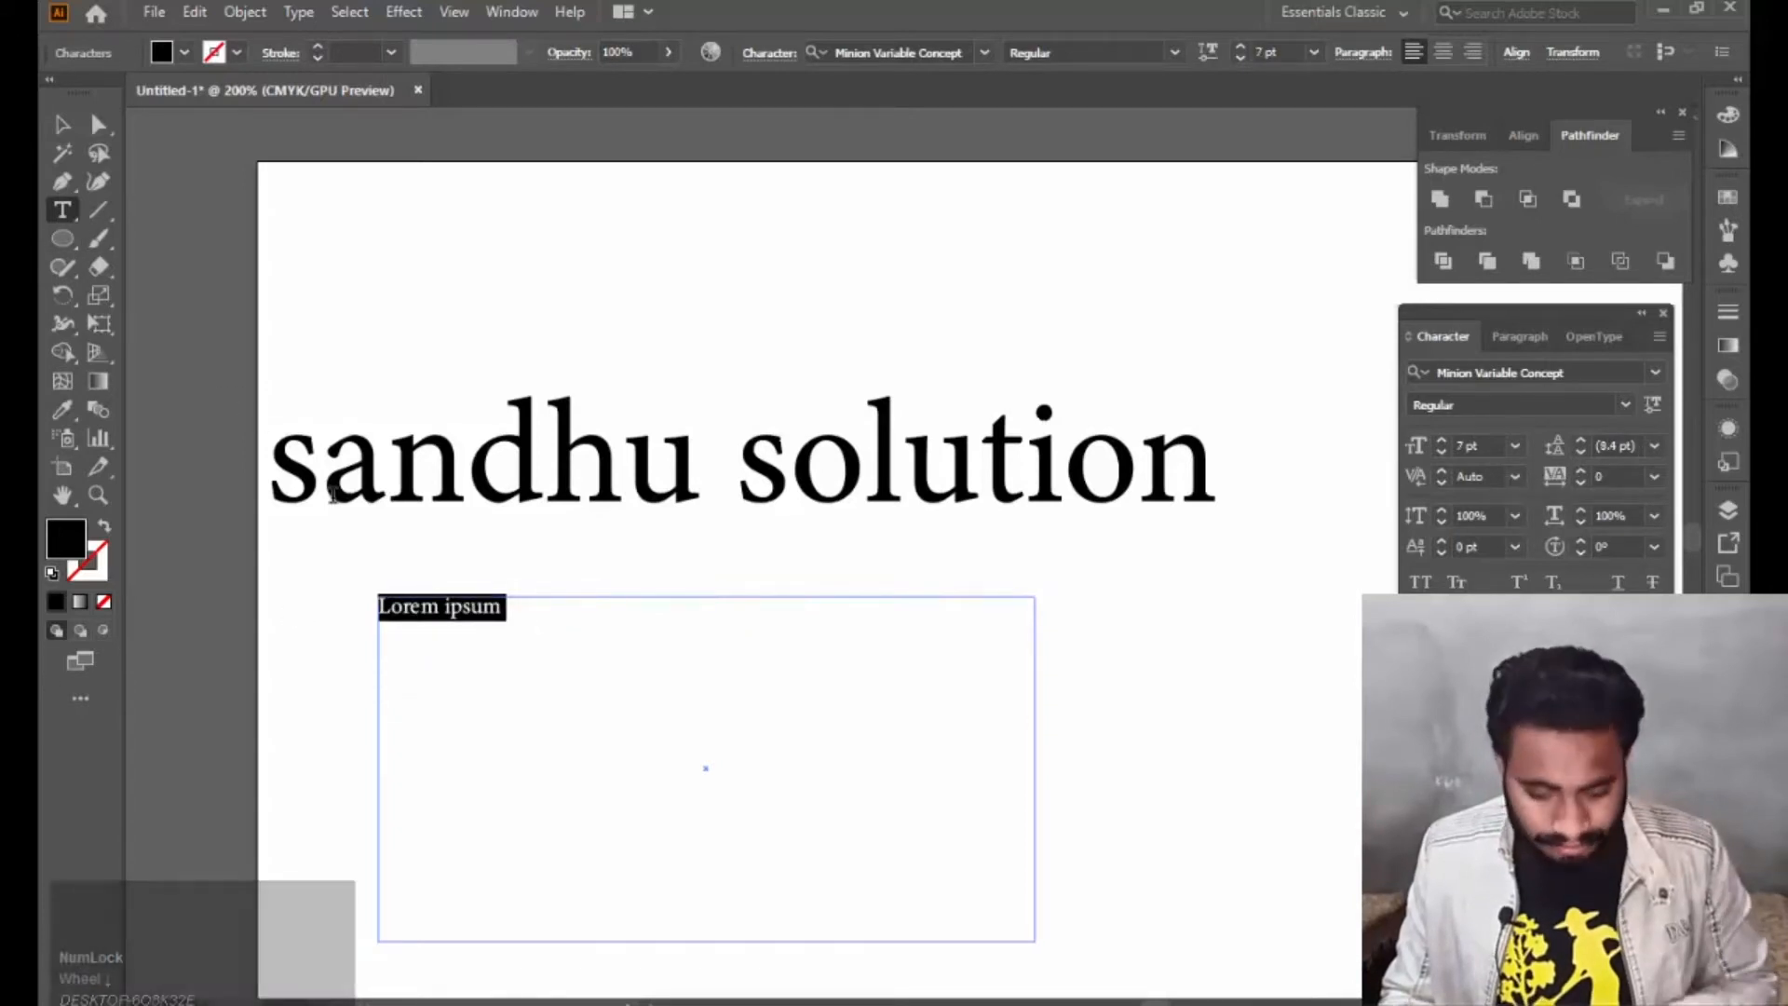
# Replace the placeholder text with the copied Lorem ipsum paragraph and switch to the Selection tool.
pyautogui.press('BackSpace')
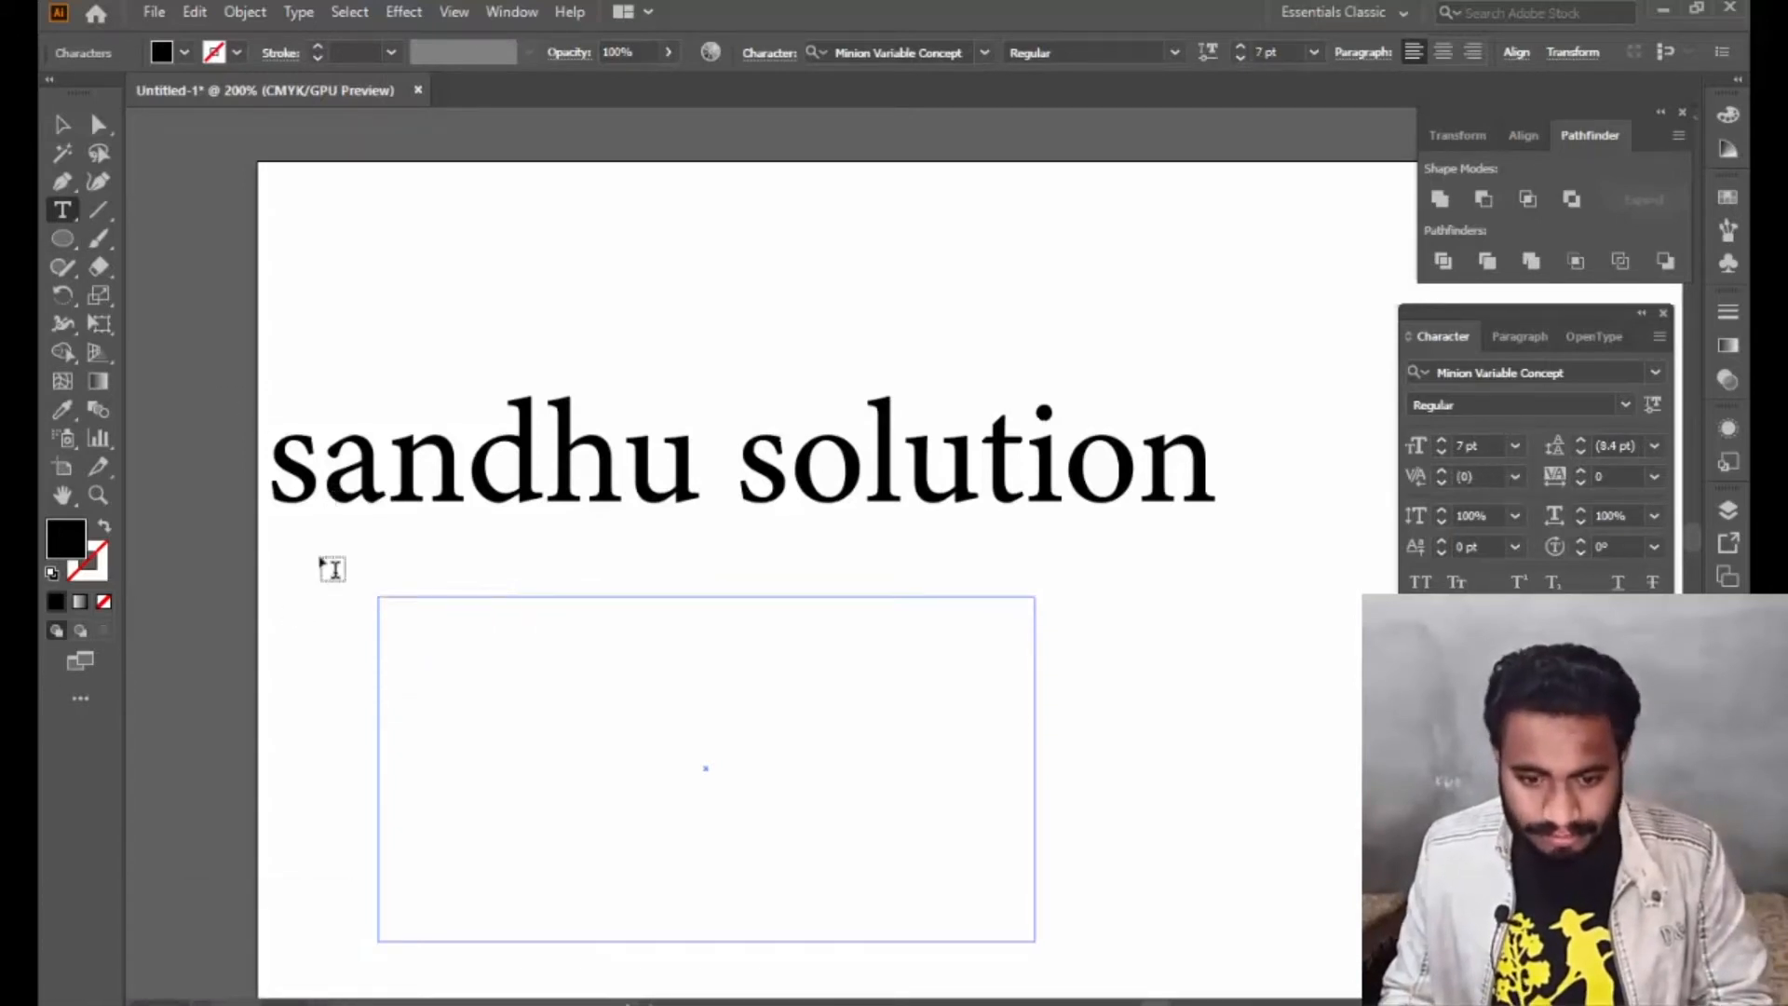
pyautogui.hotkey('ctrl', 'v')
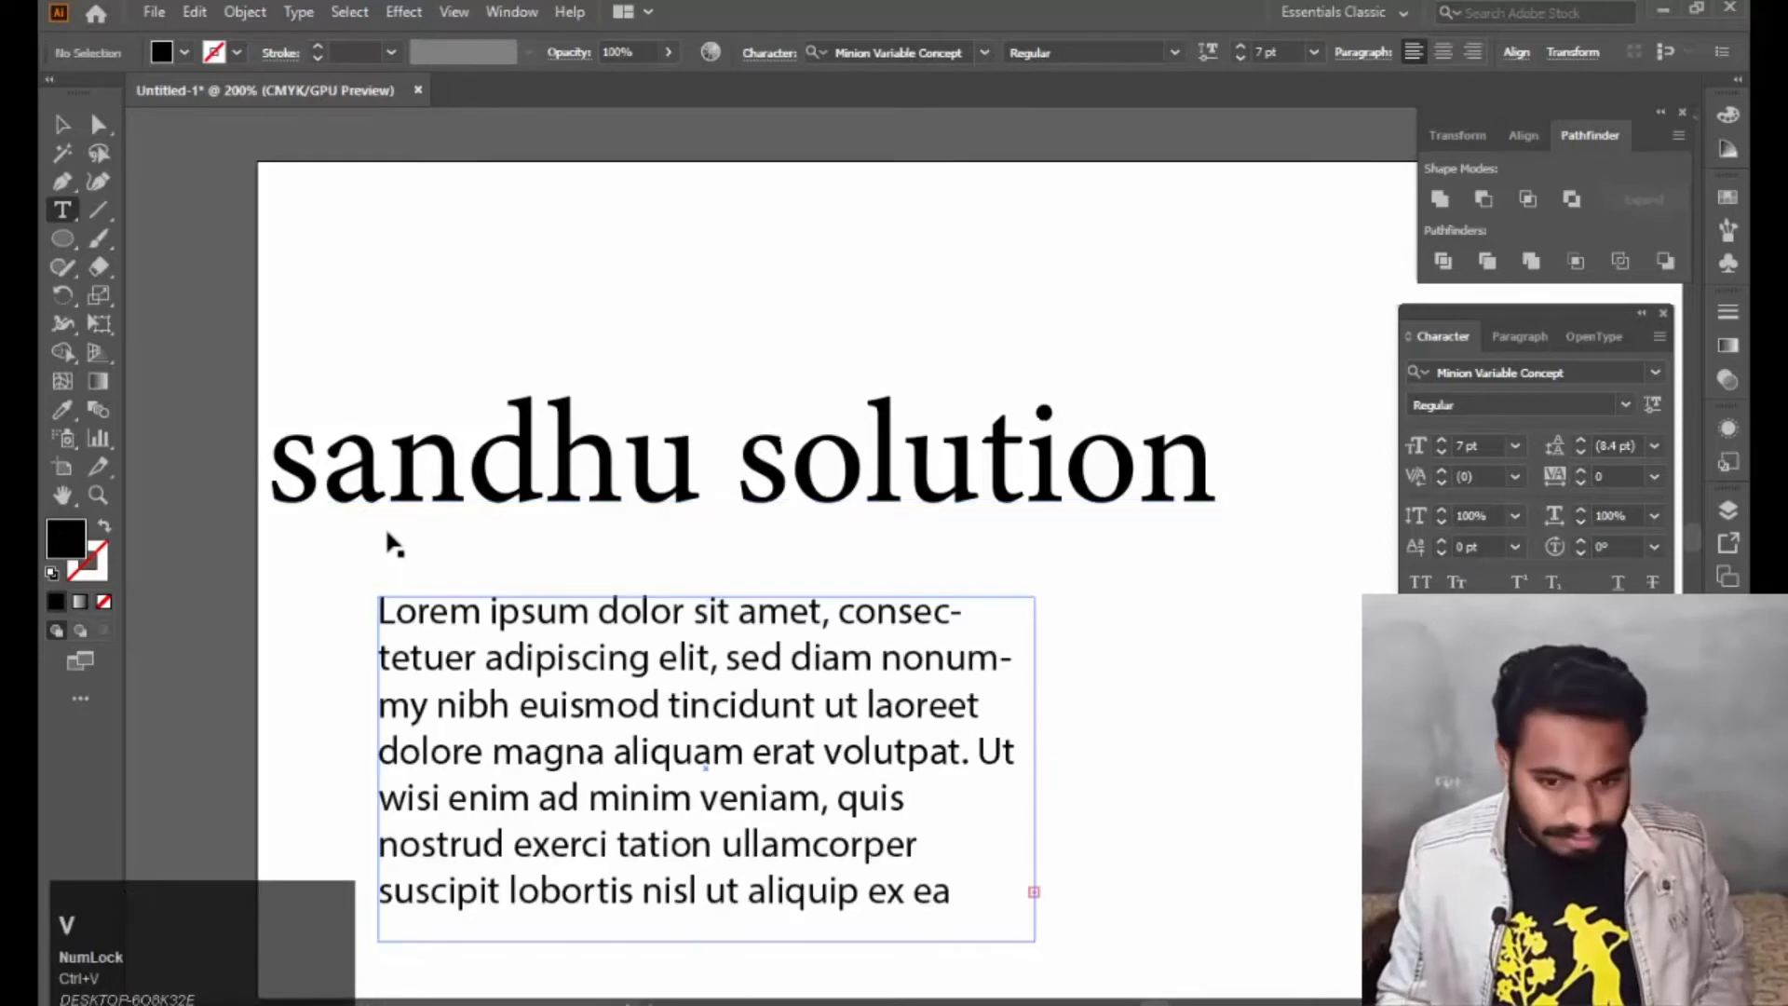
pyautogui.click(62, 124)
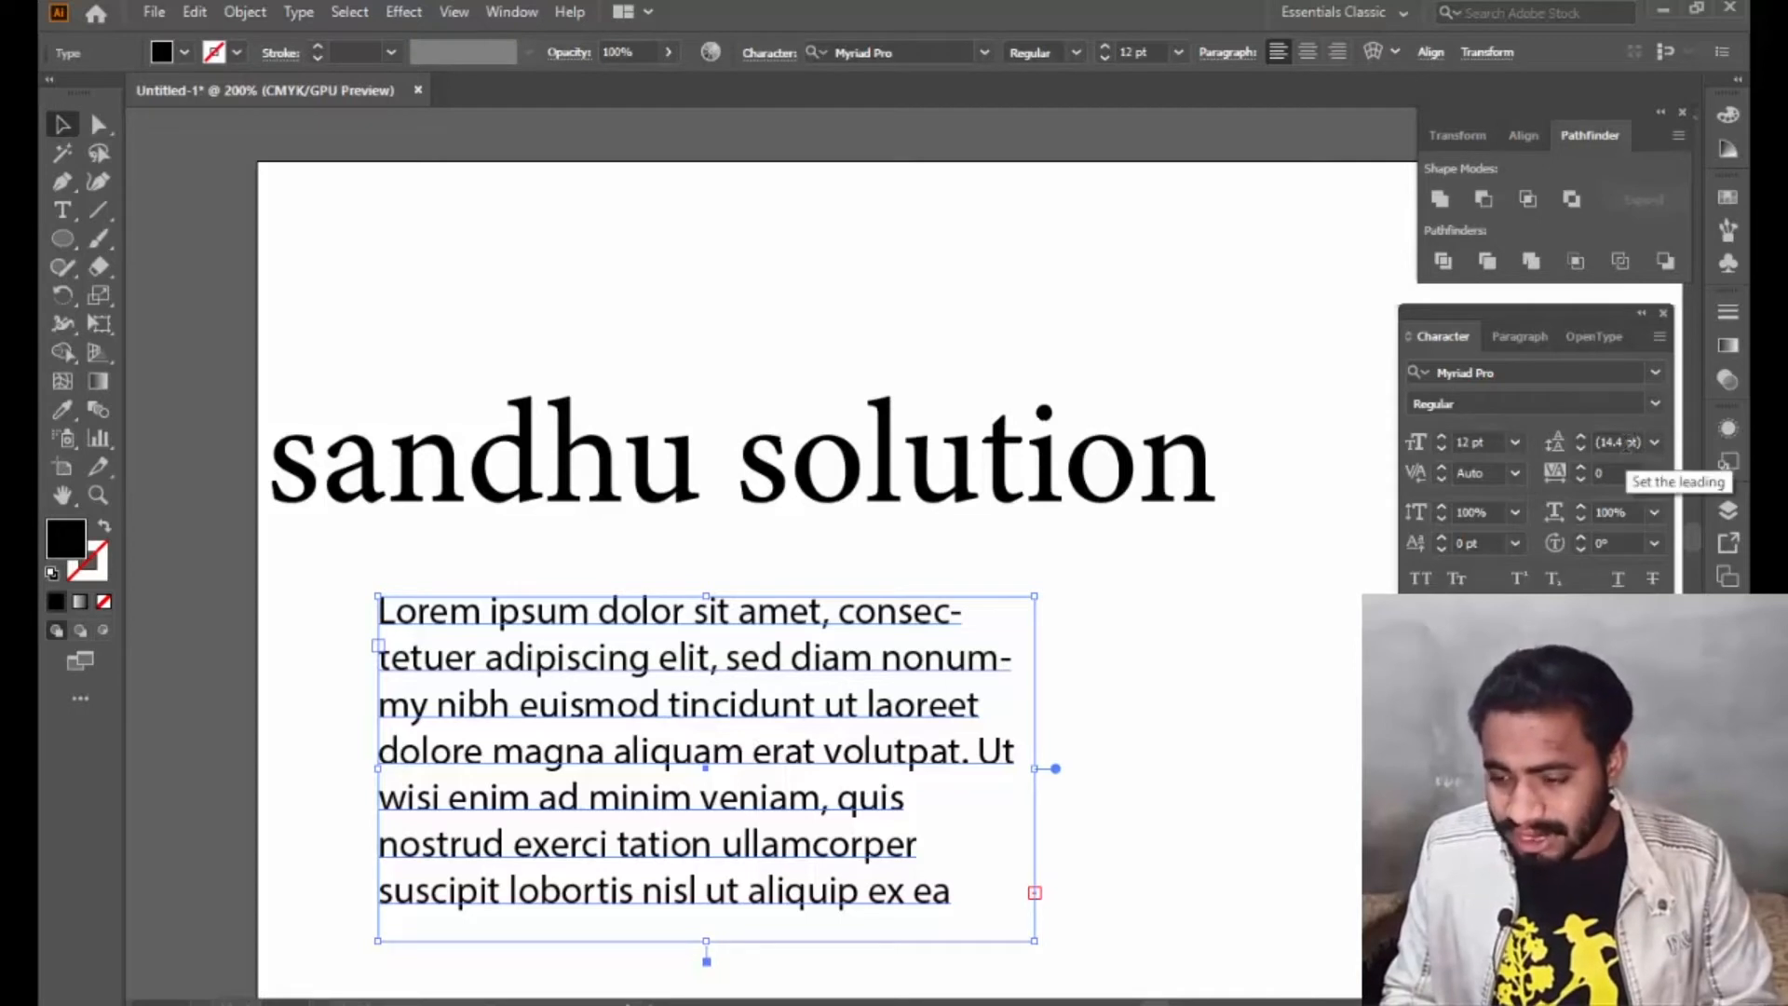
# Vary the Lorem ipsum paragraph's leading, widening it to 26 pt, tightening it below 7 pt and ending at 14 pt.
pyautogui.scroll(4, 1627, 443)
pyautogui.scroll(-4, 1624, 444)
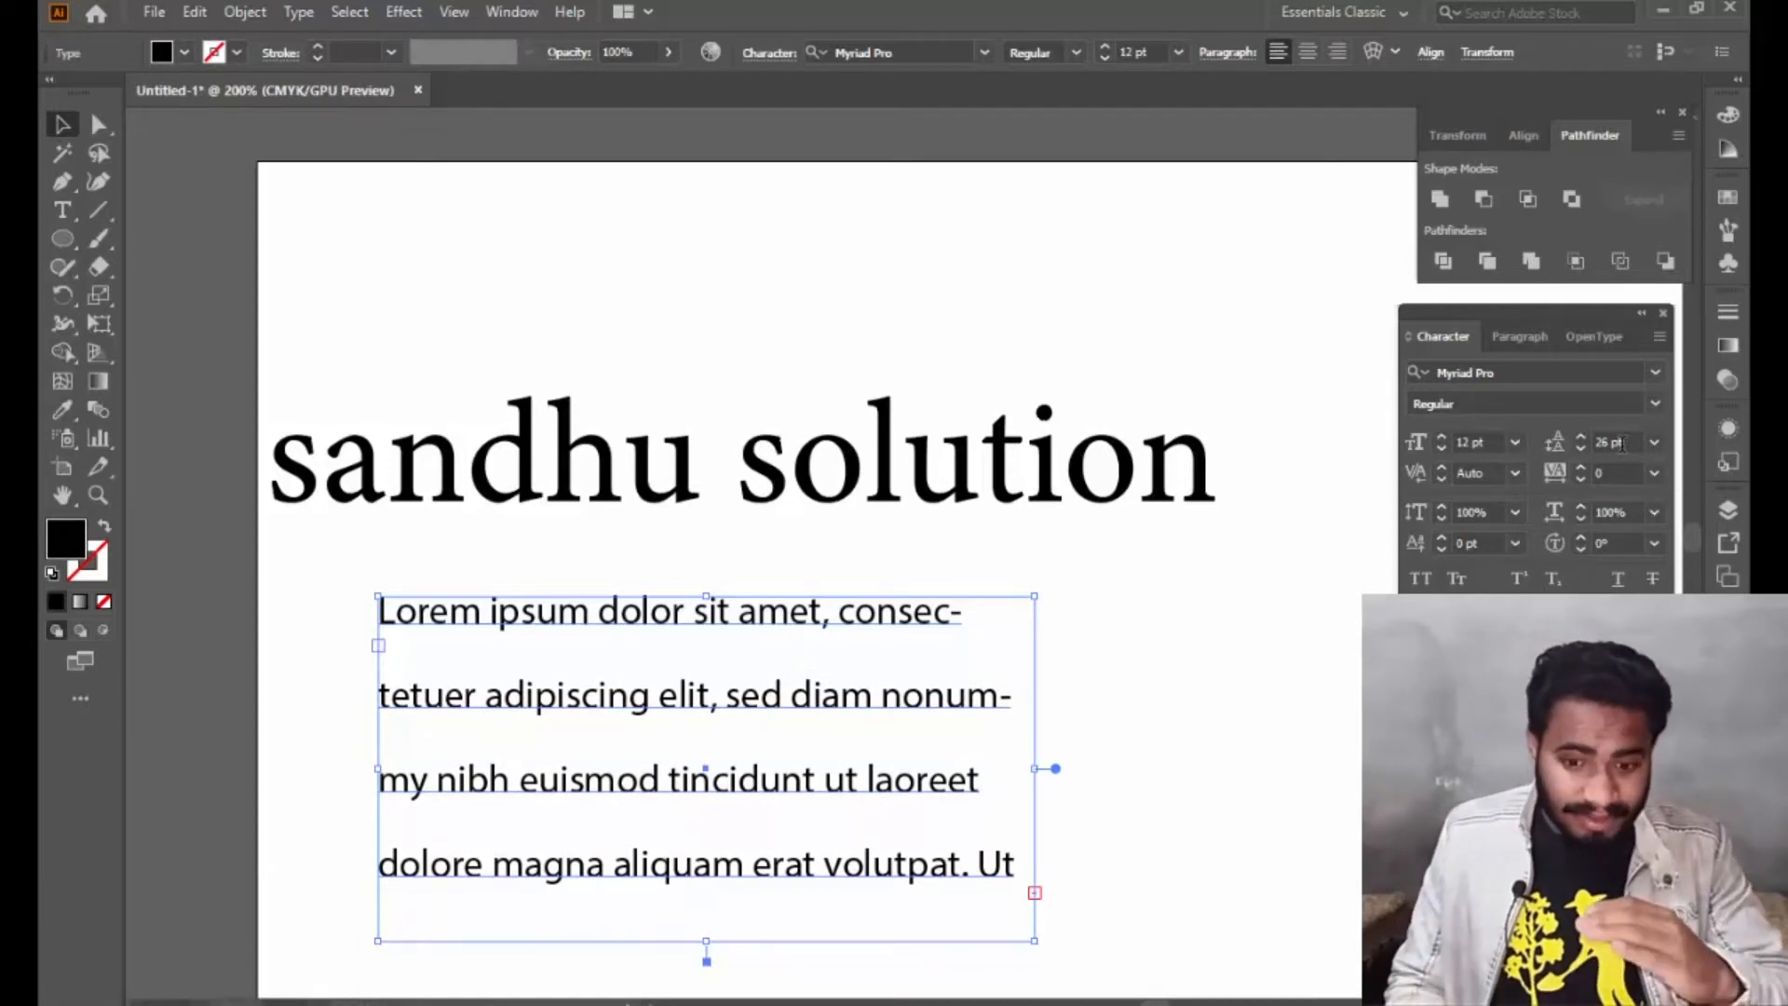
pyautogui.scroll(-10, 1621, 444)
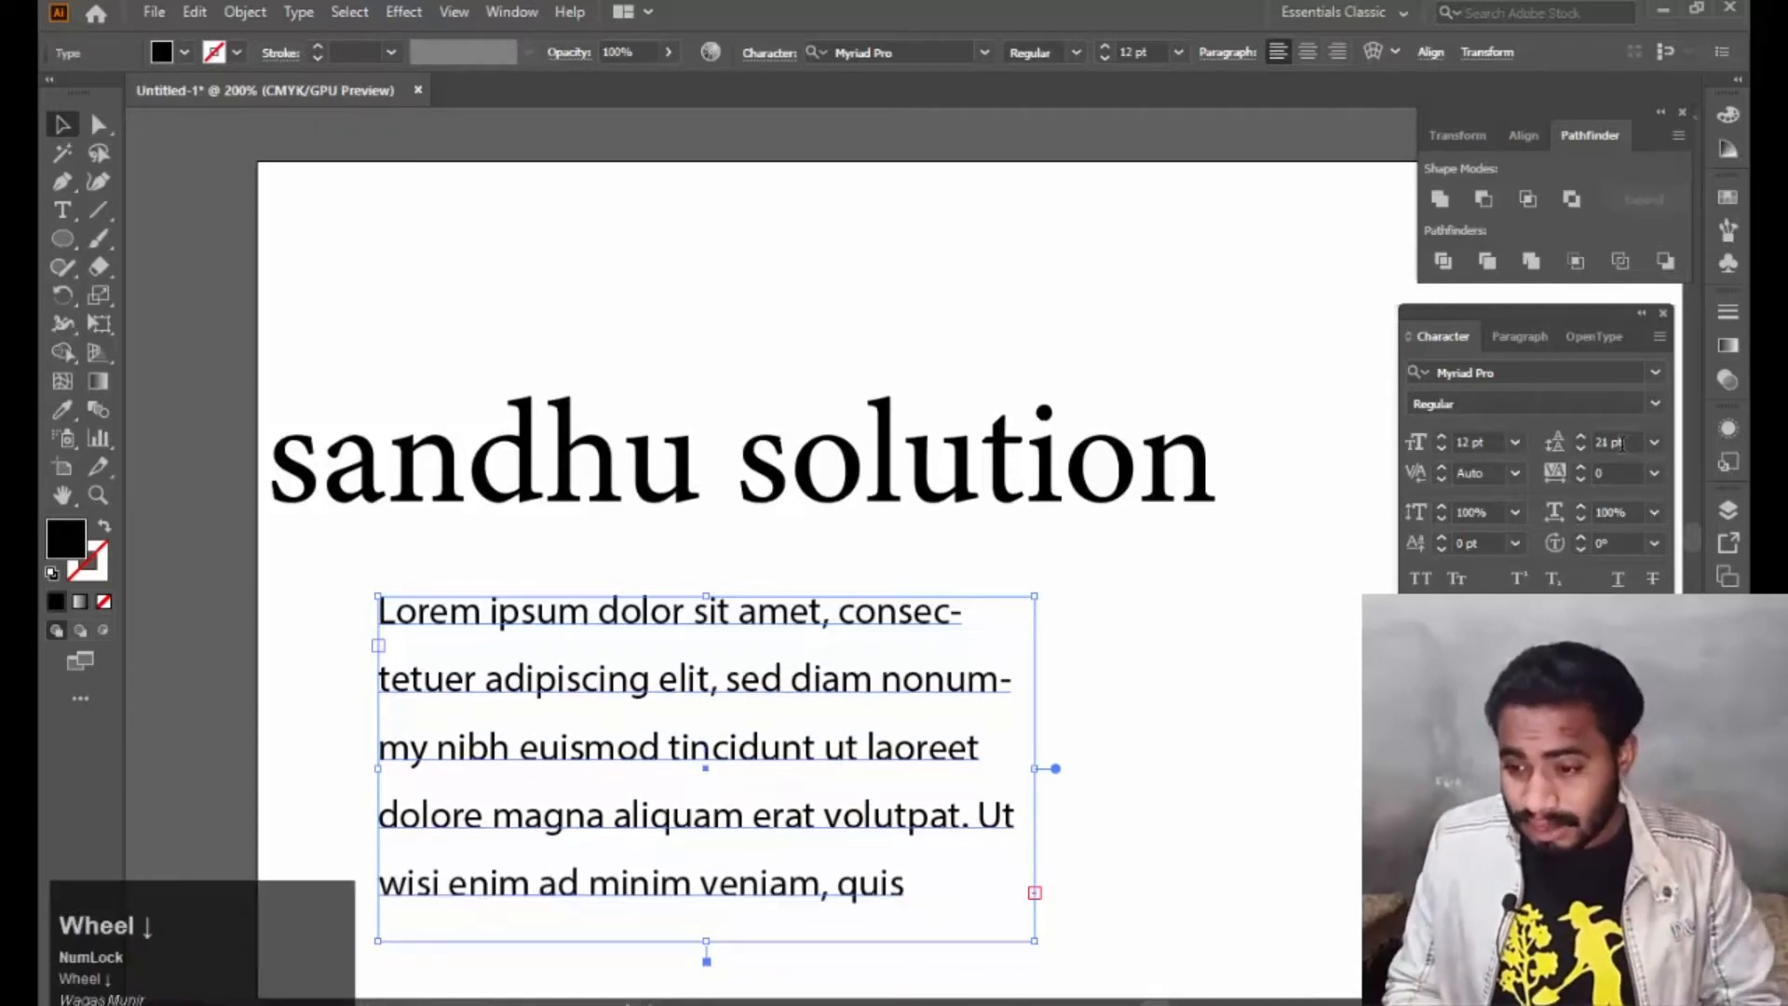
pyautogui.scroll(-4, 1621, 444)
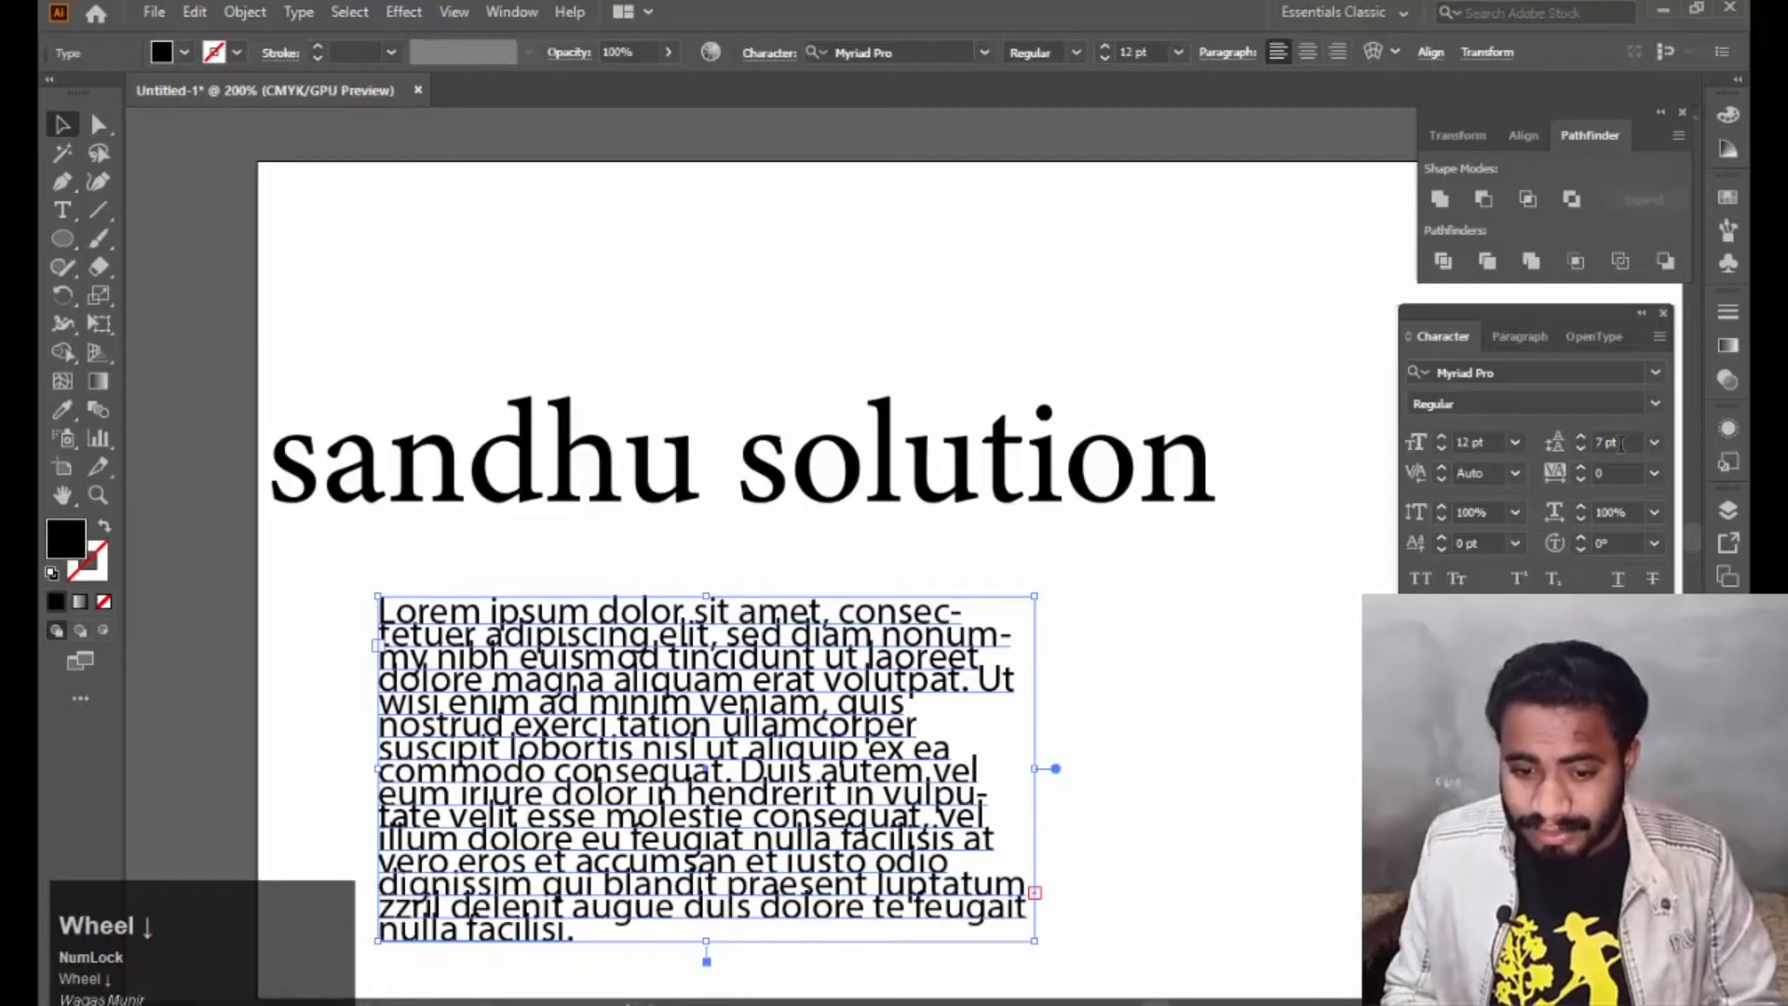
pyautogui.scroll(-5, 1621, 445)
pyautogui.scroll(2, 1622, 444)
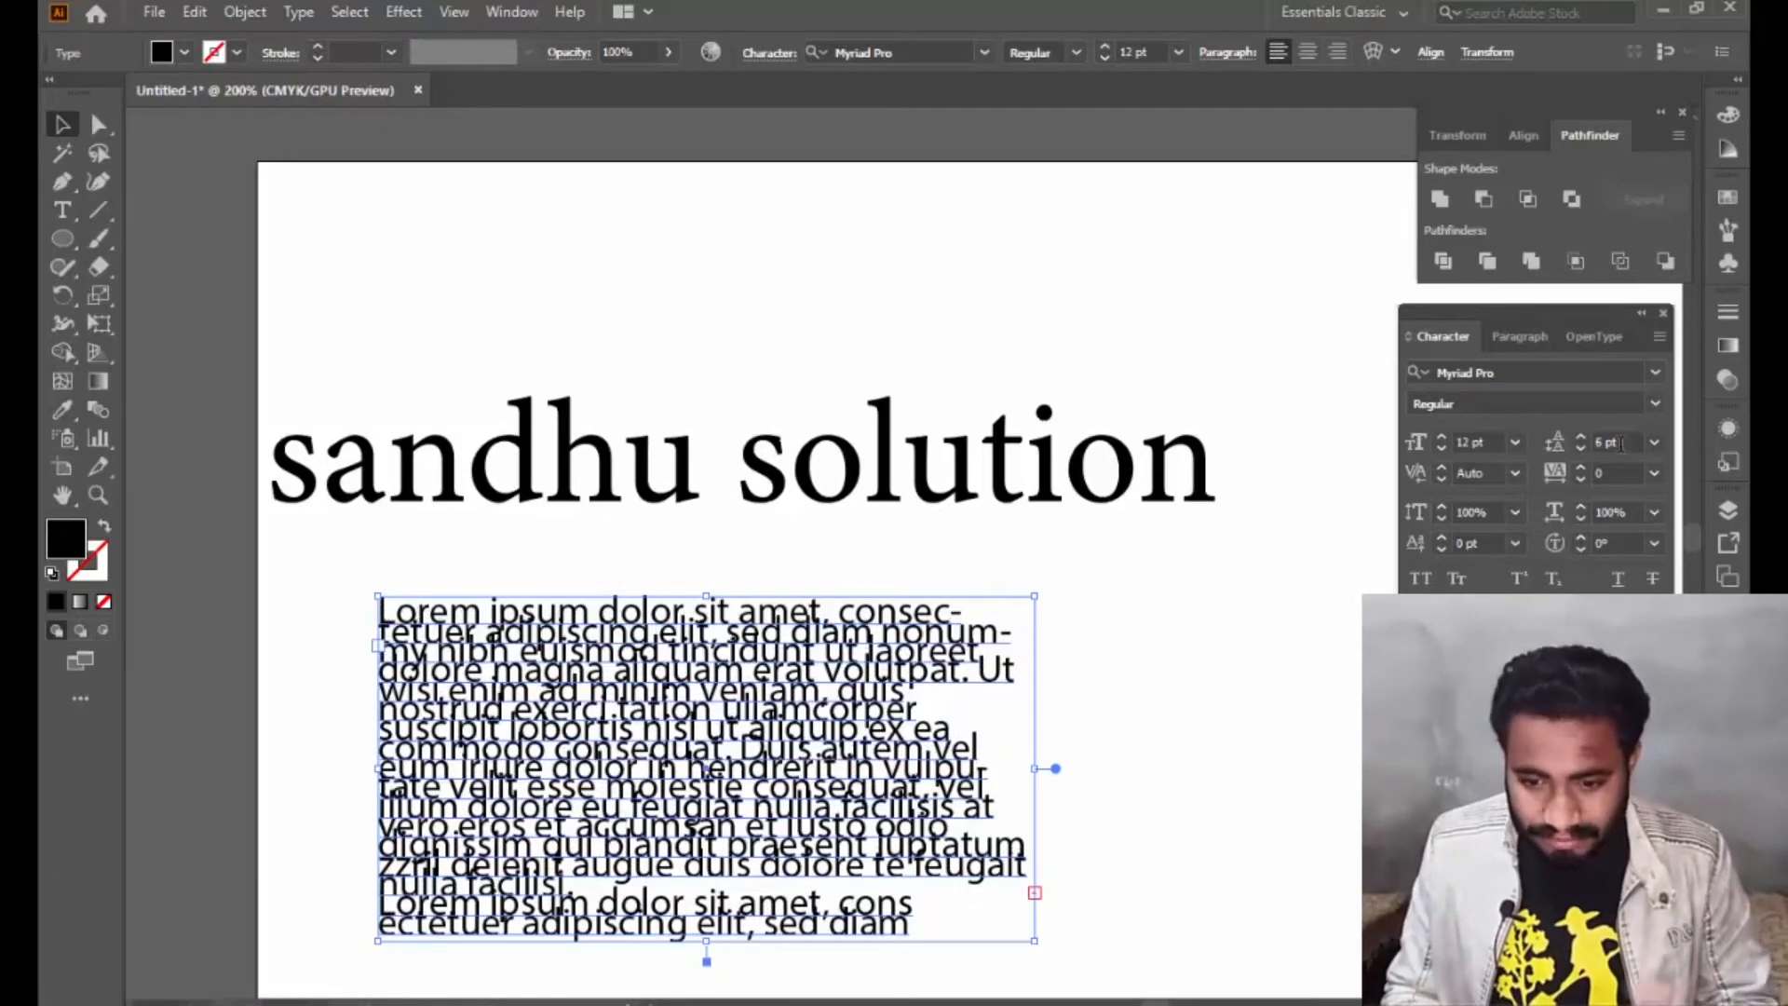
pyautogui.scroll(8, 1621, 444)
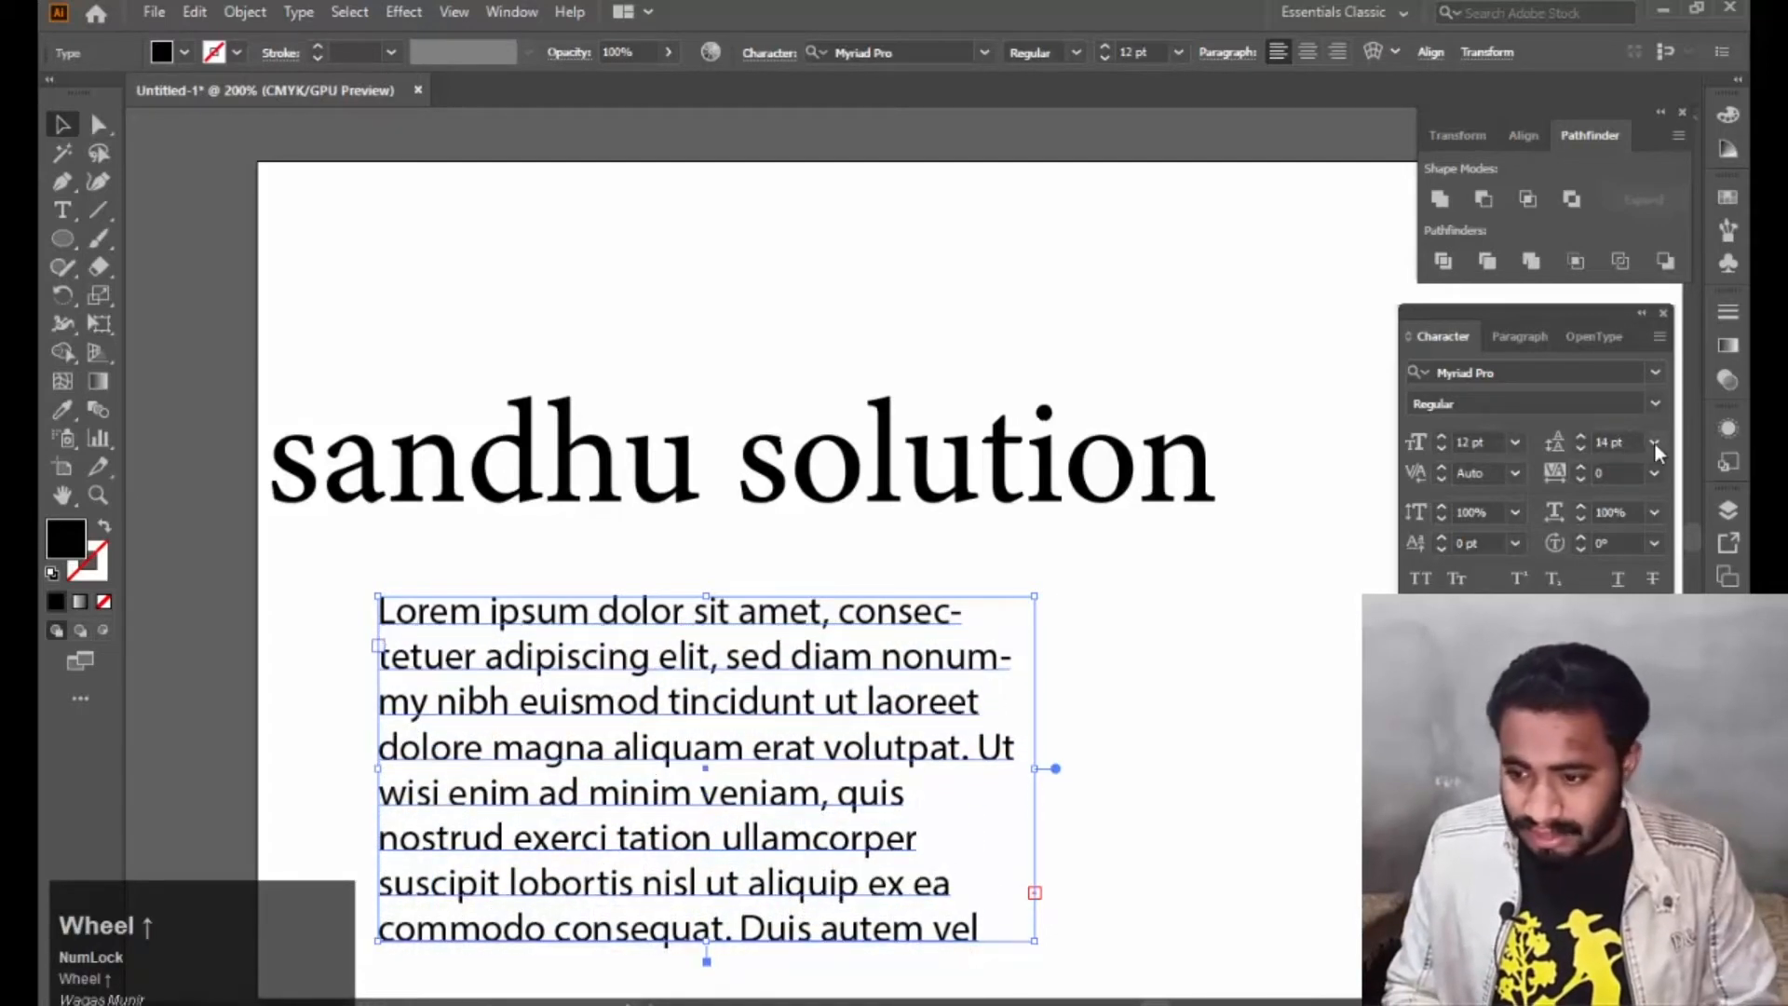
# Preview the leading presets on the paragraph, try 13 pt leading and return it to 14 pt.
pyautogui.click(1655, 443)
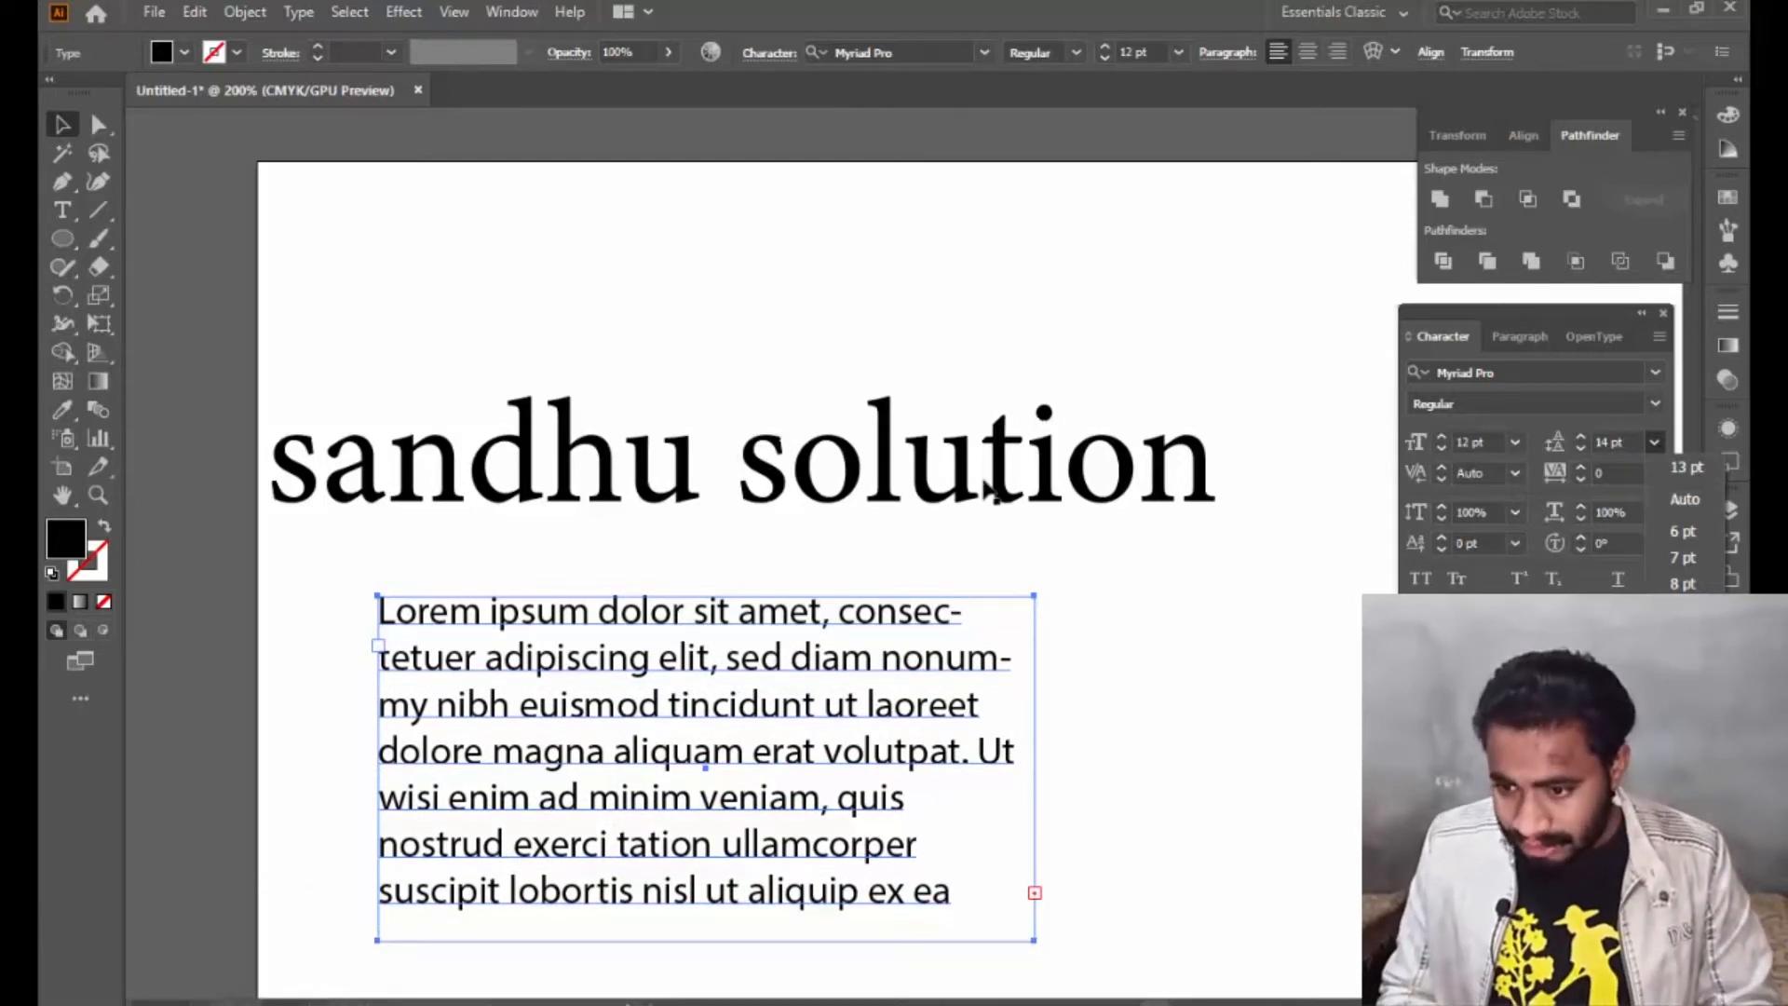
pyautogui.click(1631, 442)
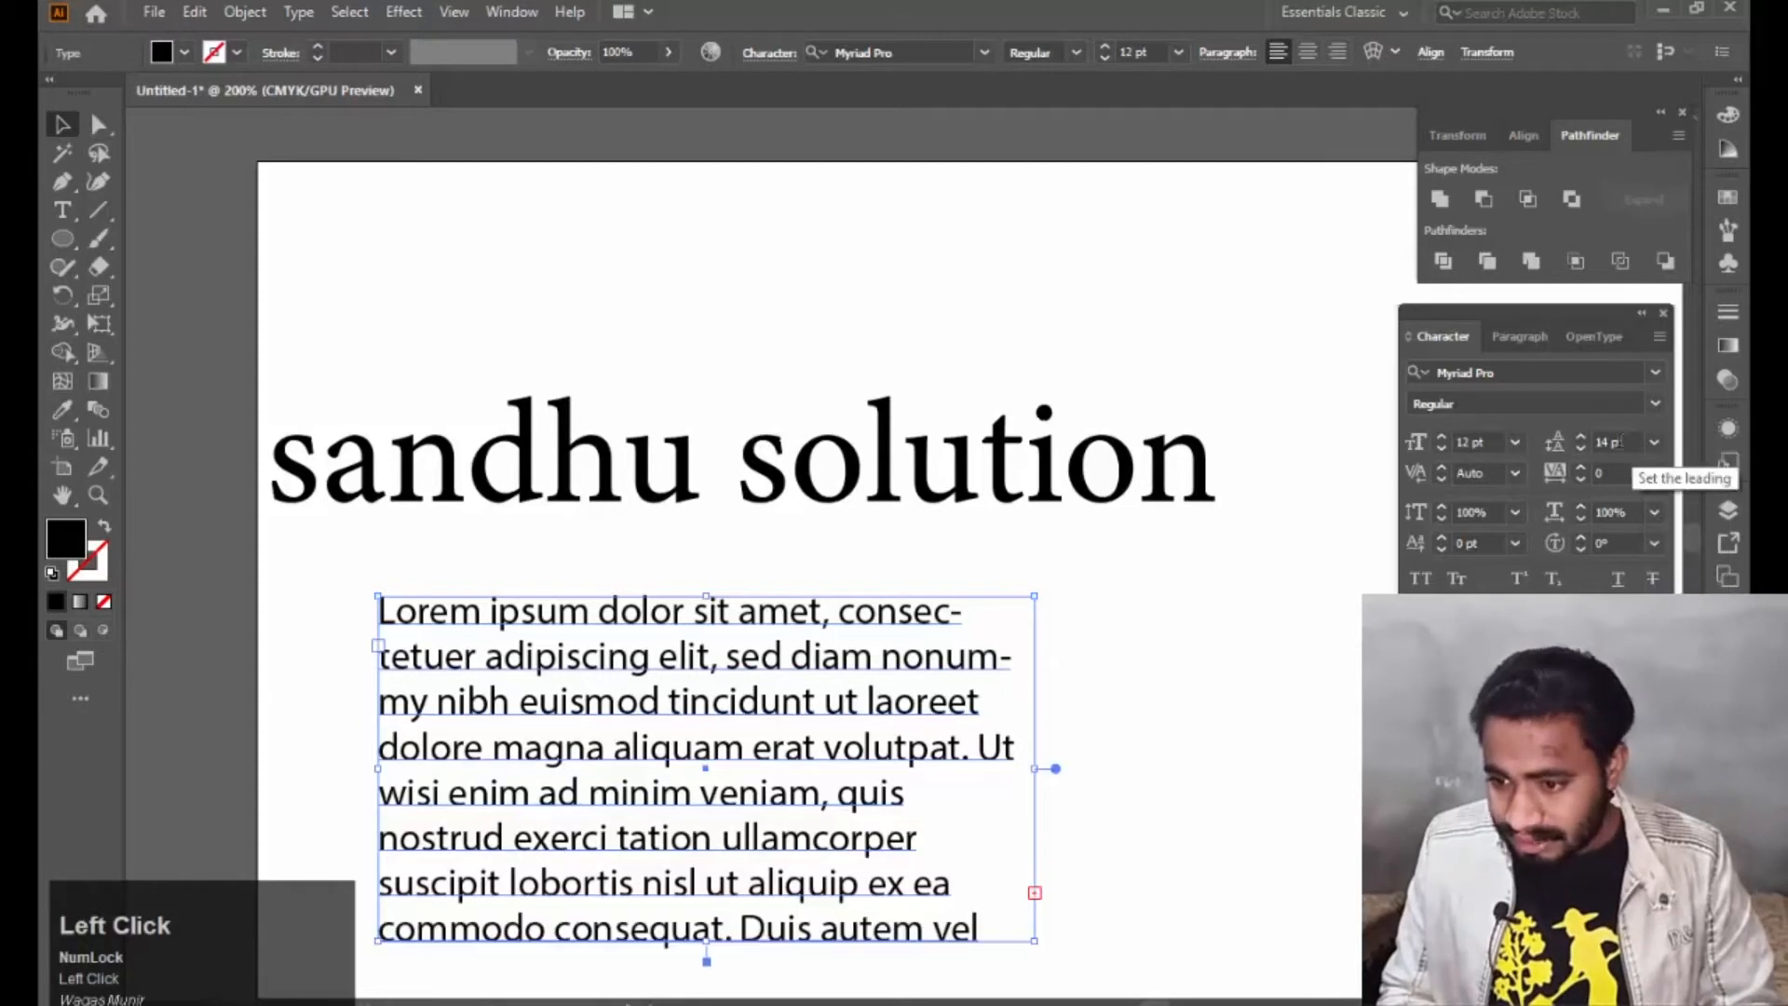
pyautogui.scroll(-2, 1627, 444)
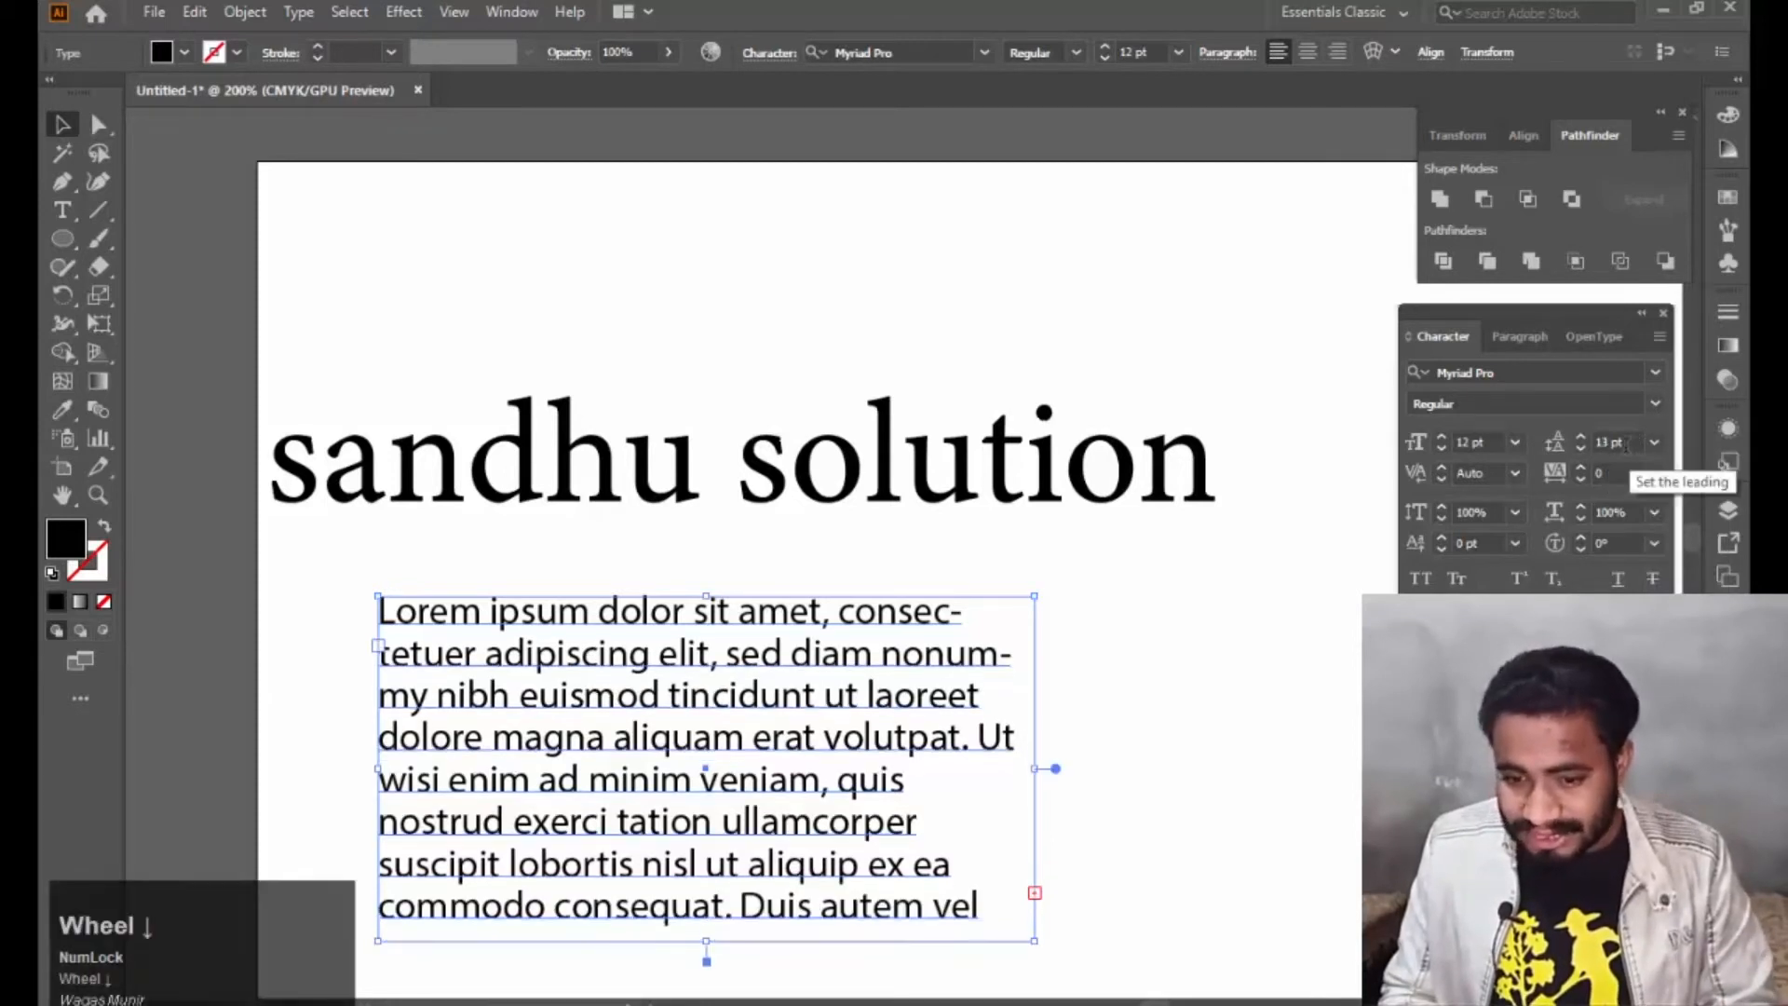
pyautogui.scroll(2, 1628, 446)
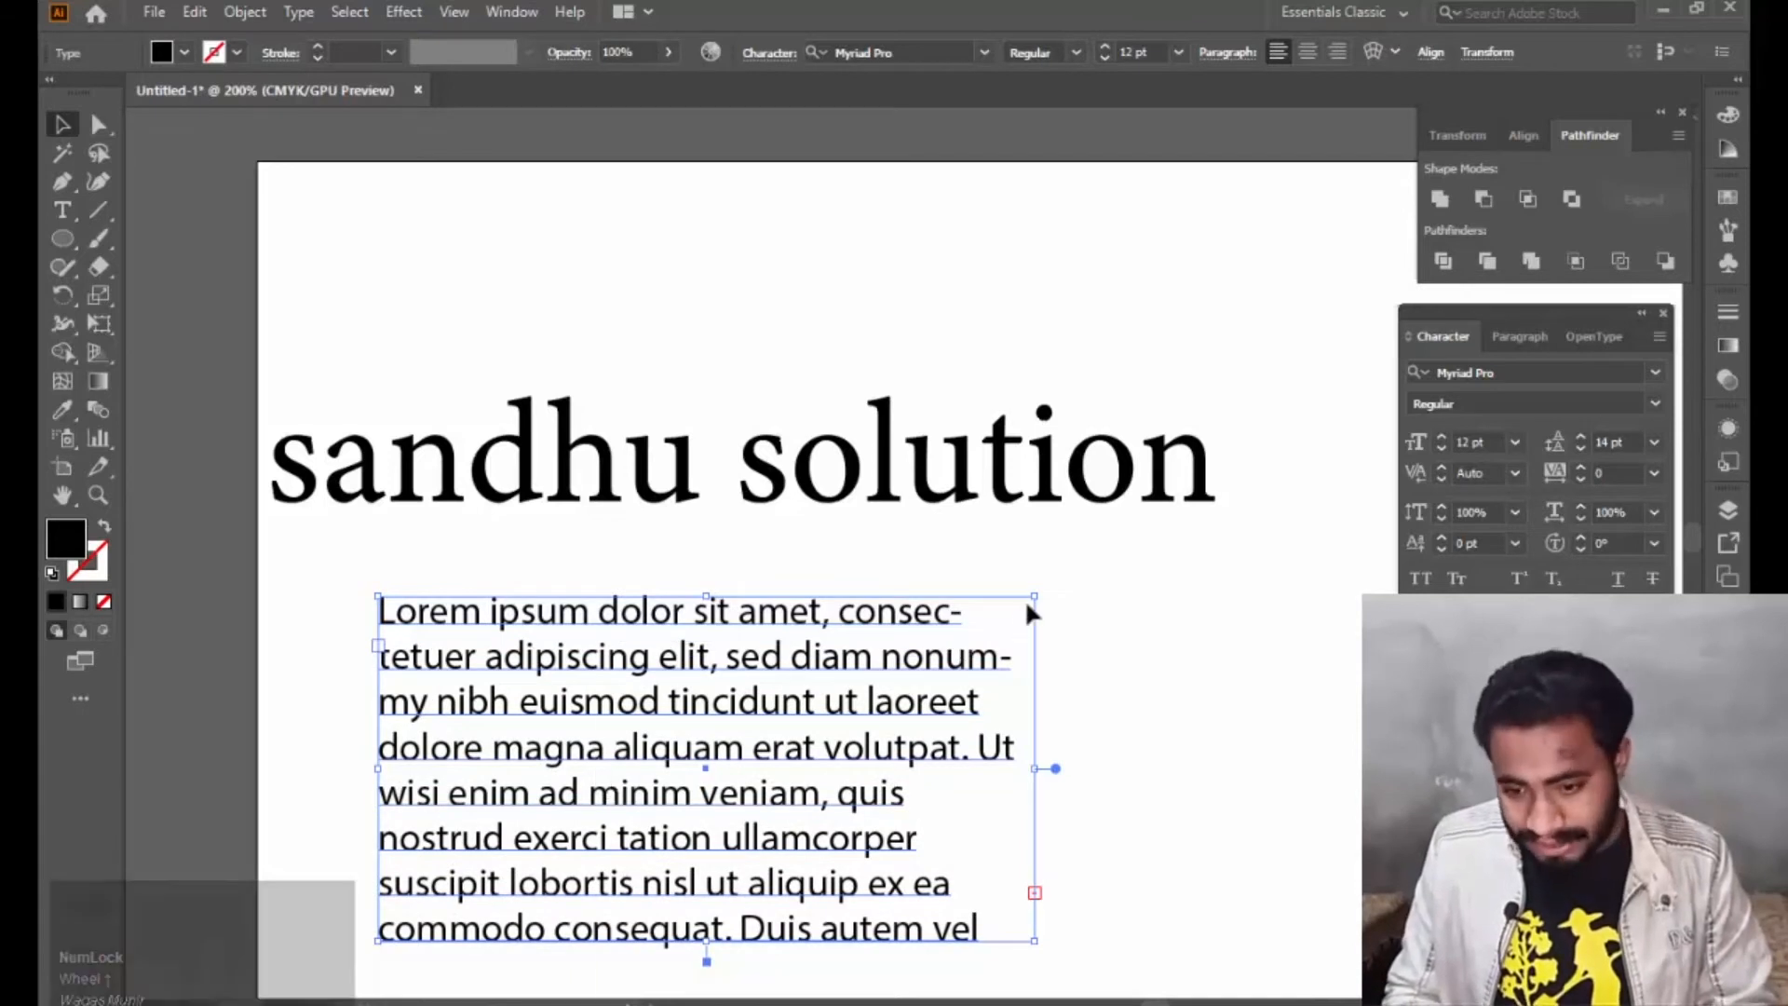
# Increase the Lorem ipsum paragraph's font size to 19 pt, and move the heading and paragraph higher on the artboard.
pyautogui.click(926, 658)
pyautogui.scroll(7, 1474, 442)
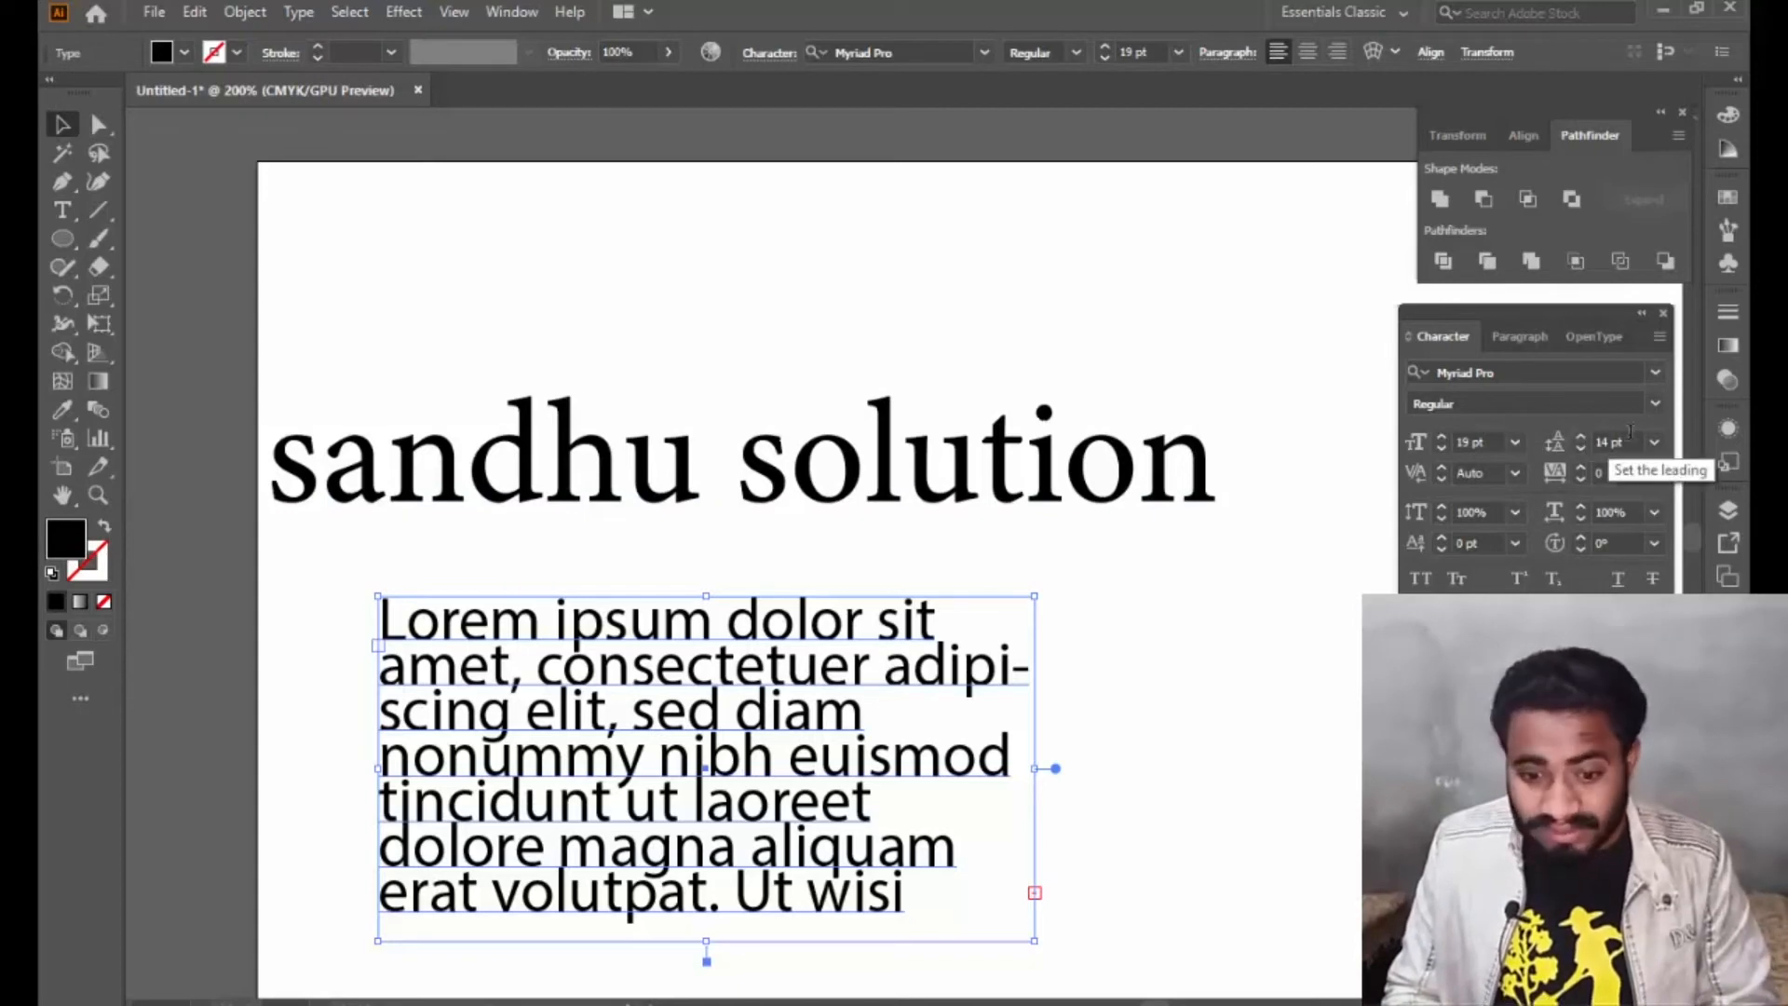
pyautogui.moveTo(718, 717); pyautogui.dragTo(756, 669)
pyautogui.moveTo(675, 508); pyautogui.dragTo(696, 362)
pyautogui.moveTo(645, 632); pyautogui.dragTo(633, 555)
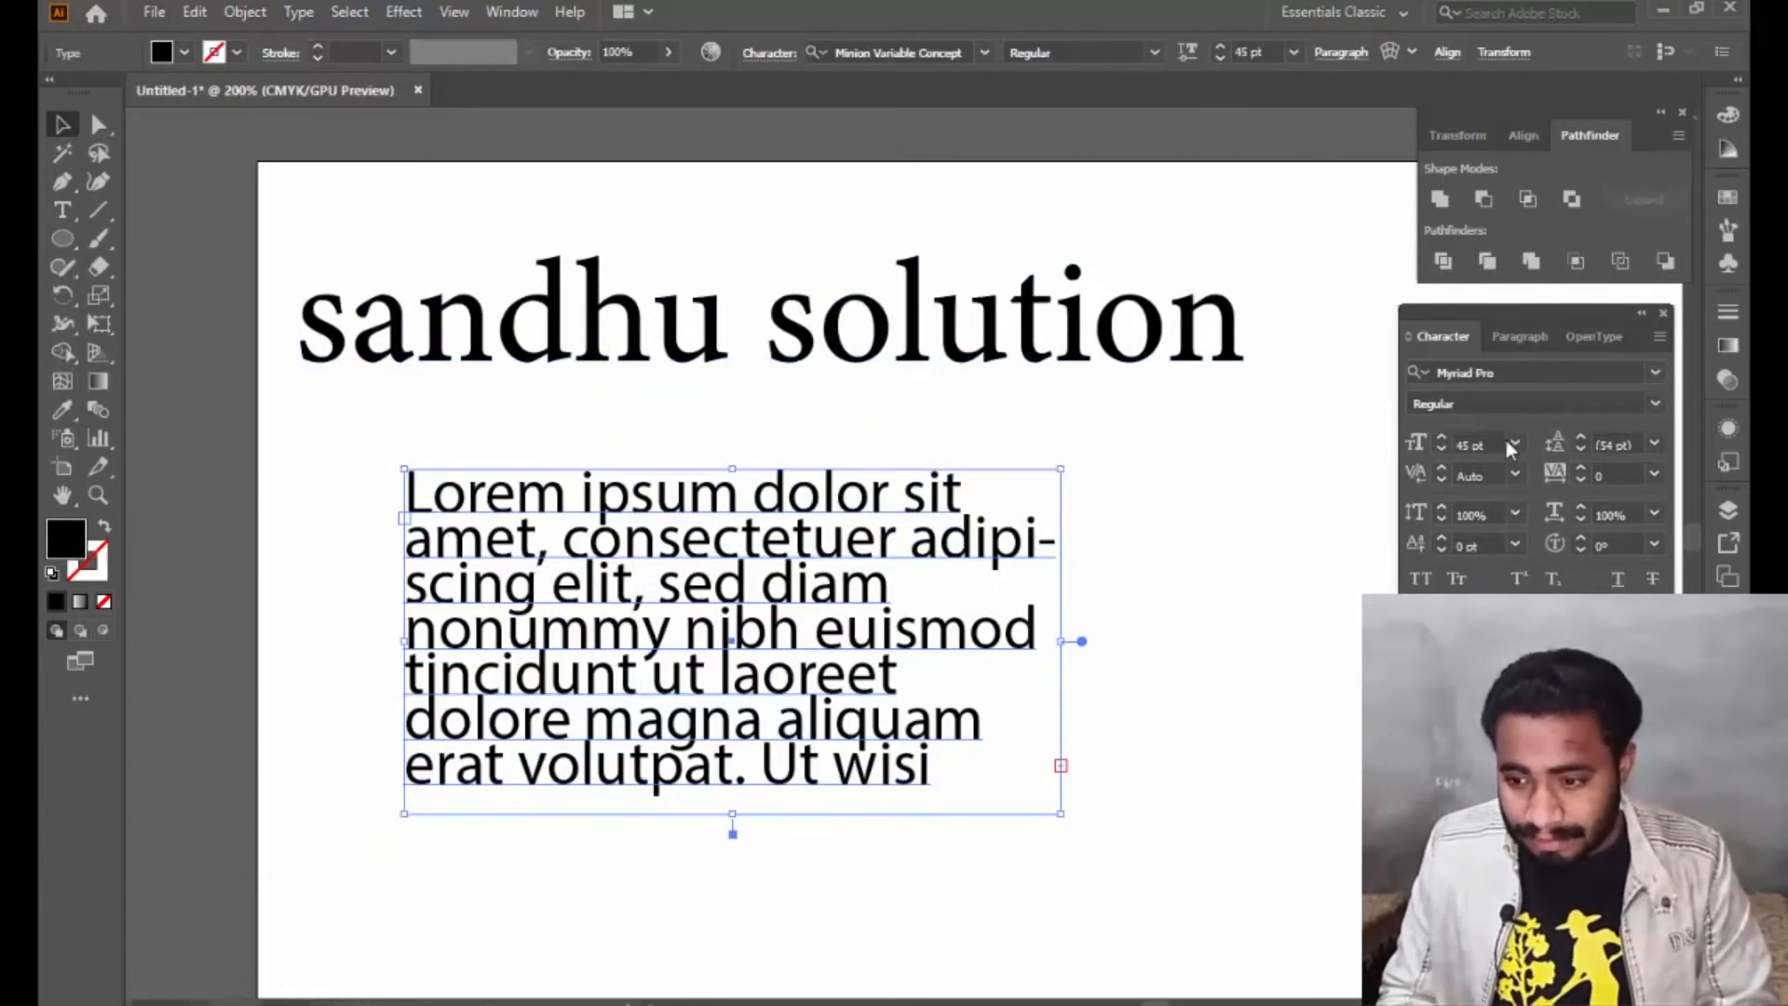
# Set the Lorem ipsum paragraph's leading to Auto and reduce its font size to 13 pt.
pyautogui.click(1650, 446)
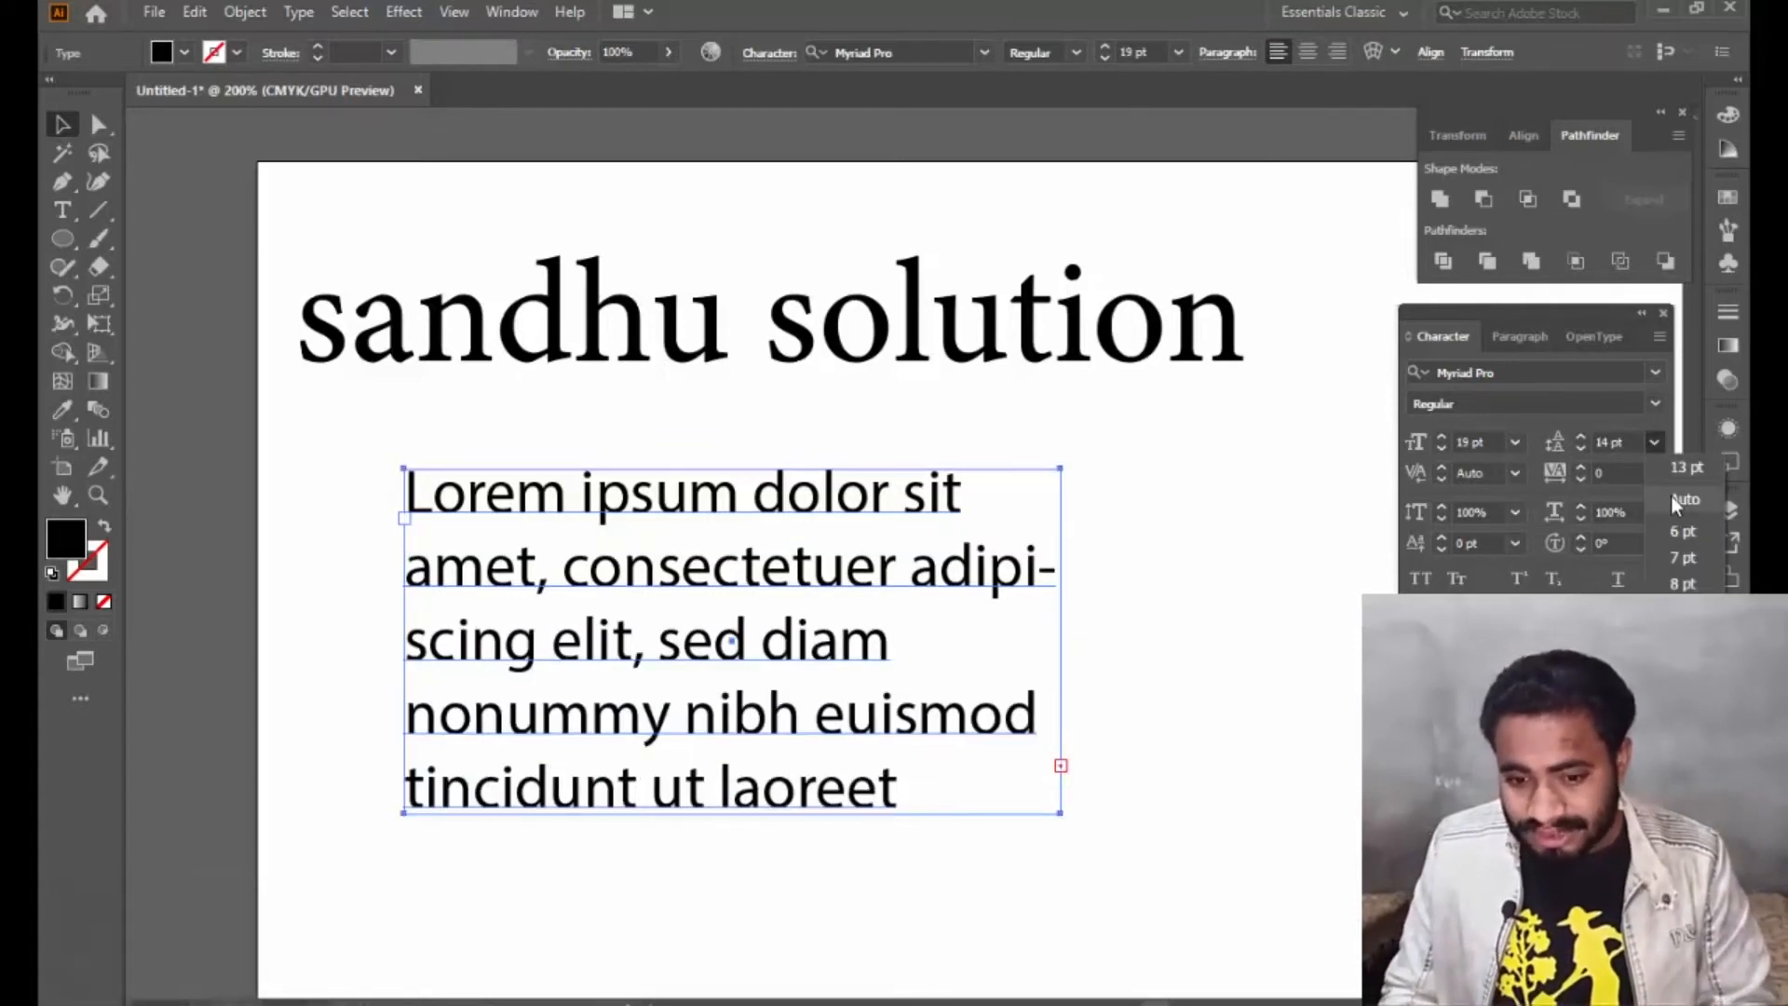
pyautogui.click(1672, 498)
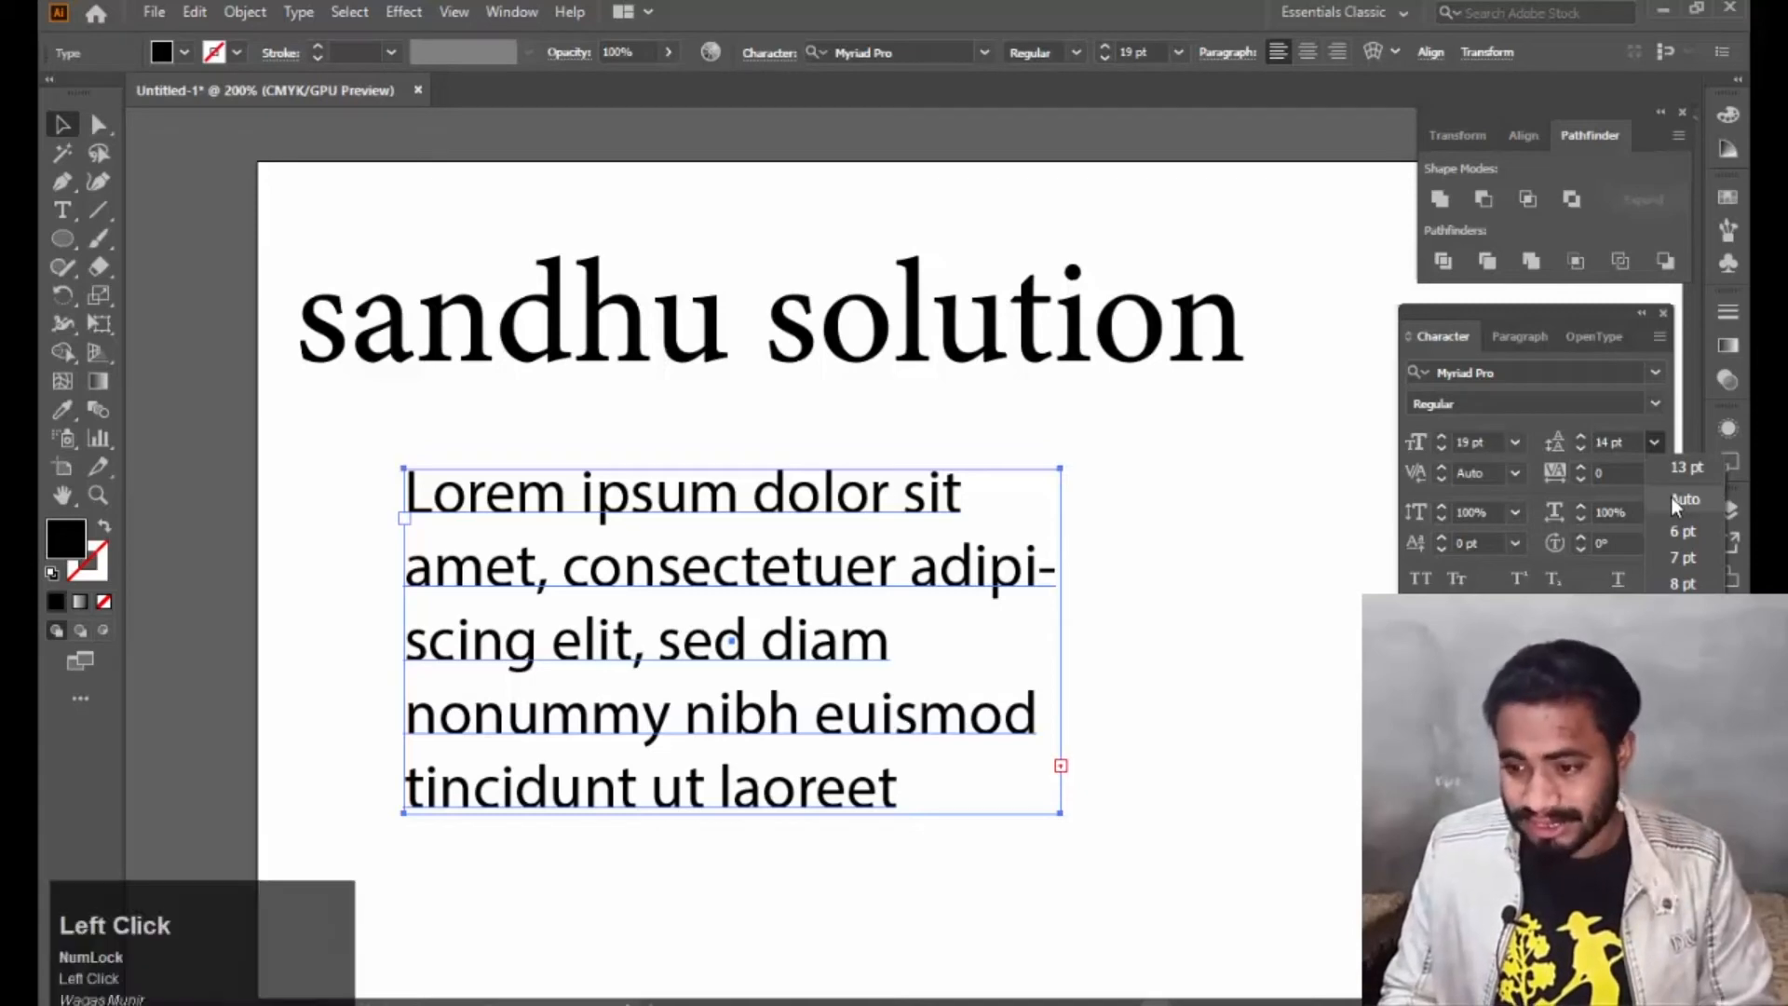
pyautogui.scroll(-6, 1490, 440)
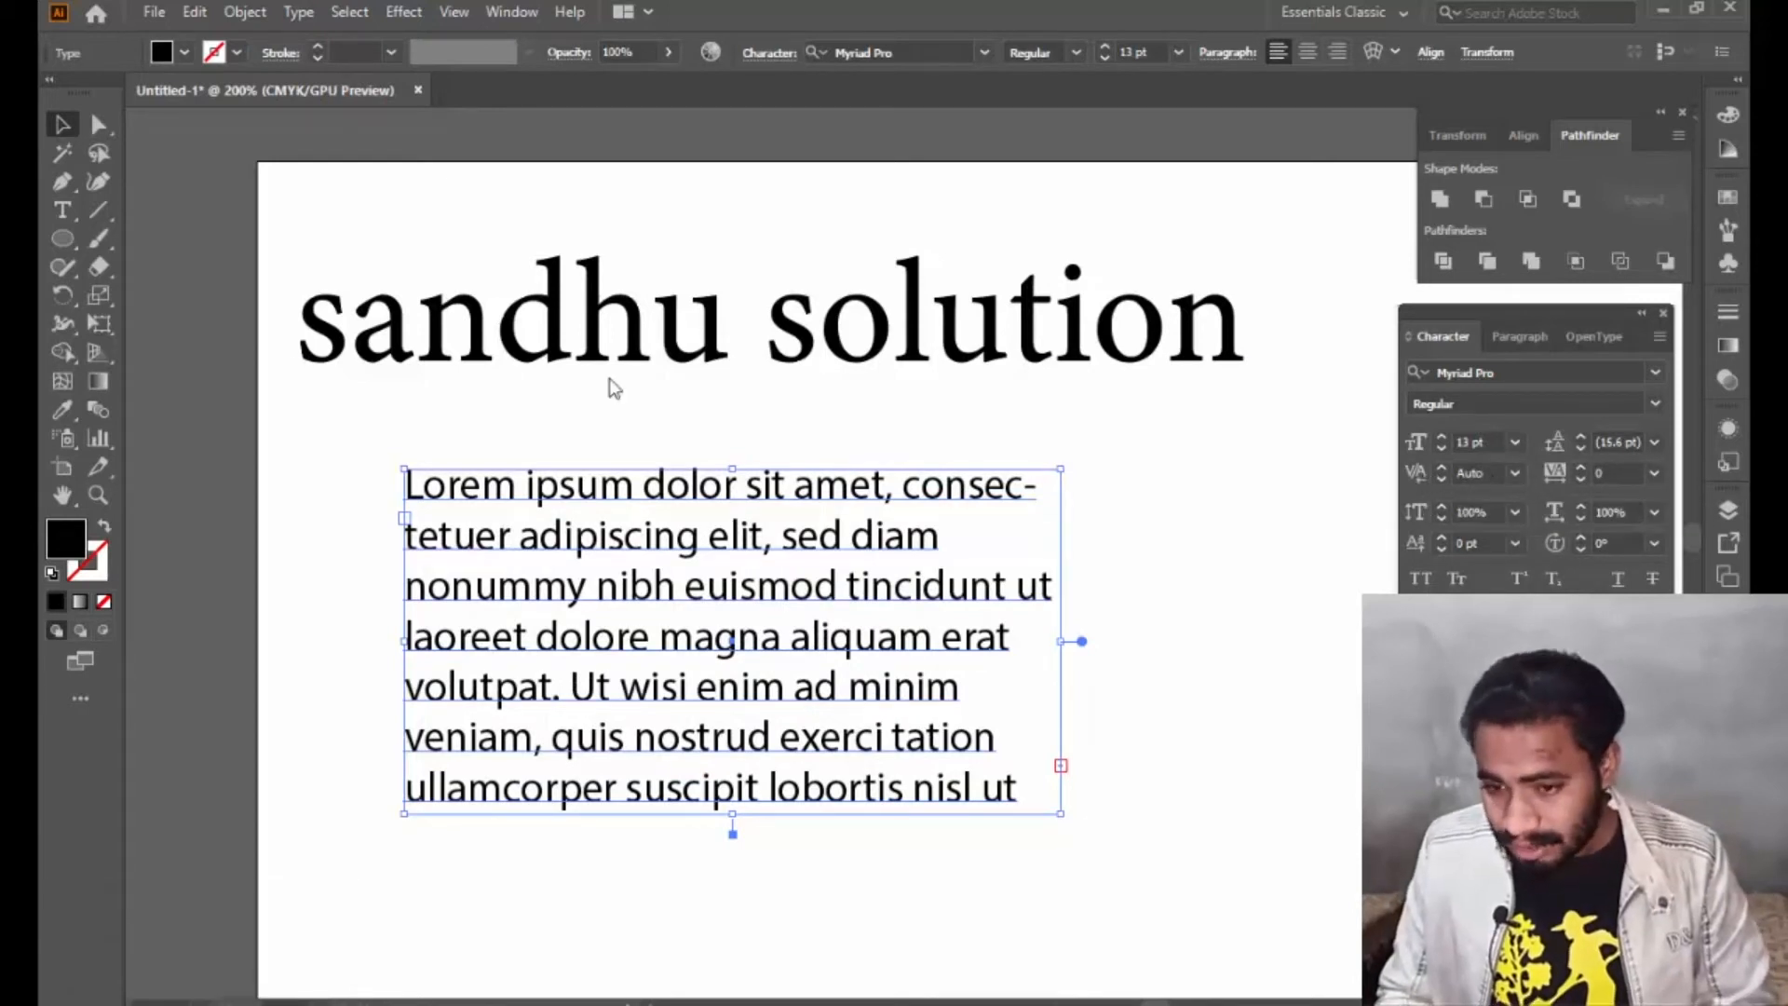
# Select the "sandhu solution" heading and gradually widen its tracking in small increments to beyond 68.
pyautogui.click(696, 321)
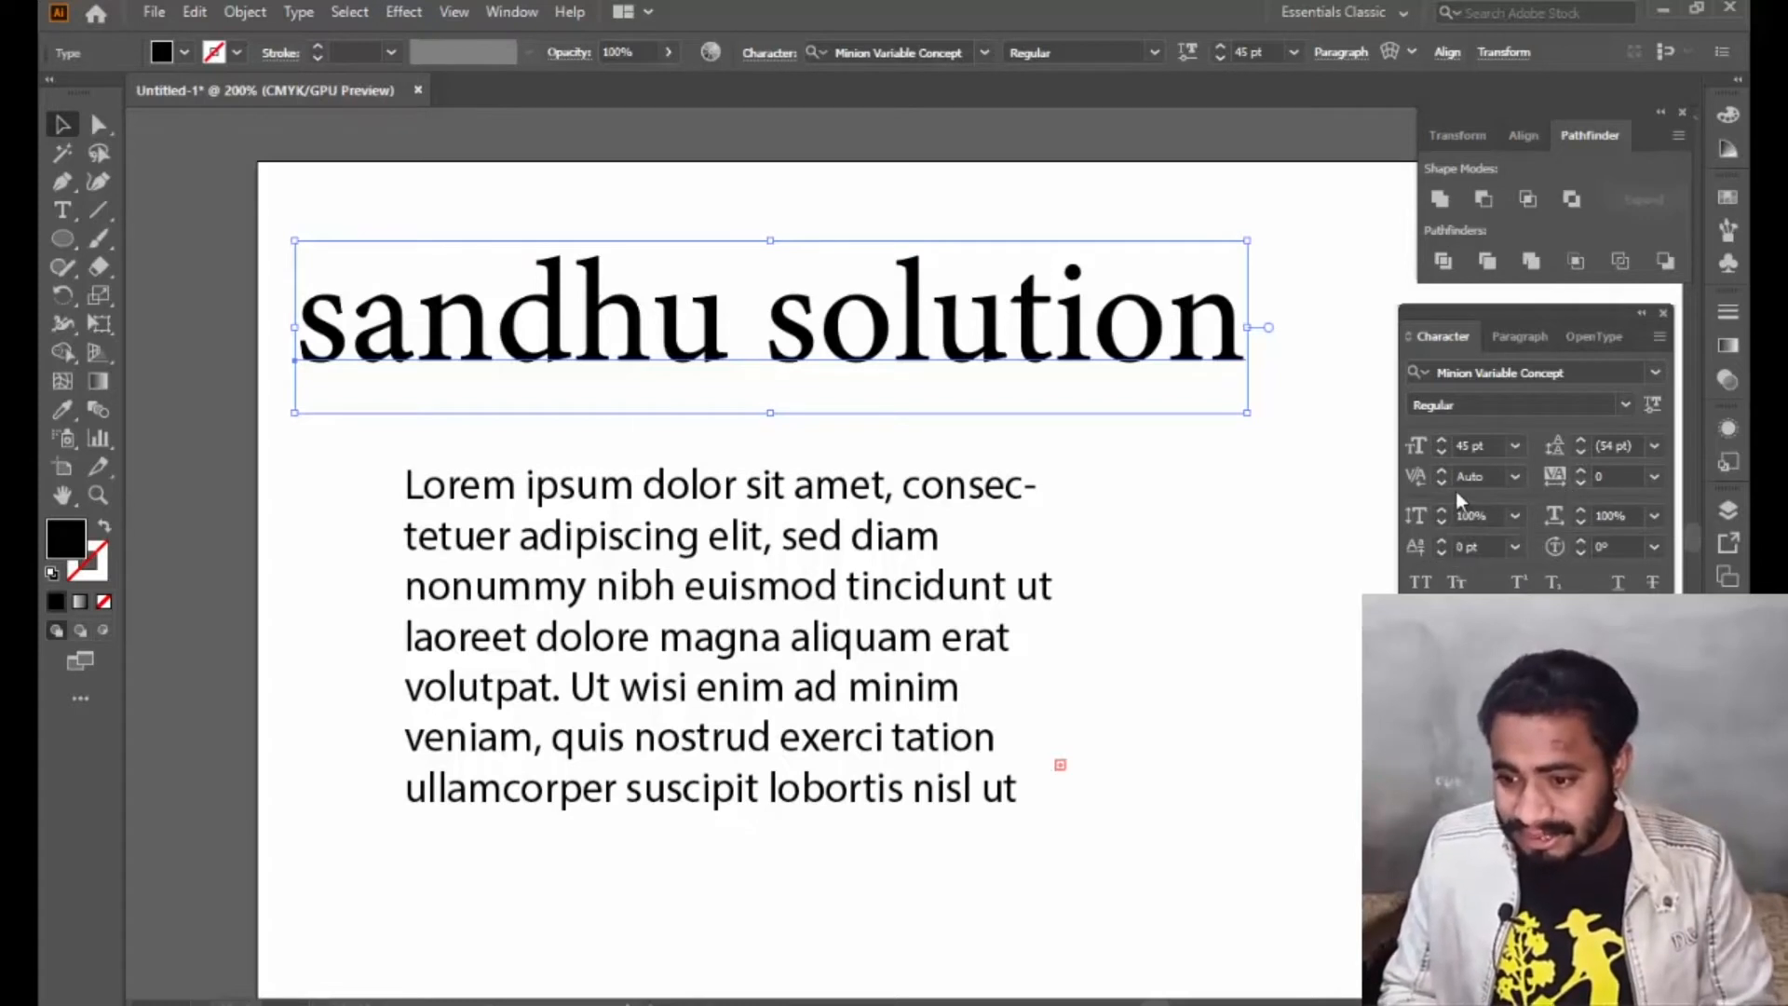
pyautogui.click(626, 298)
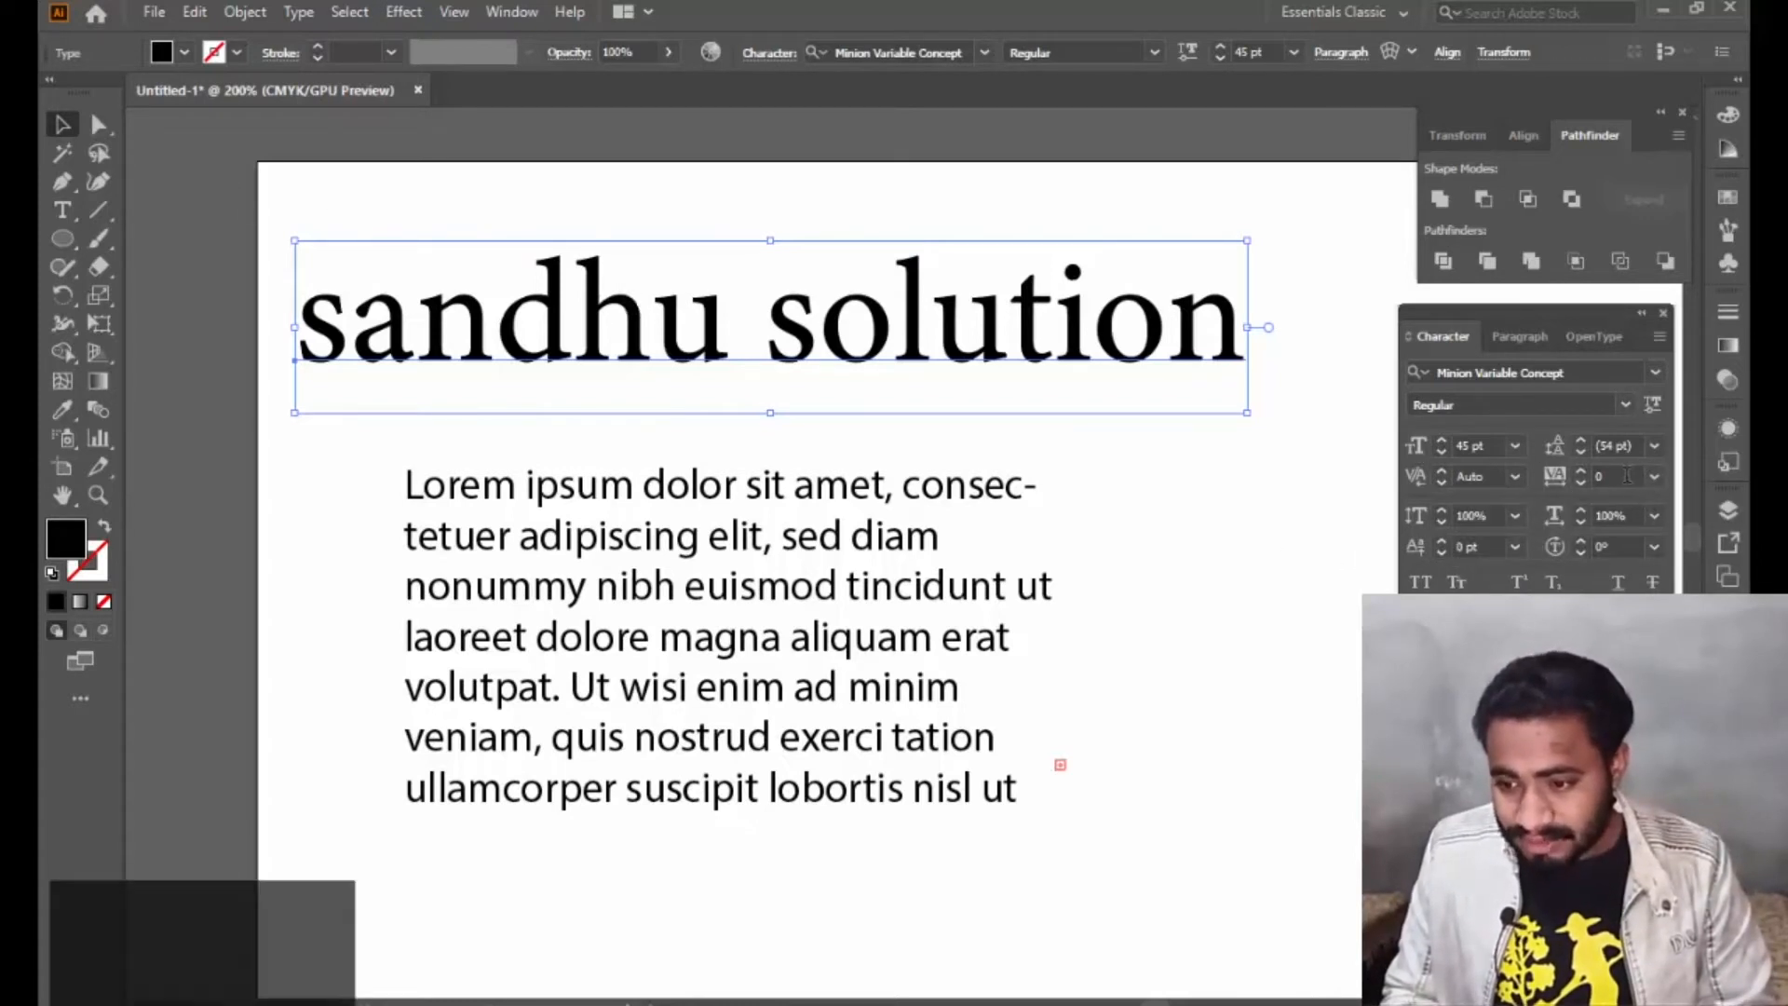
pyautogui.scroll(4, 1626, 476)
pyautogui.scroll(20, 1627, 476)
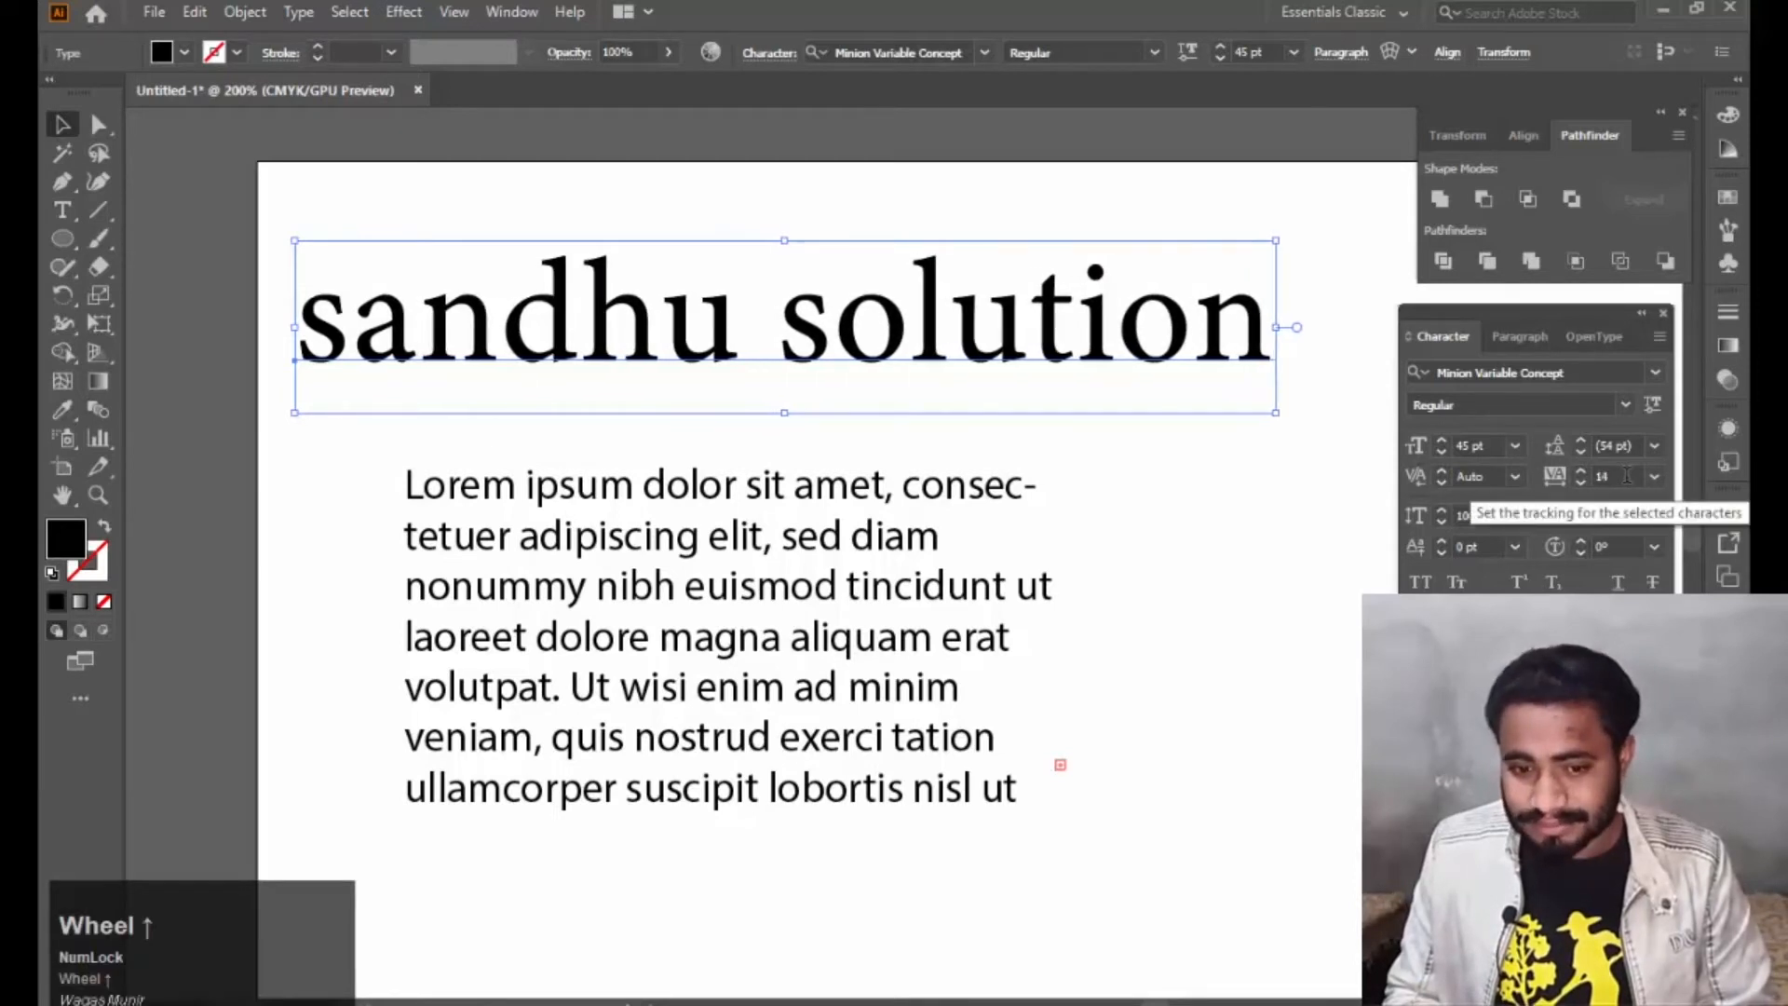
pyautogui.scroll(17, 1627, 476)
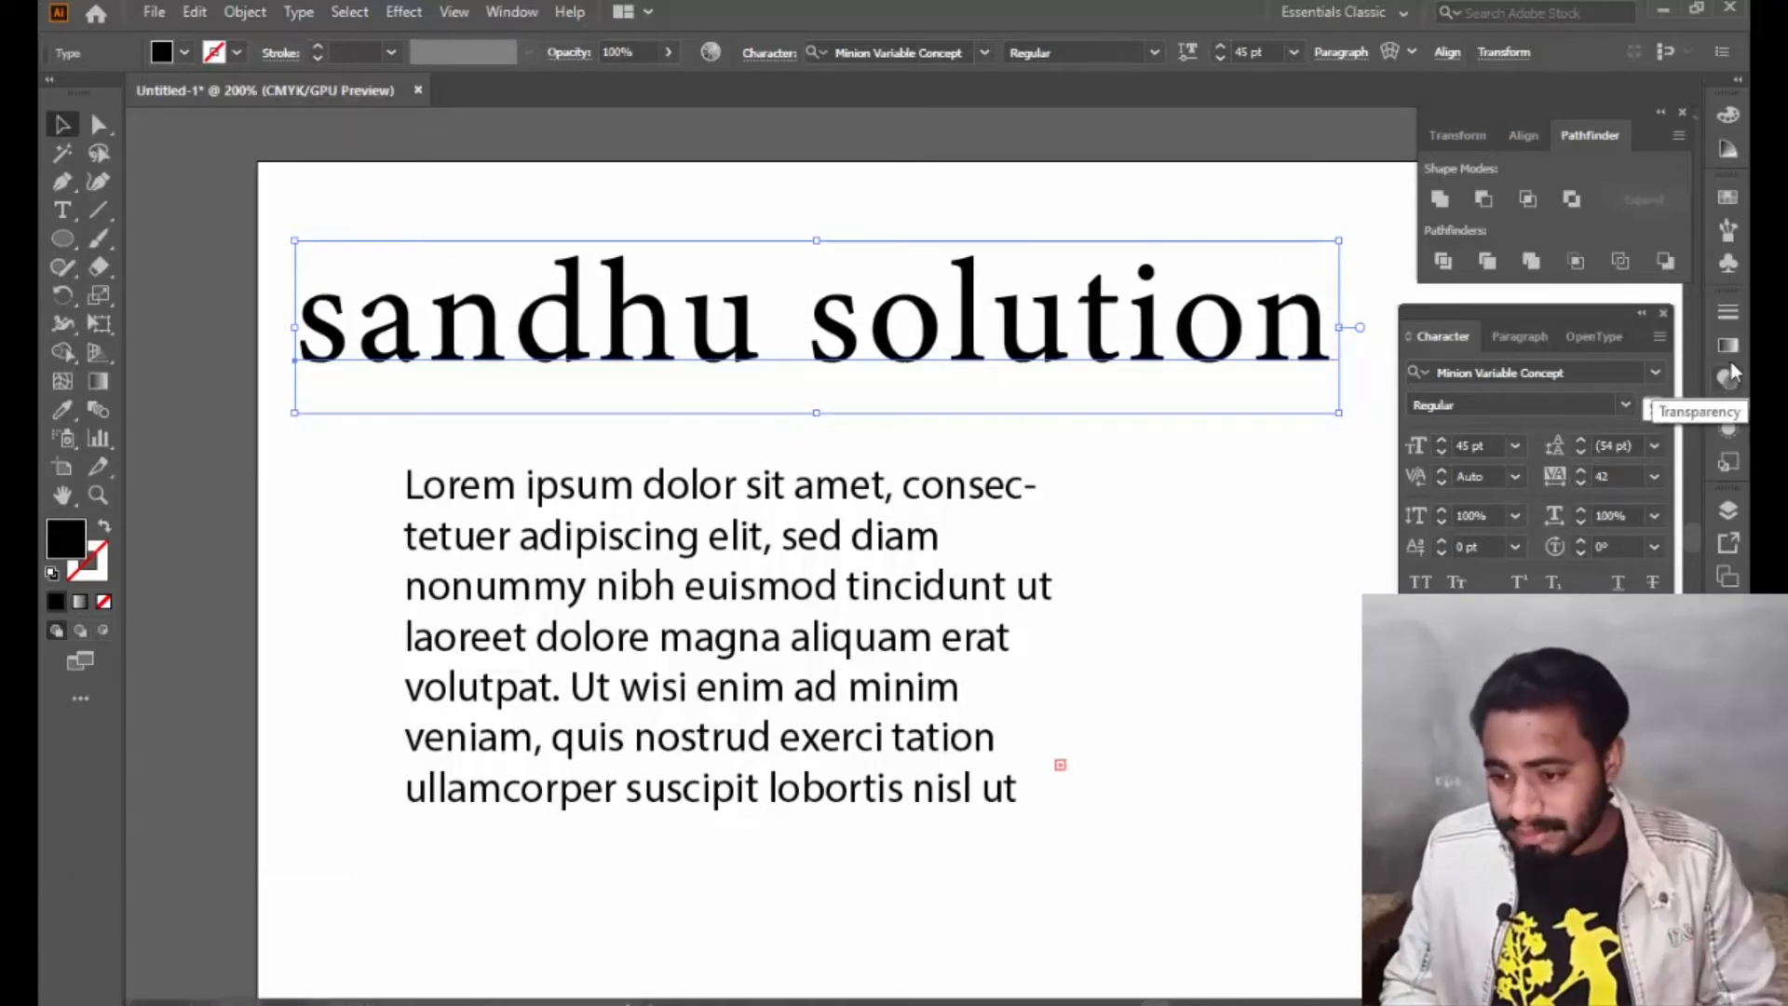
pyautogui.scroll(3, 1627, 478)
pyautogui.scroll(16, 1628, 477)
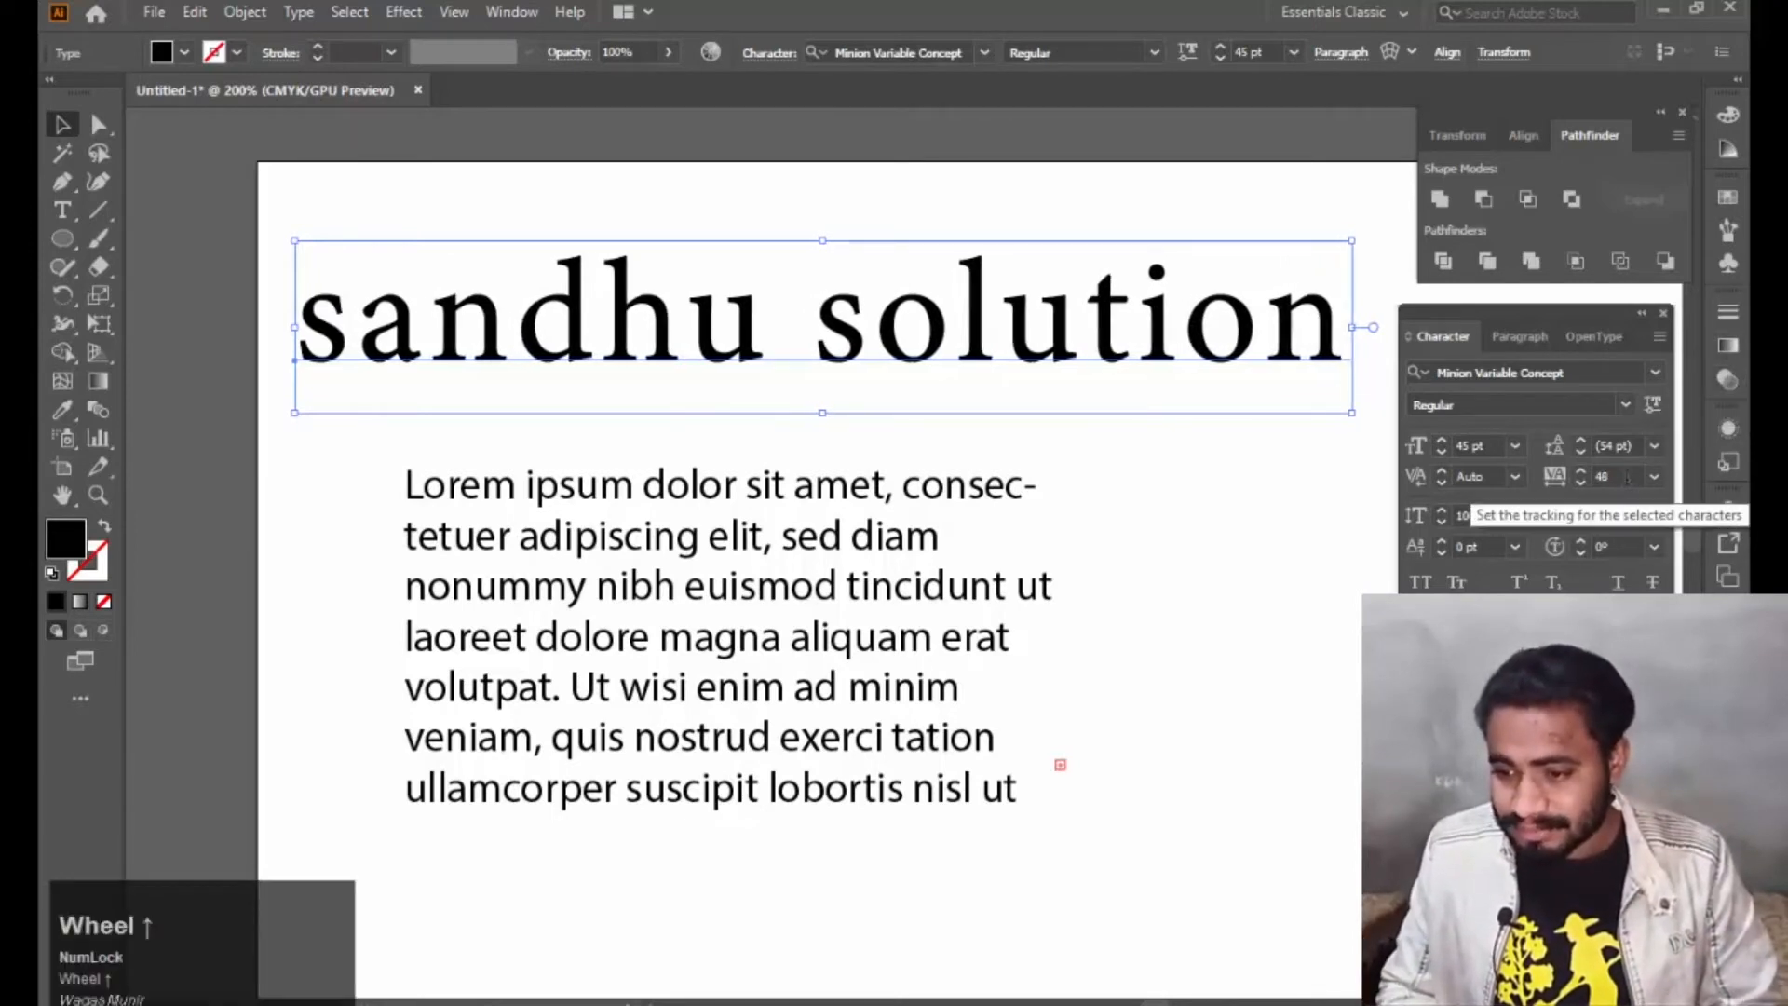
pyautogui.scroll(15, 1628, 478)
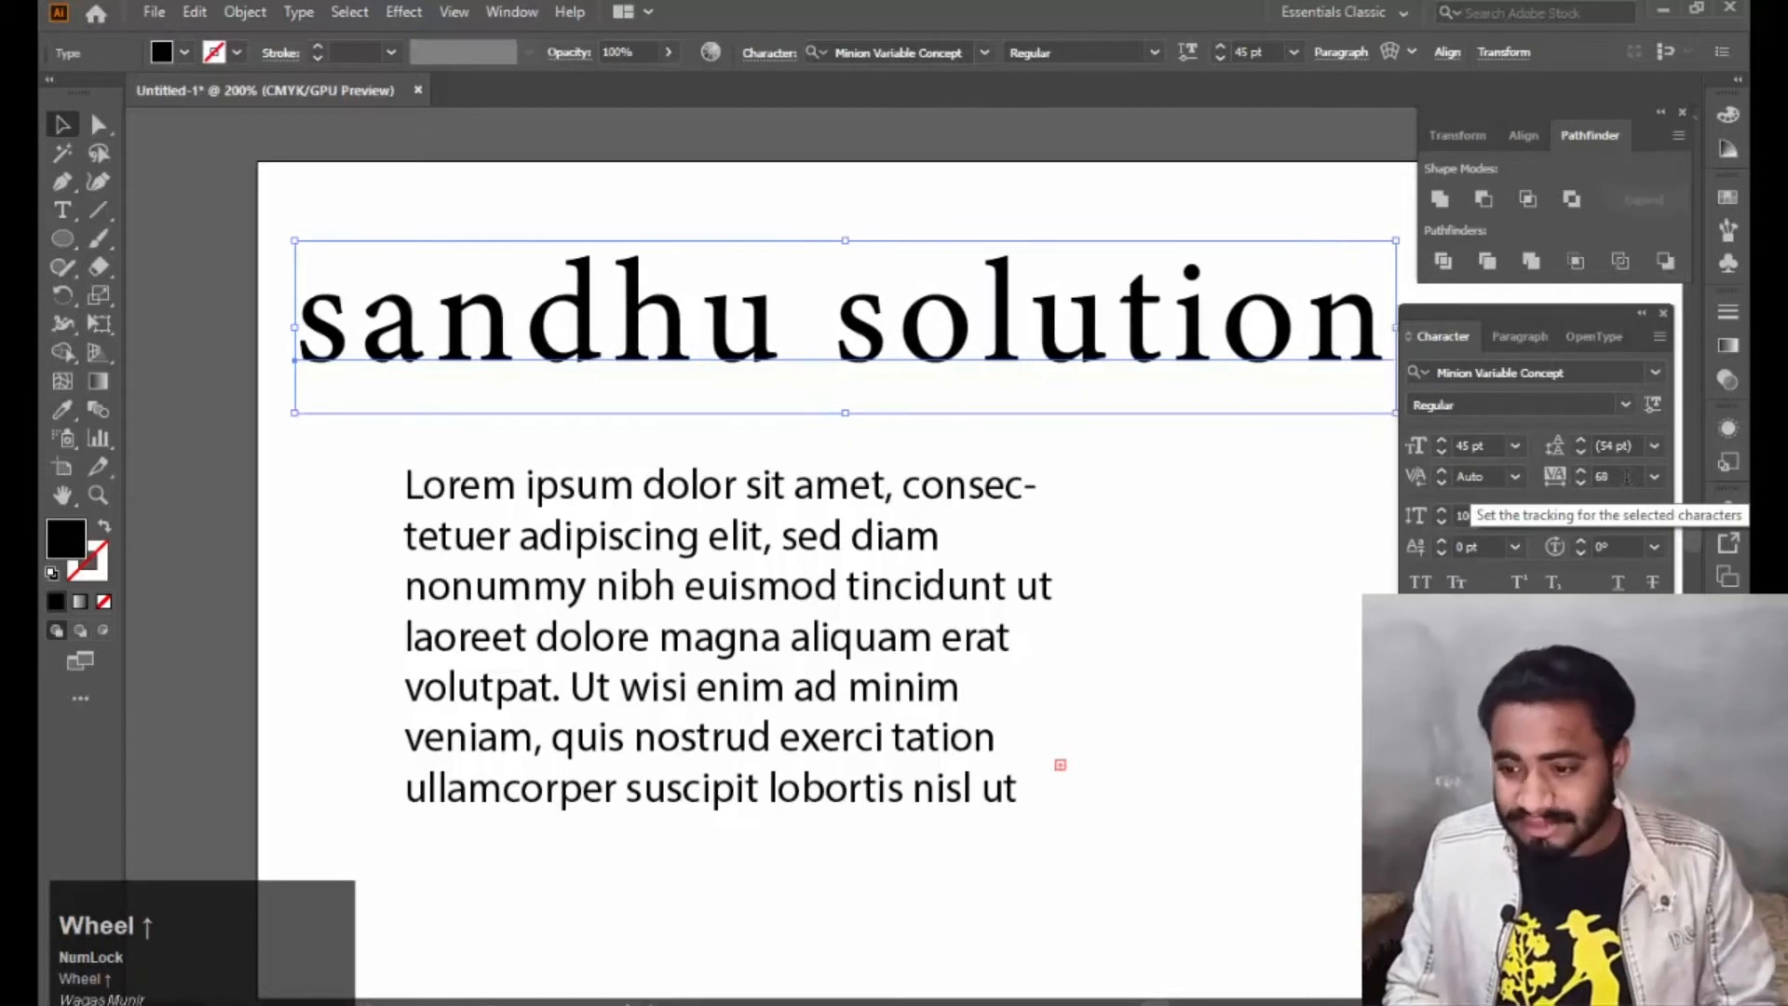
# Set the "sandhu solution" heading's tracking to 120 and move the heading up to the artboard's left edge.
pyautogui.click(1627, 478)
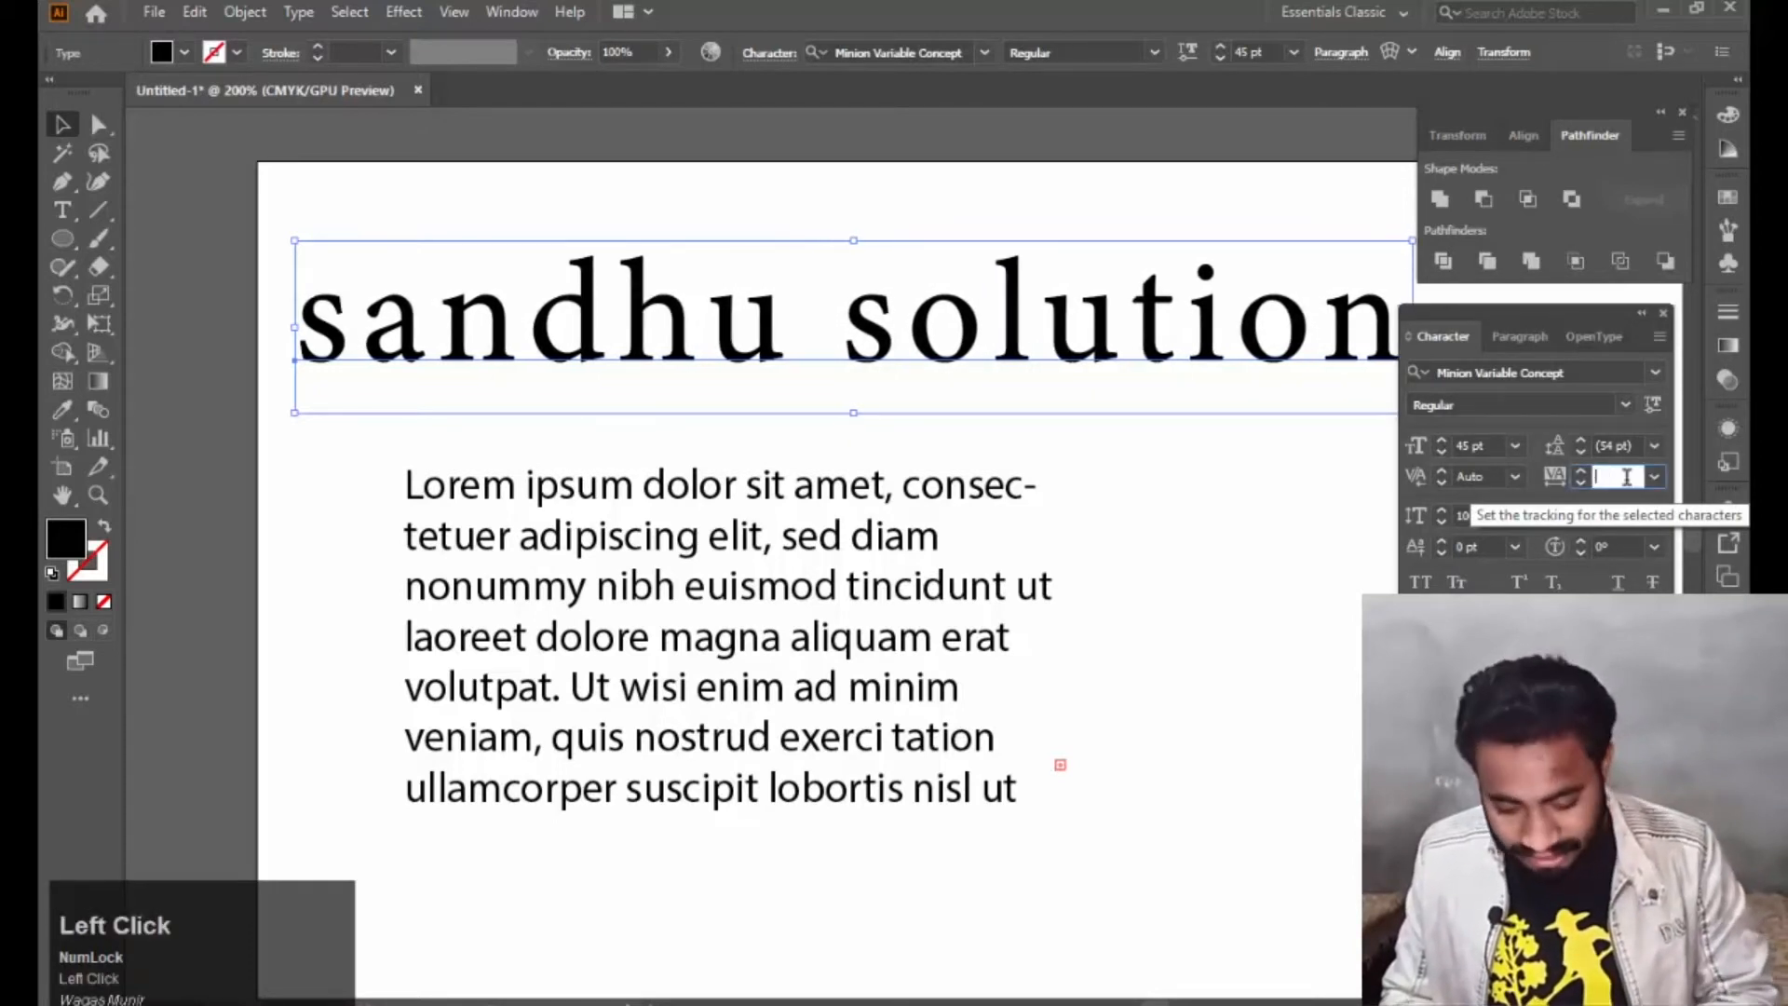
pyautogui.write('120')
pyautogui.press('Return')
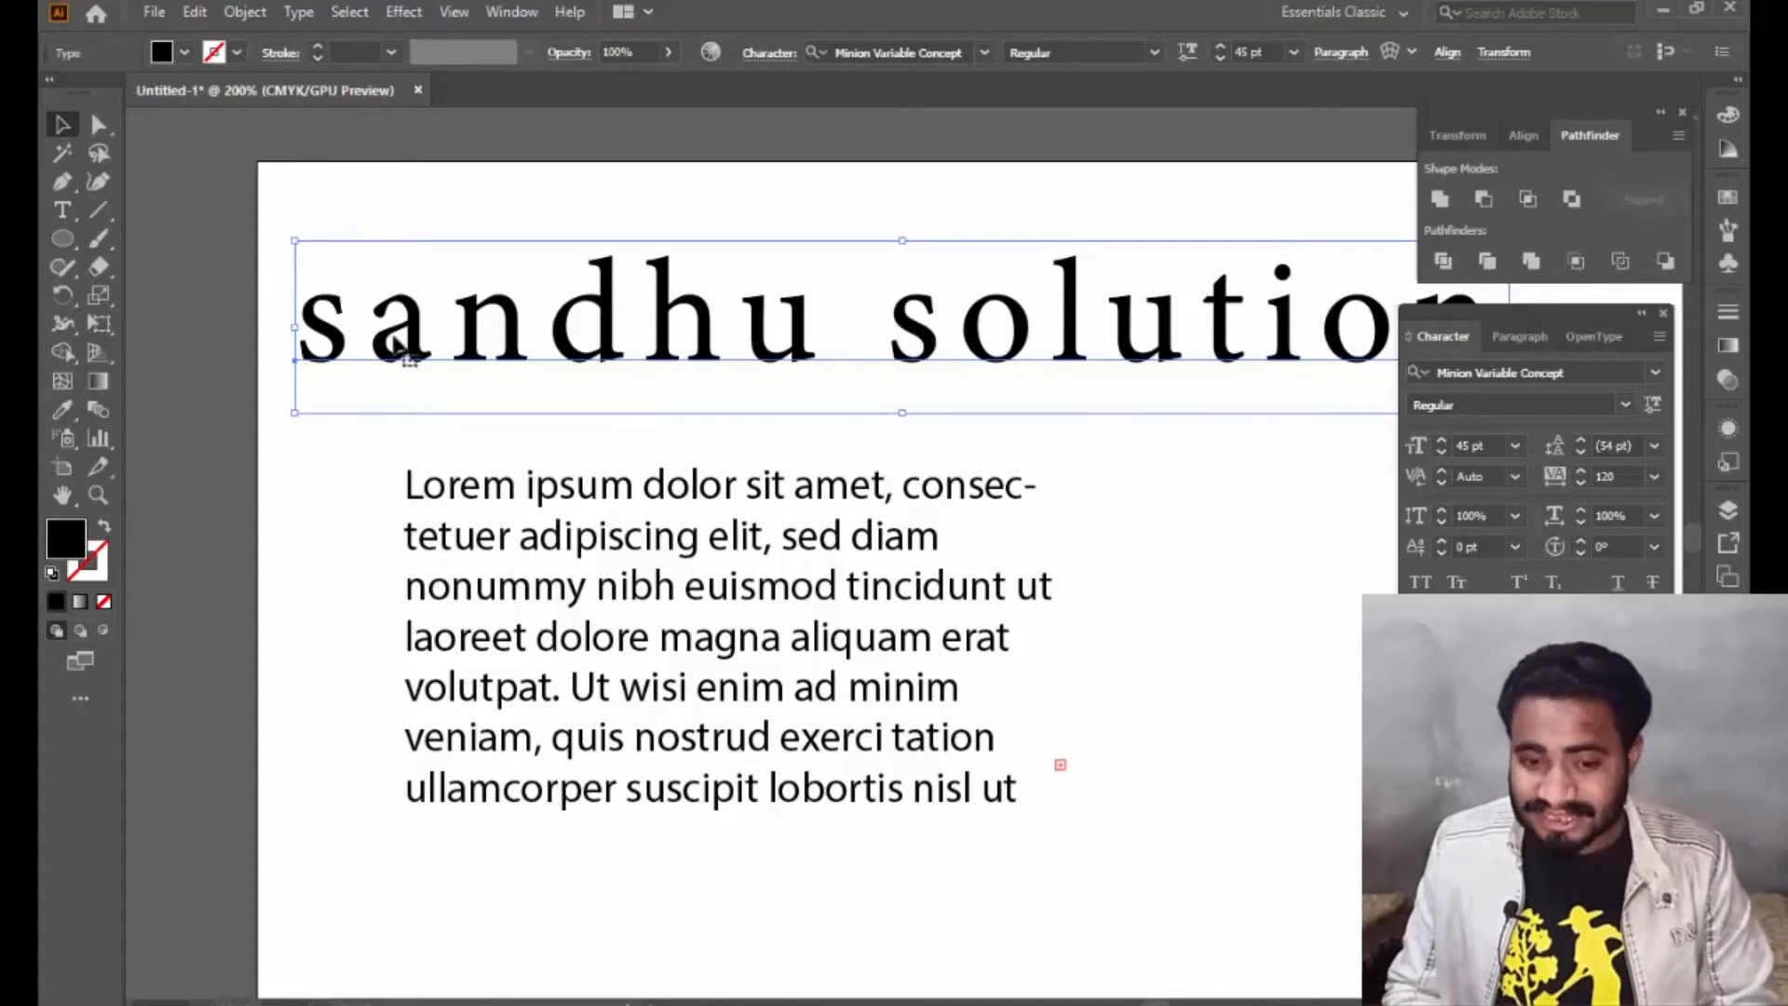
pyautogui.moveTo(1011, 336); pyautogui.dragTo(973, 319)
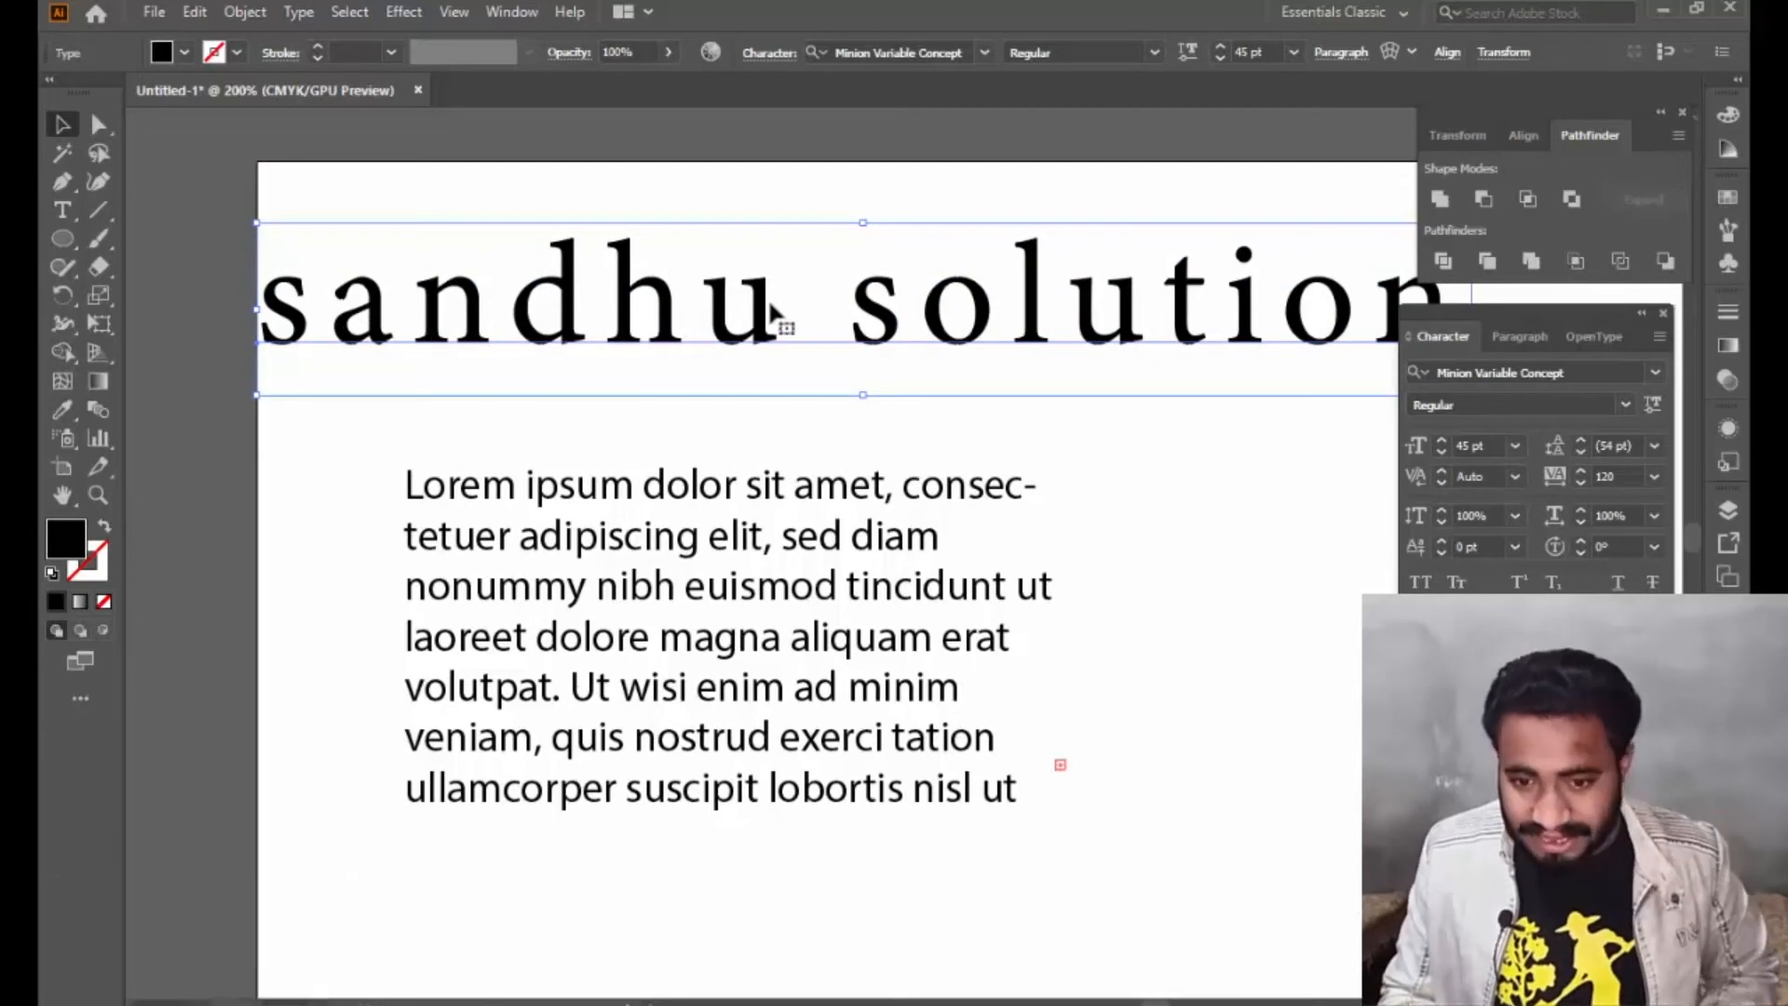
pyautogui.click(320, 321)
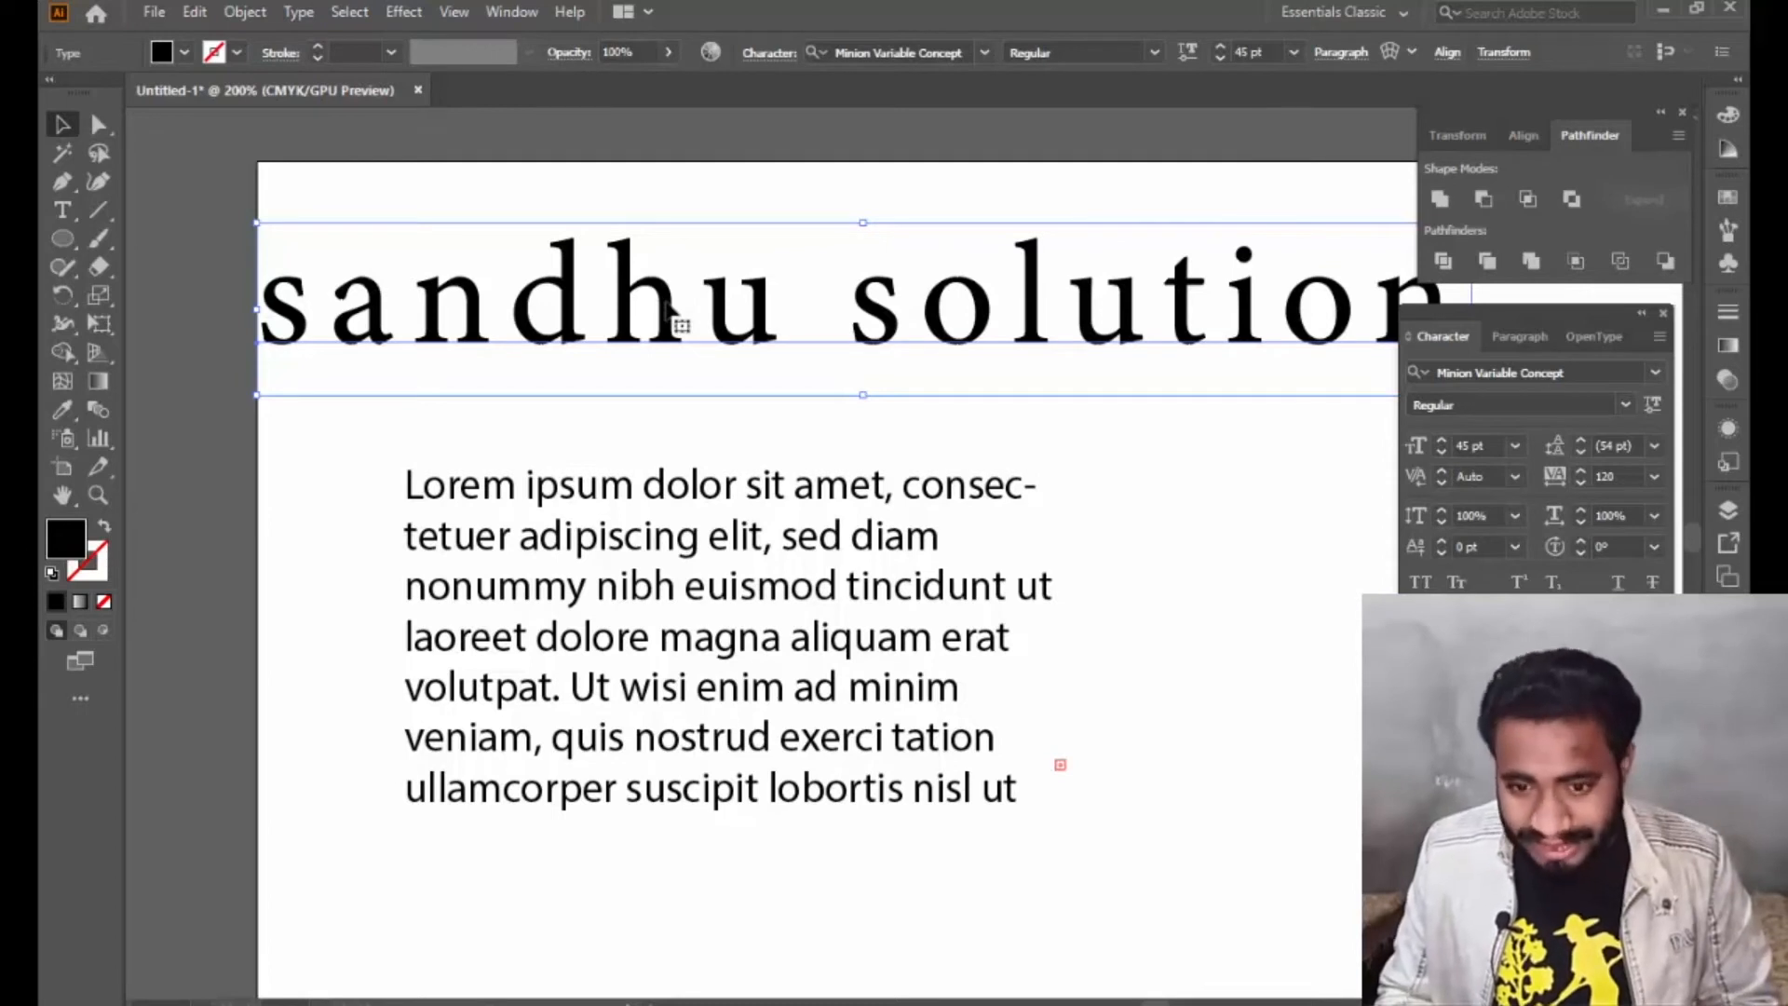
# Place the text cursor between "s" and "o" in "solution" and nudge their kerning in small increments, ending at 1.
pyautogui.doubleClick(948, 324)
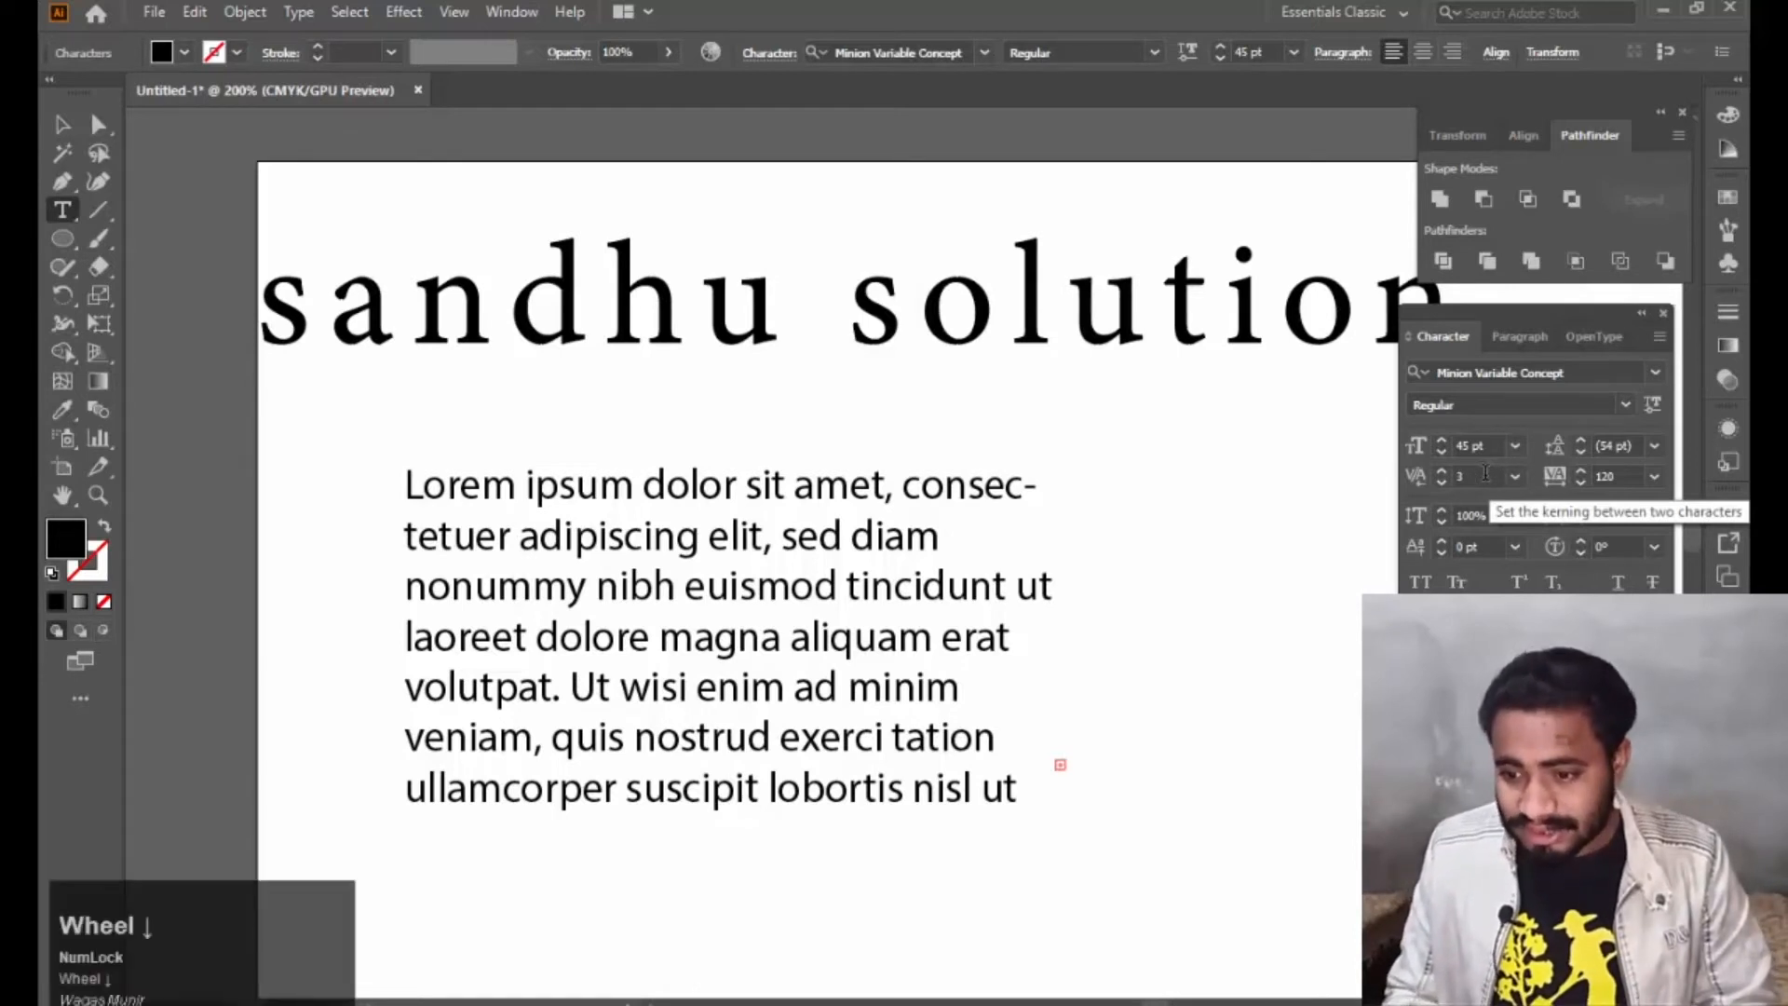
pyautogui.scroll(-2, 1483, 470)
pyautogui.scroll(-3, 1485, 472)
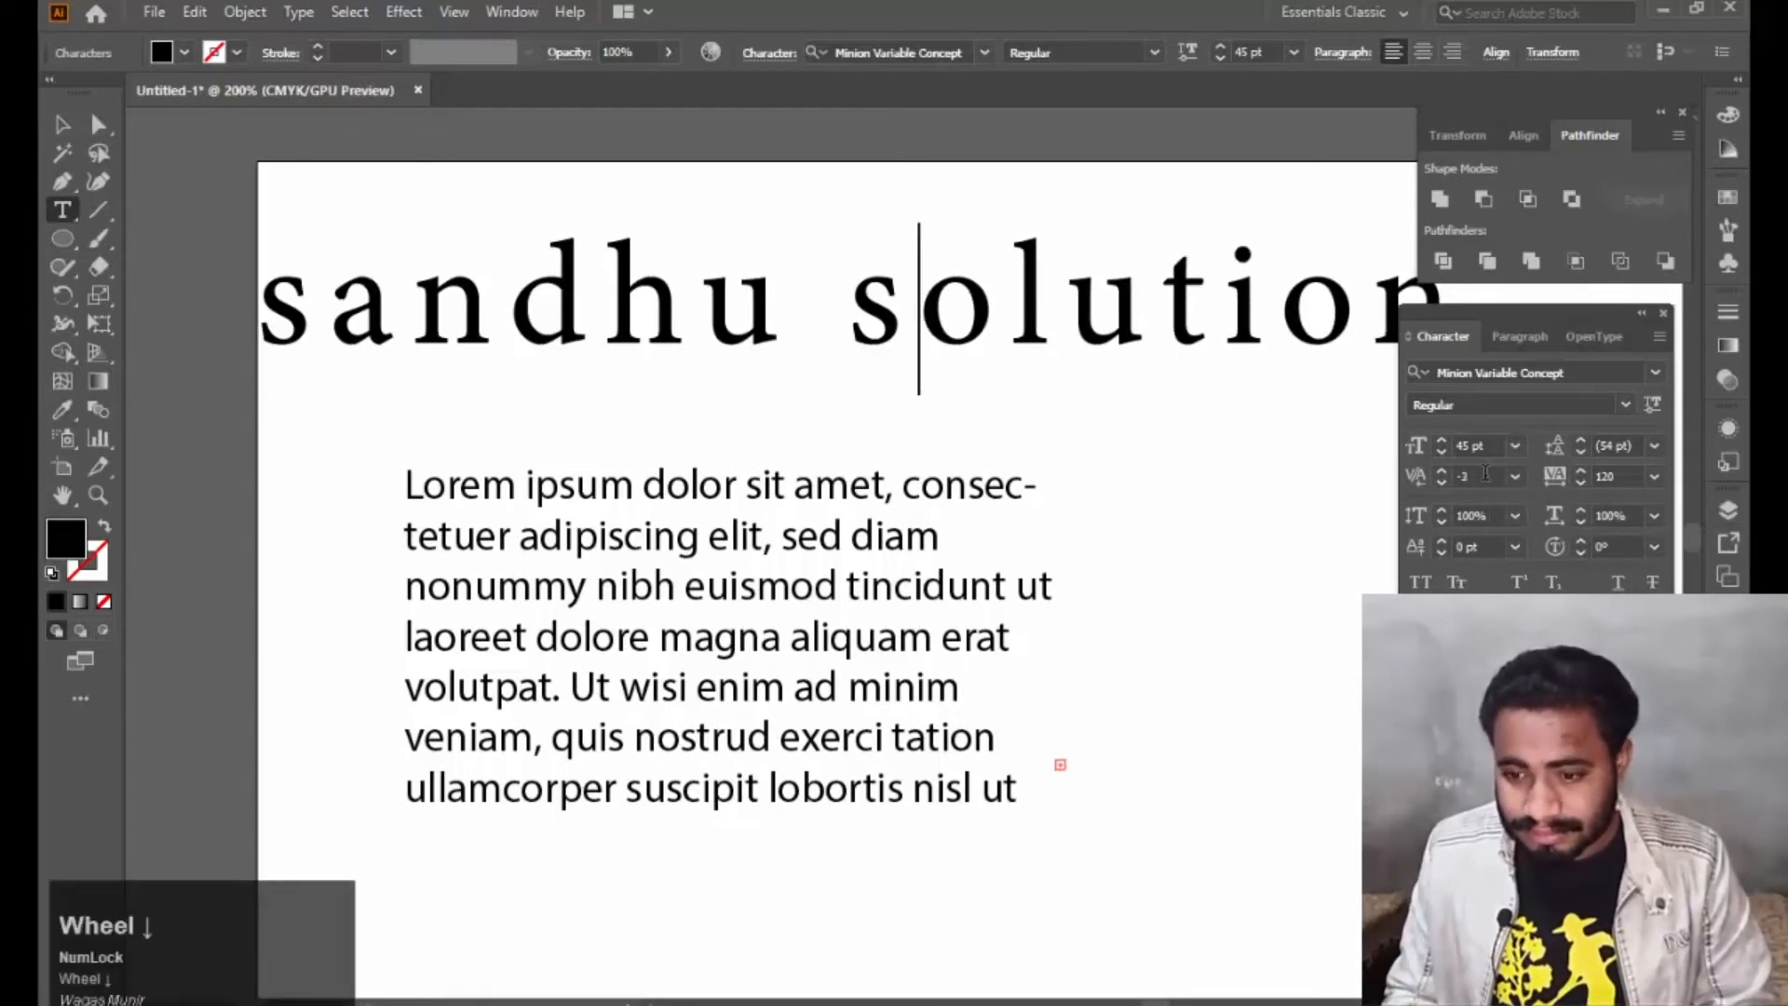
pyautogui.scroll(3, 1485, 472)
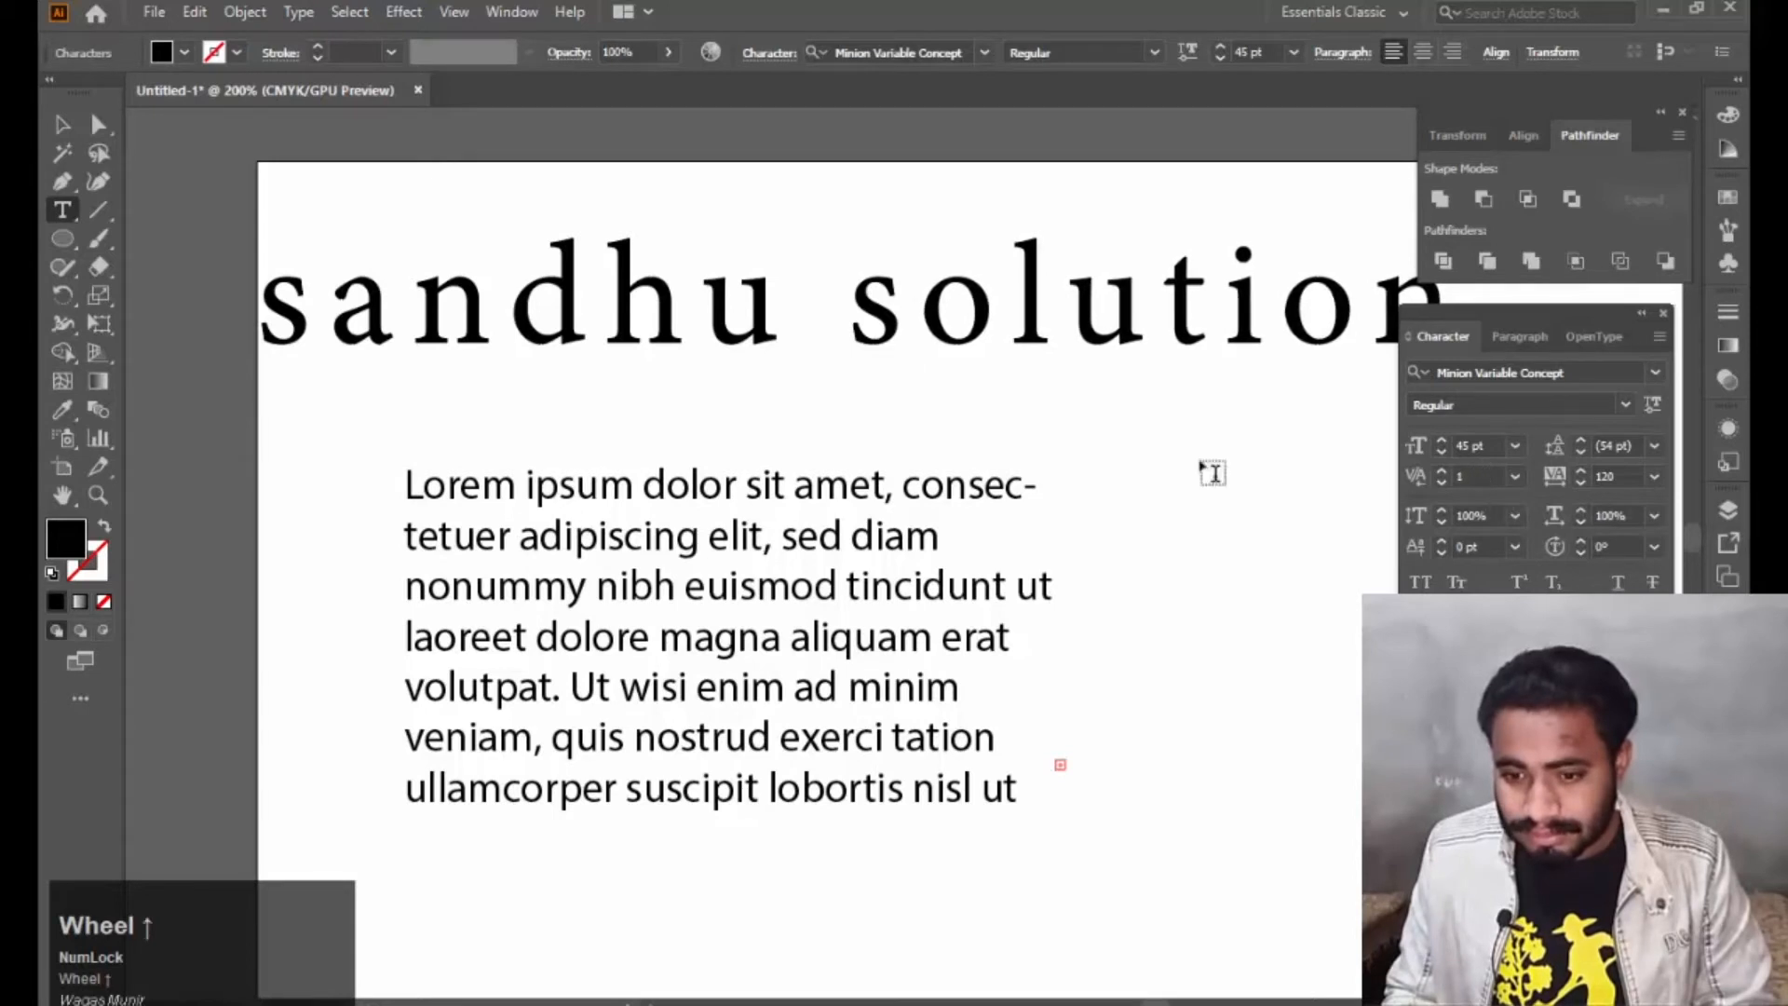
# Try to reduce the kerning with only the letter "o" of "solution" selected.
pyautogui.doubleClick(973, 322)
pyautogui.doubleClick(973, 321)
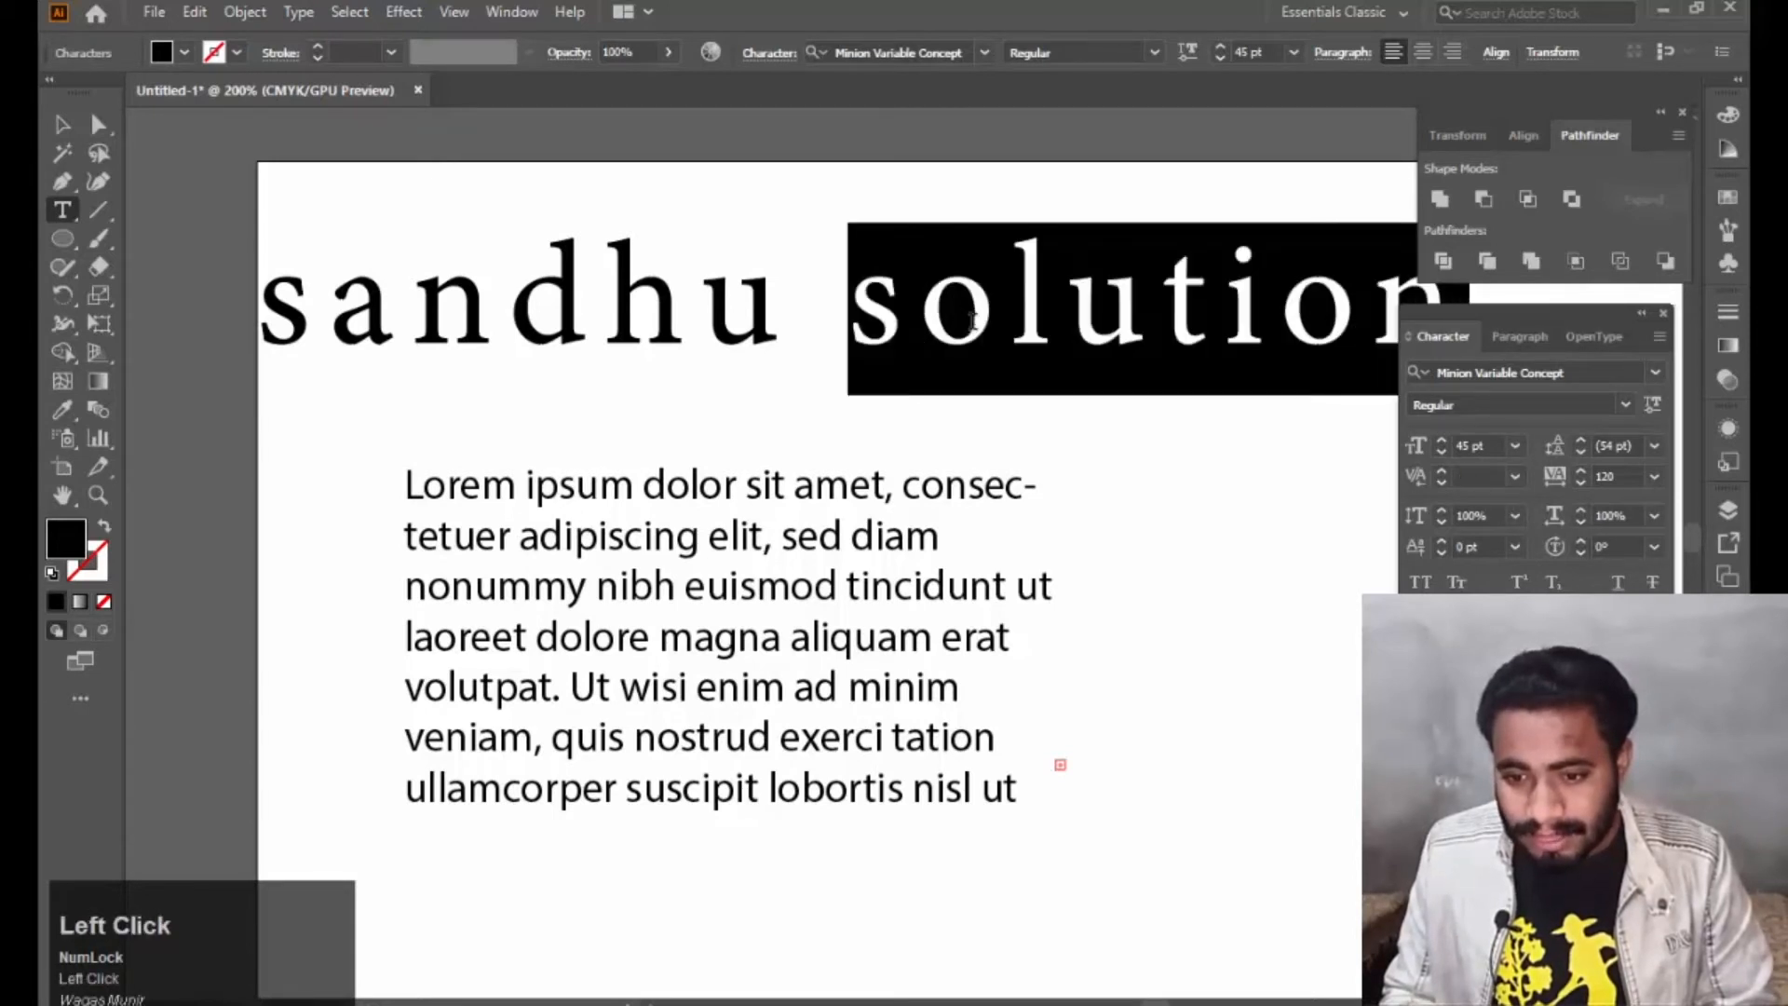
pyautogui.click(973, 321)
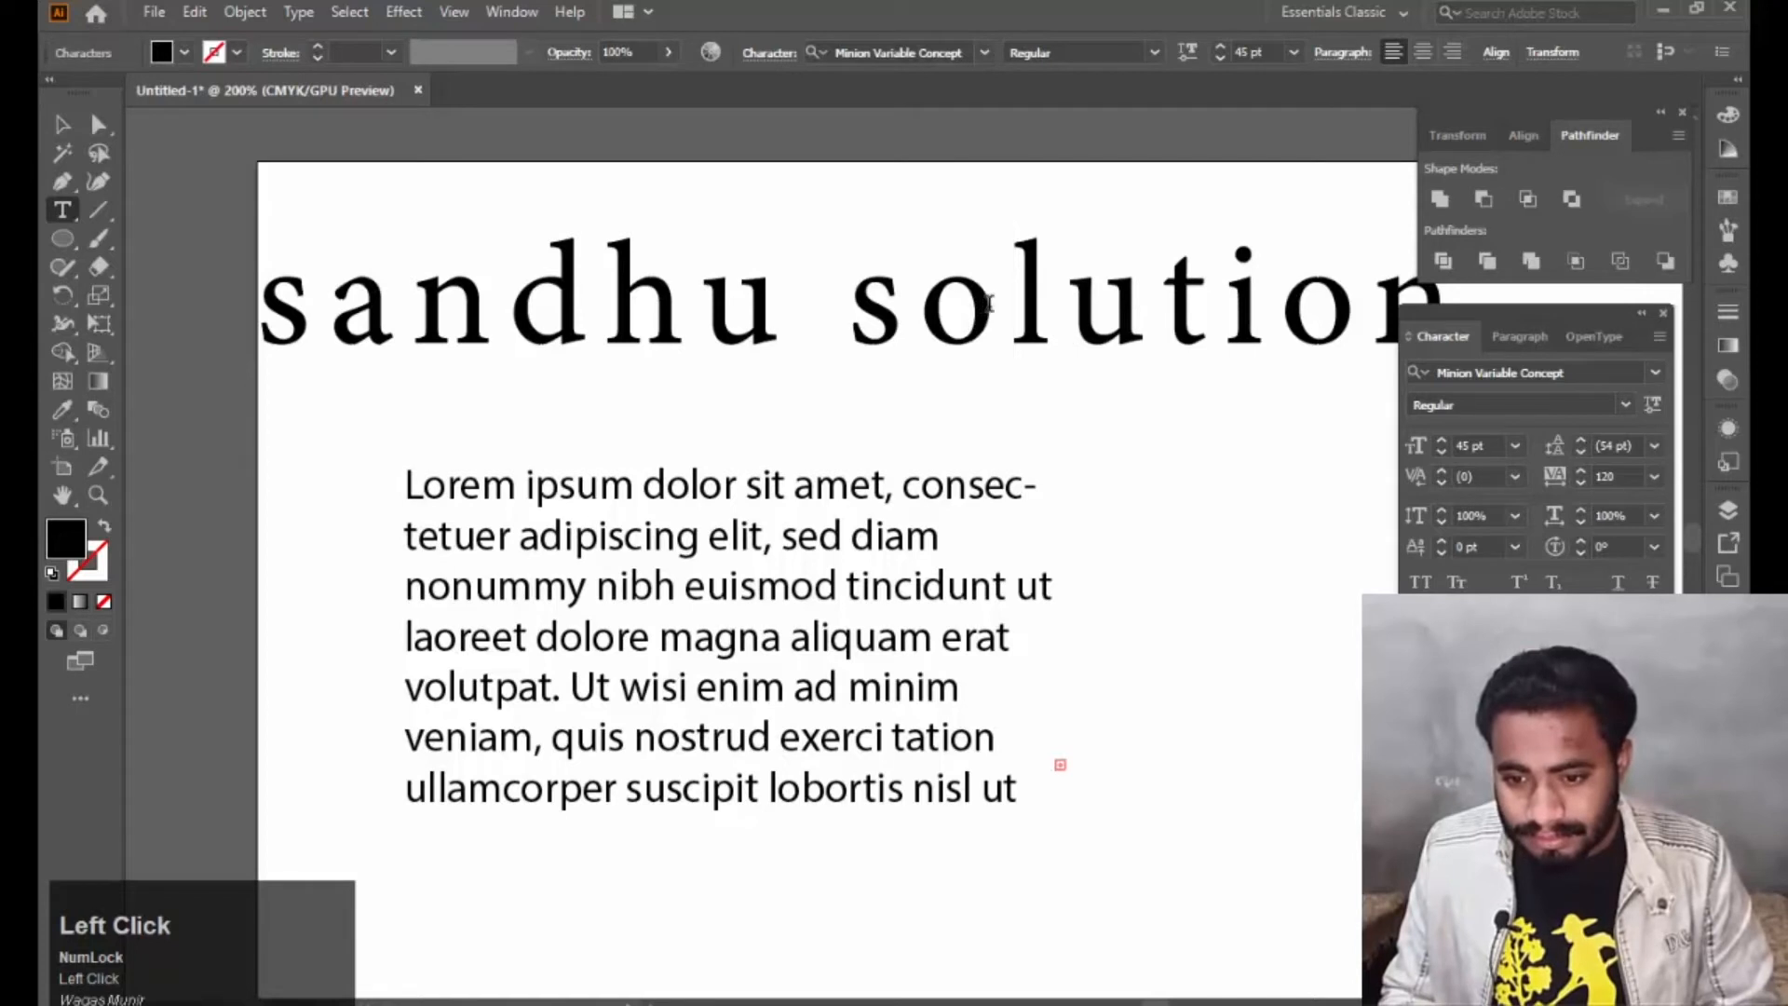
pyautogui.moveTo(985, 307); pyautogui.dragTo(962, 306)
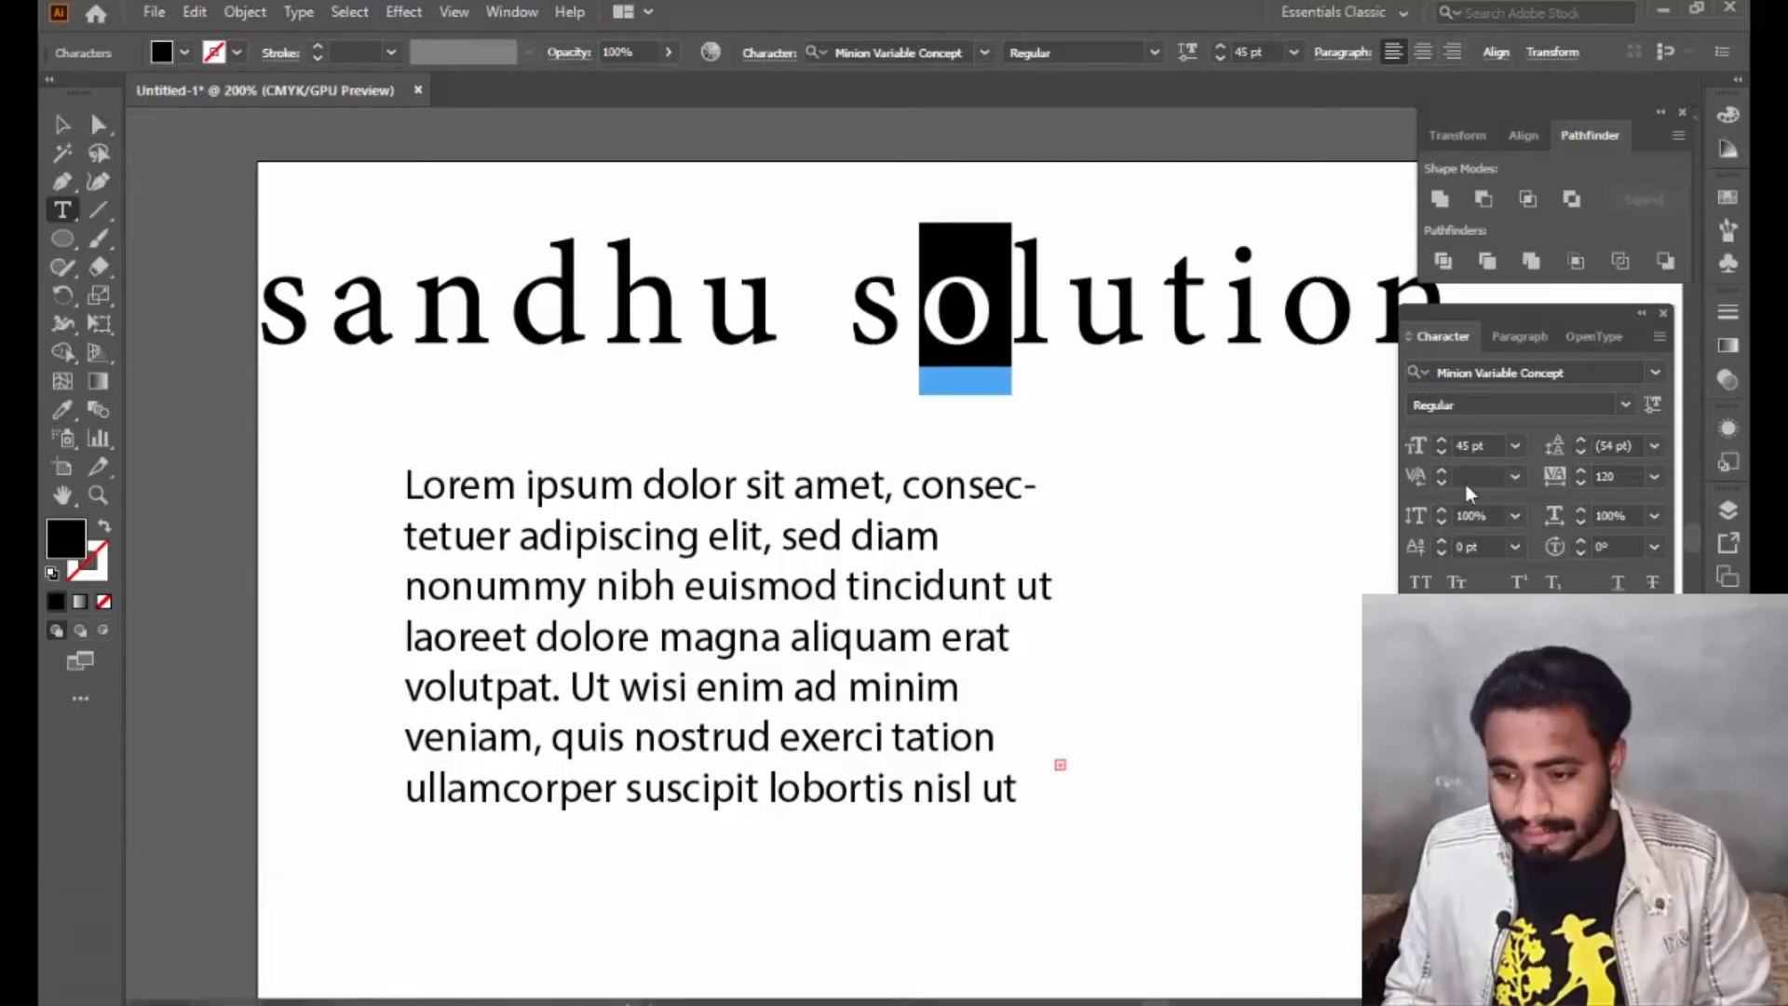
pyautogui.scroll(-1, 1470, 476)
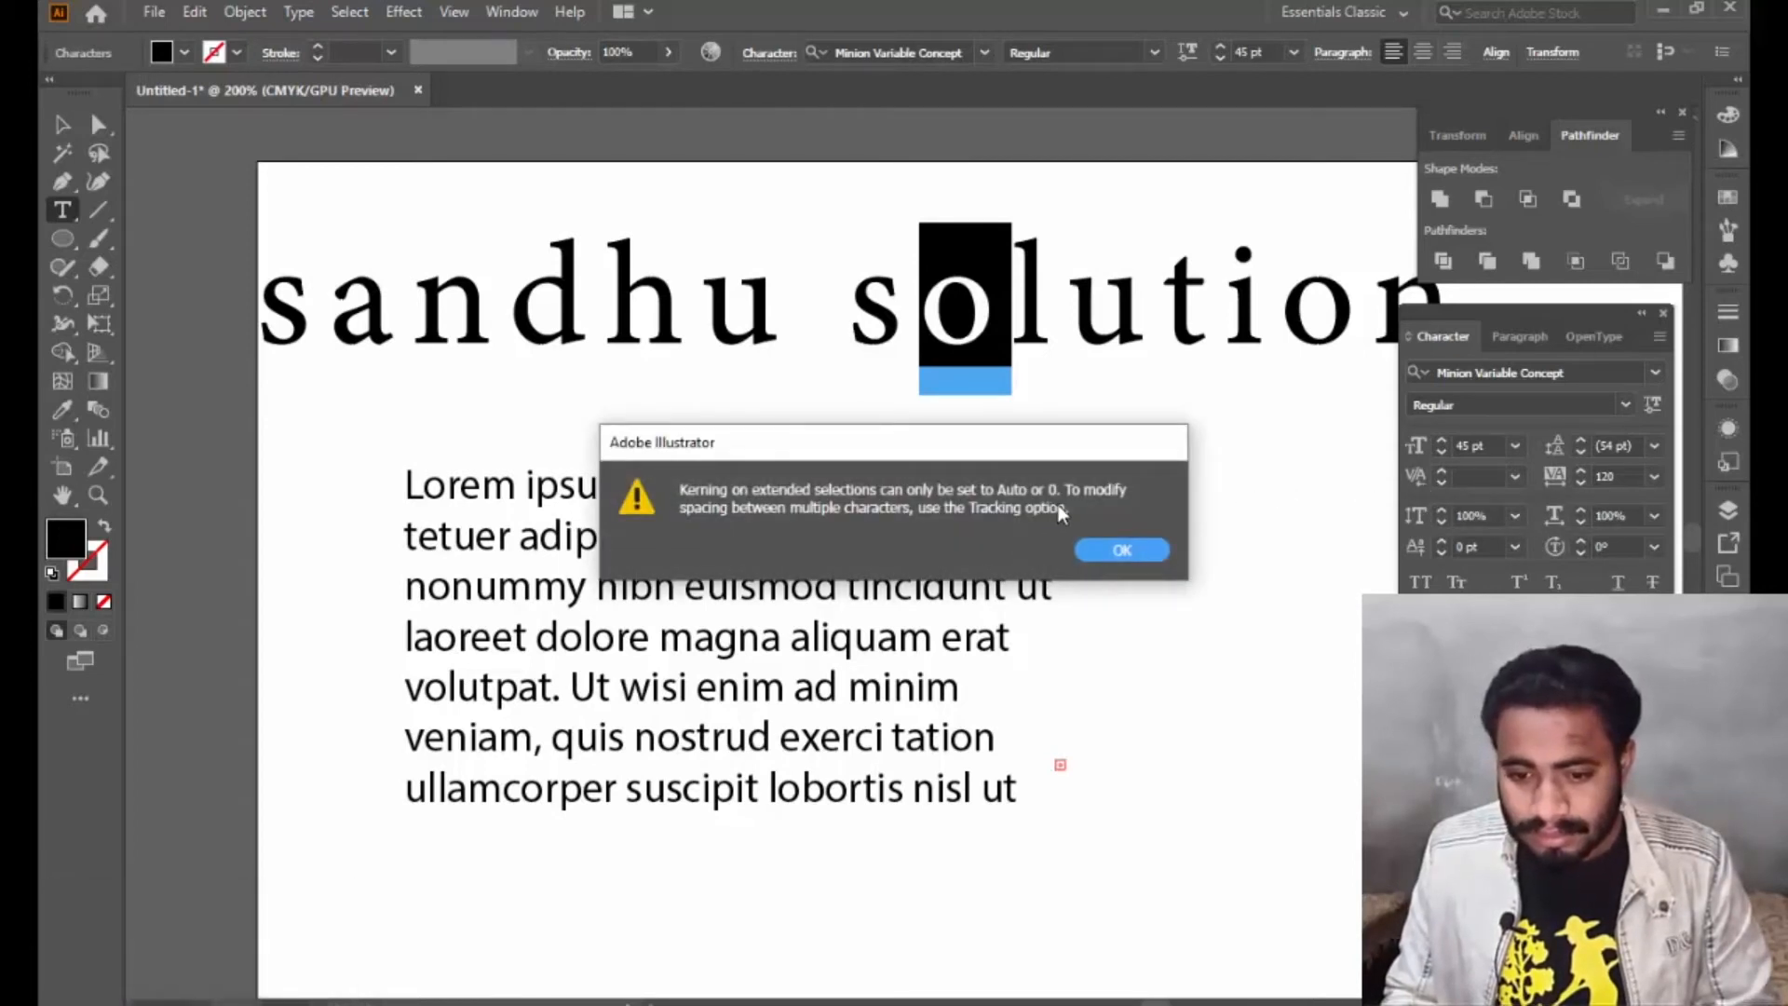
pyautogui.click(1115, 549)
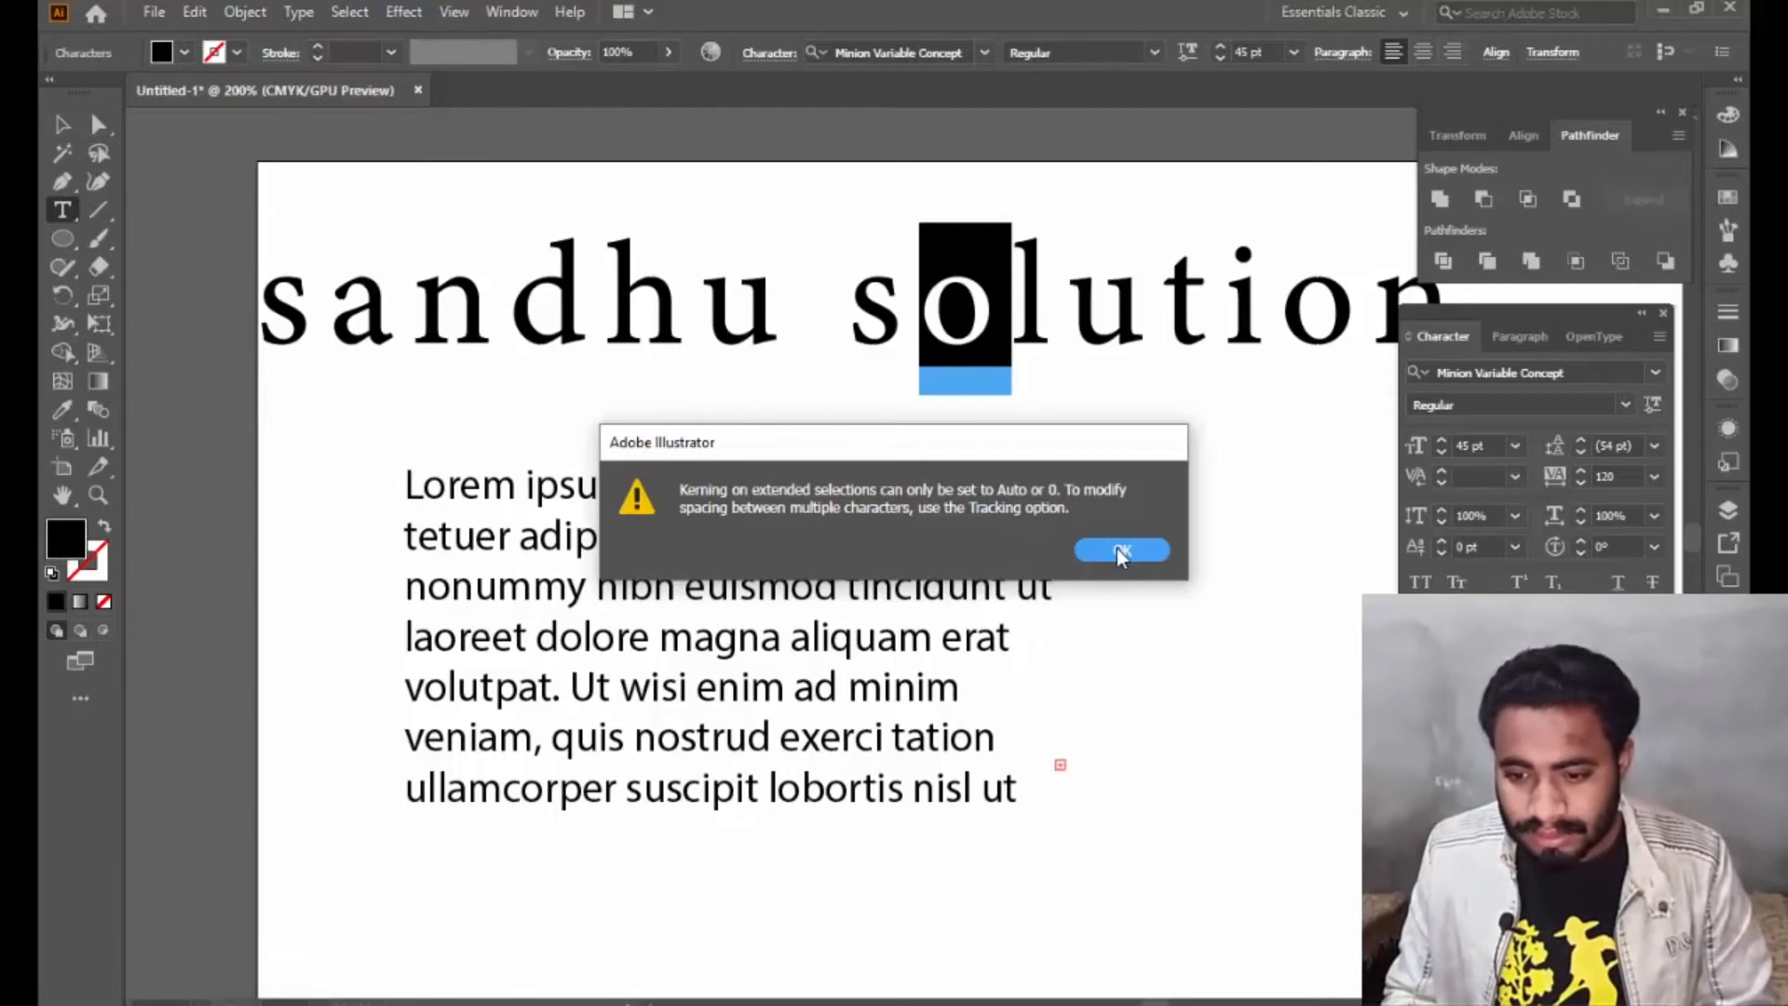
pyautogui.click(1115, 550)
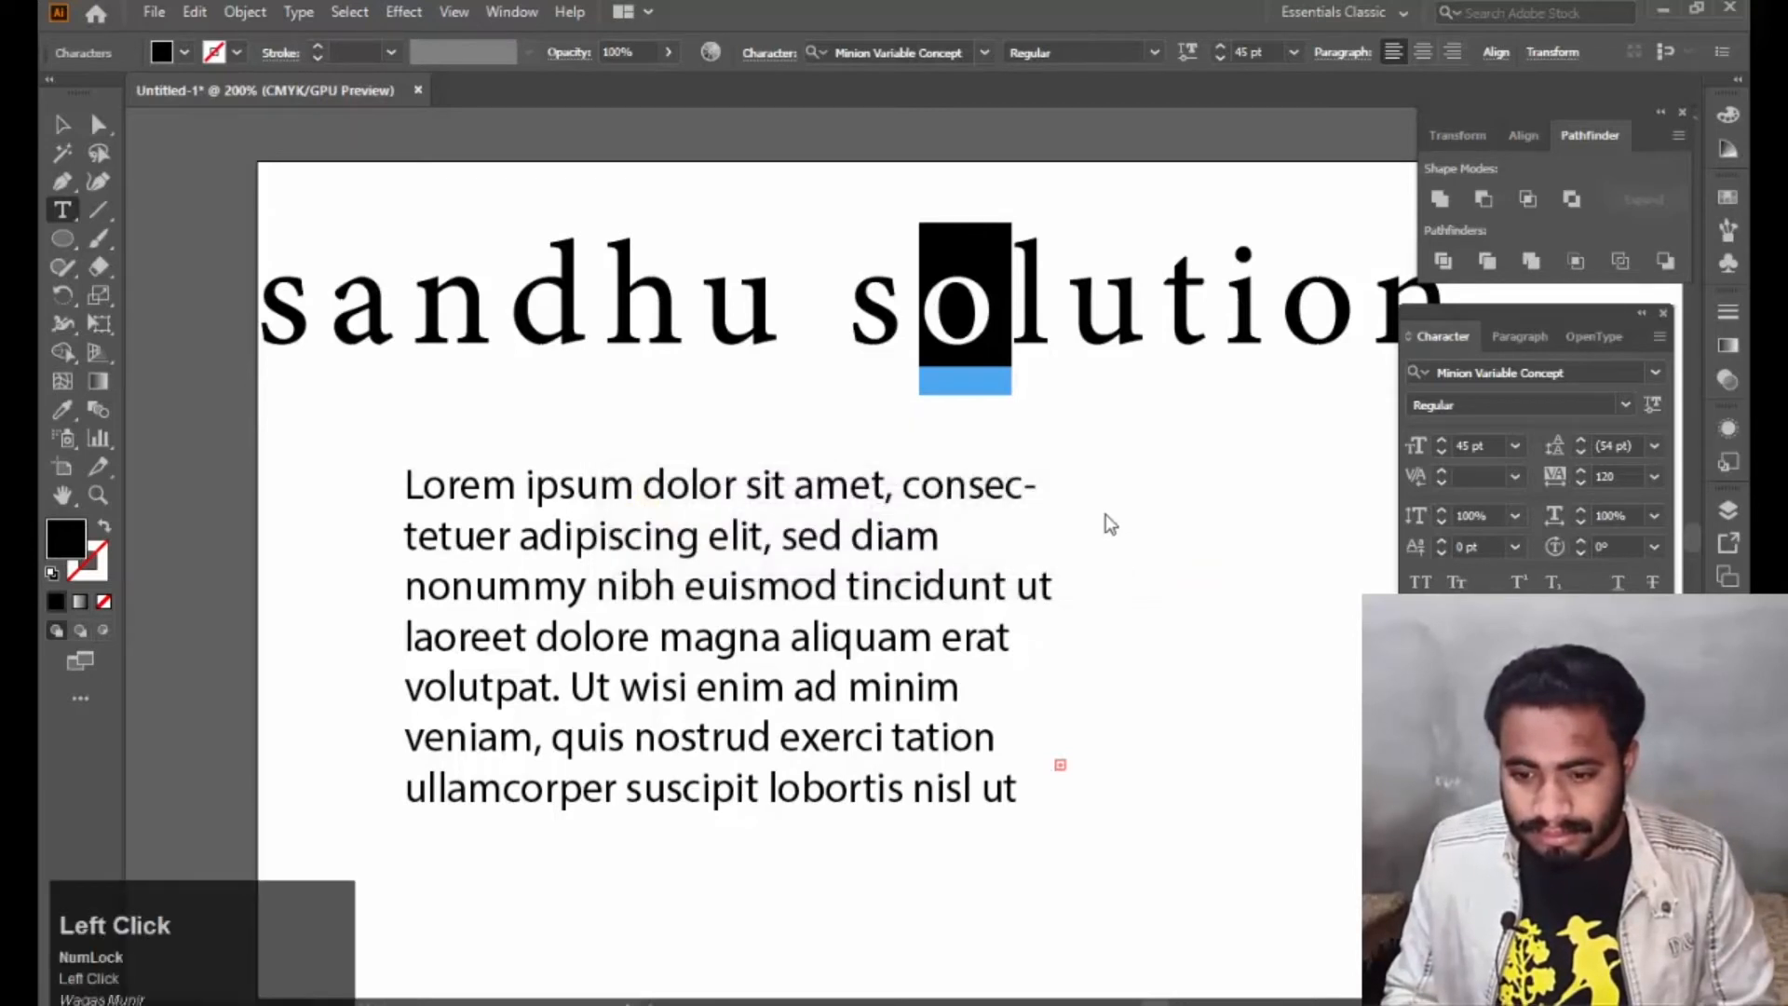
pyautogui.click(1136, 551)
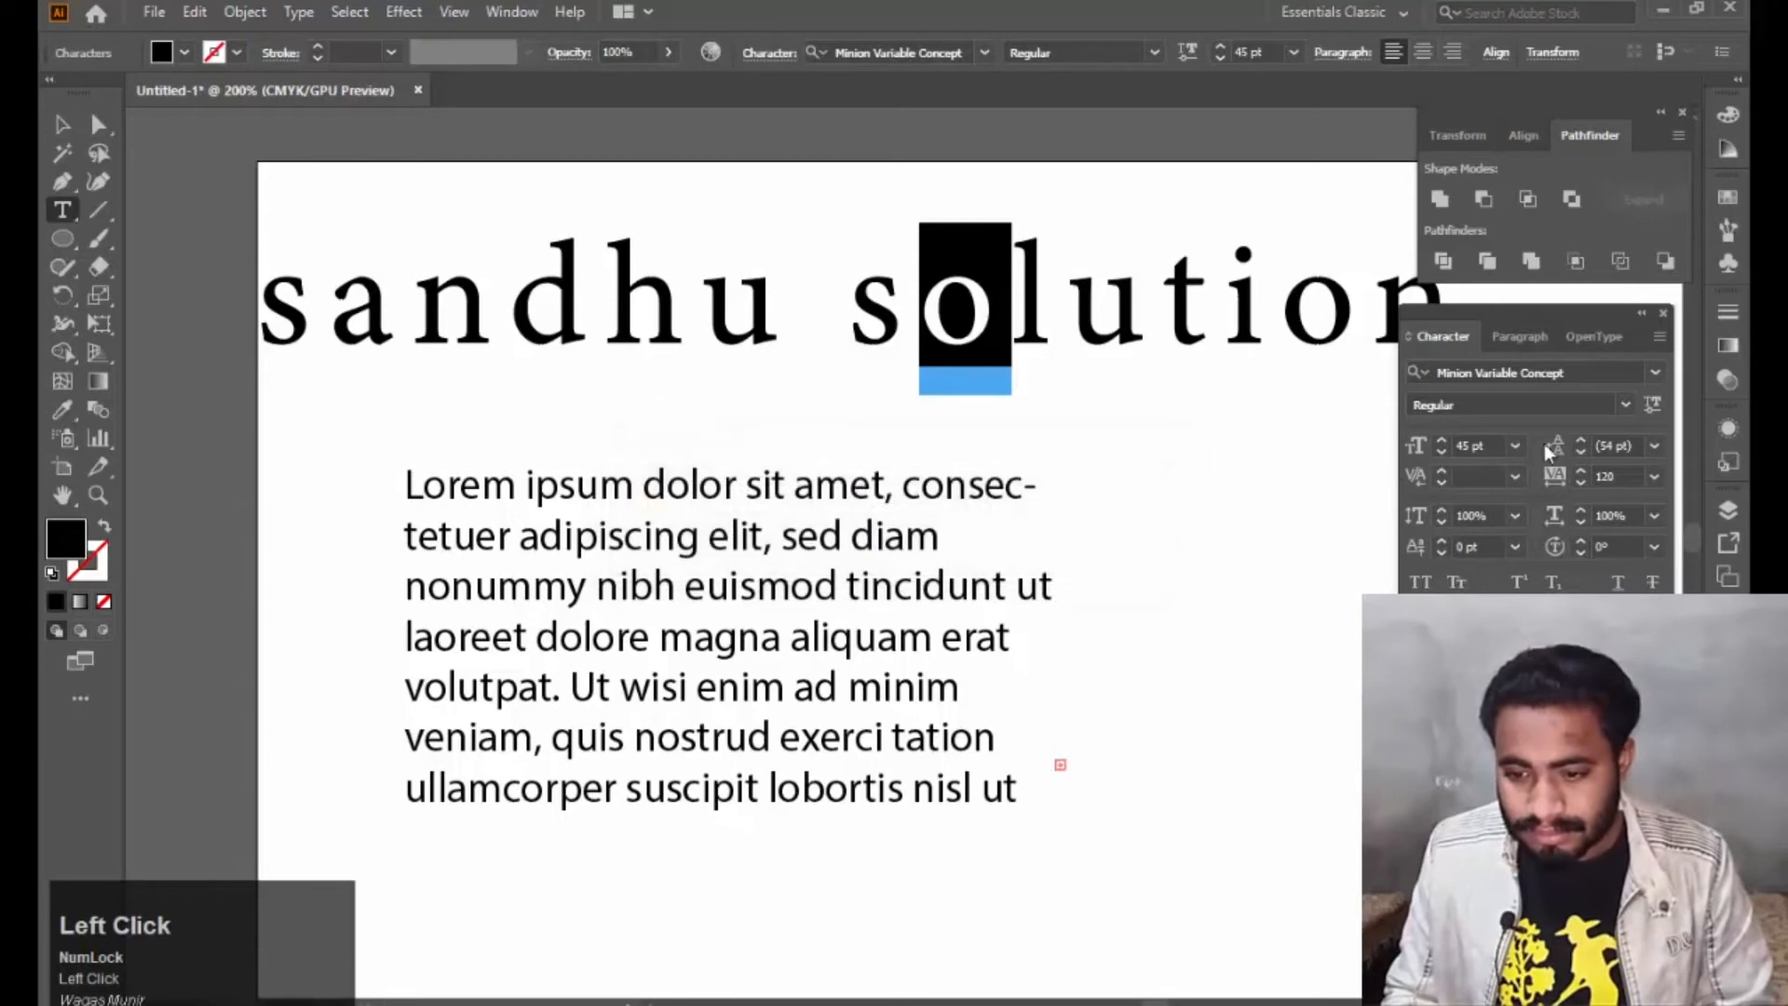
pyautogui.click(1515, 476)
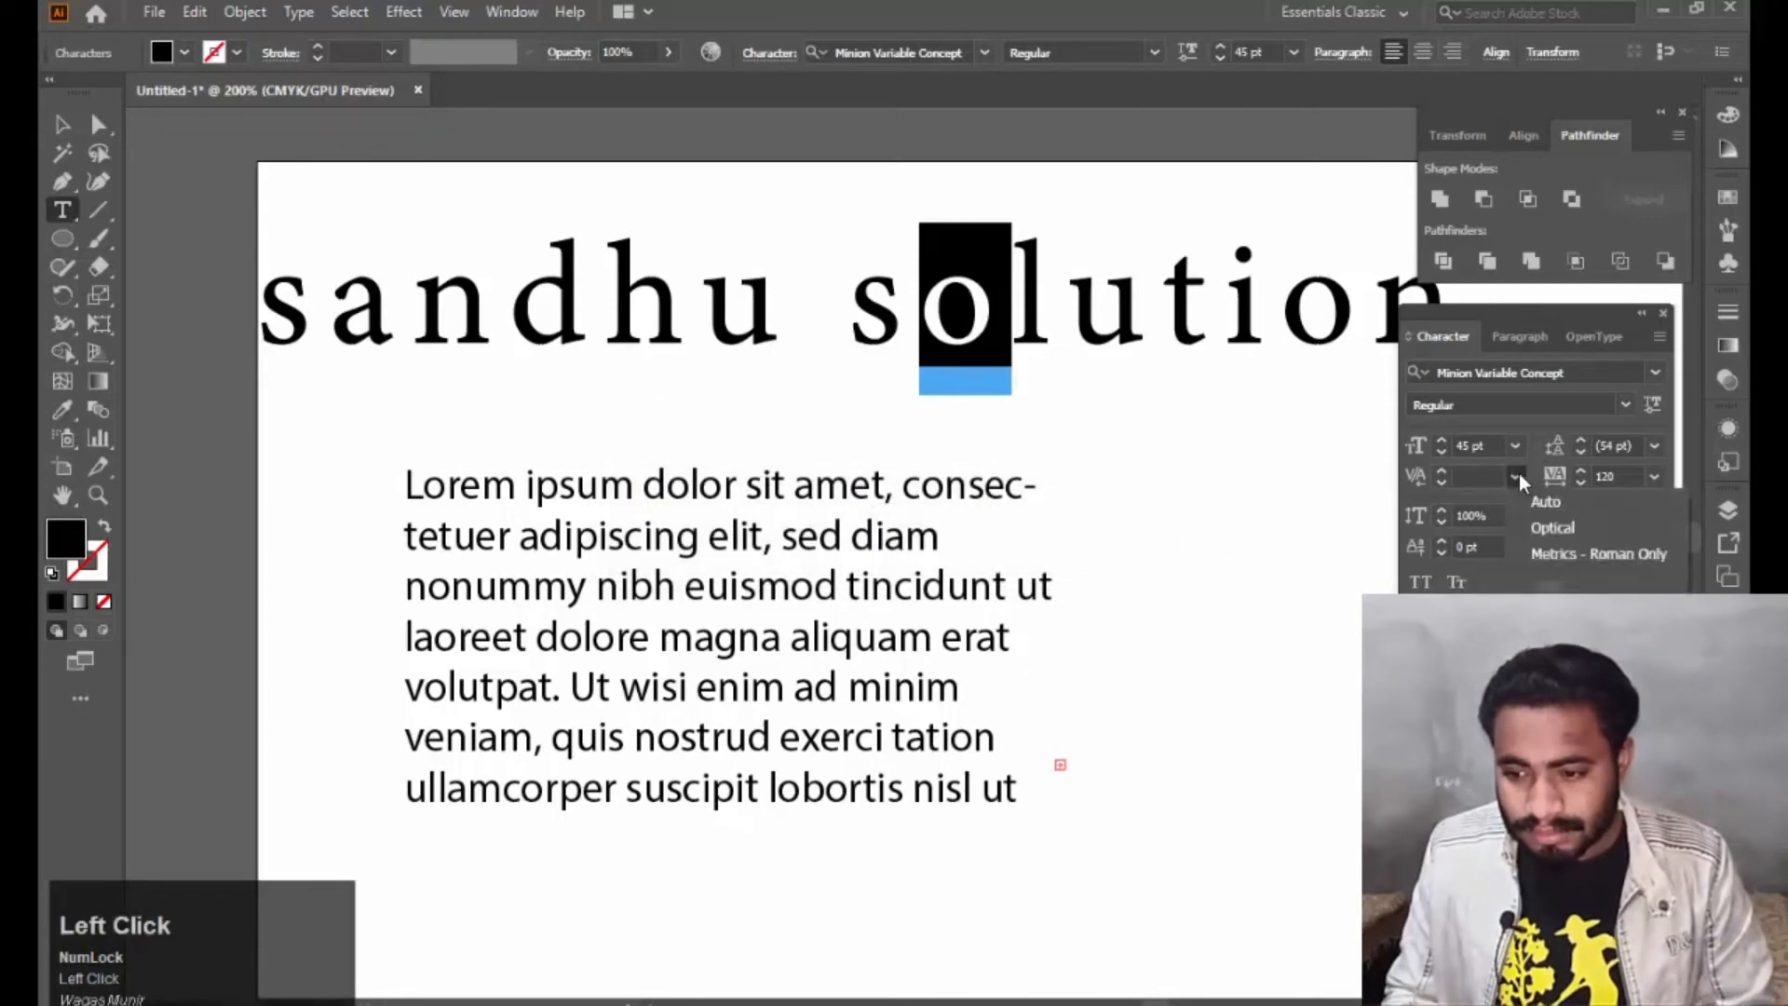
pyautogui.click(63, 125)
pyautogui.click(65, 125)
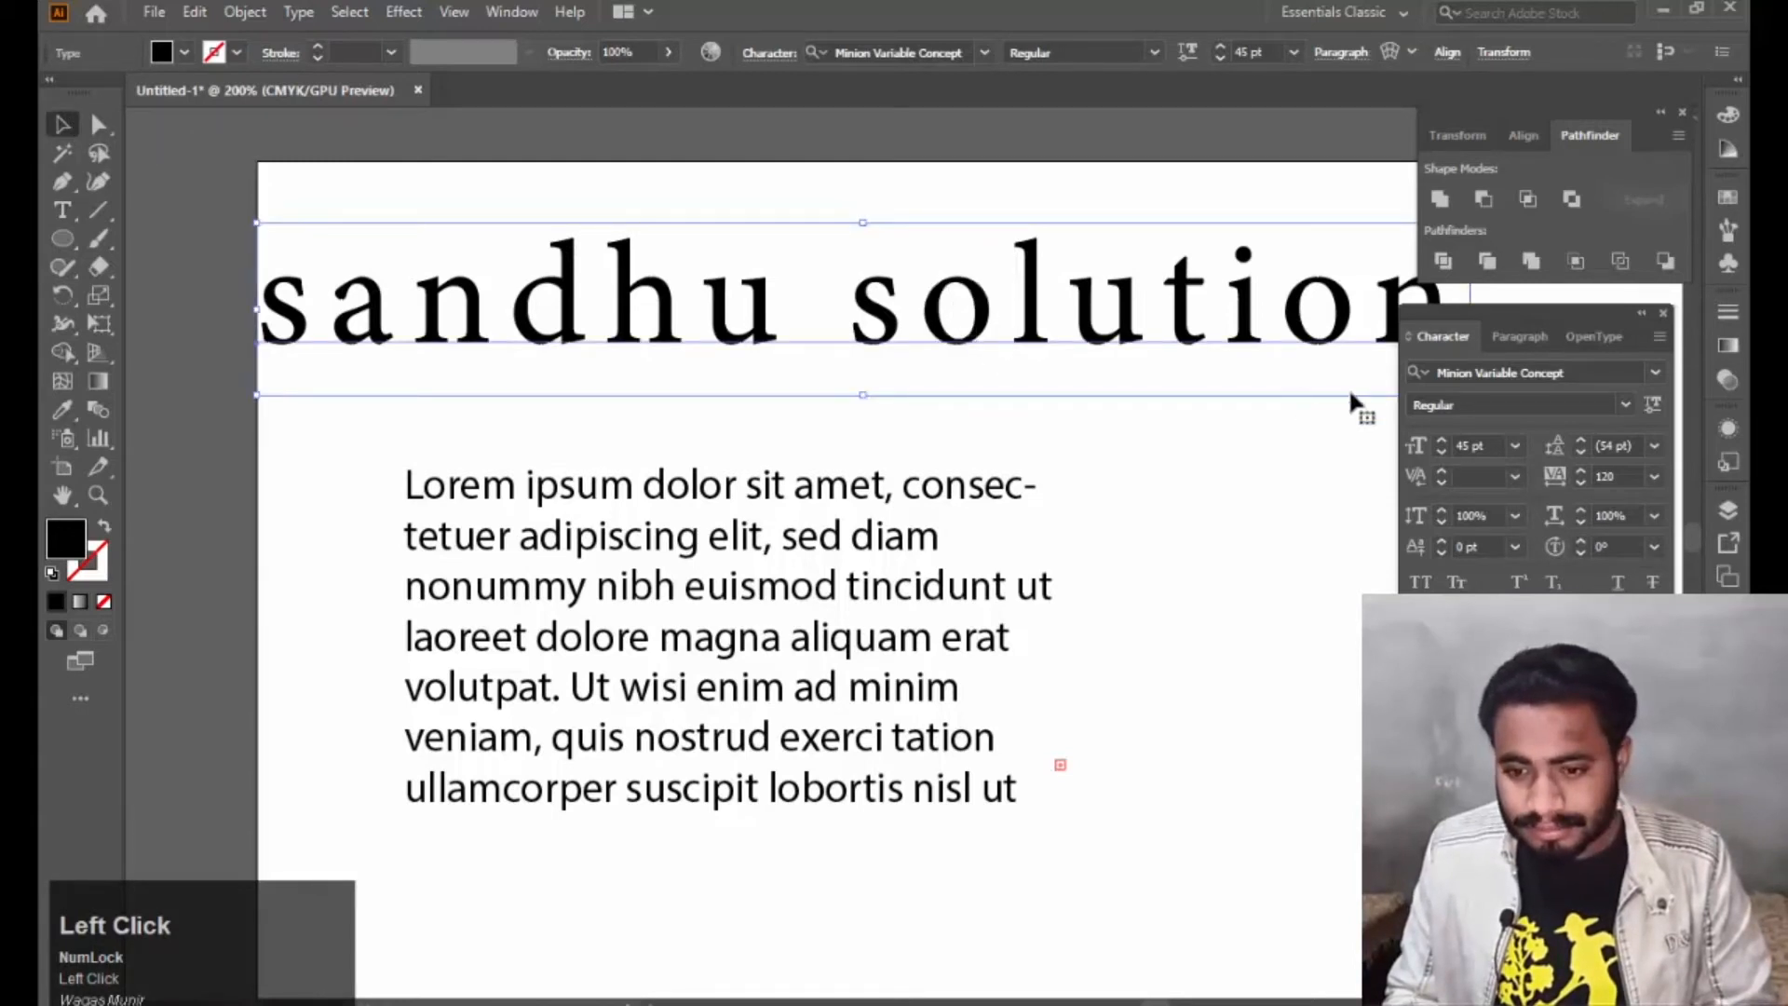
pyautogui.click(1514, 477)
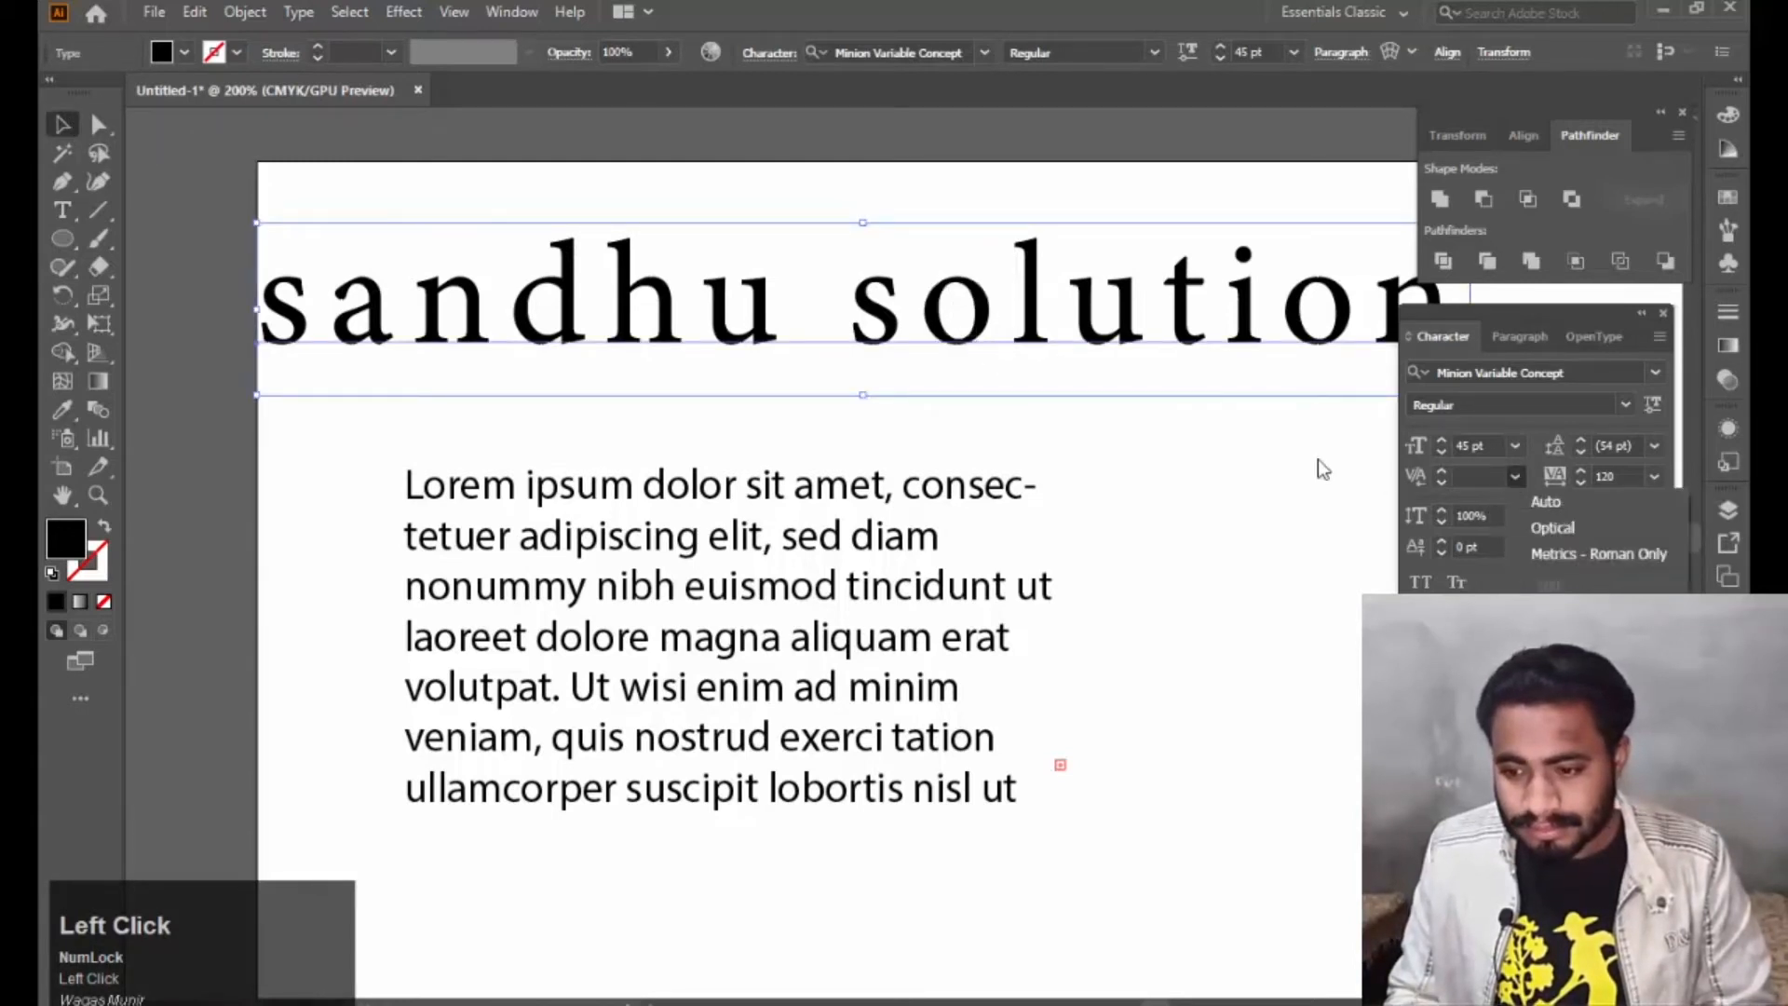
pyautogui.click(1115, 341)
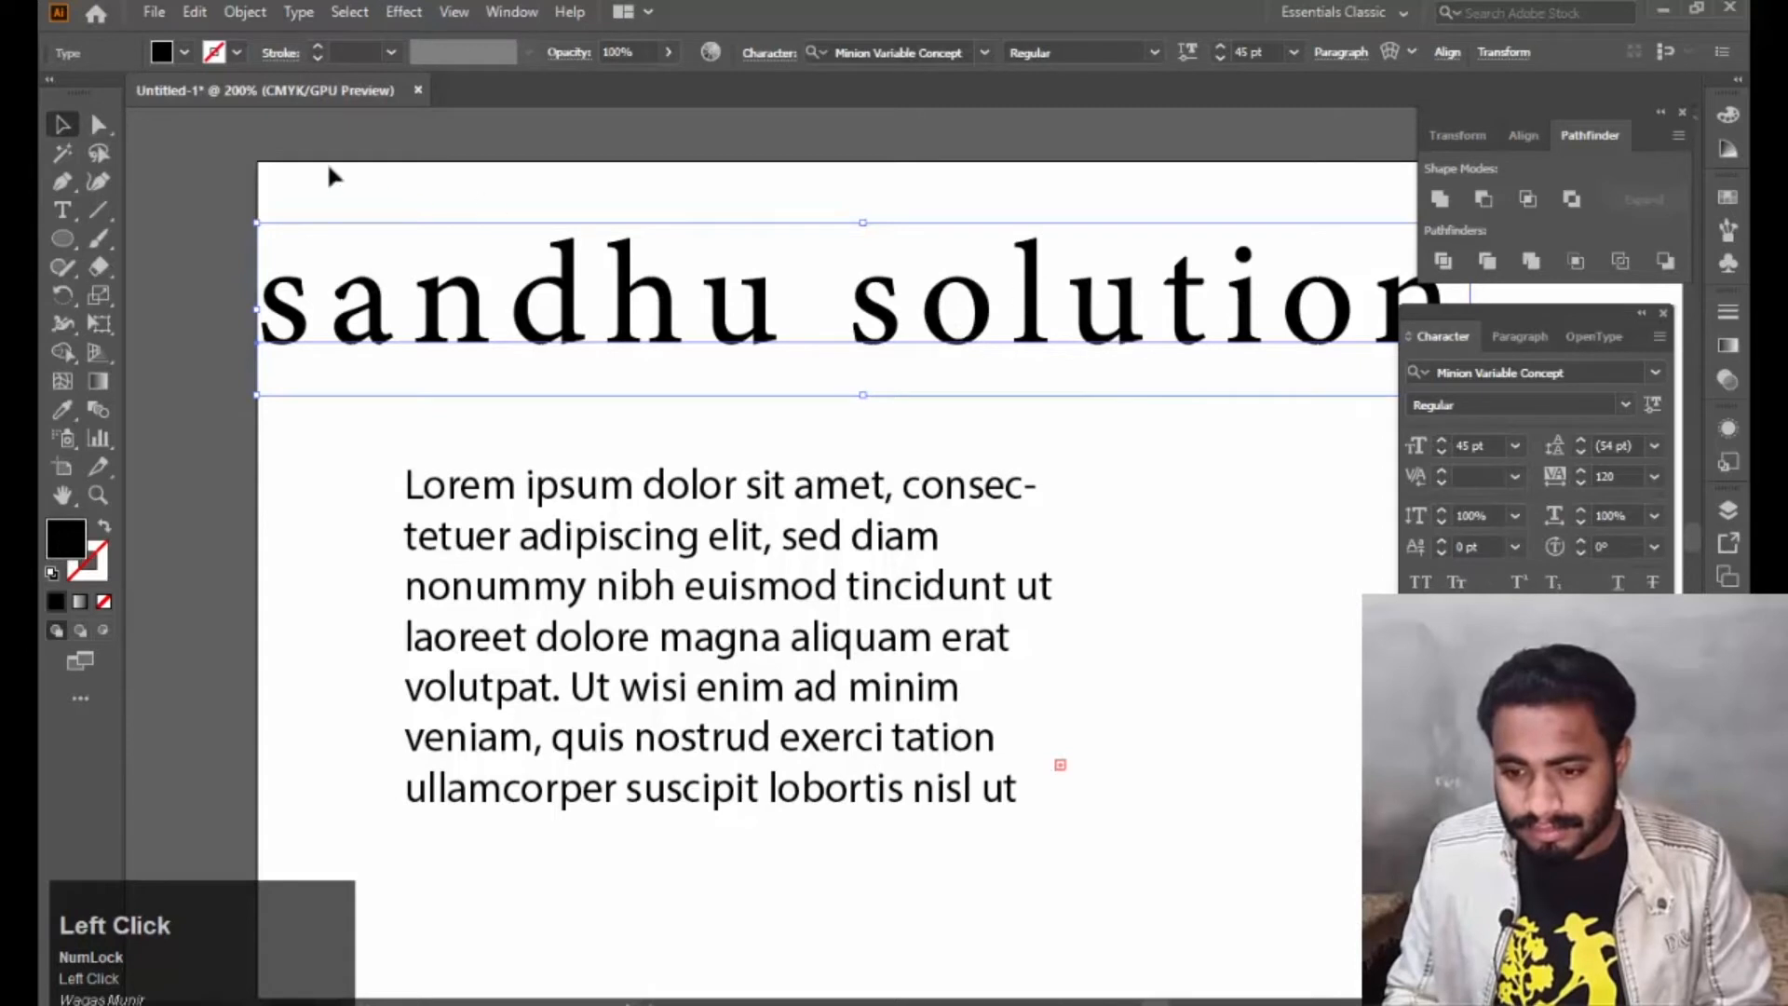
# Place the text cursor between "o" and "l" in "solution" and set the kerning there to 75.
pyautogui.click(63, 212)
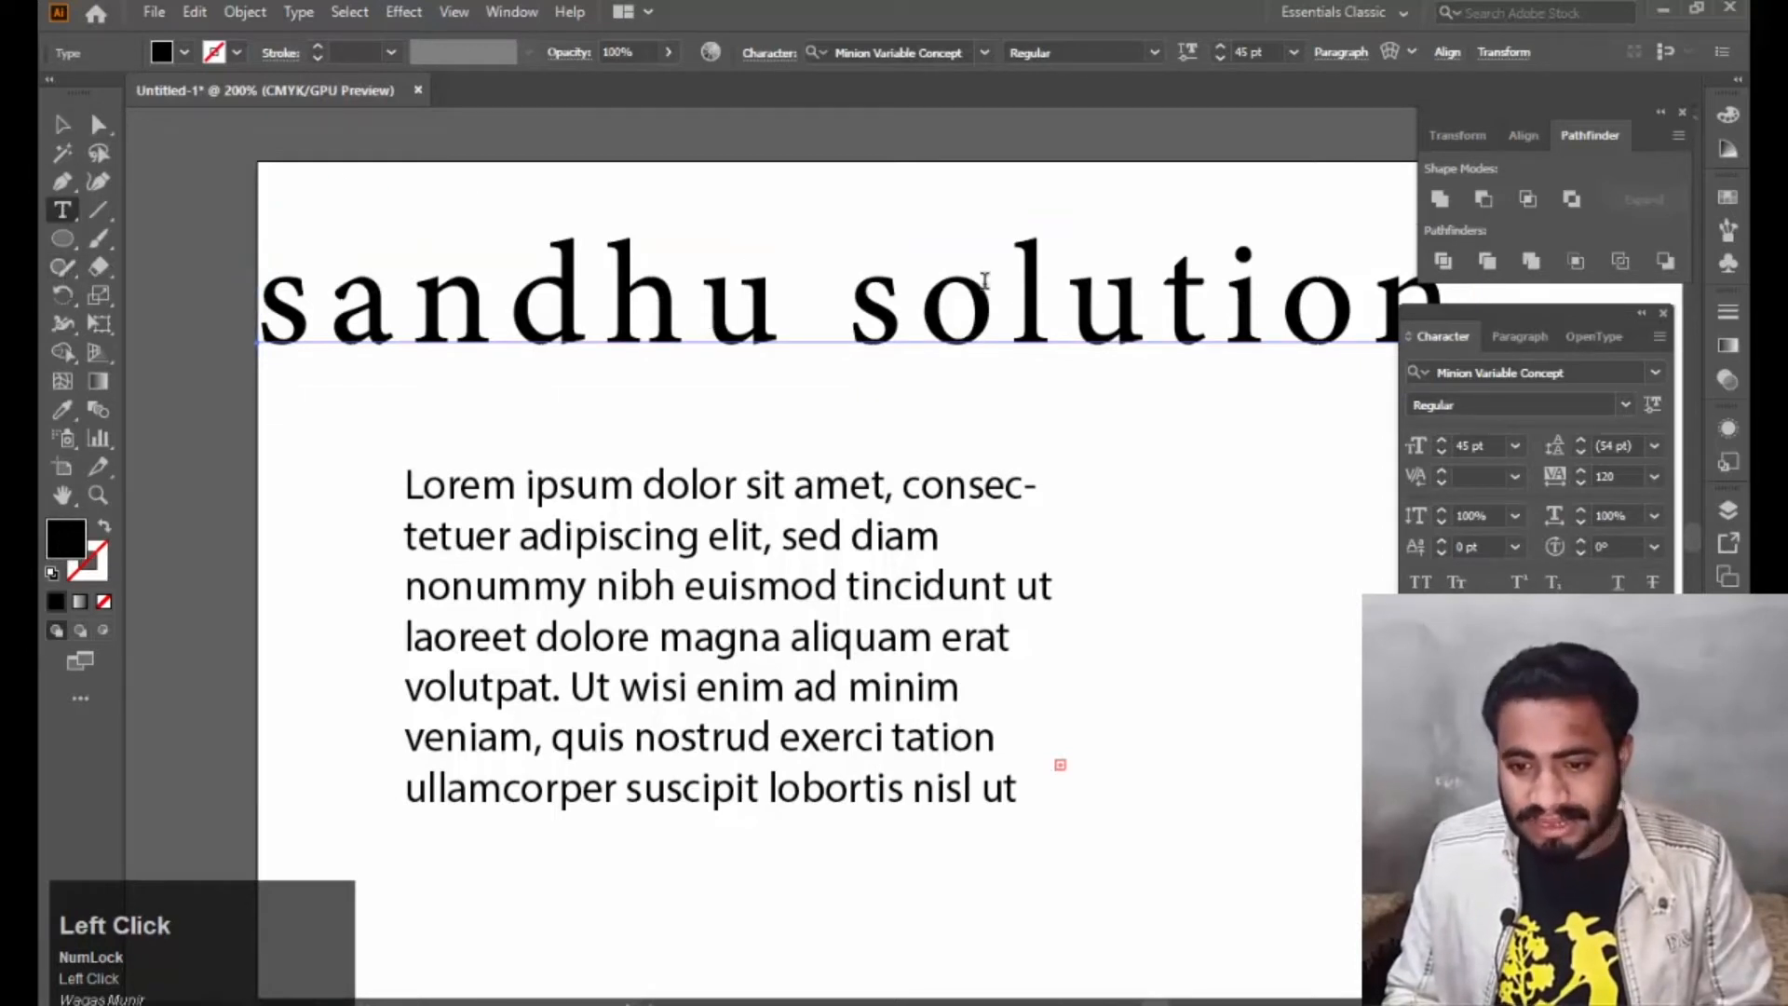
pyautogui.doubleClick(1023, 307)
pyautogui.click(1022, 307)
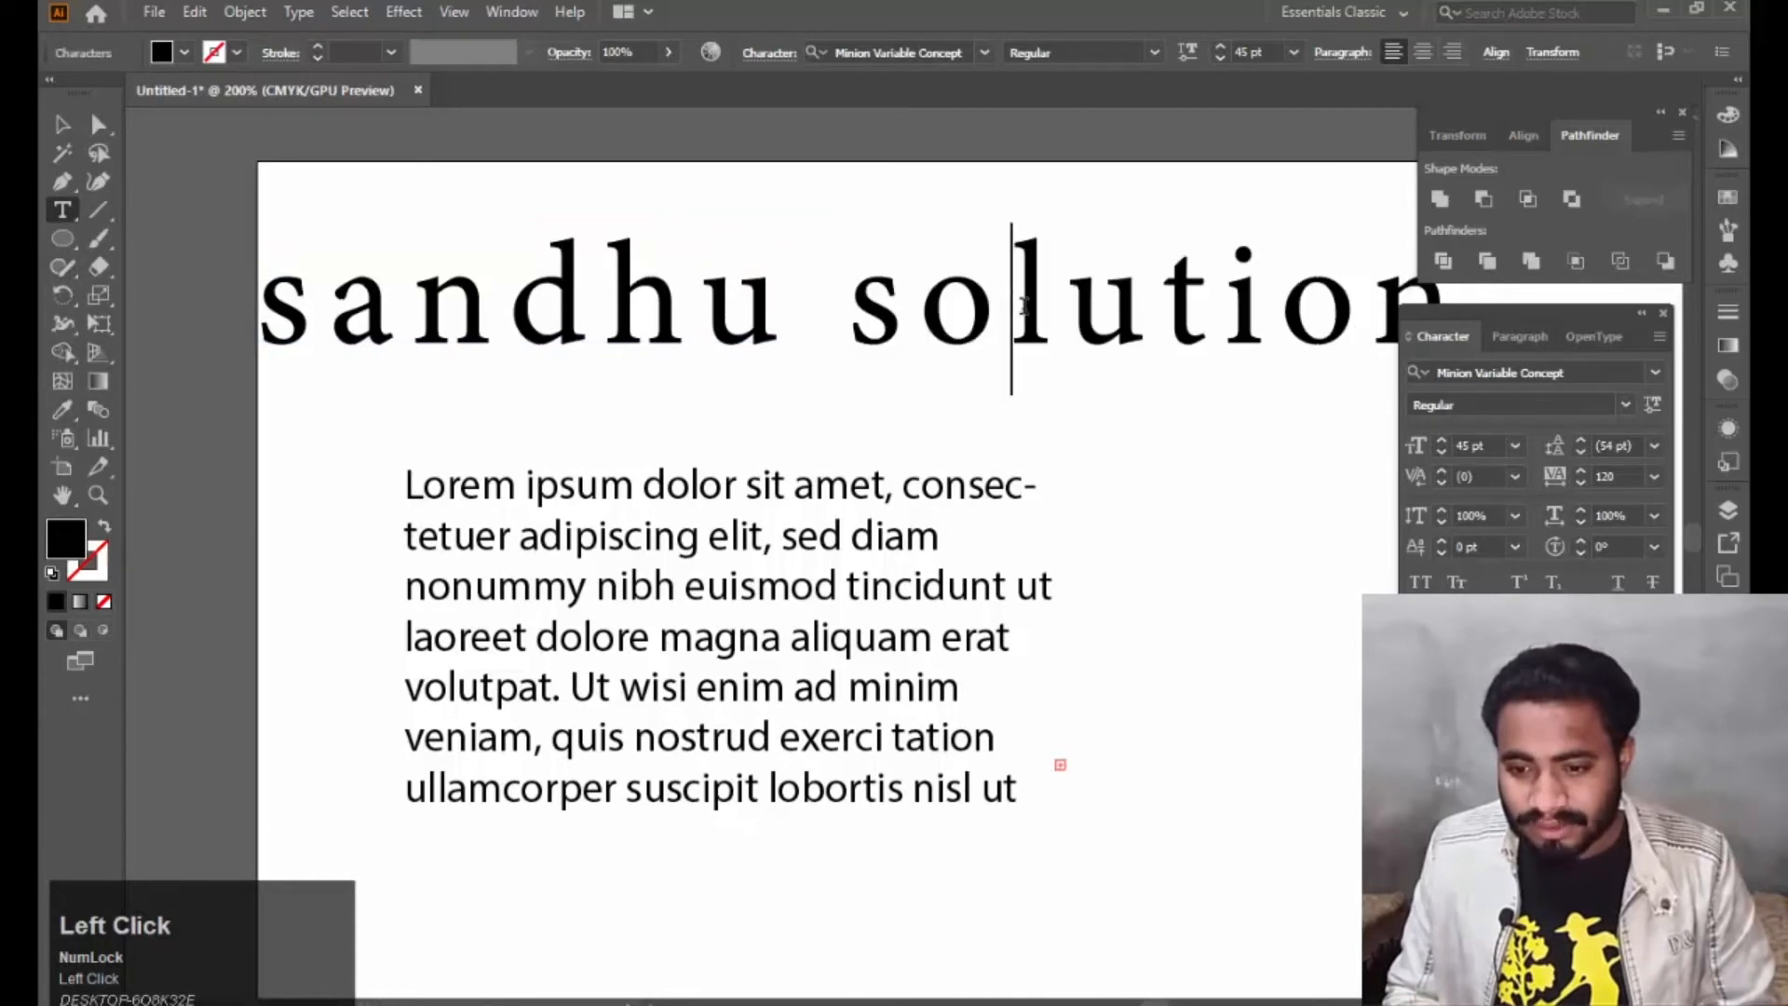
pyautogui.click(1514, 477)
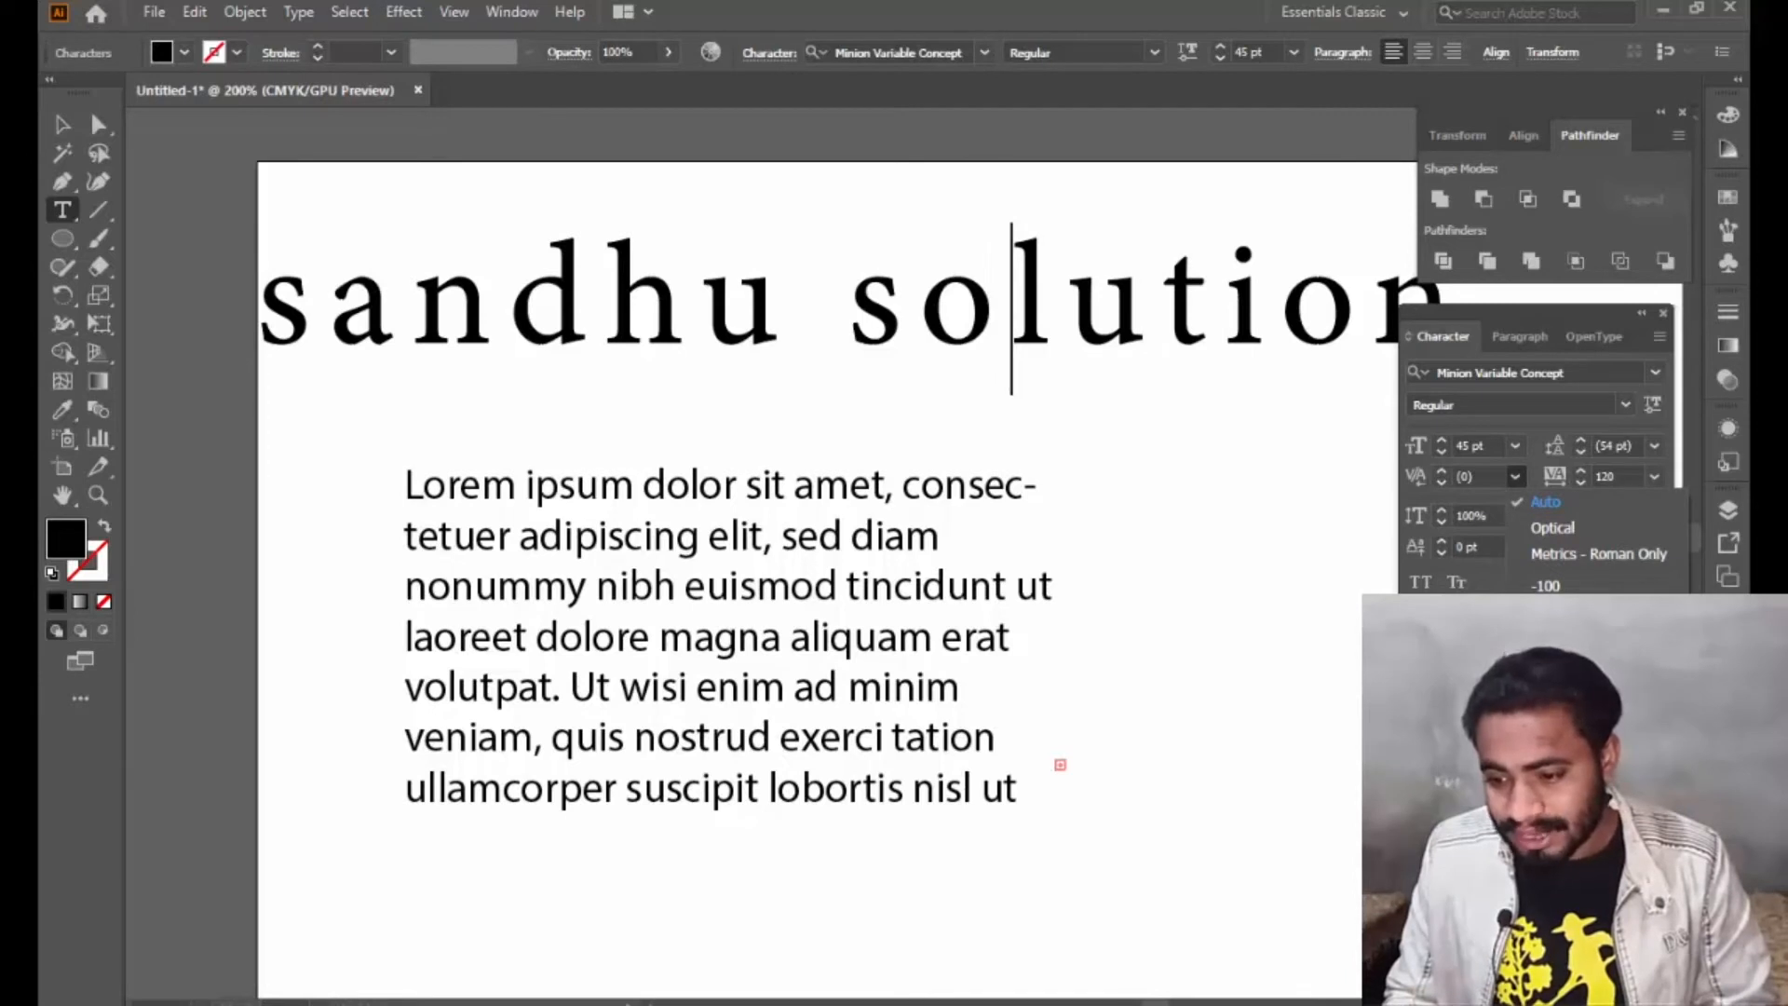
pyautogui.click(1546, 872)
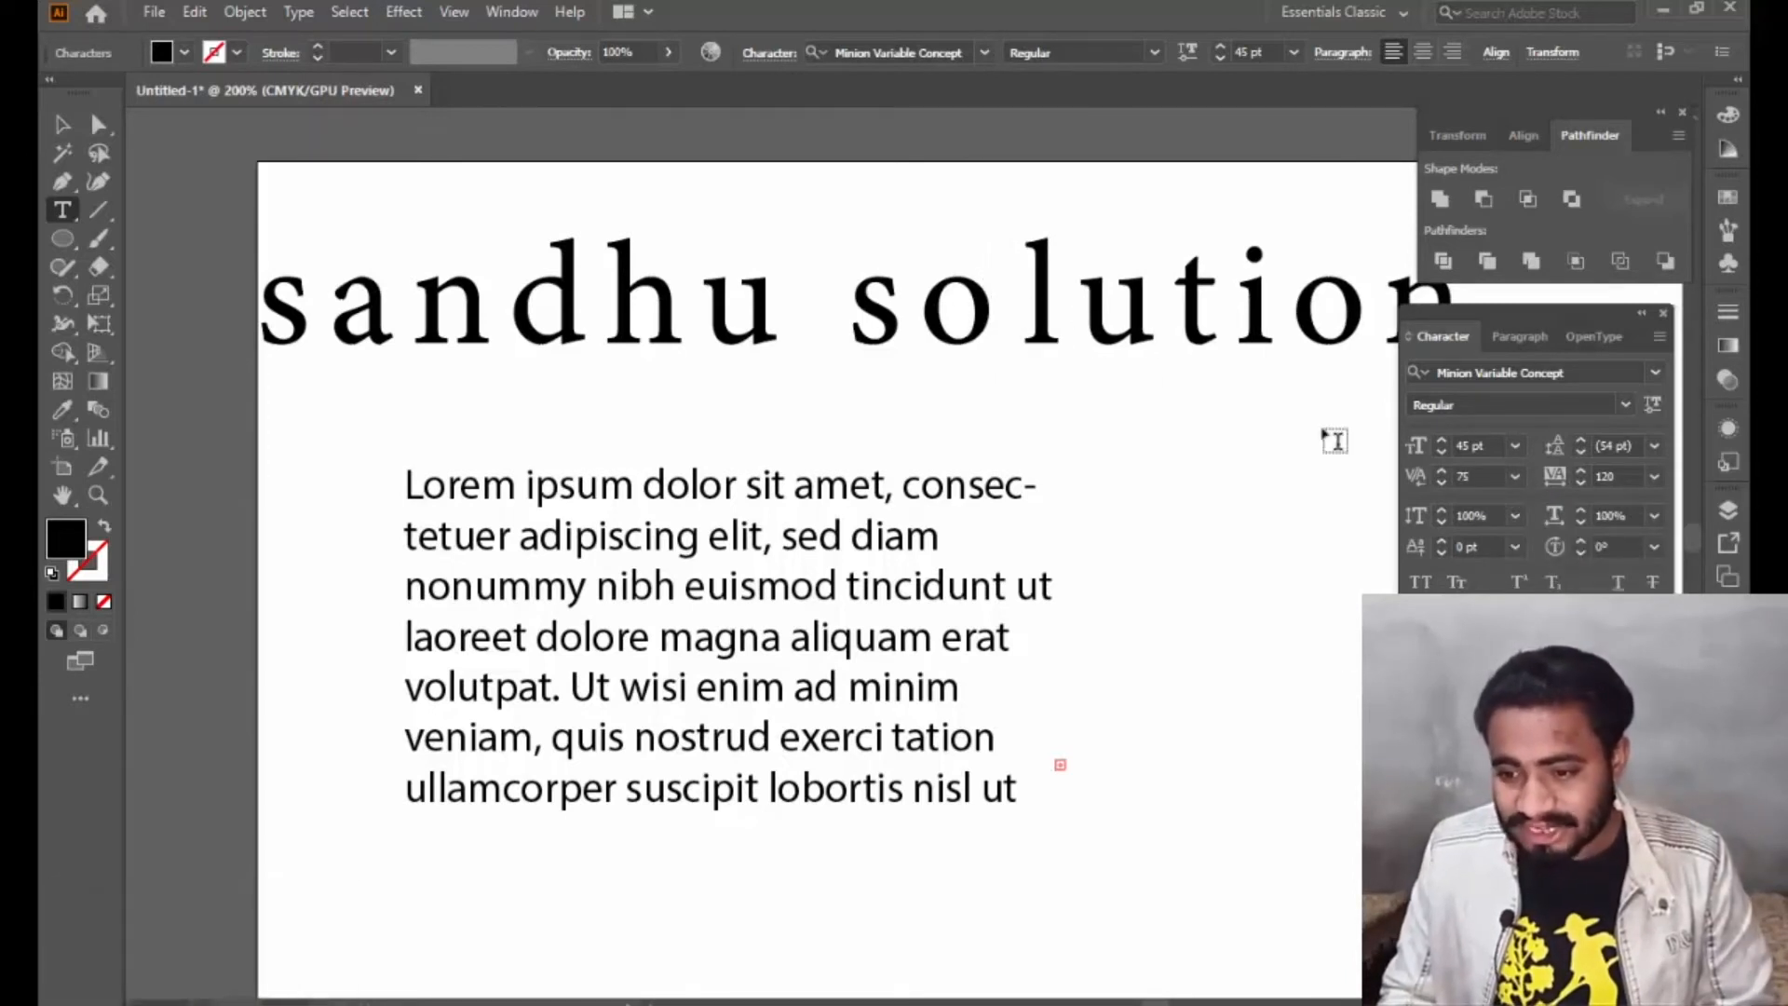
# Set the kerning between "o" and "l" to -75, and tighten it gradually to -181.
pyautogui.click(1515, 477)
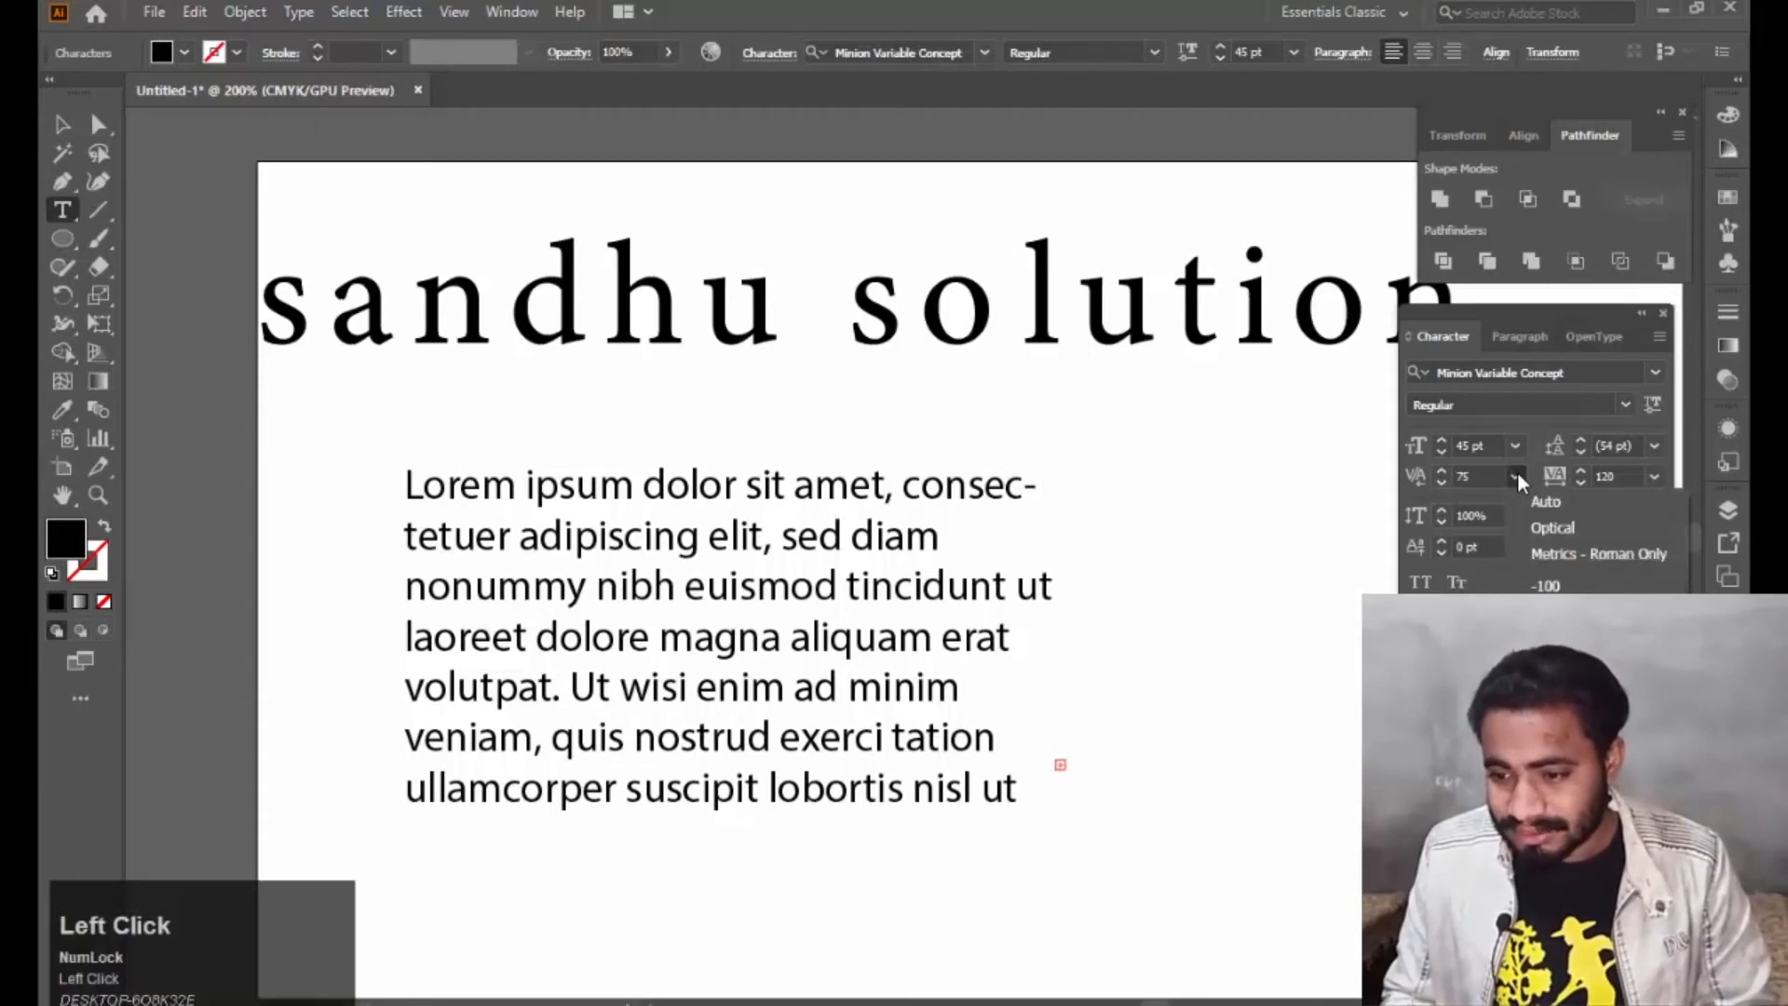
pyautogui.click(1515, 477)
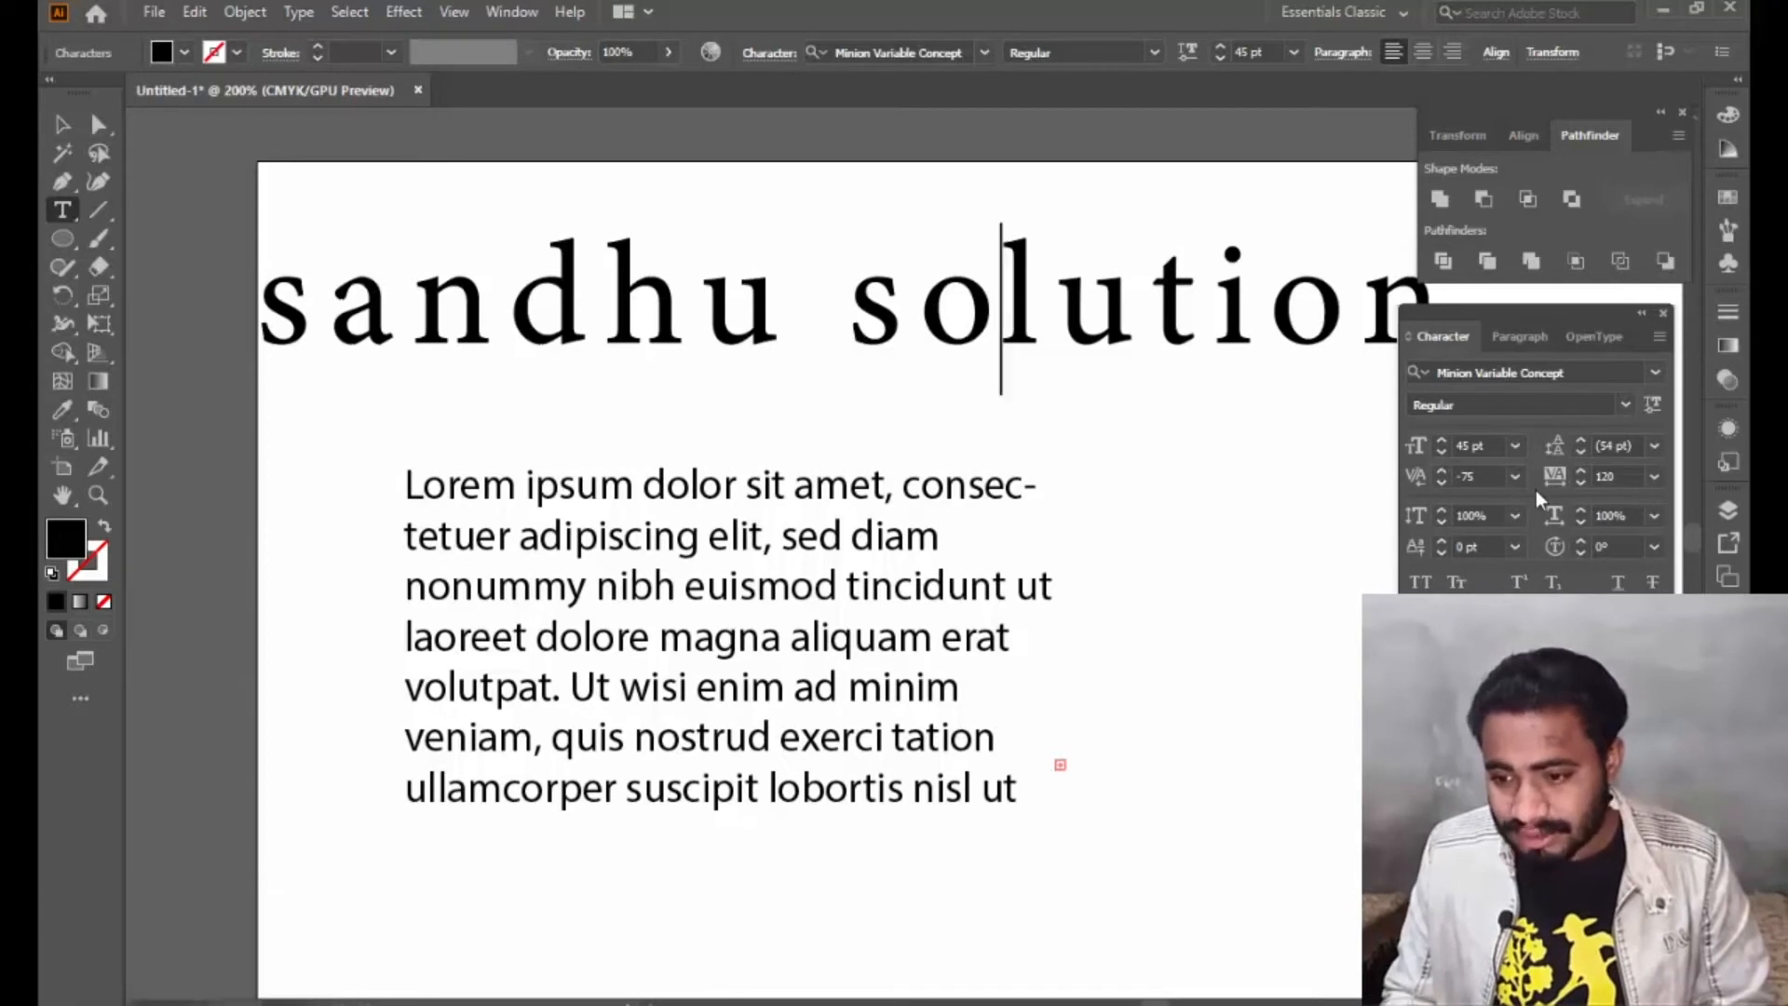
pyautogui.scroll(2, 1477, 472)
pyautogui.scroll(-20, 1477, 472)
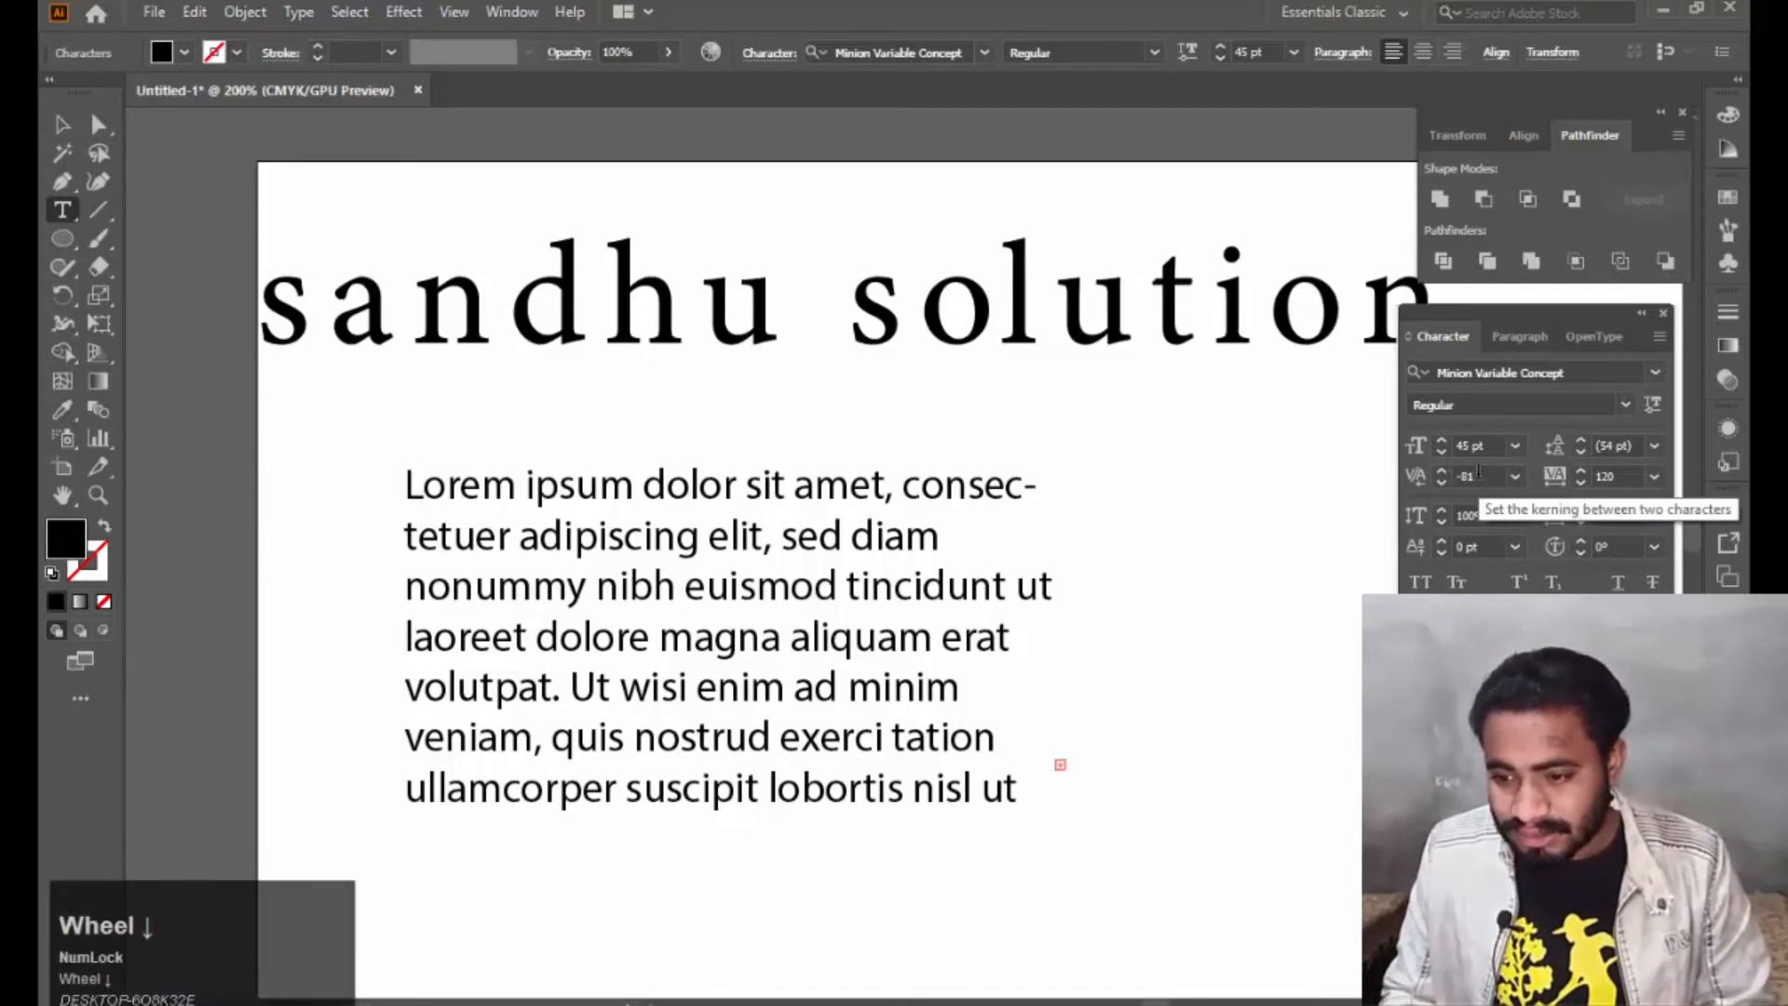
pyautogui.scroll(-20, 1476, 472)
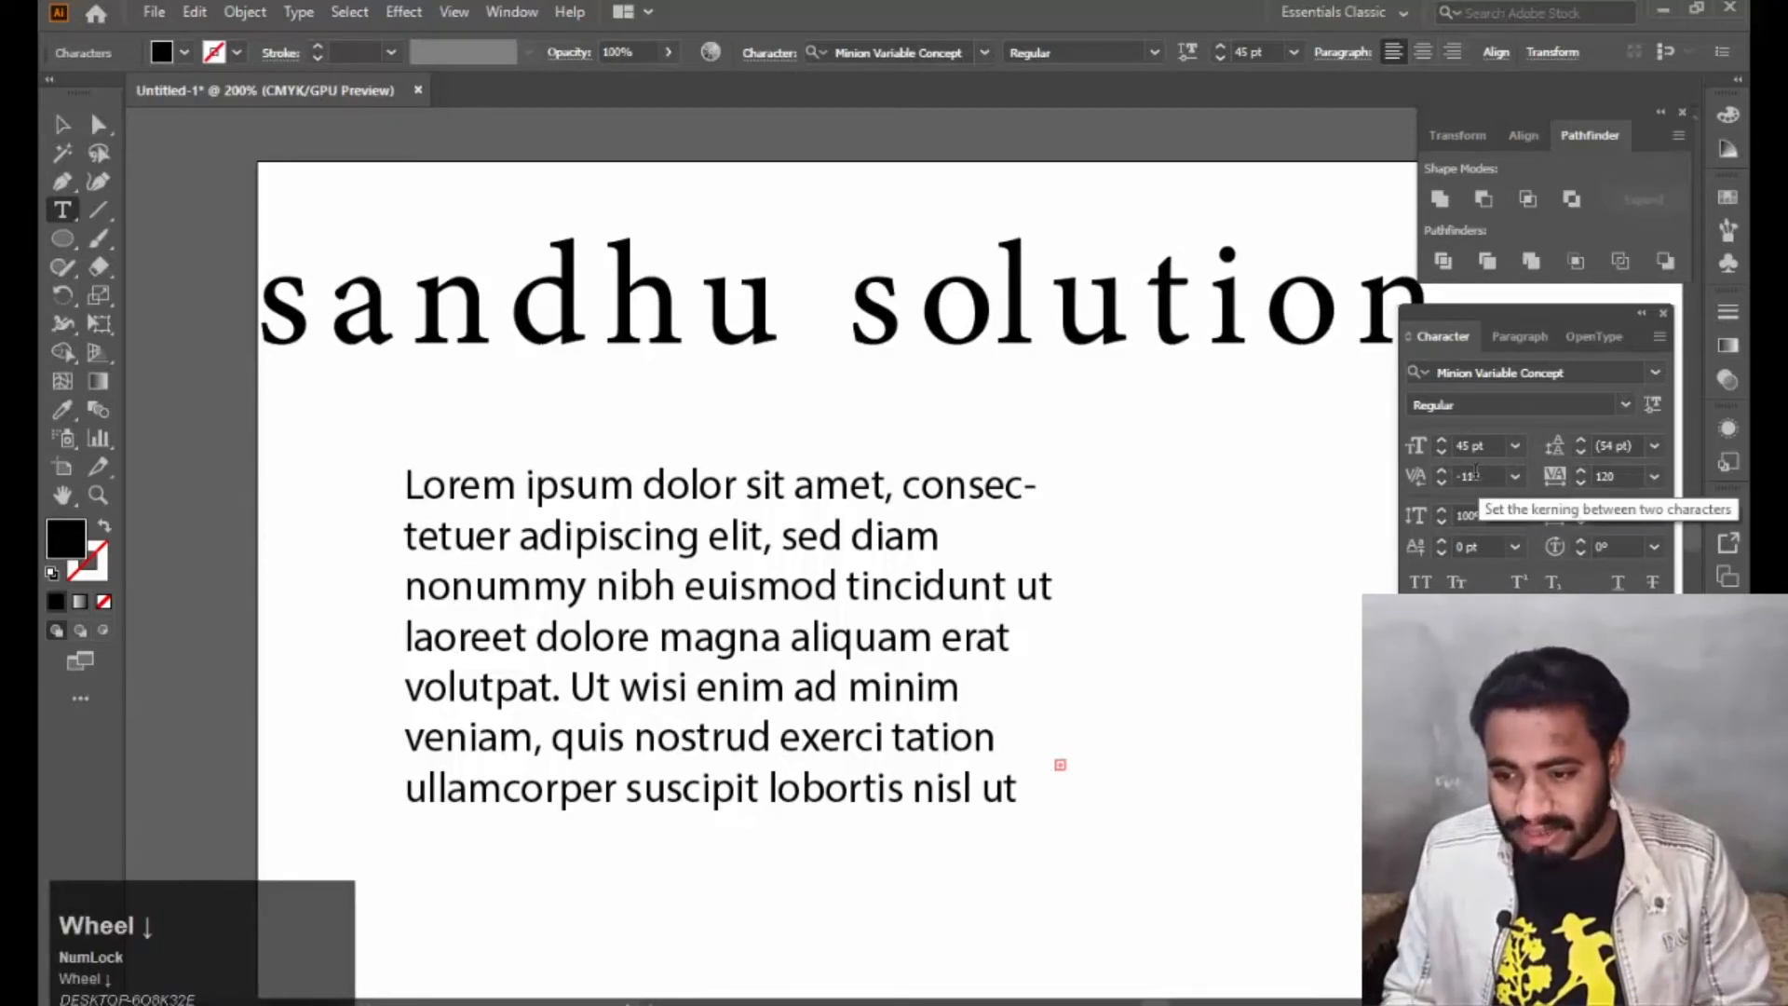
pyautogui.scroll(-20, 1475, 474)
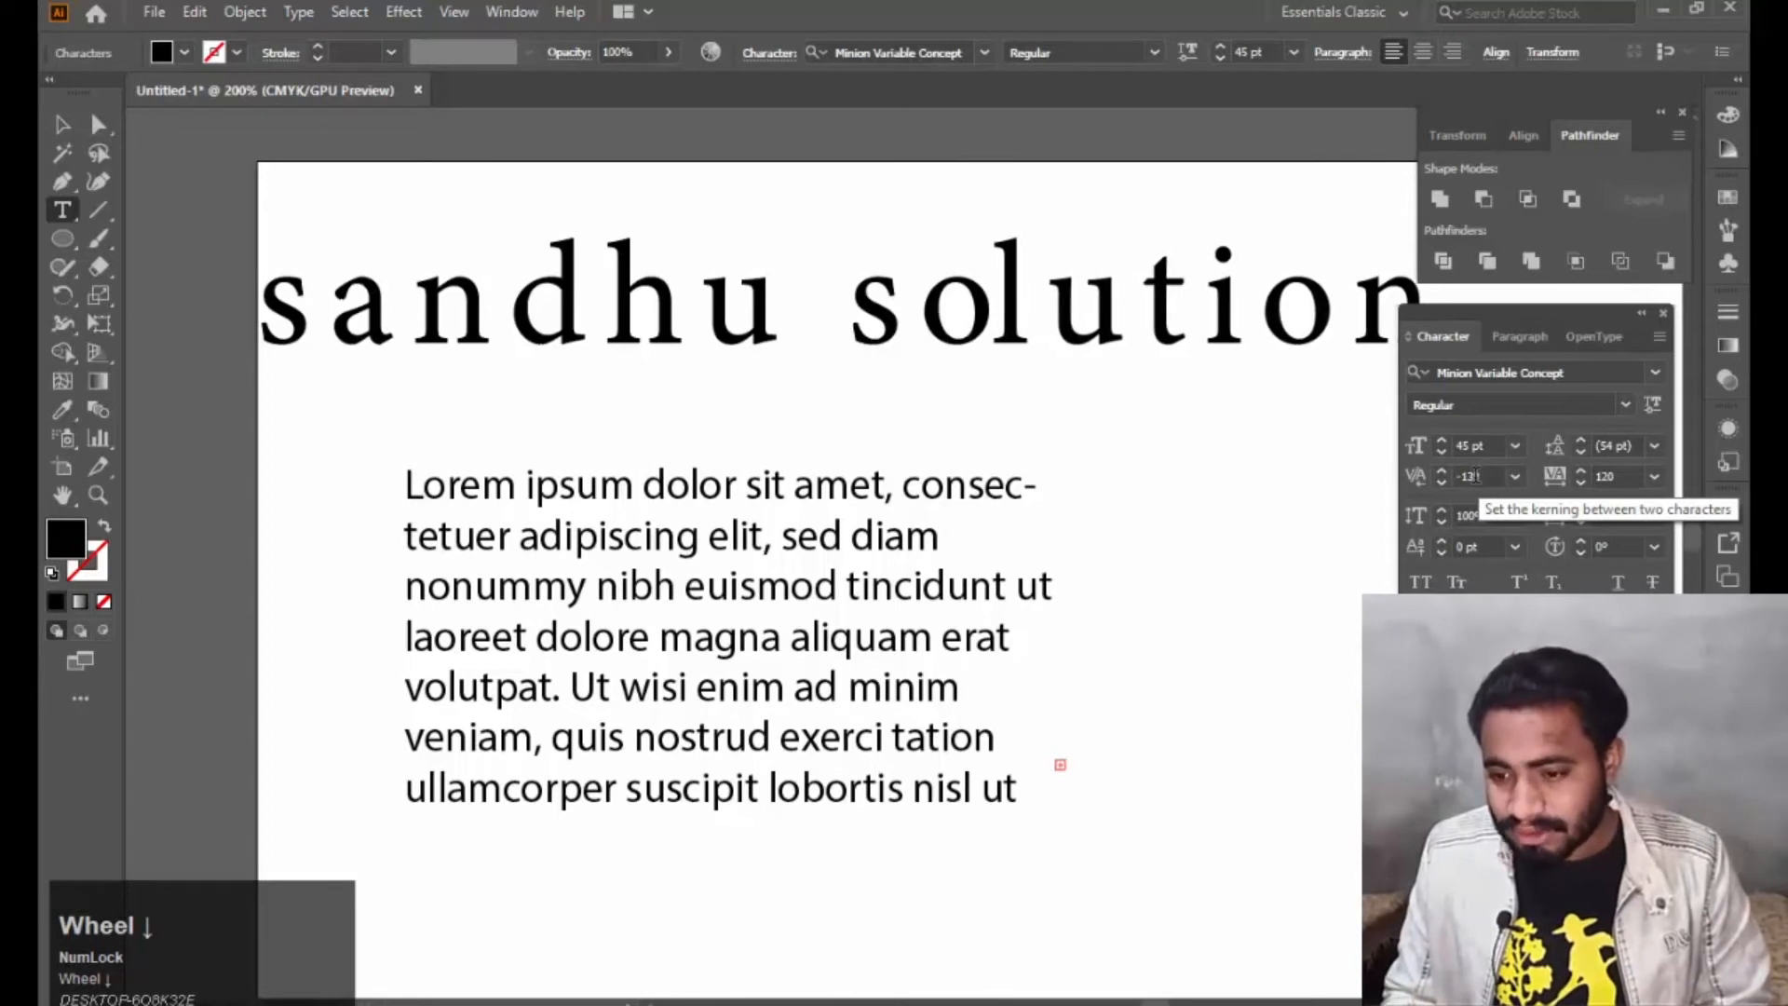
pyautogui.scroll(-17, 1471, 476)
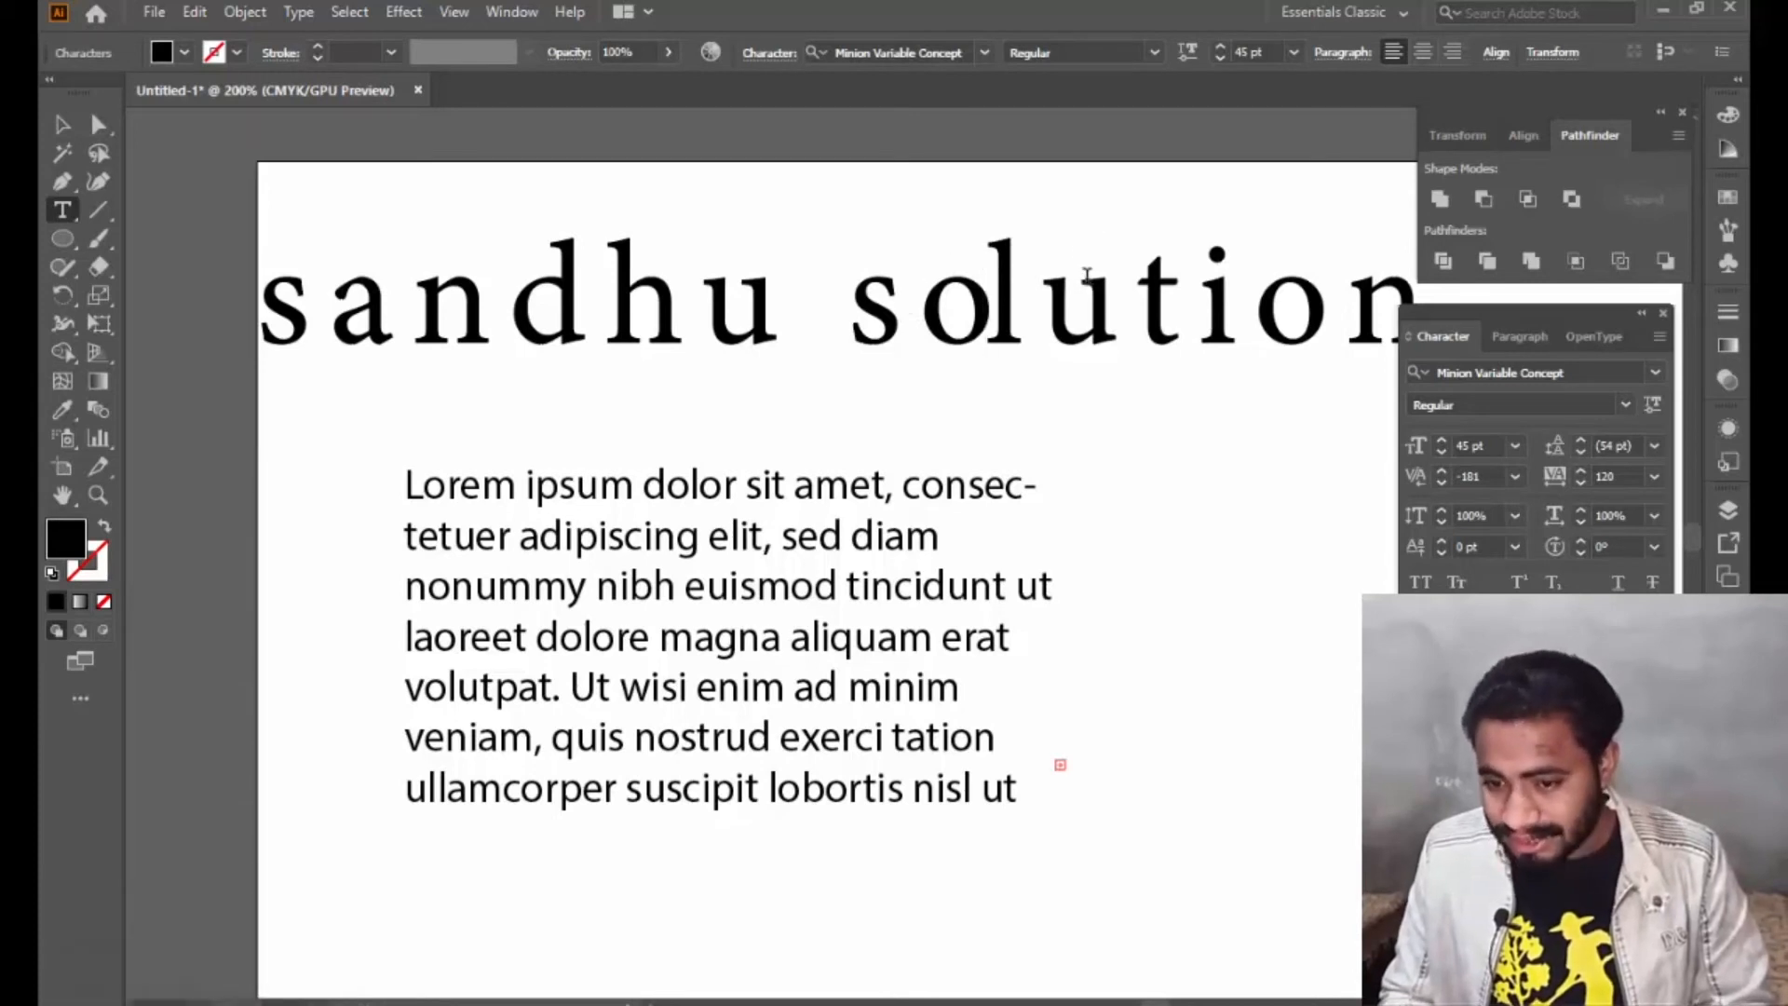
# Reset the kerning between "o" and "l" to Auto, and set the whole "sandhu solution" heading's tracking to 0.
pyautogui.click(1508, 476)
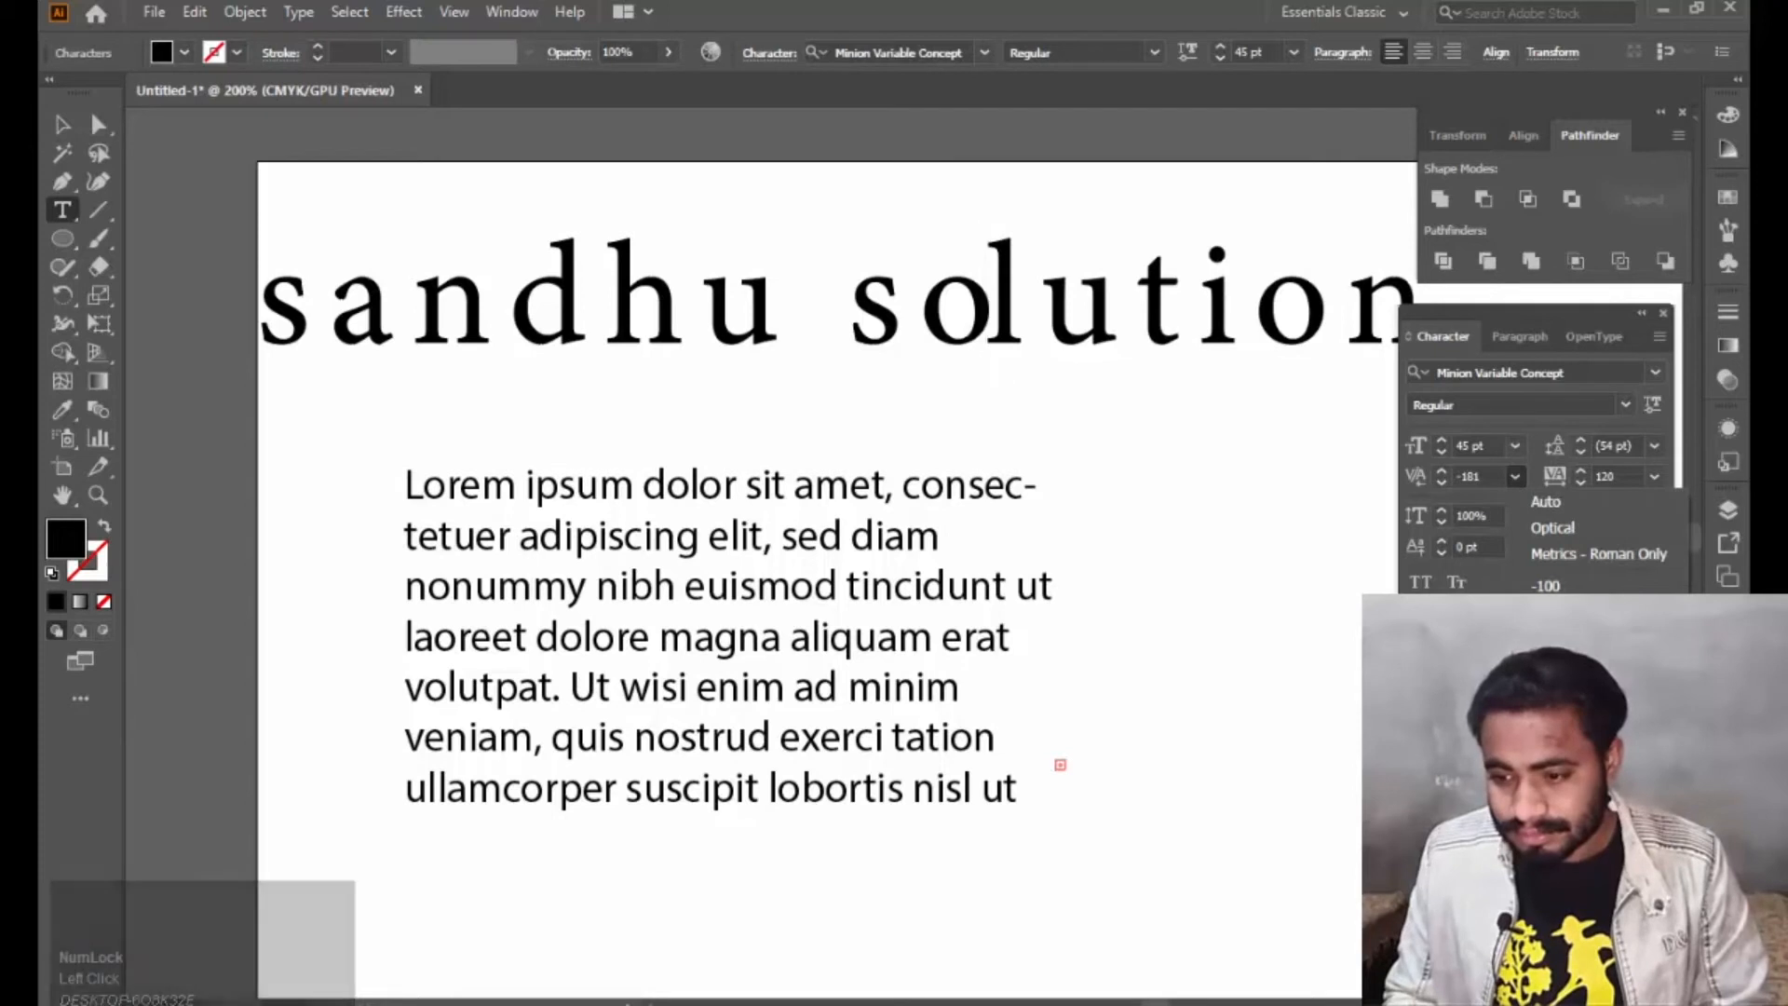
pyautogui.click(1557, 501)
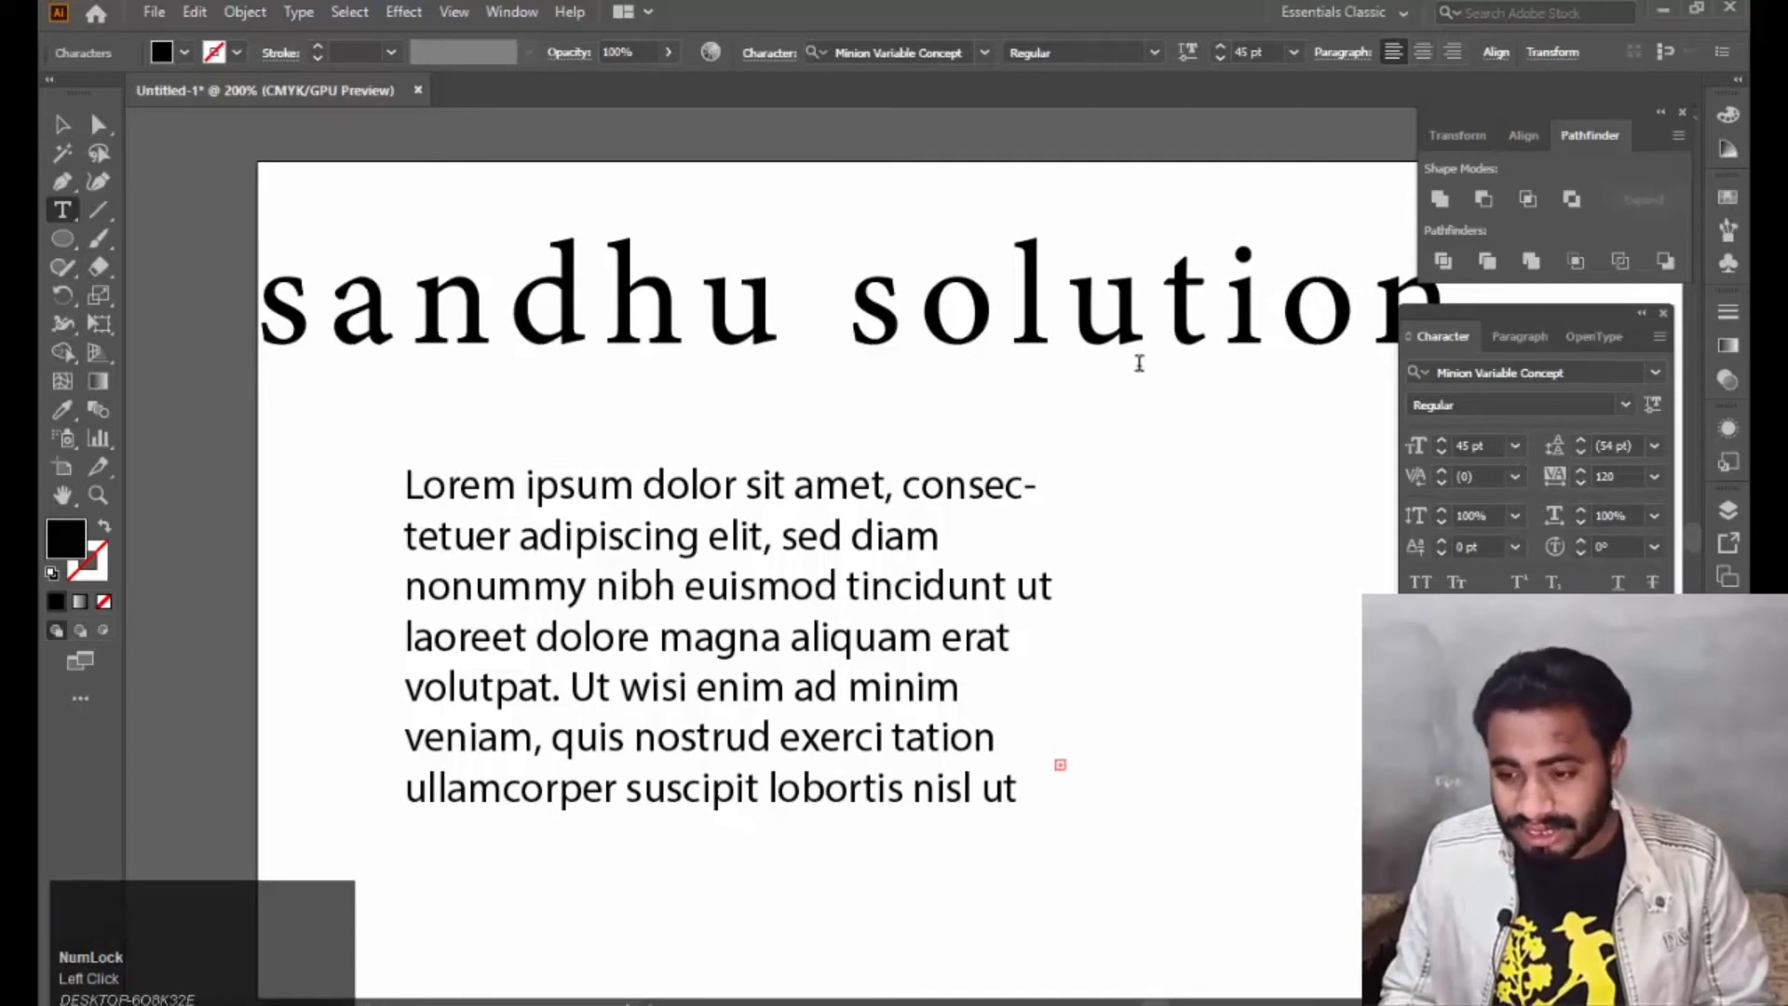
pyautogui.click(1655, 478)
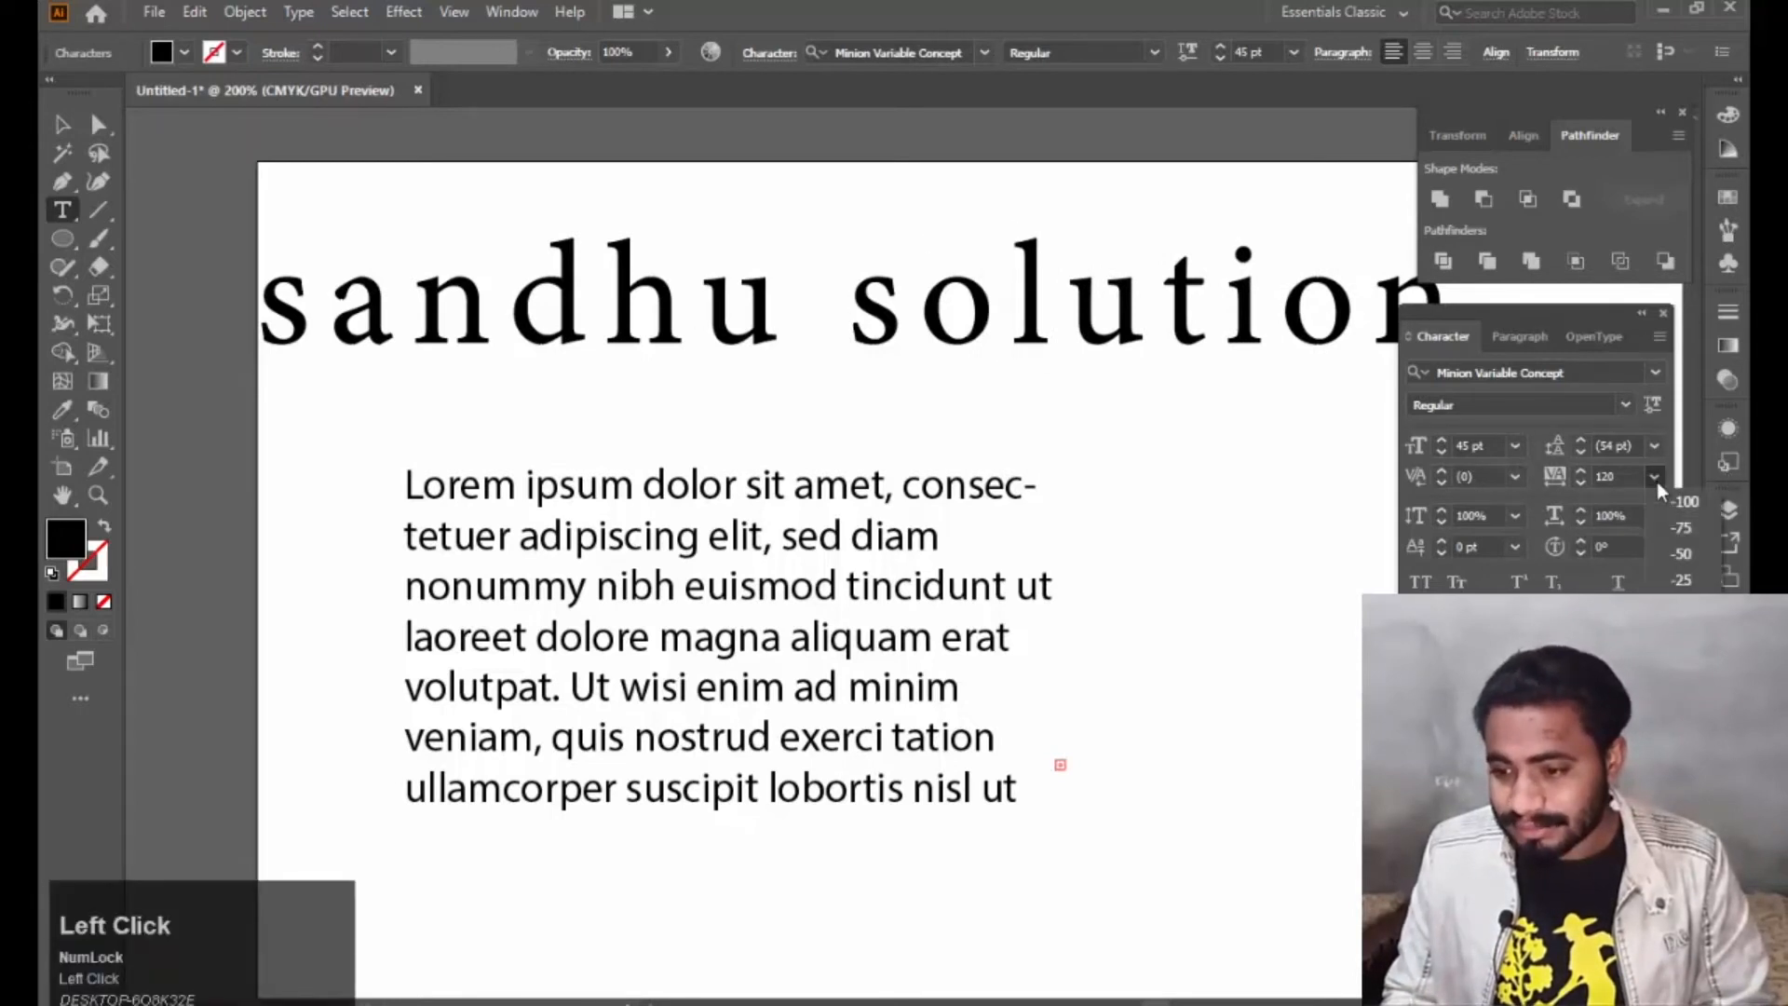
pyautogui.click(1683, 606)
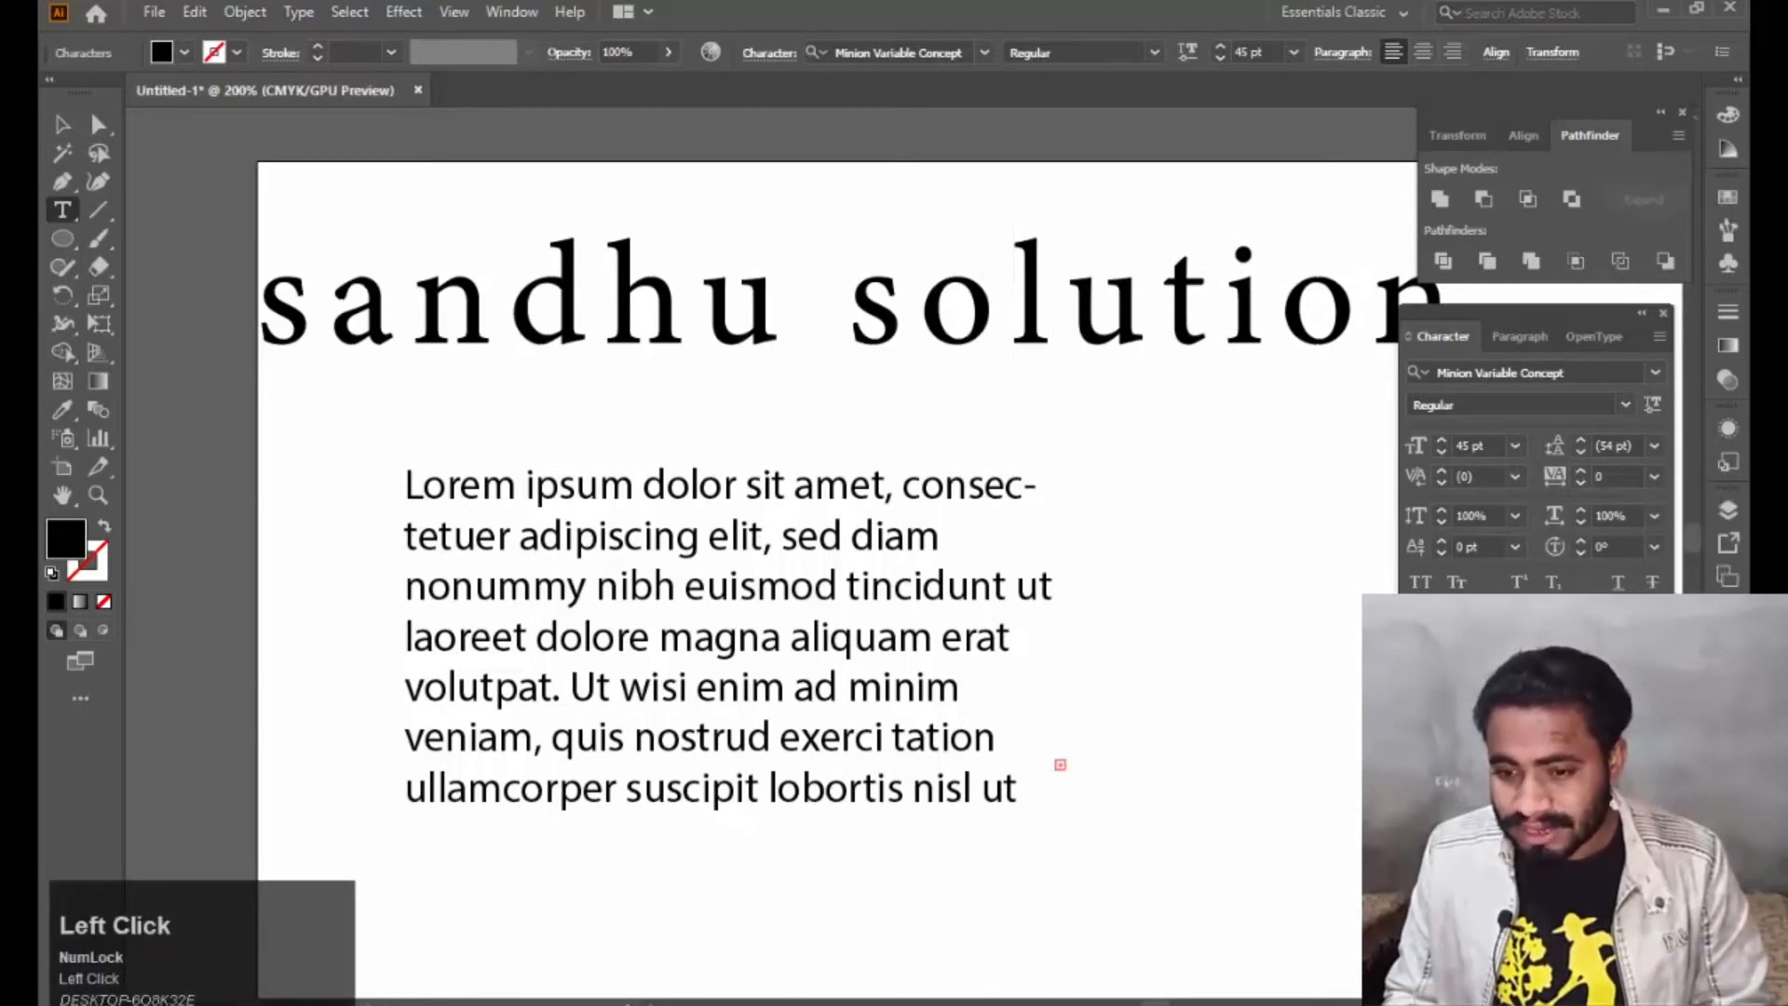
pyautogui.click(63, 124)
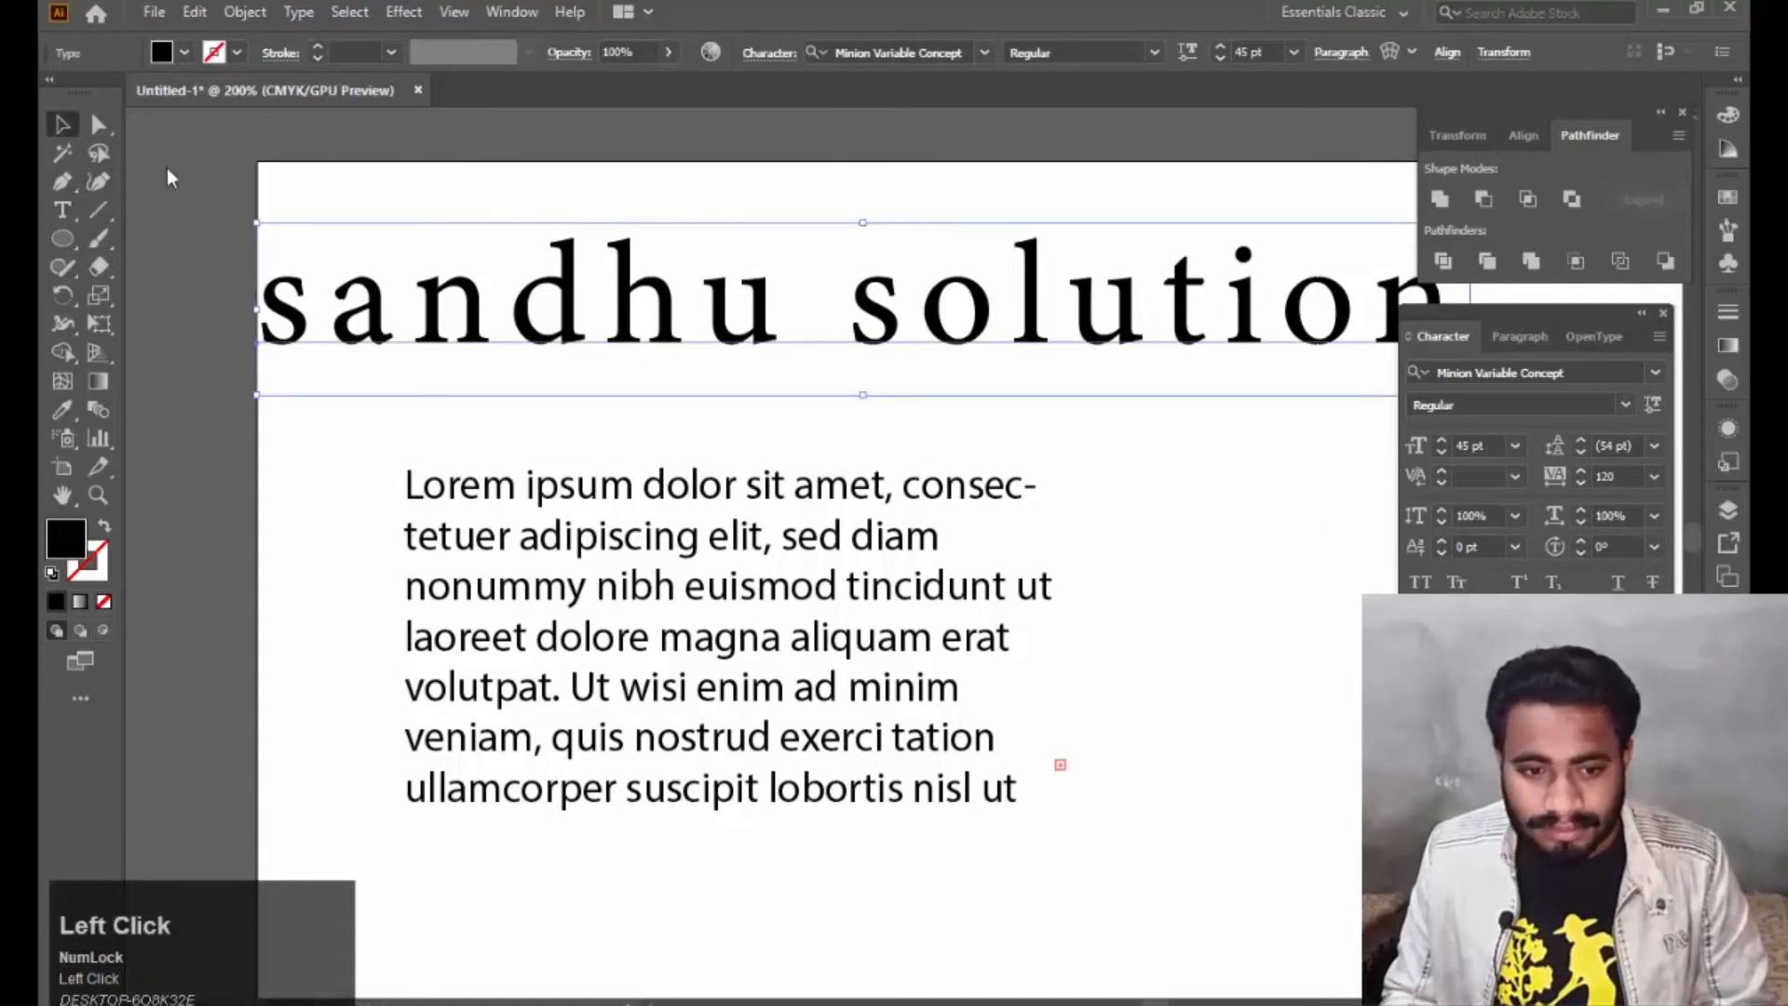
pyautogui.click(1653, 476)
pyautogui.click(1682, 606)
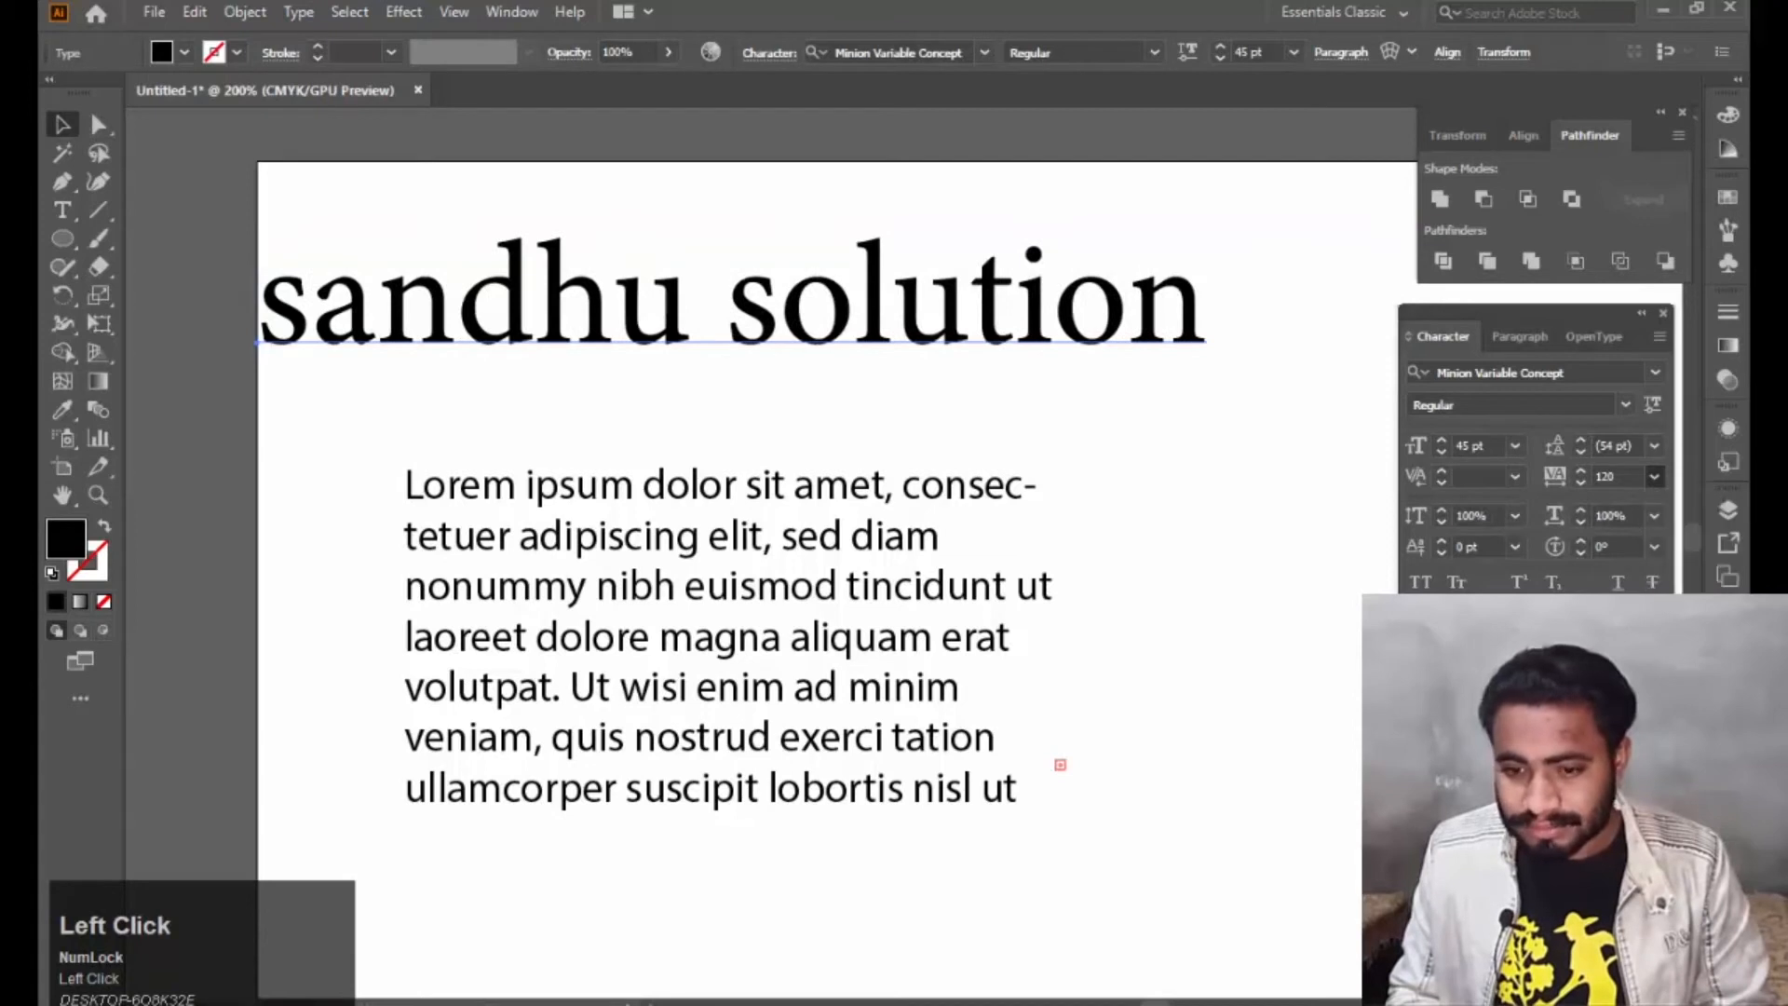
# Delete the Lorem ipsum paragraph and move the "sandhu solution" heading down and right, away from the artboard's left edge.
pyautogui.click(748, 566)
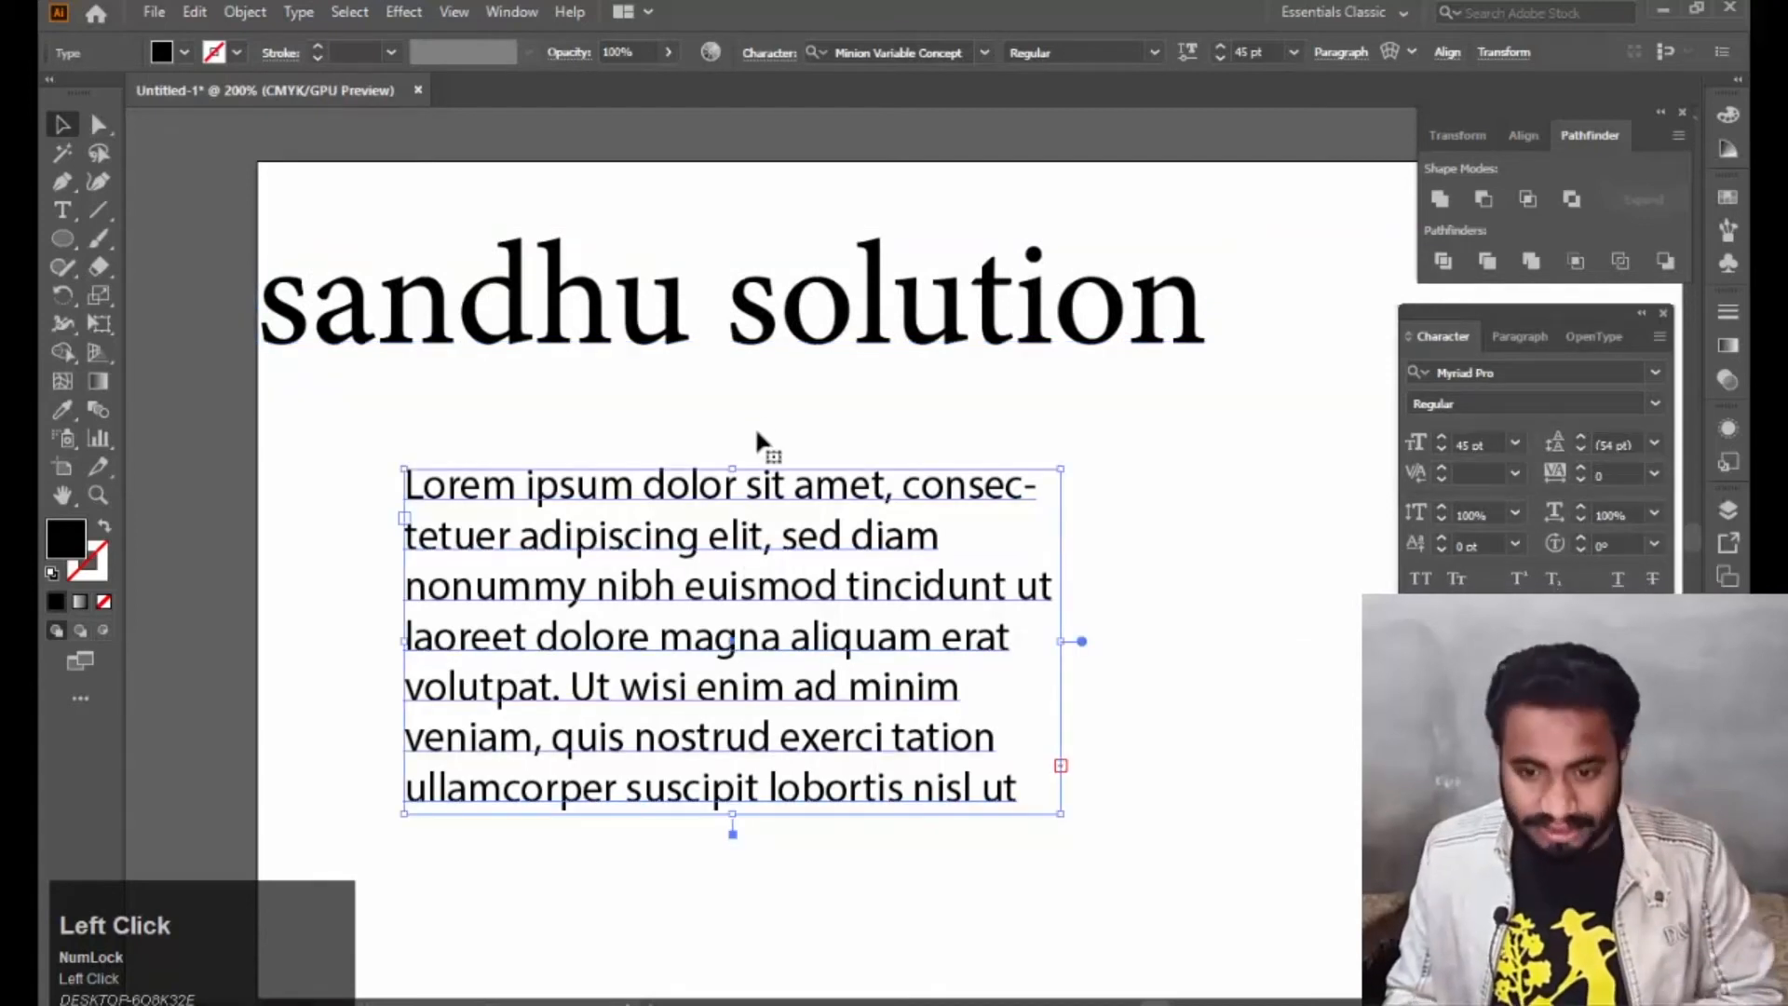
pyautogui.press('Delete')
pyautogui.moveTo(669, 308); pyautogui.dragTo(777, 426)
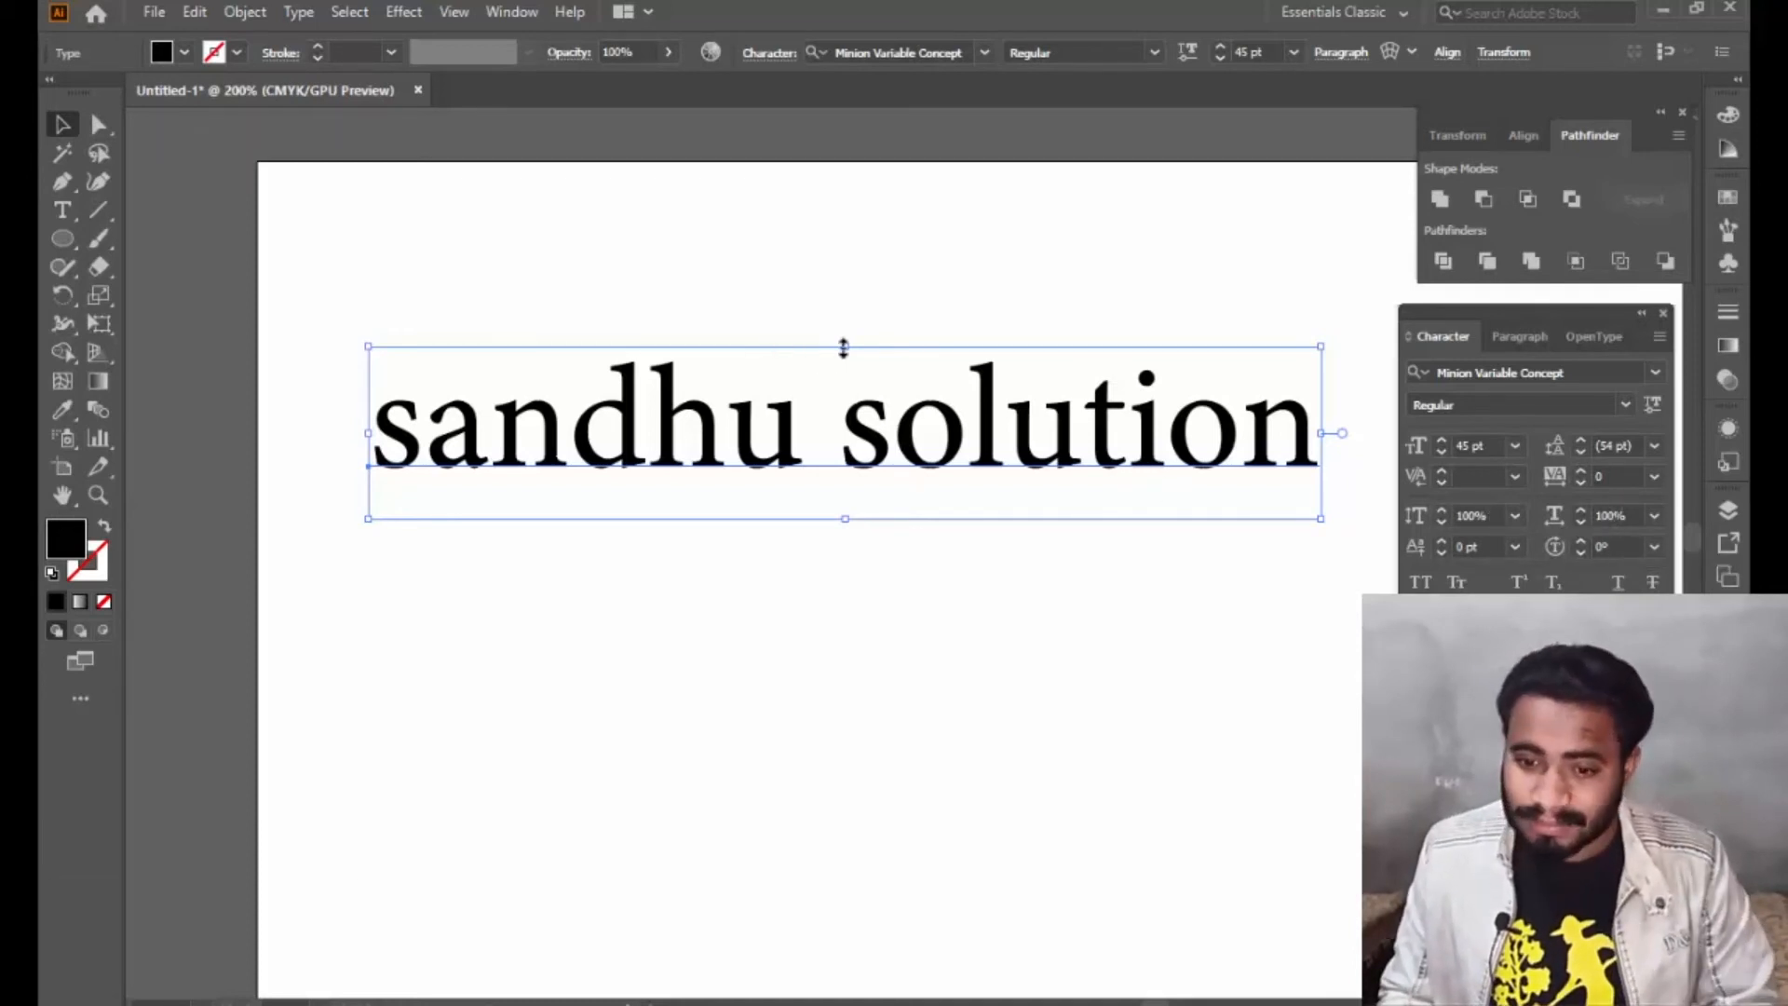
# Stretch the "sandhu solution" heading vertically to a font size of about 74.3 pt, keeping its width.
pyautogui.moveTo(844, 346); pyautogui.dragTo(841, 234)
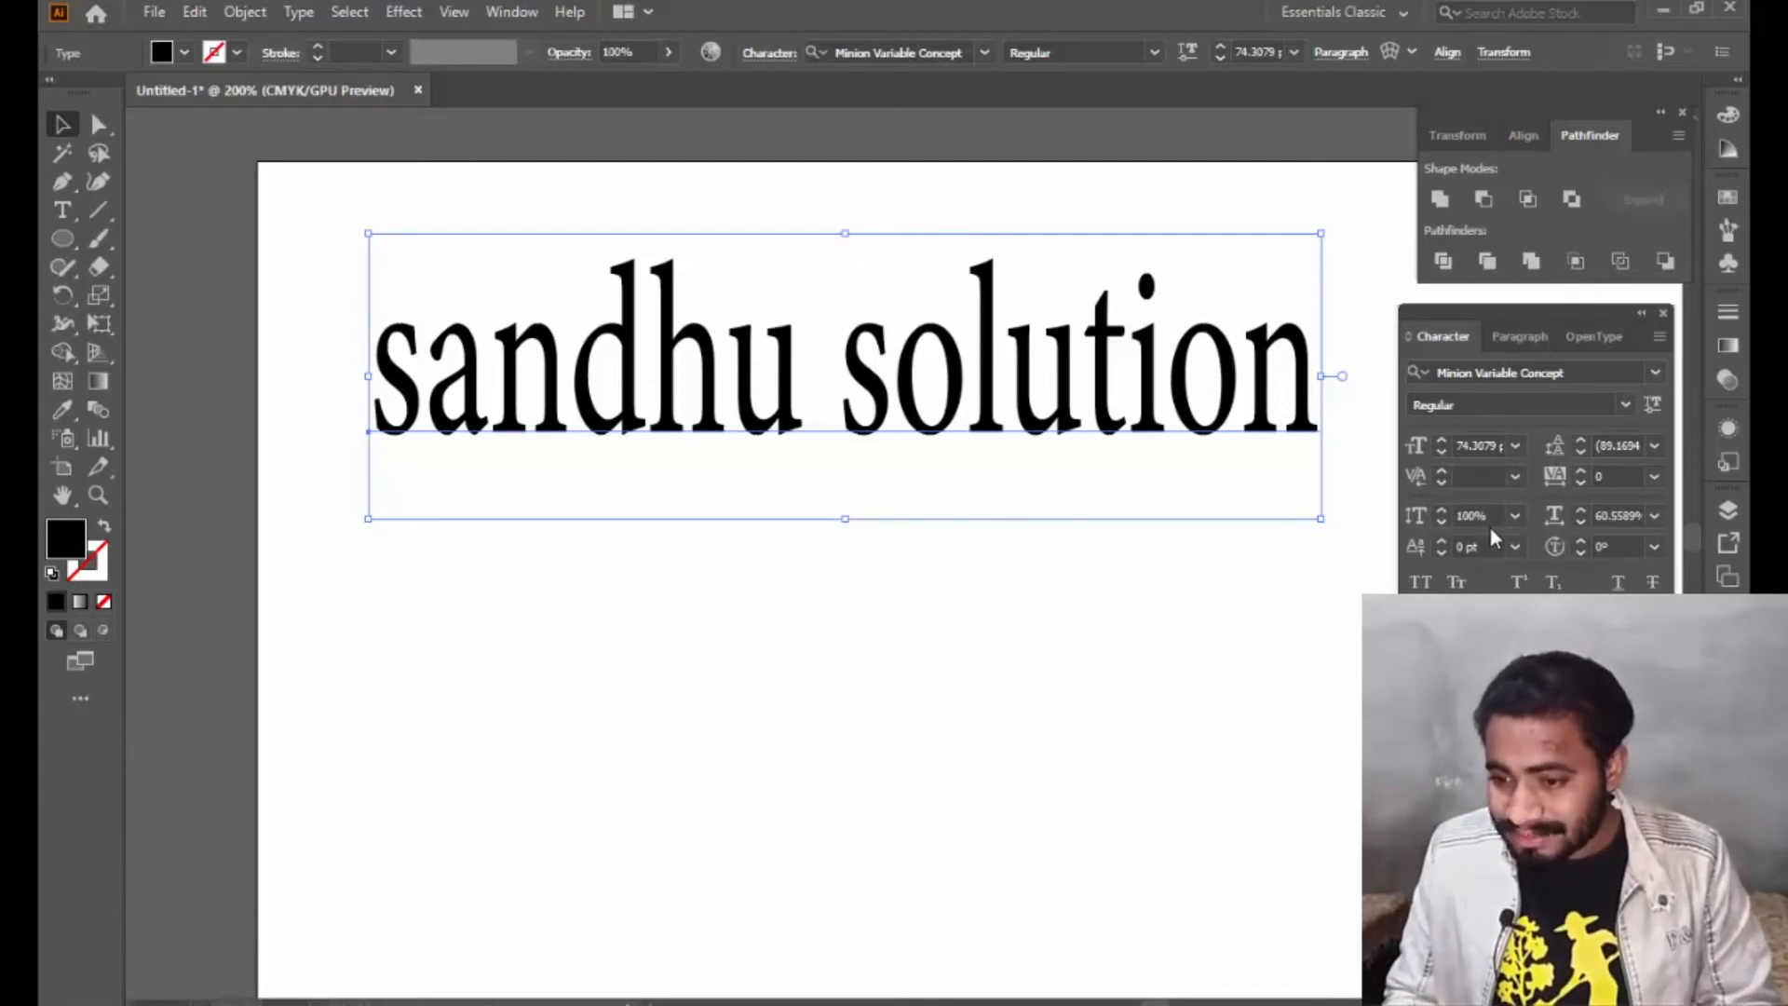
pyautogui.click(1654, 516)
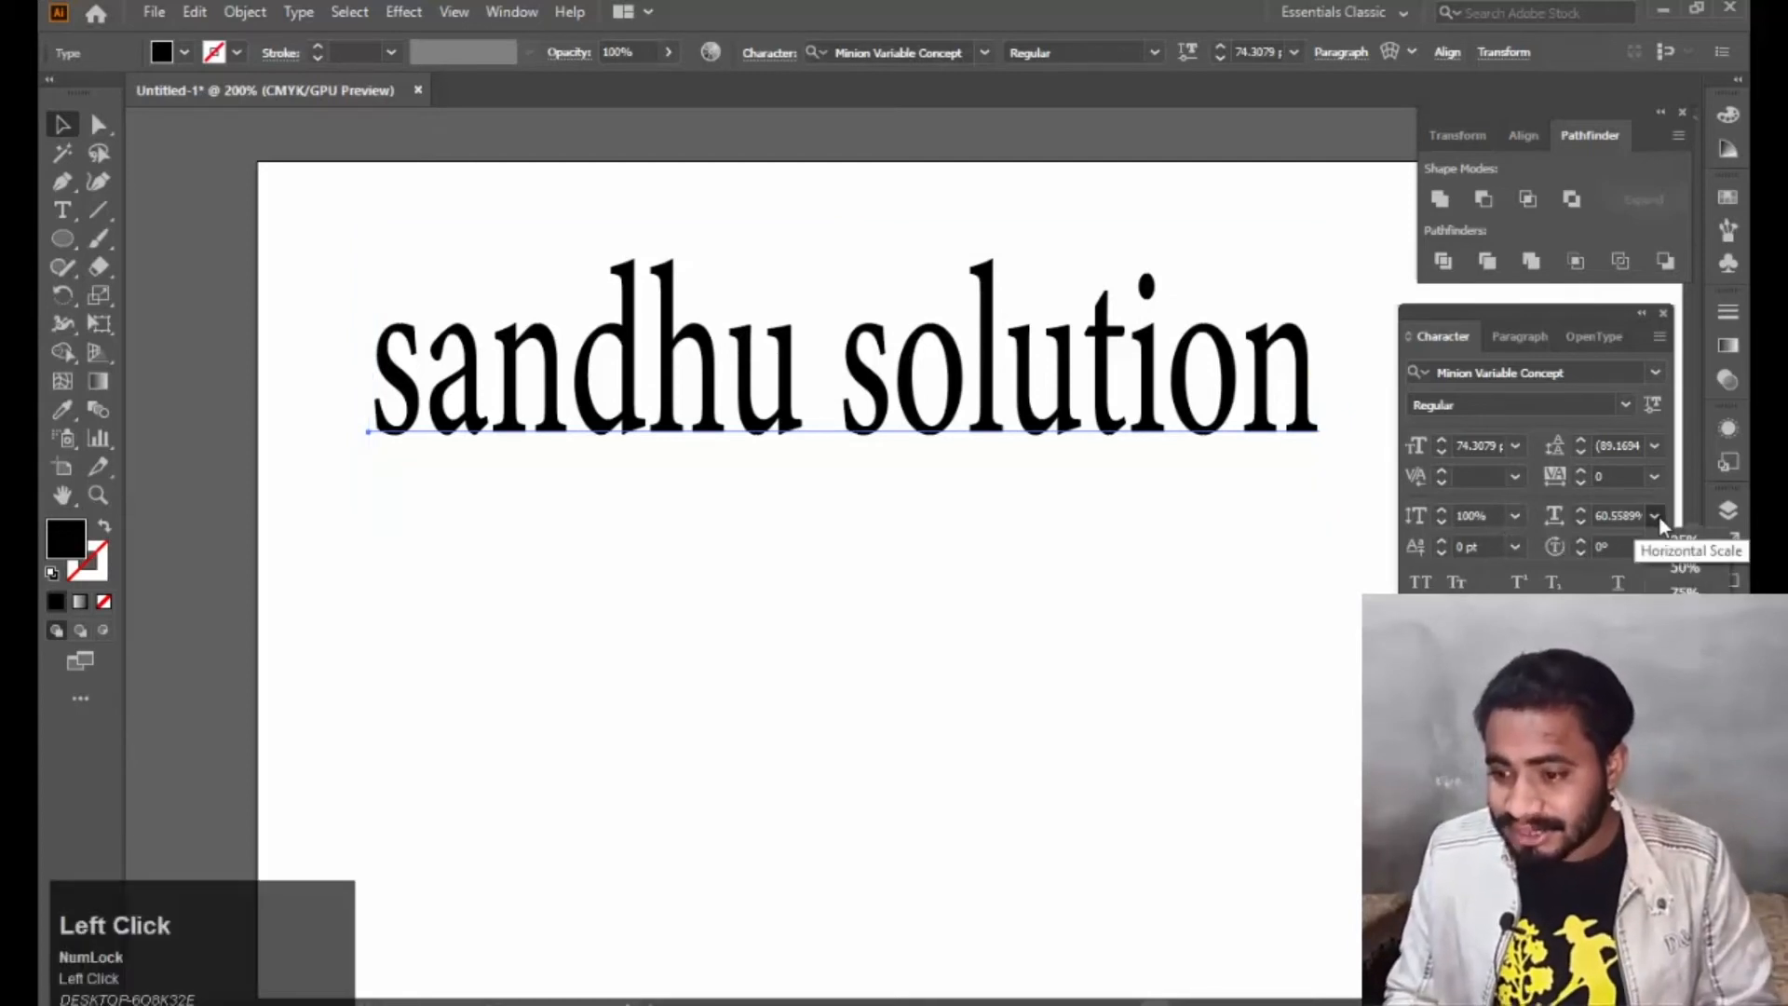
pyautogui.click(751, 355)
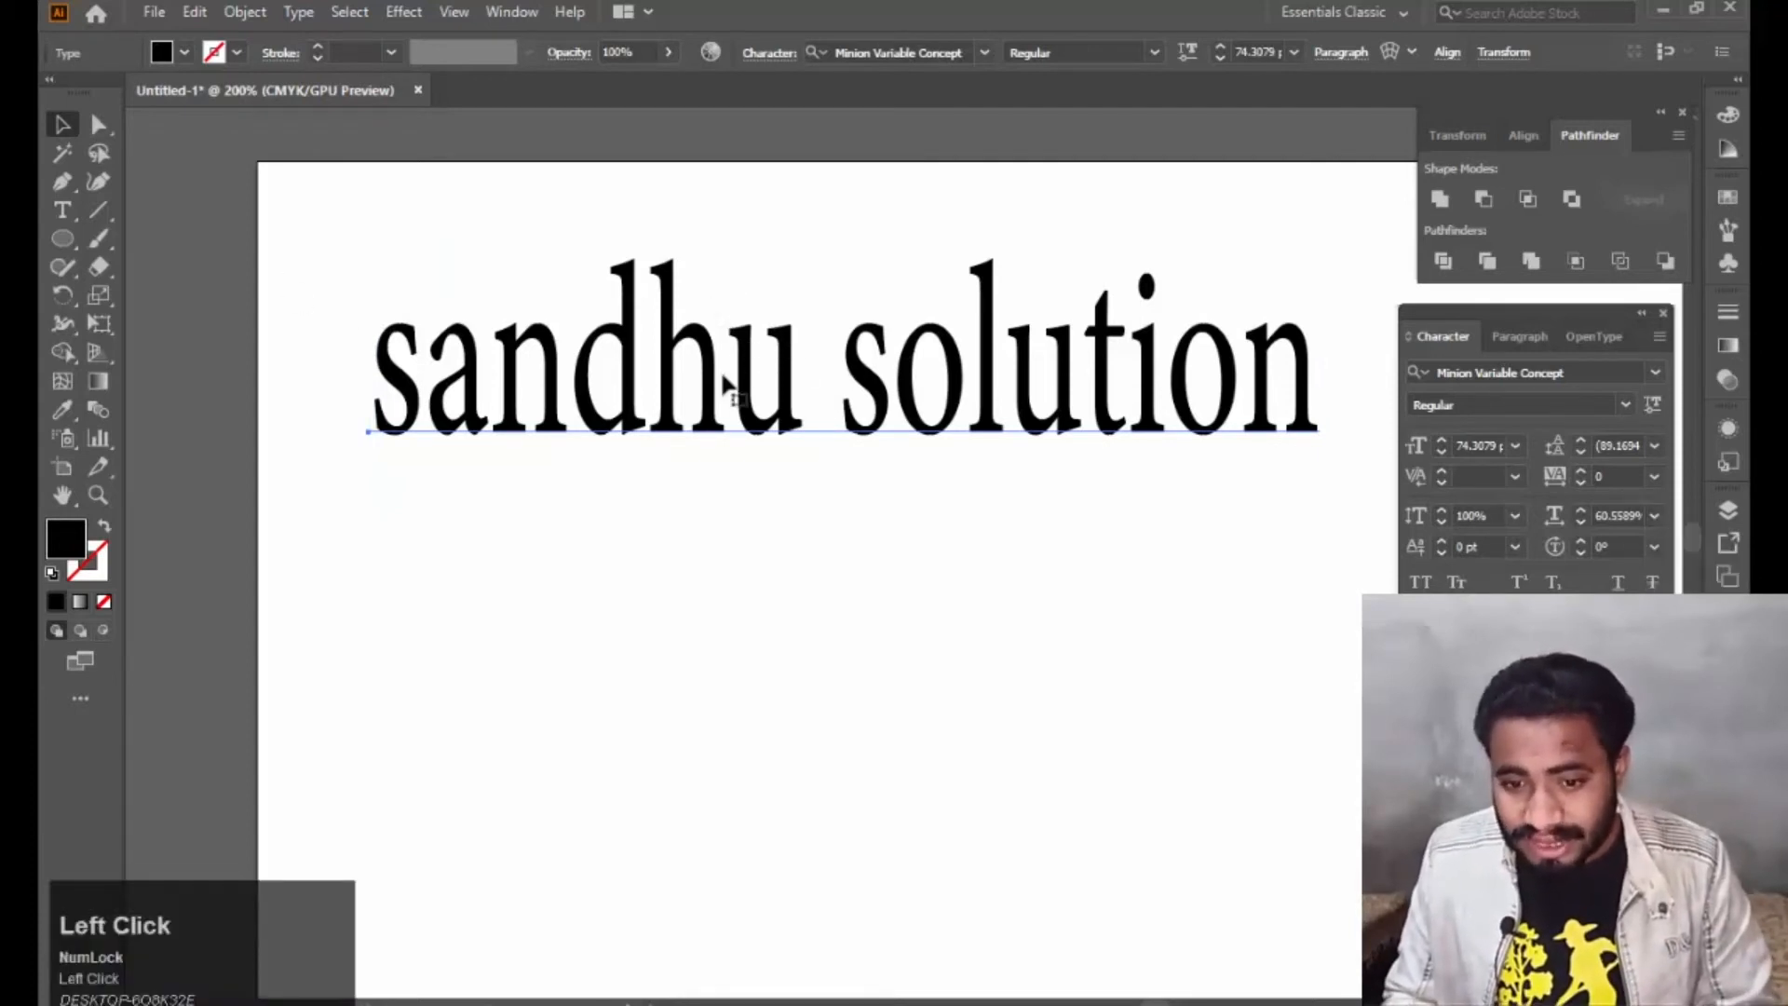
# Try to set the horizontal scale to 100% with only the insertion point placed between "o" and "l" in "solution".
pyautogui.press('t')
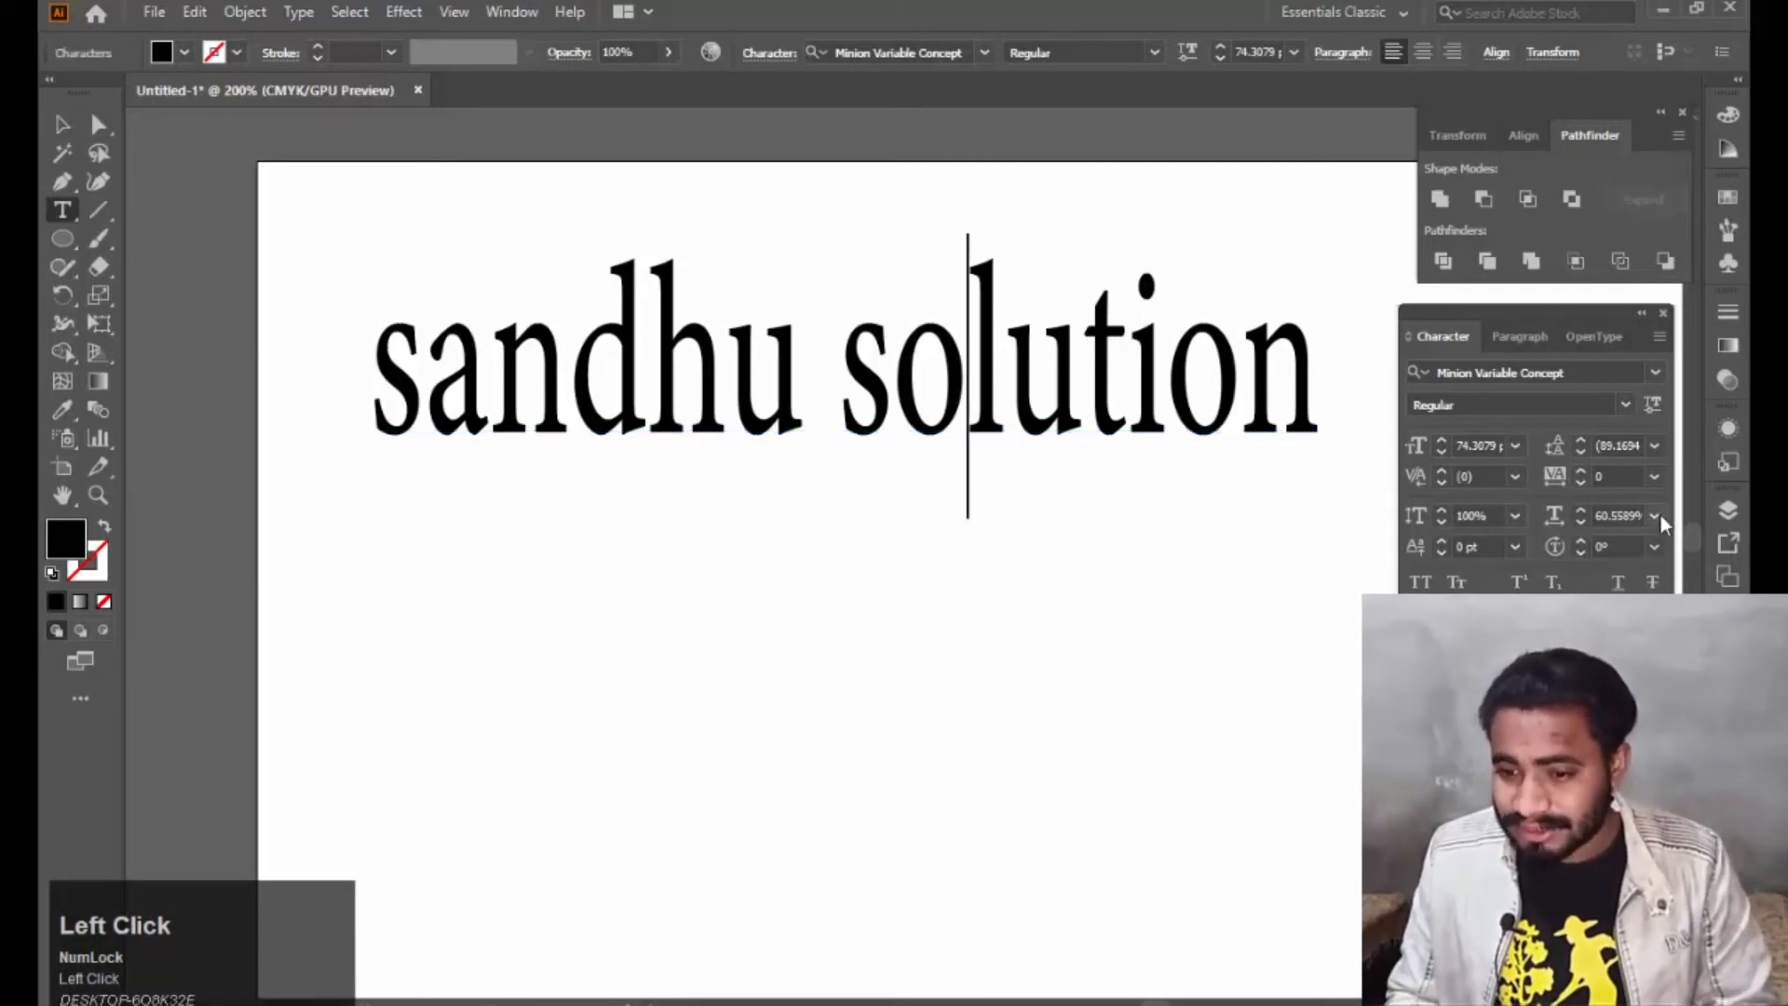
pyautogui.click(1655, 515)
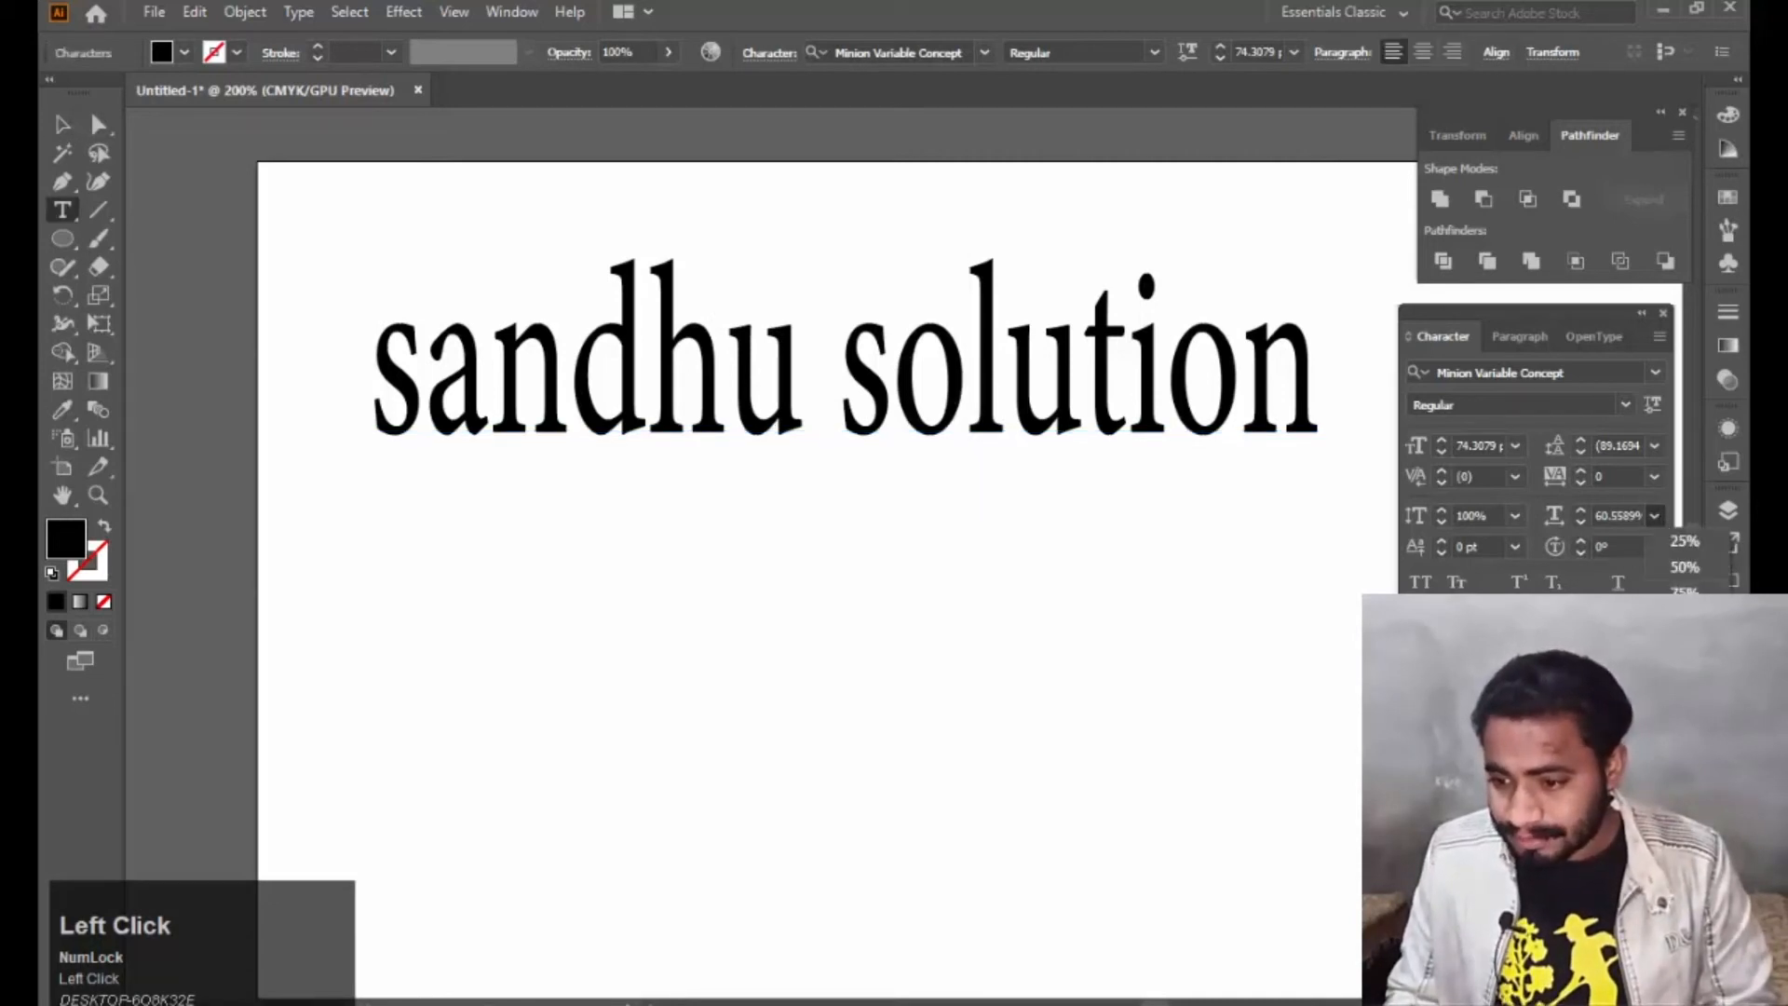
pyautogui.click(1684, 619)
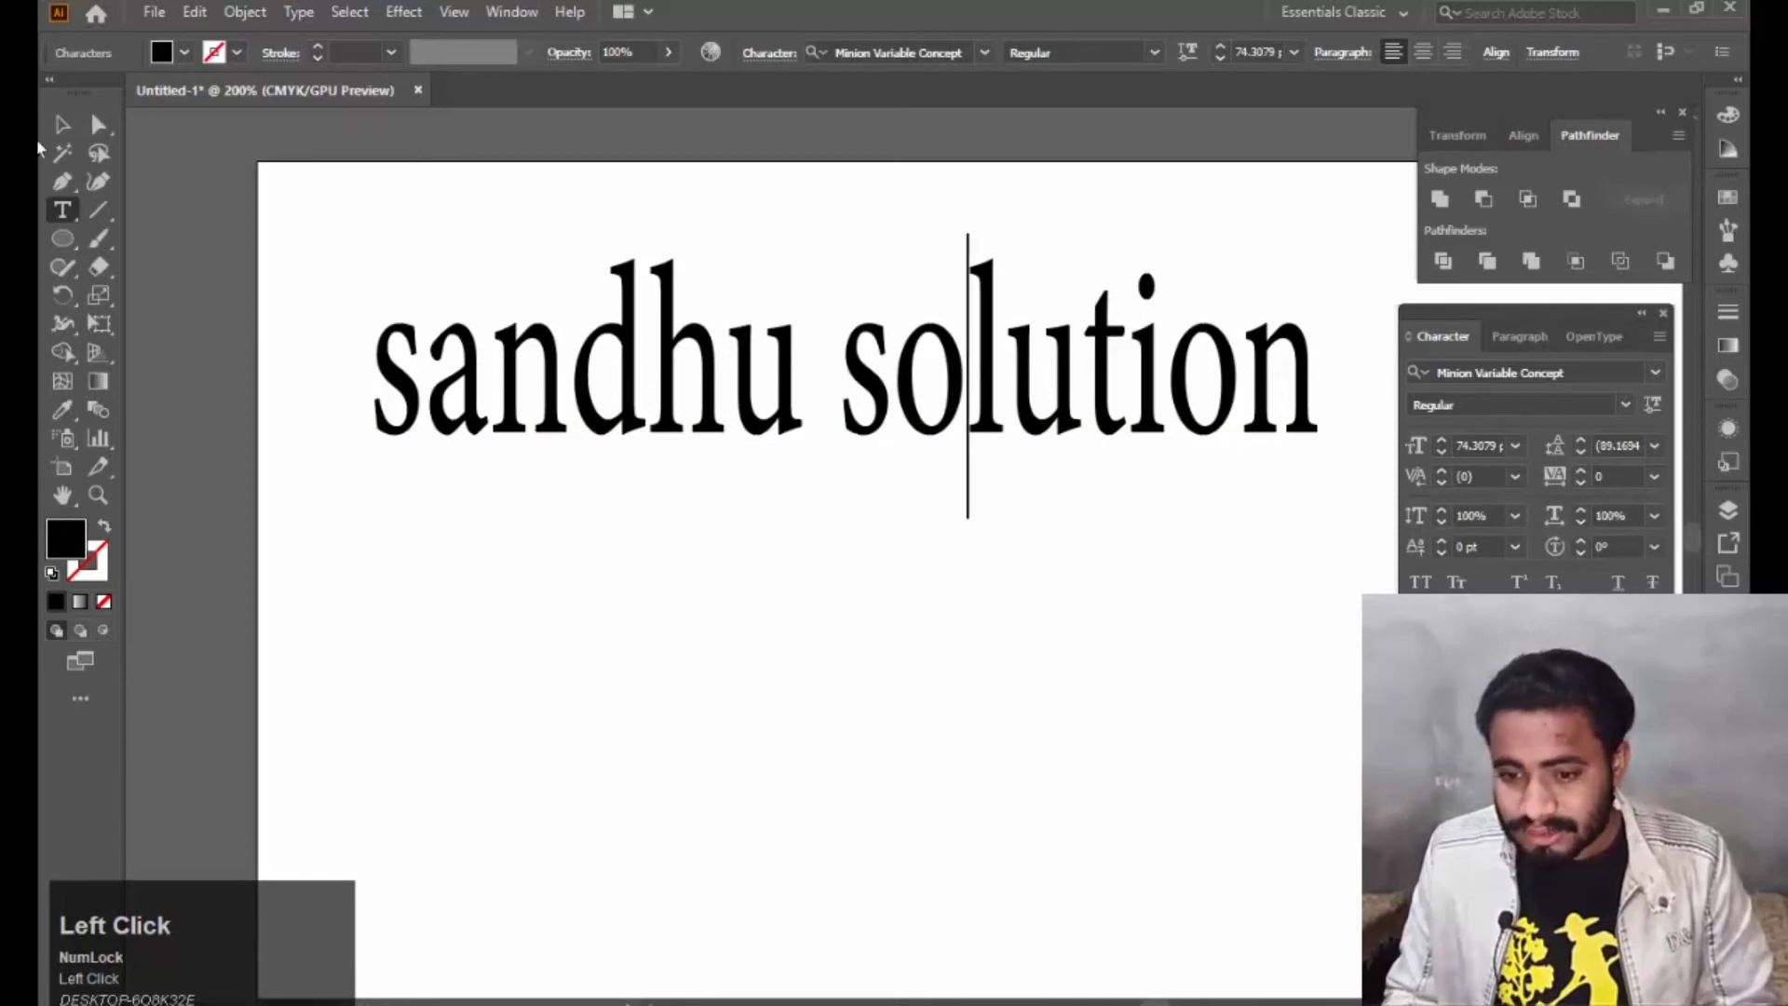
pyautogui.click(61, 125)
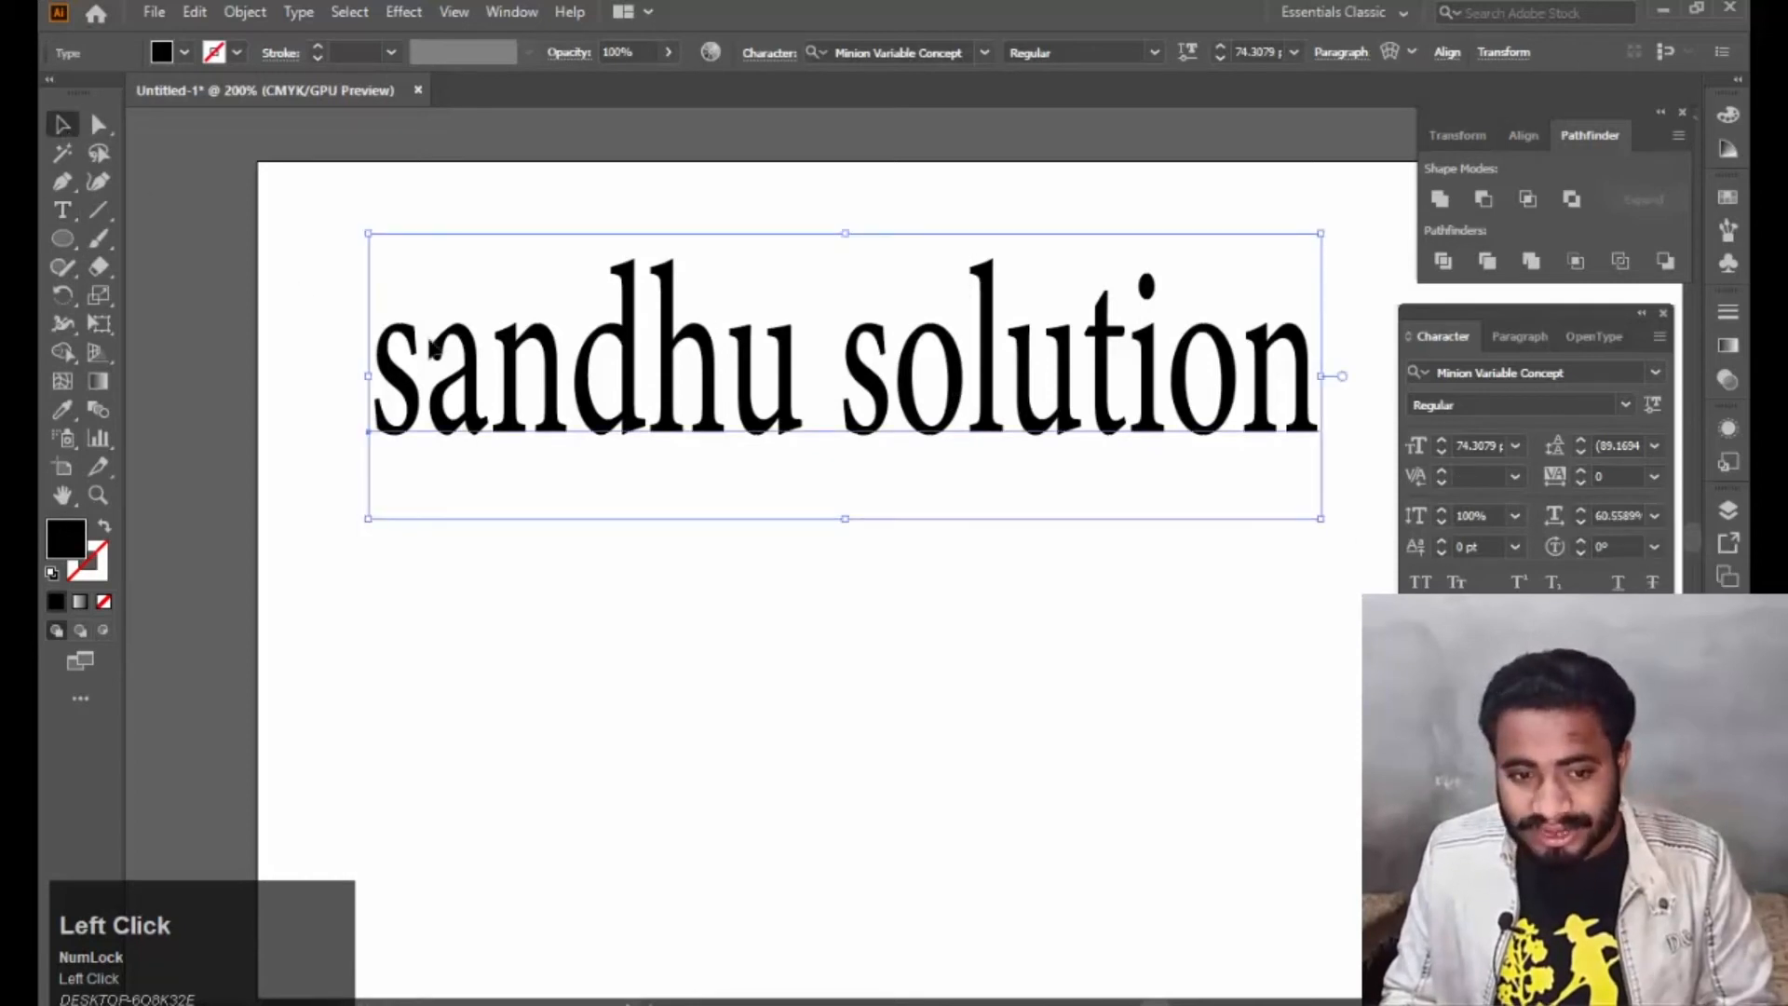
# Set the whole "sandhu solution" heading's horizontal scale to 100% and move it down and left.
pyautogui.click(1653, 519)
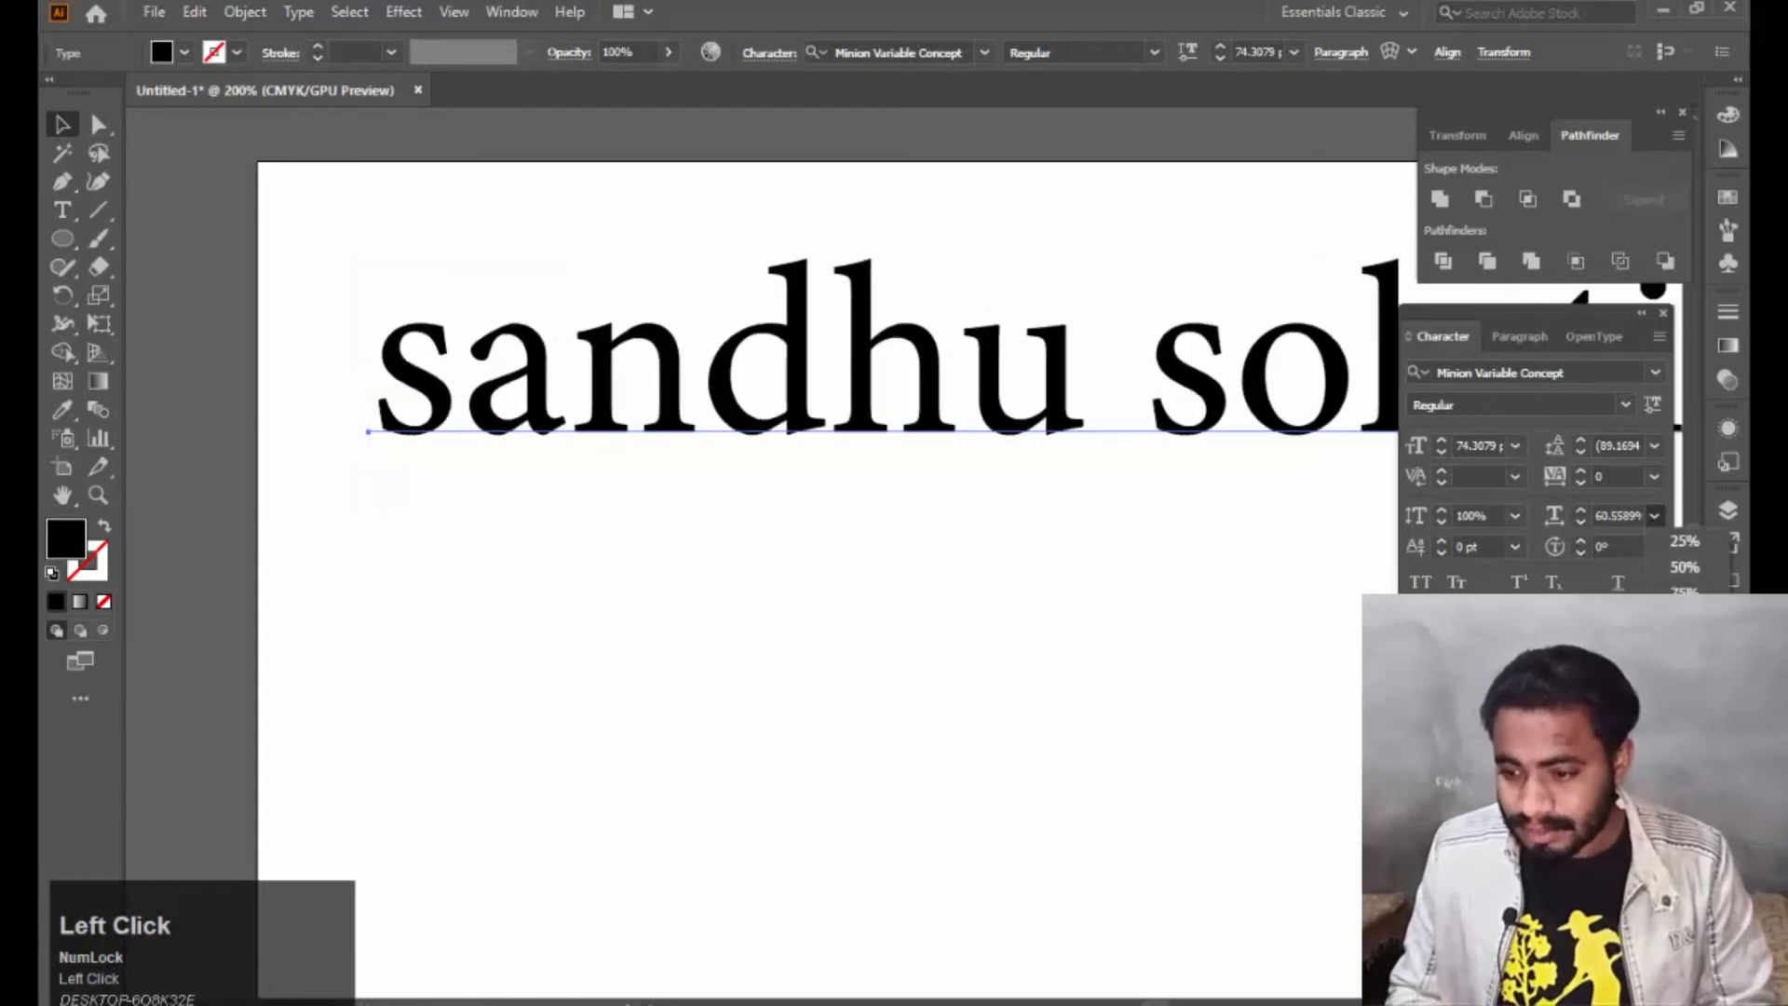
pyautogui.click(1686, 650)
pyautogui.moveTo(1024, 377); pyautogui.dragTo(886, 518)
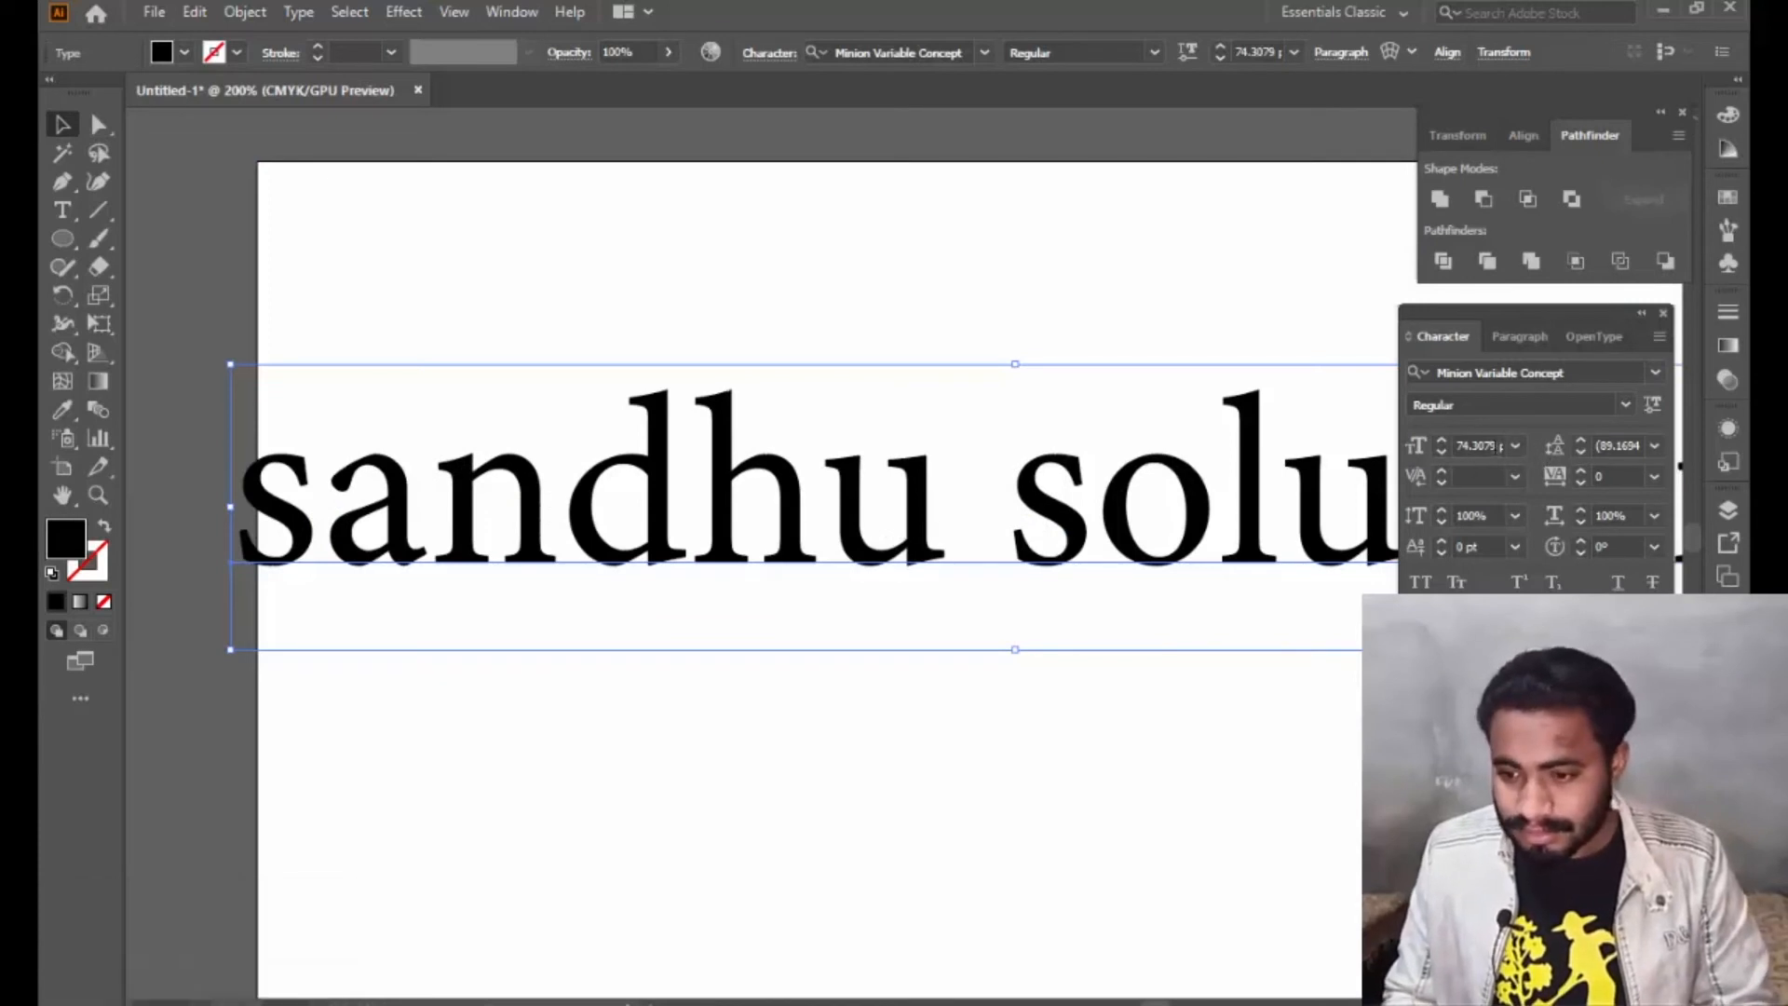
# Reduce the heading's font size to 44 pt and move it up and right, fully onto the artboard.
pyautogui.scroll(-1, 1476, 447)
pyautogui.scroll(-20, 1476, 448)
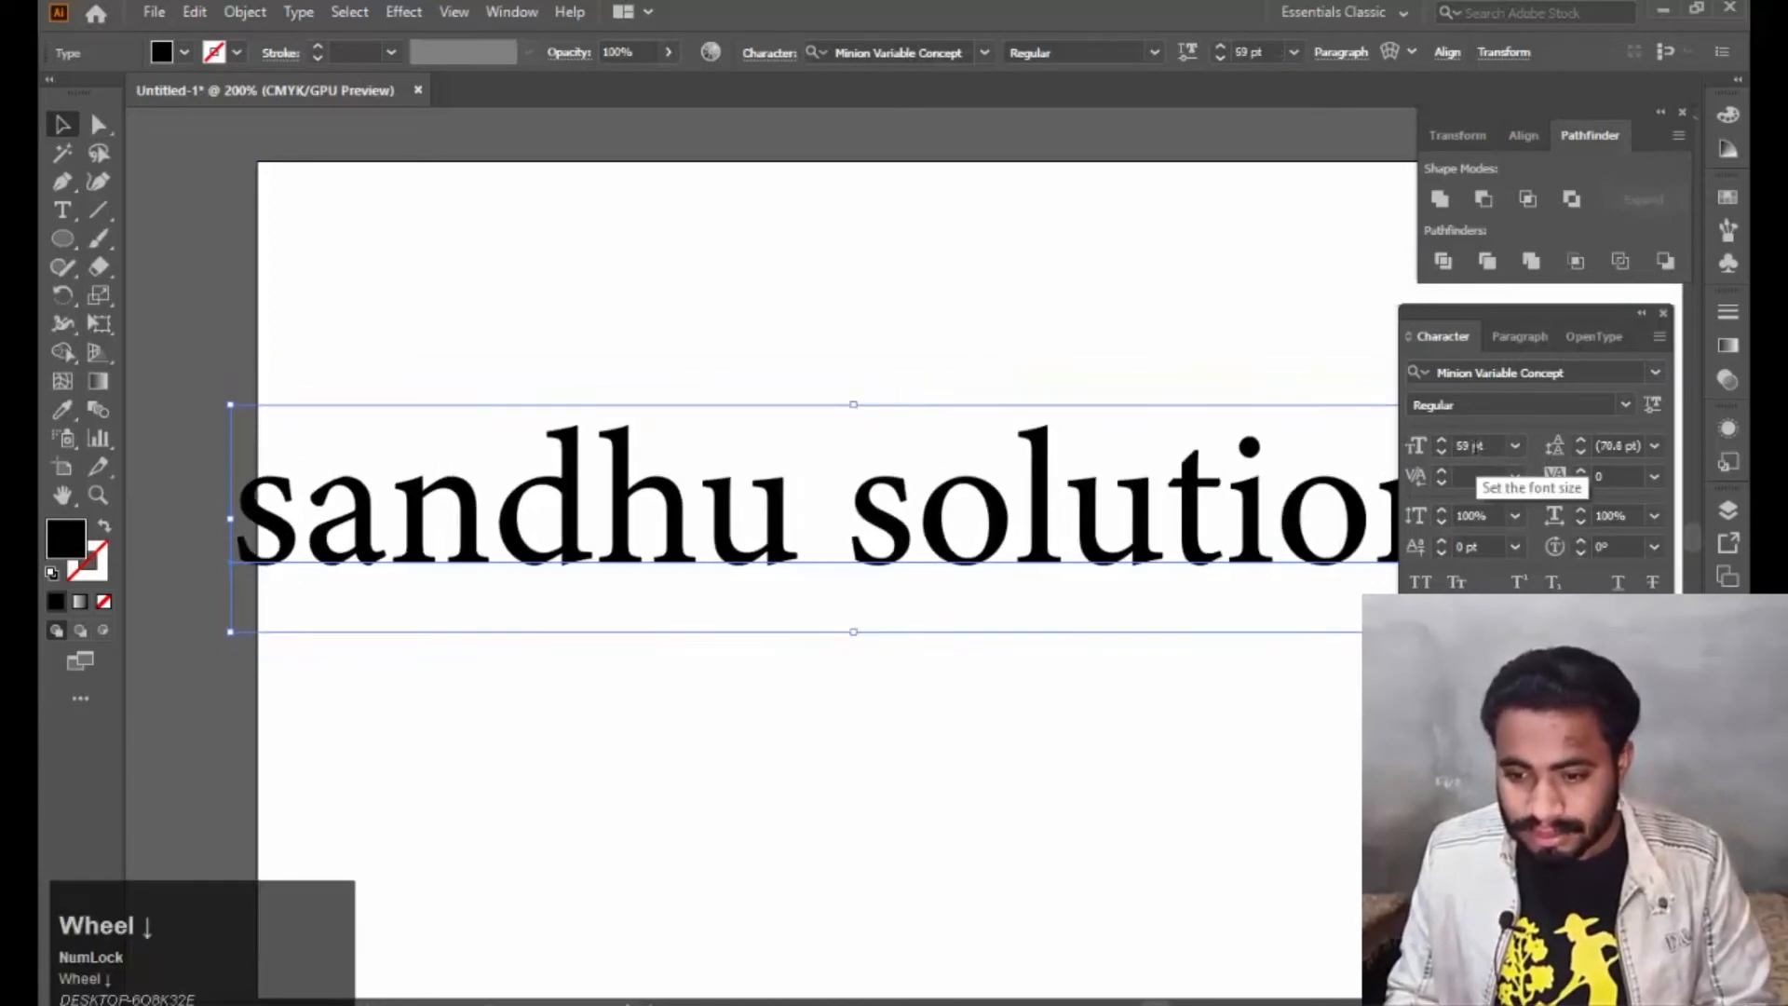
pyautogui.scroll(-9, 1476, 448)
pyautogui.moveTo(905, 566); pyautogui.dragTo(1057, 484)
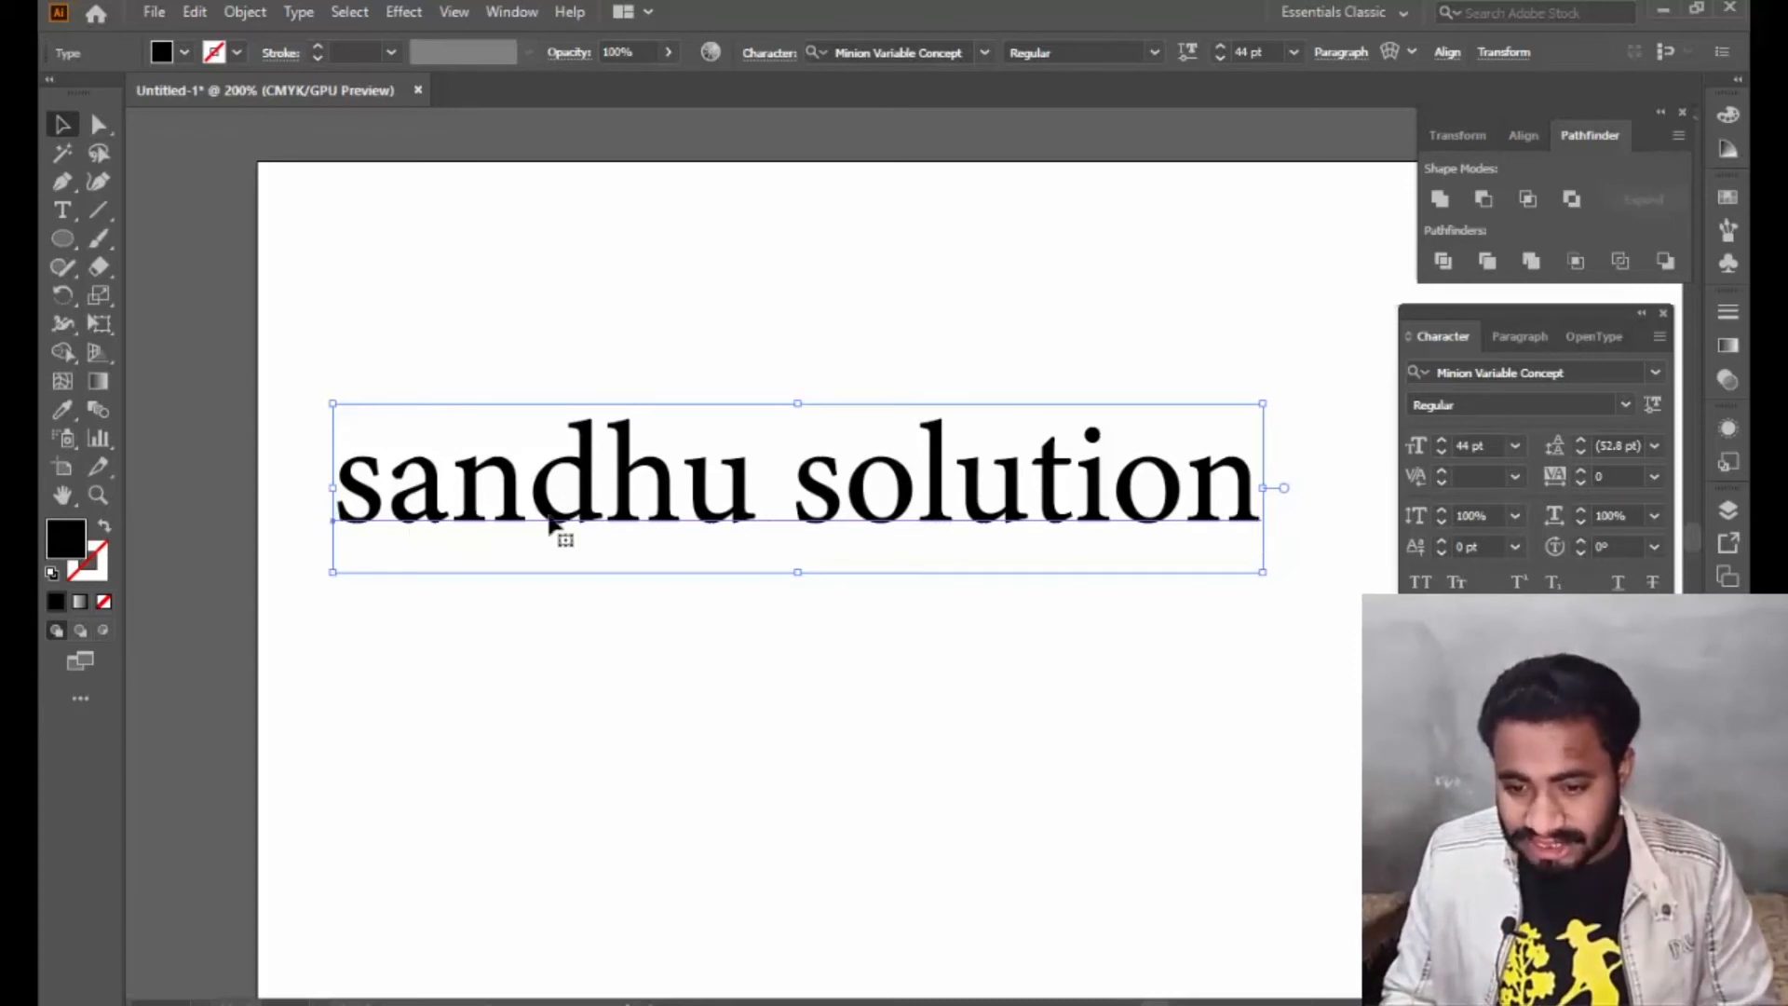
# Lower the first "o" in "solution" to a baseline shift of -7 pt, and raise it to 12 pt.
pyautogui.doubleClick(884, 510)
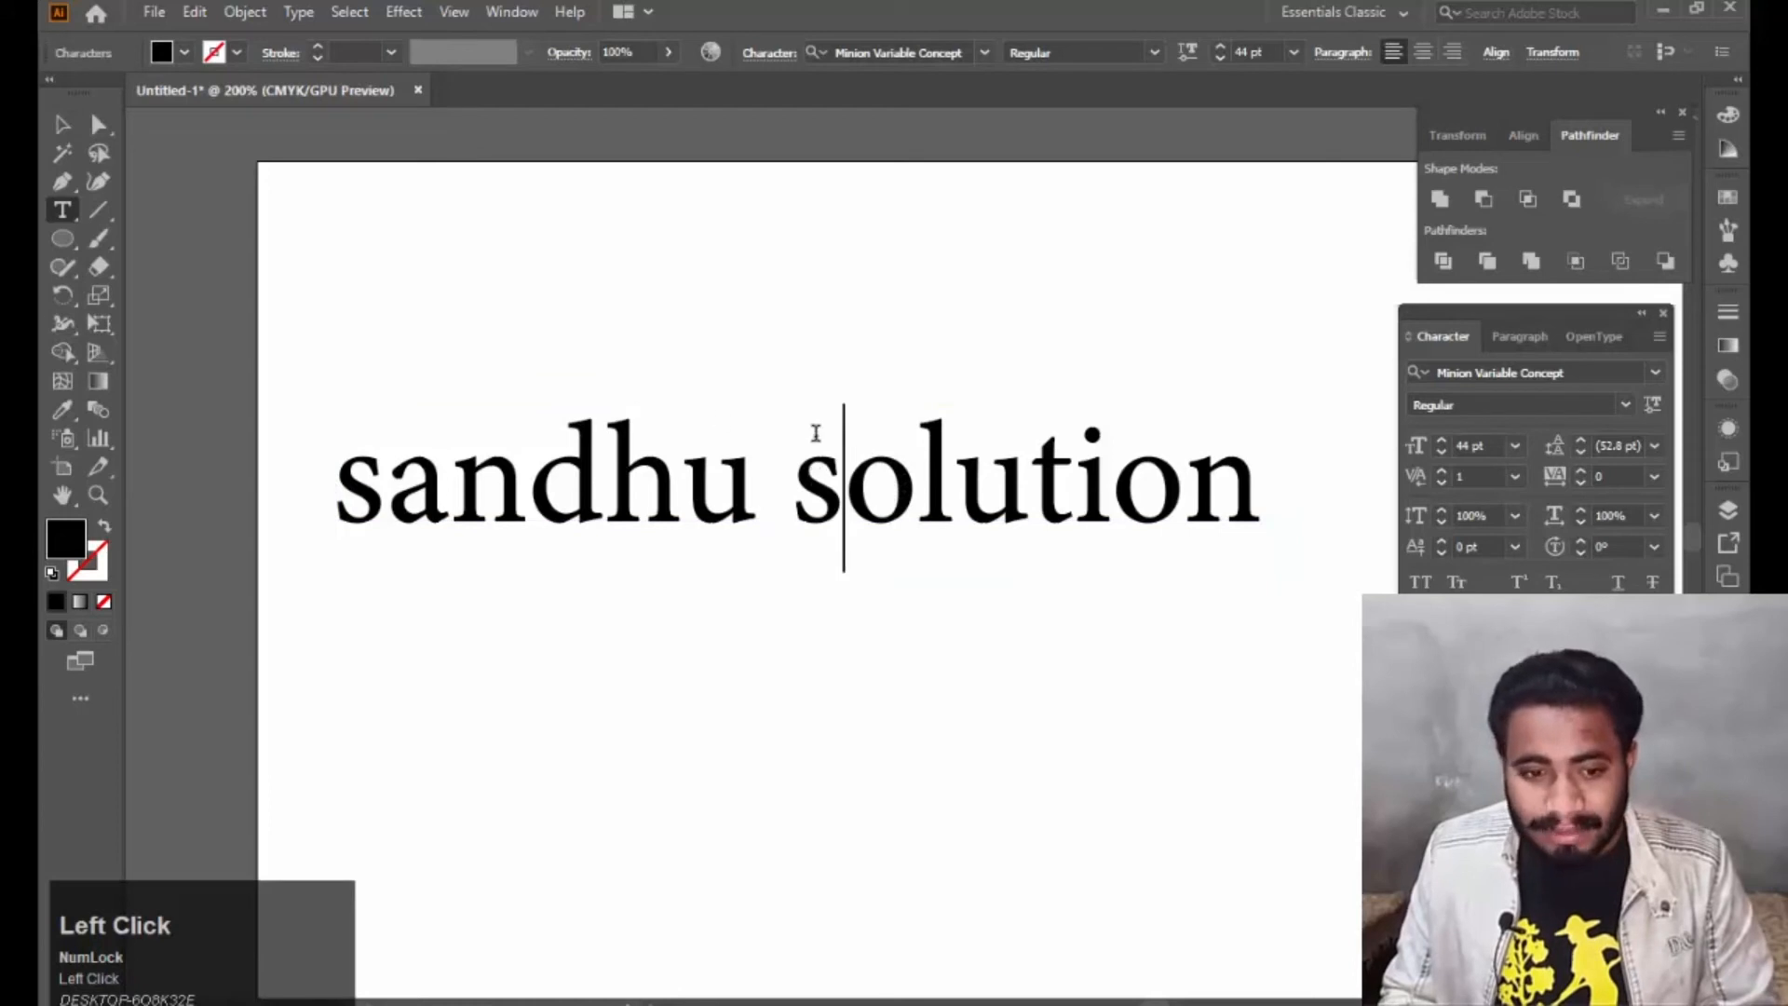
pyautogui.moveTo(858, 477); pyautogui.dragTo(894, 491)
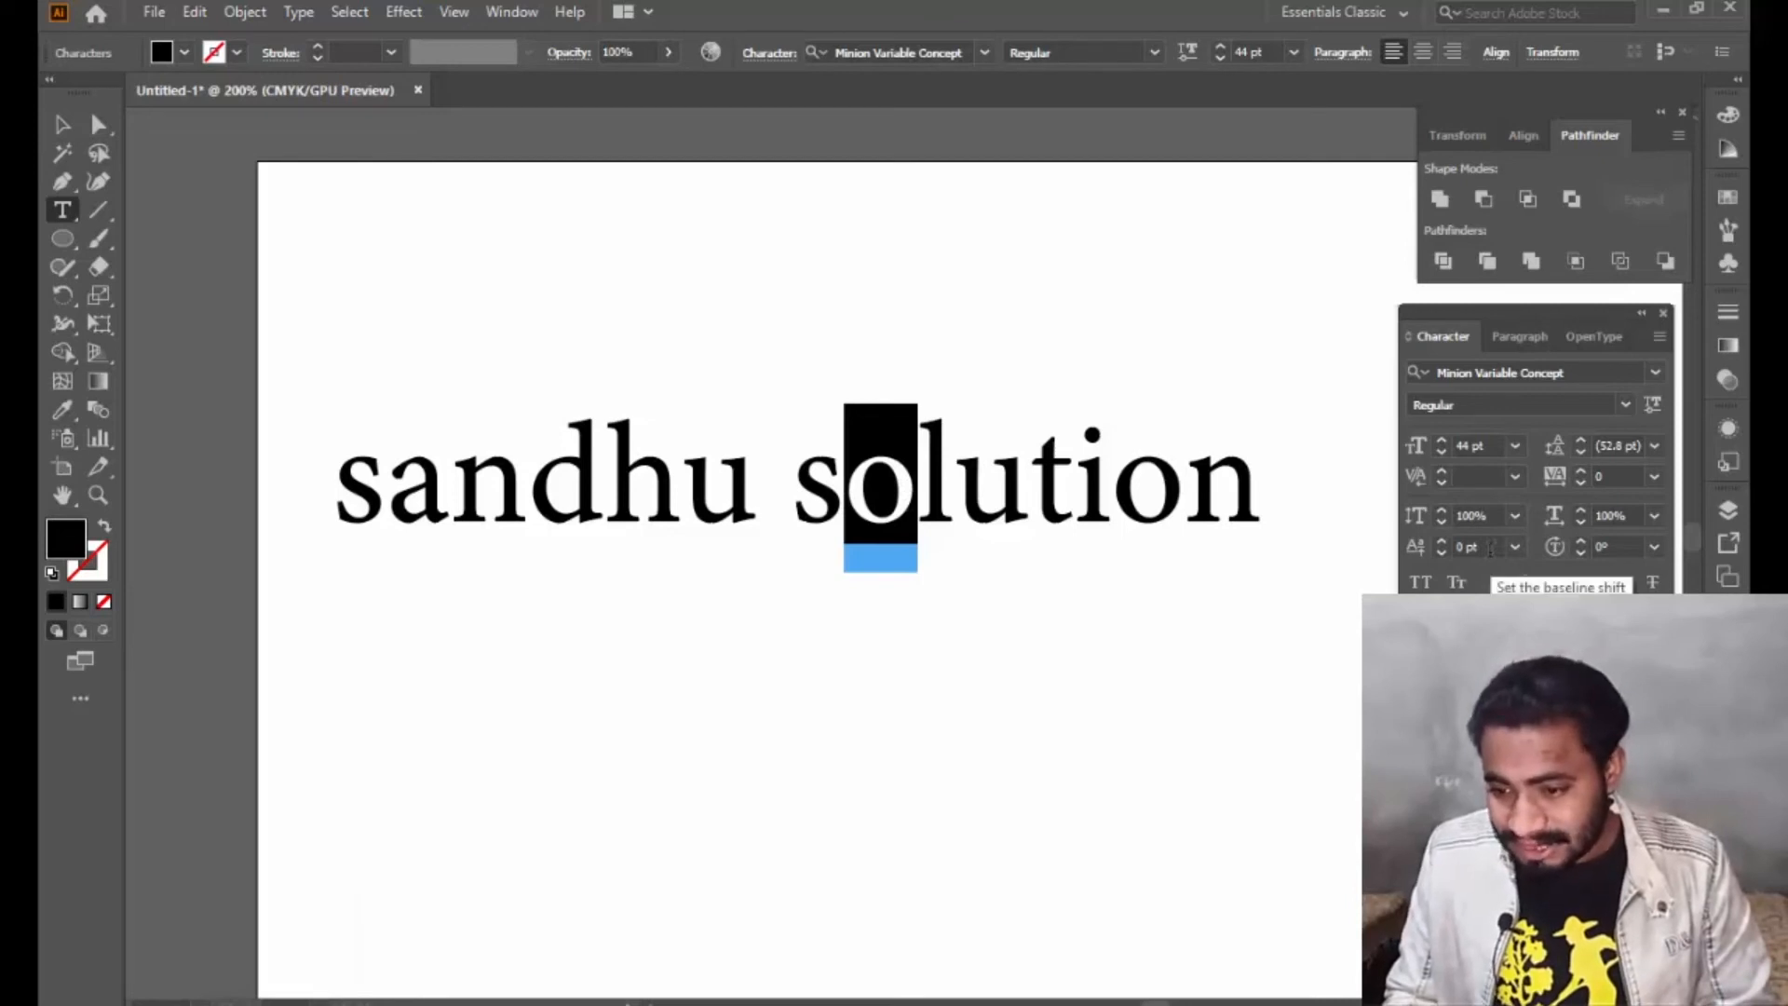
pyautogui.scroll(-4, 1491, 548)
pyautogui.scroll(-1, 1491, 550)
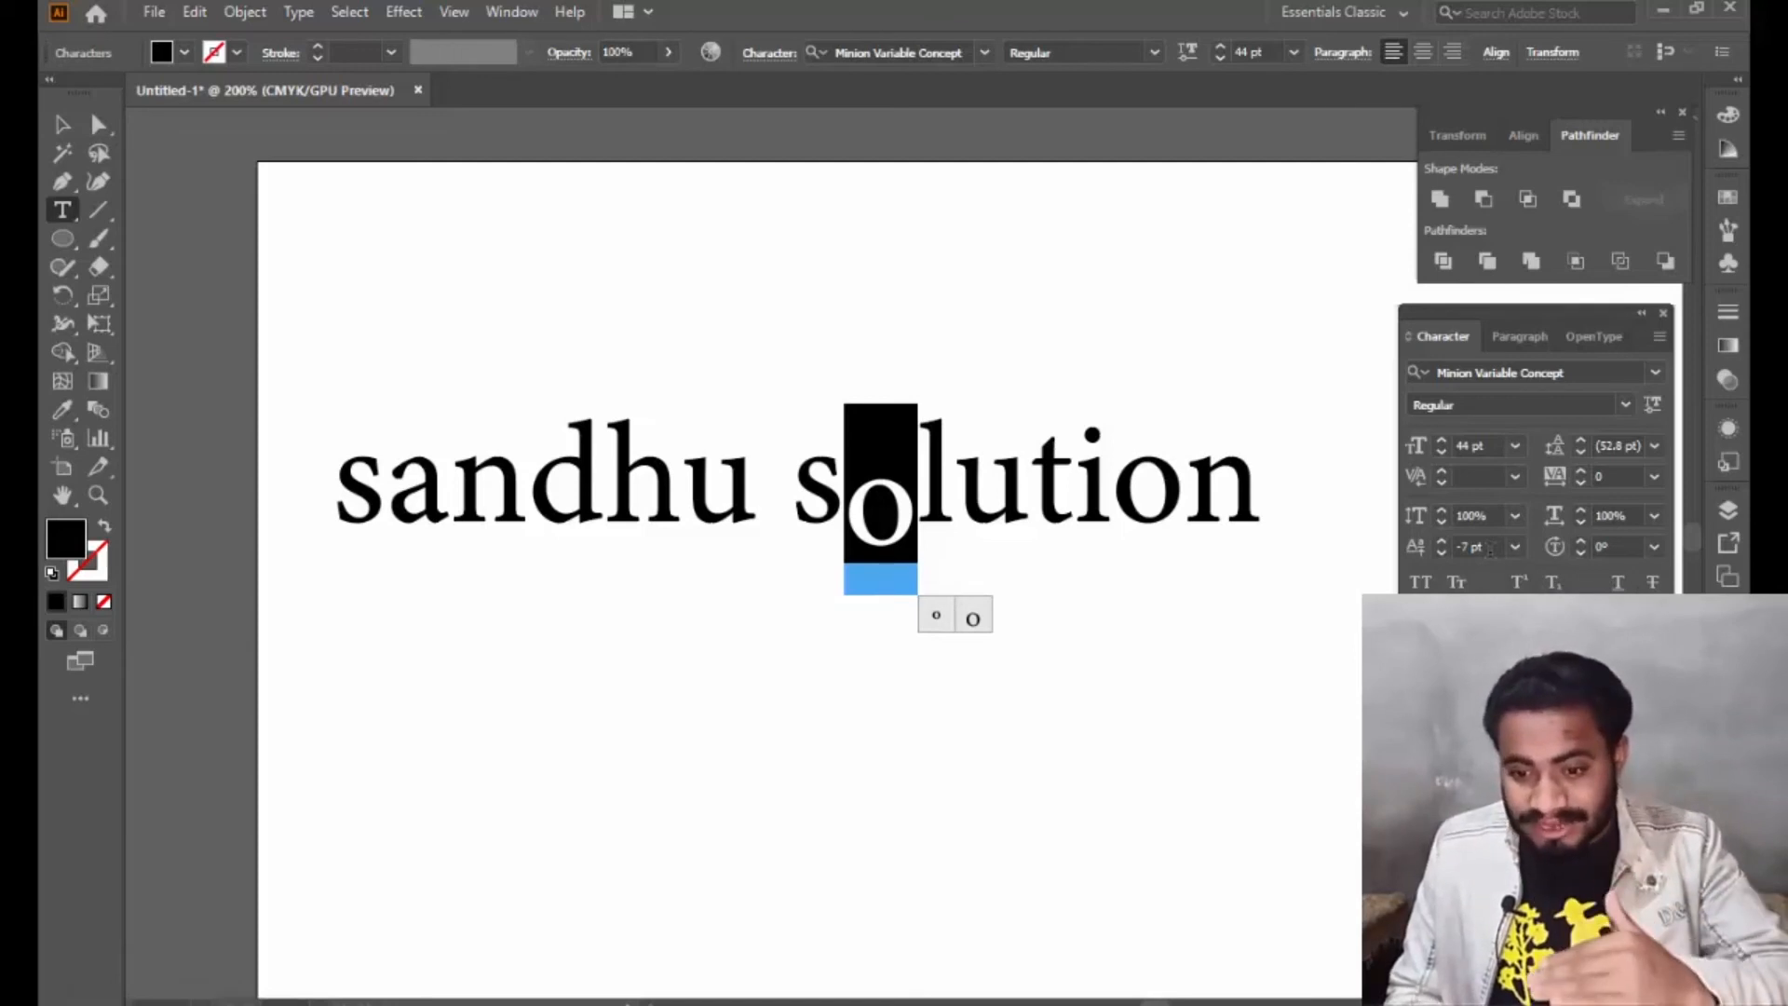
pyautogui.scroll(18, 1487, 549)
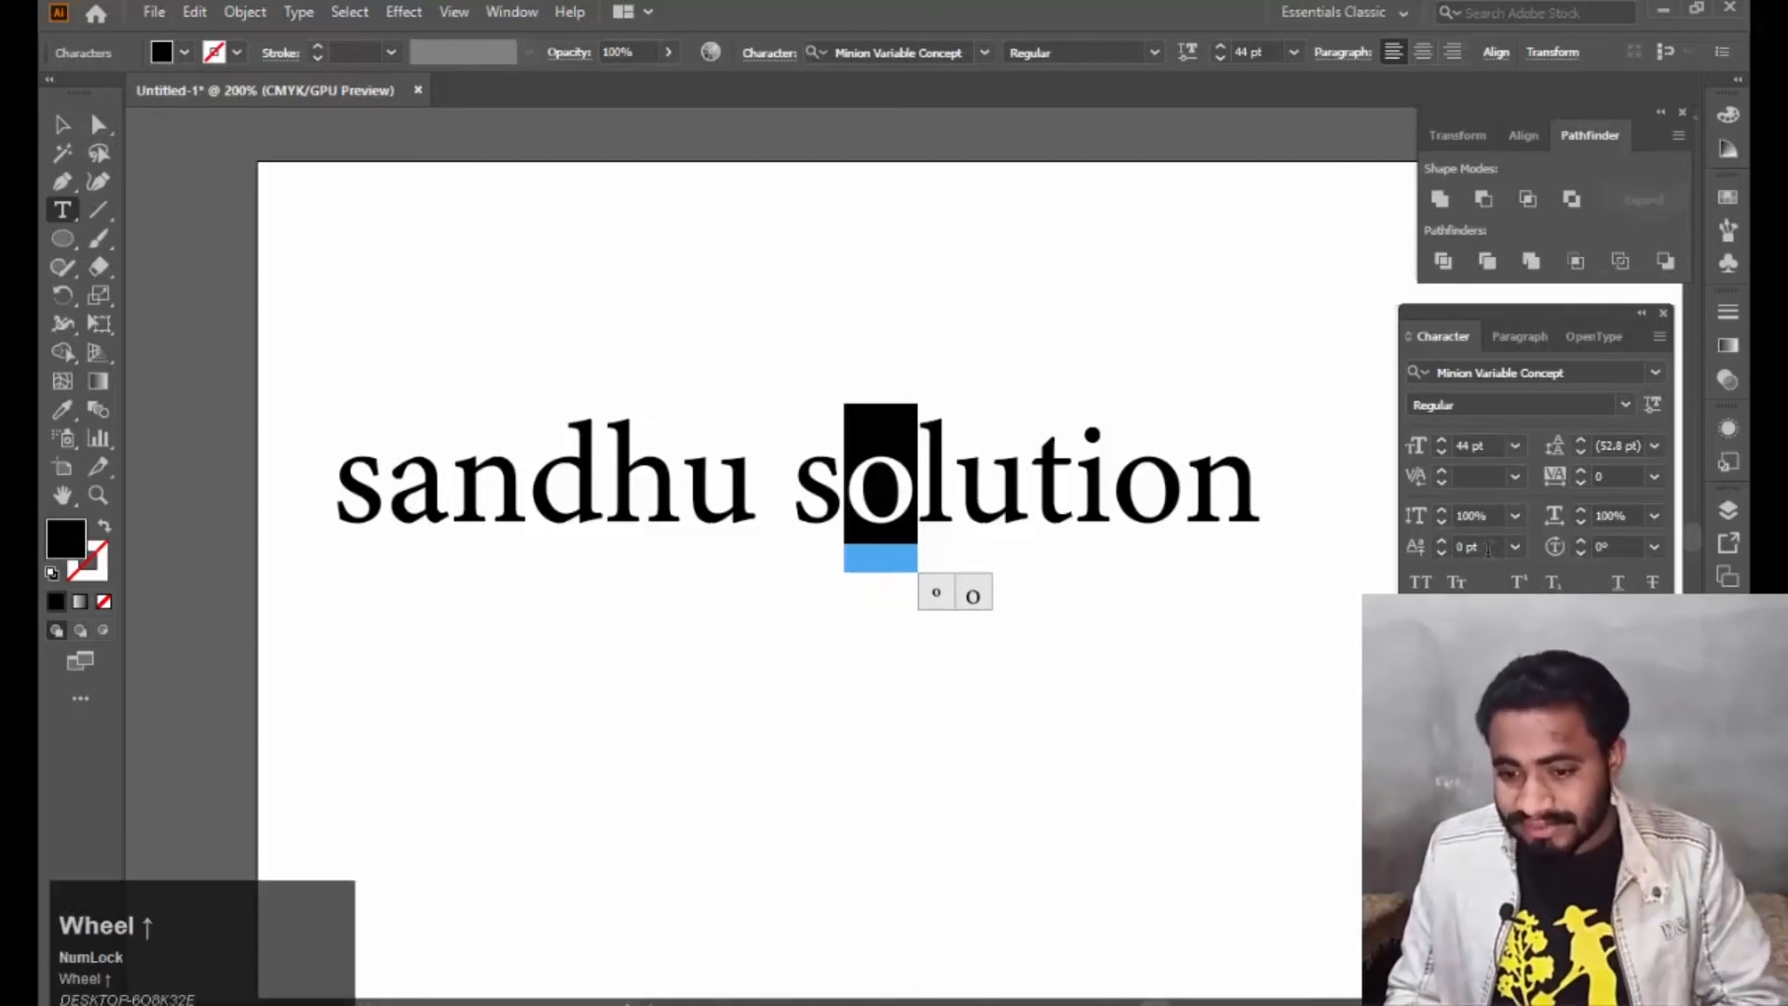
pyautogui.scroll(1, 1487, 550)
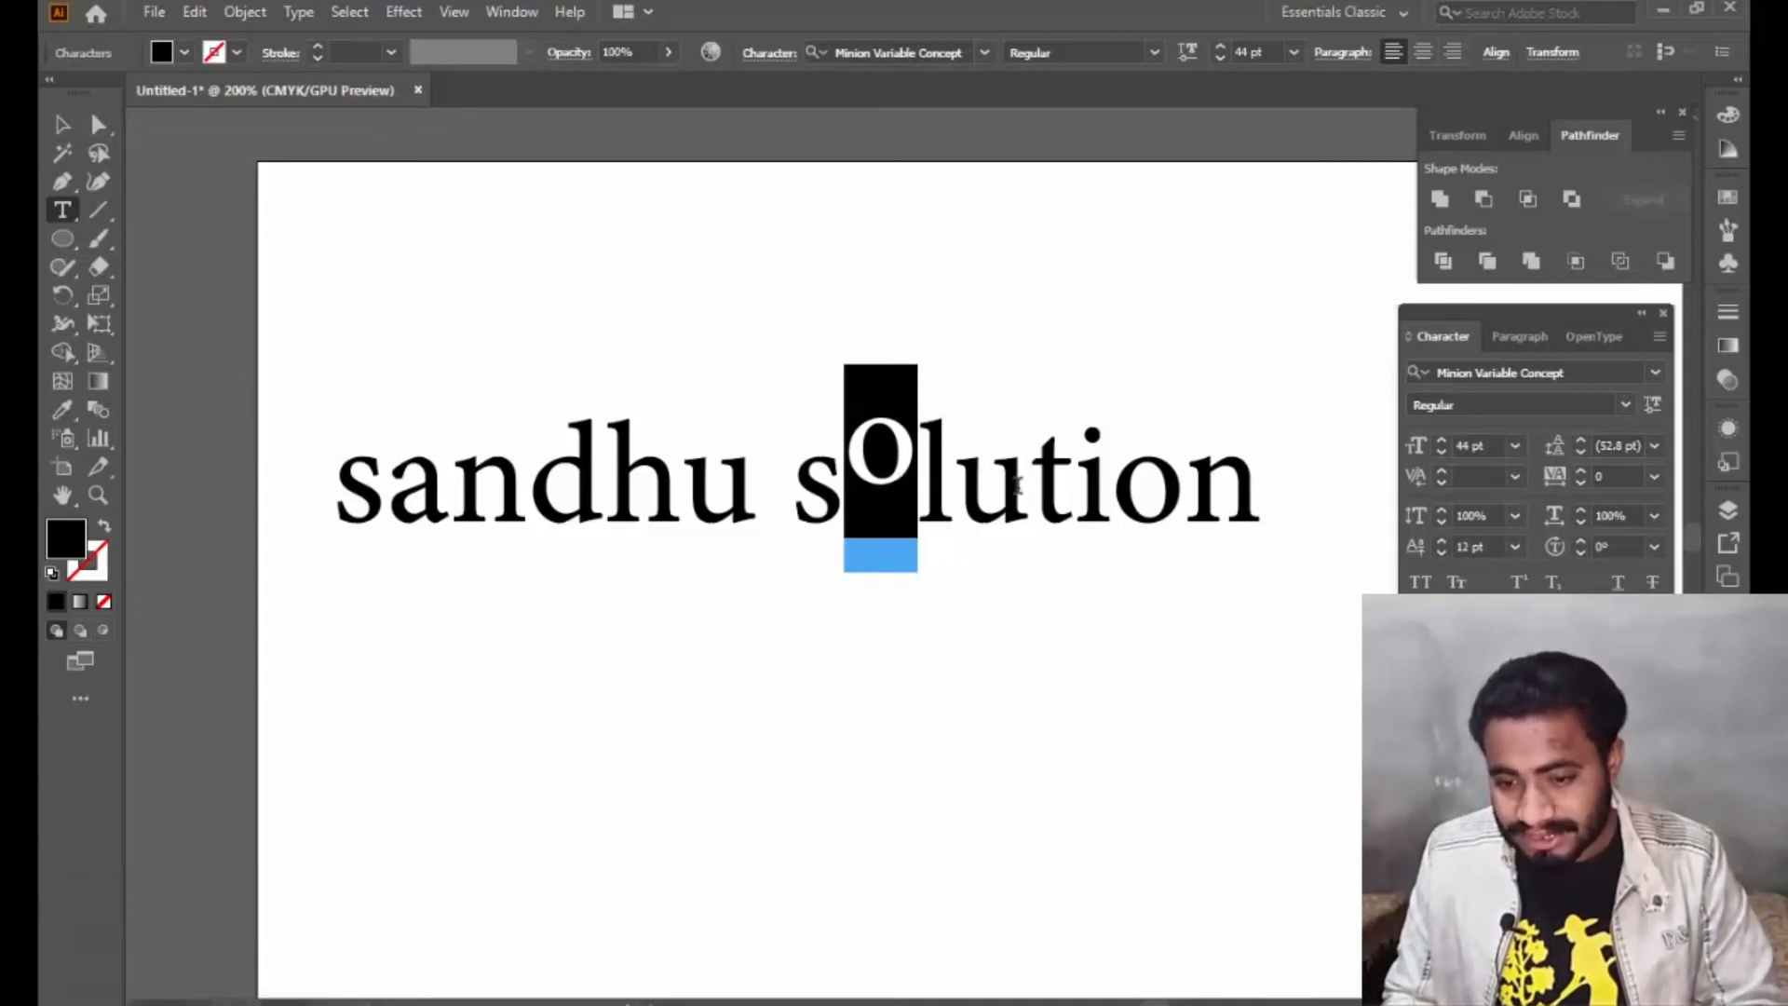
# Raise the "u" in "solution" to a baseline shift of 9 pt, and lower it to -6 pt.
pyautogui.moveTo(953, 484); pyautogui.dragTo(1029, 484)
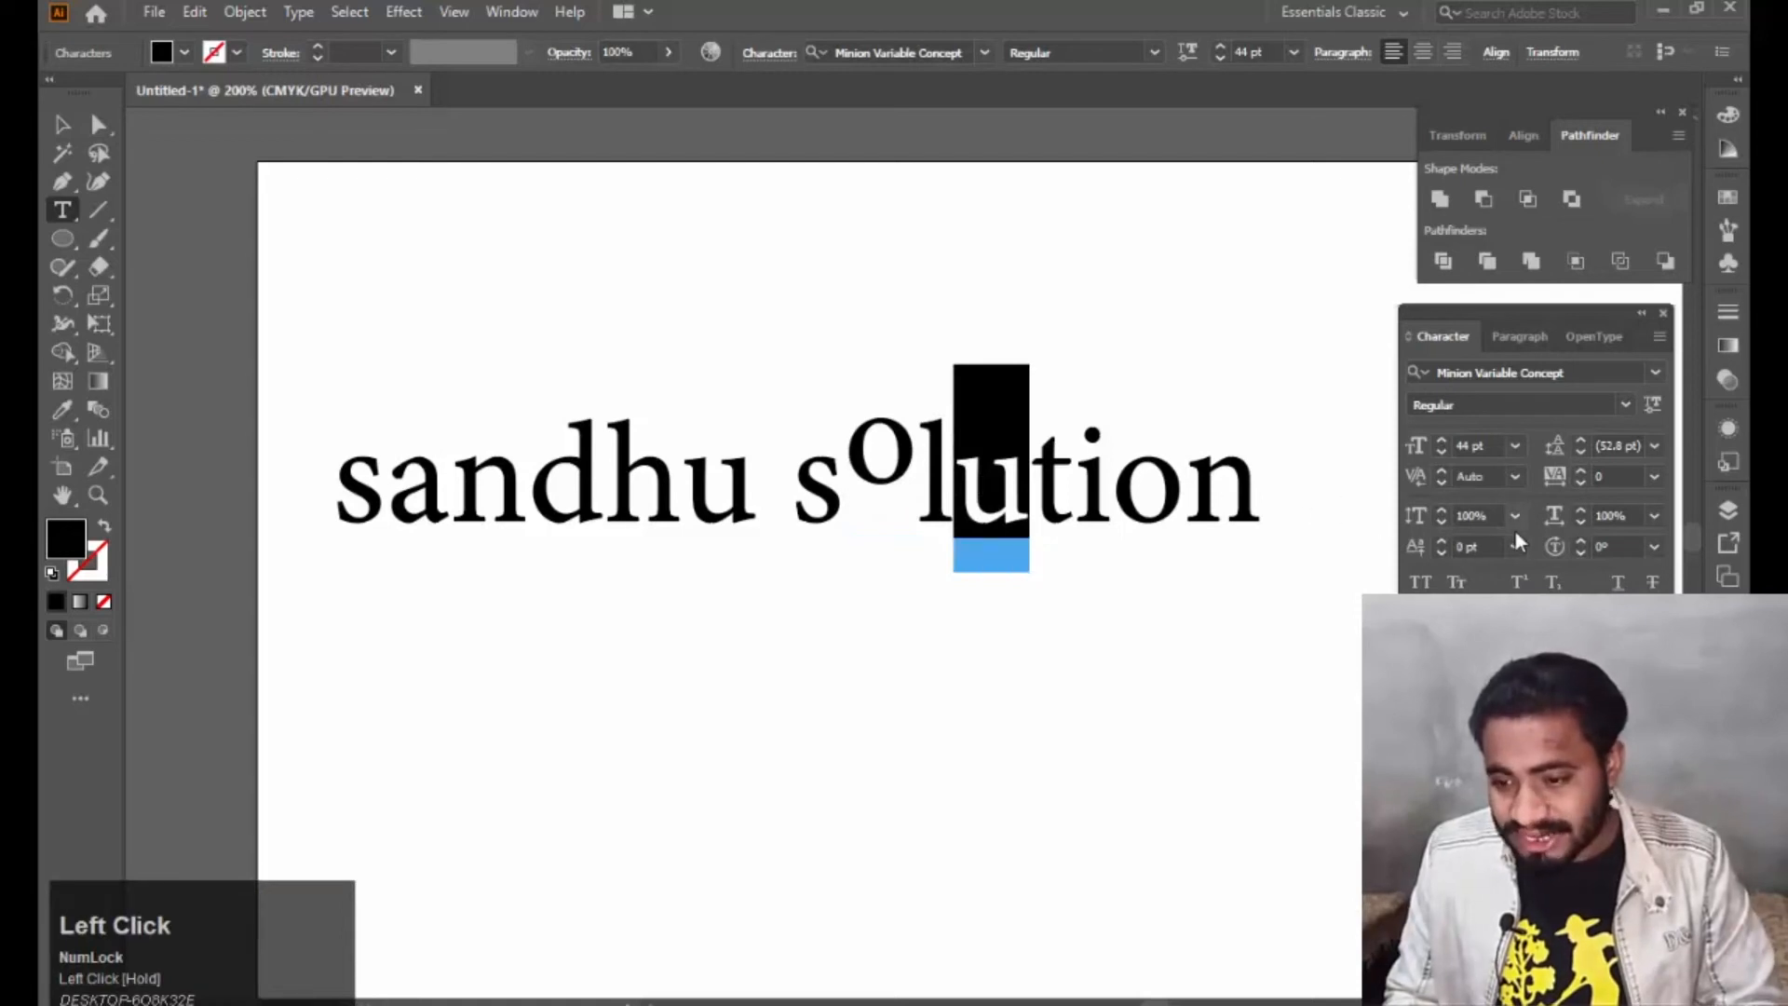
pyautogui.scroll(-9, 1488, 557)
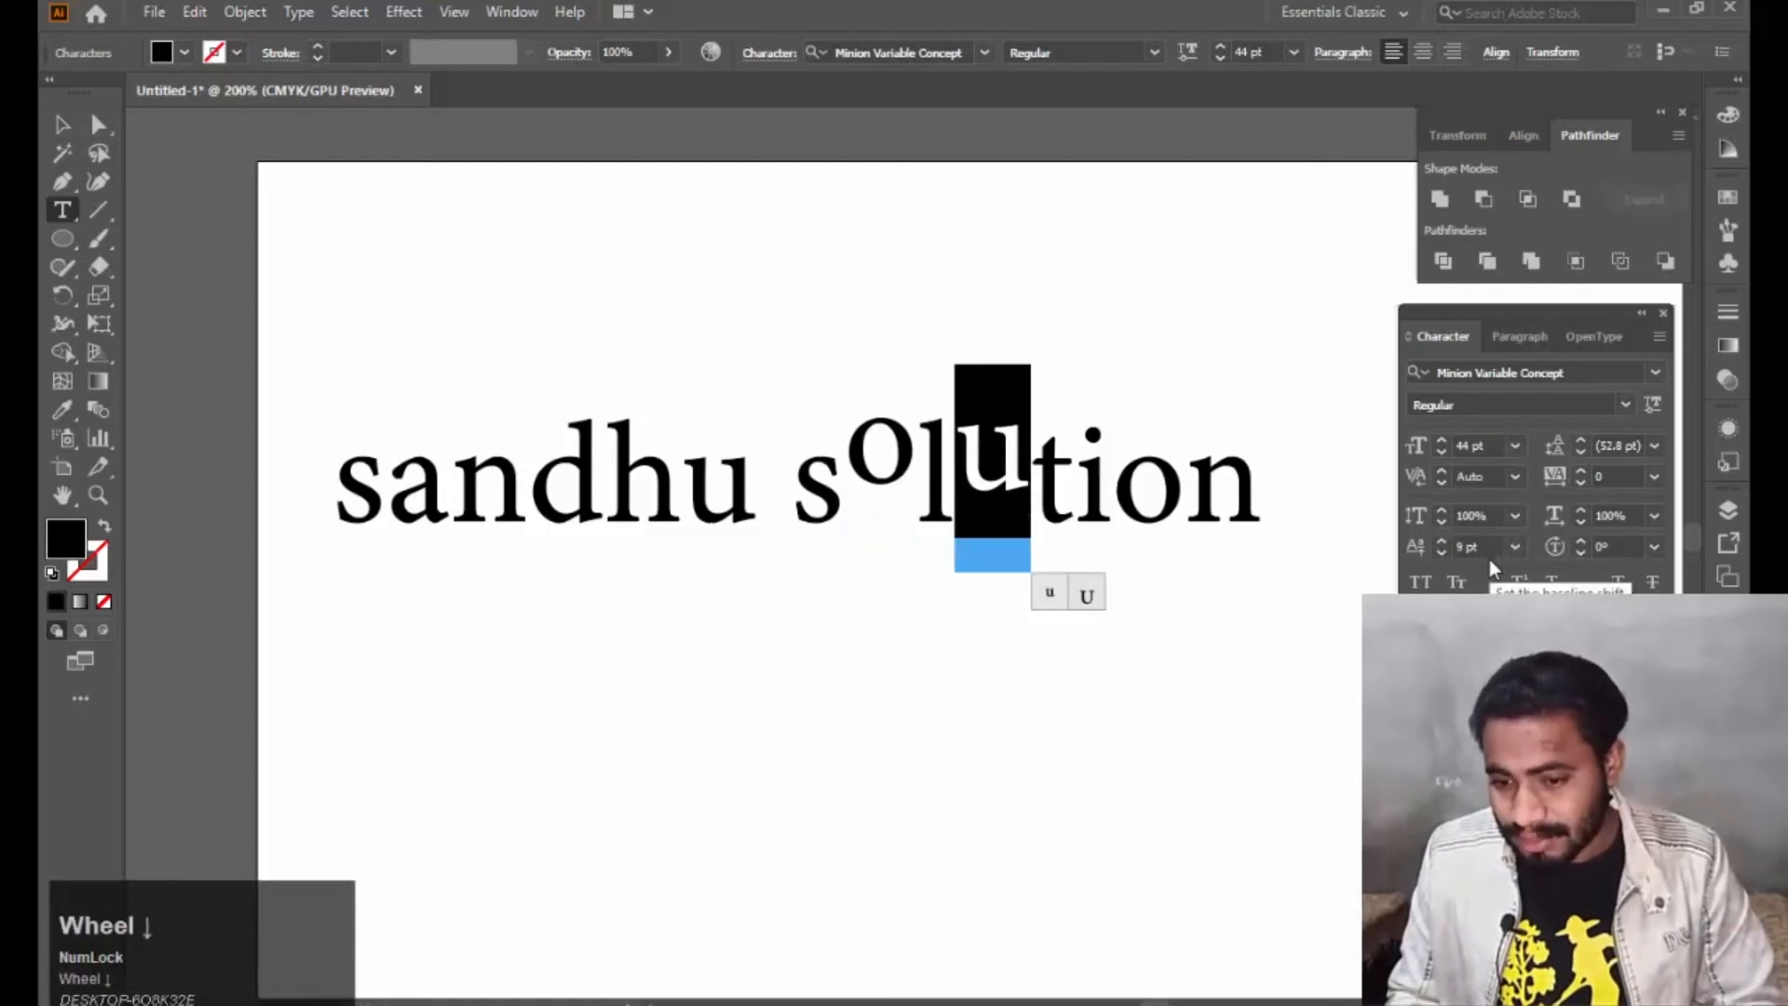
pyautogui.scroll(-9, 1484, 558)
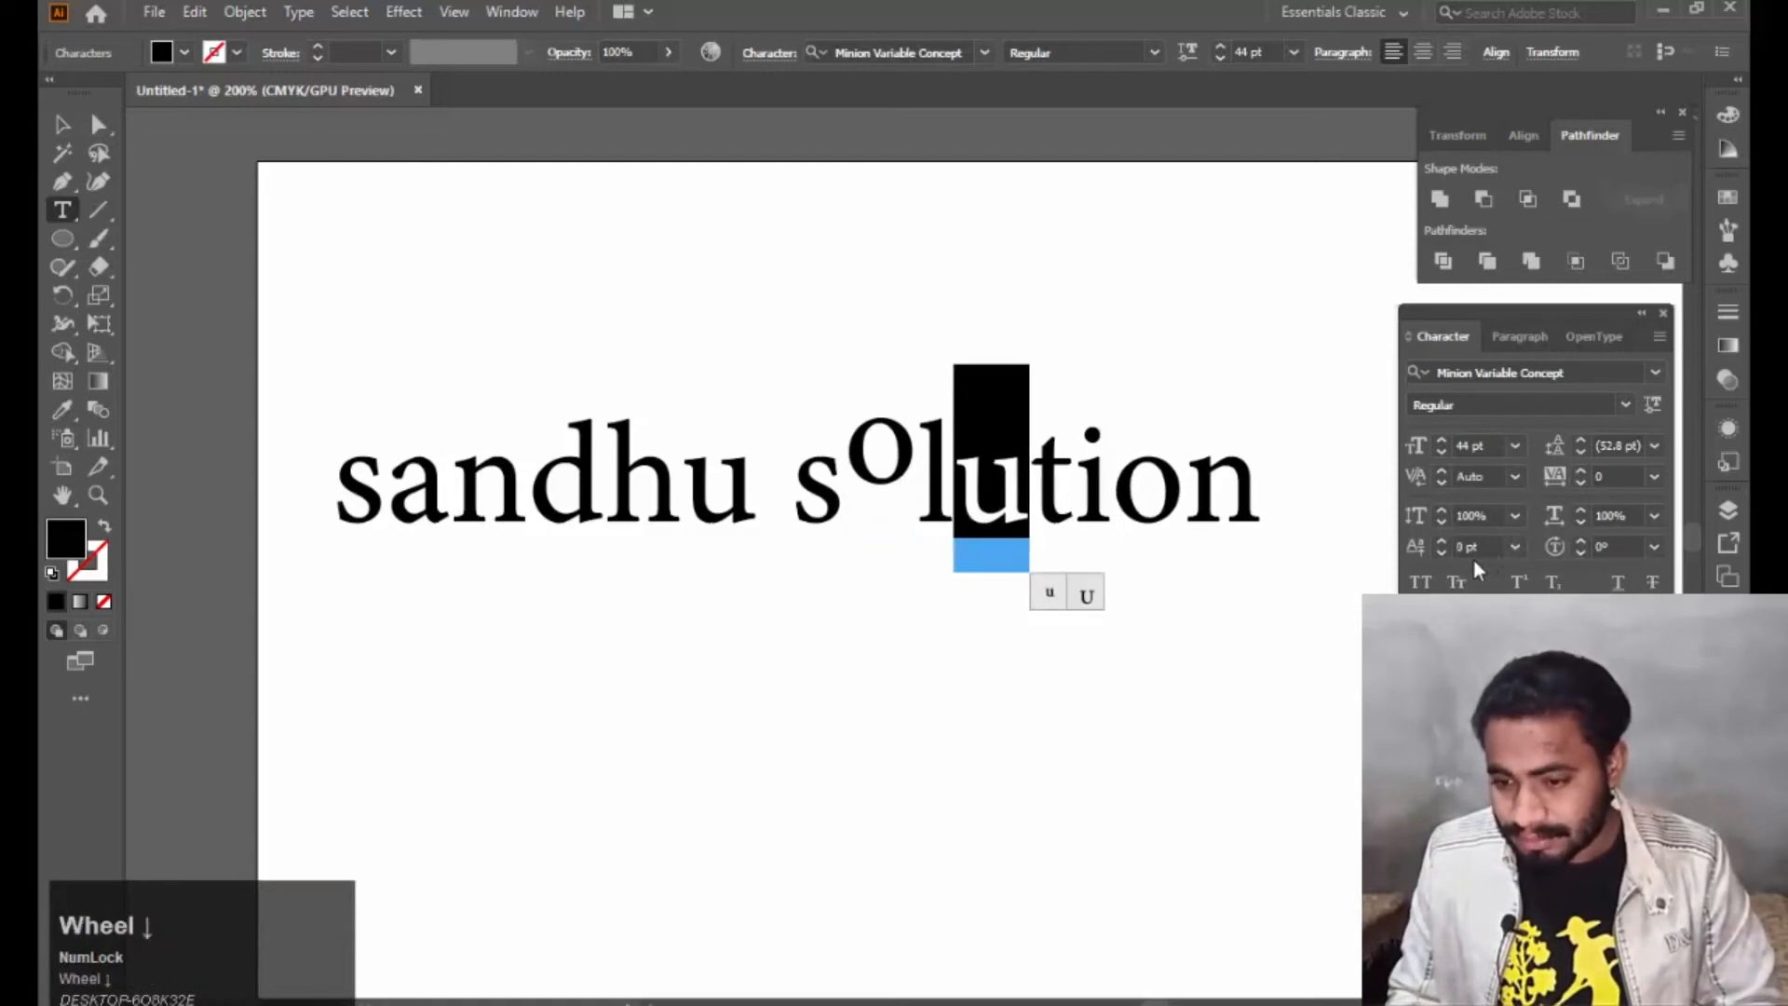
pyautogui.scroll(-6, 1473, 561)
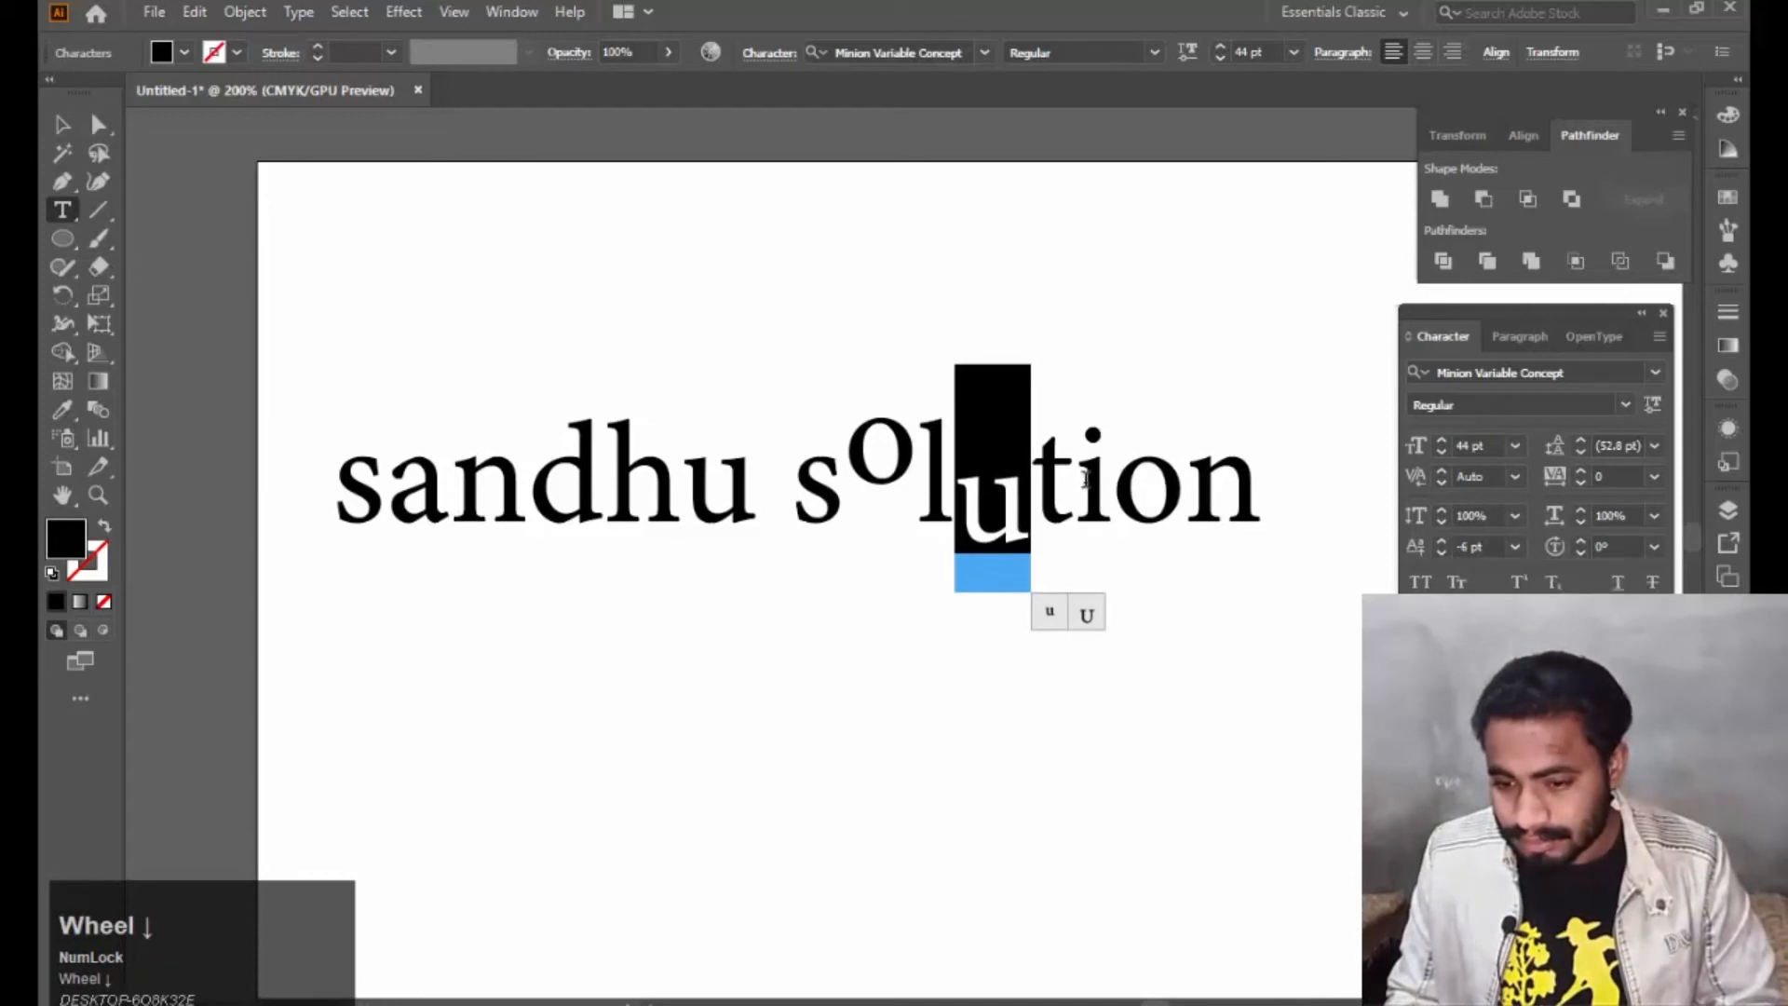
# Set the baseline shift of the "i" in "solution" to 13 pt and highlight the whole word.
pyautogui.moveTo(1102, 476); pyautogui.dragTo(1083, 477)
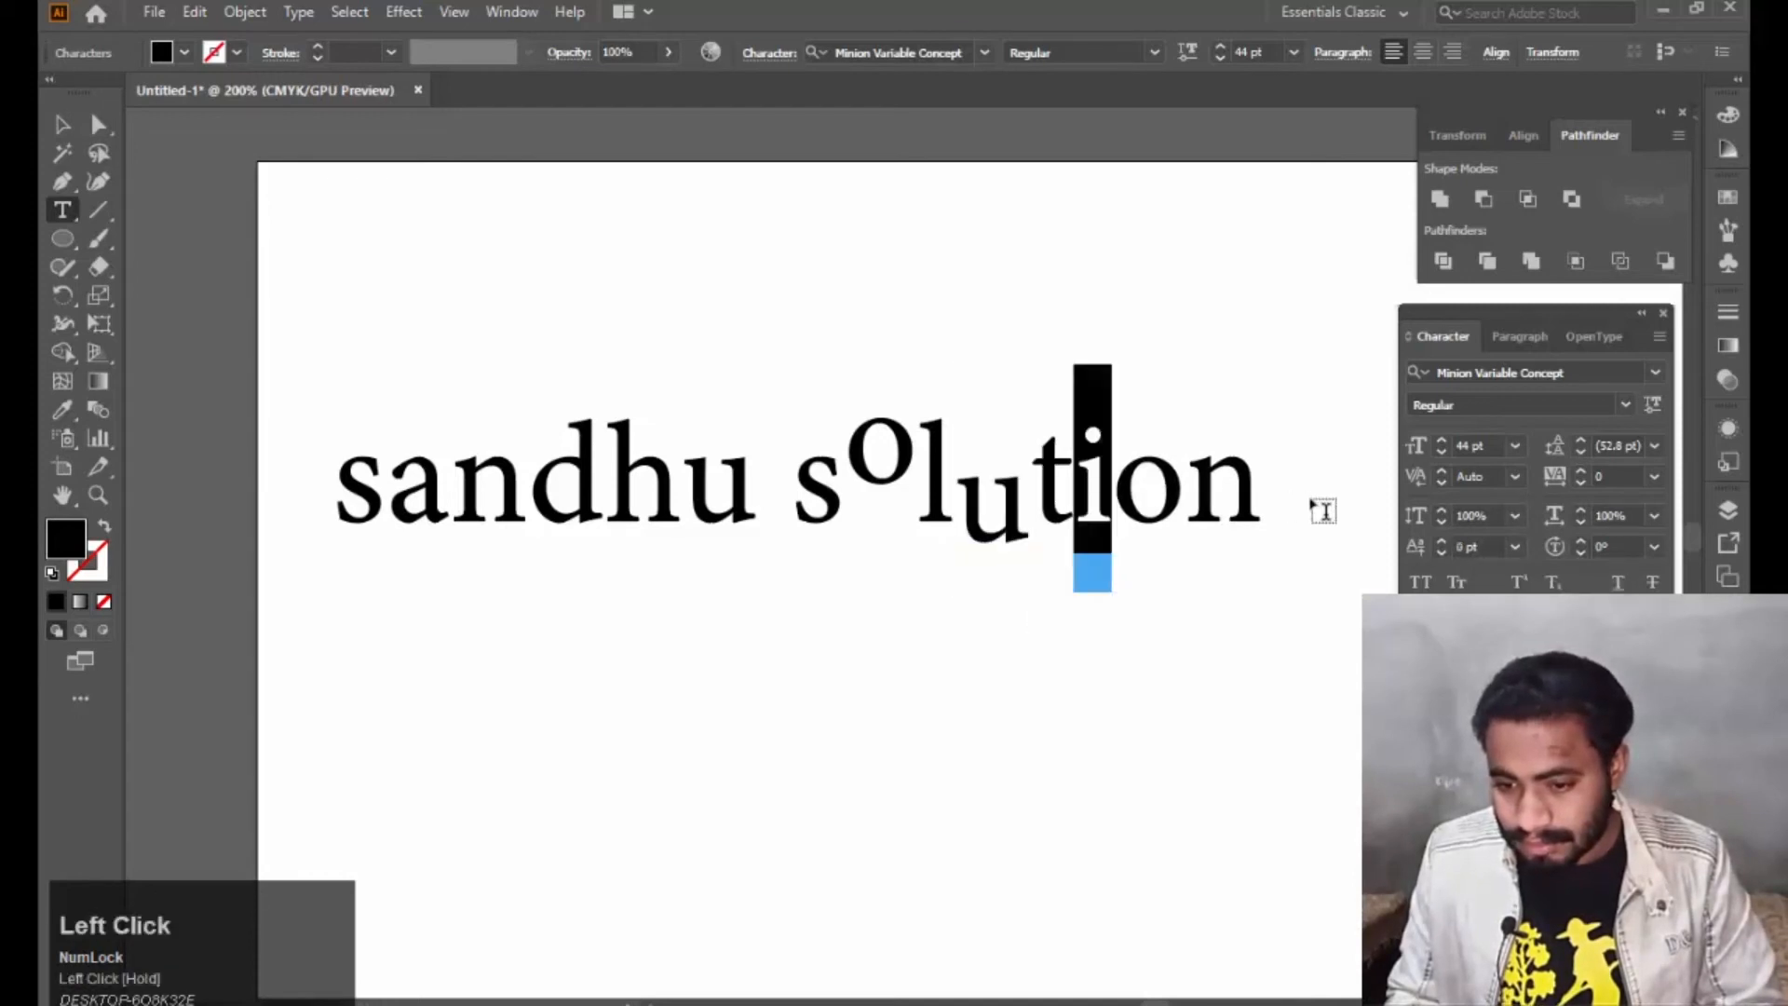
pyautogui.scroll(13, 1488, 544)
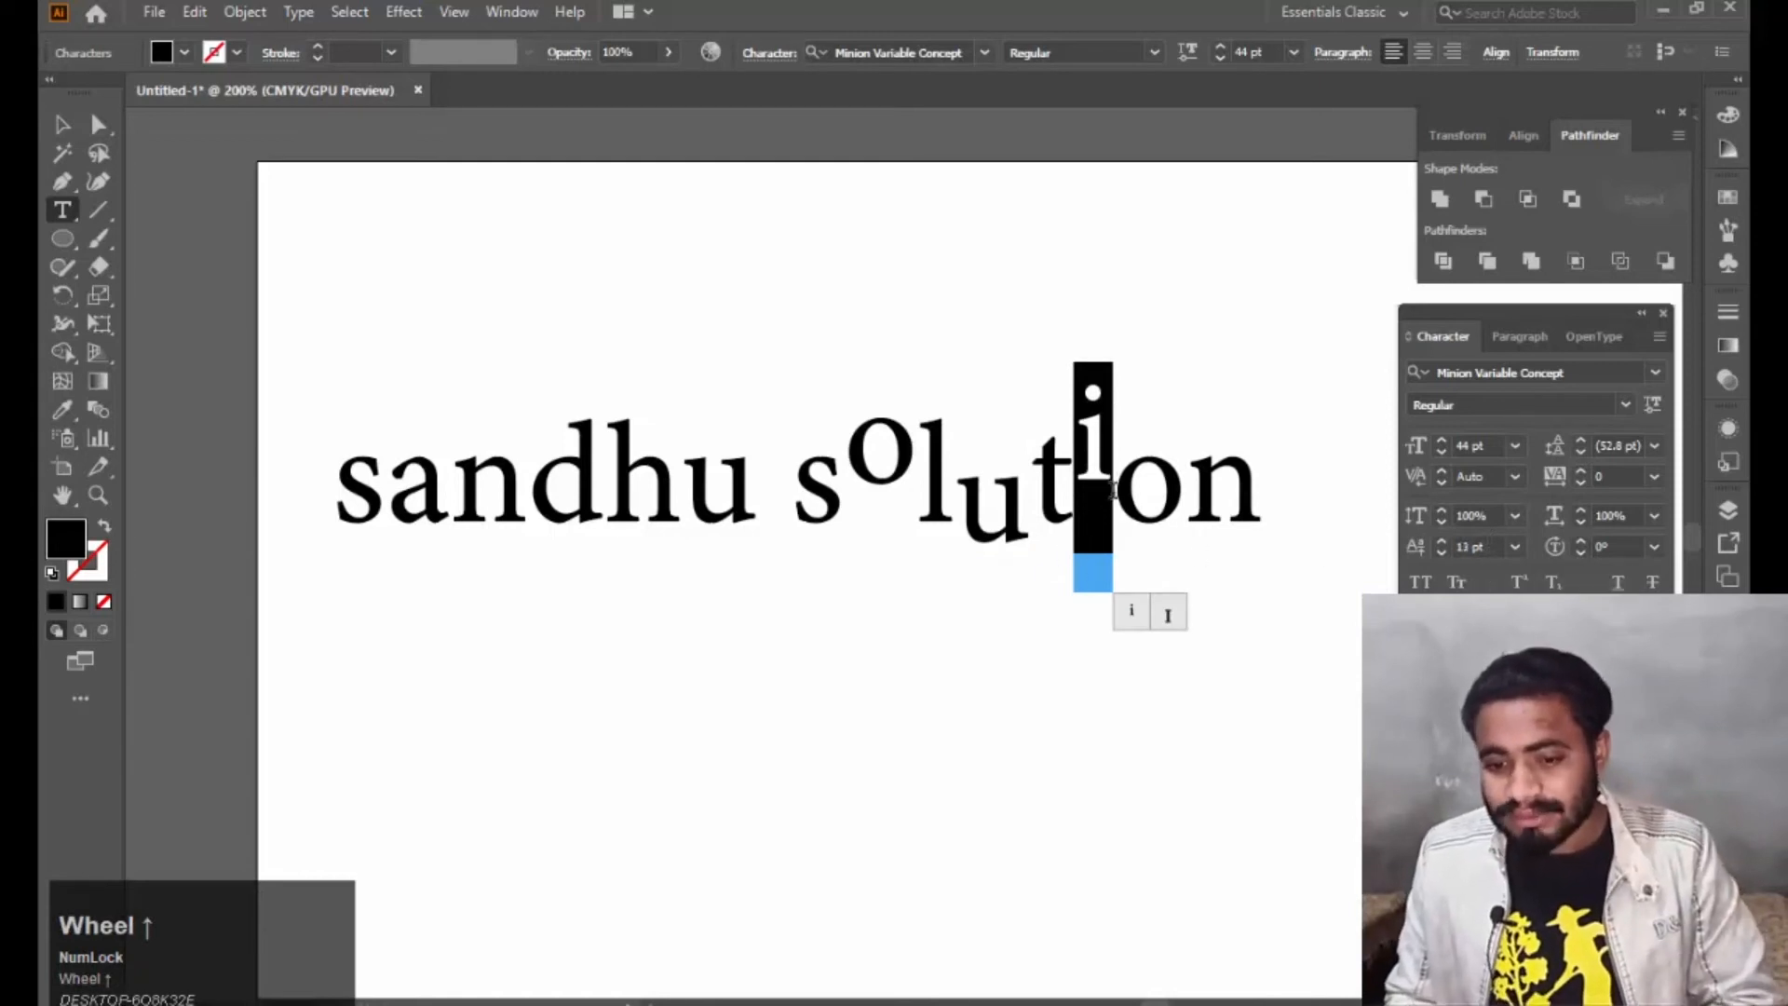
pyautogui.moveTo(778, 466); pyautogui.dragTo(1264, 475)
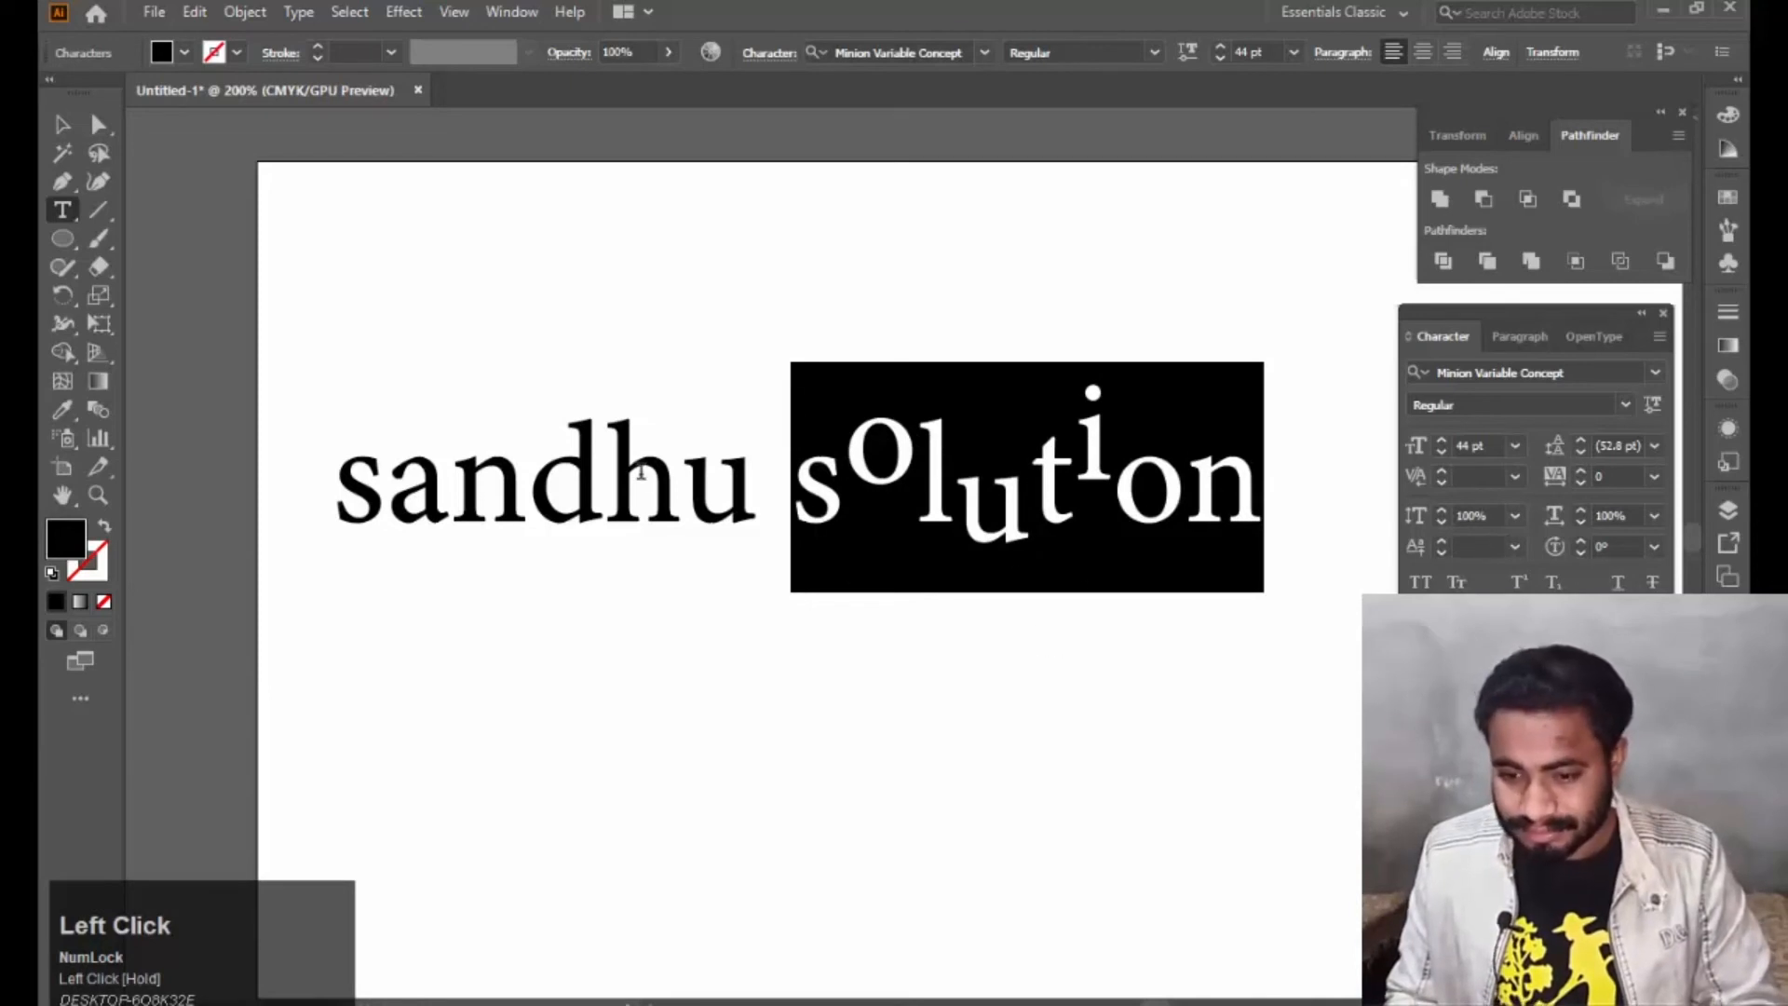
# Undo the baseline shifts of the "i", "u" and "o" in "solution" and the heading's last move.
pyautogui.press('ctrl')
pyautogui.hotkey('ctrl', 'z')
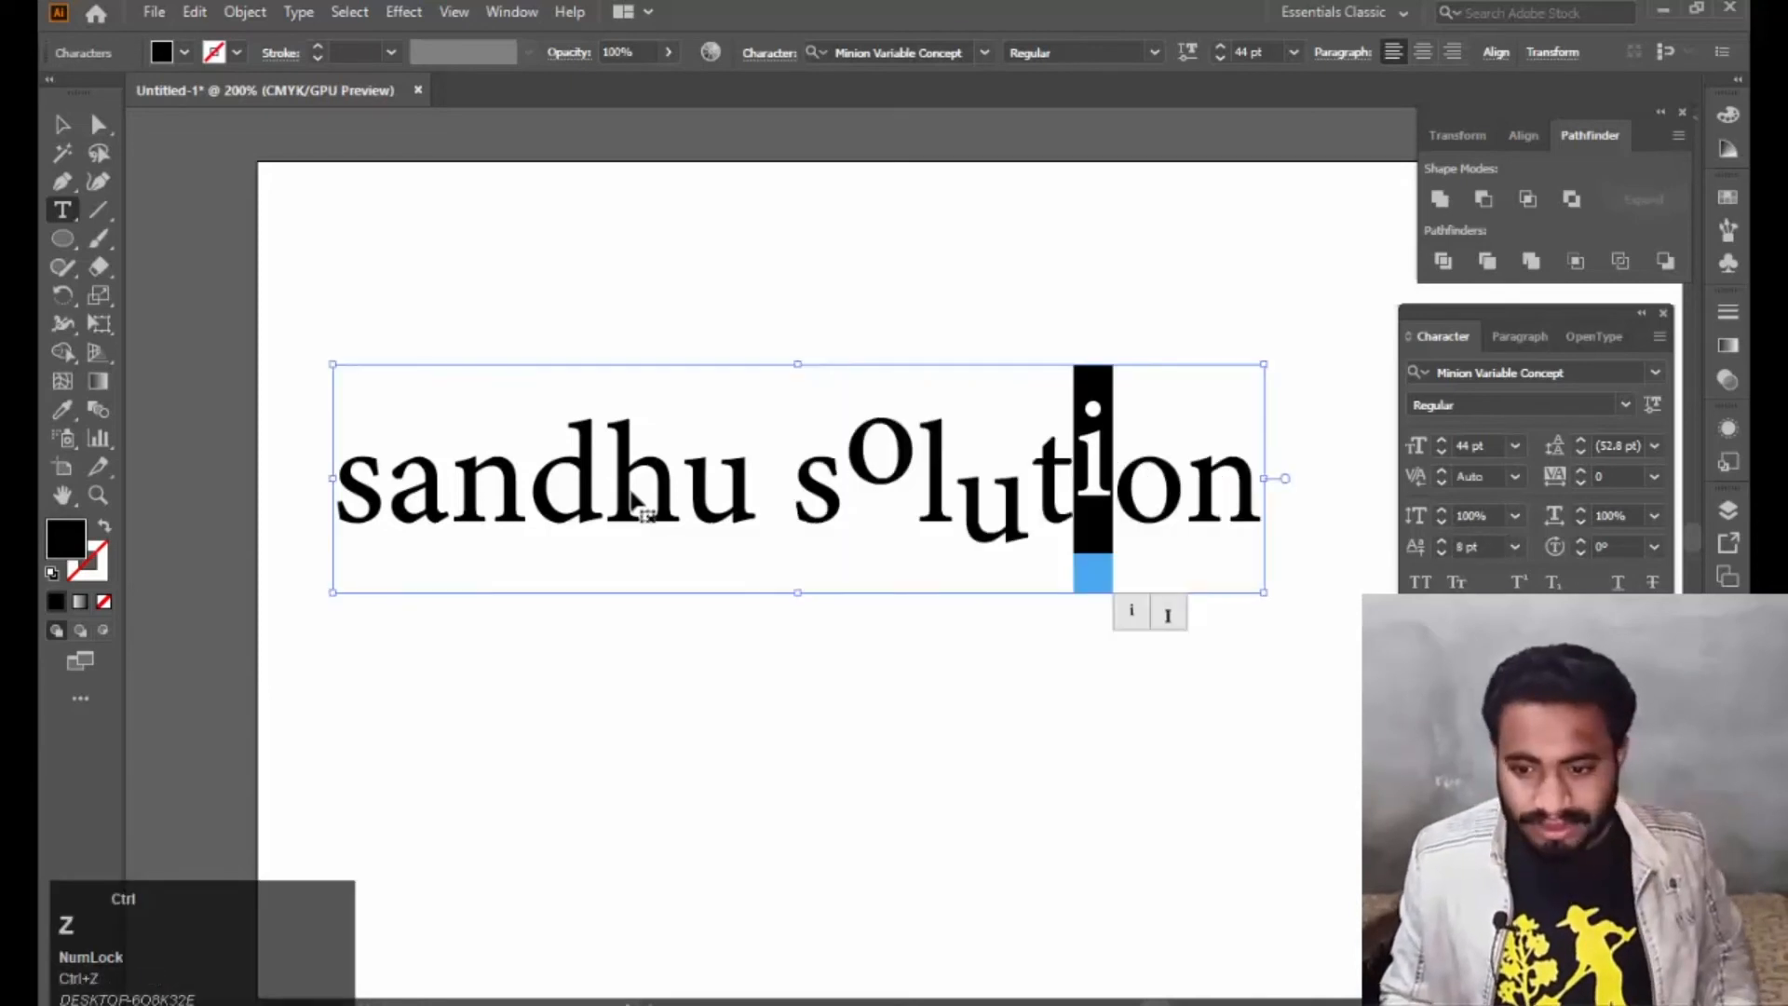
pyautogui.hotkey('ctrl', 'z')
pyautogui.hotkey('ctrl', 'z')
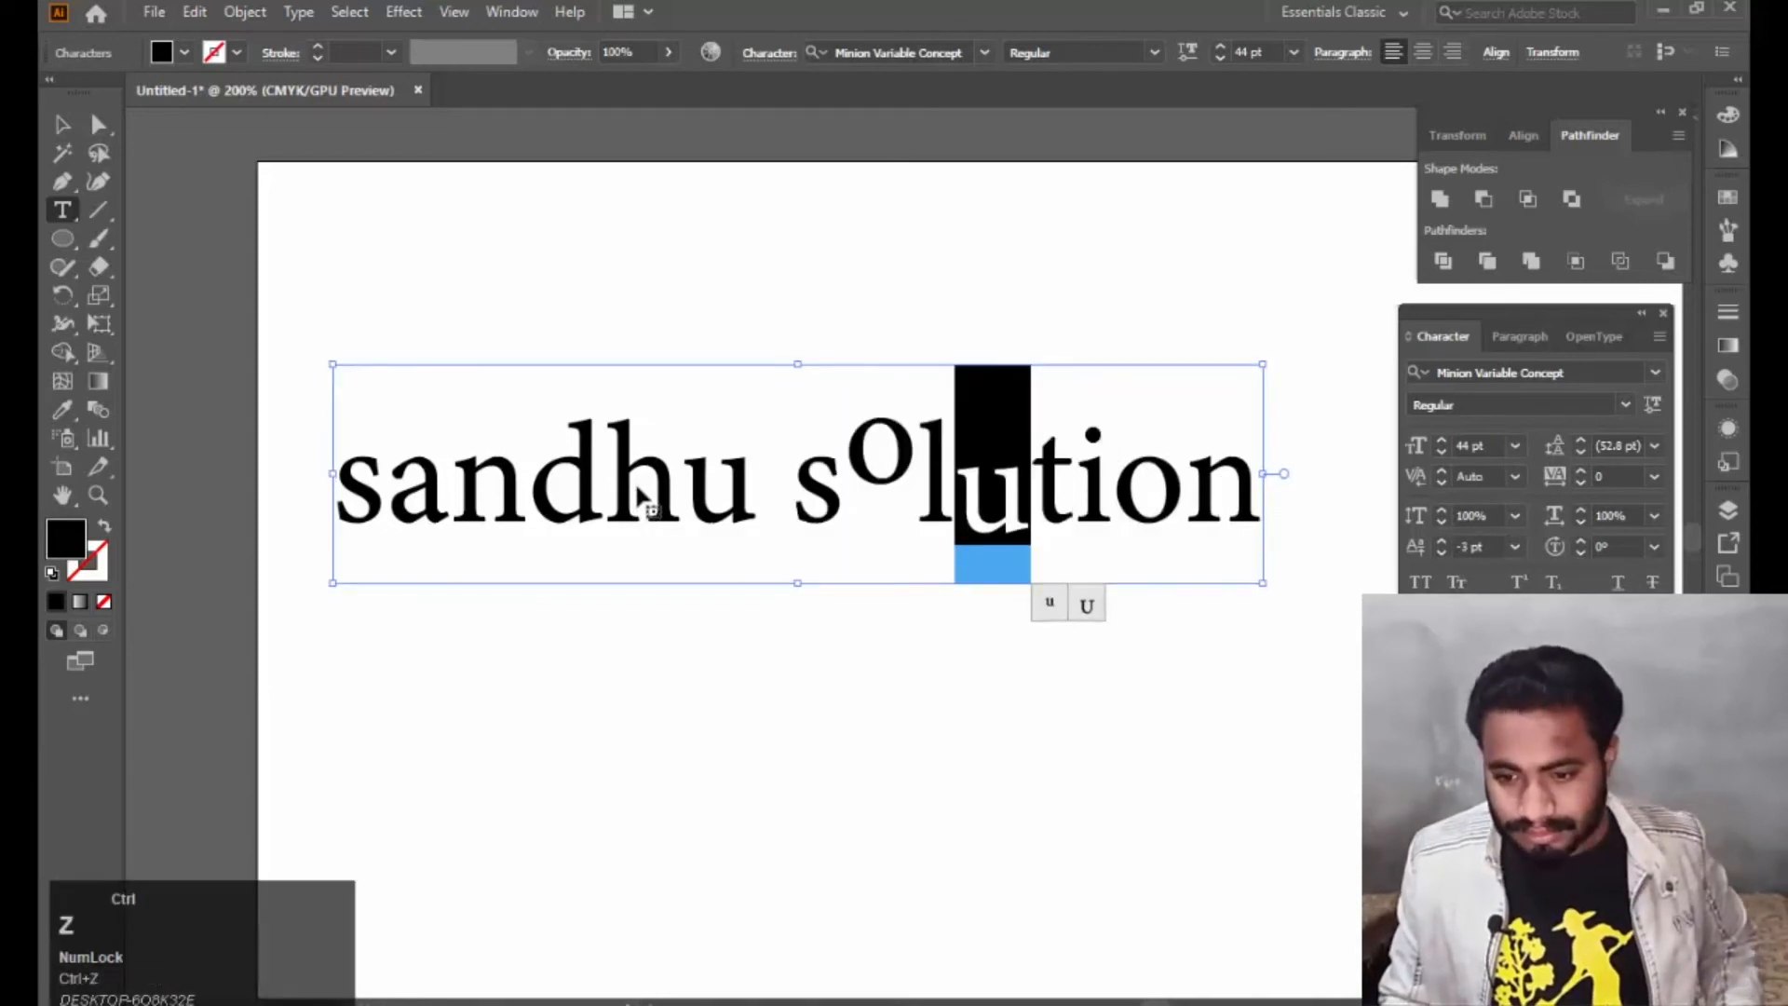
pyautogui.hotkey('ctrl', 'z')
pyautogui.hotkey('ctrl', 'z')
pyautogui.hotkey('ctrl', 'z')
pyautogui.hotkey('ctrl', 'z')
pyautogui.hotkey('ctrl', 'z')
pyautogui.hotkey('ctrl', 'z')
pyautogui.hotkey('ctrl', 'z')
pyautogui.hotkey('ctrl', 'z')
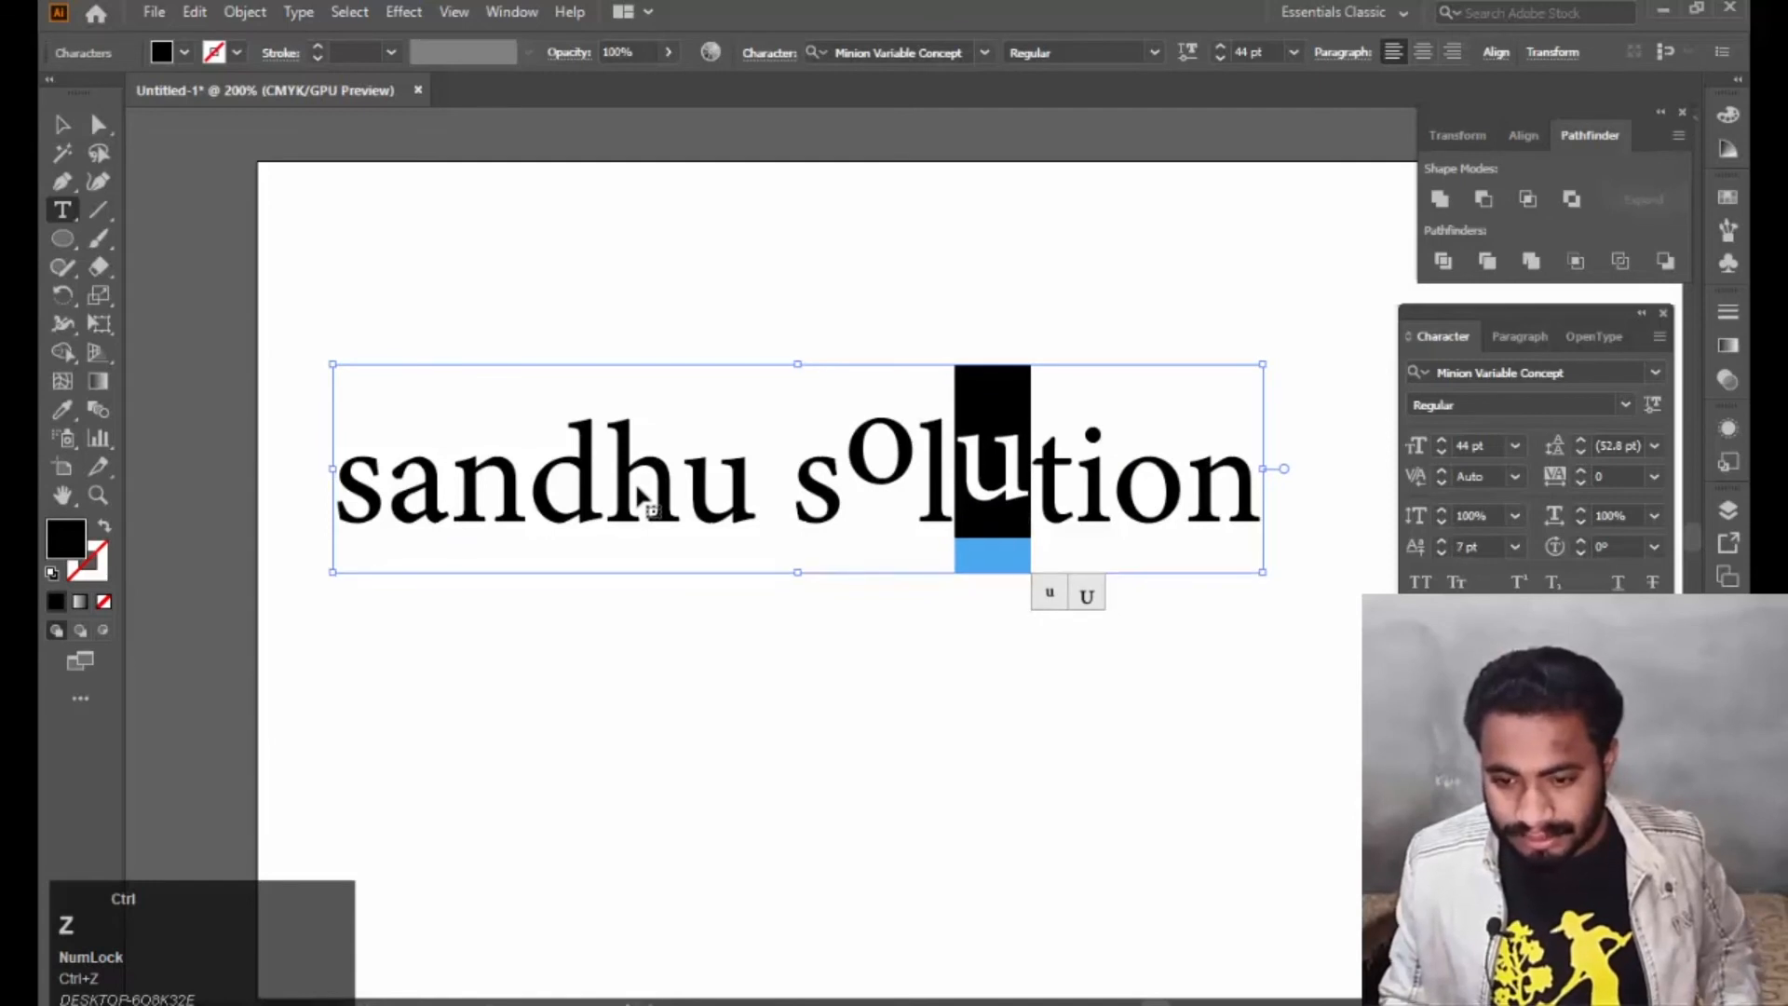
pyautogui.hotkey('ctrl', 'z')
pyautogui.hotkey('ctrl', 'z')
pyautogui.hotkey('ctrl', 'z')
pyautogui.hotkey('ctrl', 'z')
pyautogui.hotkey('ctrl', 'z')
pyautogui.hotkey('ctrl', 'z')
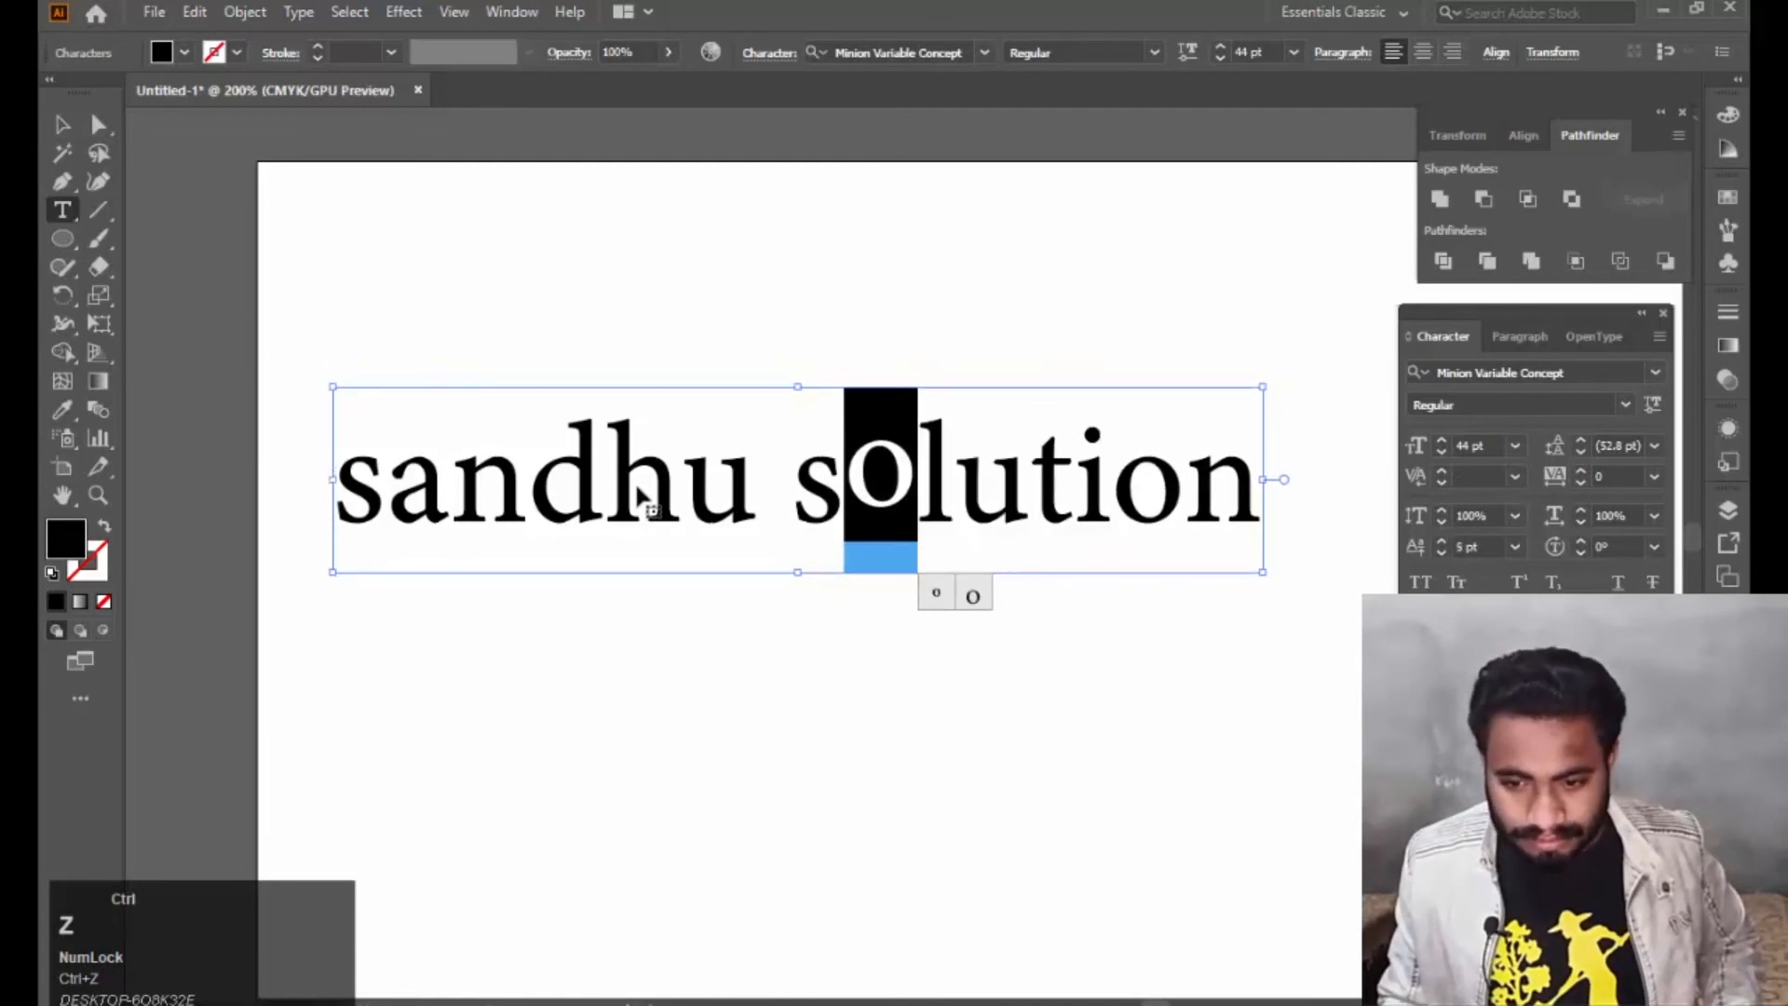
pyautogui.hotkey('ctrl', 'z')
pyautogui.hotkey('ctrl', 'z')
pyautogui.hotkey('ctrl', 'z')
pyautogui.hotkey('ctrl', 'z')
pyautogui.hotkey('ctrl', 'z')
pyautogui.hotkey('ctrl', 'z')
pyautogui.hotkey('ctrl', 'z')
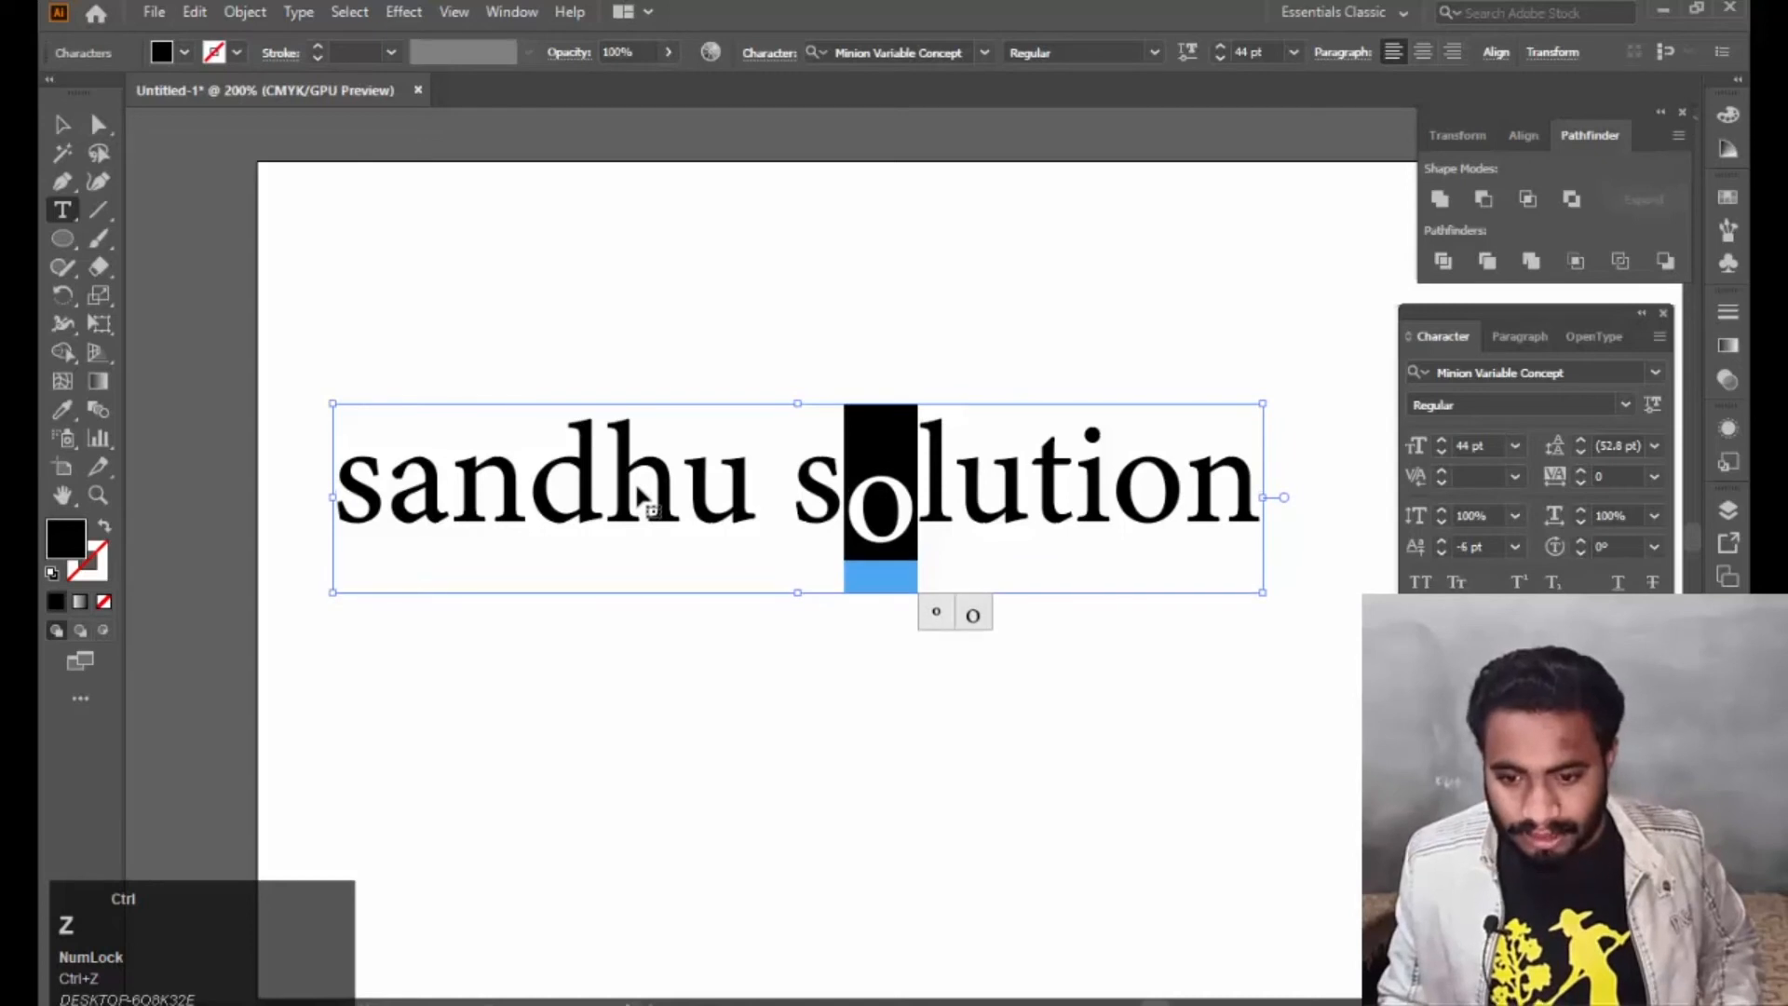
pyautogui.hotkey('ctrl', 'z')
pyautogui.hotkey('ctrl', 'z')
pyautogui.hotkey('ctrl', 'z')
pyautogui.hotkey('ctrl', 'z')
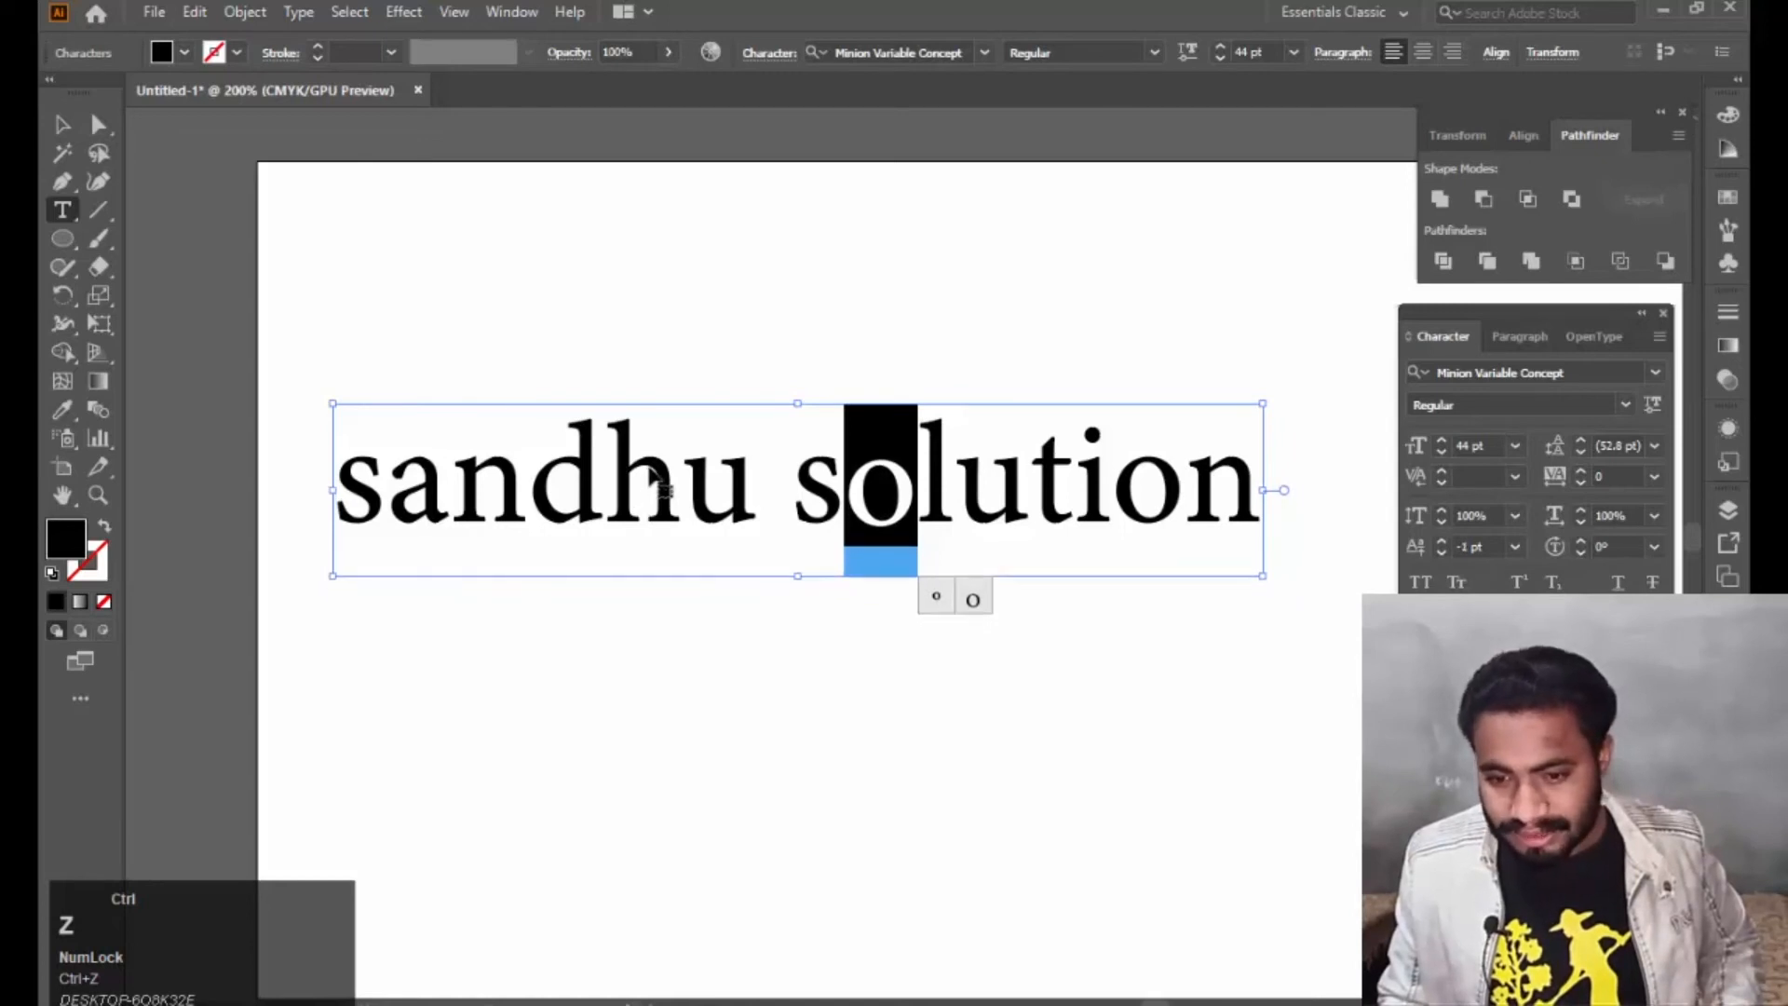
pyautogui.hotkey('ctrl', 'z')
pyautogui.hotkey('ctrl', 'z')
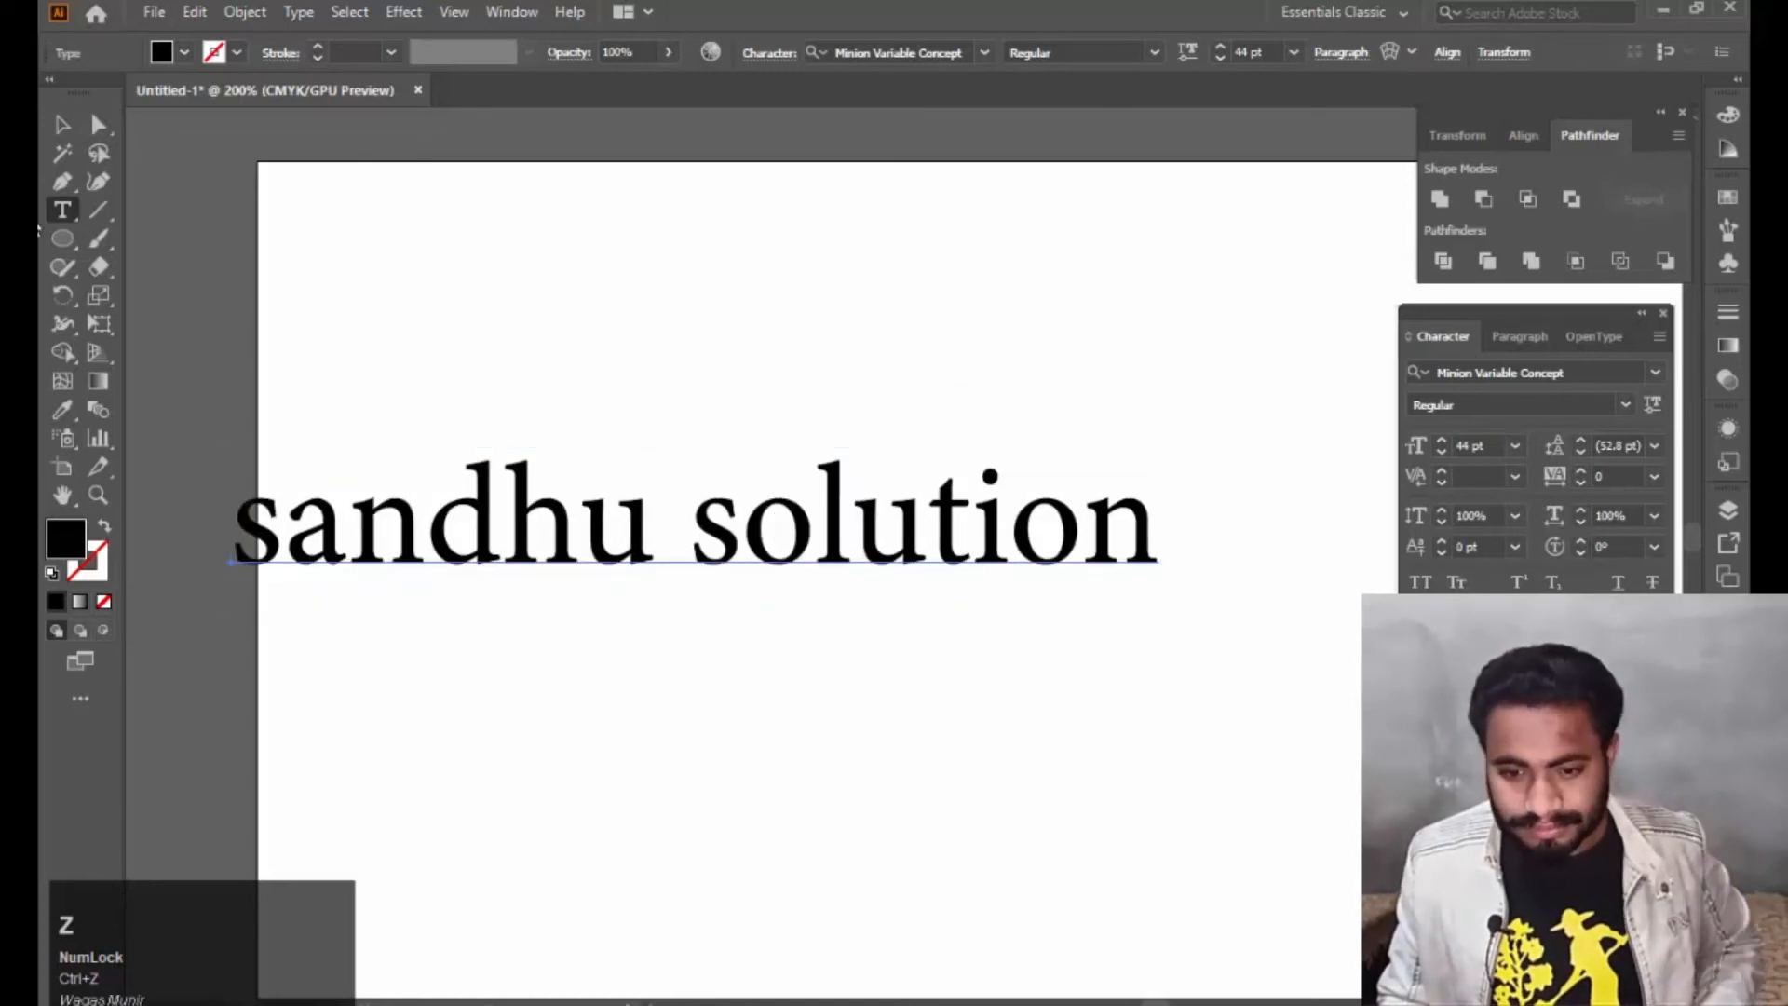
# Move the "sandhu solution" heading right and slightly up so that it sits fully on the artboard.
pyautogui.click(62, 125)
pyautogui.moveTo(742, 486); pyautogui.dragTo(749, 451)
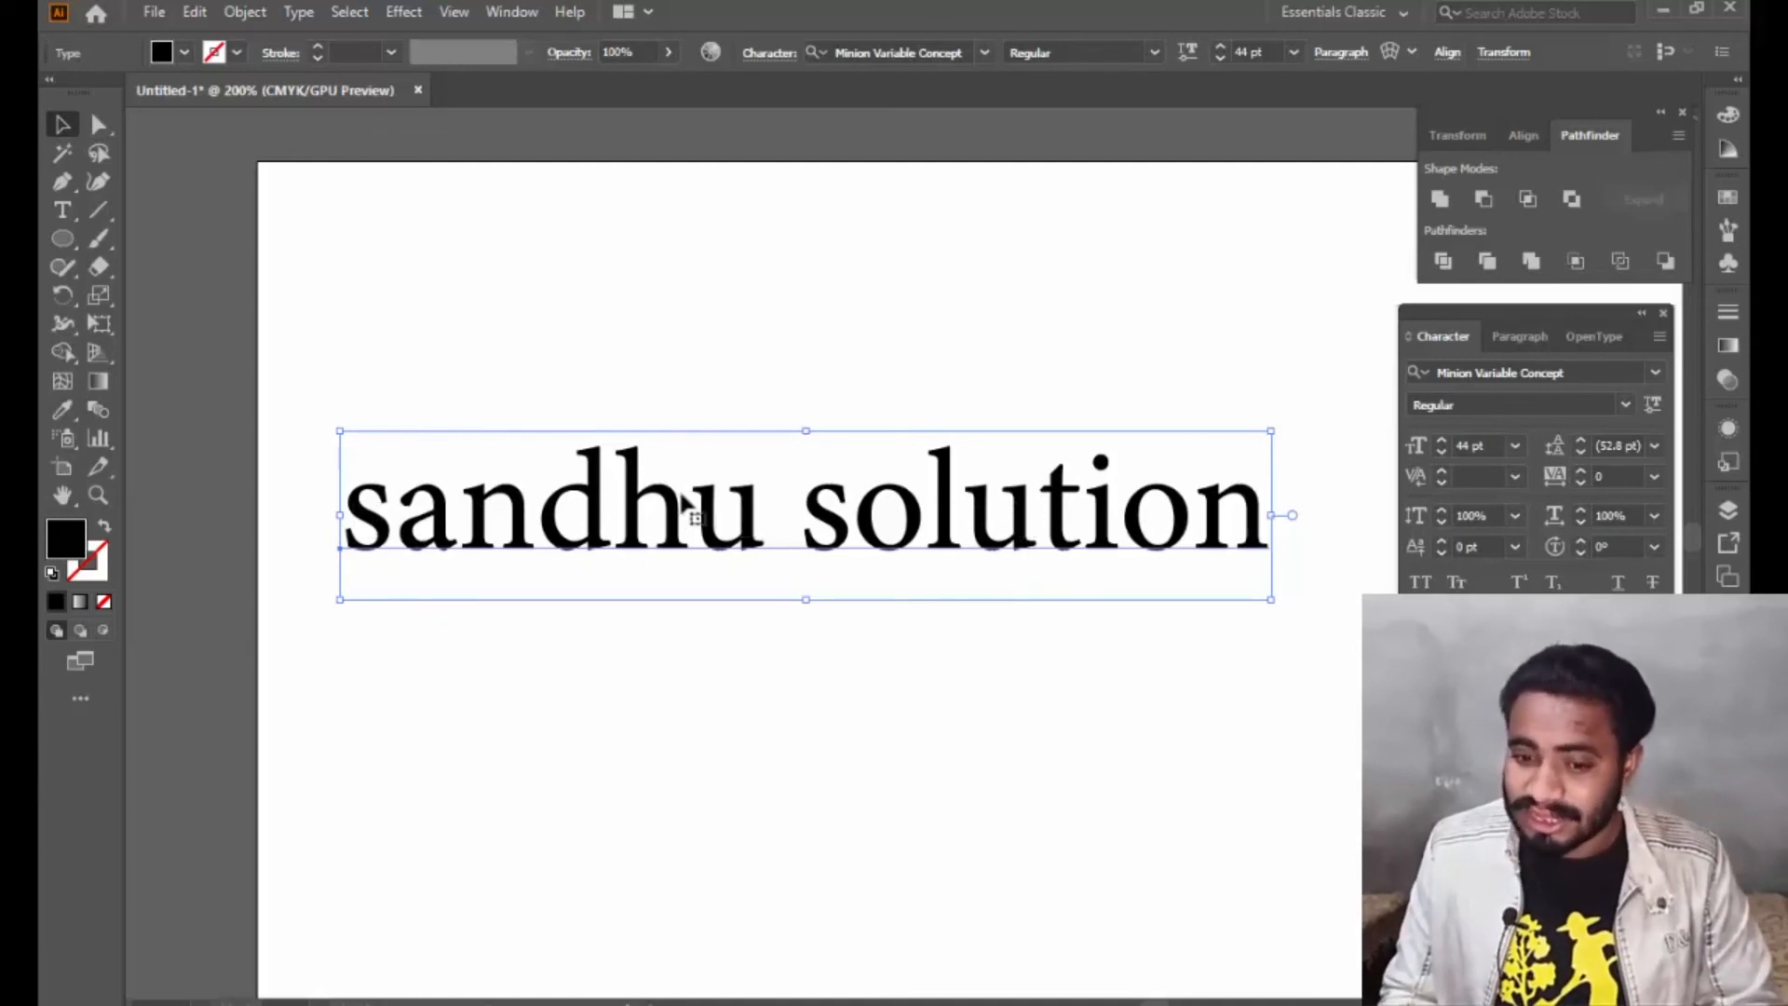
pyautogui.moveTo(681, 494); pyautogui.dragTo(759, 511)
# Select the "u" in "sandhu" and set its character rotation to 20°.
pyautogui.press('t')
pyautogui.click(713, 531)
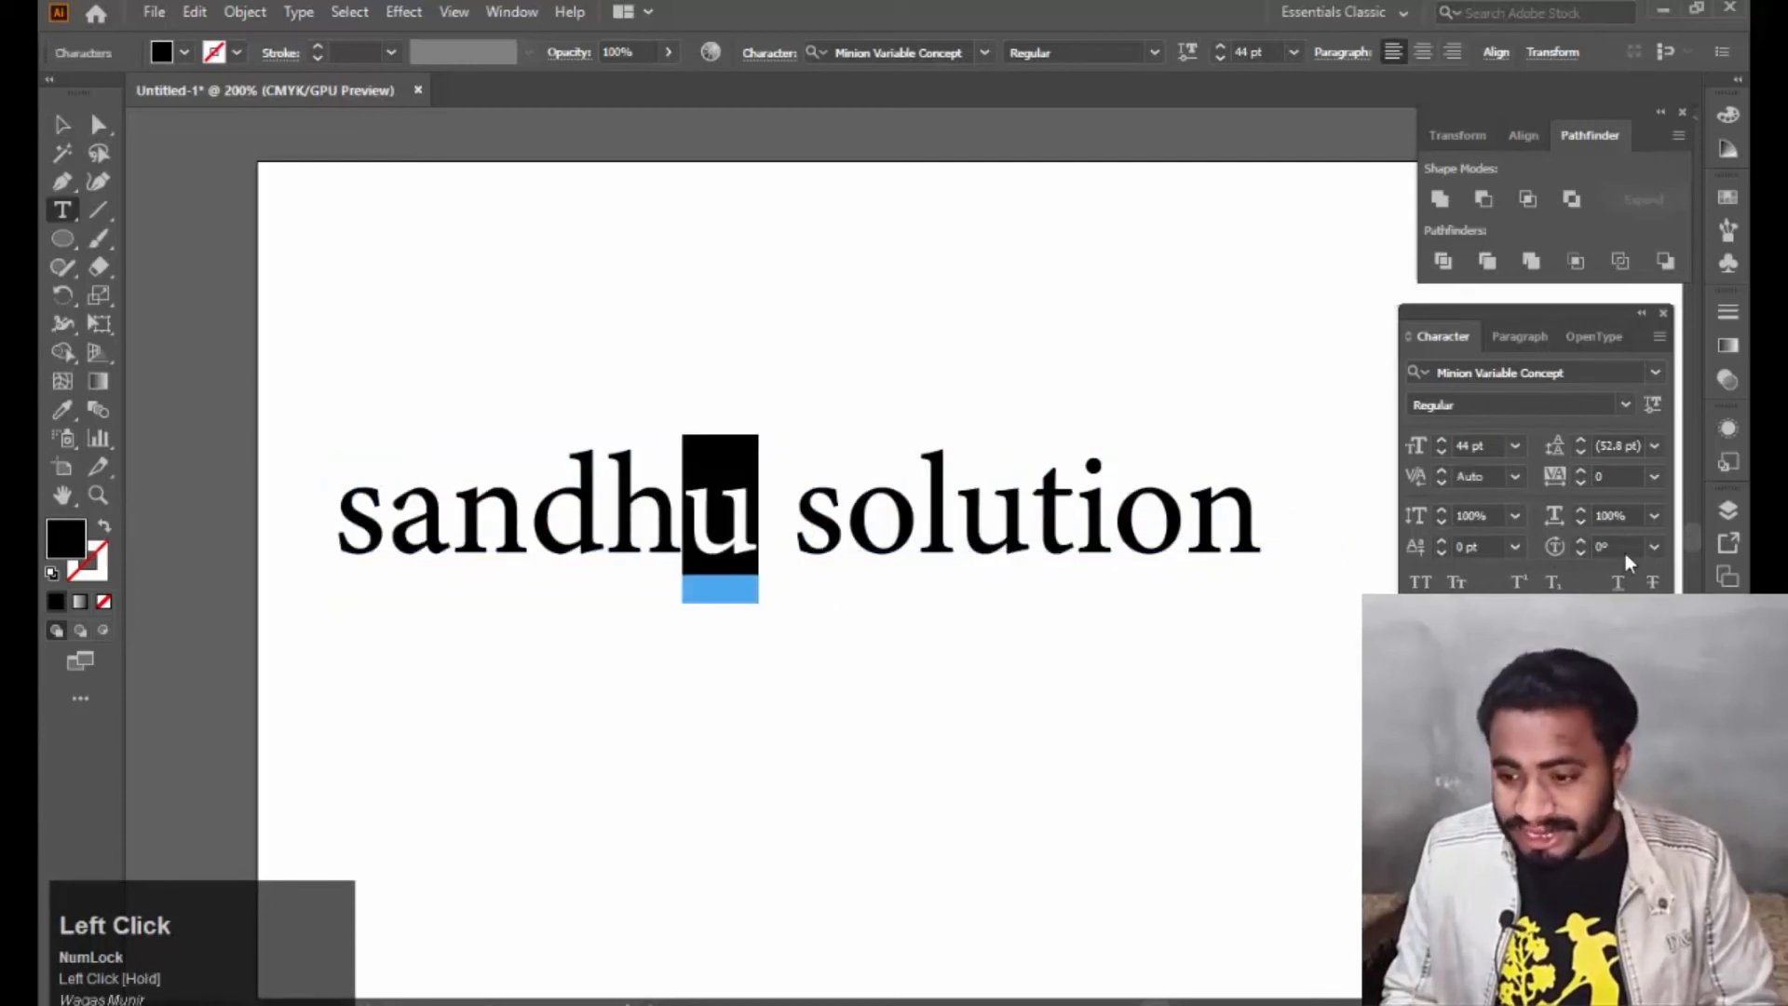
pyautogui.scroll(5, 1626, 546)
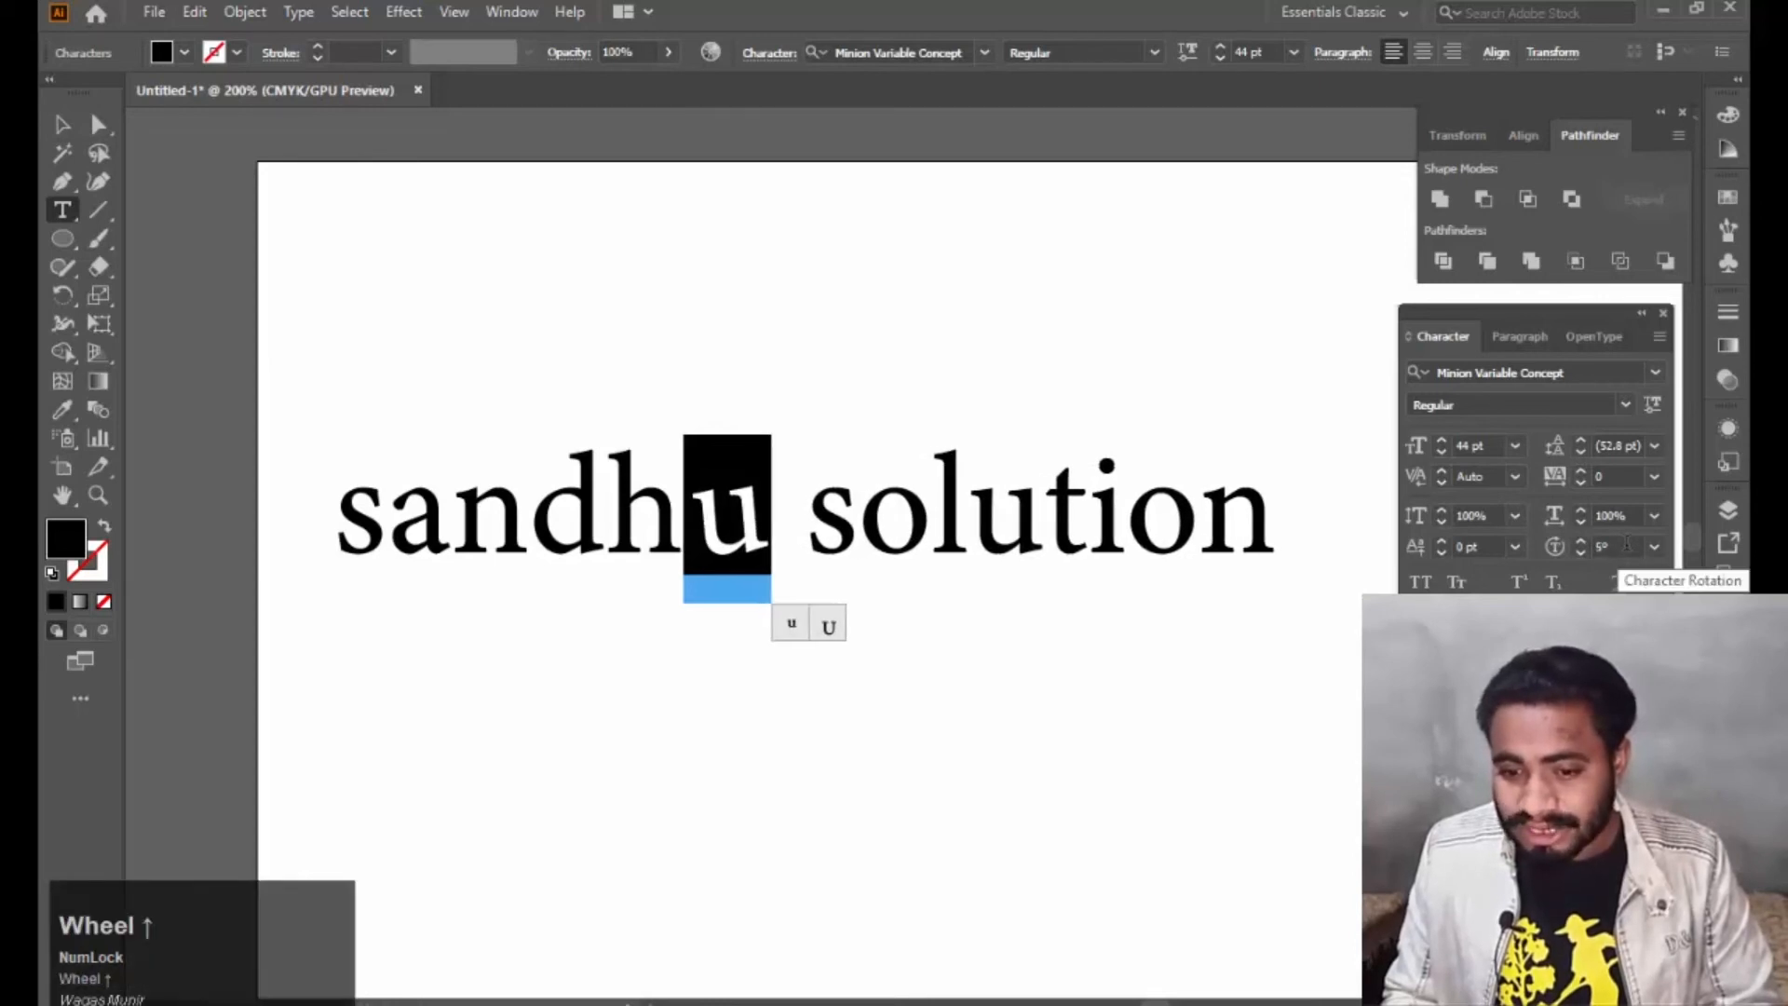
pyautogui.scroll(15, 1626, 545)
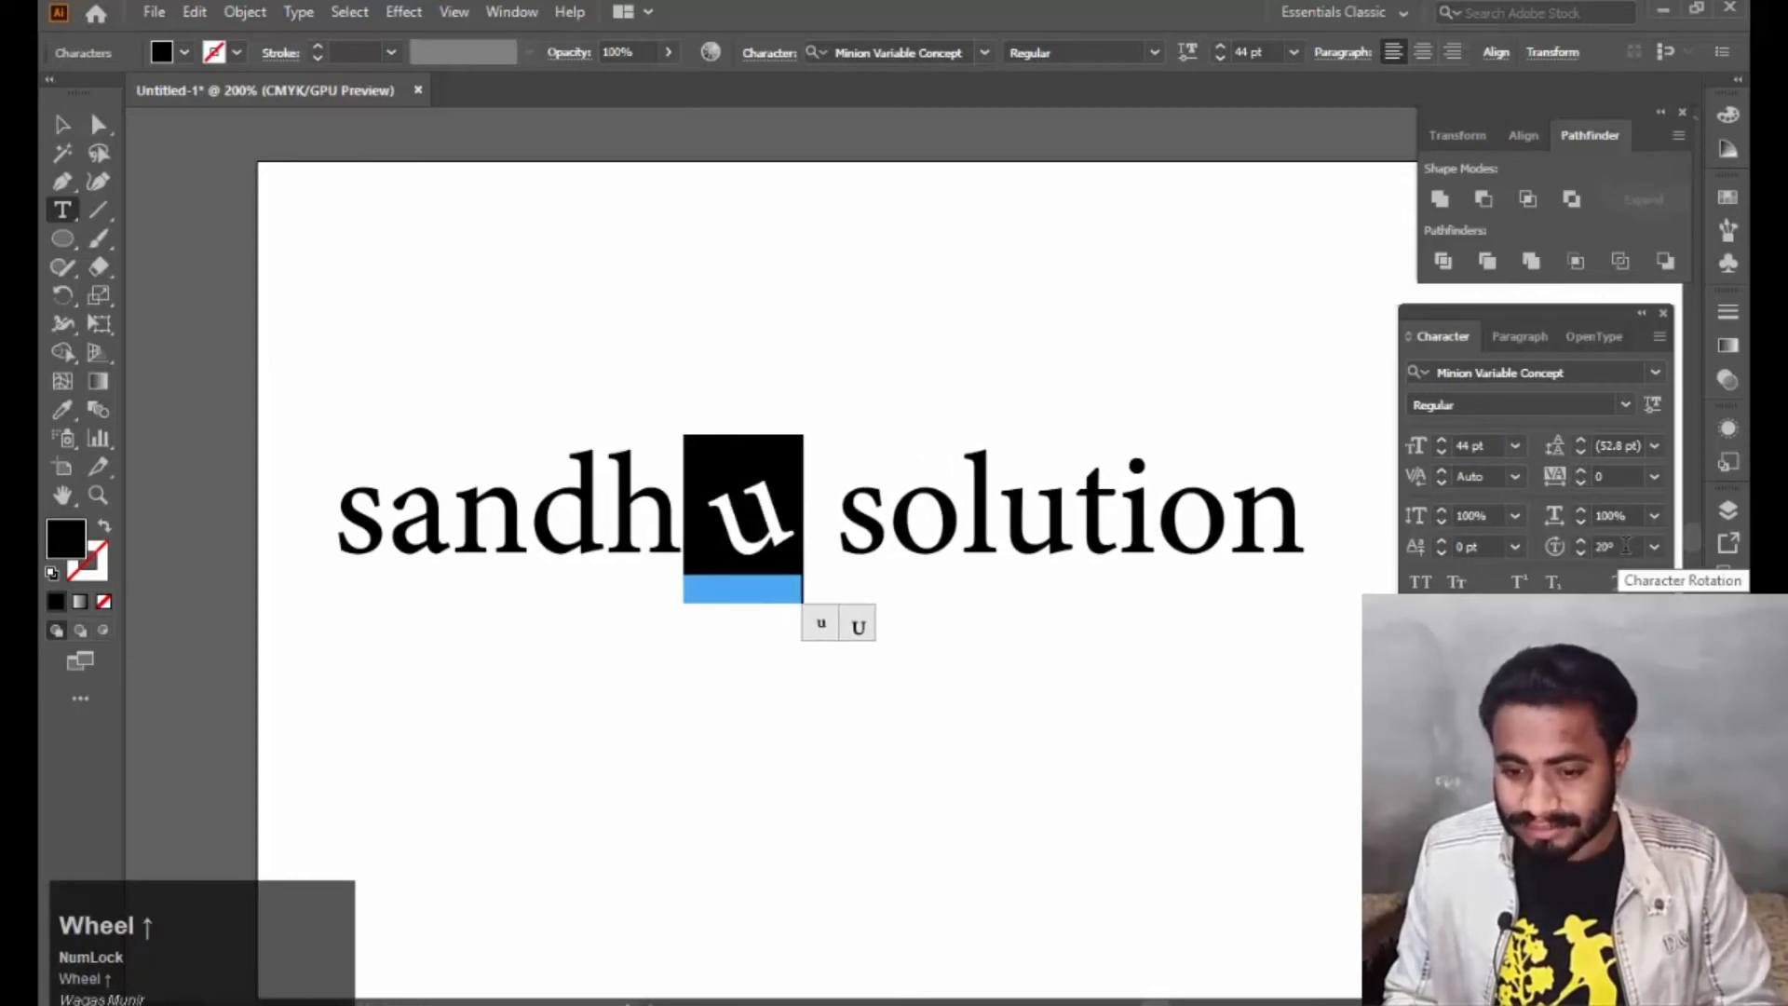
# Rotate the selected "u" in "sandhu" to -32°, and reset its character rotation to 0°.
pyautogui.scroll(-13, 1625, 546)
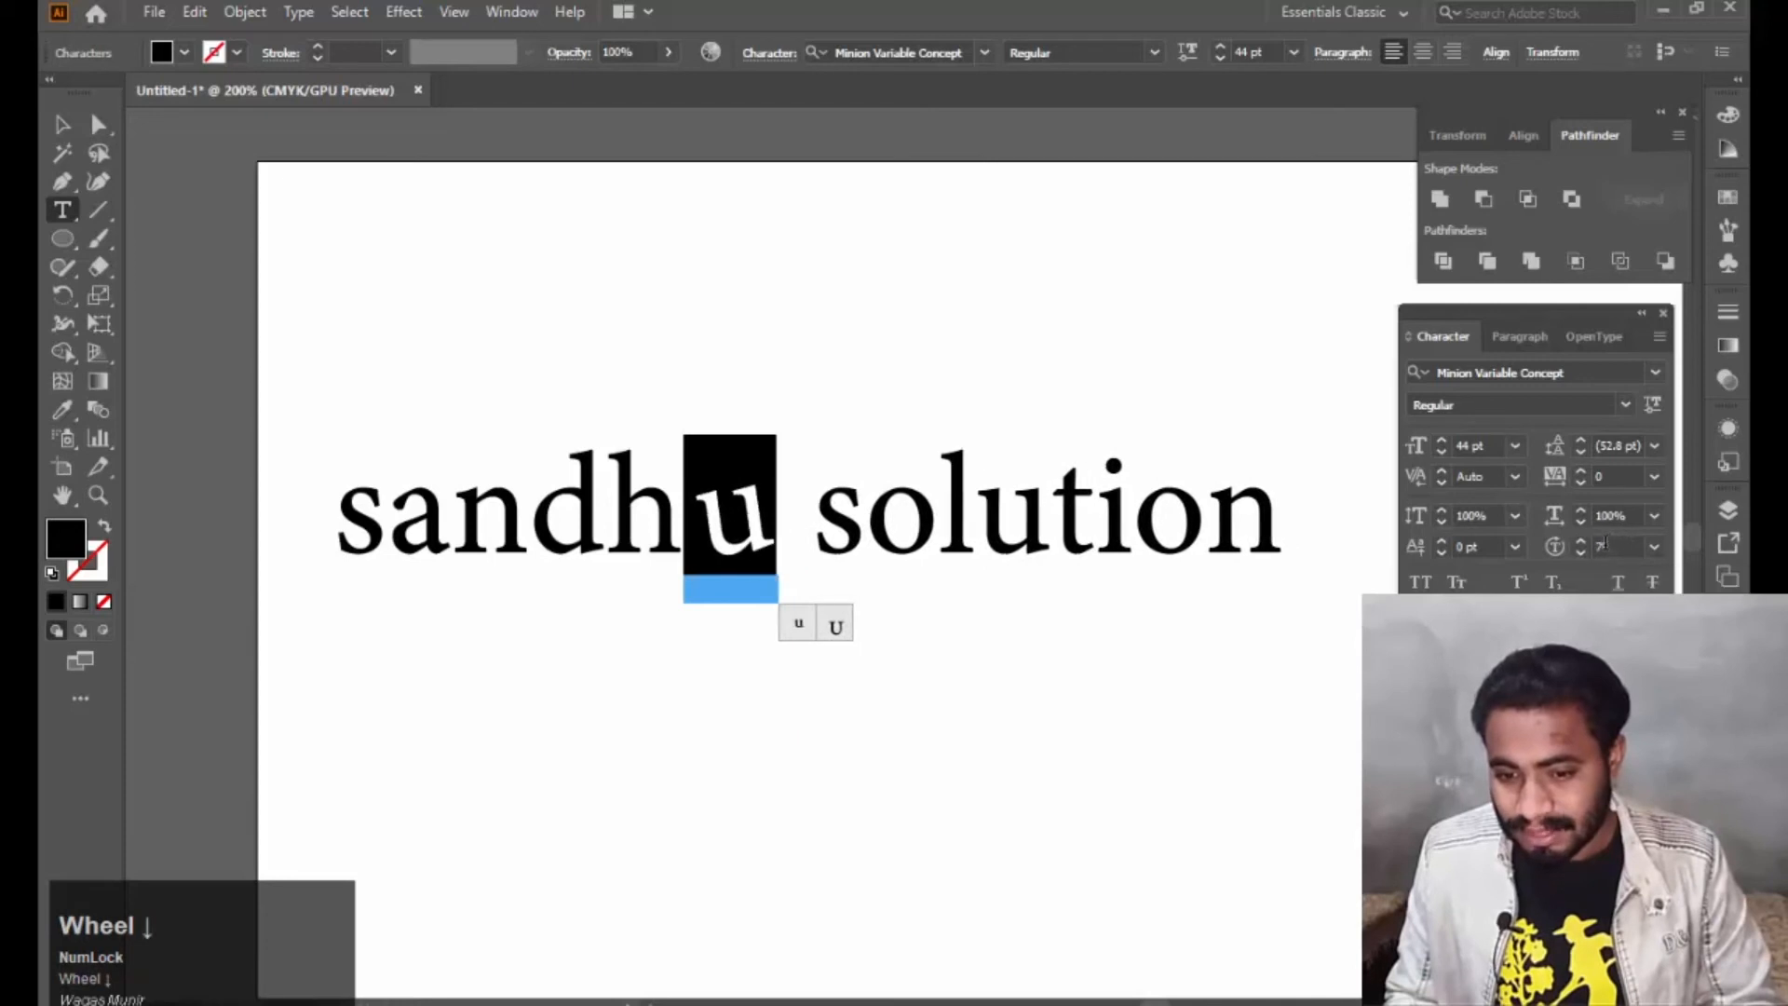
pyautogui.scroll(-19, 1618, 553)
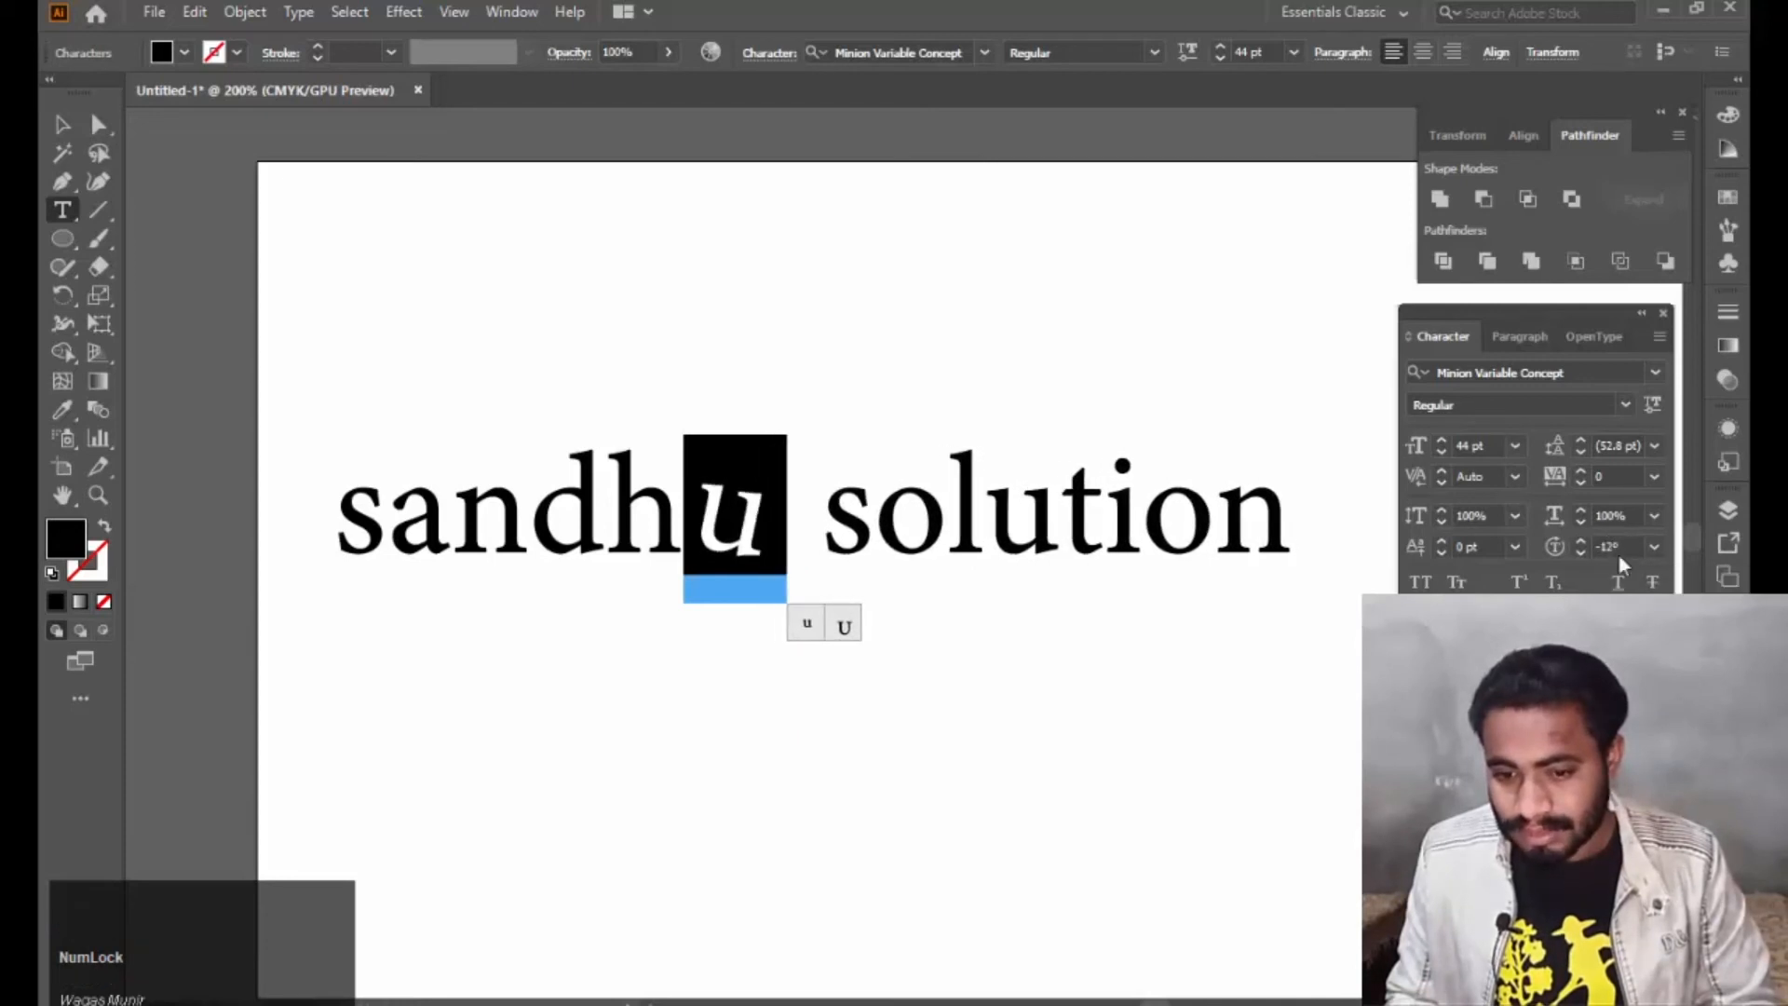
pyautogui.scroll(-20, 1617, 553)
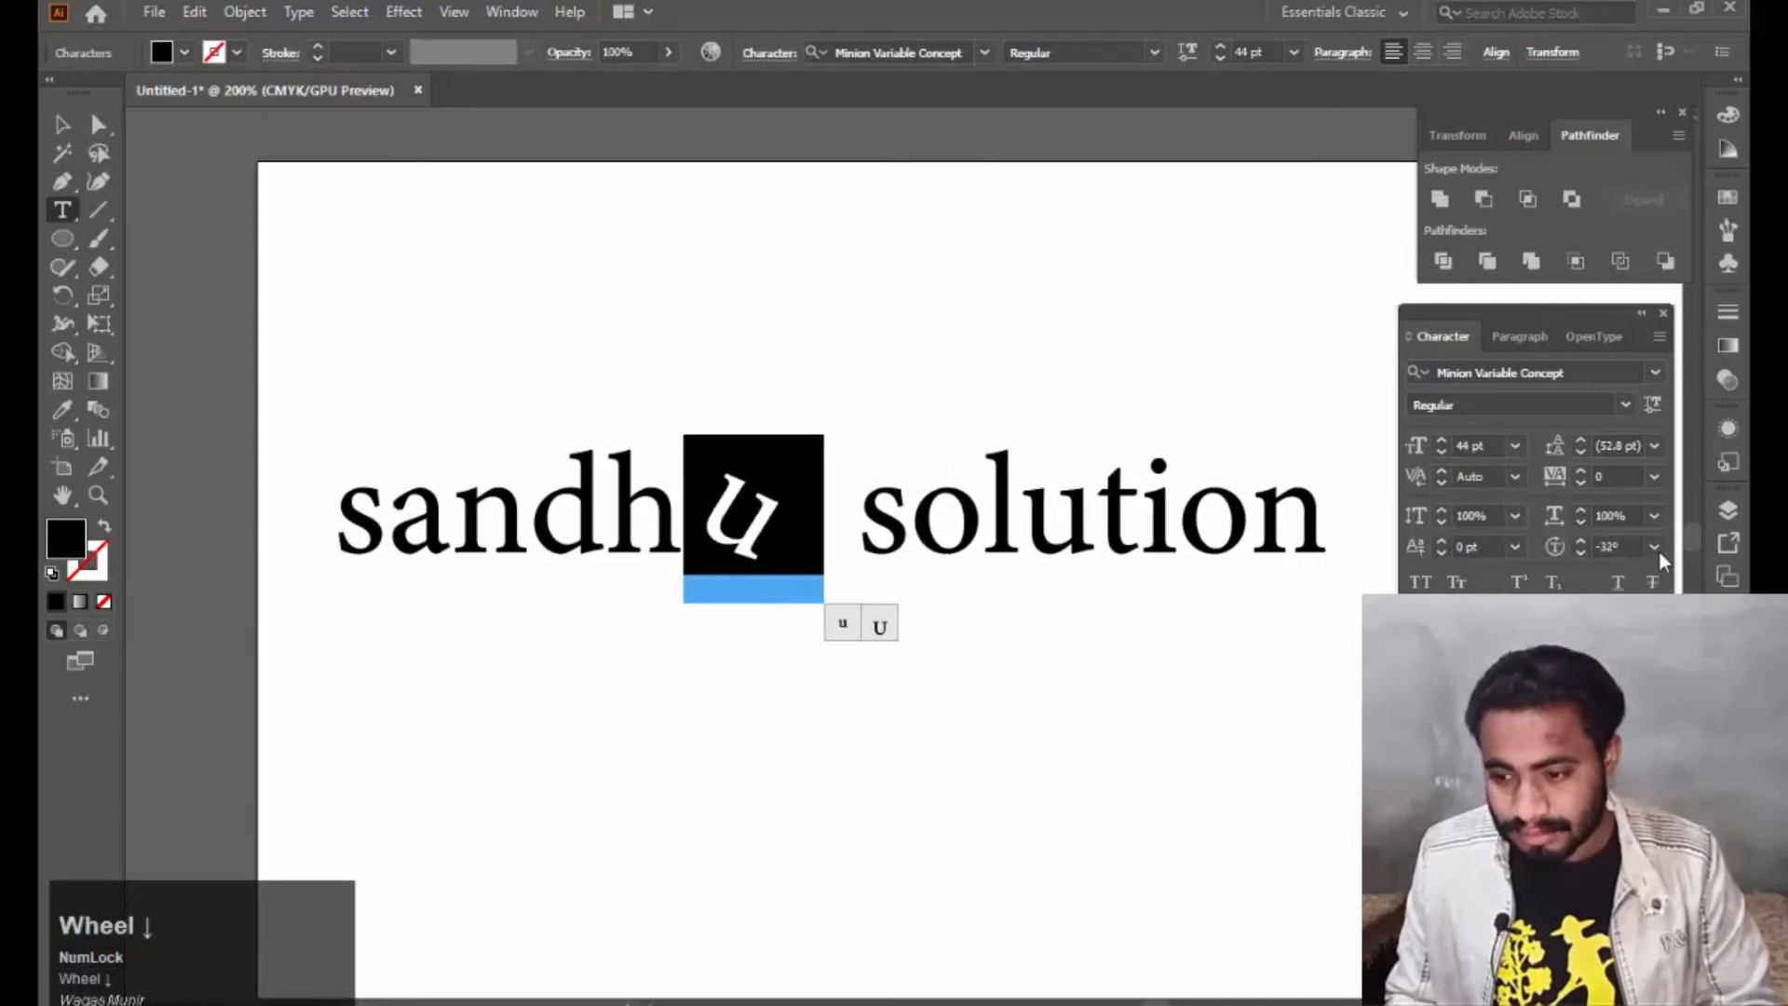
pyautogui.click(1655, 546)
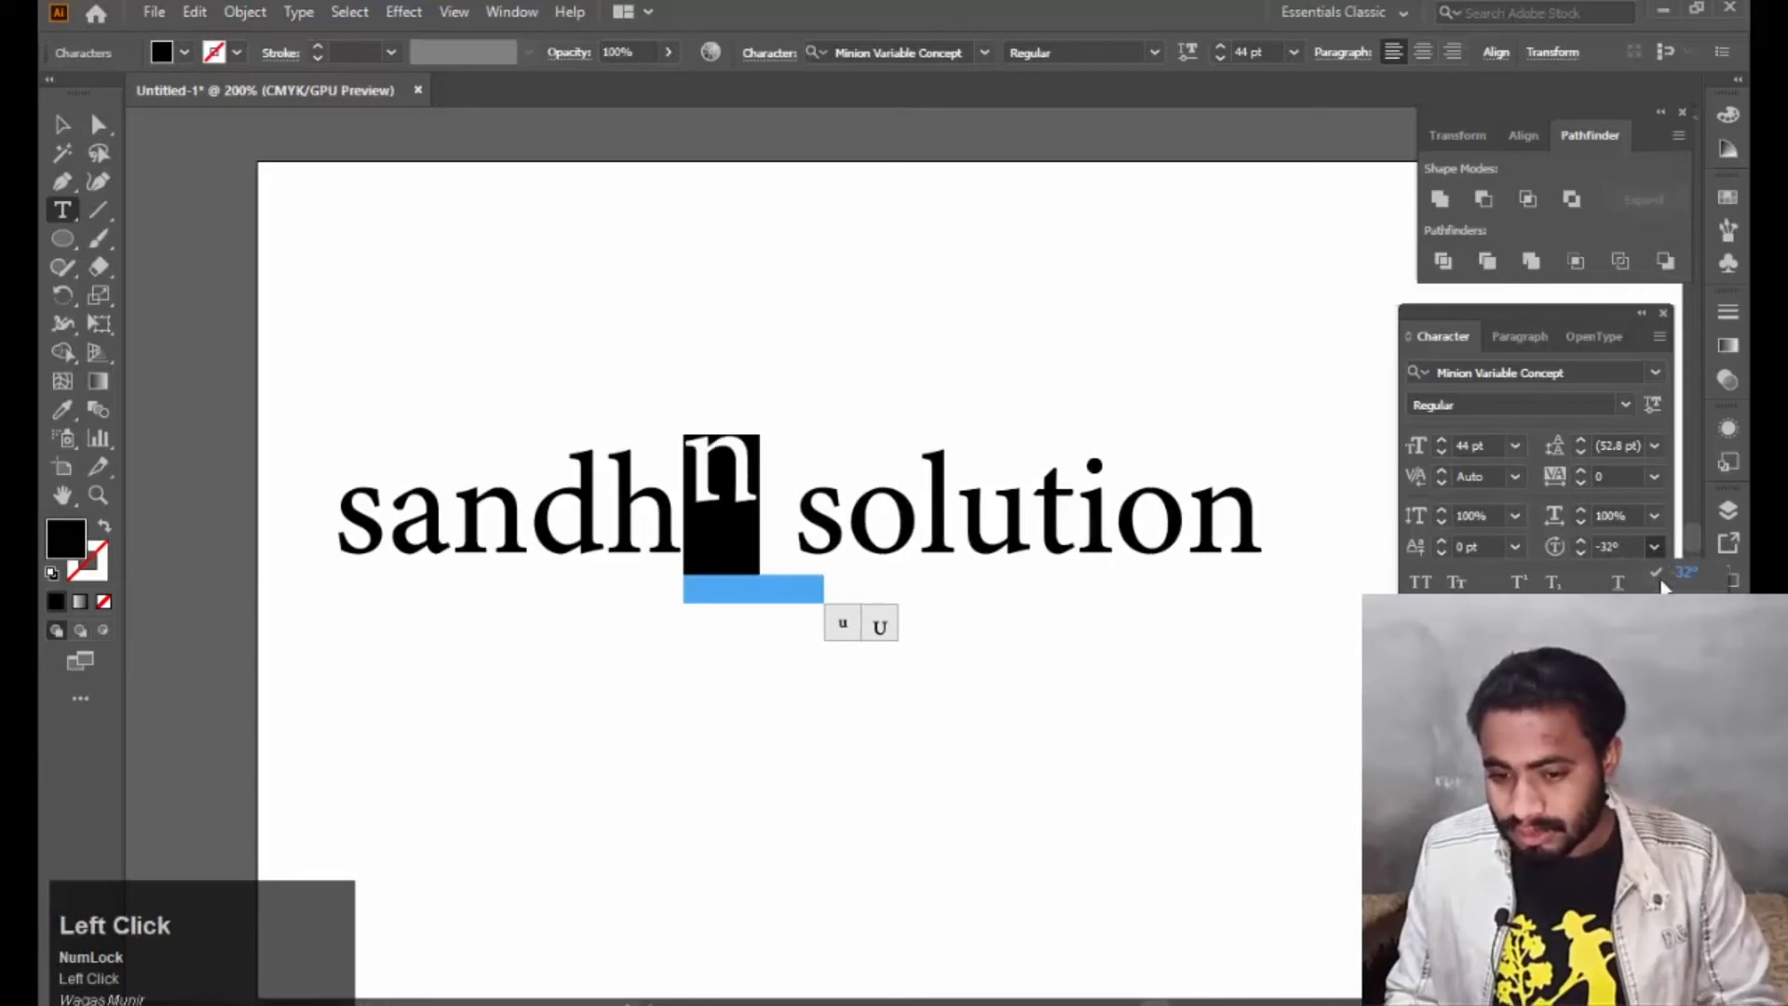
pyautogui.click(1680, 736)
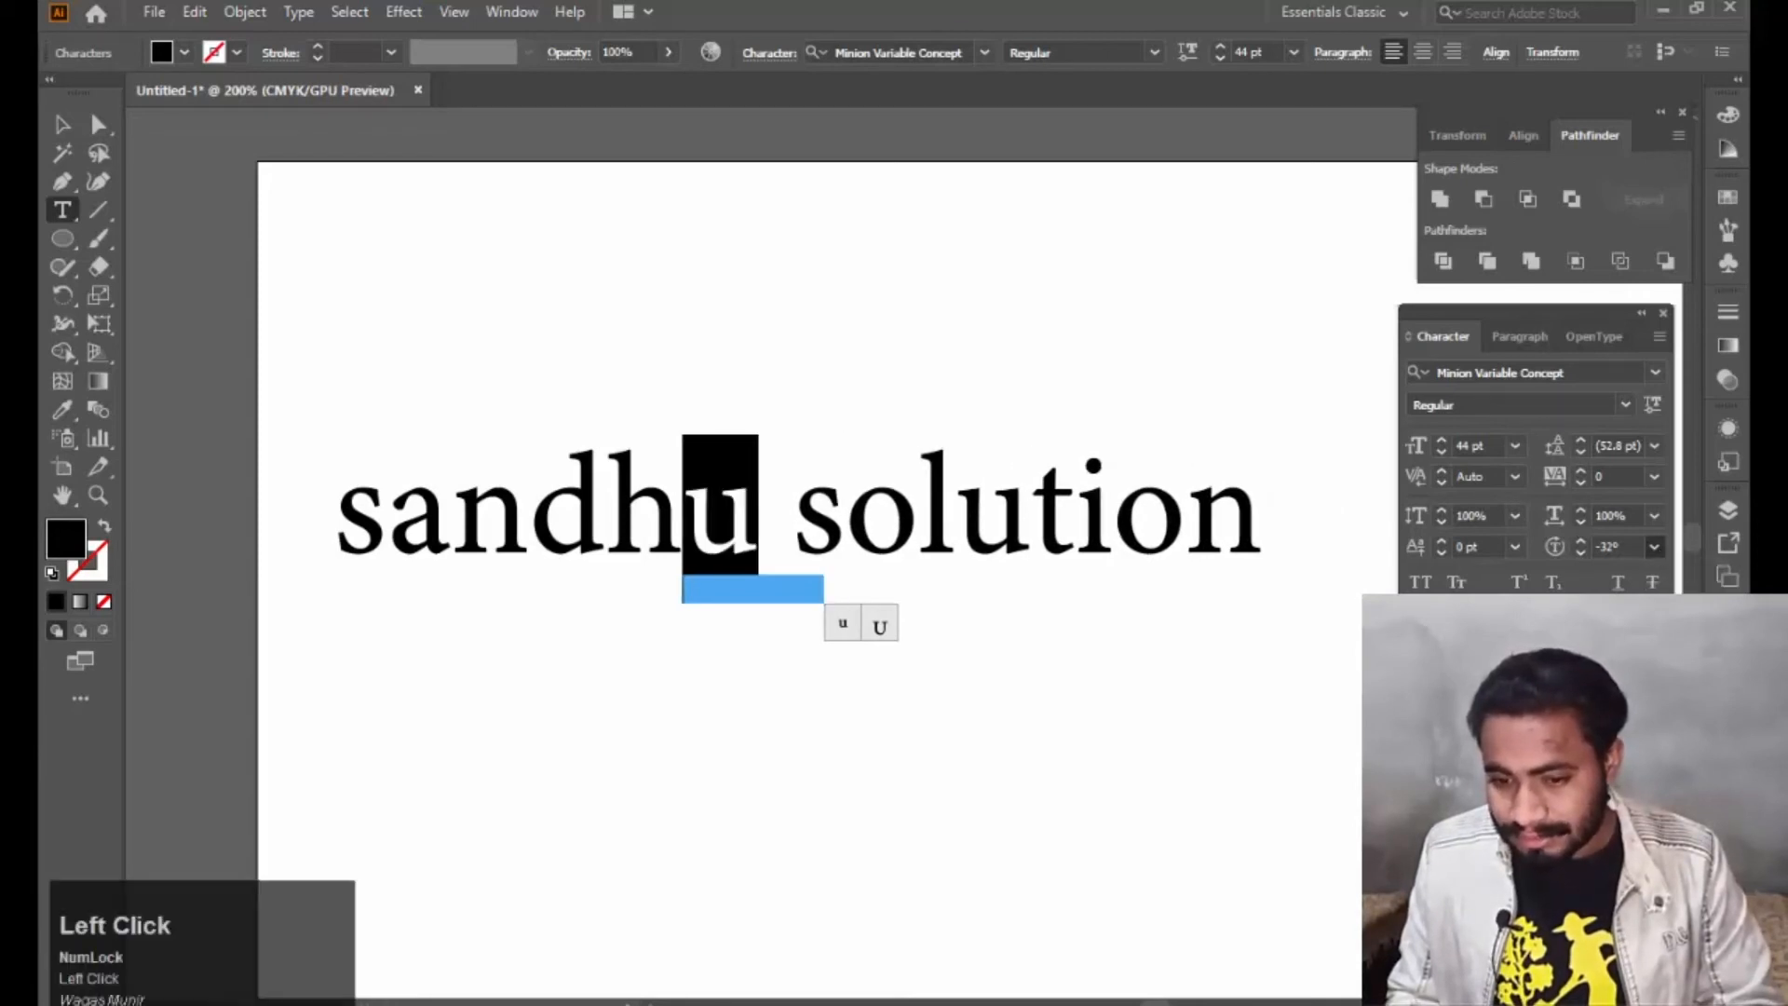
# Select the whole heading and rotate all its characters to 12°, and the opposite way to -16°.
pyautogui.click(63, 124)
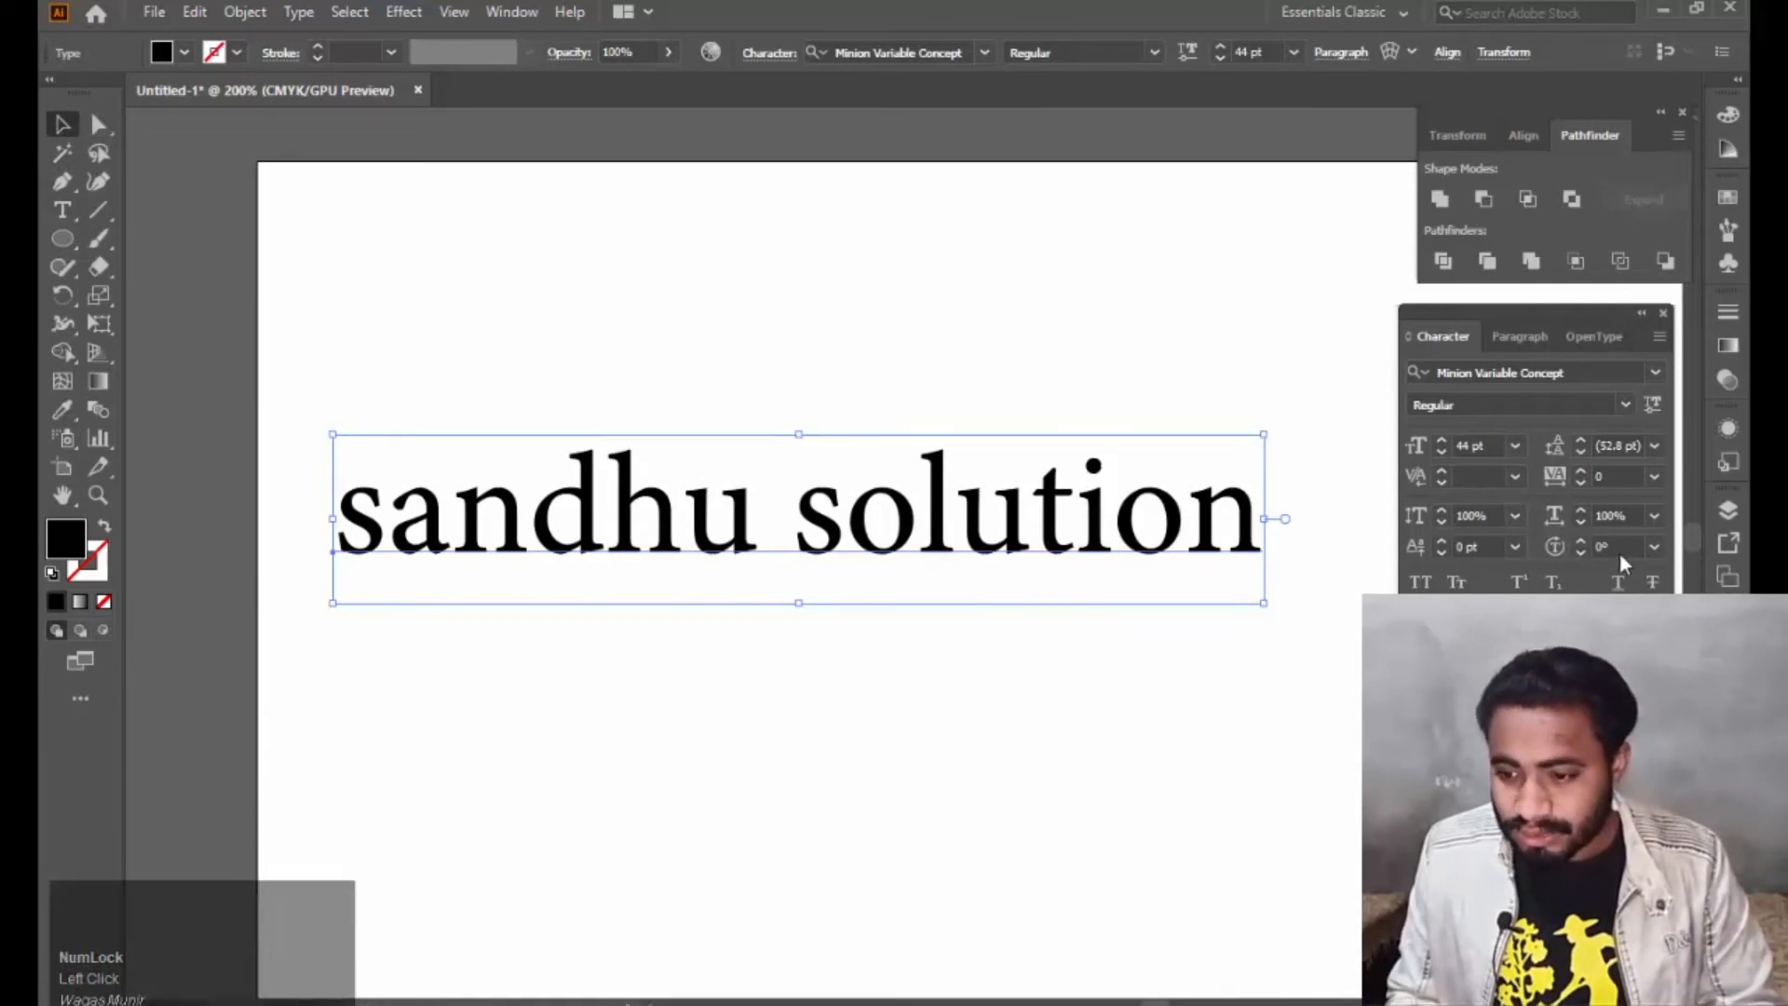
pyautogui.scroll(12, 1621, 549)
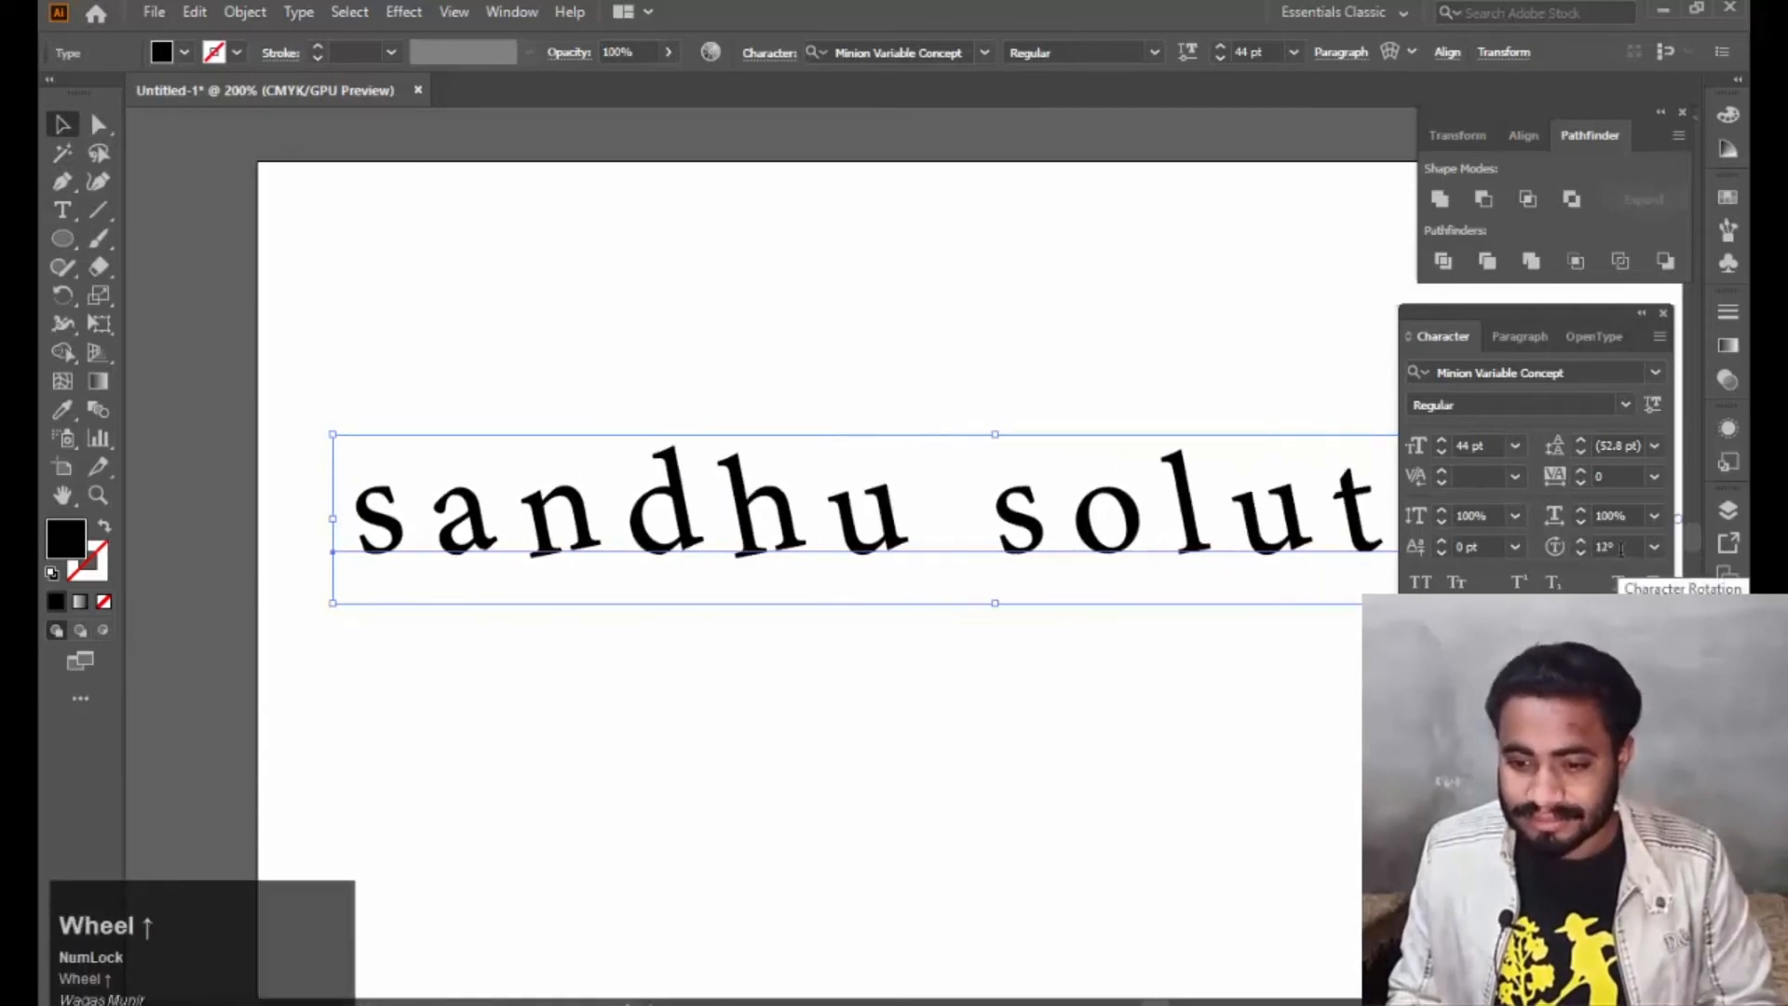
pyautogui.scroll(-20, 1621, 549)
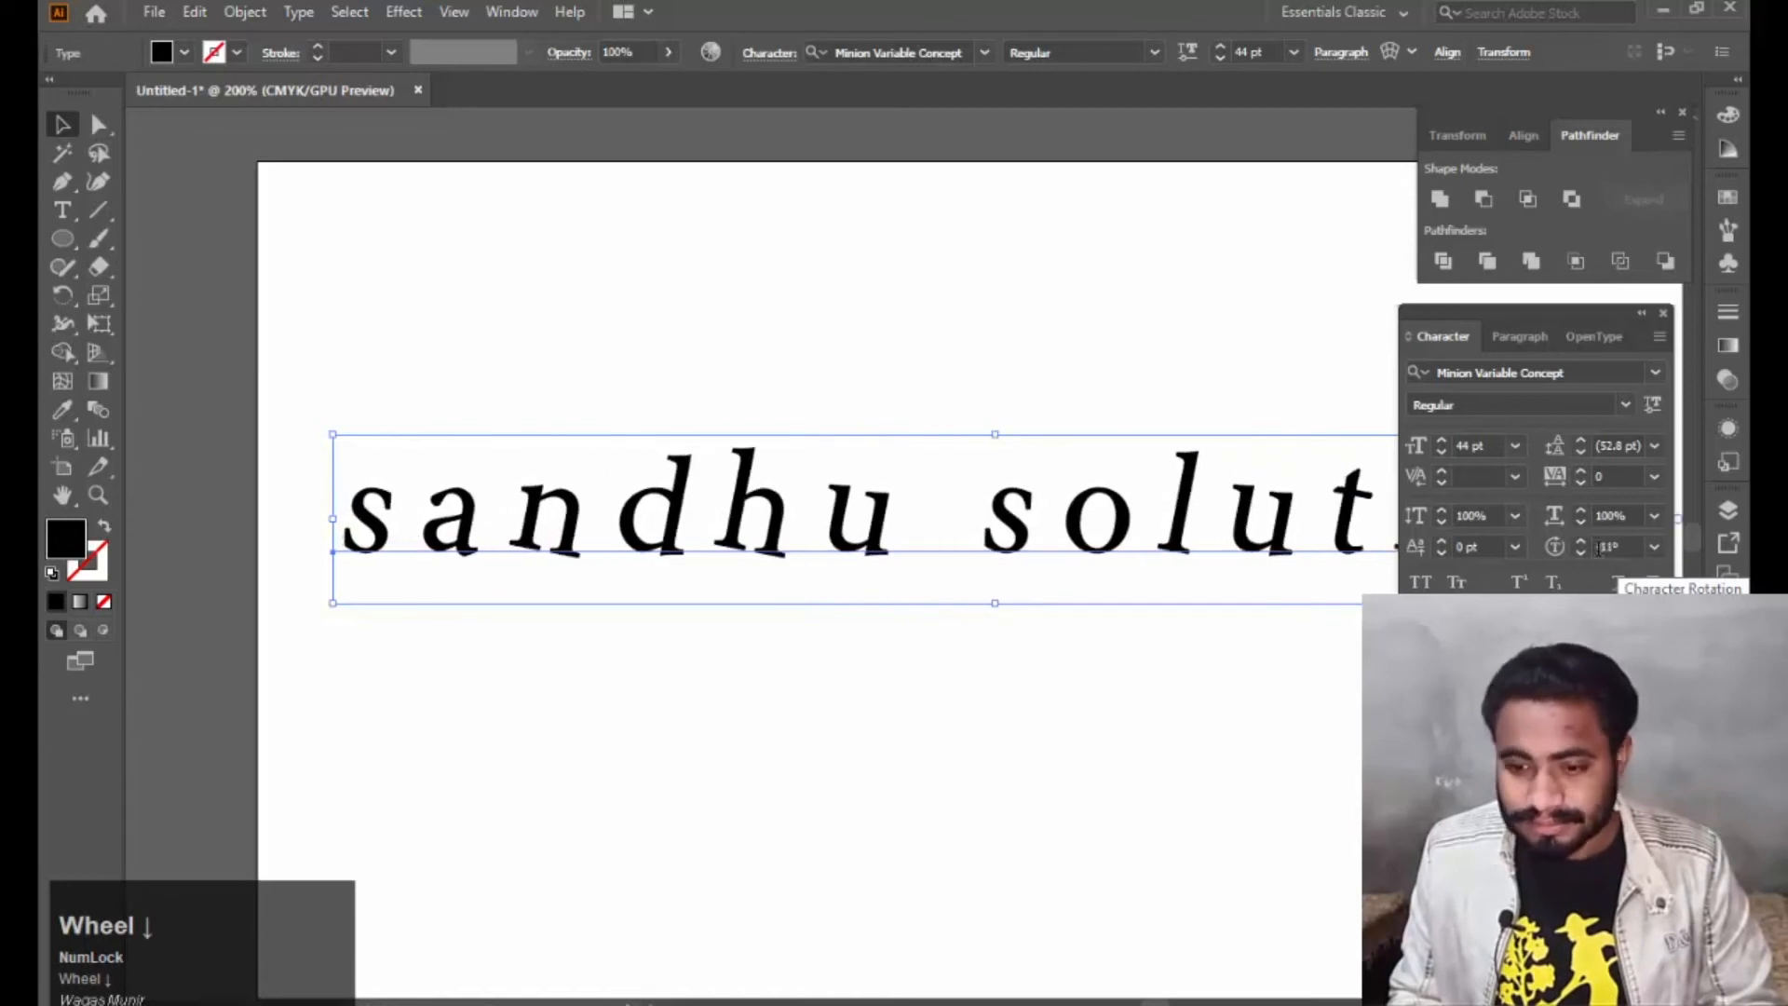
pyautogui.scroll(-5, 1598, 549)
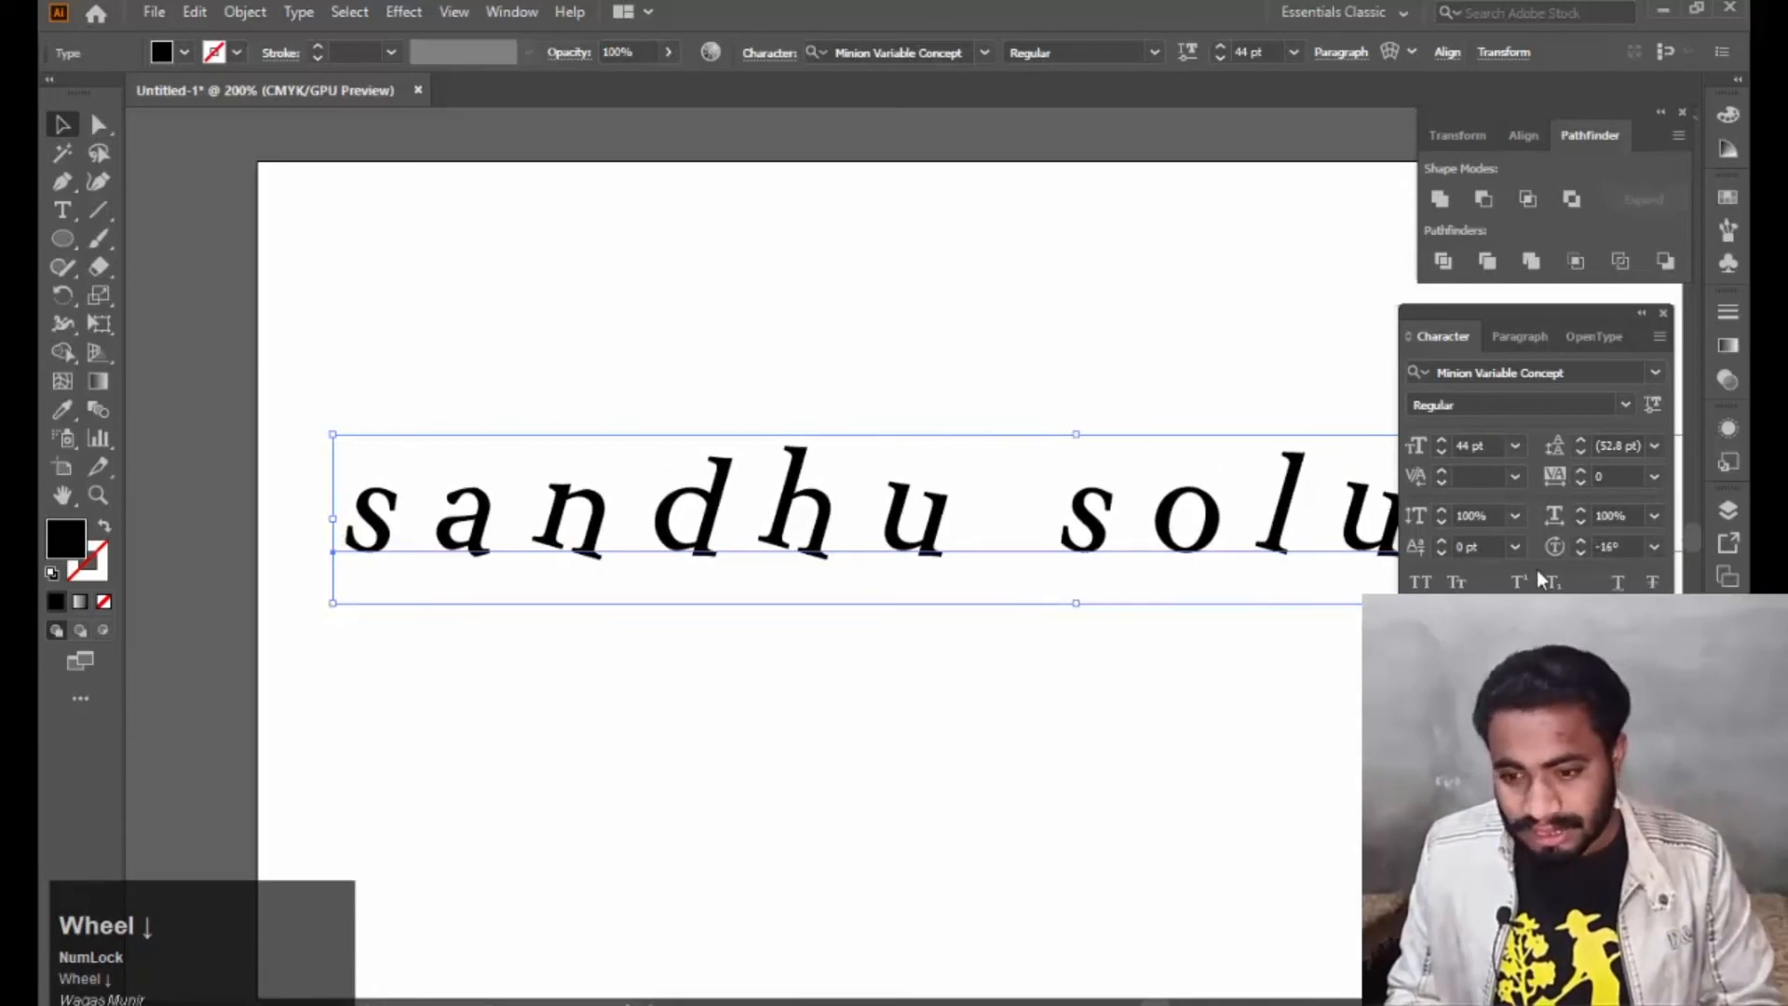
# Reduce the heading's character rotation to -5°, and reset it to 0°.
pyautogui.scroll(2, 1631, 546)
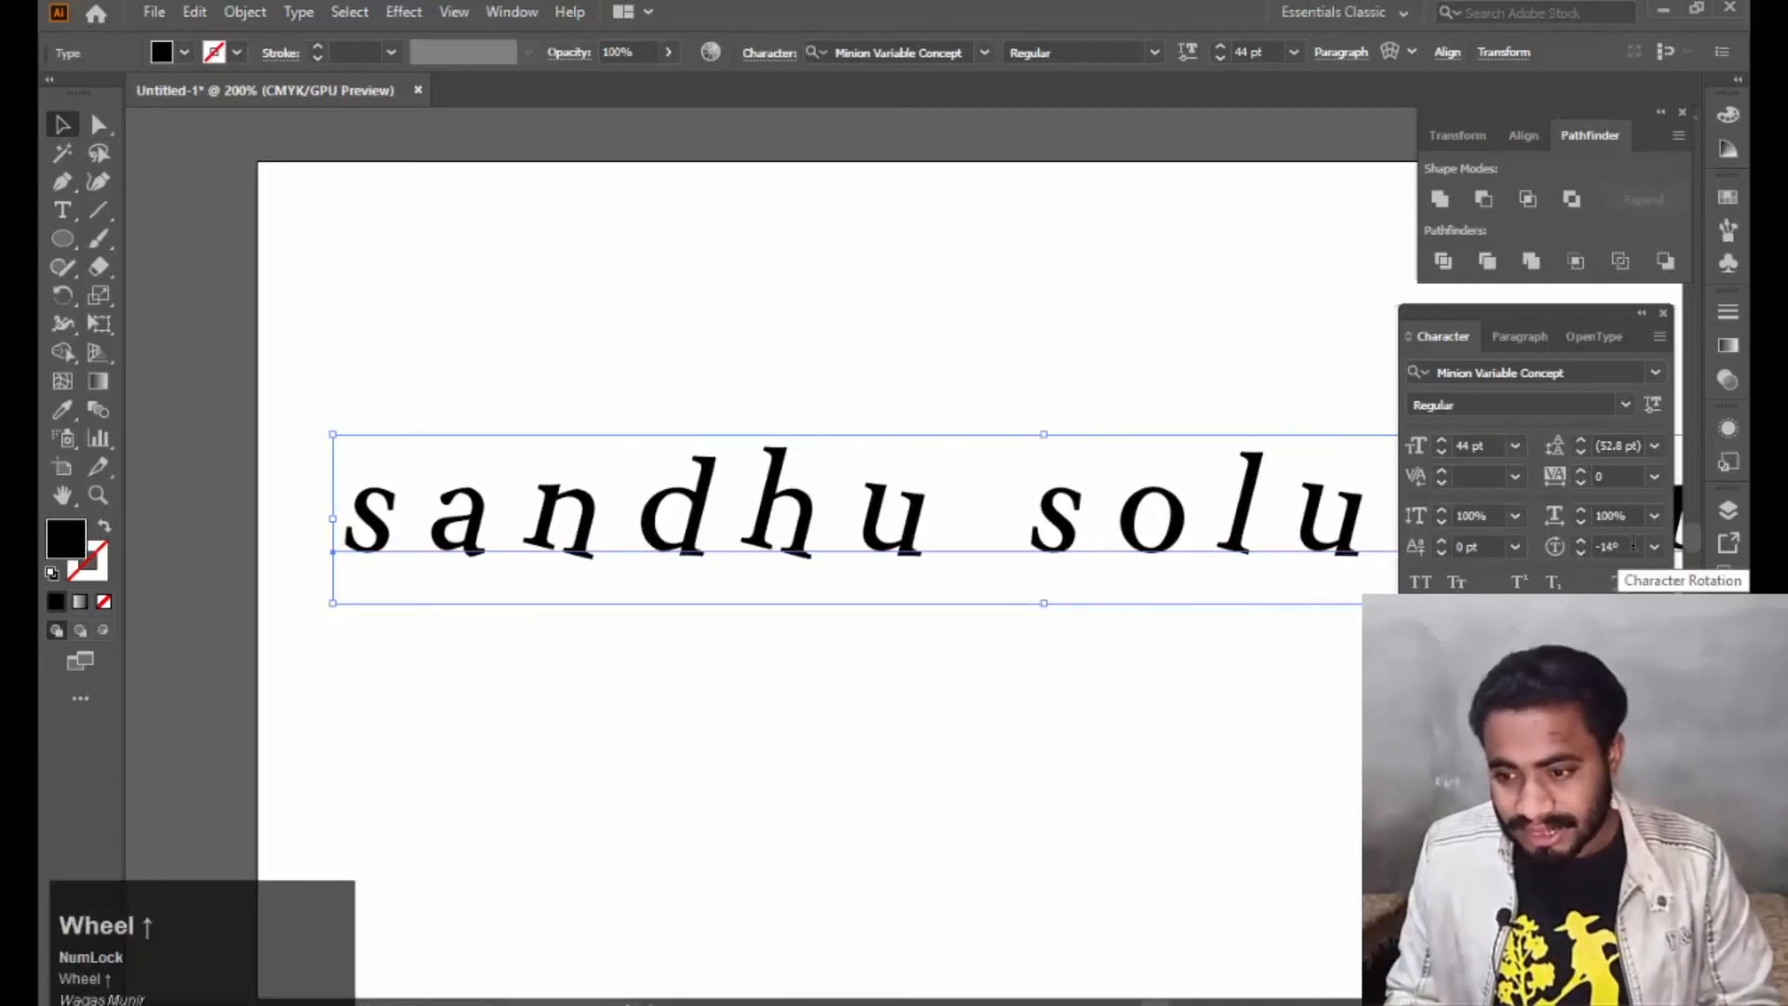
pyautogui.scroll(9, 1632, 545)
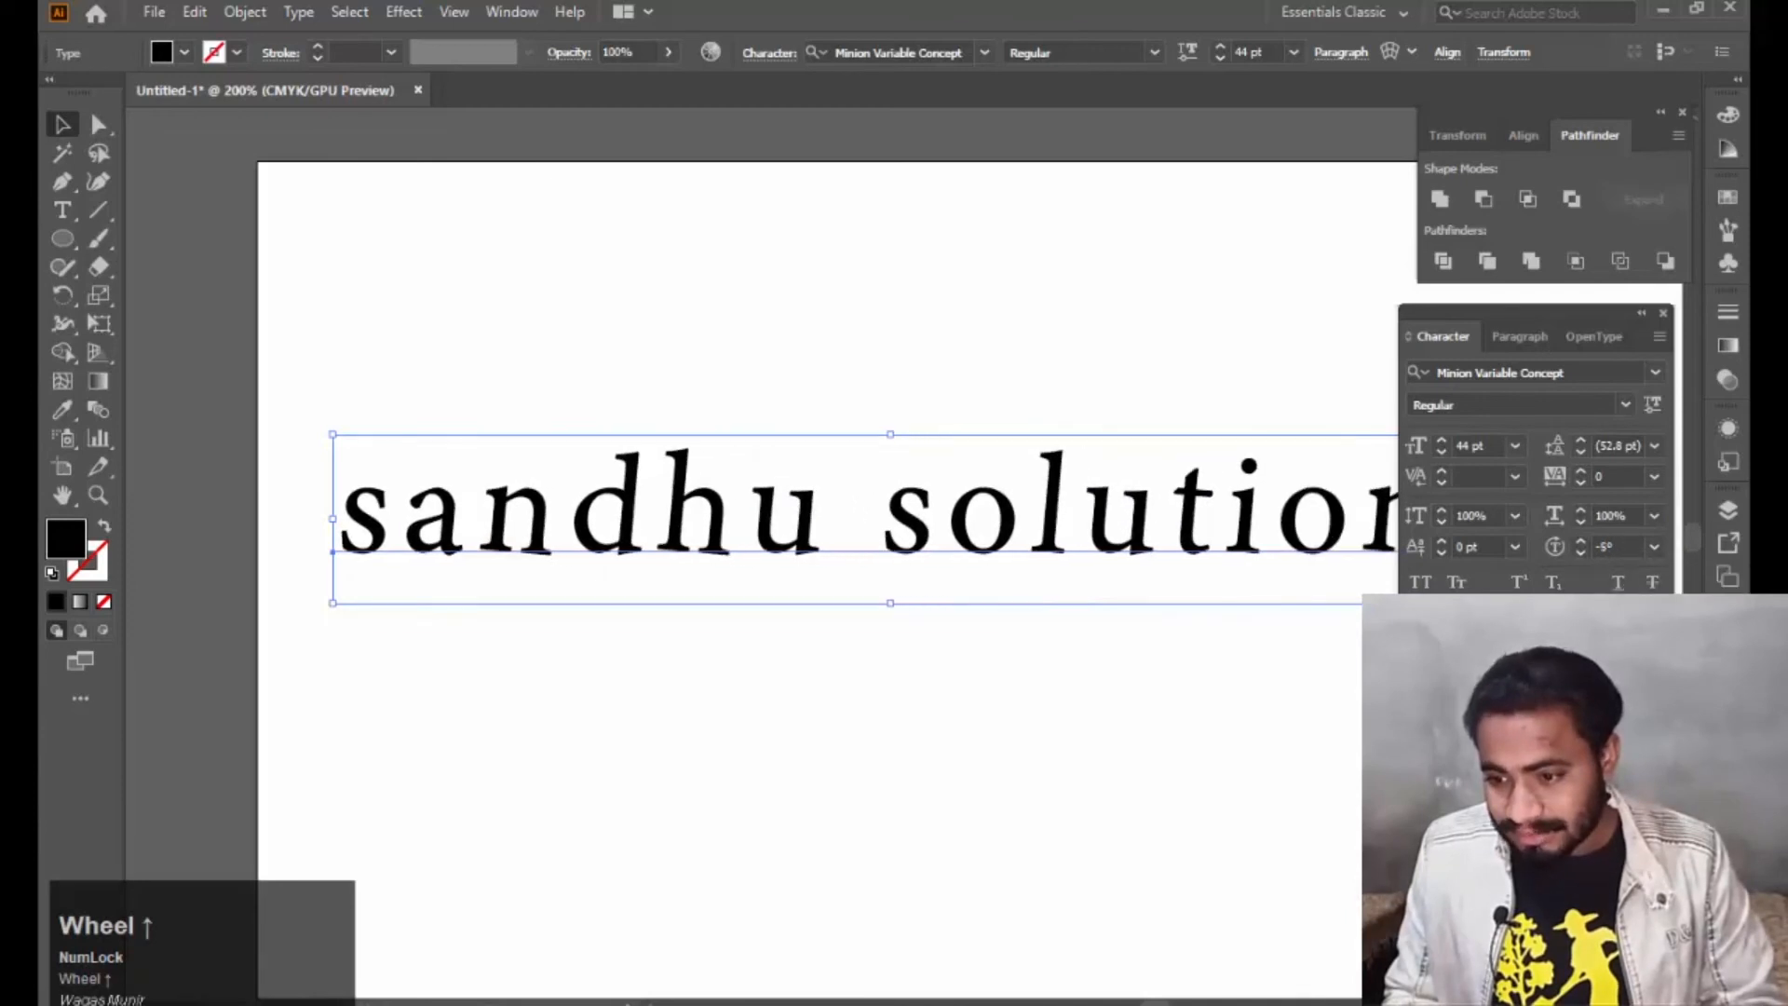
pyautogui.click(1658, 547)
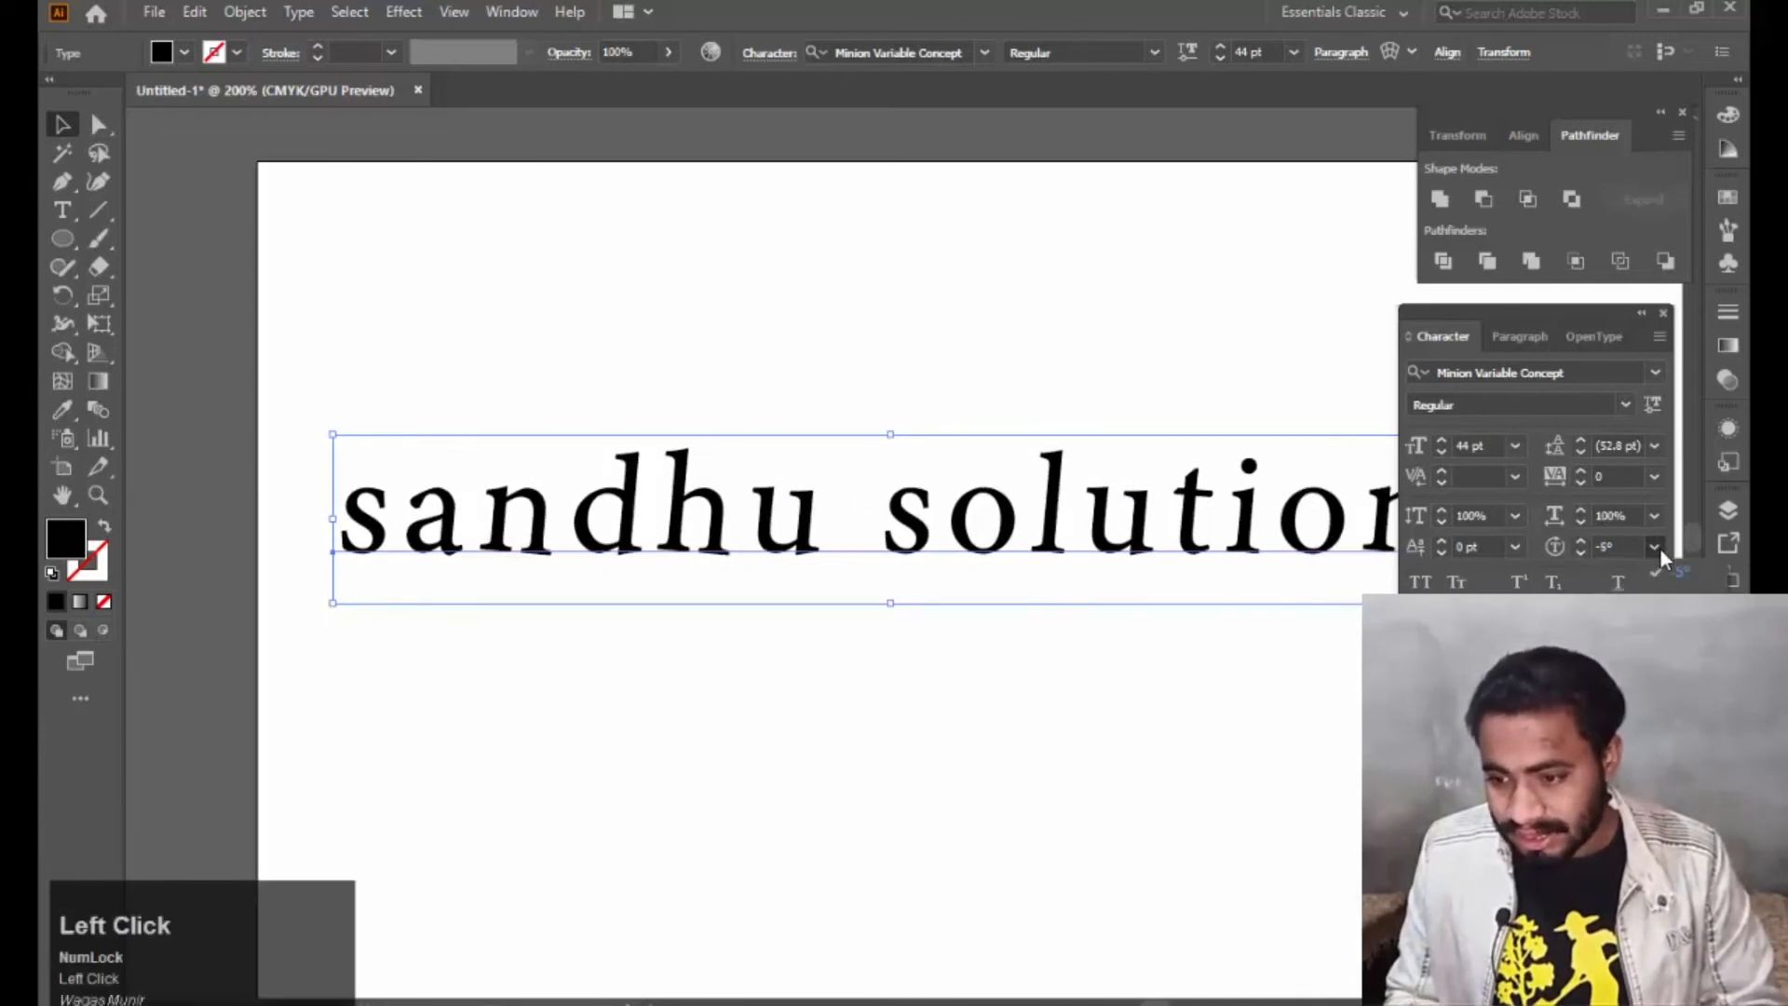
pyautogui.click(1679, 703)
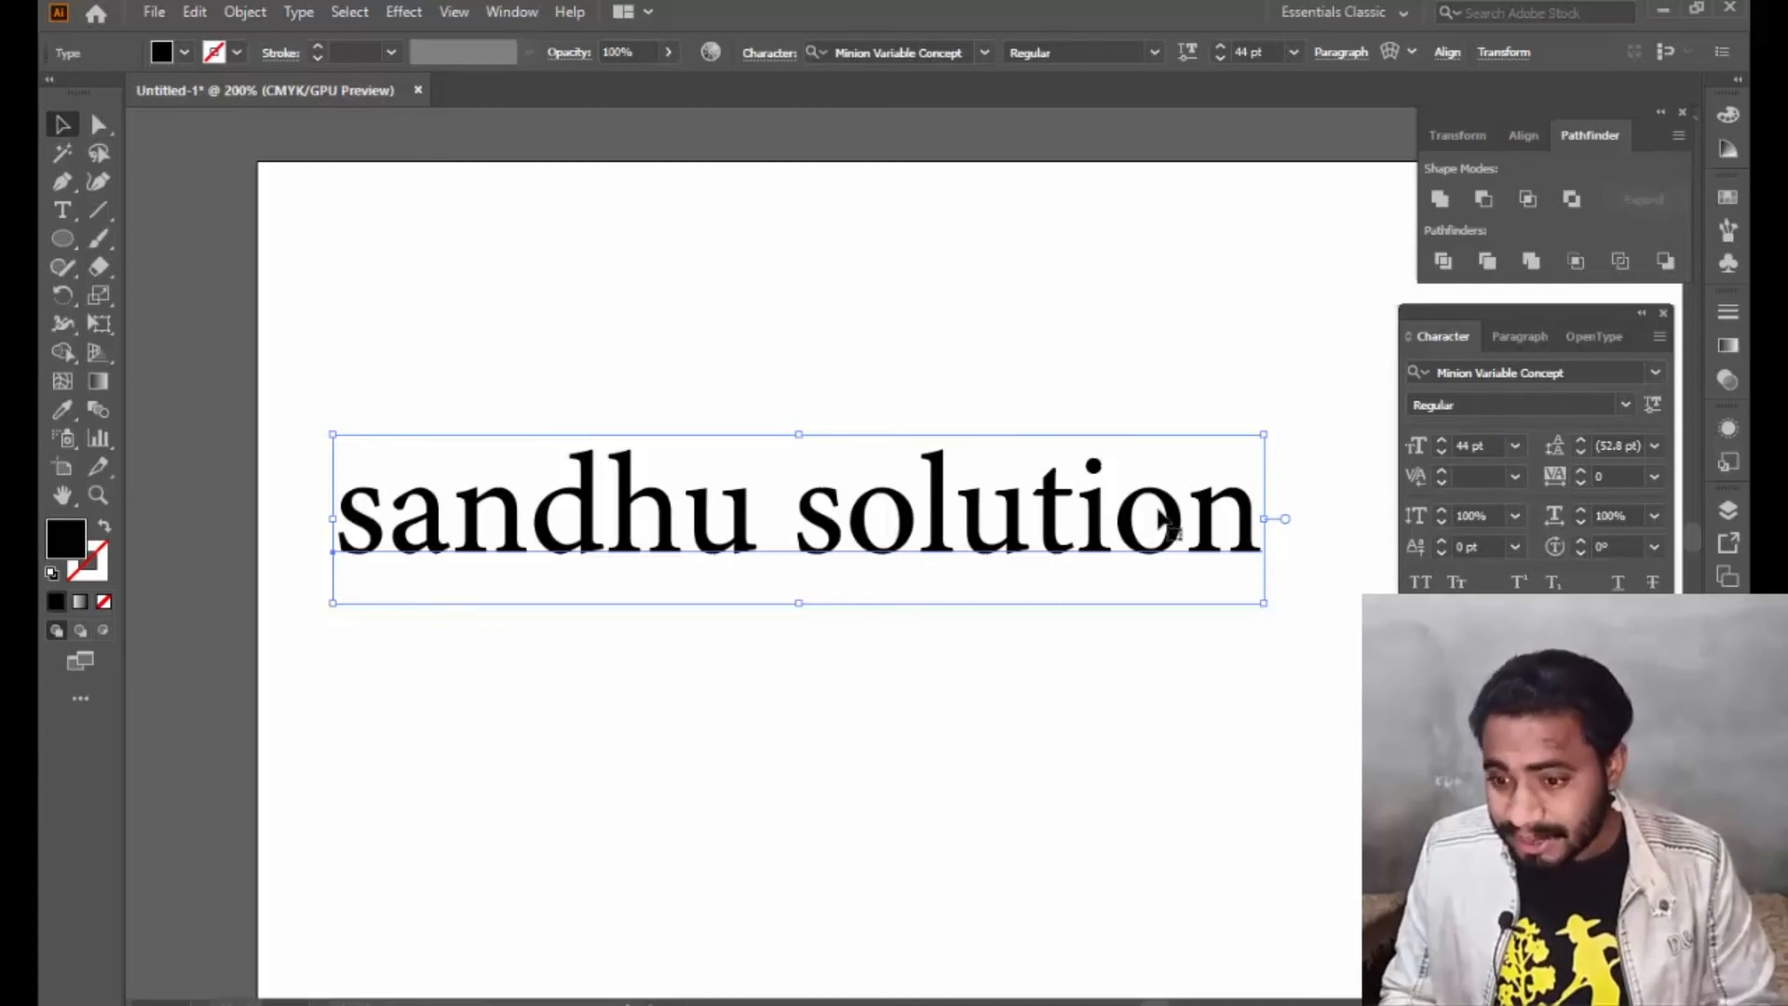
# Try All Caps and Small Caps on the heading, moving it to fit the artboard after each change.
pyautogui.click(1416, 585)
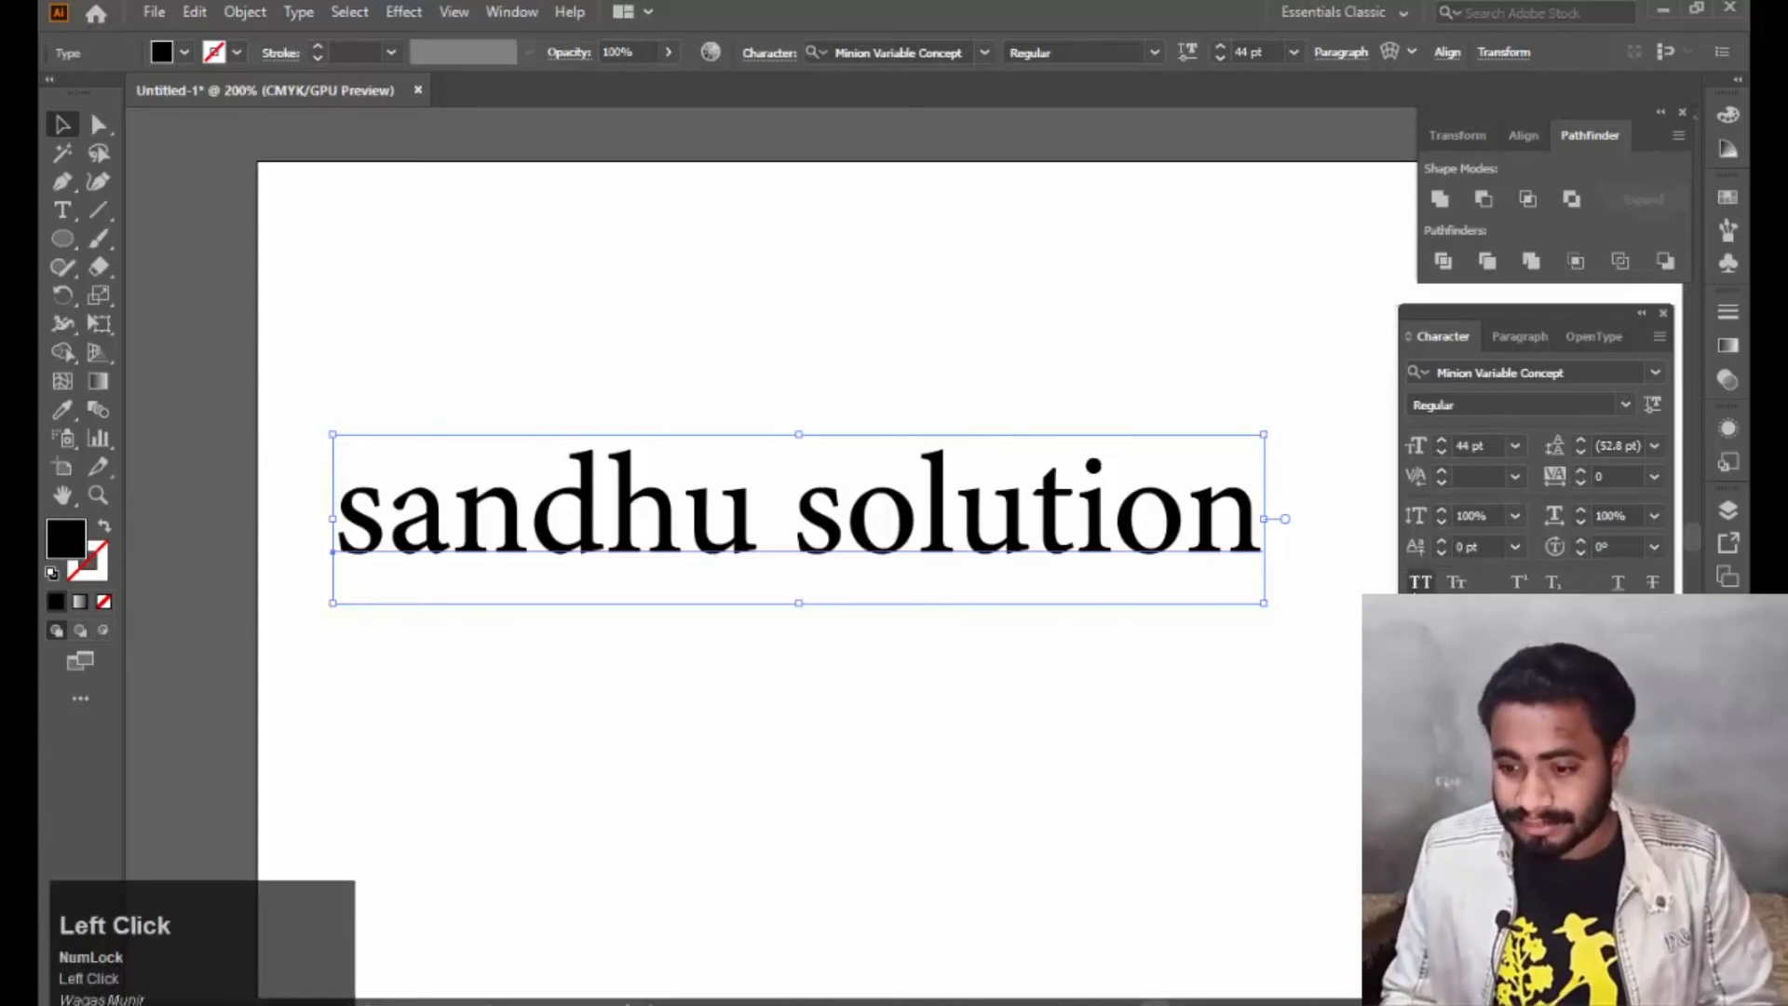
pyautogui.click(1416, 583)
pyautogui.moveTo(929, 503); pyautogui.dragTo(788, 385)
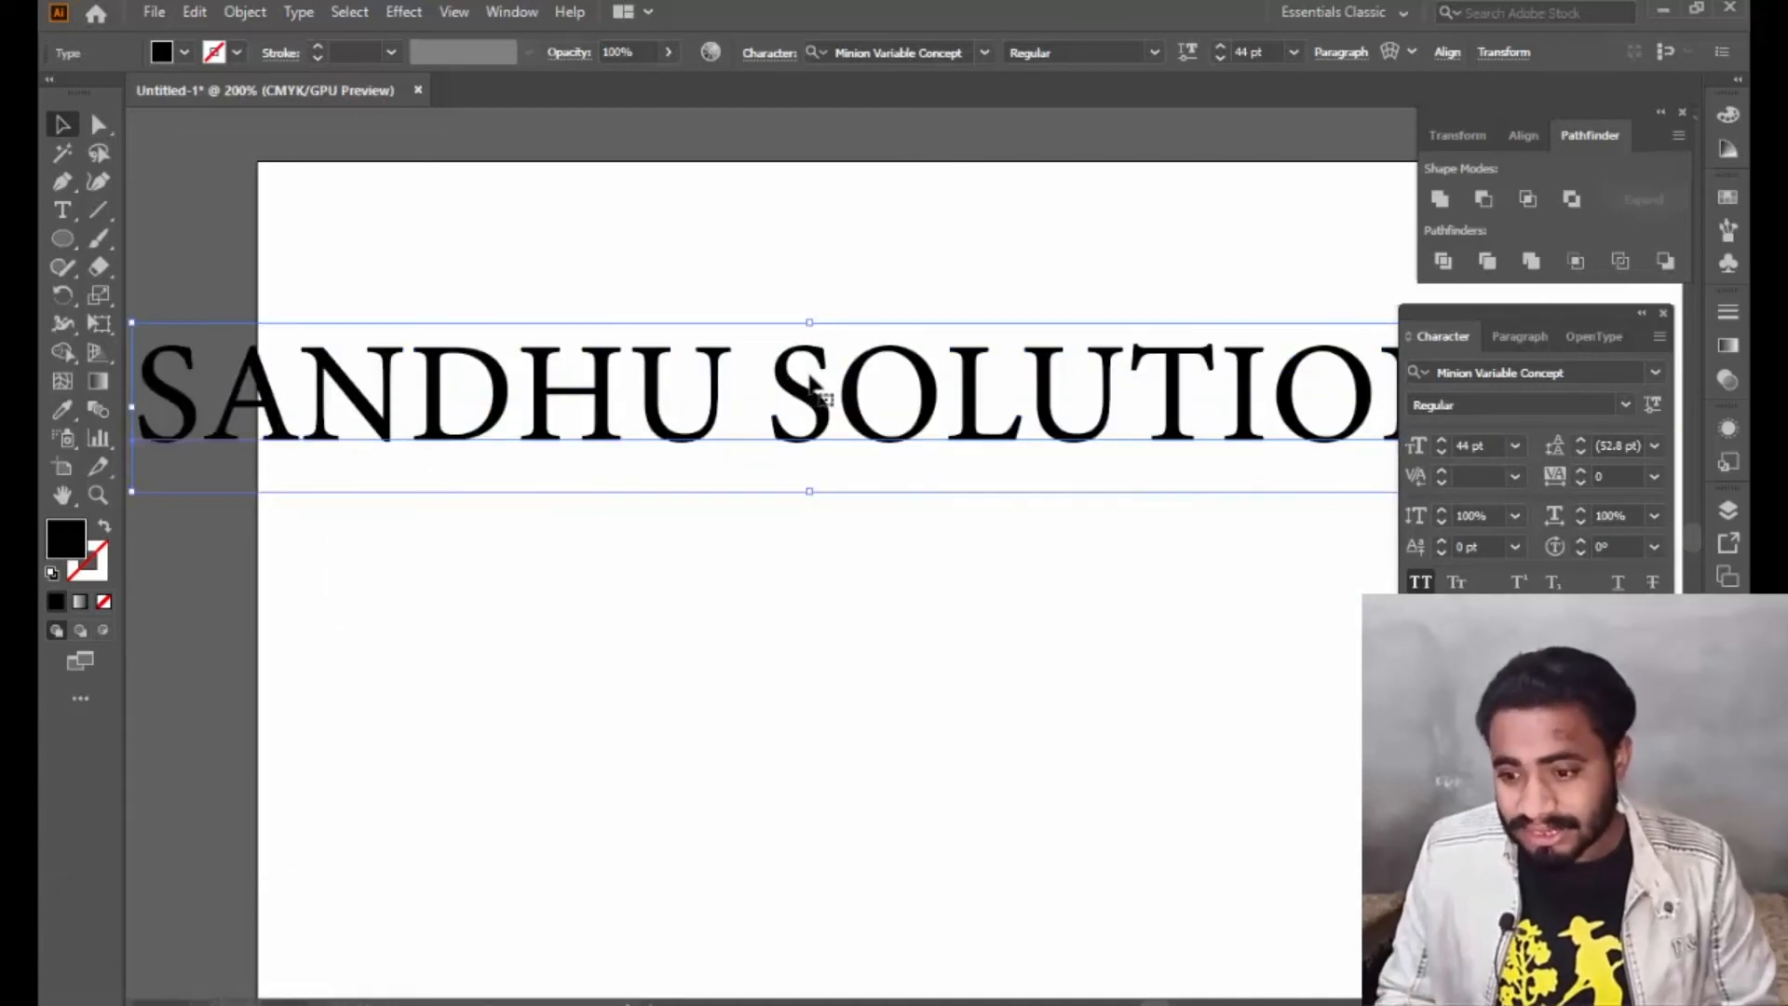
pyautogui.moveTo(850, 382); pyautogui.dragTo(964, 523)
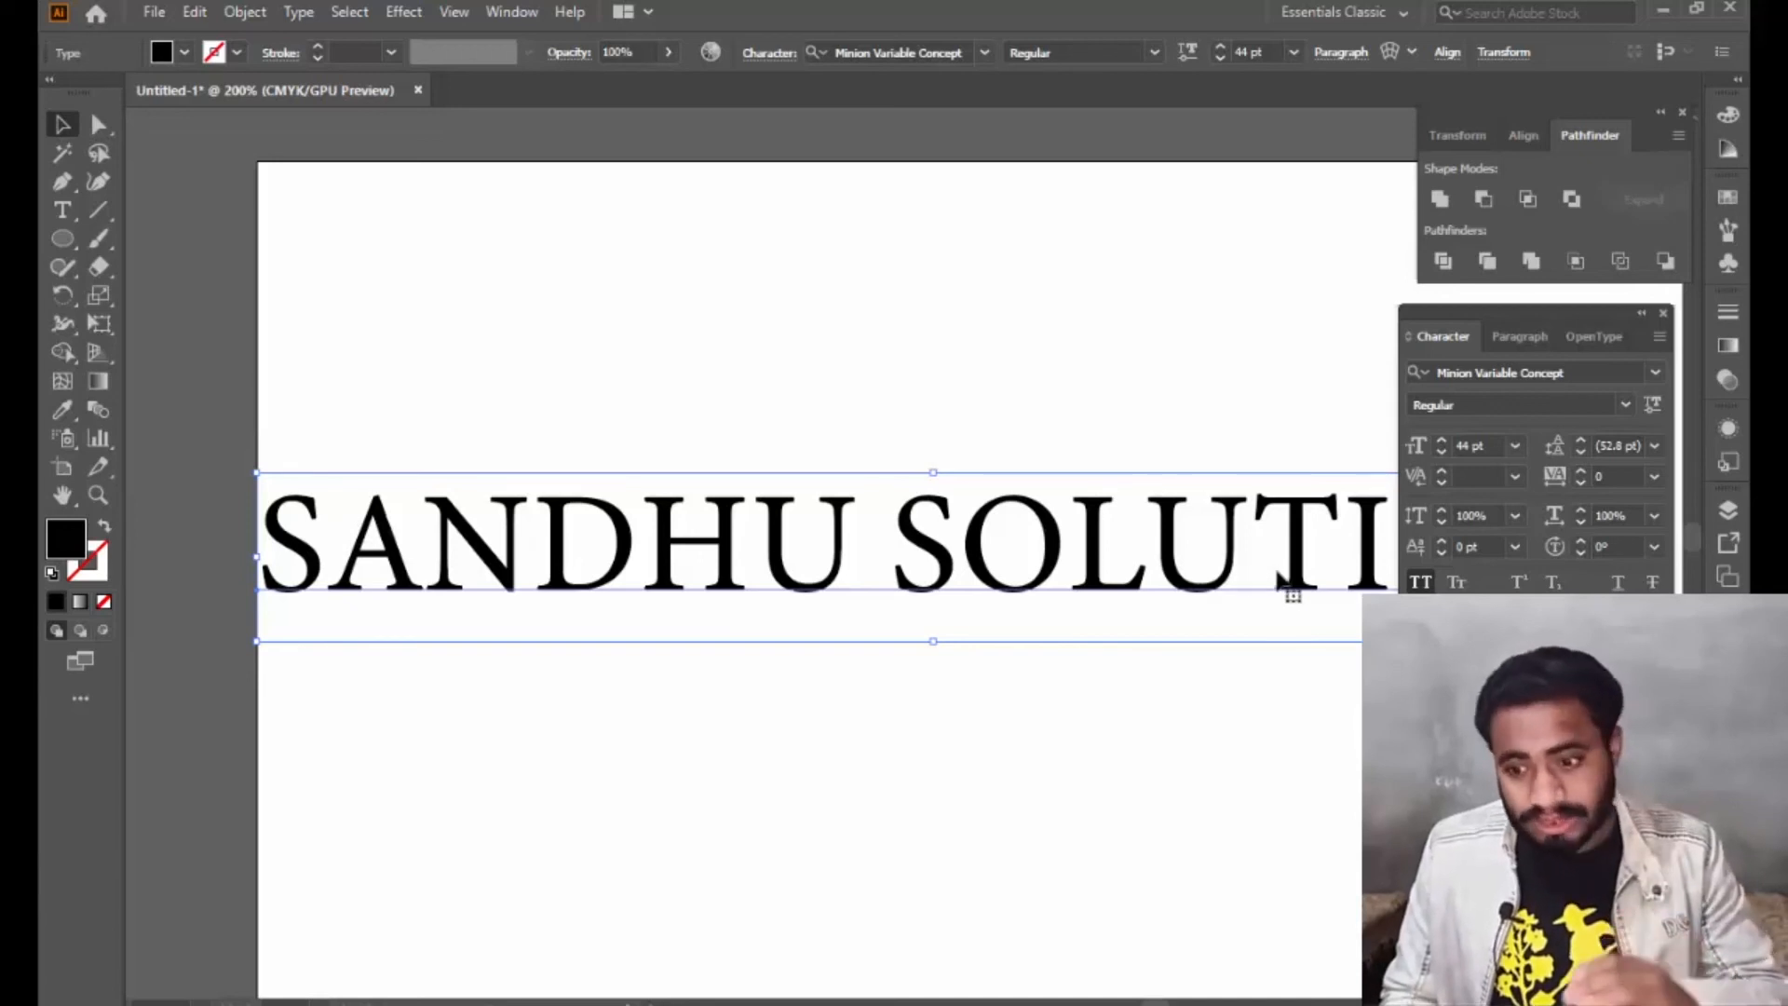
pyautogui.click(1456, 583)
pyautogui.moveTo(1024, 554); pyautogui.dragTo(1048, 491)
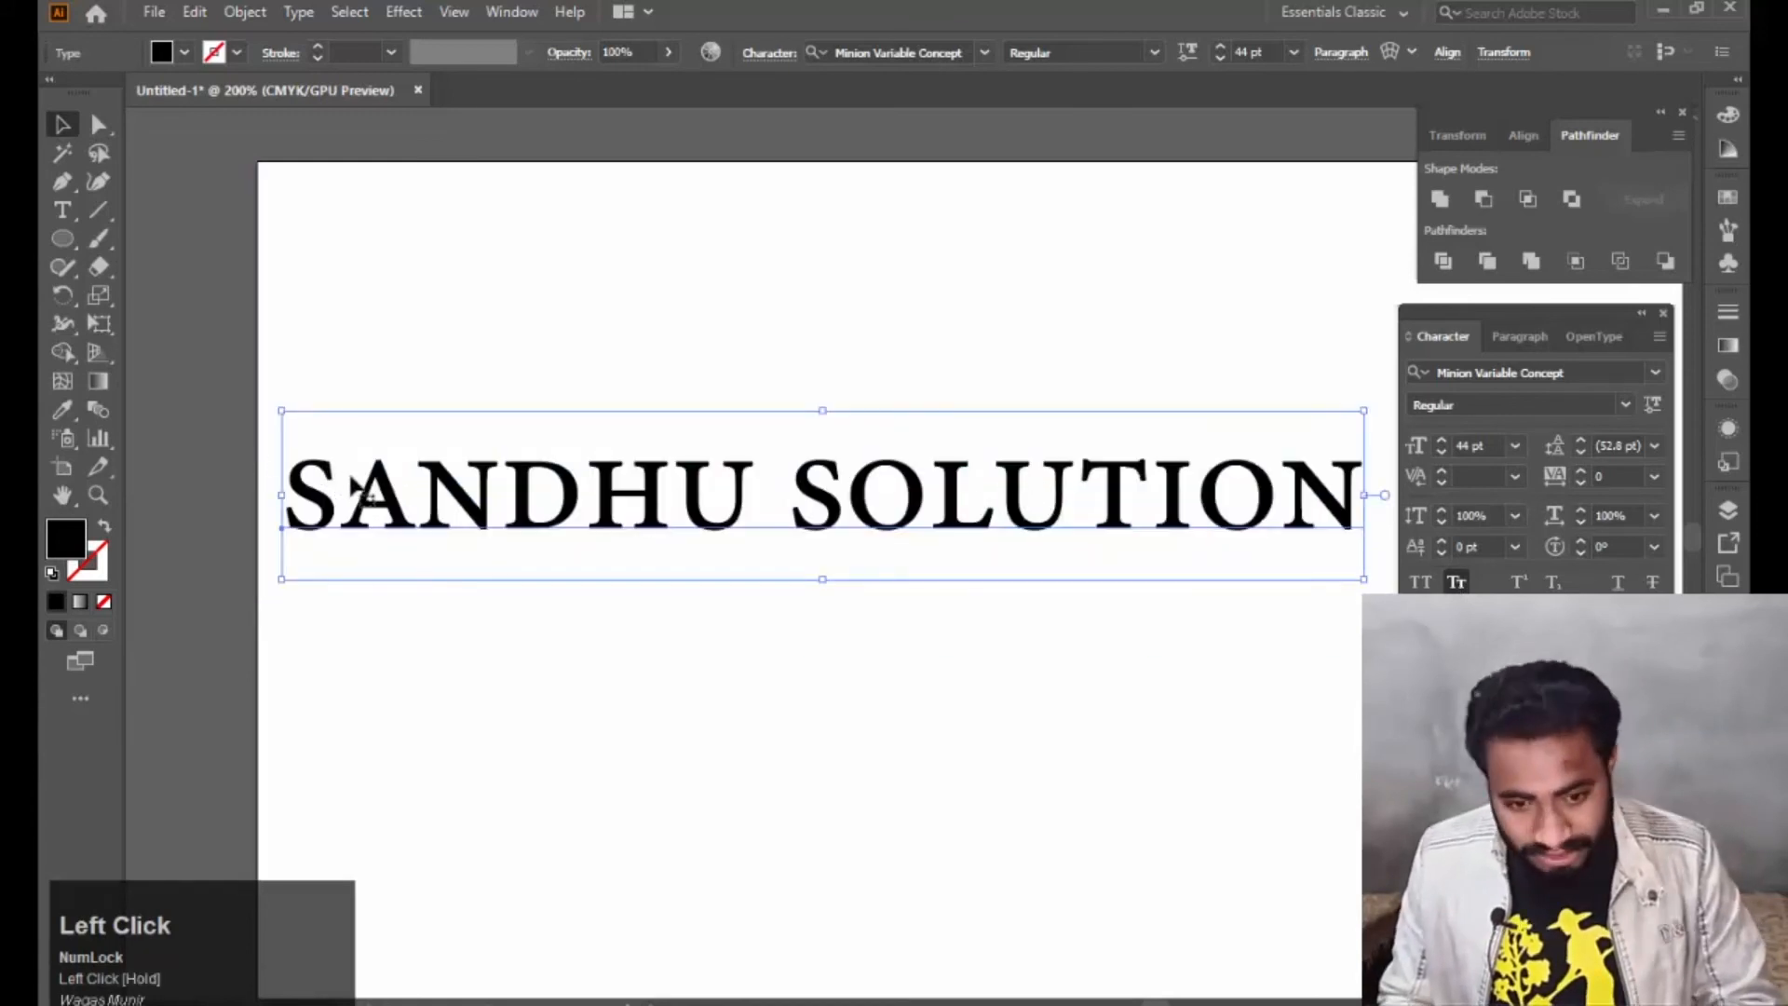
# Undo the heading's Small Caps, All Caps and moves.
pyautogui.hotkey('ctrl', 'z')
pyautogui.hotkey('ctrl', 'z')
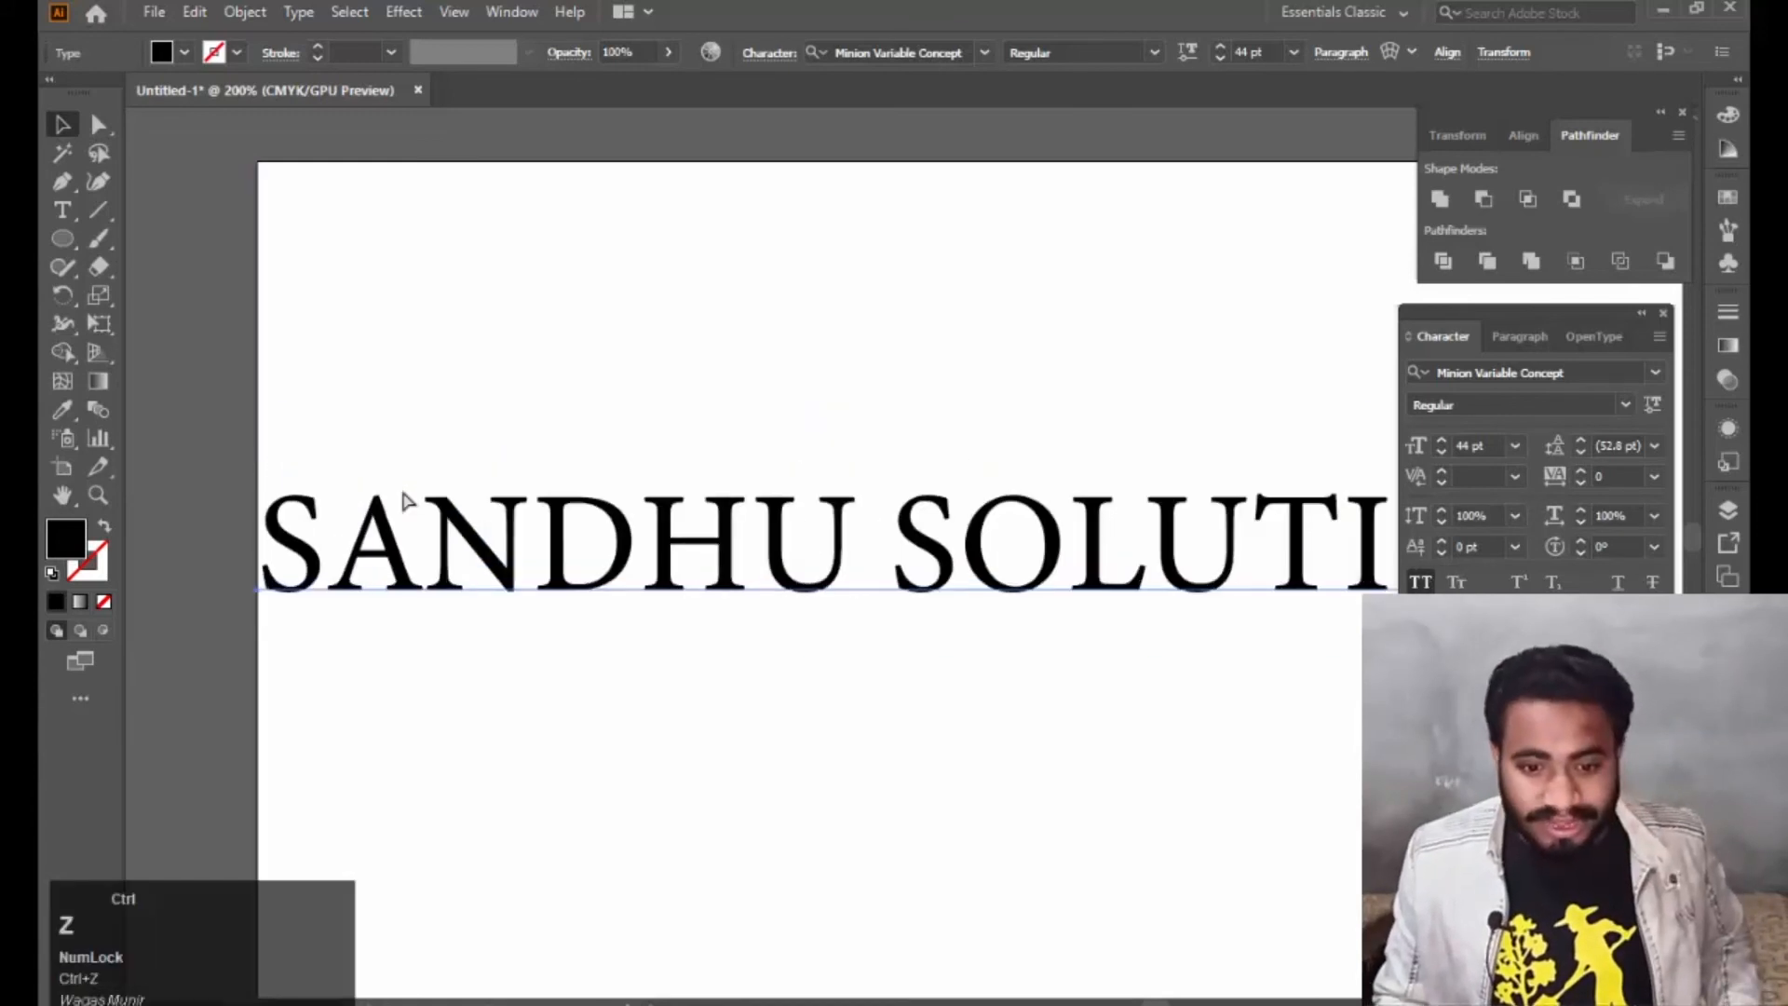
pyautogui.hotkey('ctrl', 'z')
pyautogui.hotkey('ctrl', 'z')
pyautogui.hotkey('ctrl', 'z')
pyautogui.hotkey('ctrl', 'z')
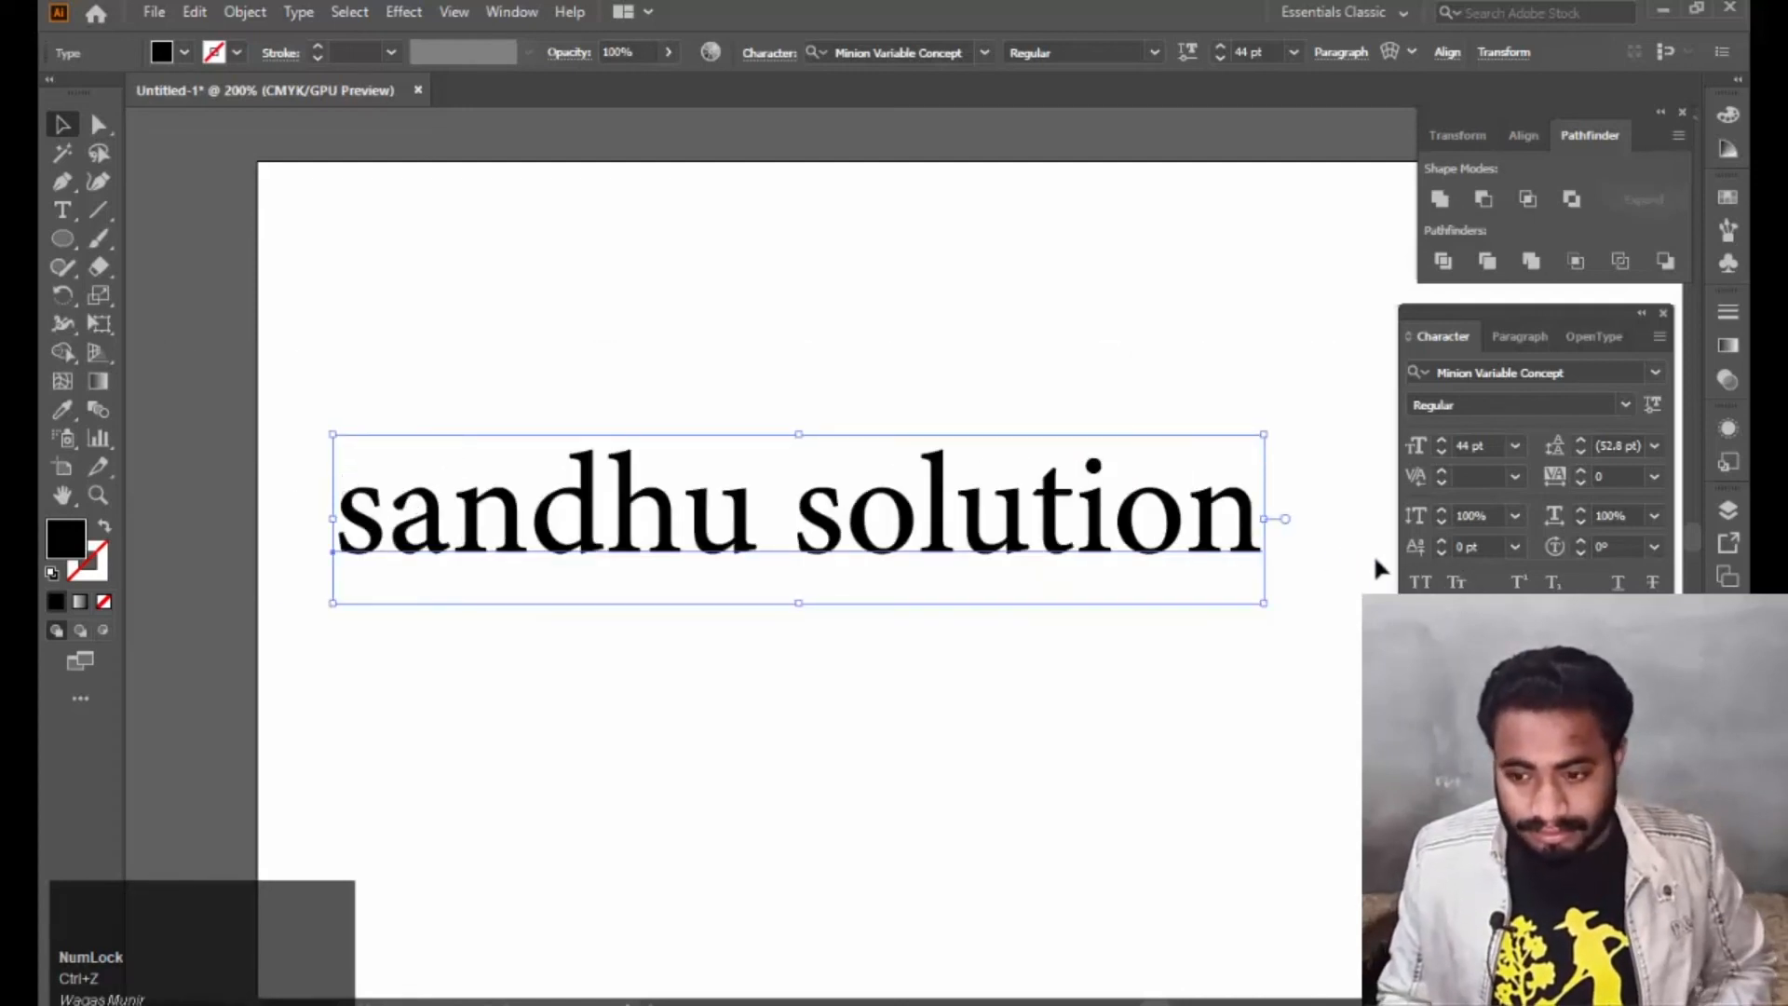
# Try Small Caps on the lowercase heading and undo it, keeping the character rotation at 0°.
pyautogui.click(1458, 583)
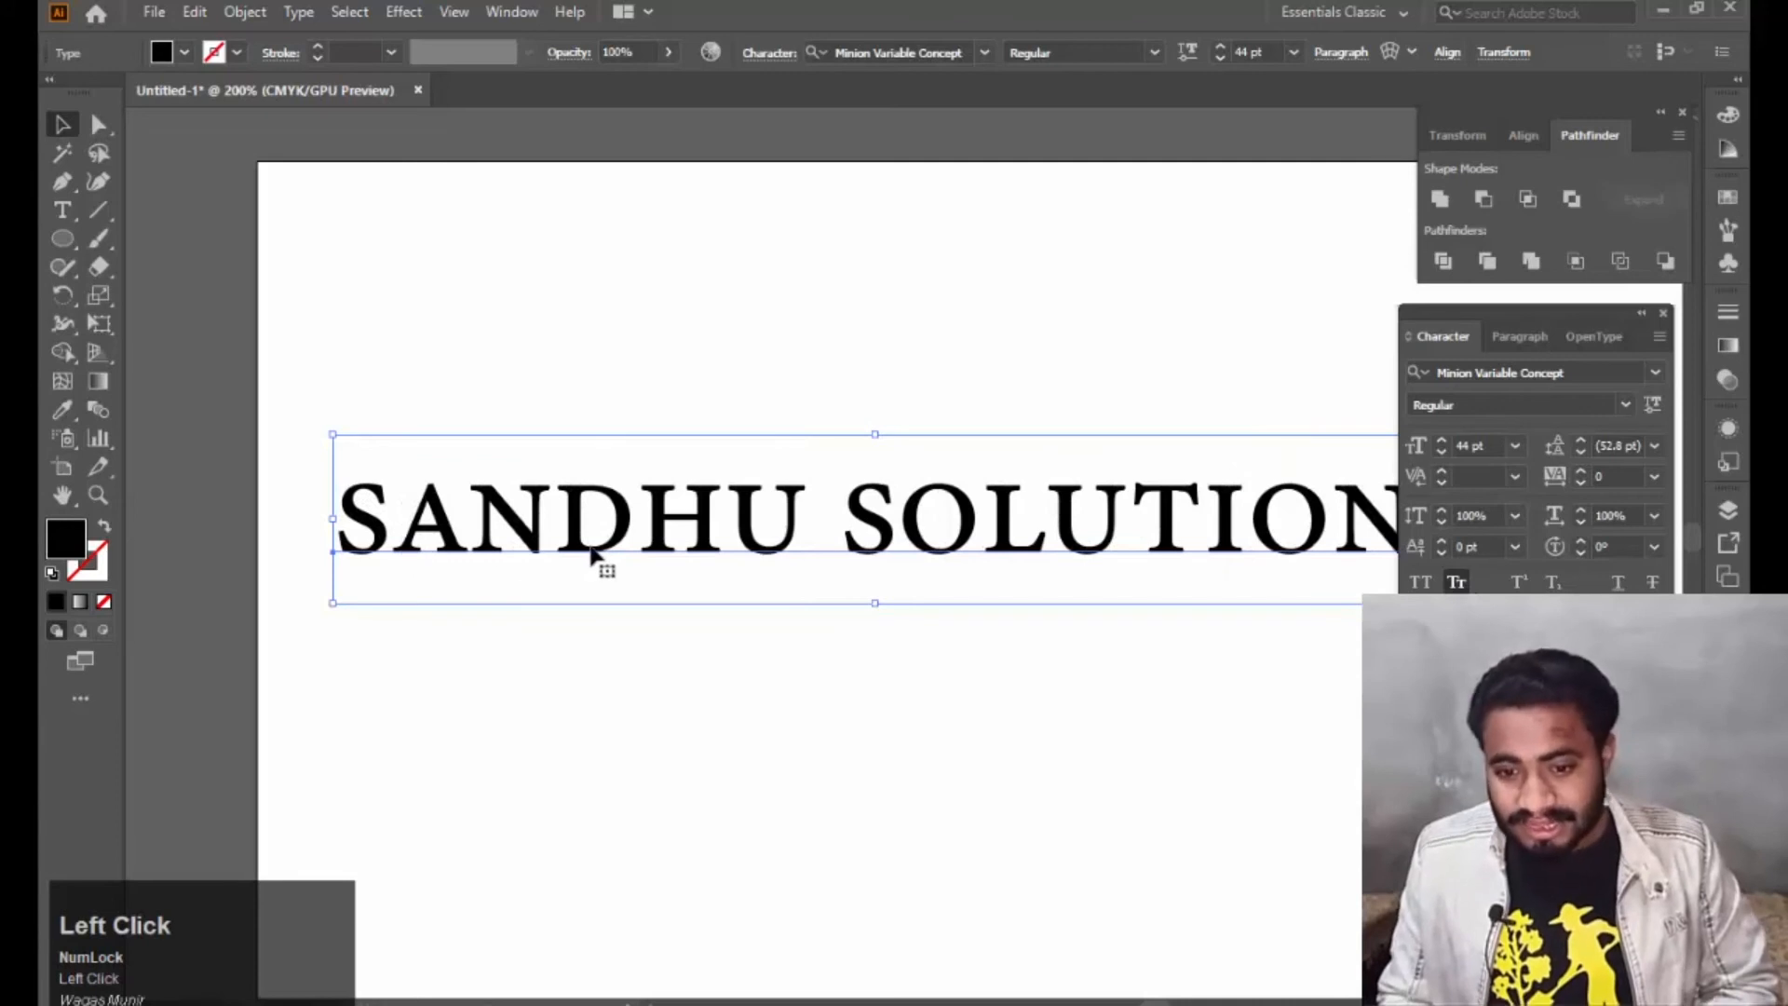
pyautogui.click(415, 499)
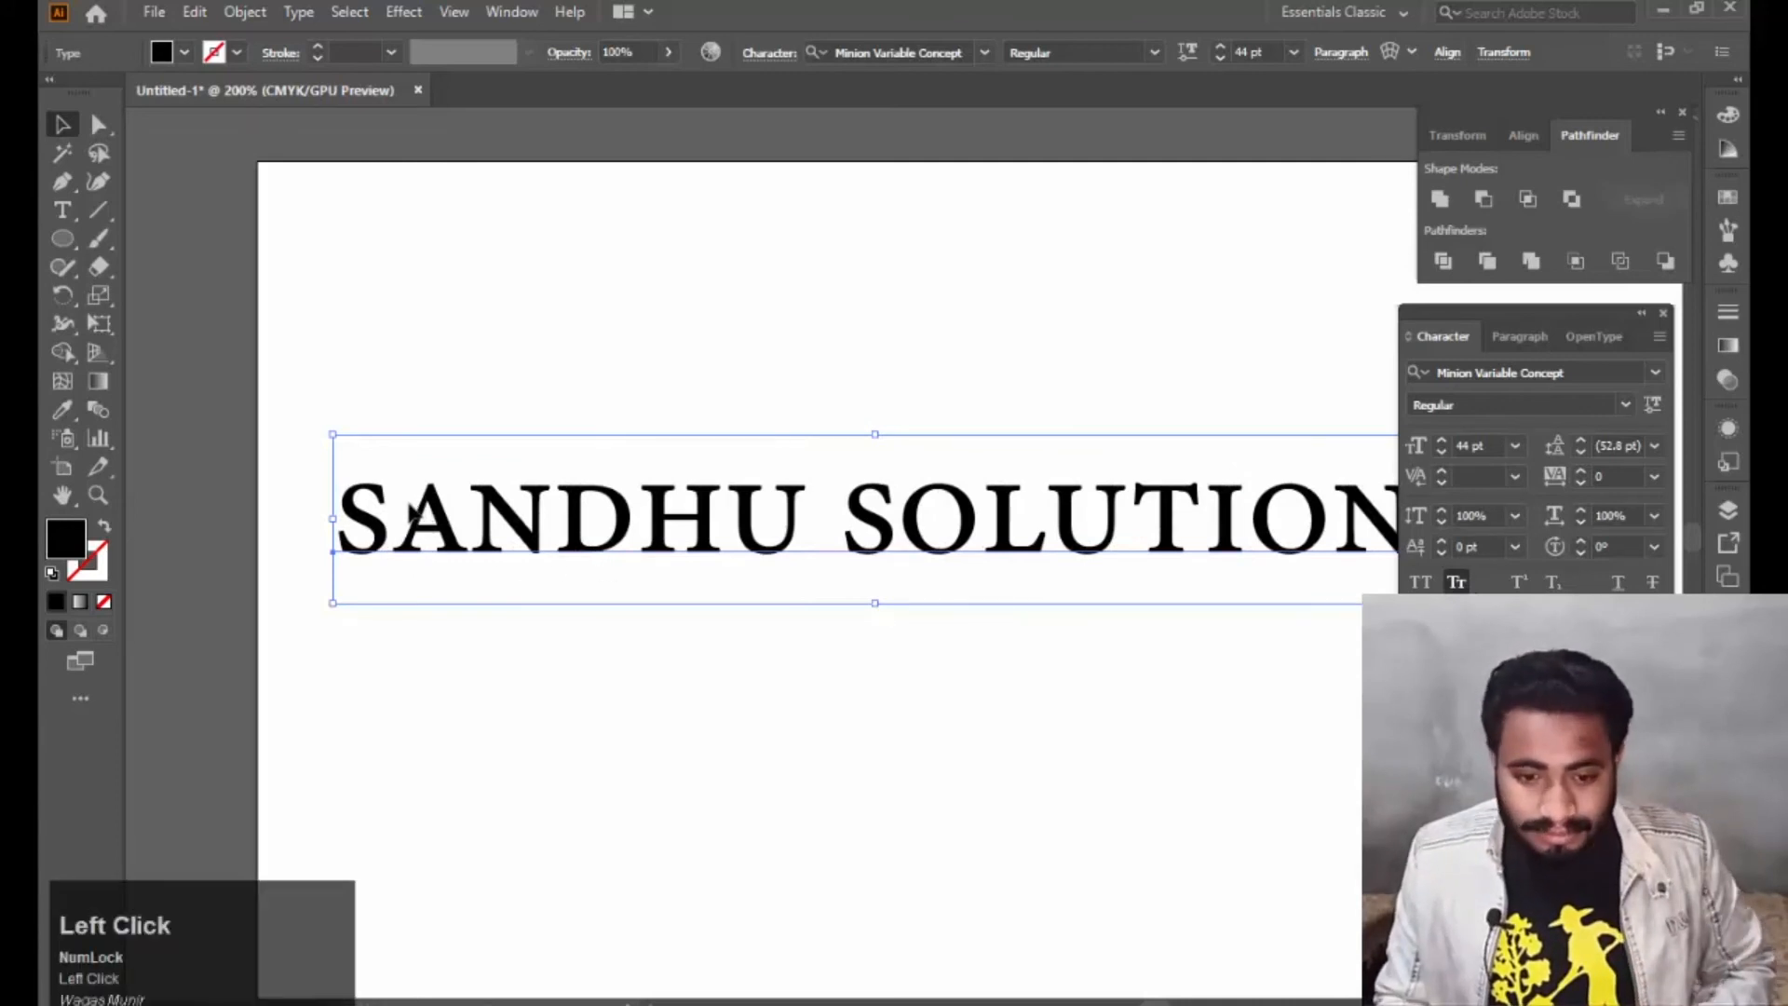
pyautogui.hotkey('ctrl', 'z')
pyautogui.hotkey('ctrl', 'z')
pyautogui.hotkey('ctrl', 'z')
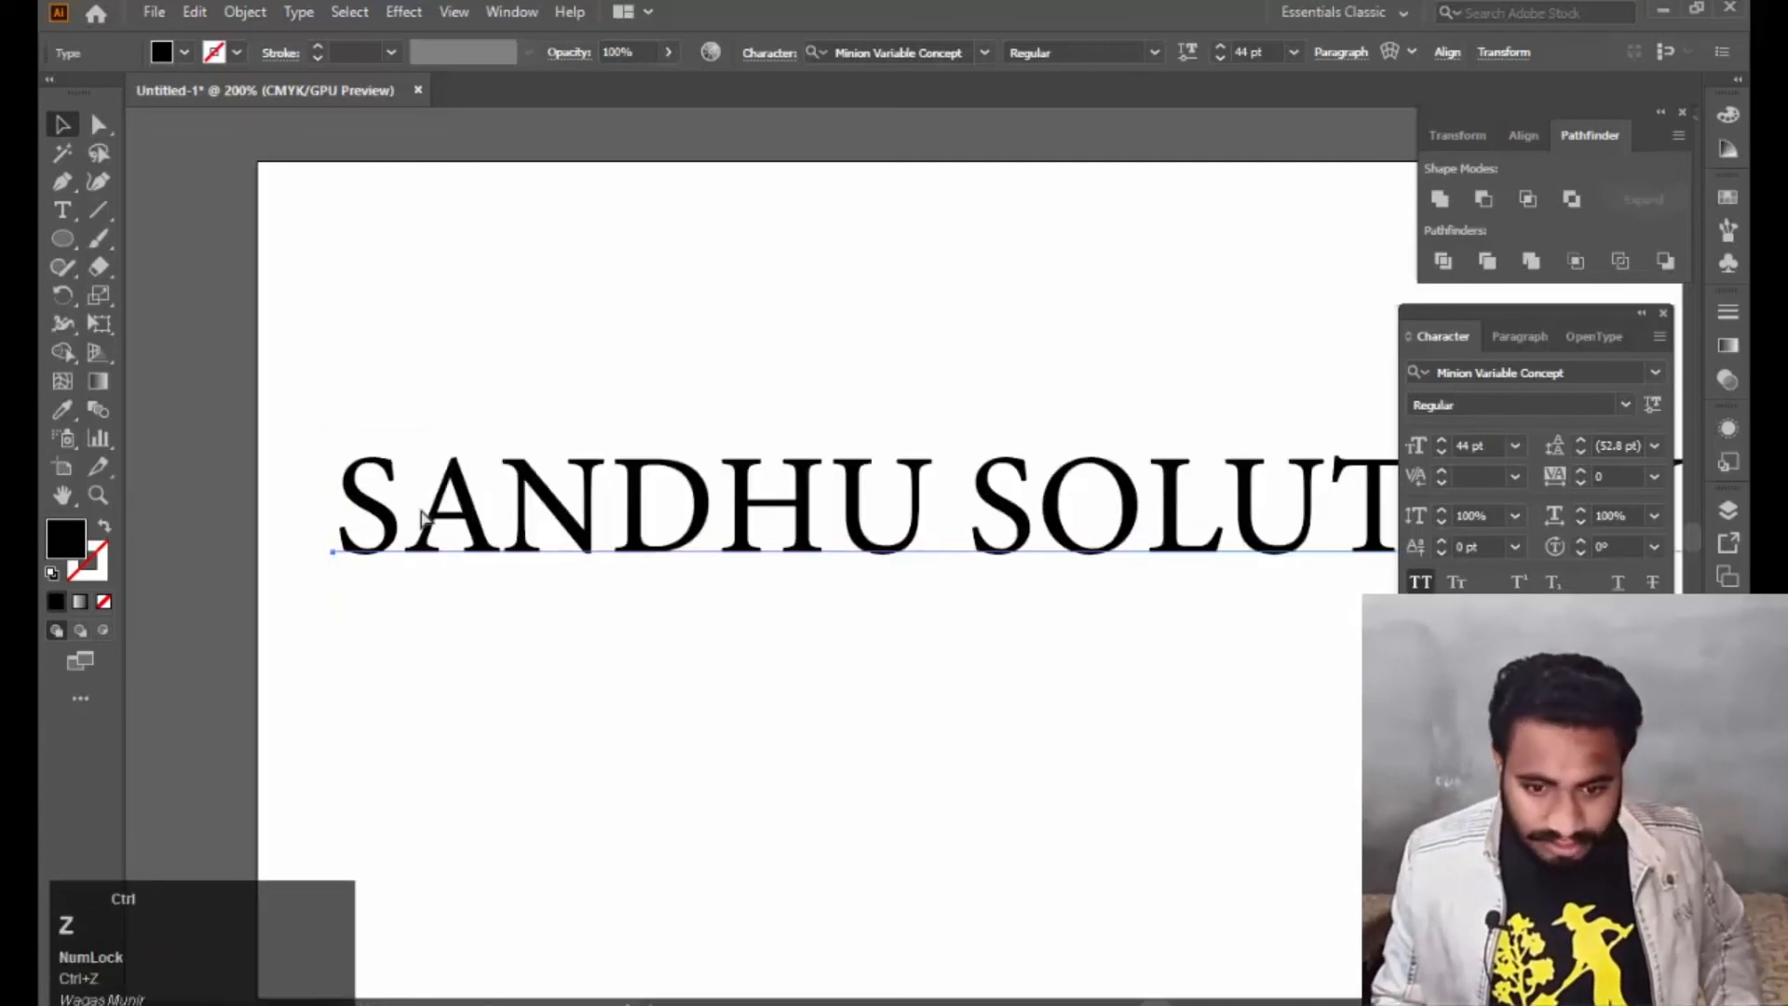
pyautogui.hotkey('ctrl', 'z')
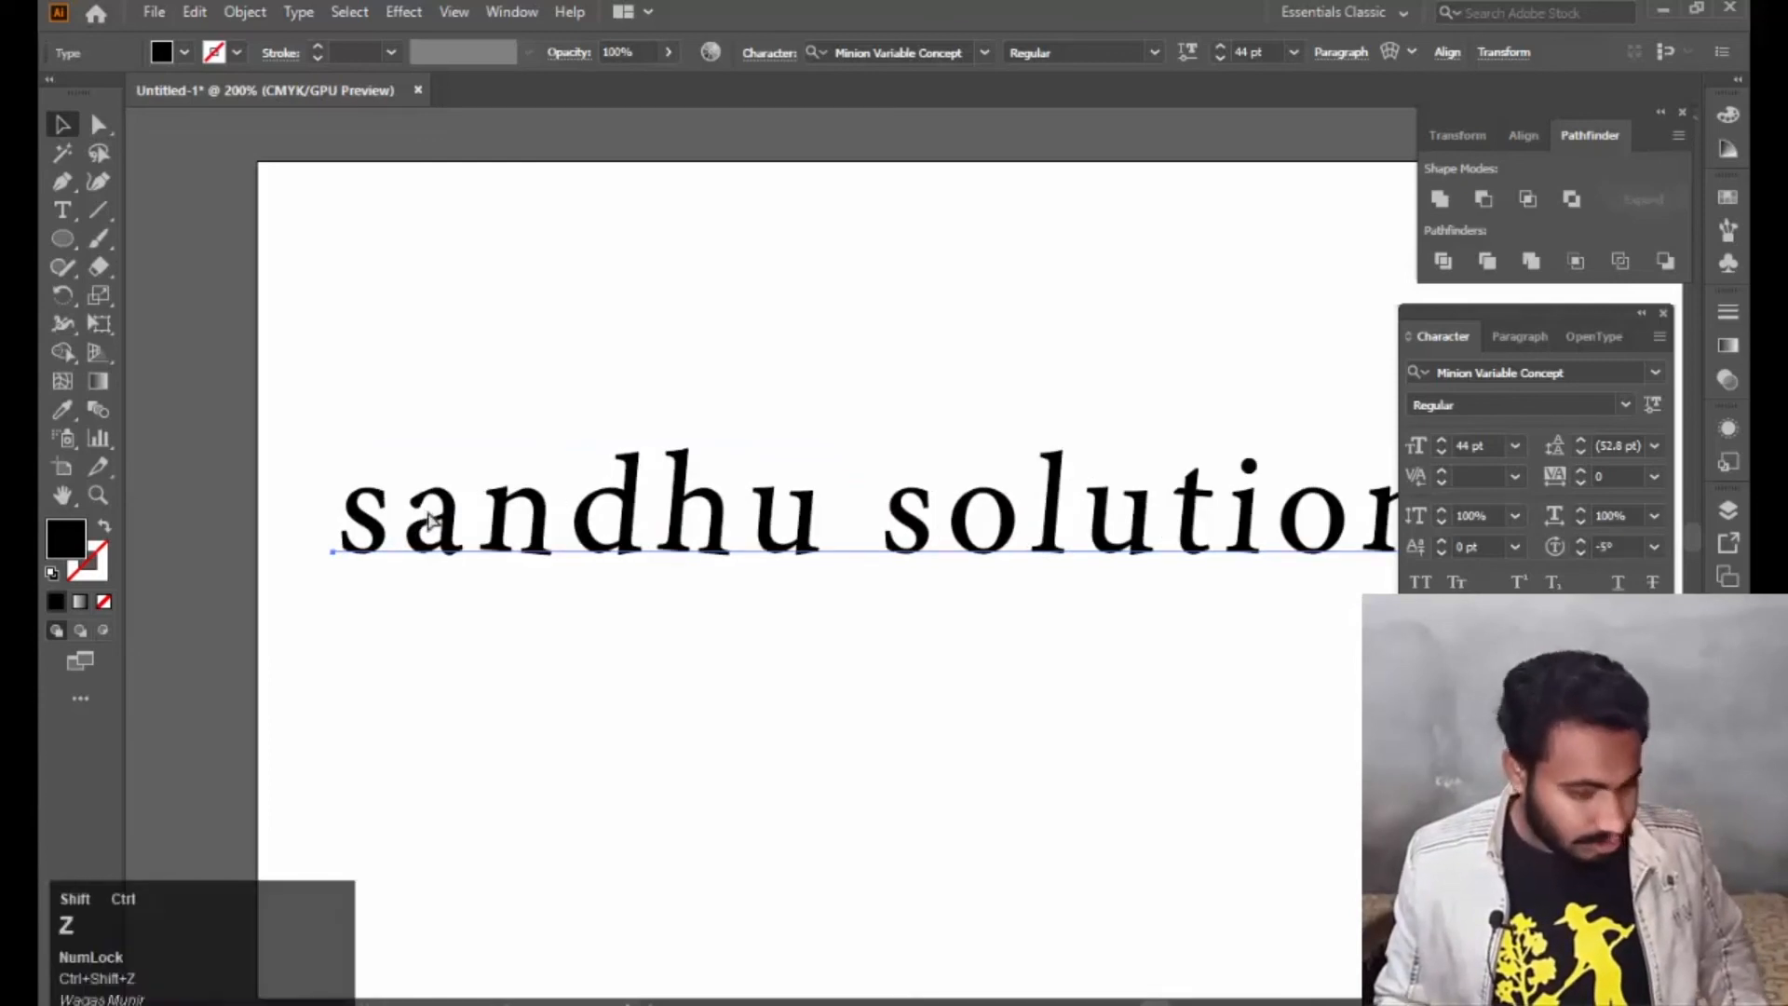
pyautogui.hotkey('ctrl', 'shift', 'z')
# Replace the first letter of each word with a capital "S" so the heading reads "Sandhu Solution".
pyautogui.doubleClick(385, 507)
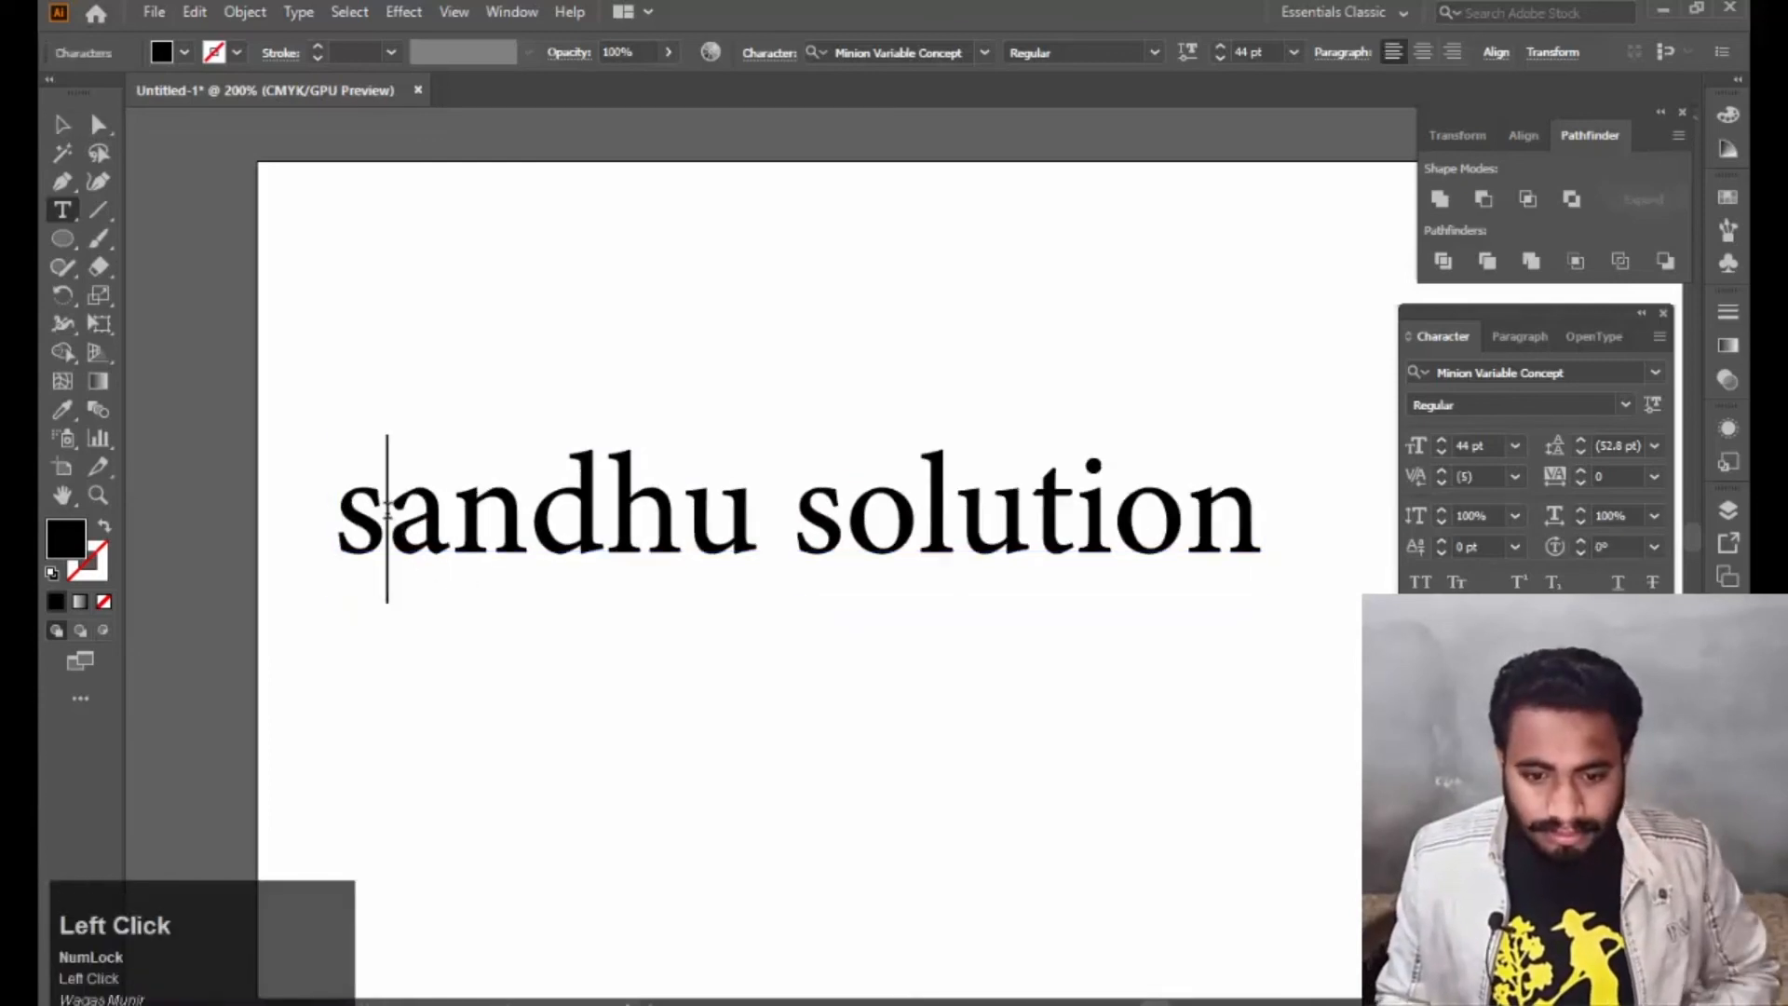
pyautogui.moveTo(354, 504); pyautogui.dragTo(335, 507)
pyautogui.press('BackSpace')
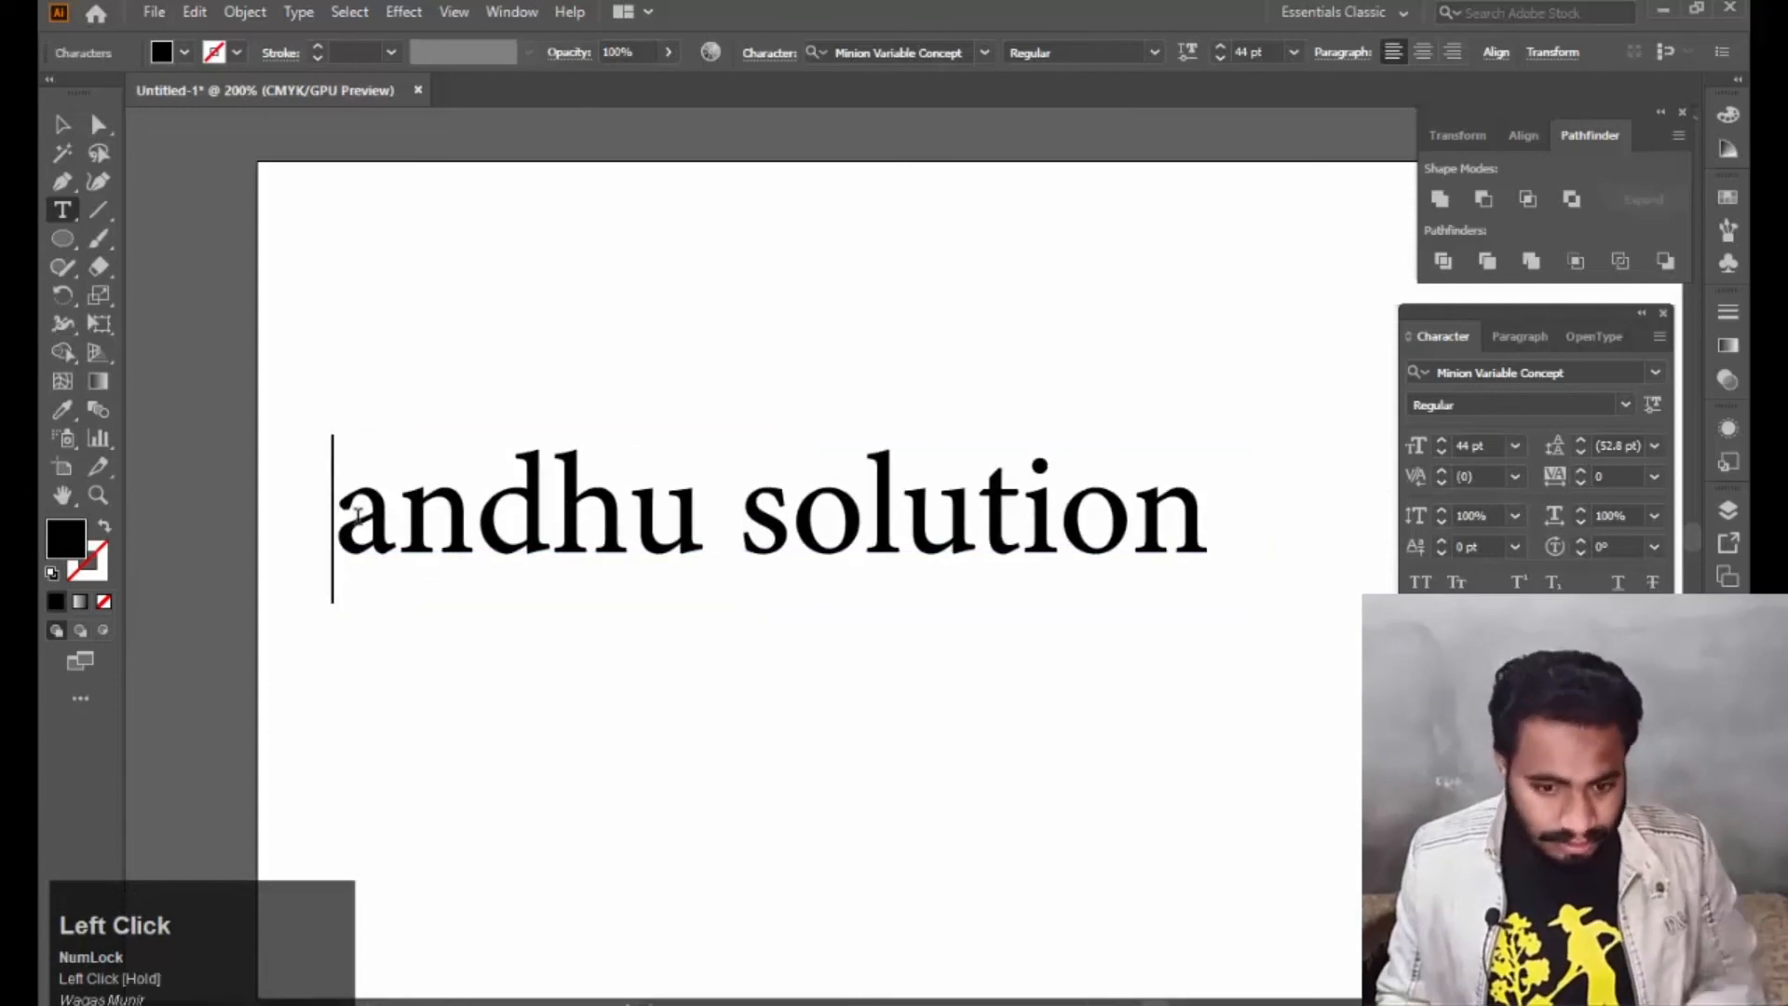
pyautogui.write('S')
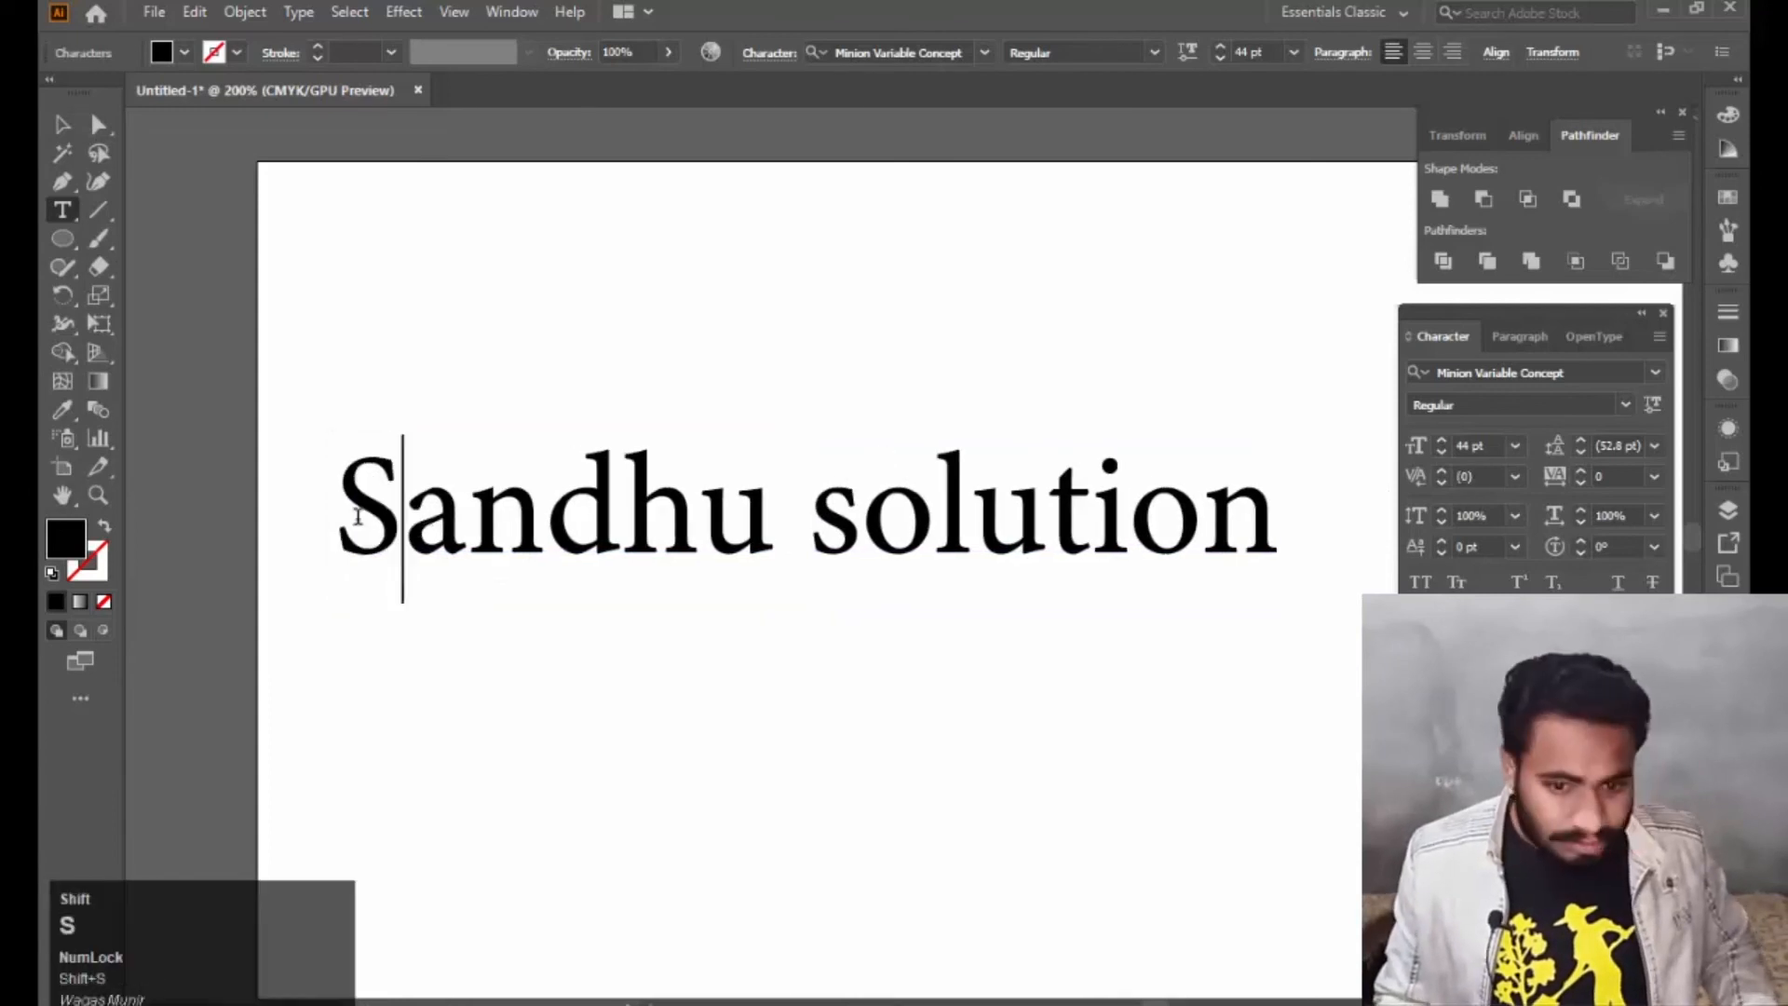
pyautogui.click(861, 519)
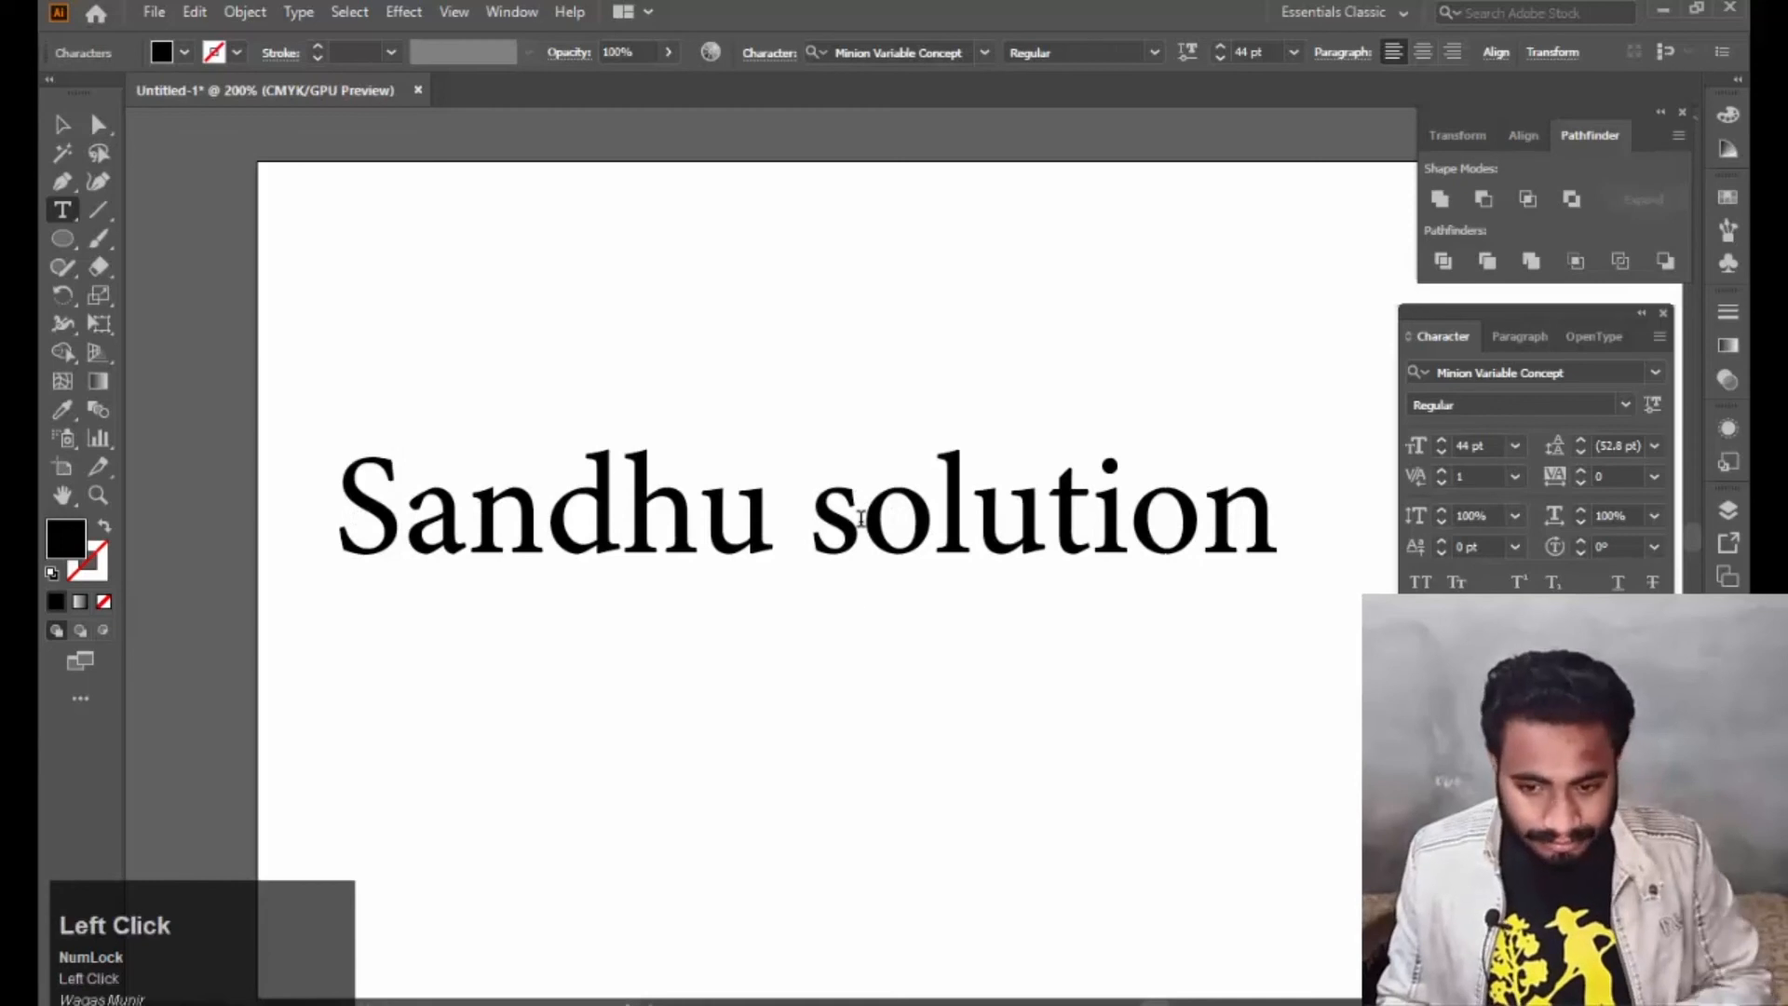
pyautogui.press('BackSpace')
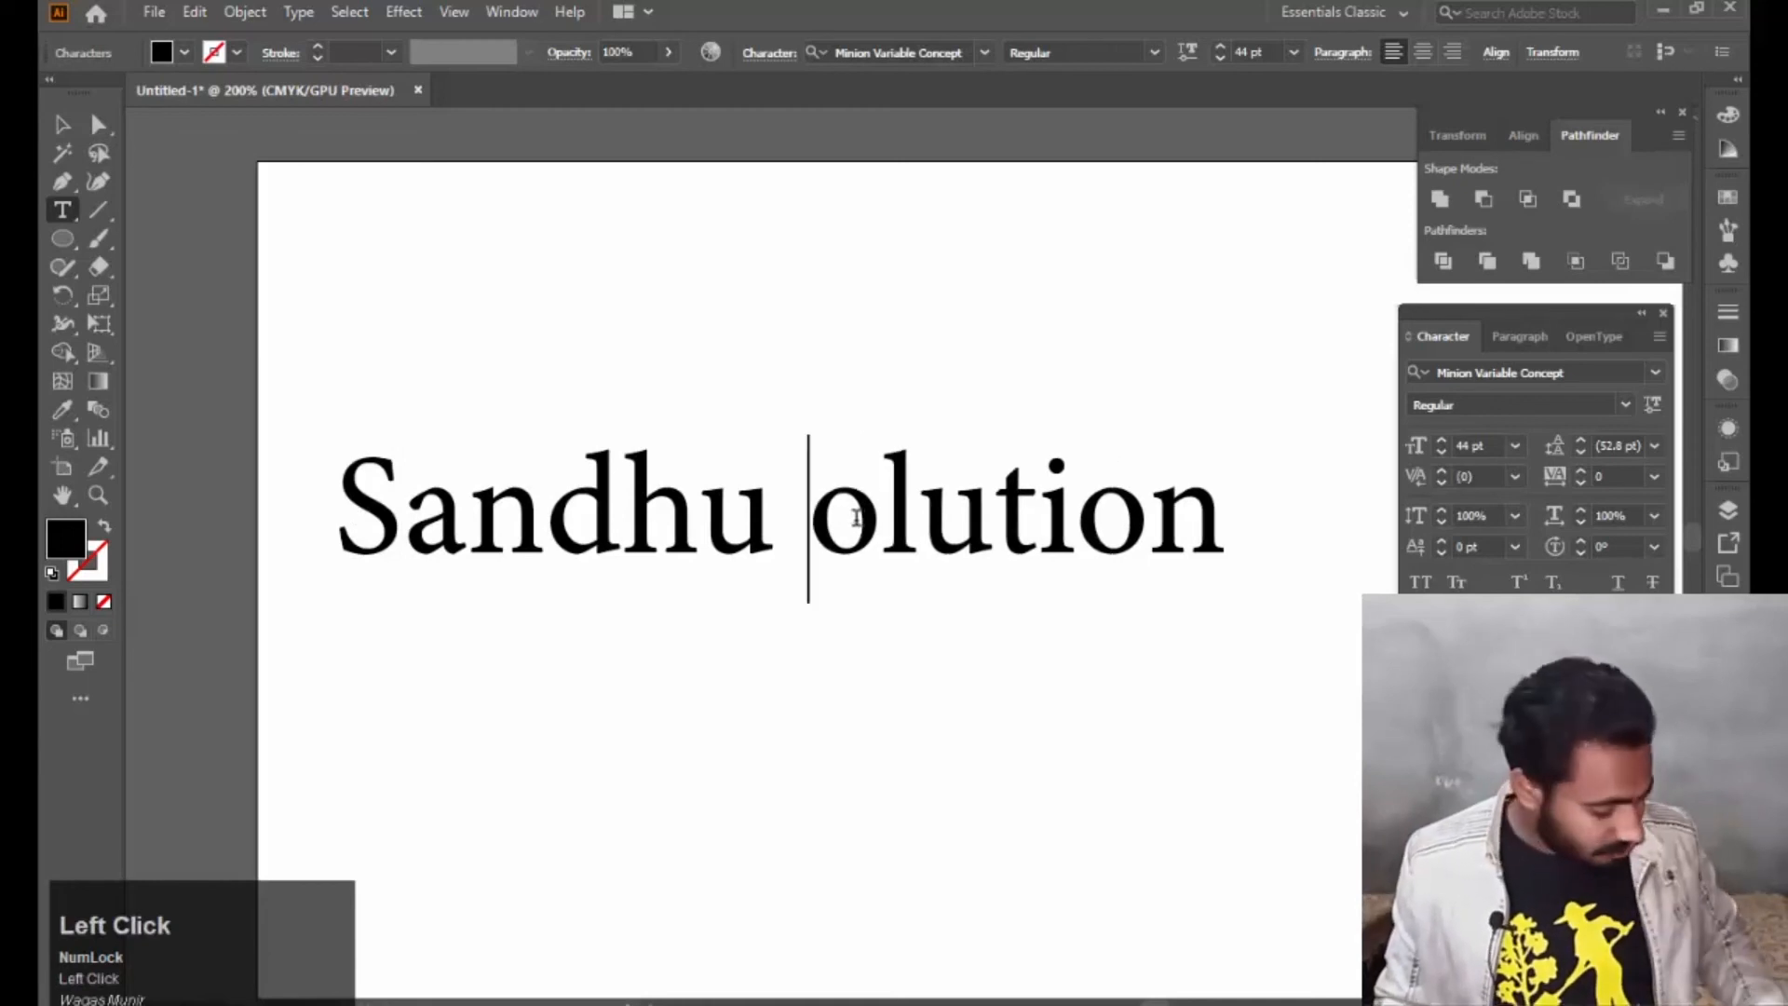
pyautogui.write('S')
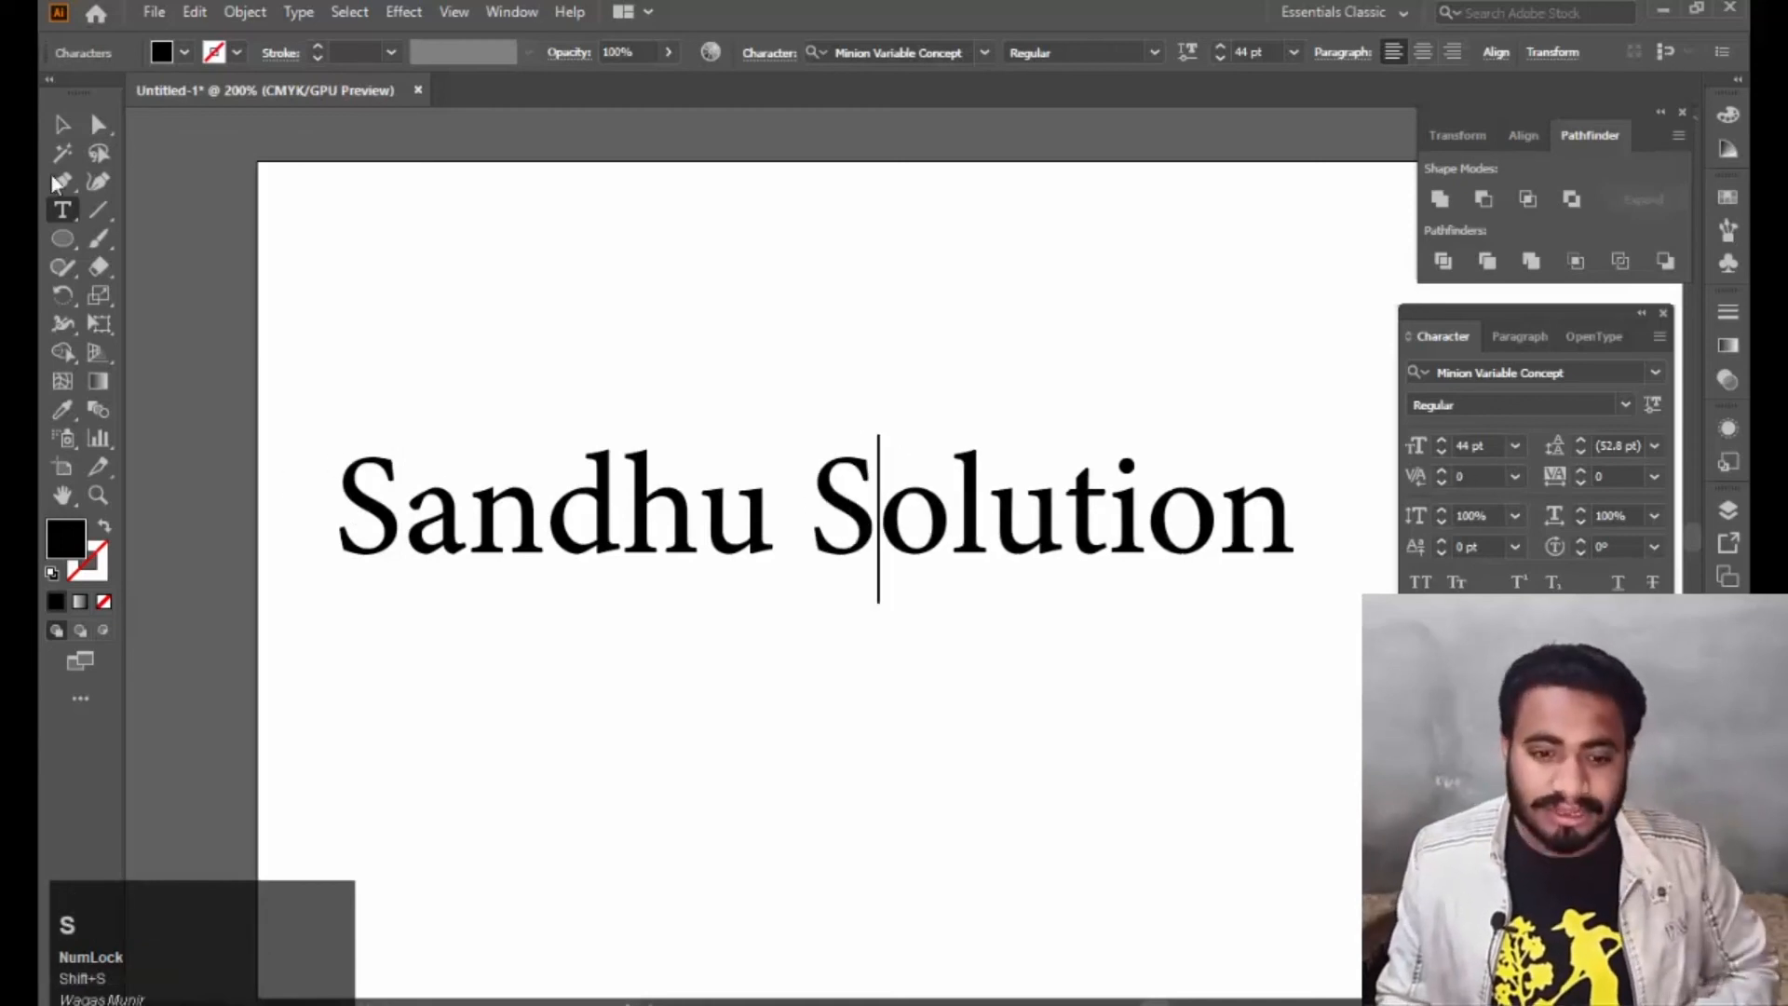
# Apply Small Caps to the "Sandhu Solution" heading and move it slightly up and left on the artboard.
pyautogui.click(51, 121)
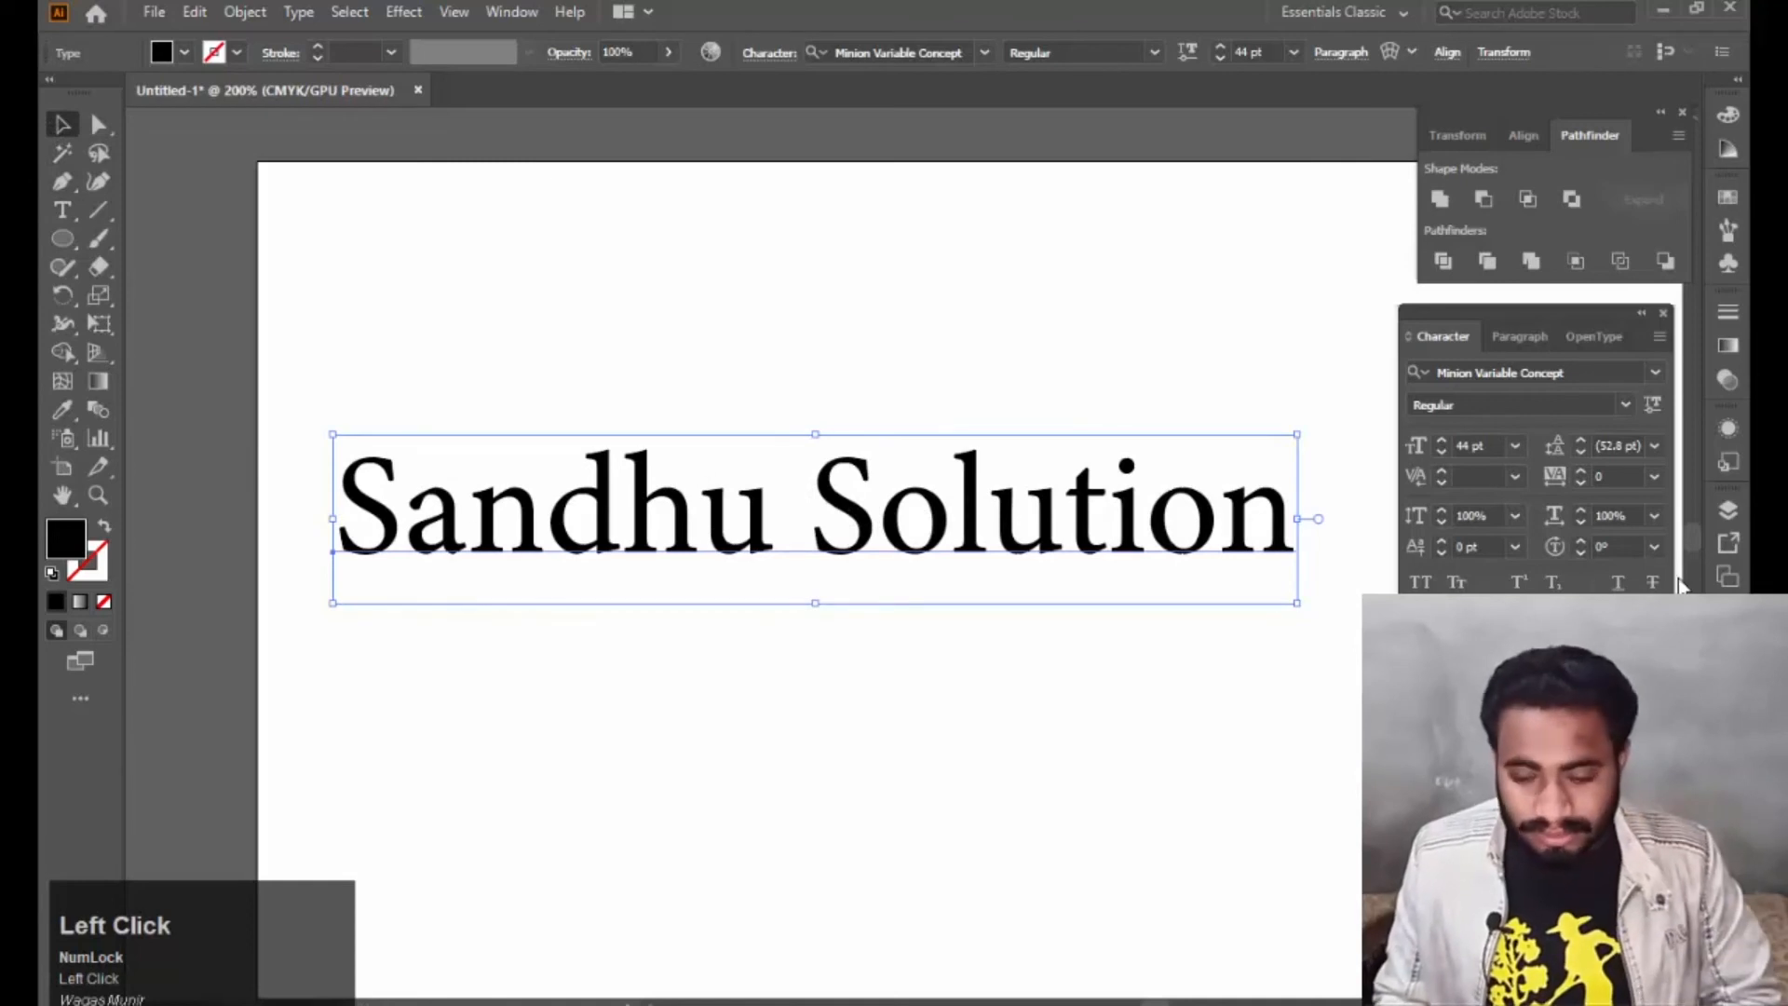
pyautogui.click(1457, 582)
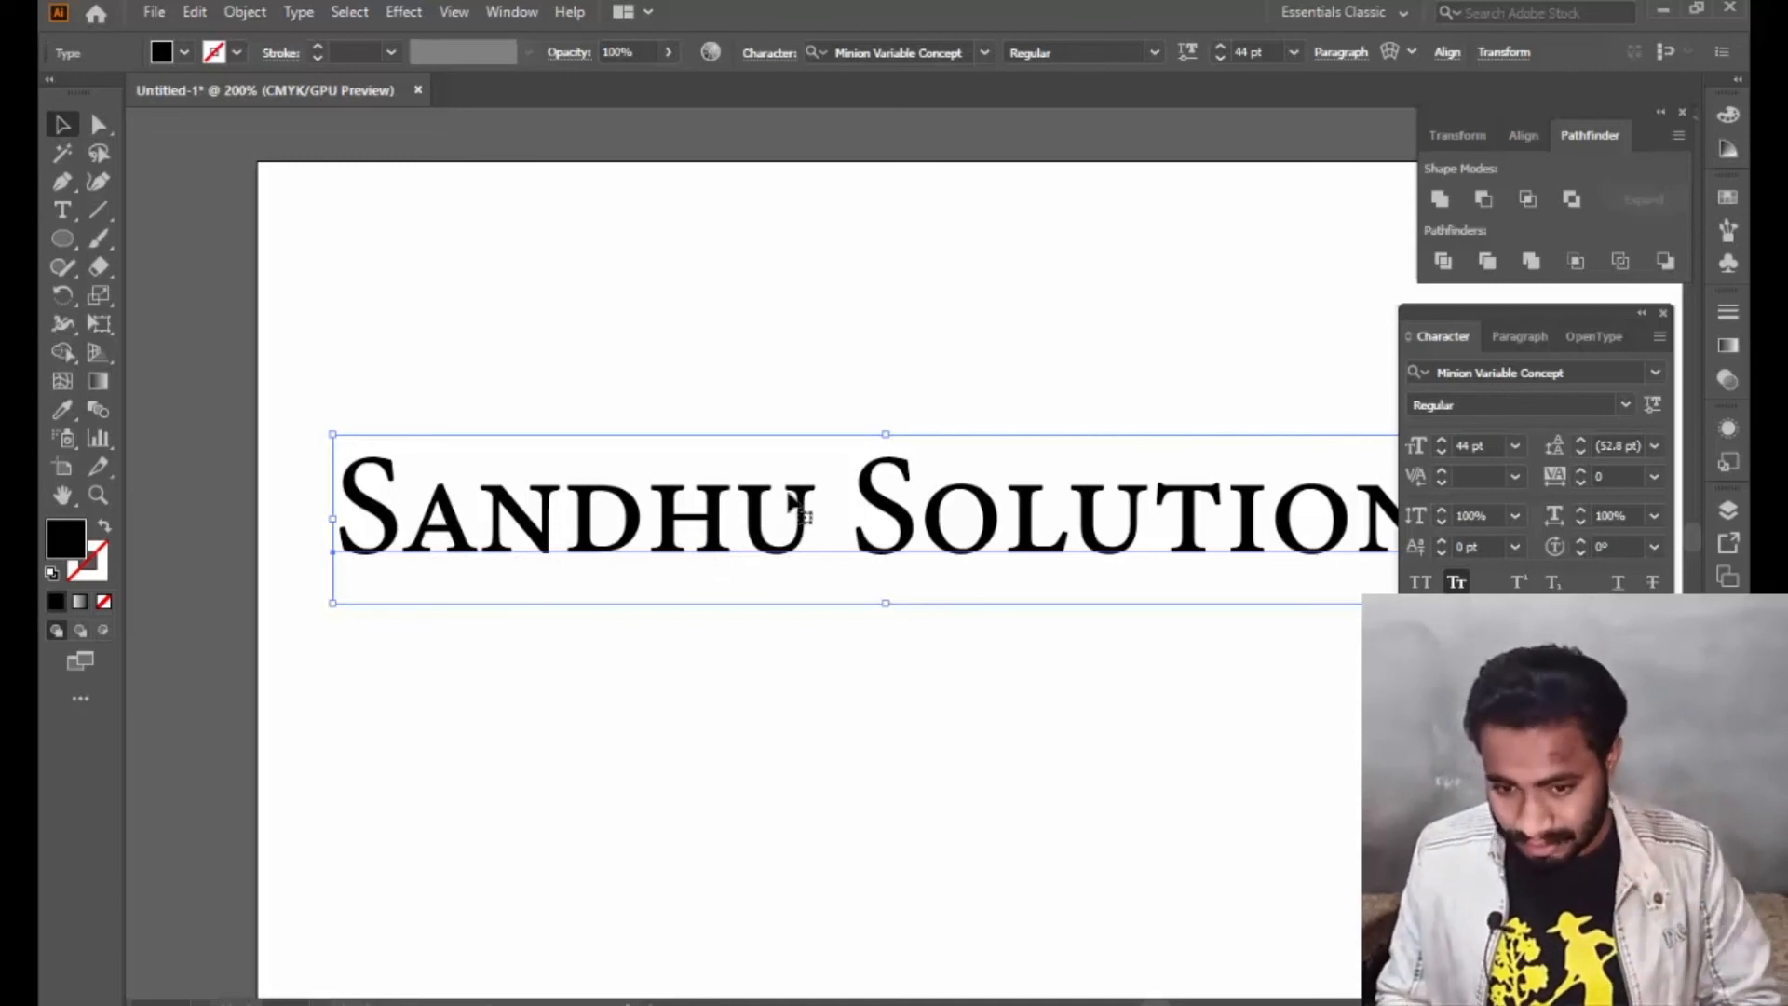
pyautogui.moveTo(794, 507); pyautogui.dragTo(764, 439)
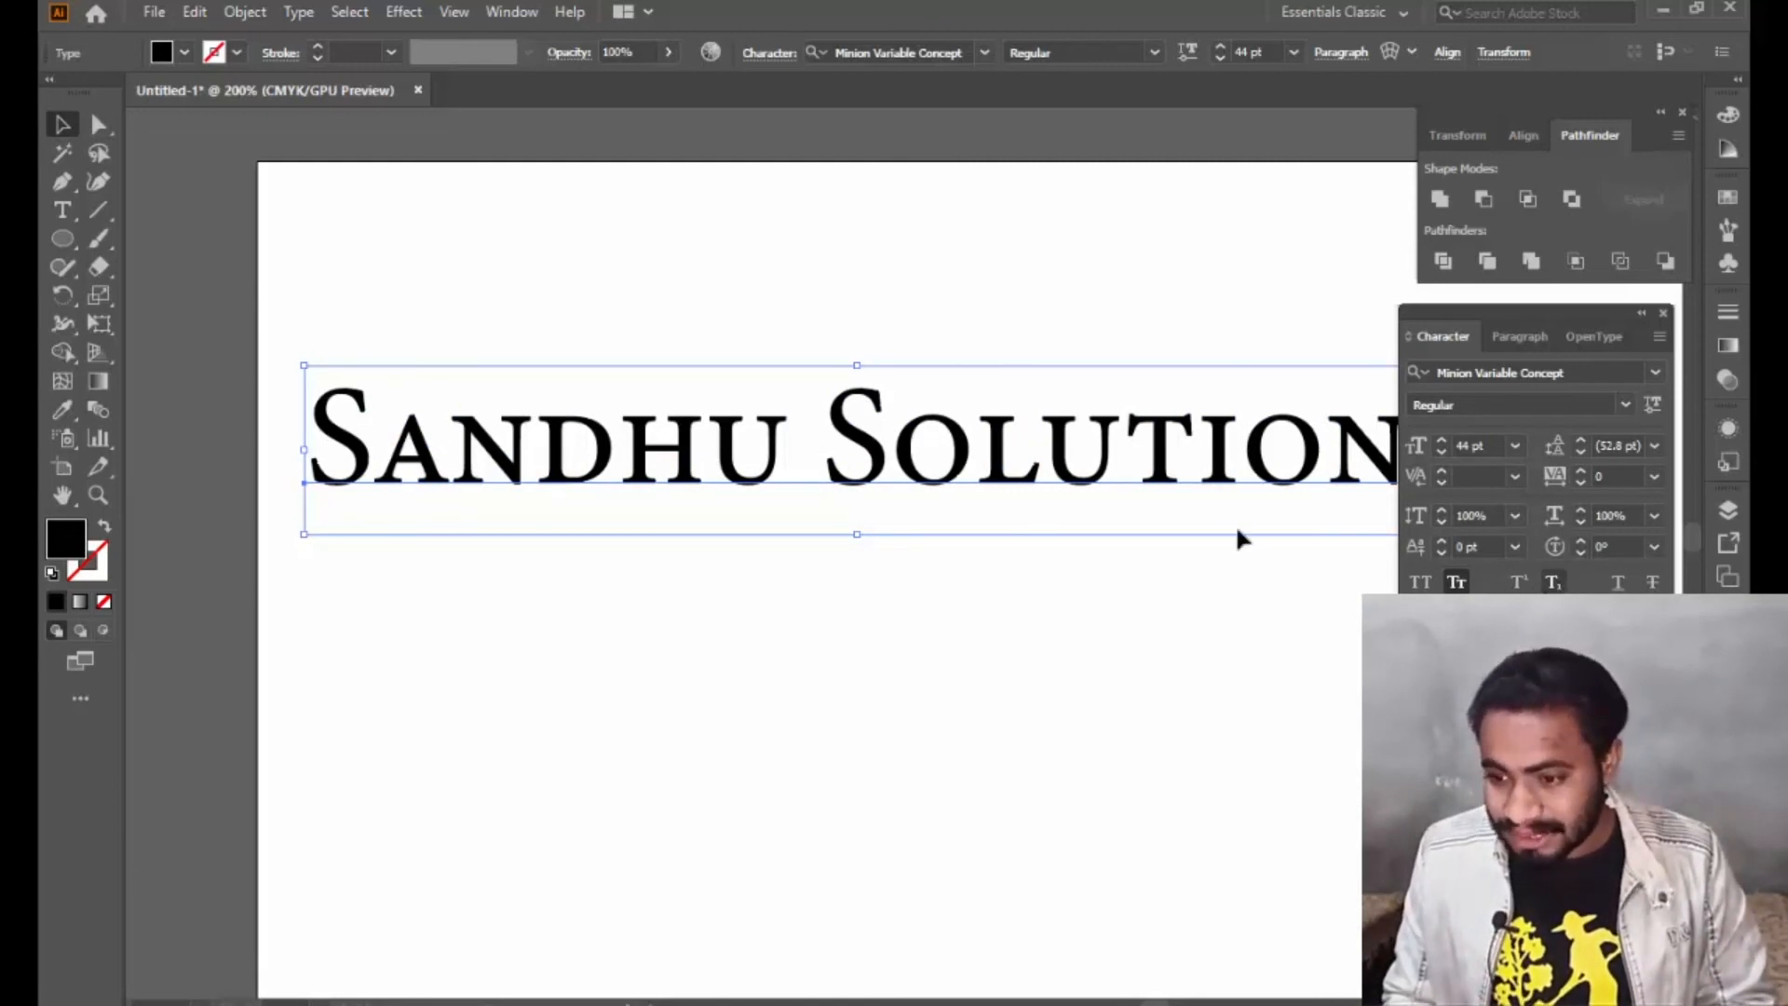
# Move the heading slightly up and add a separate point text reading "a2" beneath it.
pyautogui.moveTo(1086, 462); pyautogui.dragTo(1088, 419)
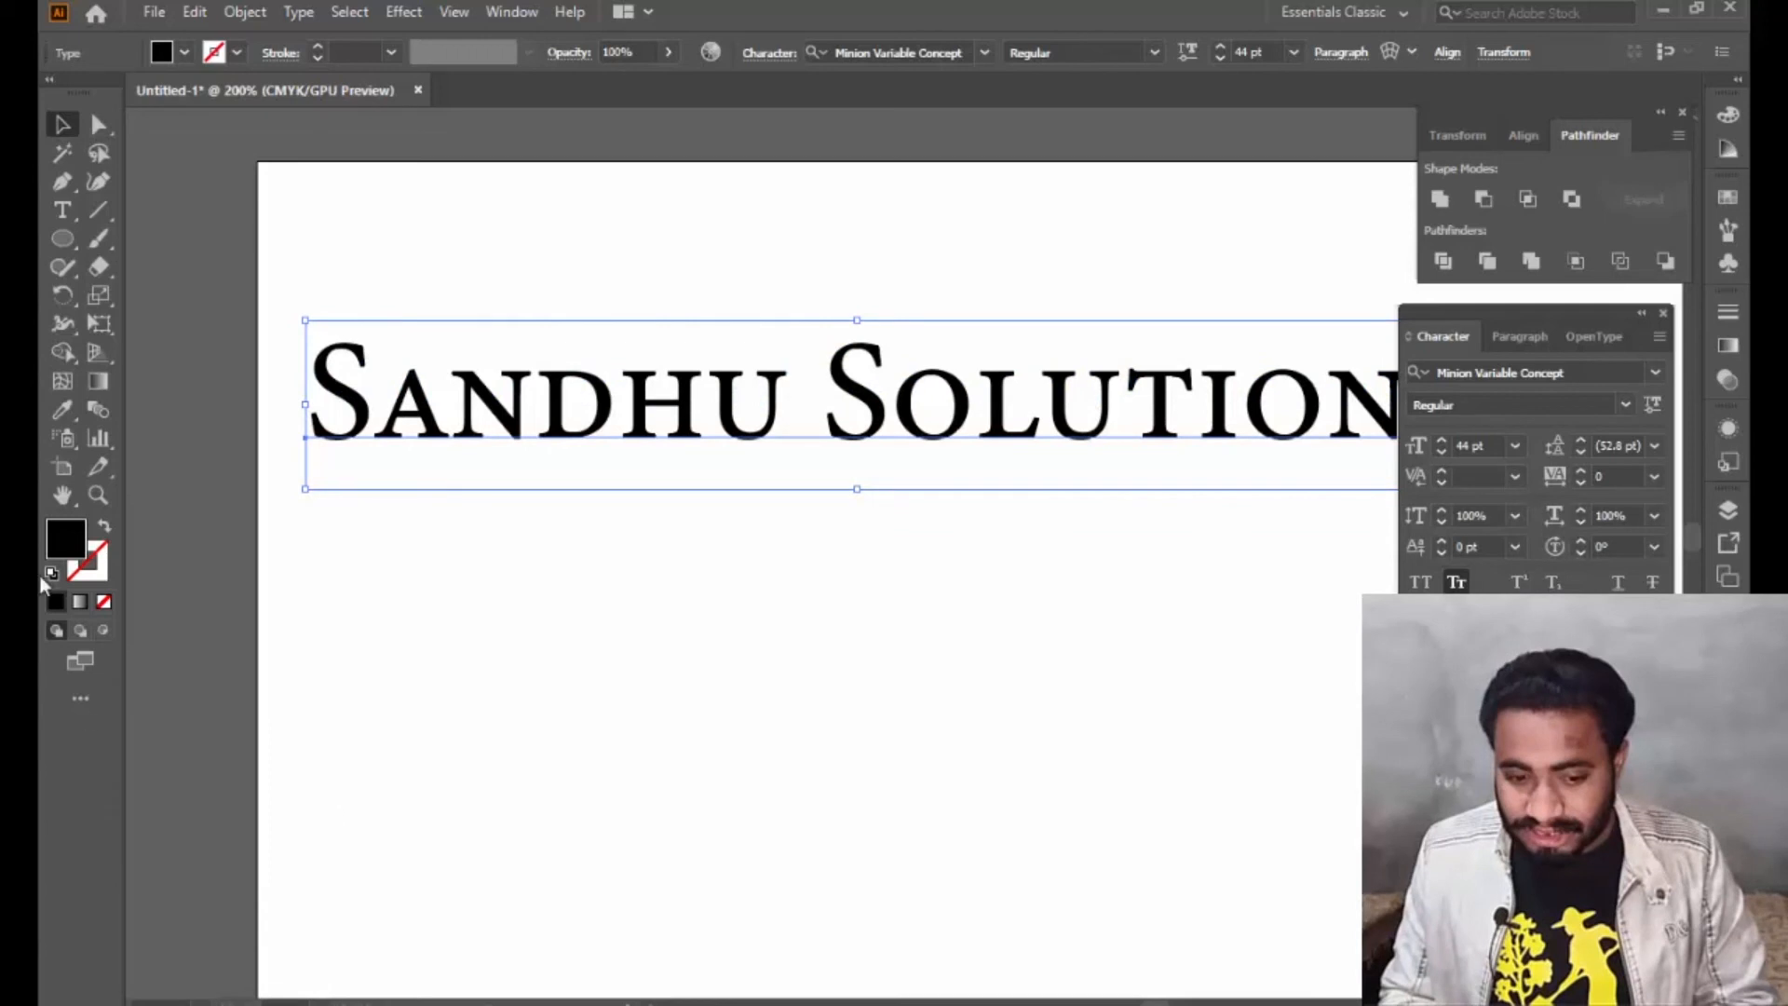
pyautogui.click(62, 211)
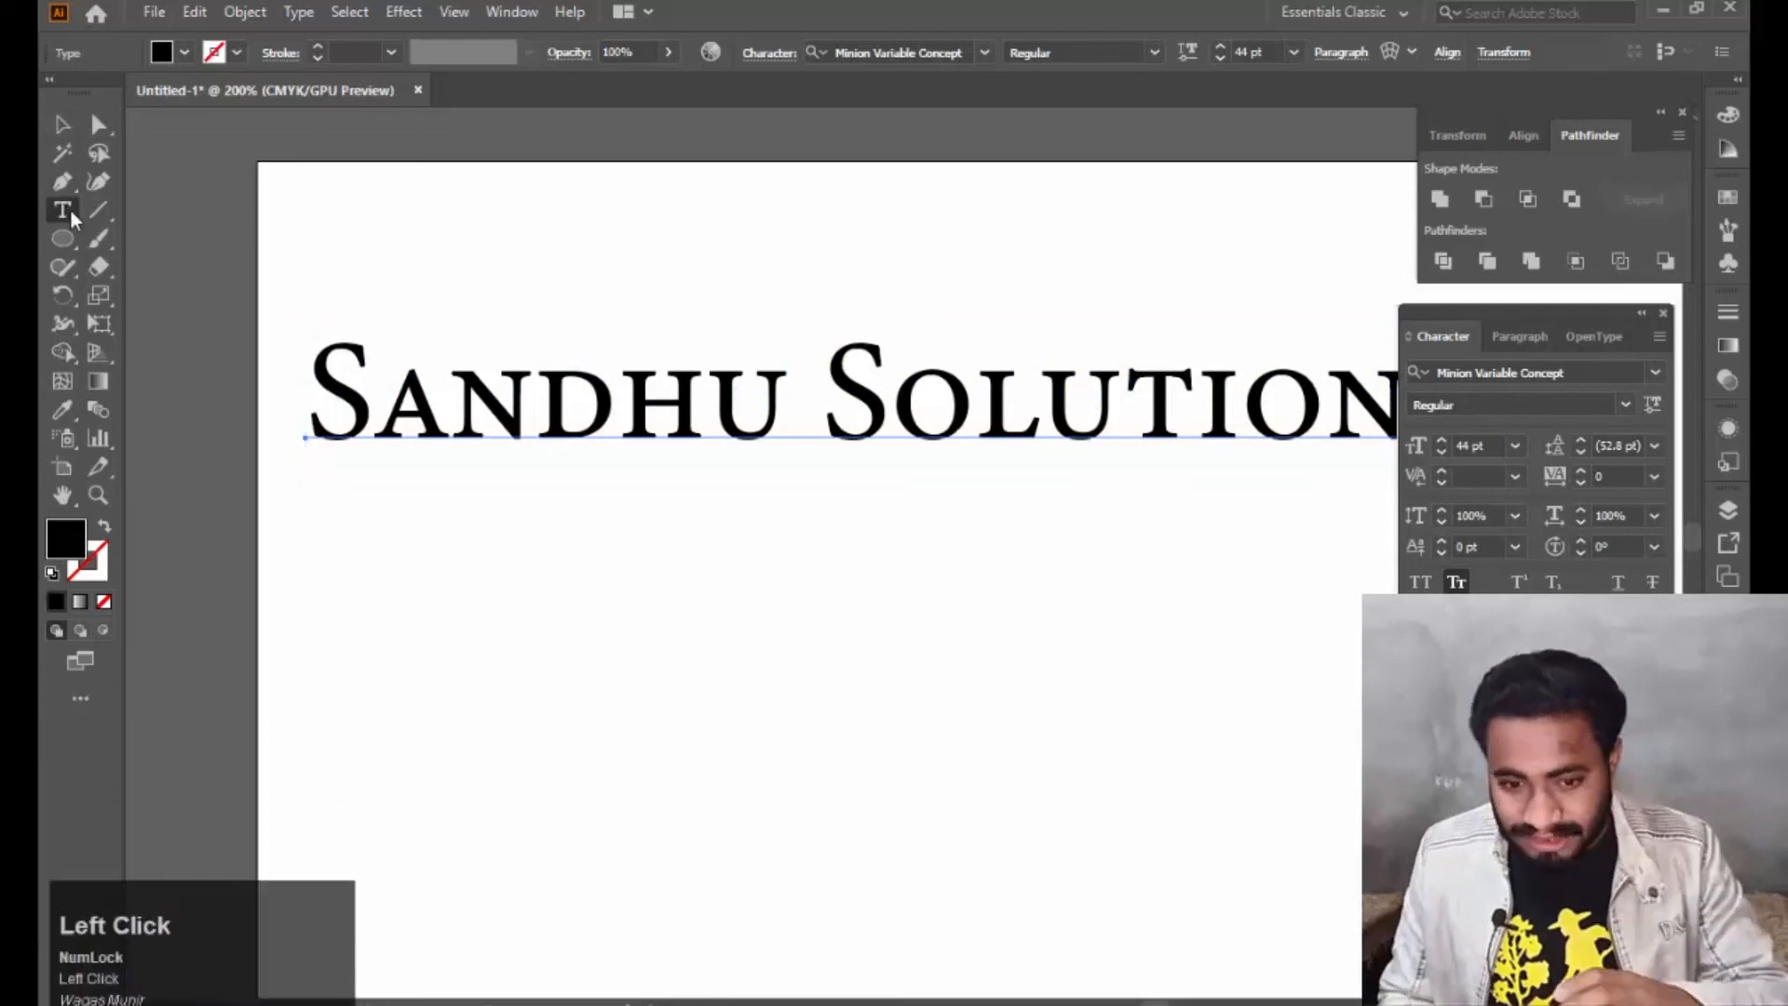
pyautogui.click(504, 596)
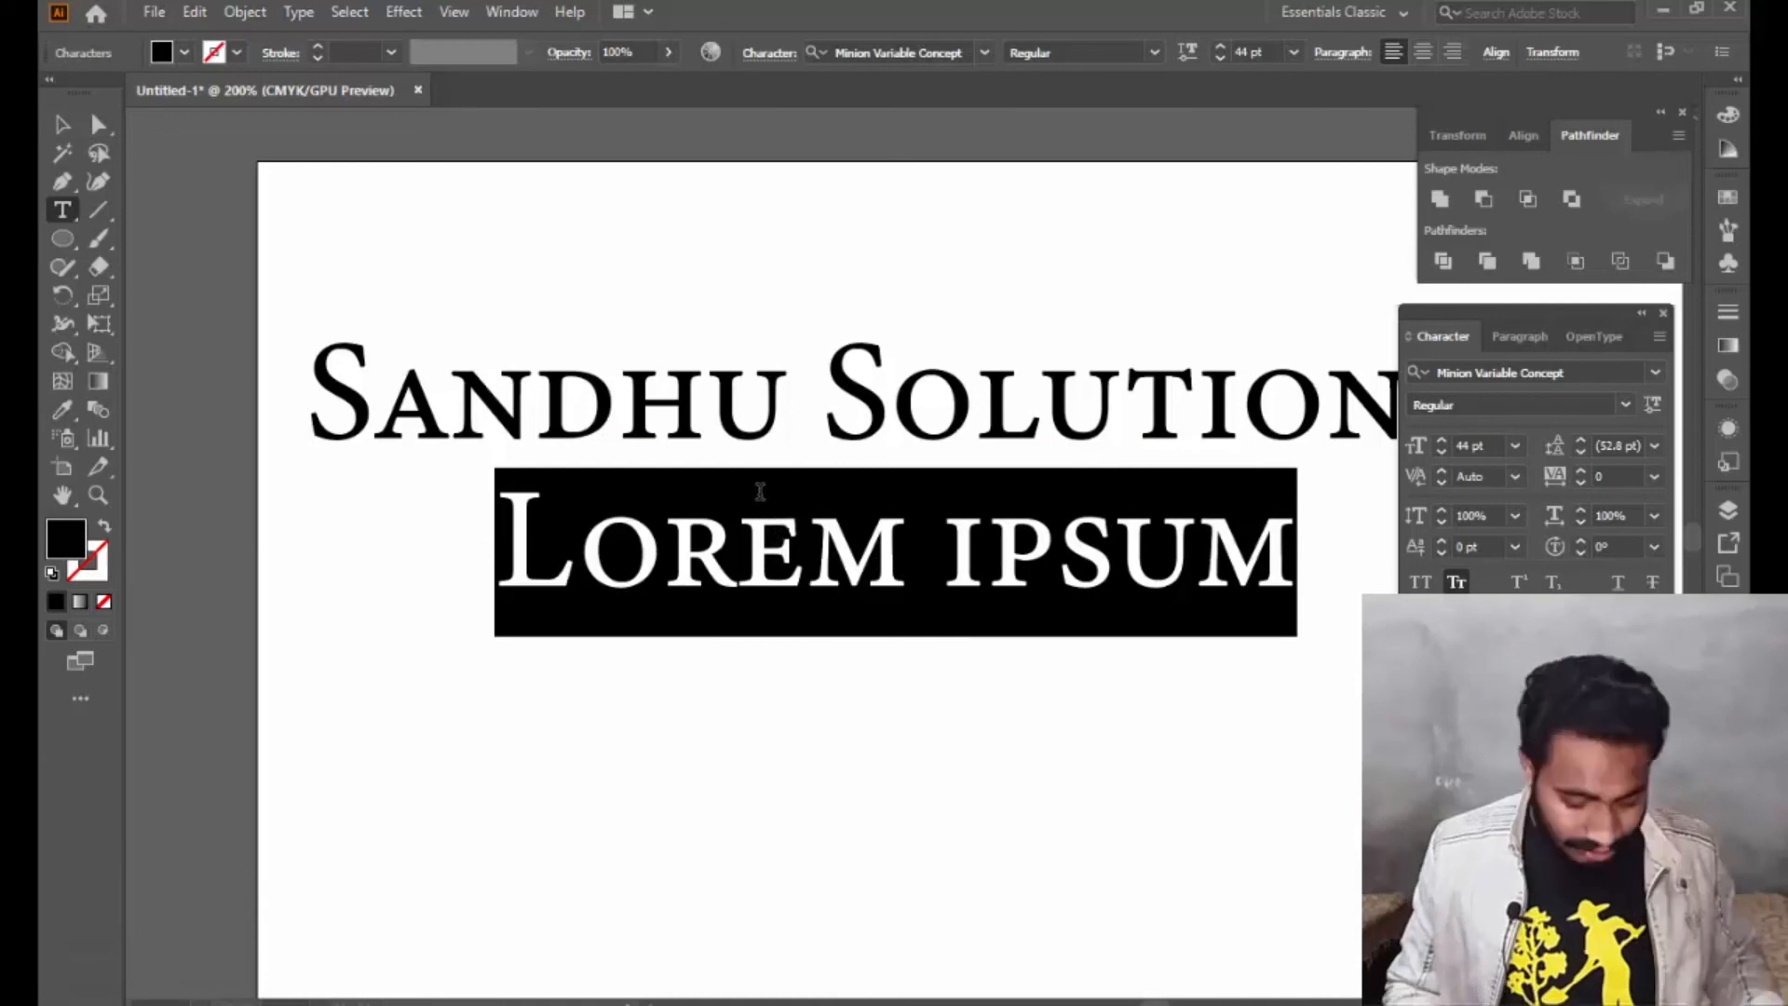
pyautogui.write('A')
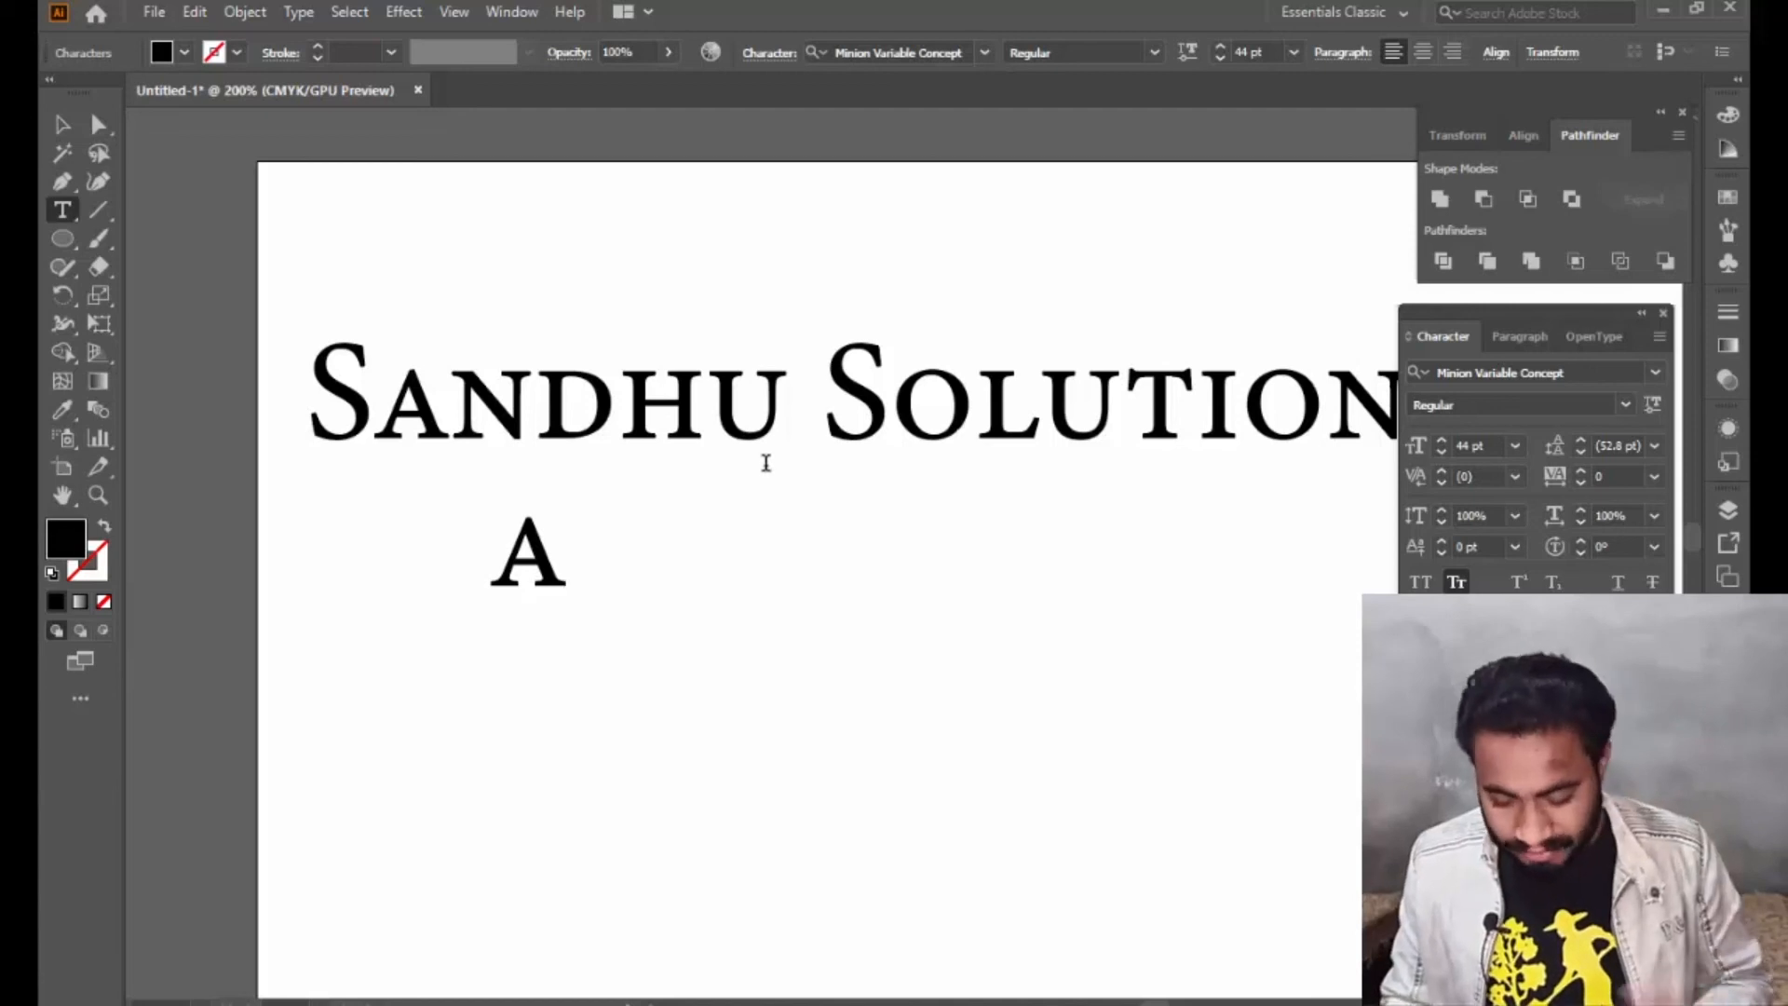
pyautogui.write('2')
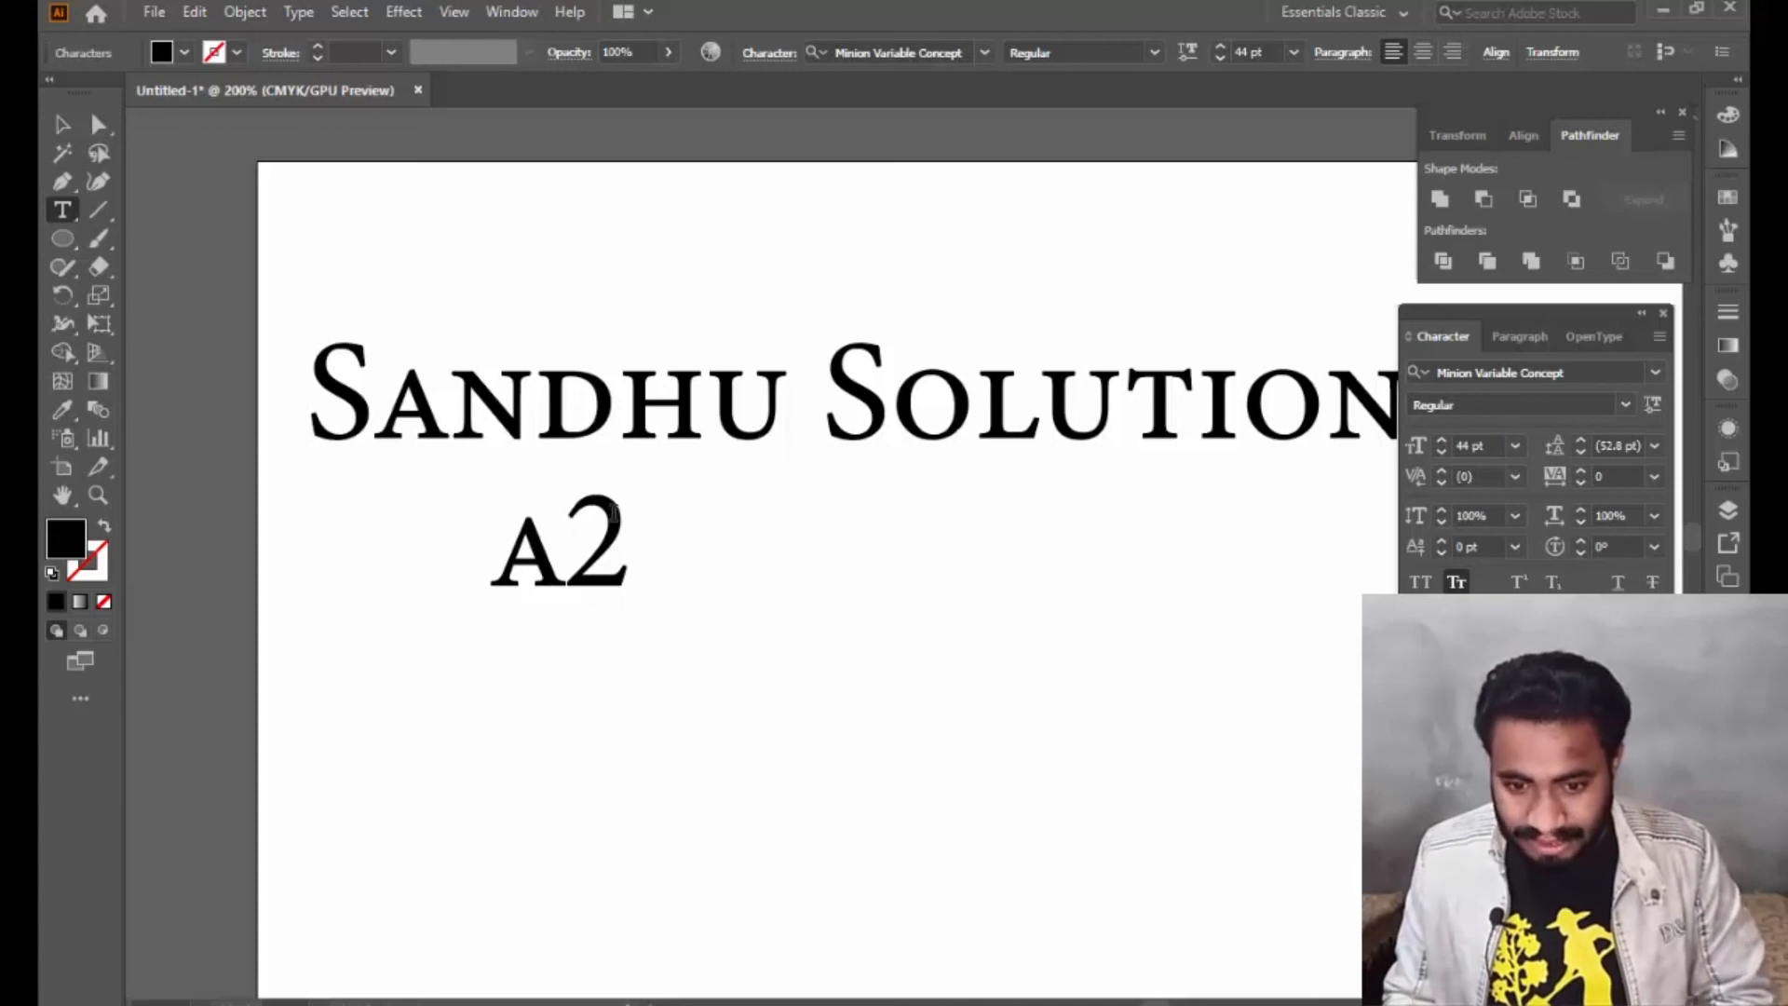
# Apply Superscript to the 2 in the "a2" text.
pyautogui.moveTo(630, 519); pyautogui.dragTo(564, 522)
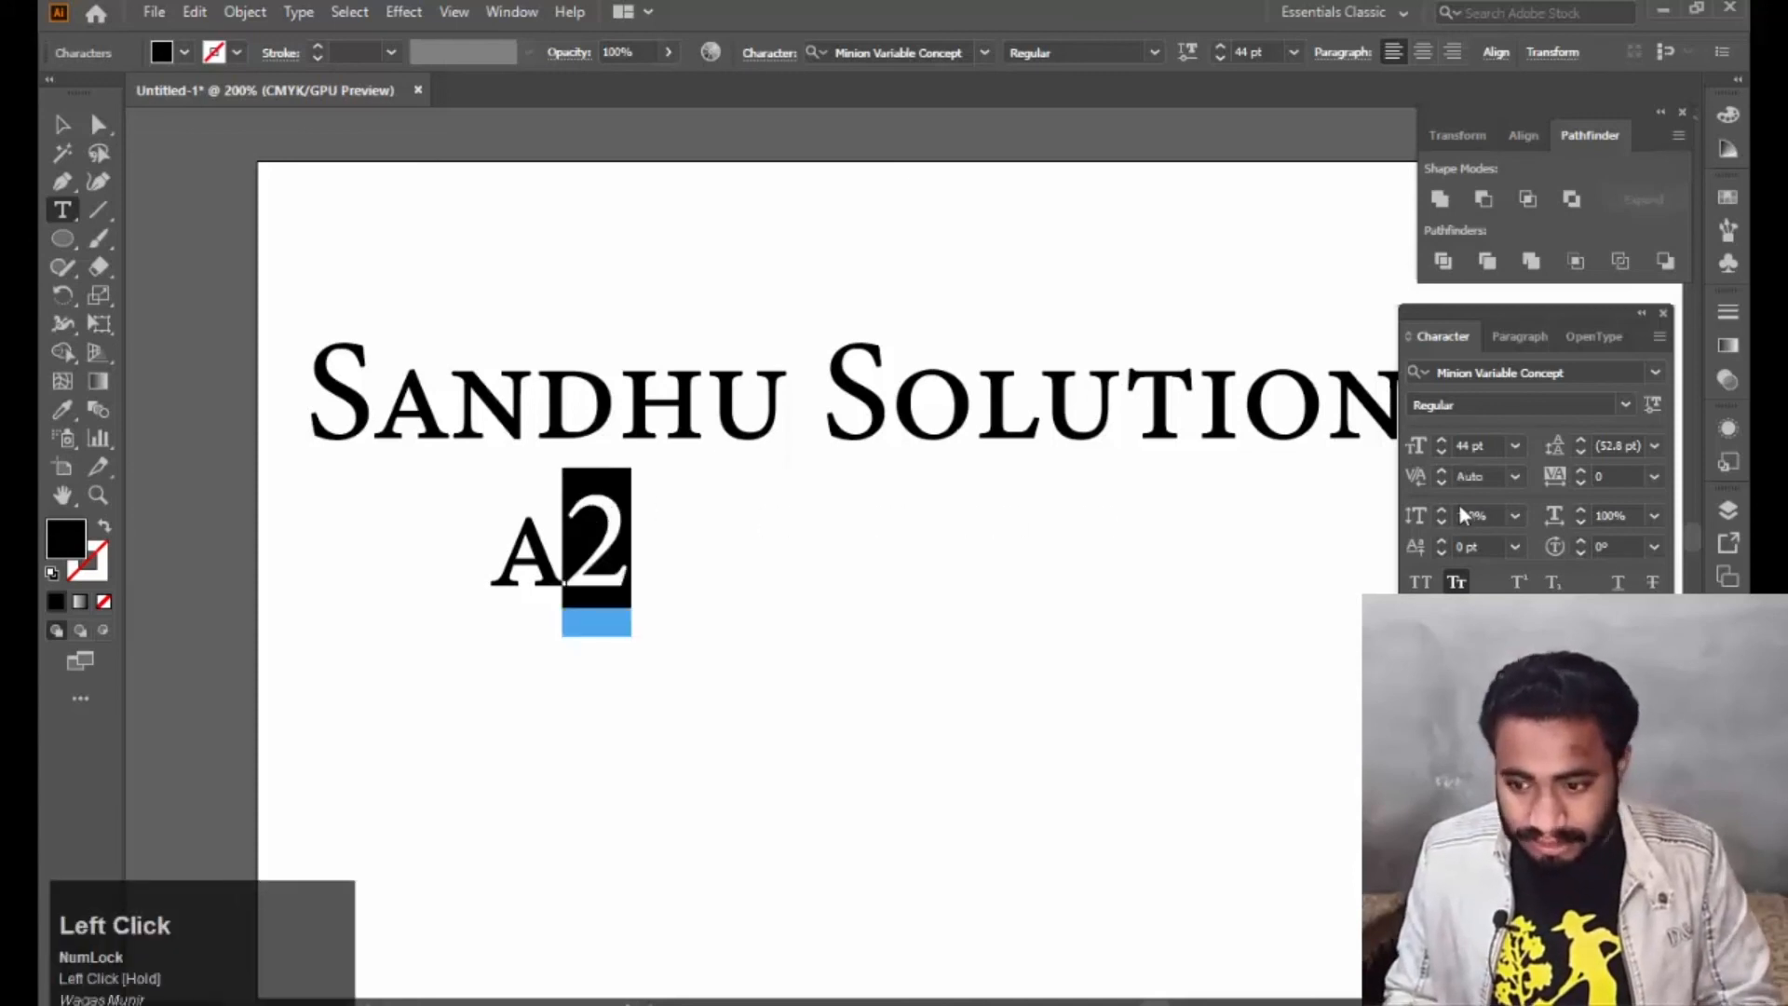
pyautogui.click(1520, 583)
pyautogui.click(1028, 568)
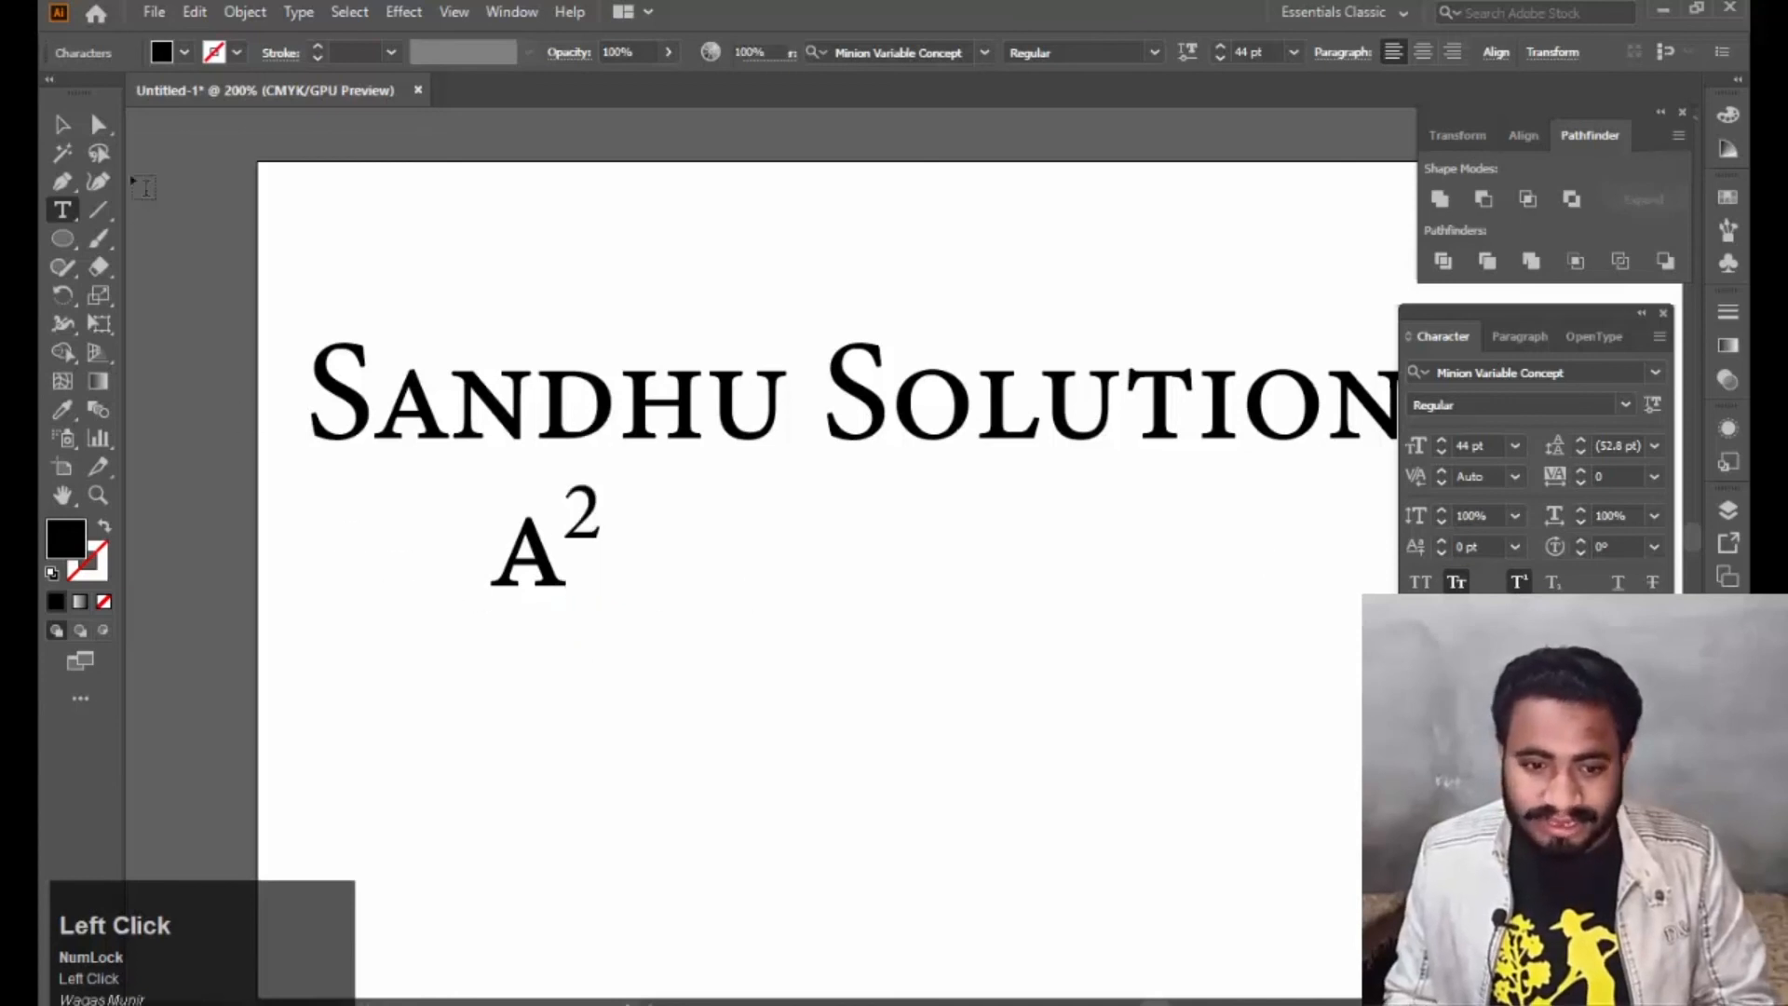
# Move the a² text slightly and delete it from the artboard.
pyautogui.click(70, 128)
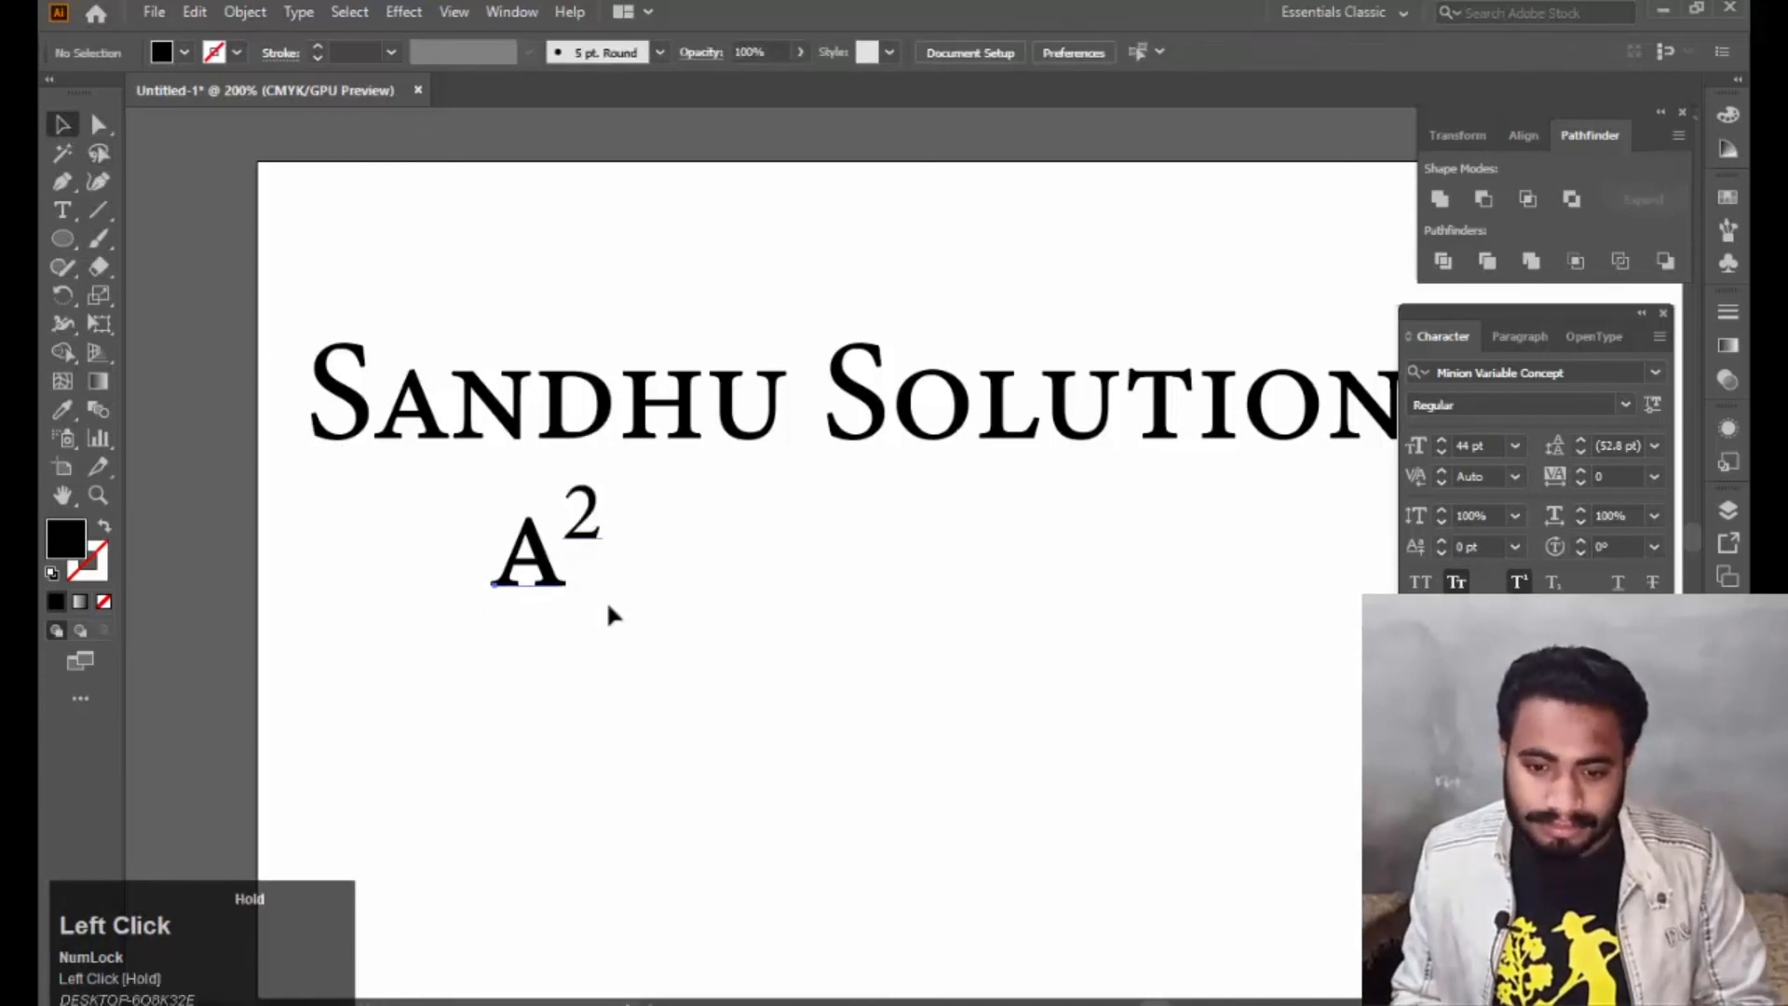
pyautogui.moveTo(527, 555); pyautogui.dragTo(589, 615)
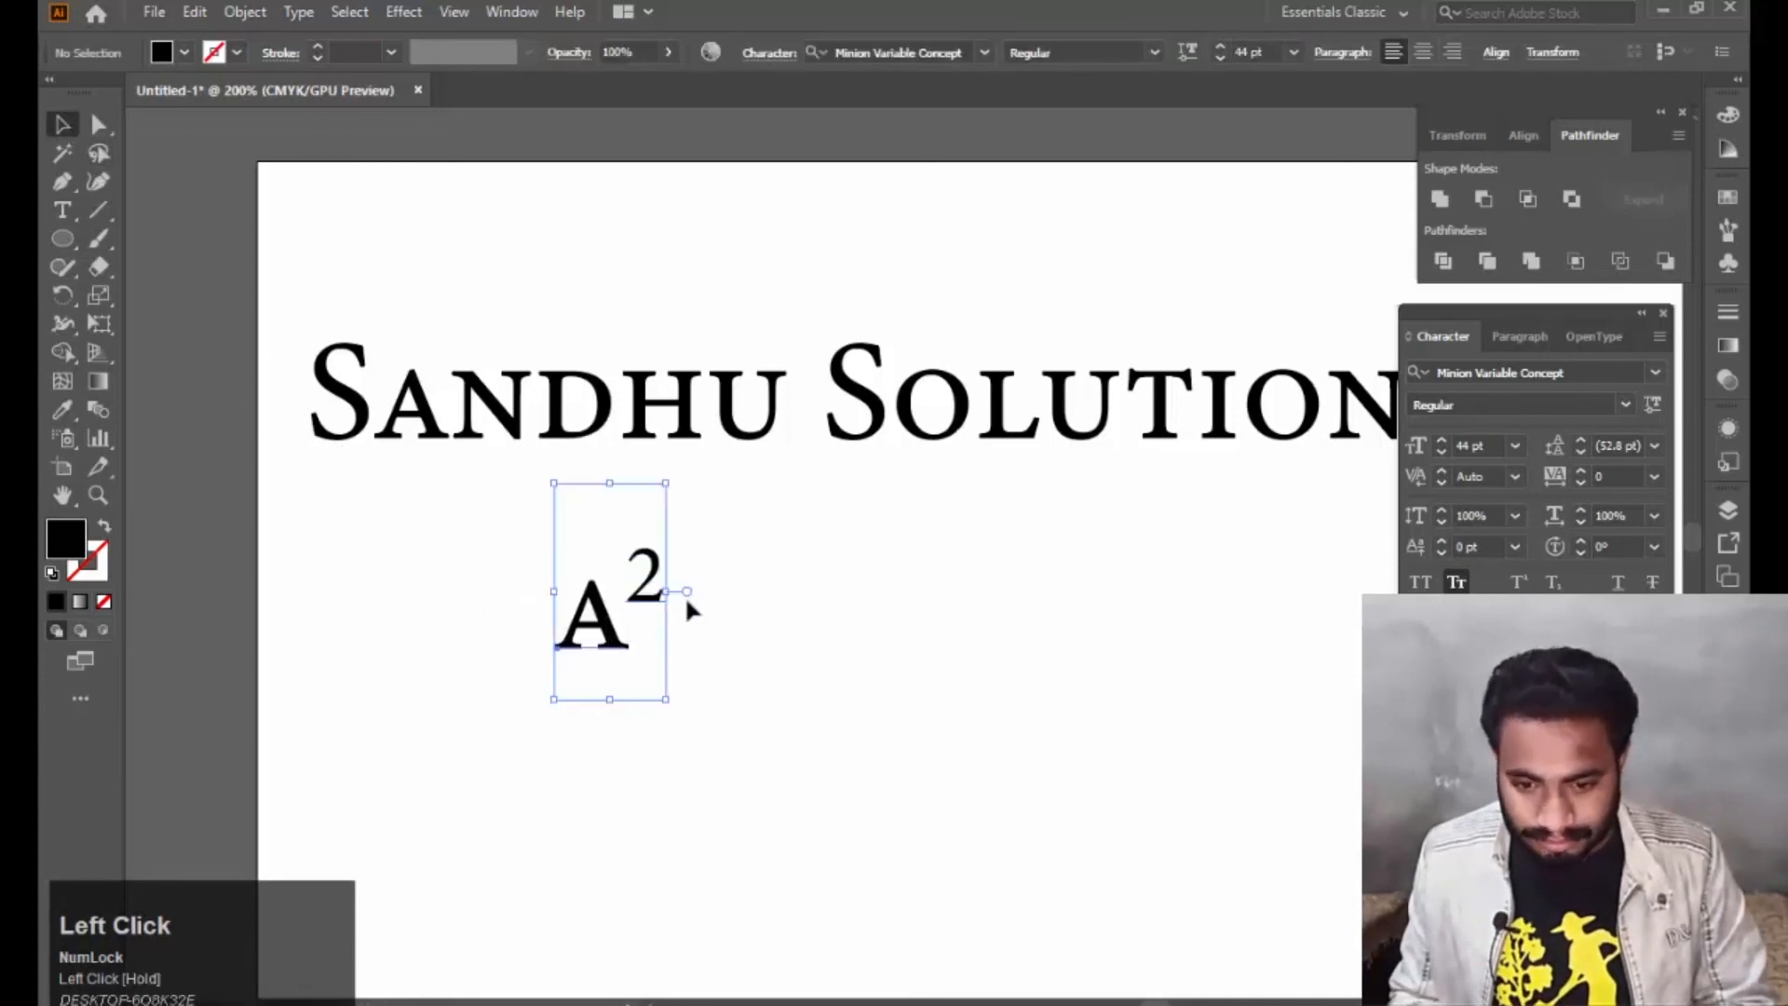
pyautogui.press('Delete')
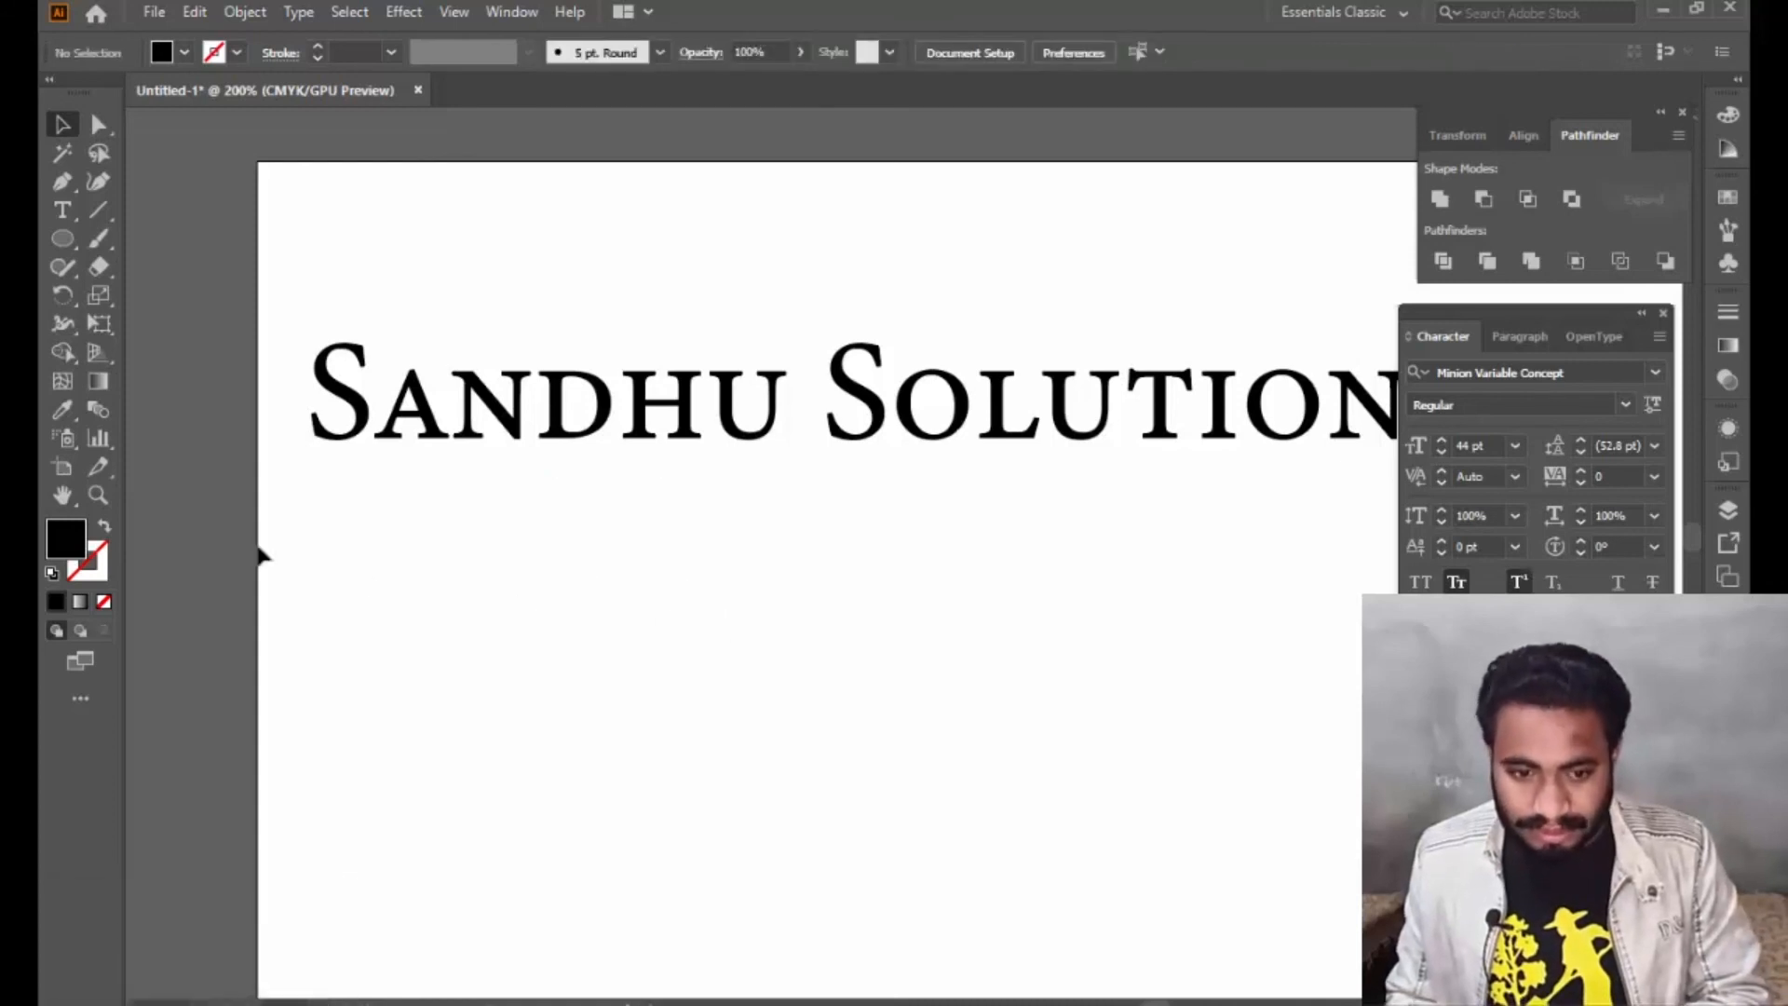
# Add a new point text reading "22+24" beneath the heading.
pyautogui.click(63, 212)
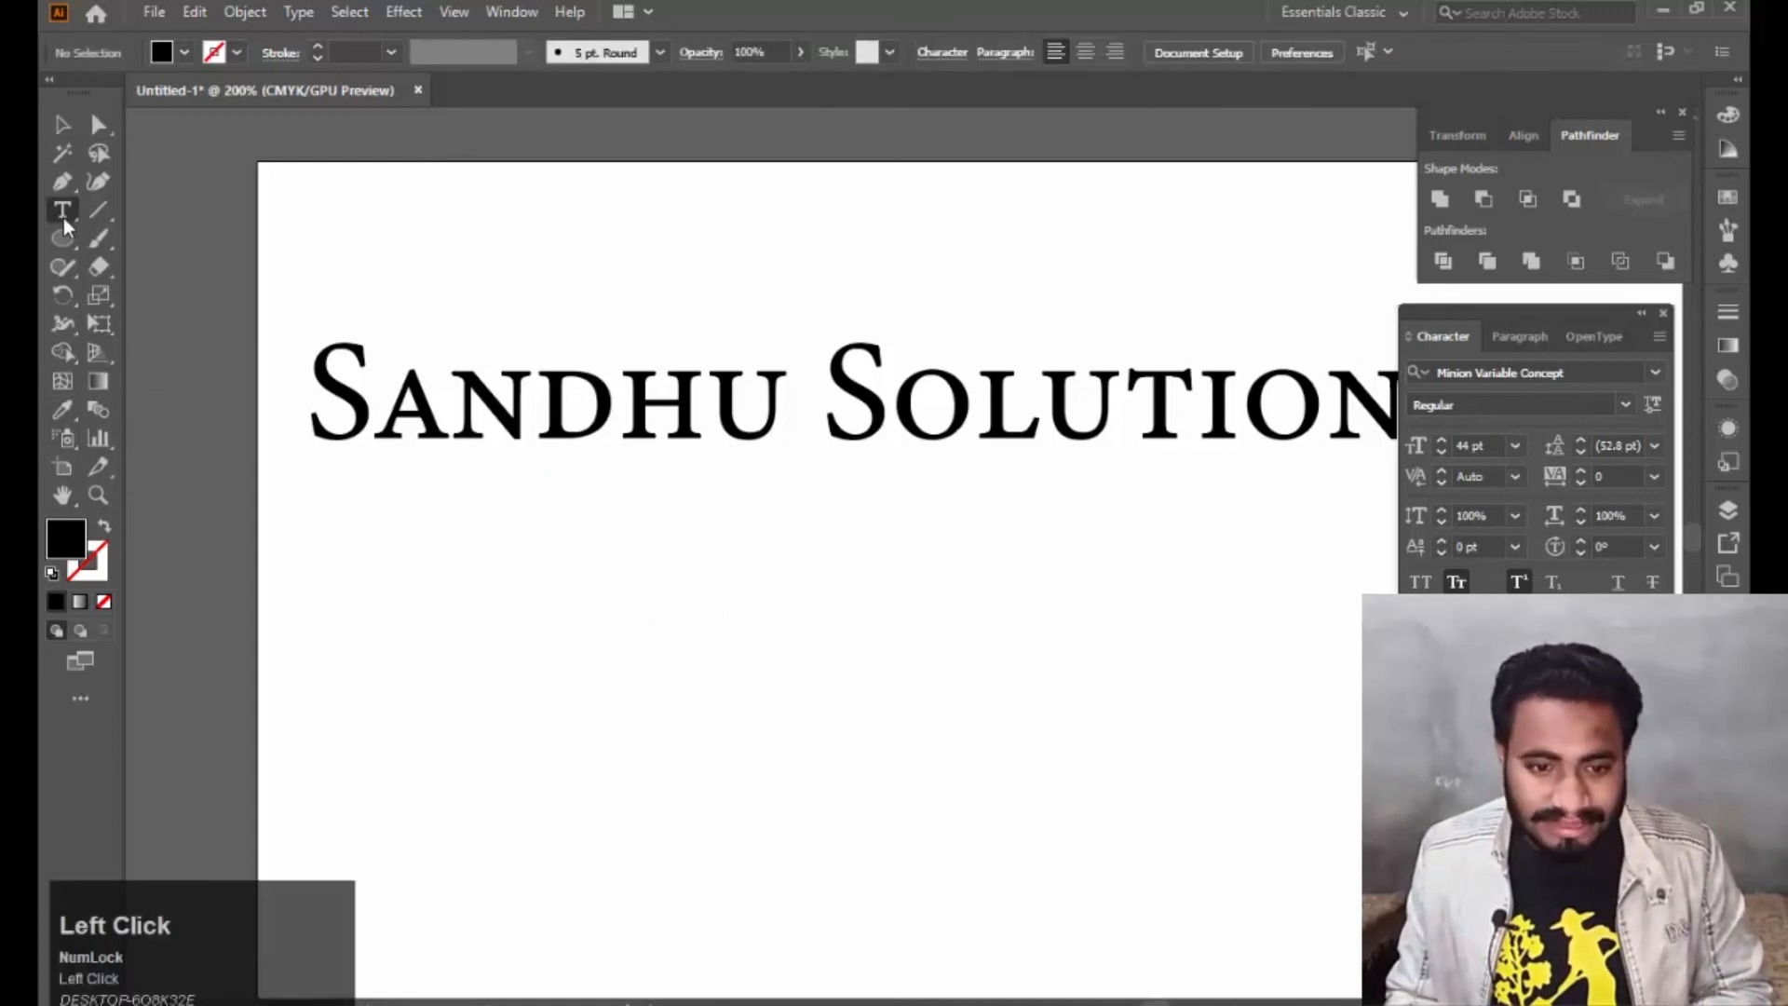
pyautogui.click(532, 689)
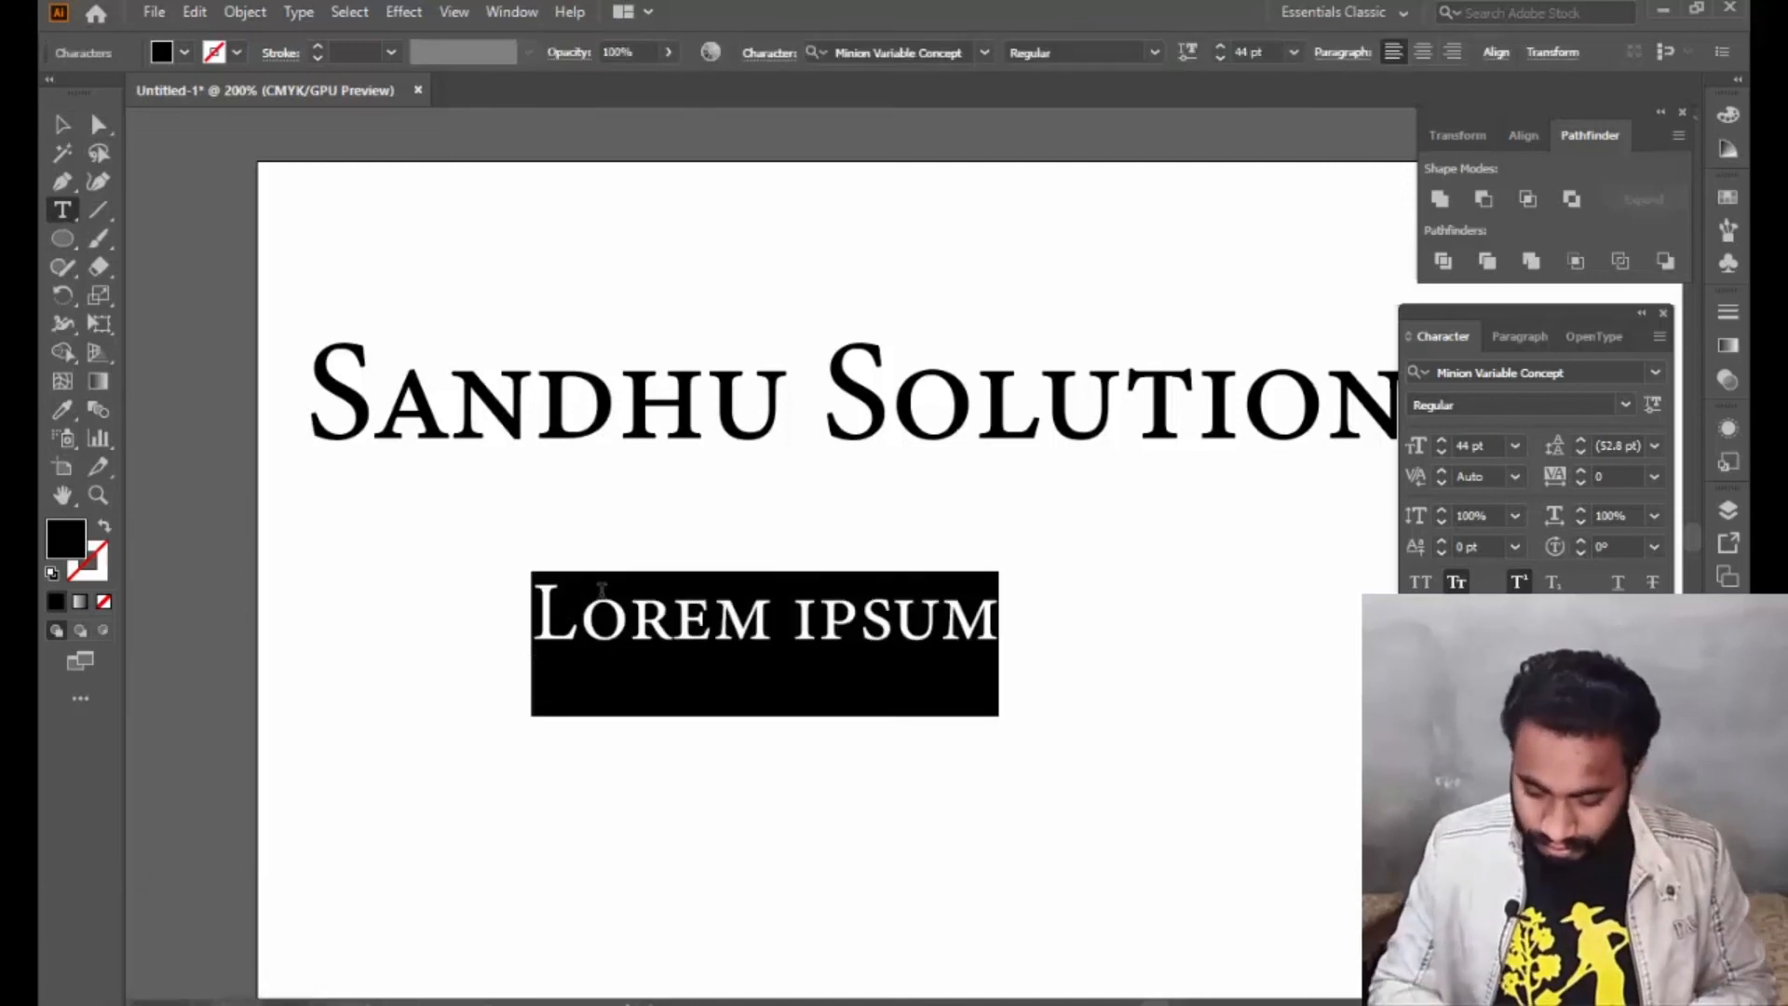
pyautogui.write('22')
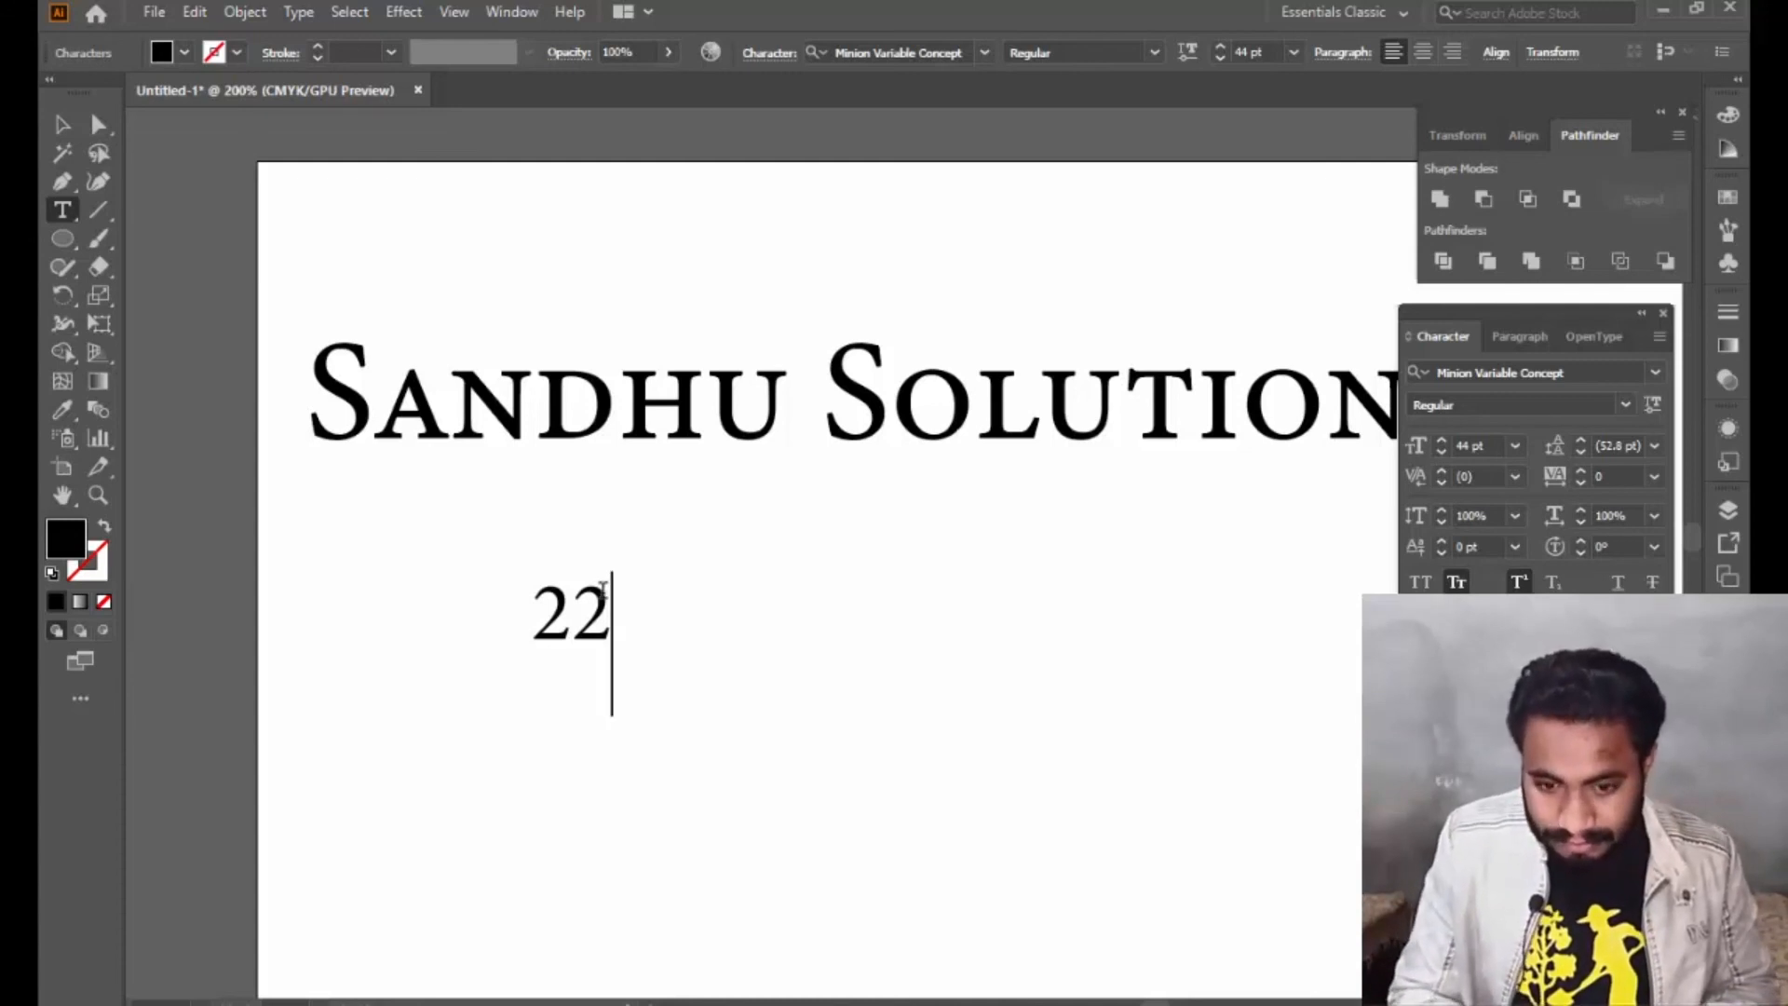
pyautogui.write('+')
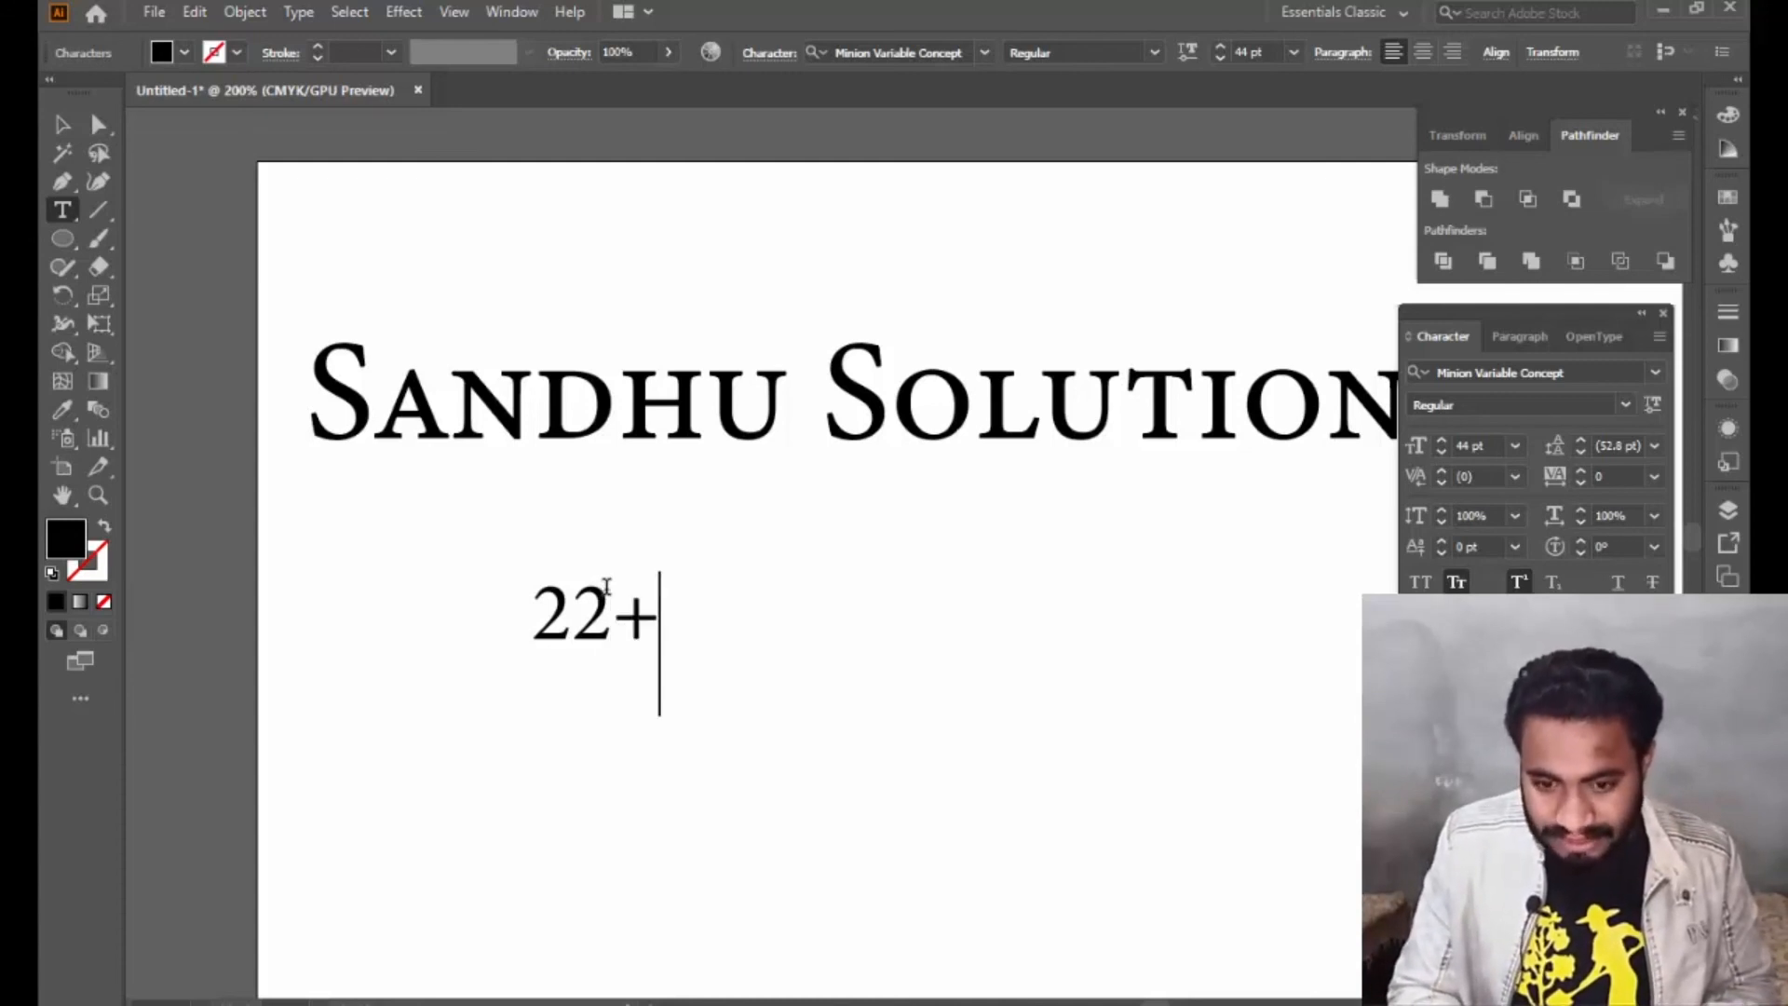
pyautogui.write('24')
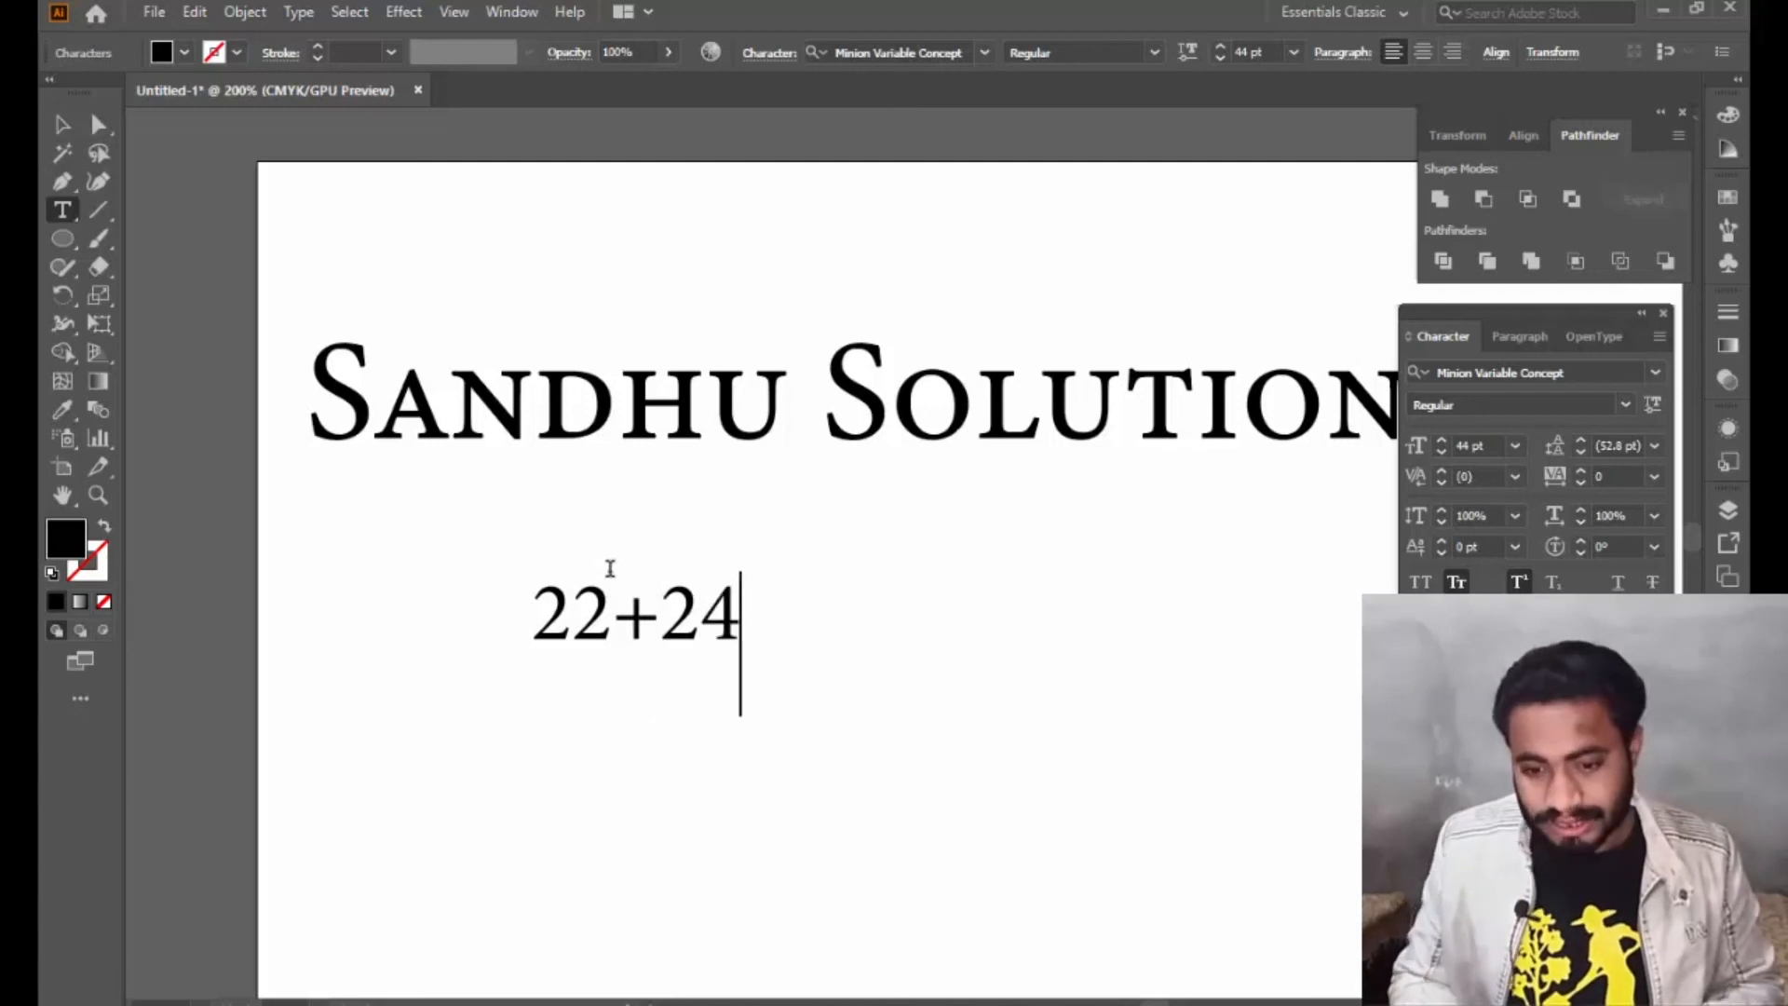
# Turn off Superscript and Small Caps for the entire "22+24" text.
pyautogui.moveTo(700, 610); pyautogui.dragTo(743, 610)
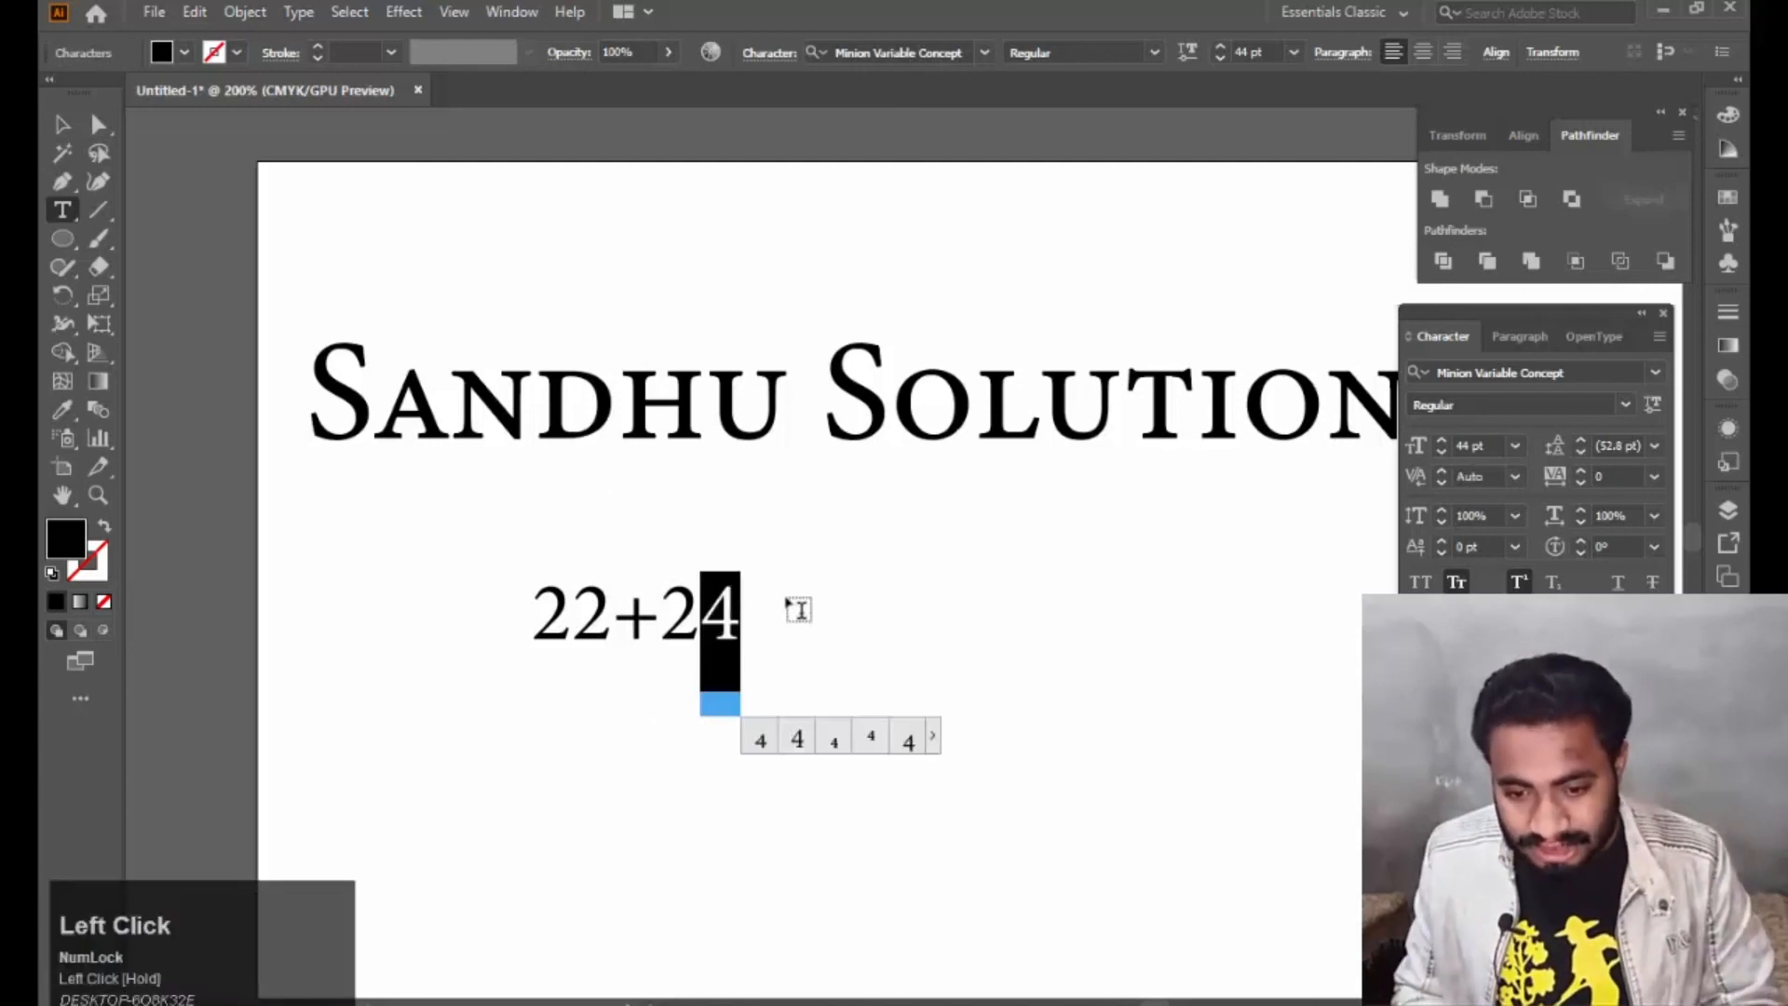
pyautogui.click(1517, 582)
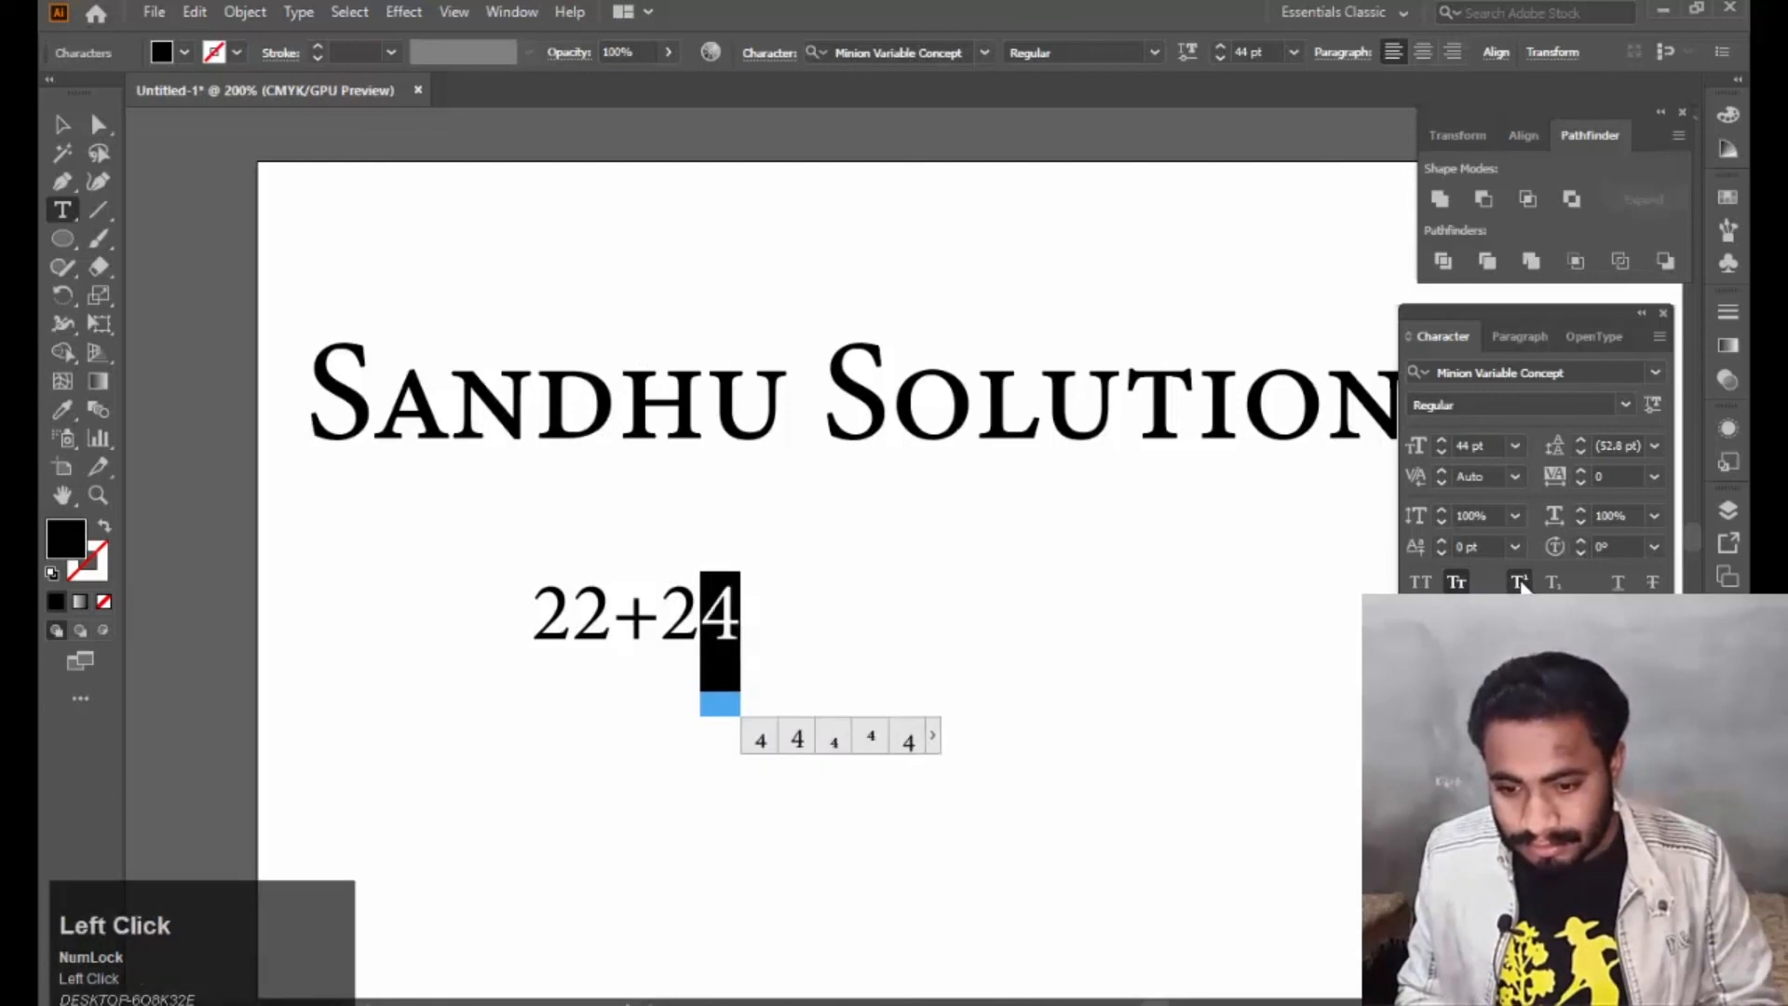
pyautogui.click(62, 124)
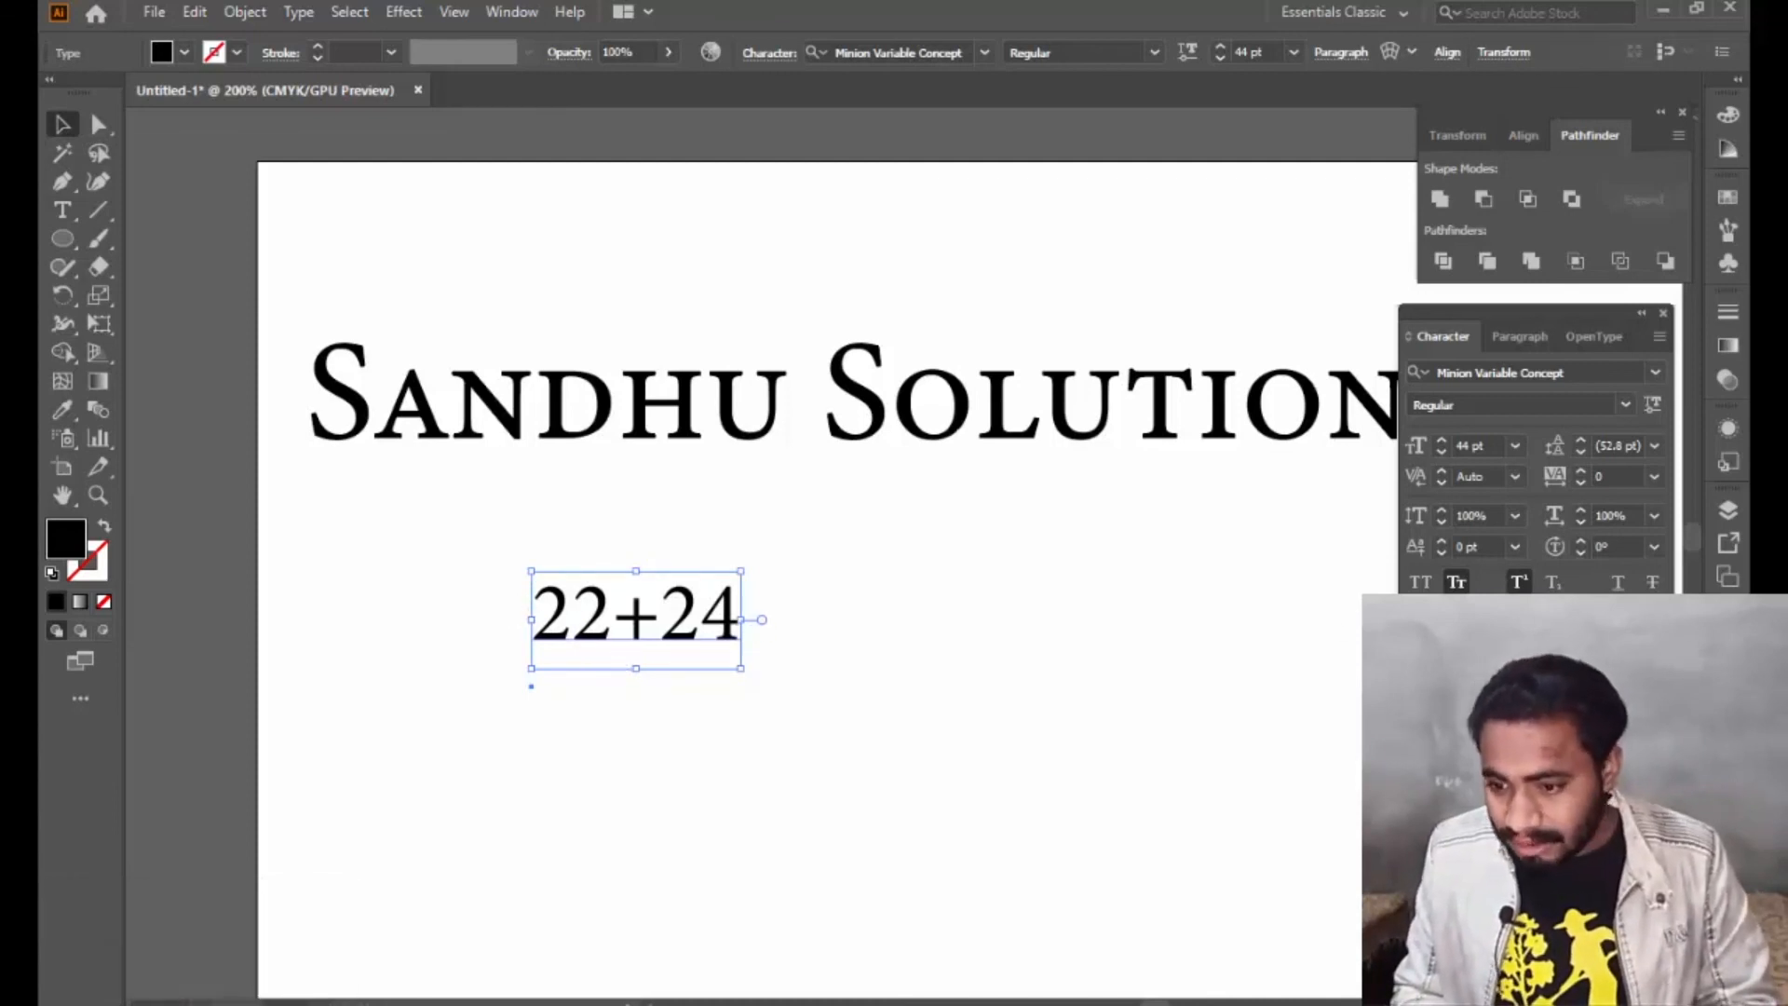
pyautogui.click(1530, 588)
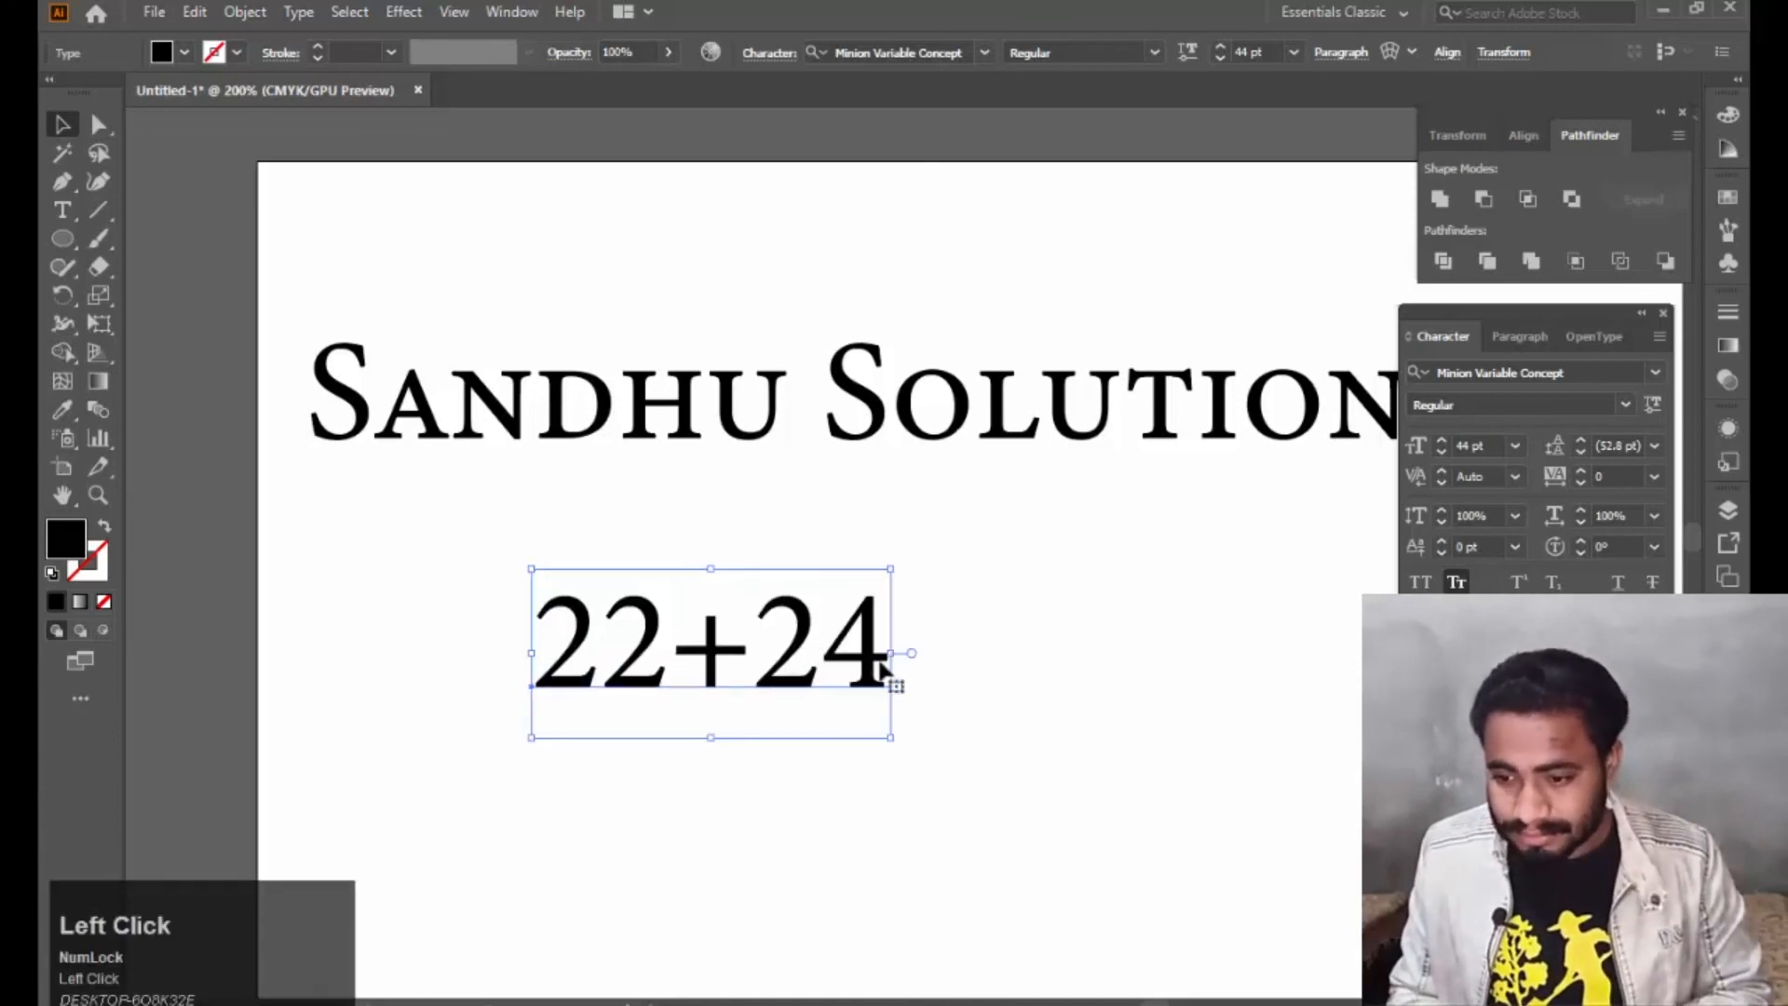
pyautogui.click(1458, 585)
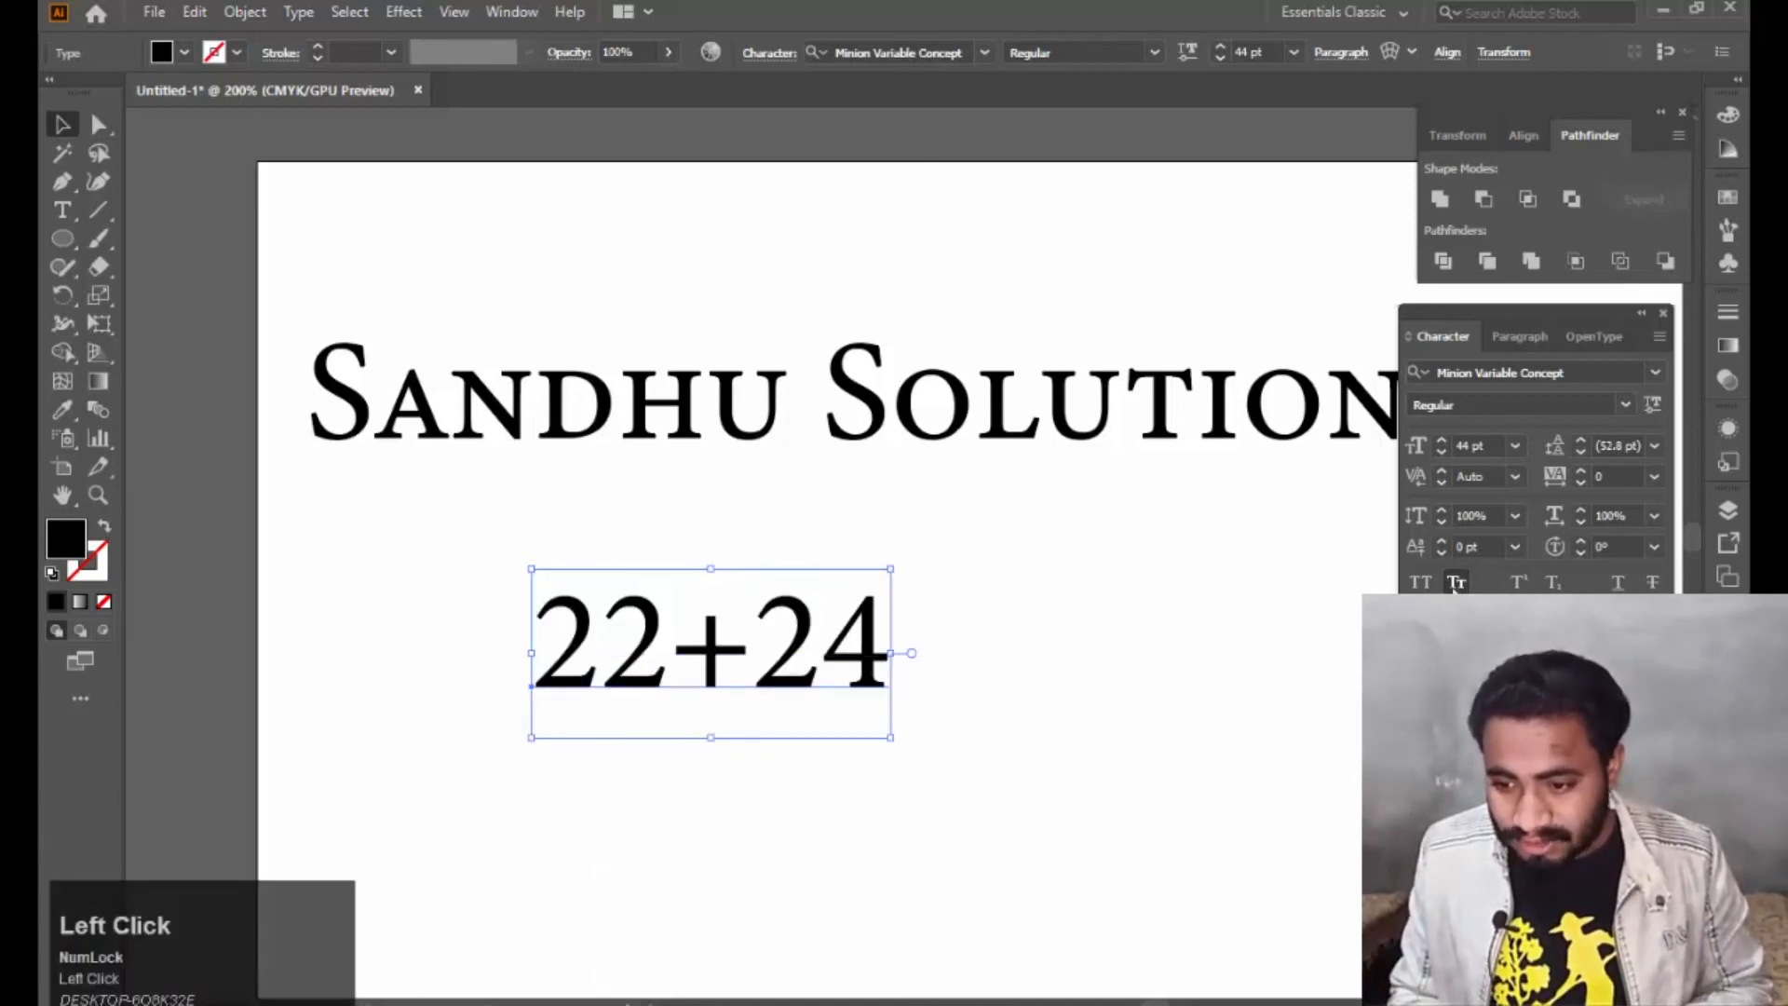
# Apply Superscript to the final 4 and the second 2 so the text reads 2²+2⁴.
pyautogui.doubleClick(840, 642)
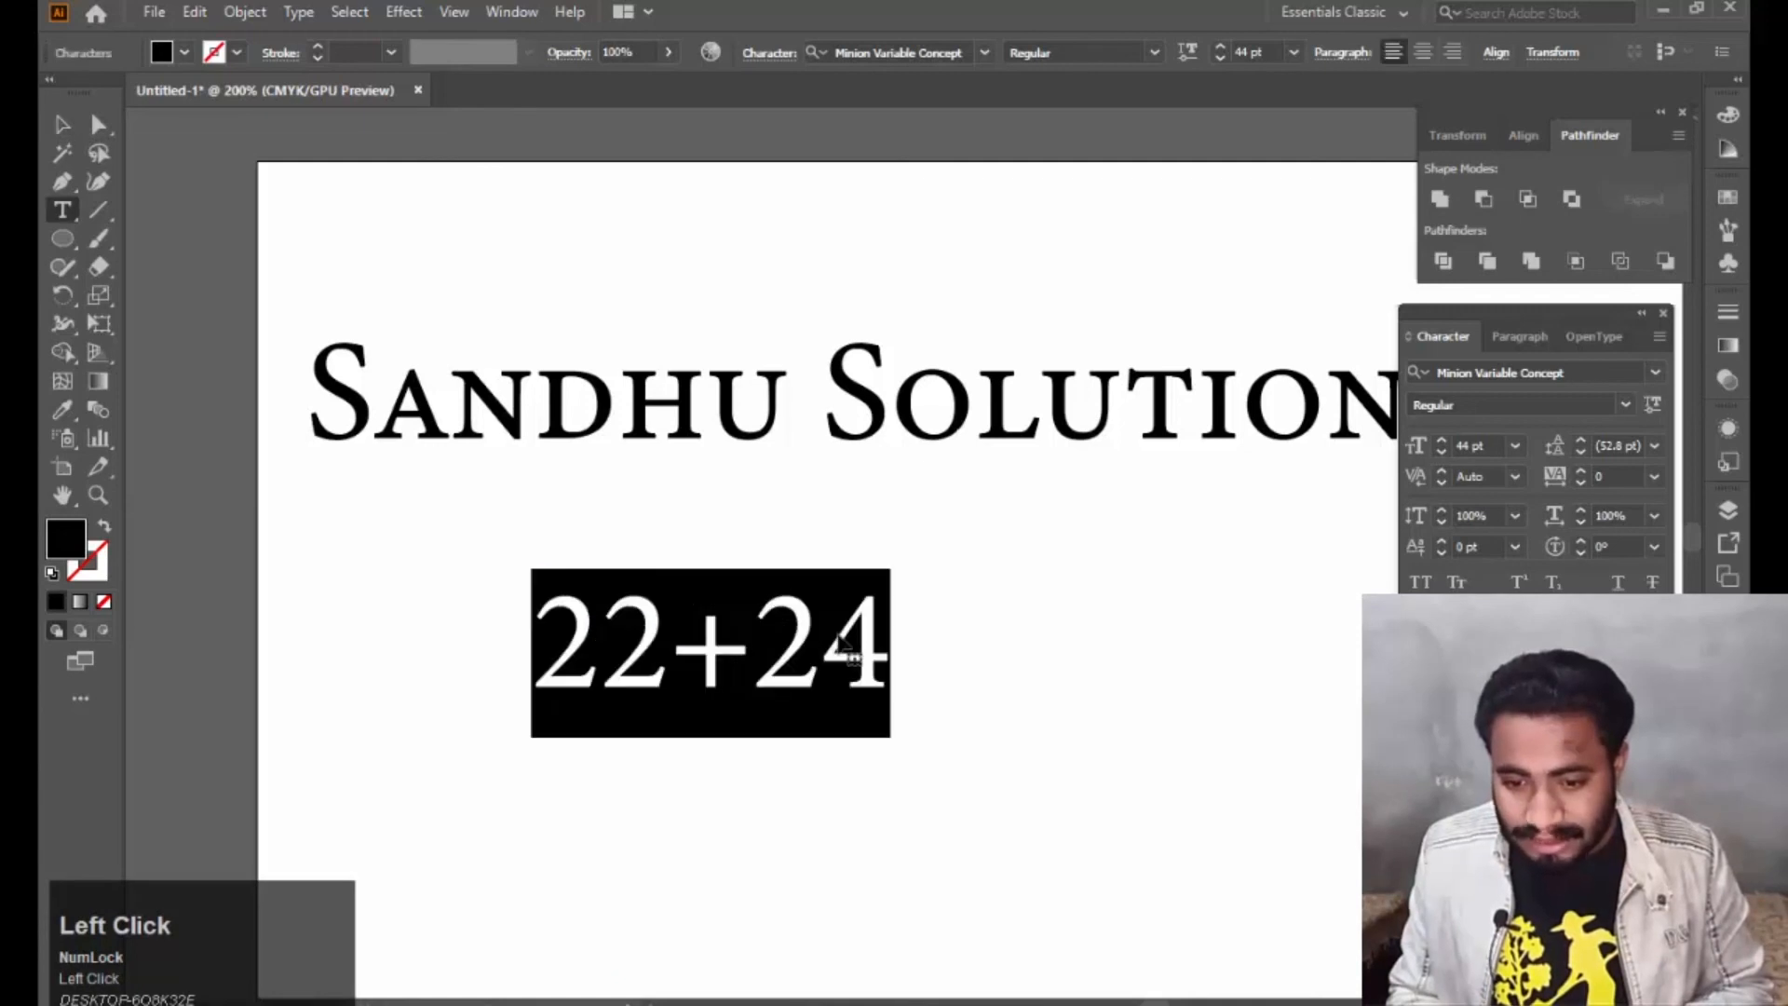
pyautogui.click(838, 629)
pyautogui.moveTo(837, 625); pyautogui.dragTo(946, 651)
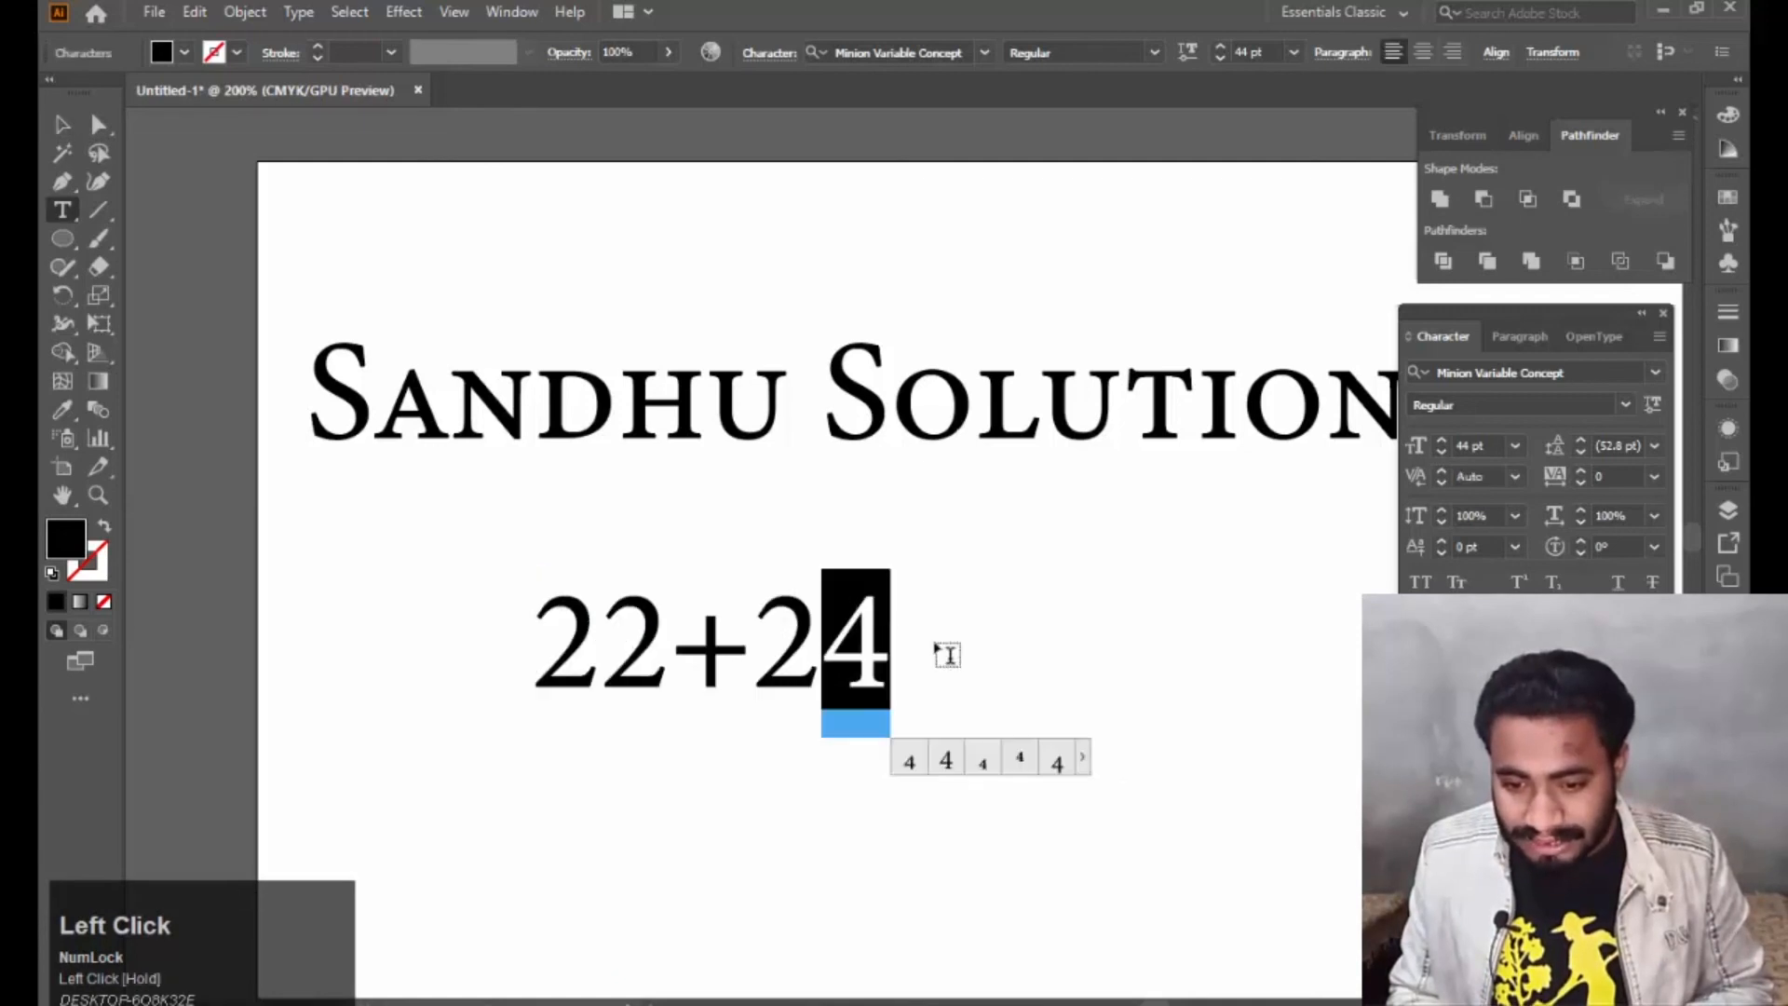
pyautogui.click(1530, 585)
pyautogui.moveTo(626, 619); pyautogui.dragTo(656, 628)
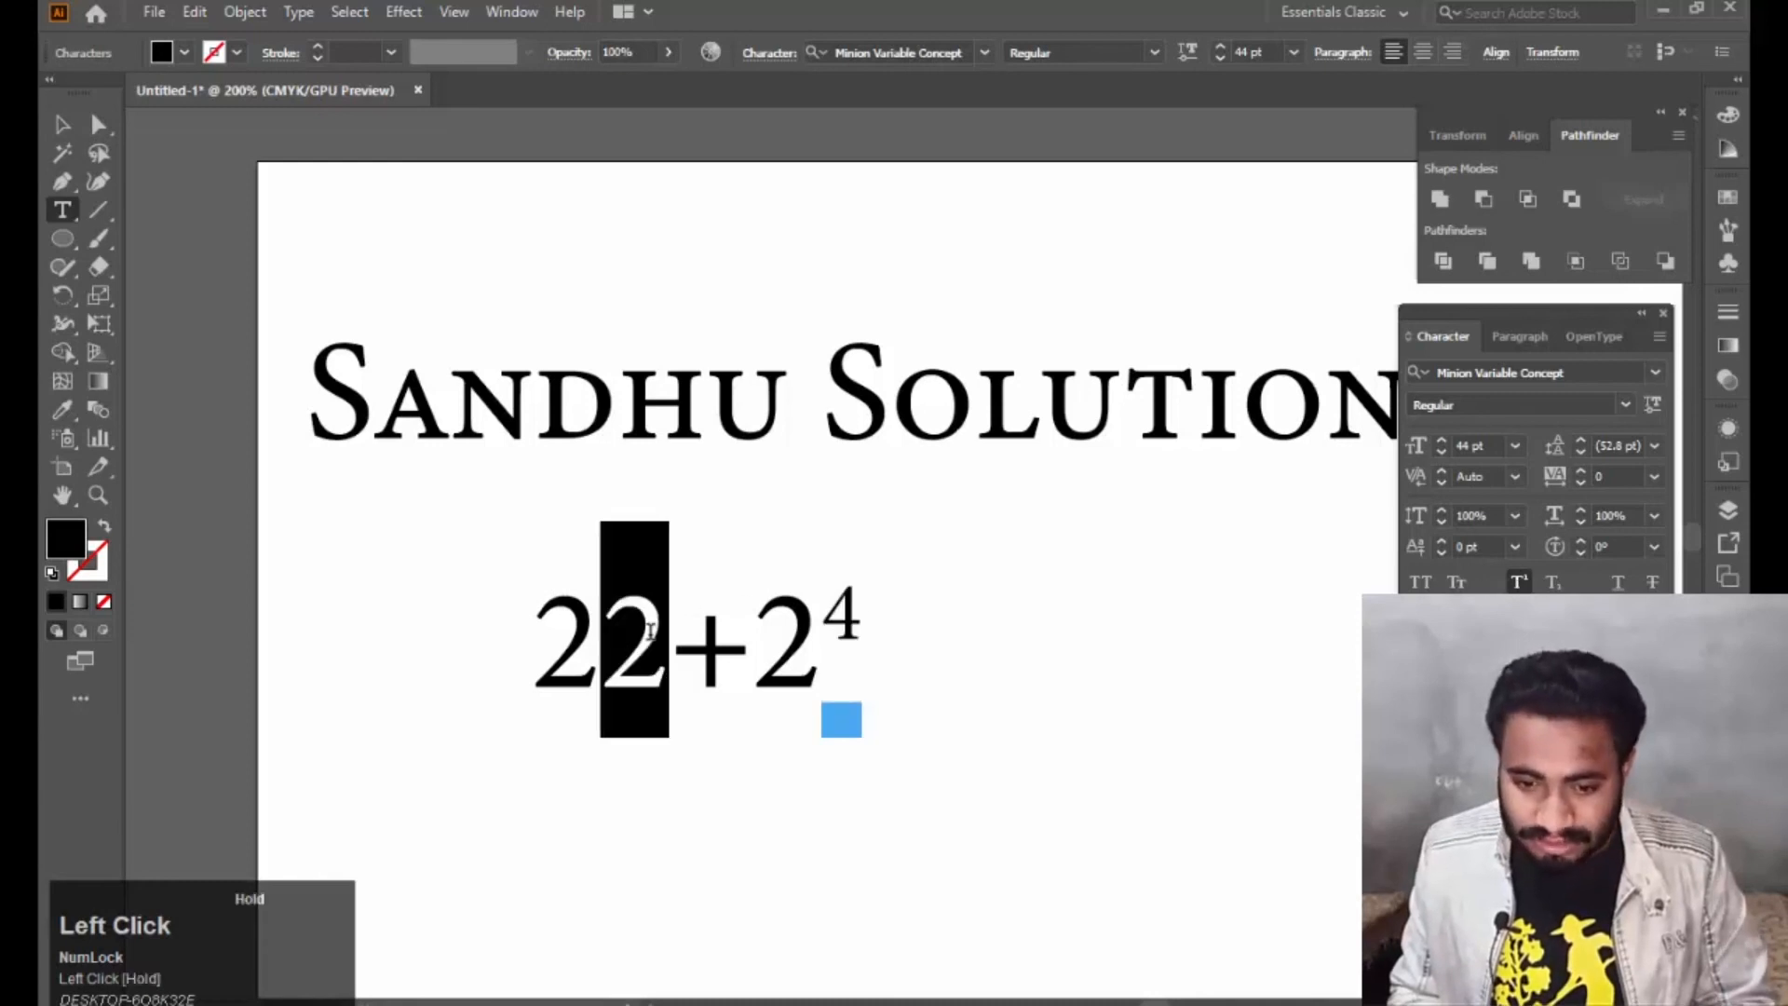
pyautogui.click(1520, 584)
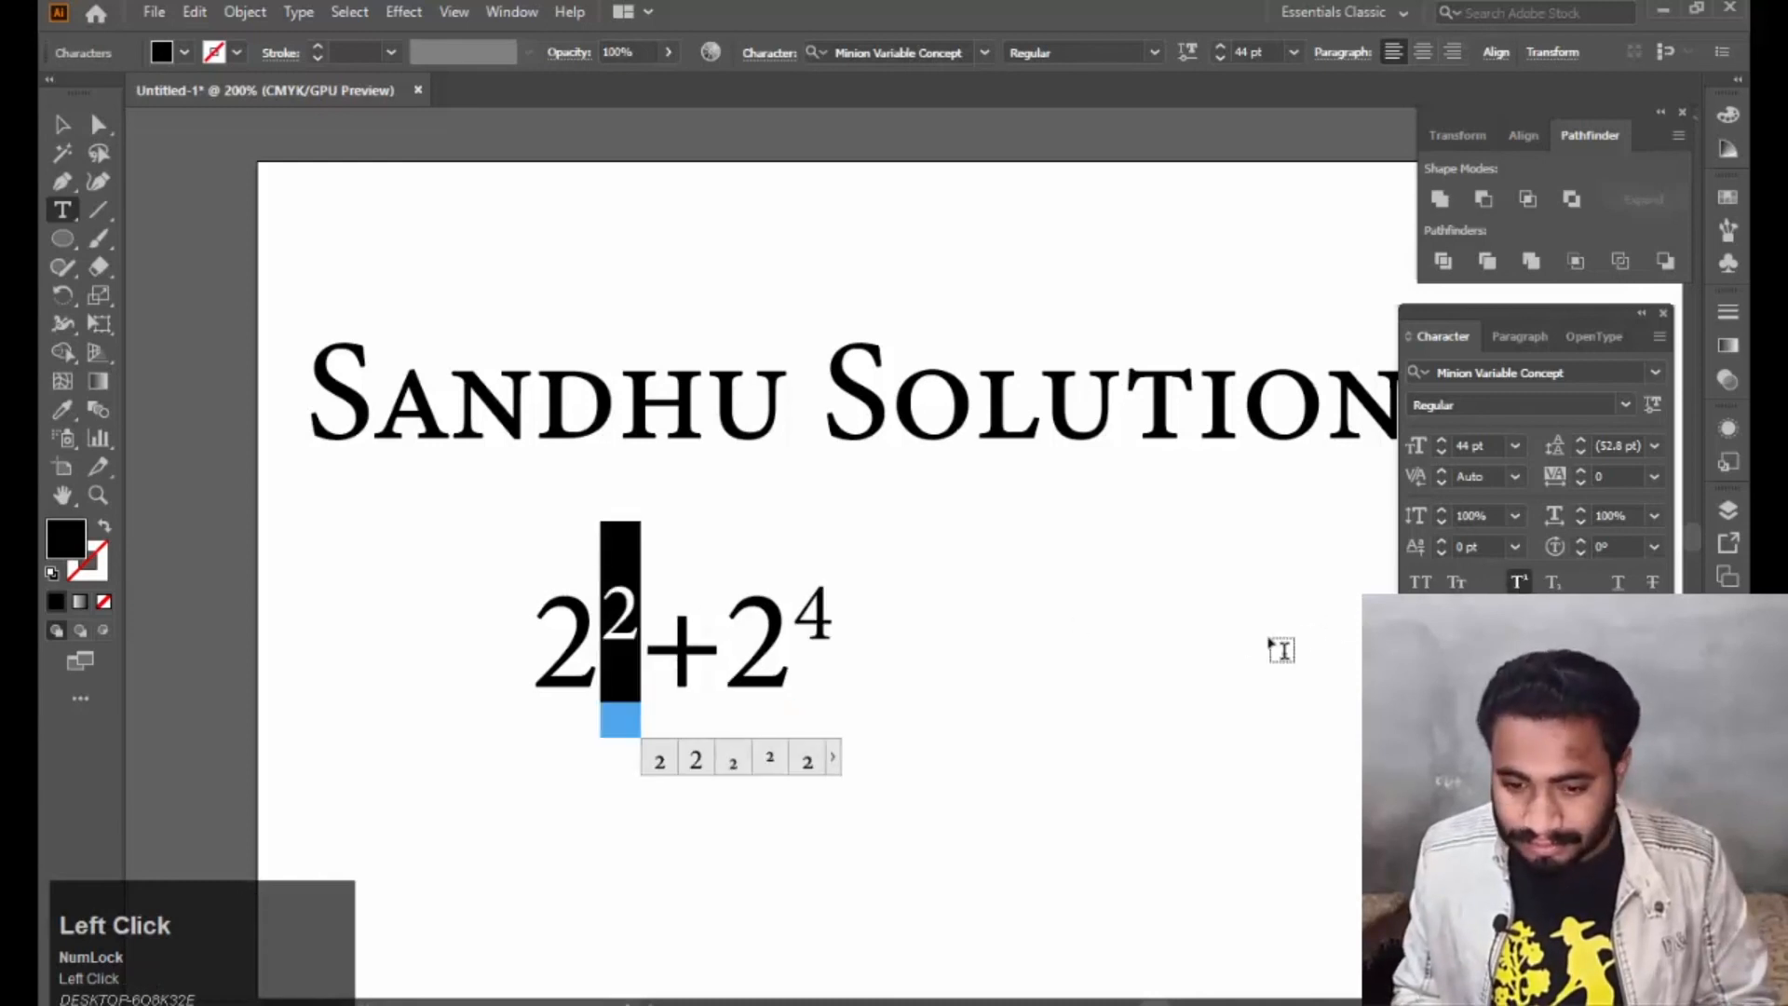
pyautogui.click(1282, 651)
# Move the unrotated 2²+2⁴ expression above the heading and shift the heading slightly down to make room.
pyautogui.click(58, 129)
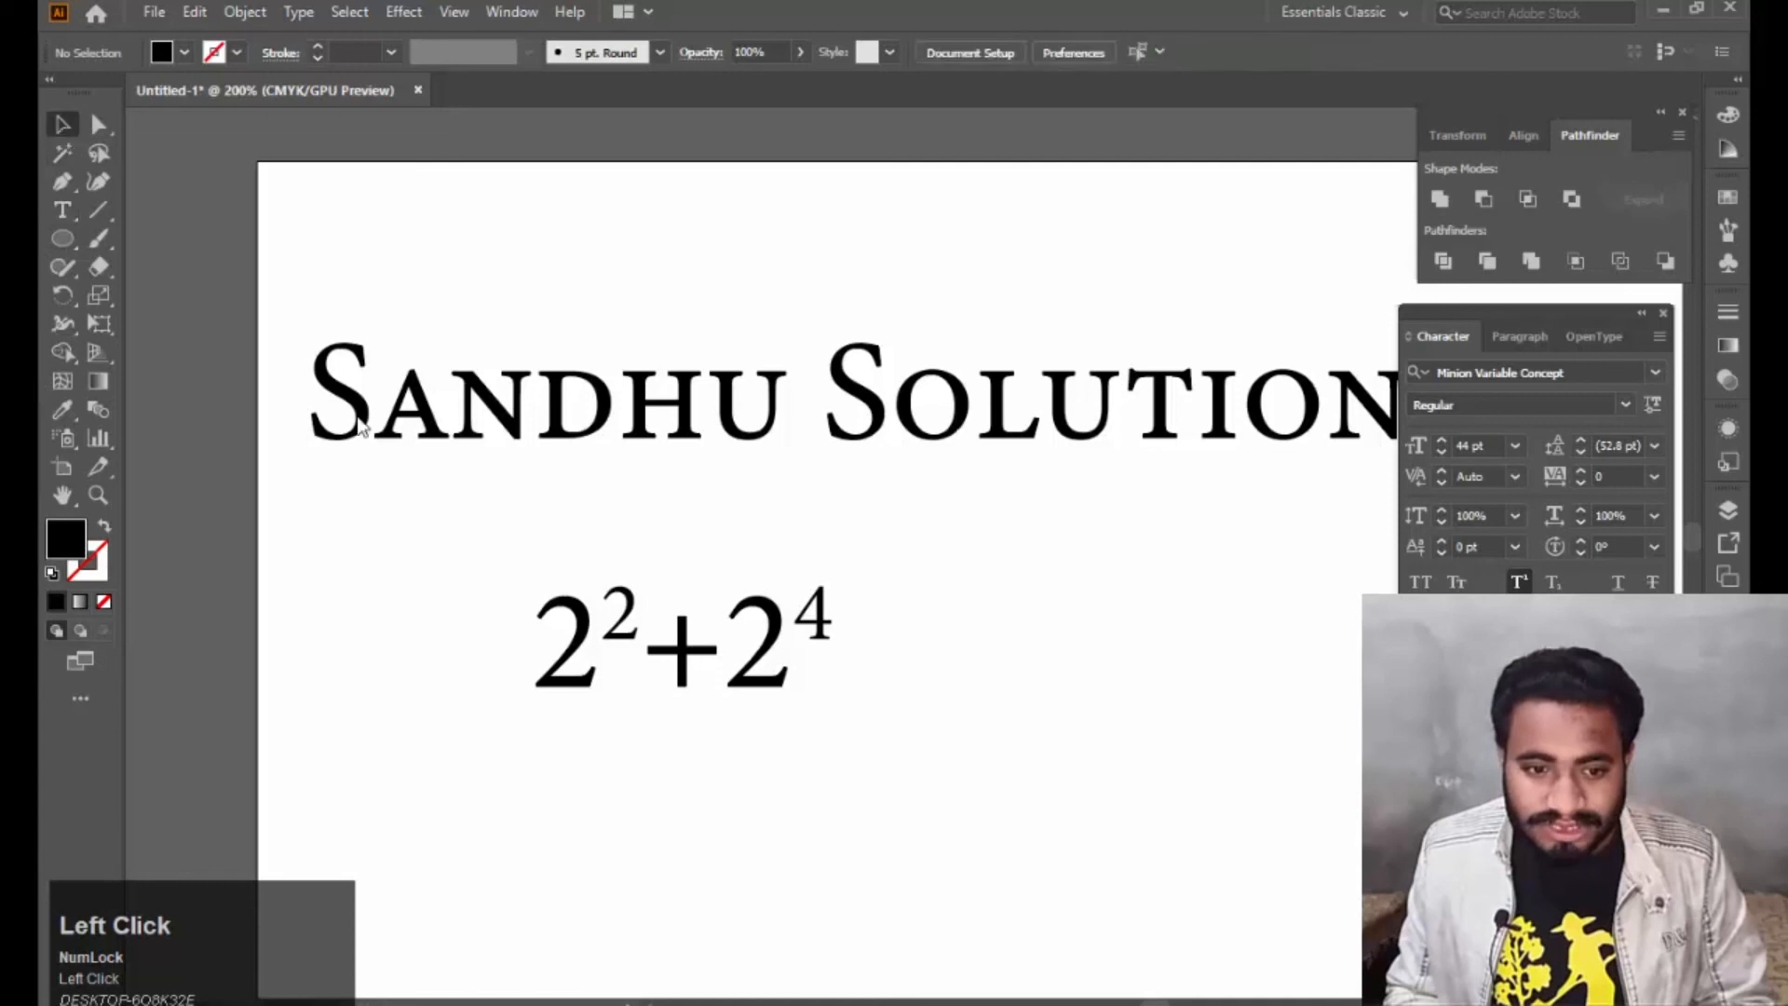
pyautogui.moveTo(704, 631); pyautogui.dragTo(742, 275)
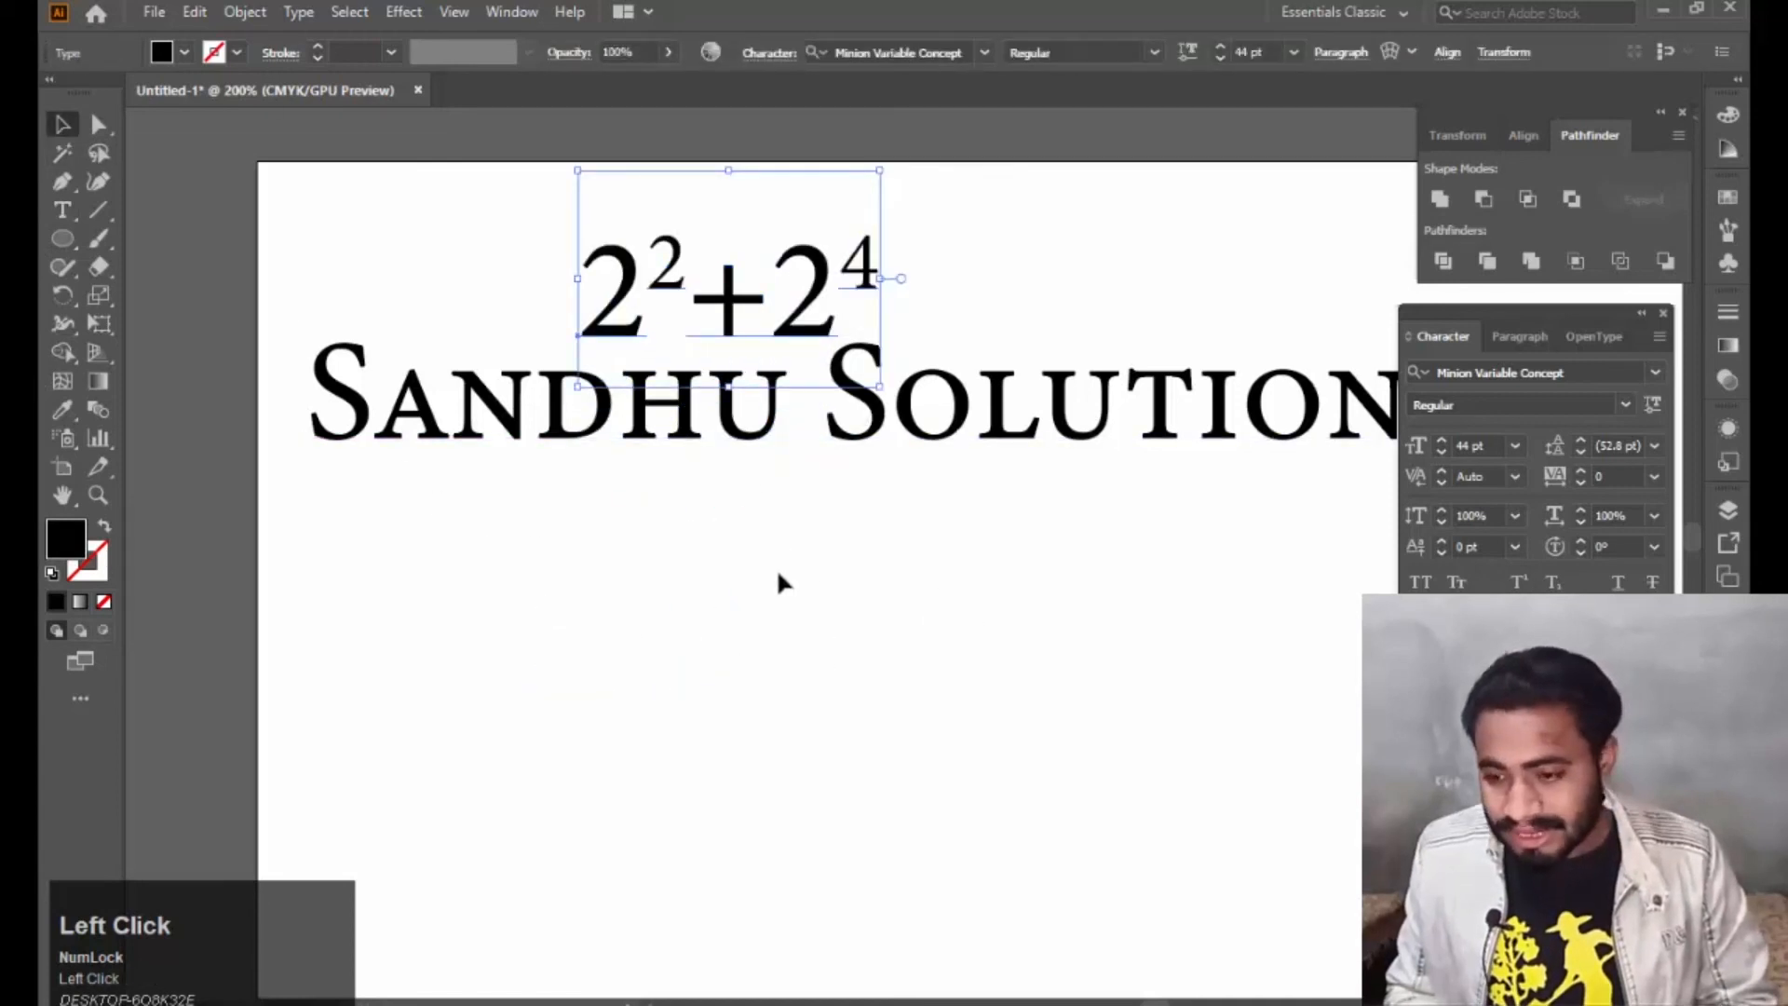
pyautogui.moveTo(568, 401); pyautogui.dragTo(576, 435)
pyautogui.click(582, 430)
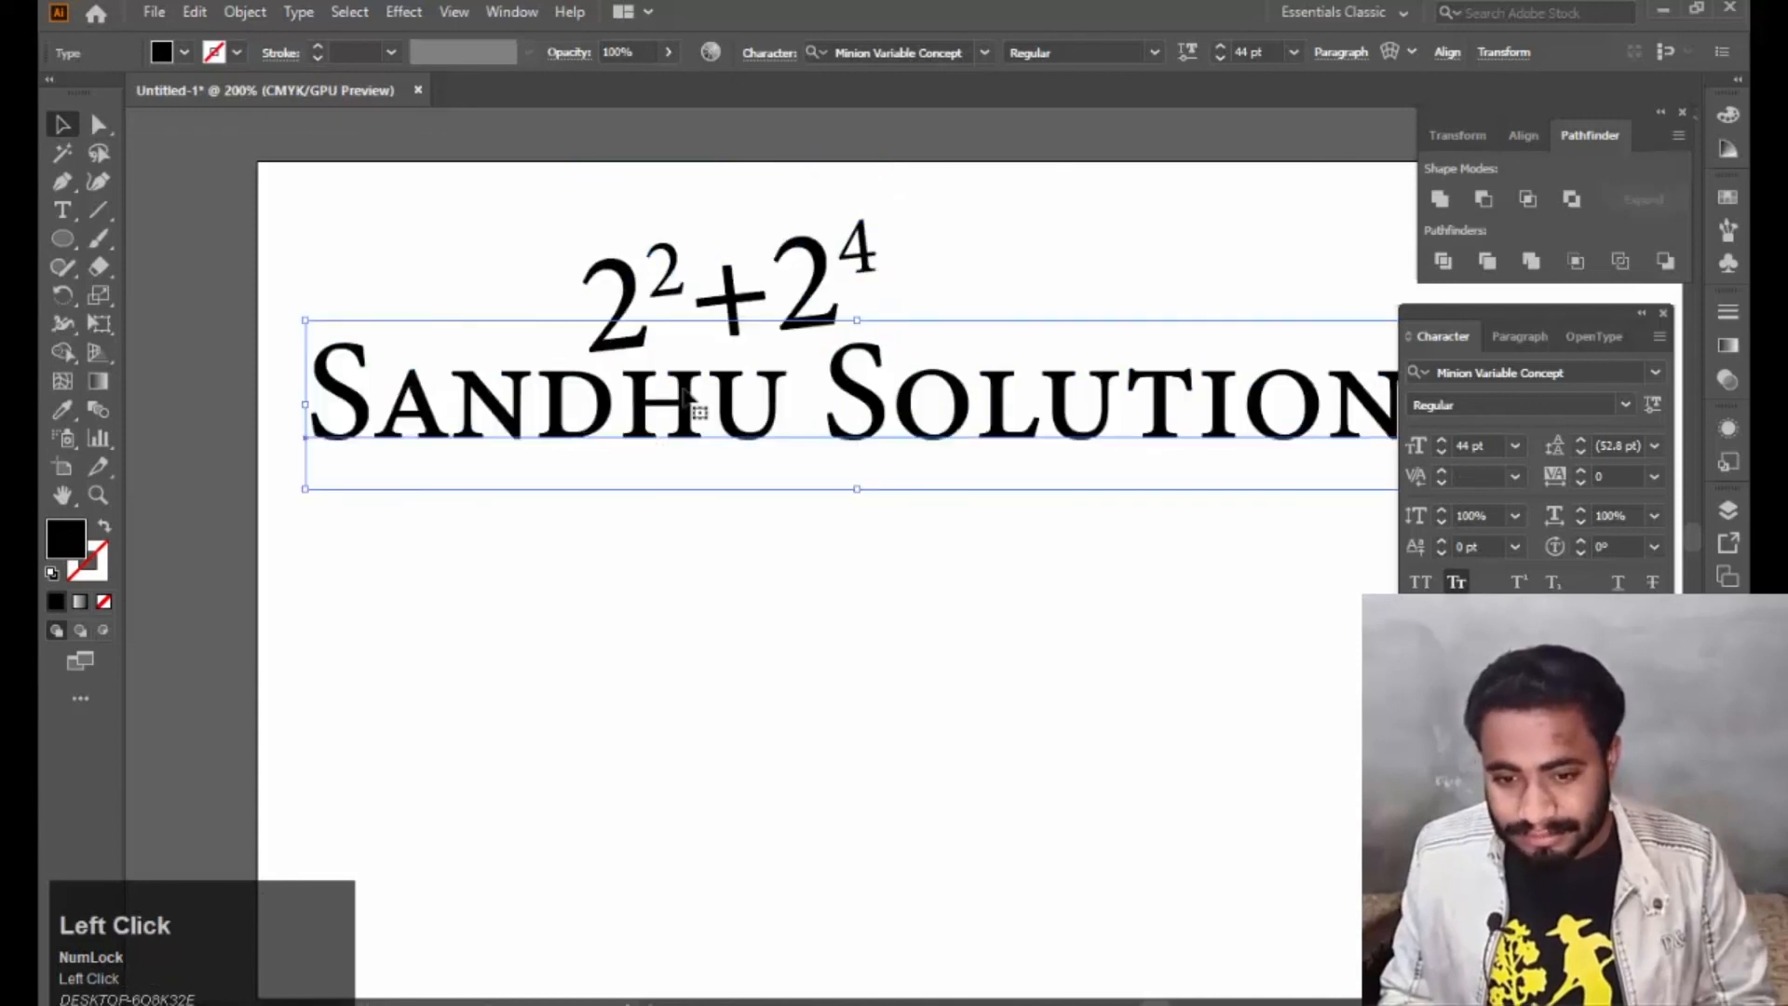
pyautogui.press('ctrl')
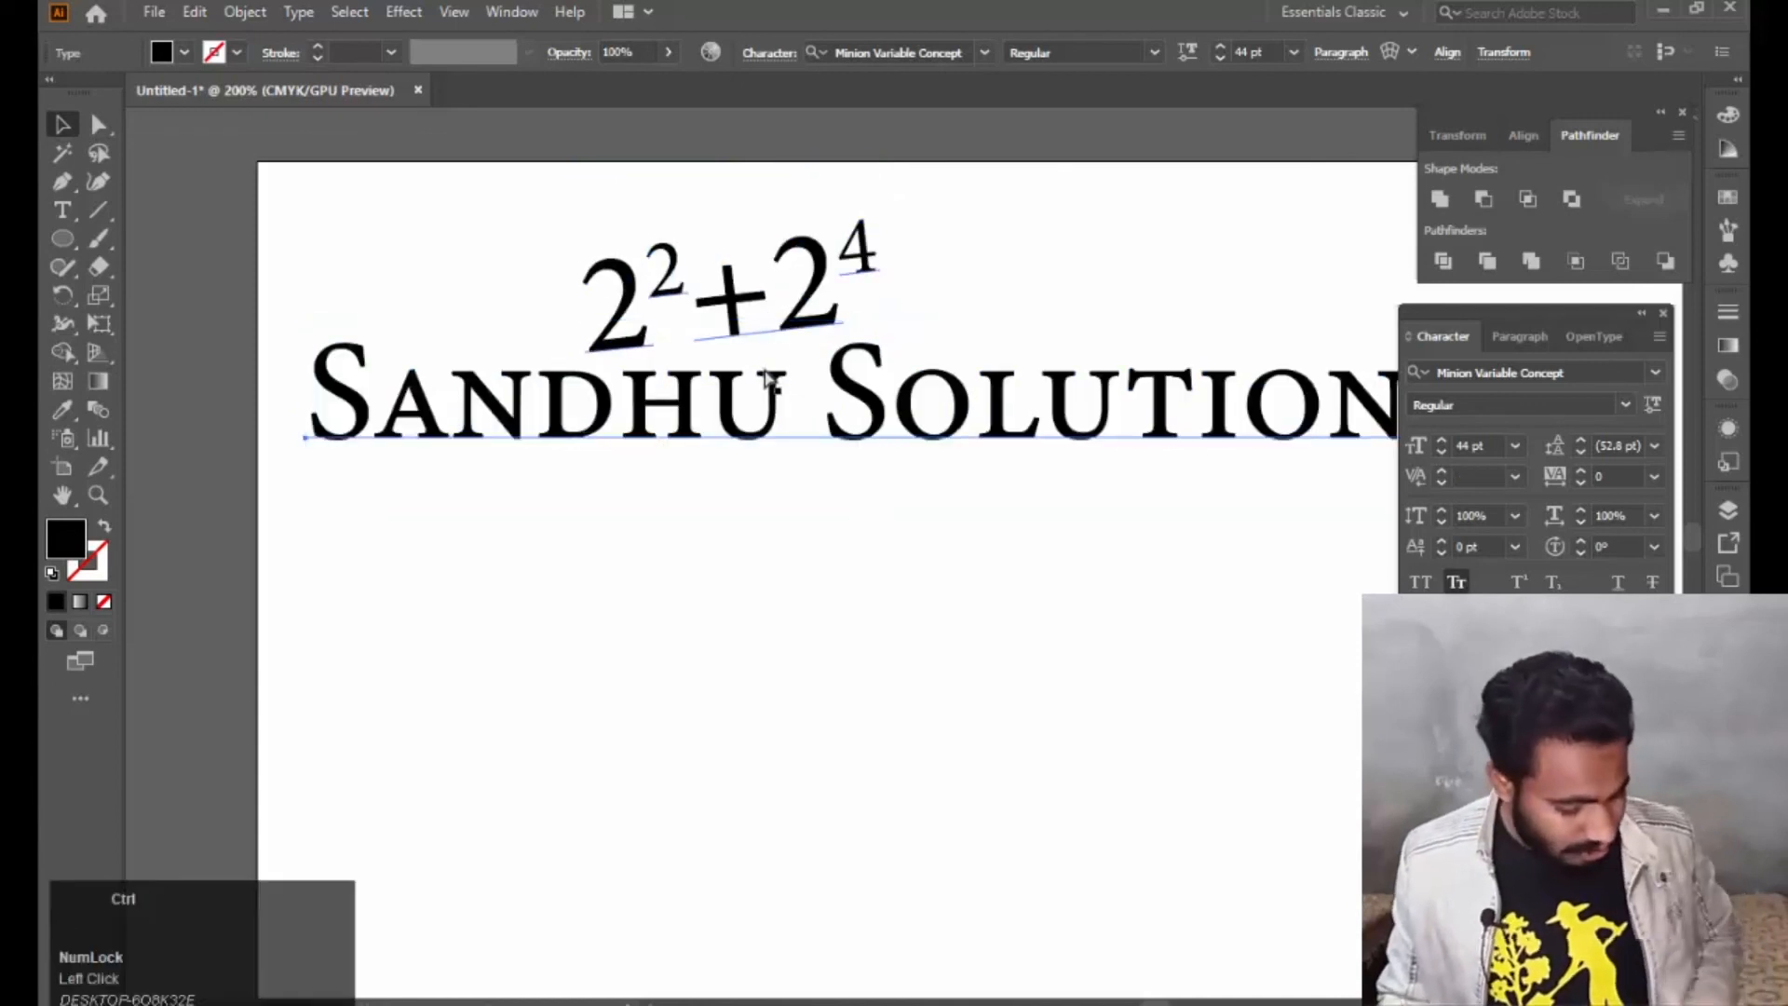
pyautogui.hotkey('ctrl', 'z')
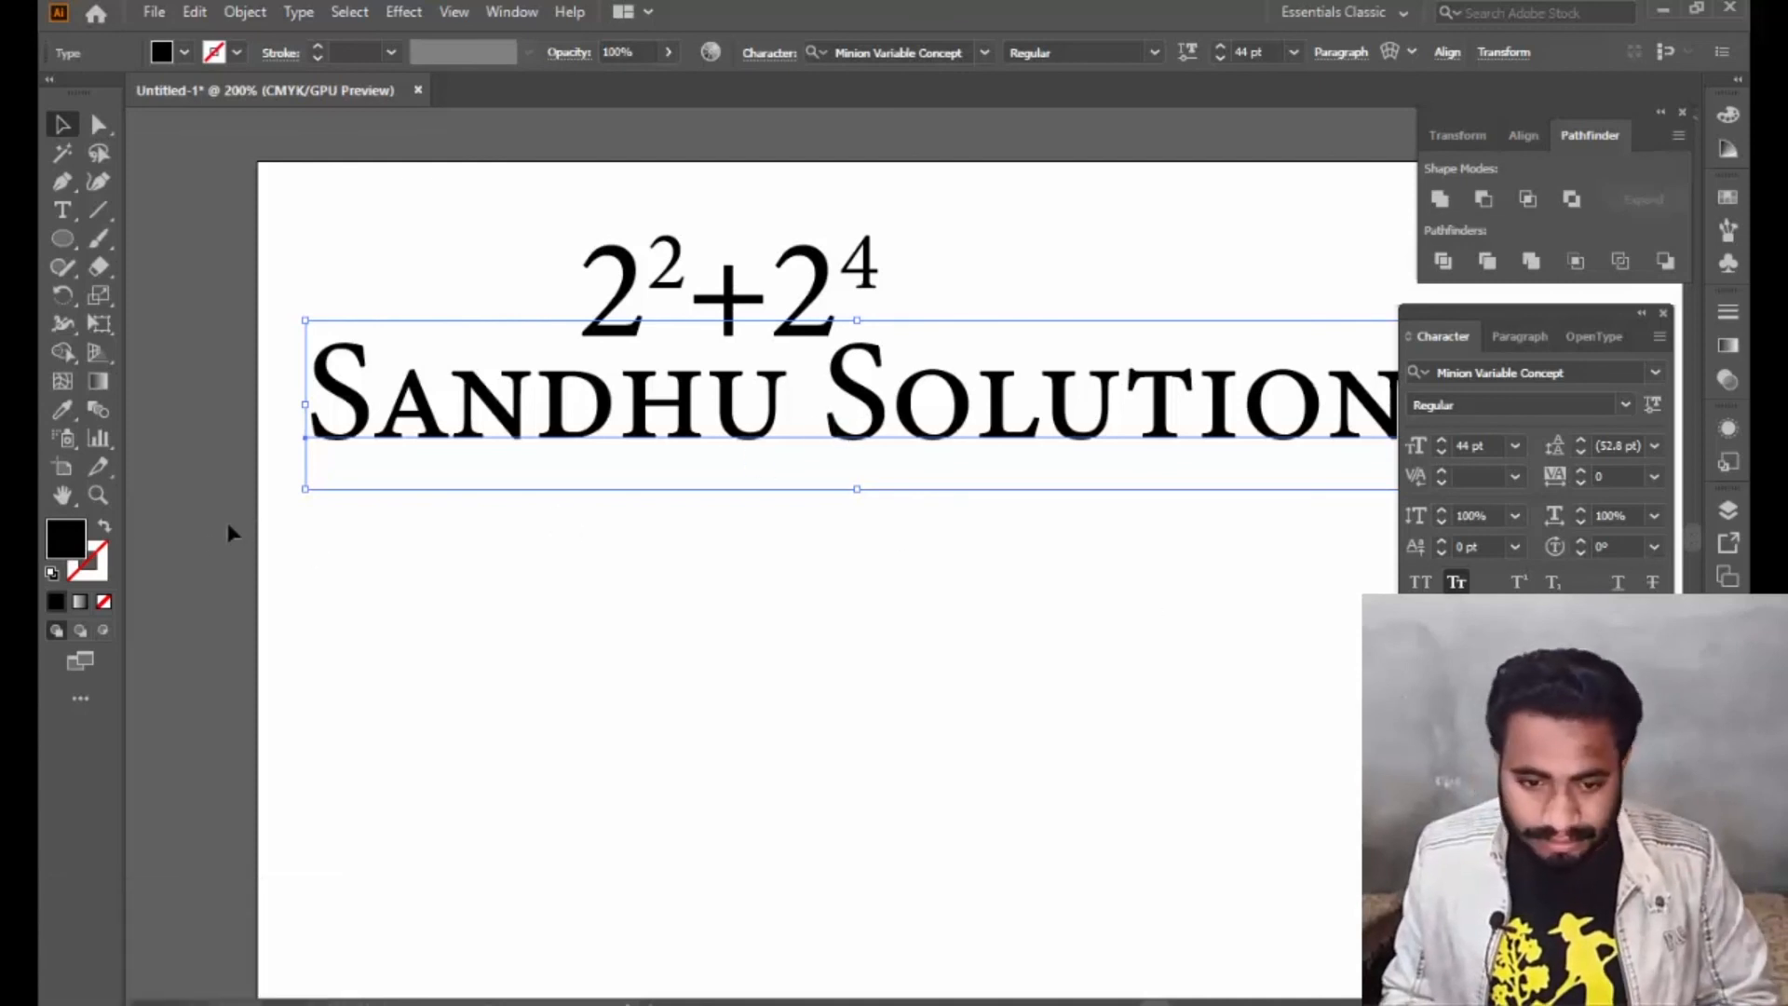
pyautogui.moveTo(600, 432); pyautogui.dragTo(605, 476)
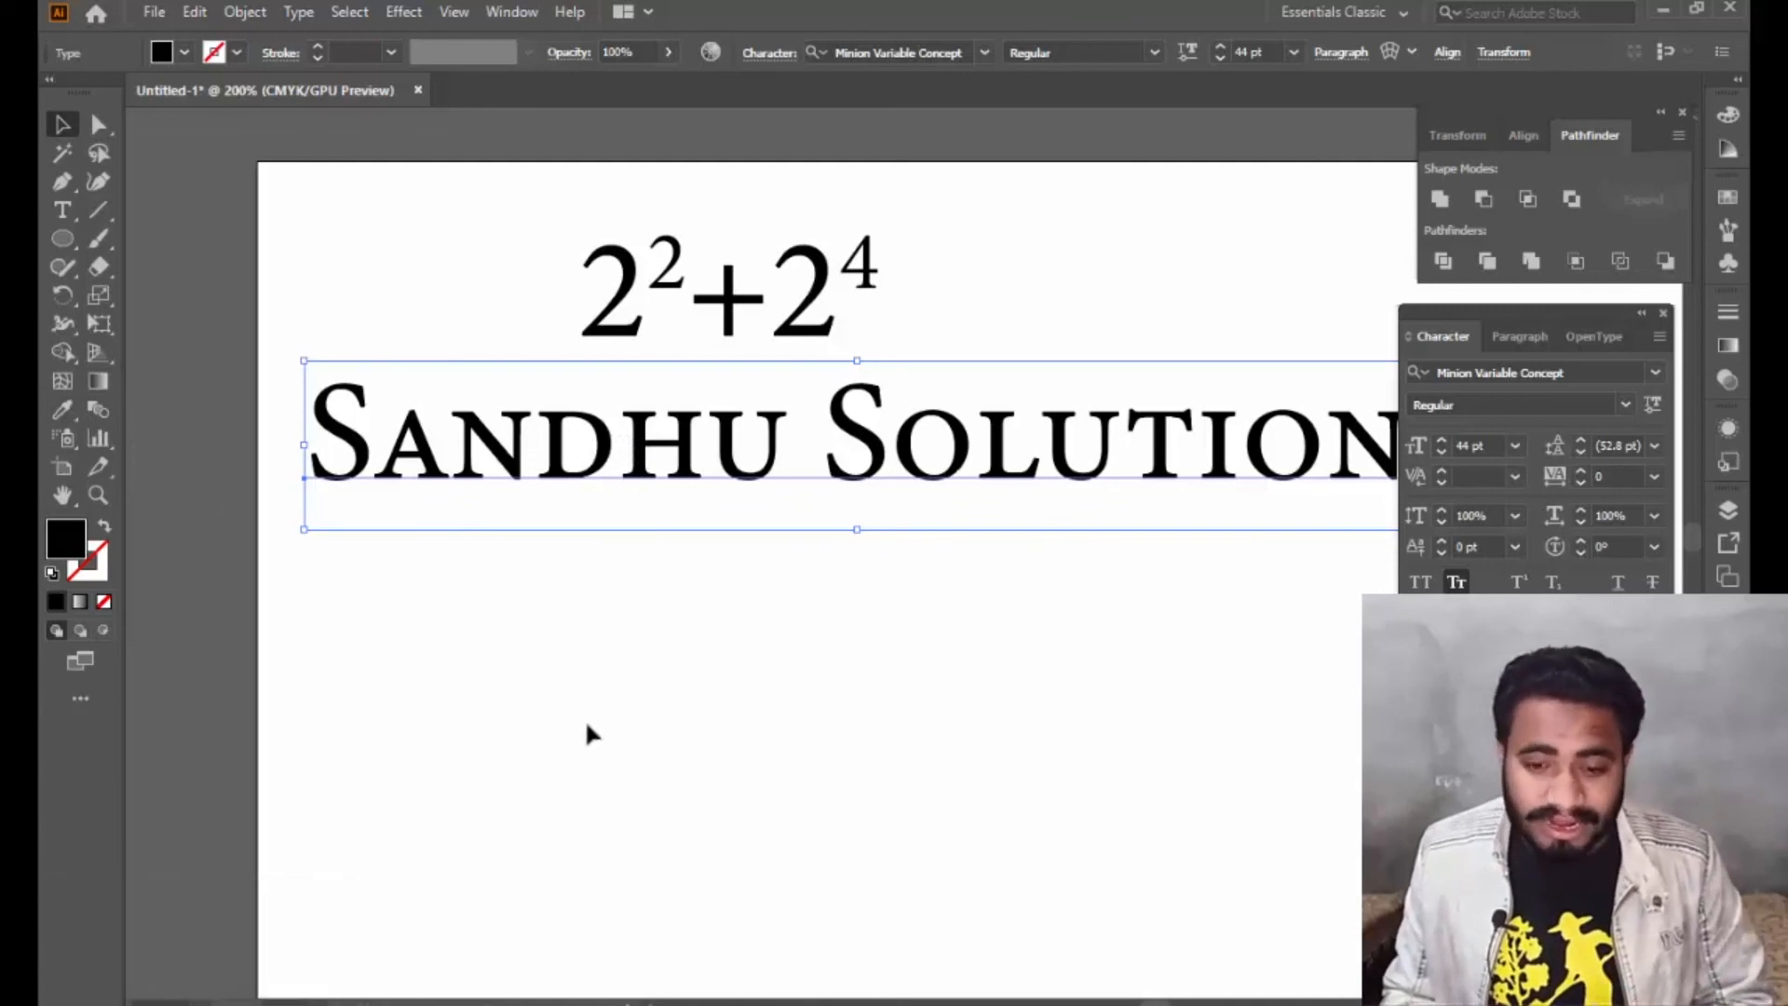
# Add a new point text reading "H2SO4" below the heading.
pyautogui.click(62, 210)
pyautogui.click(654, 708)
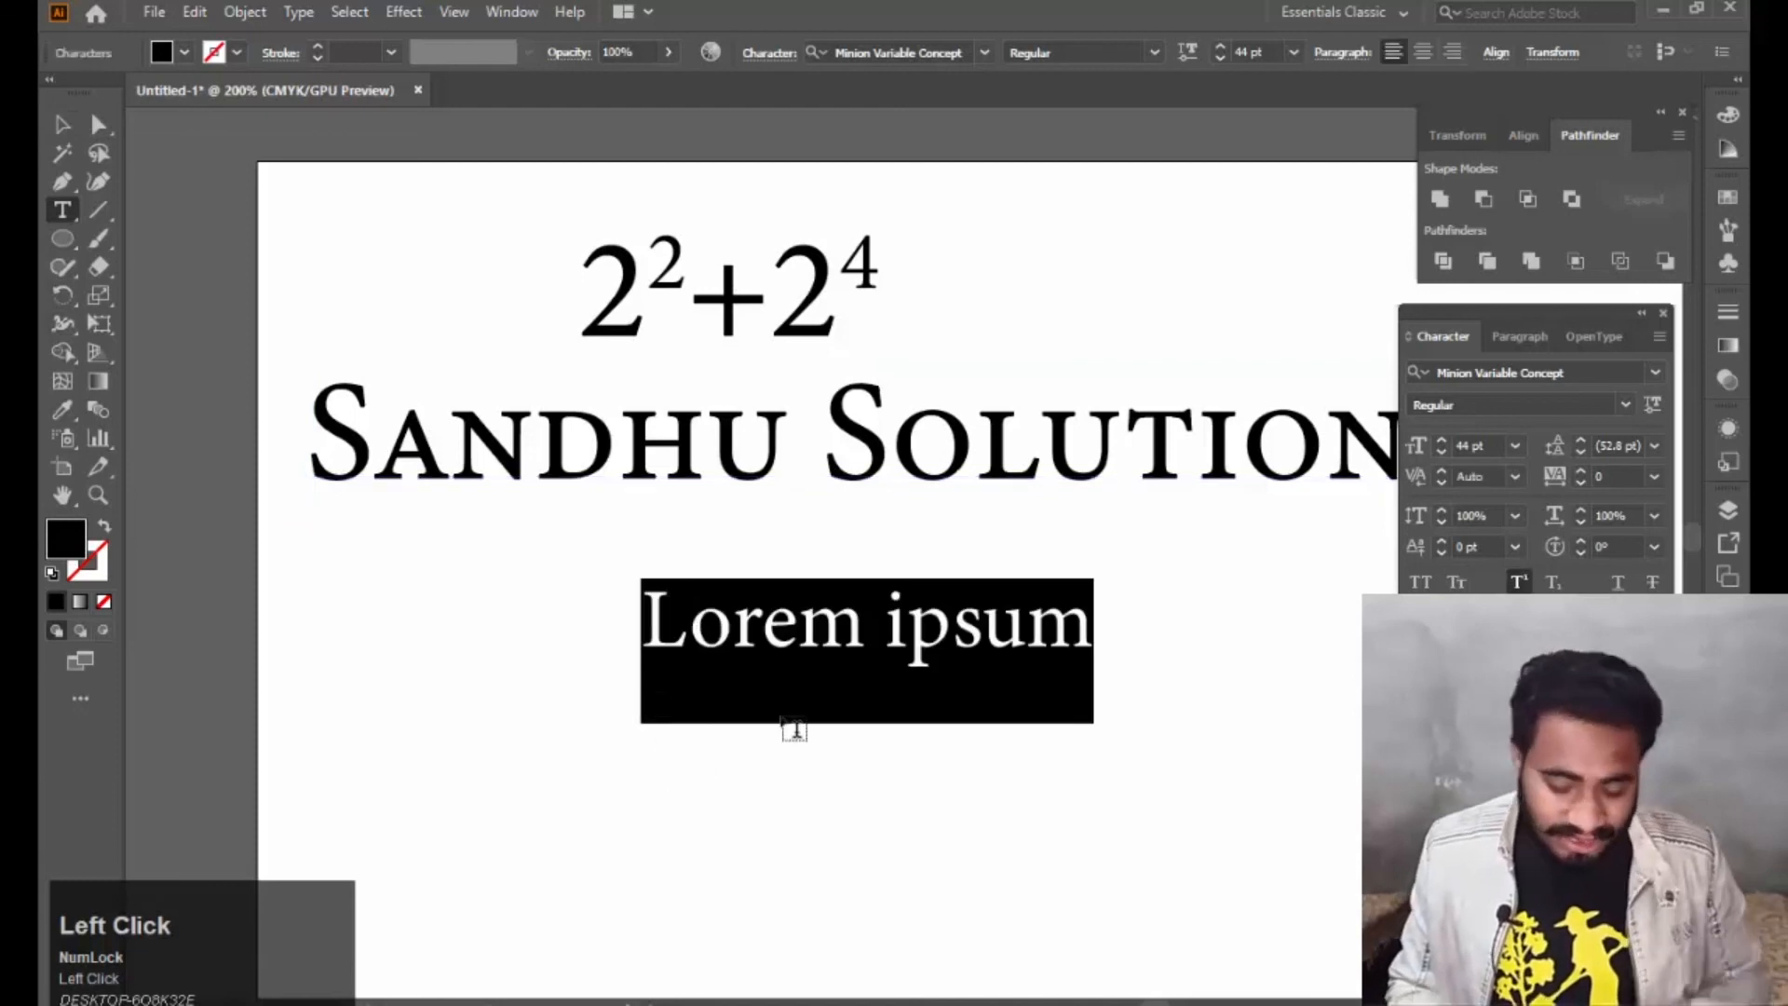
pyautogui.write('H')
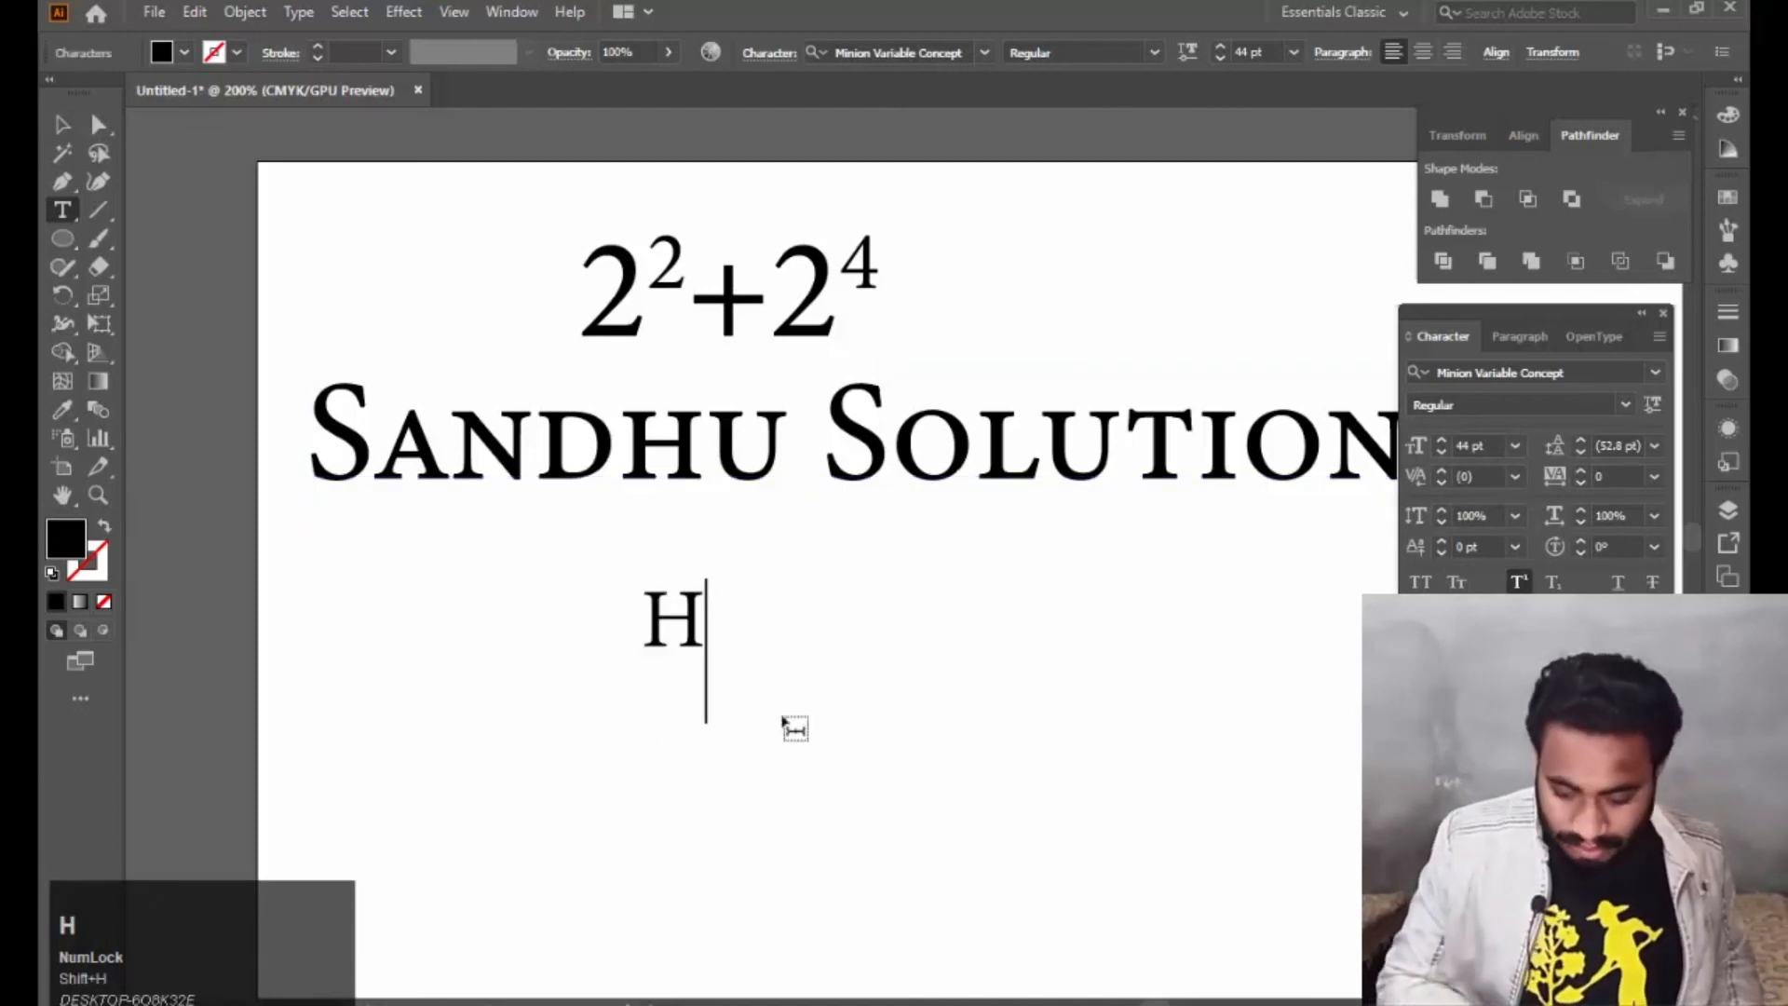
pyautogui.write('2S')
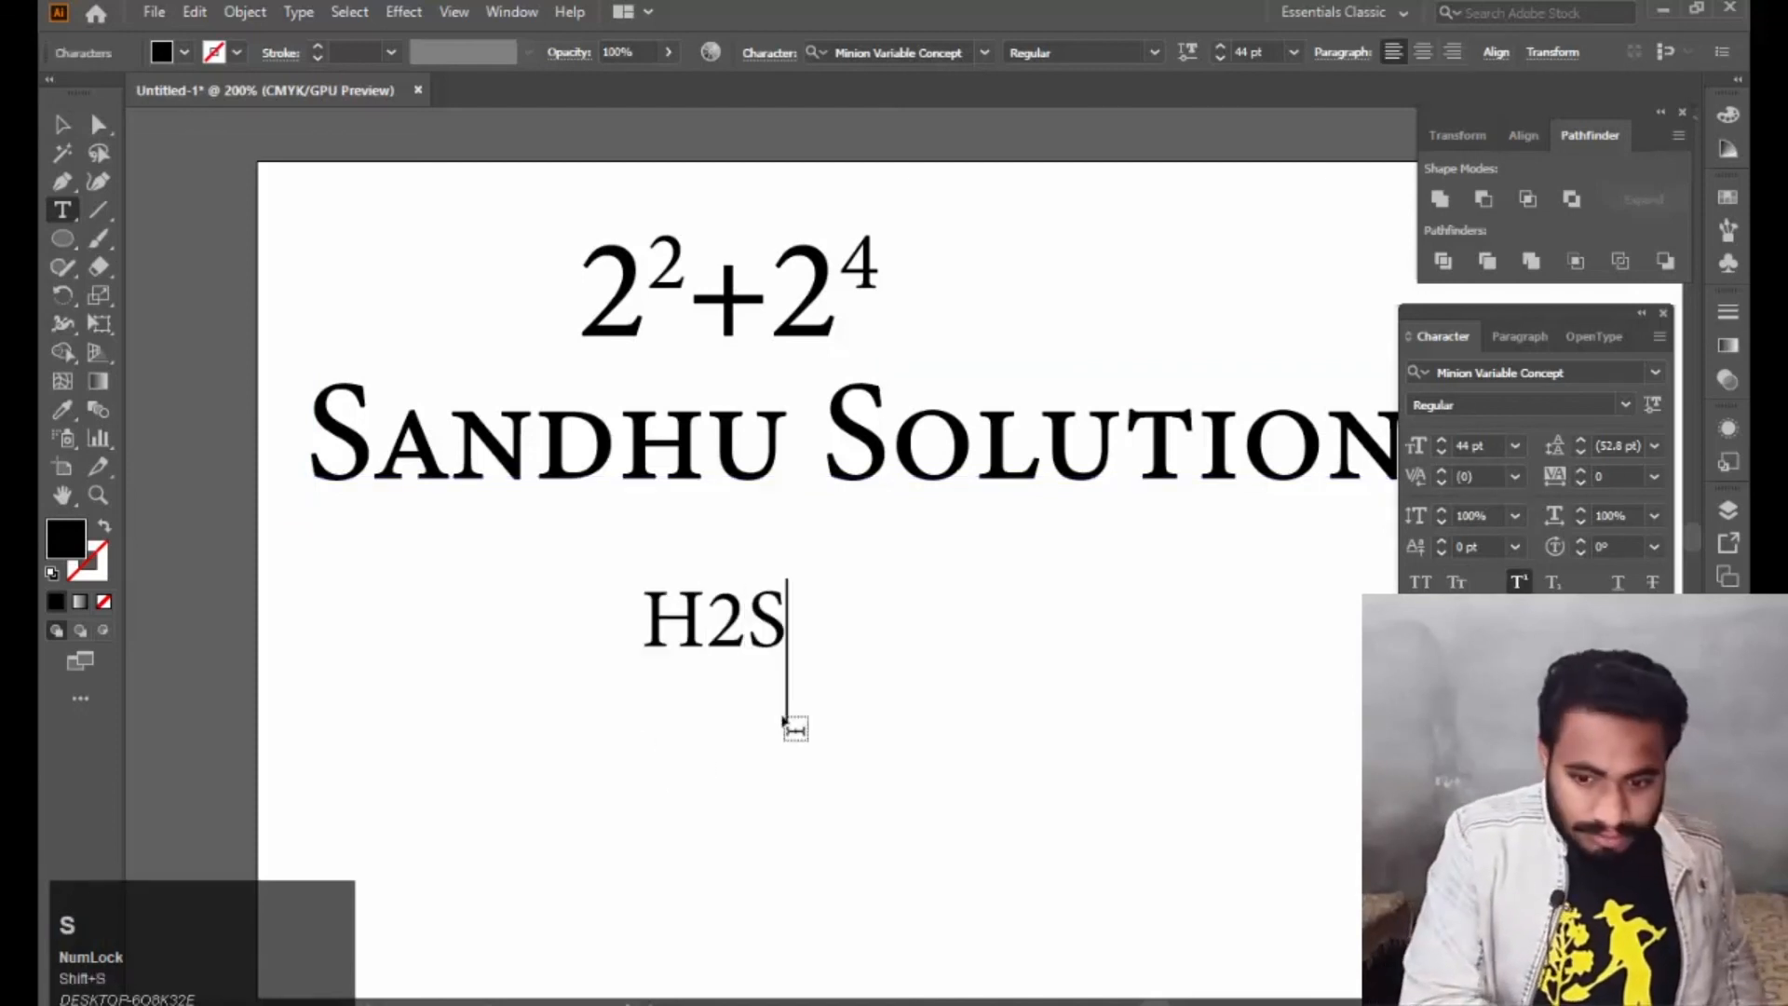
pyautogui.write('O4')
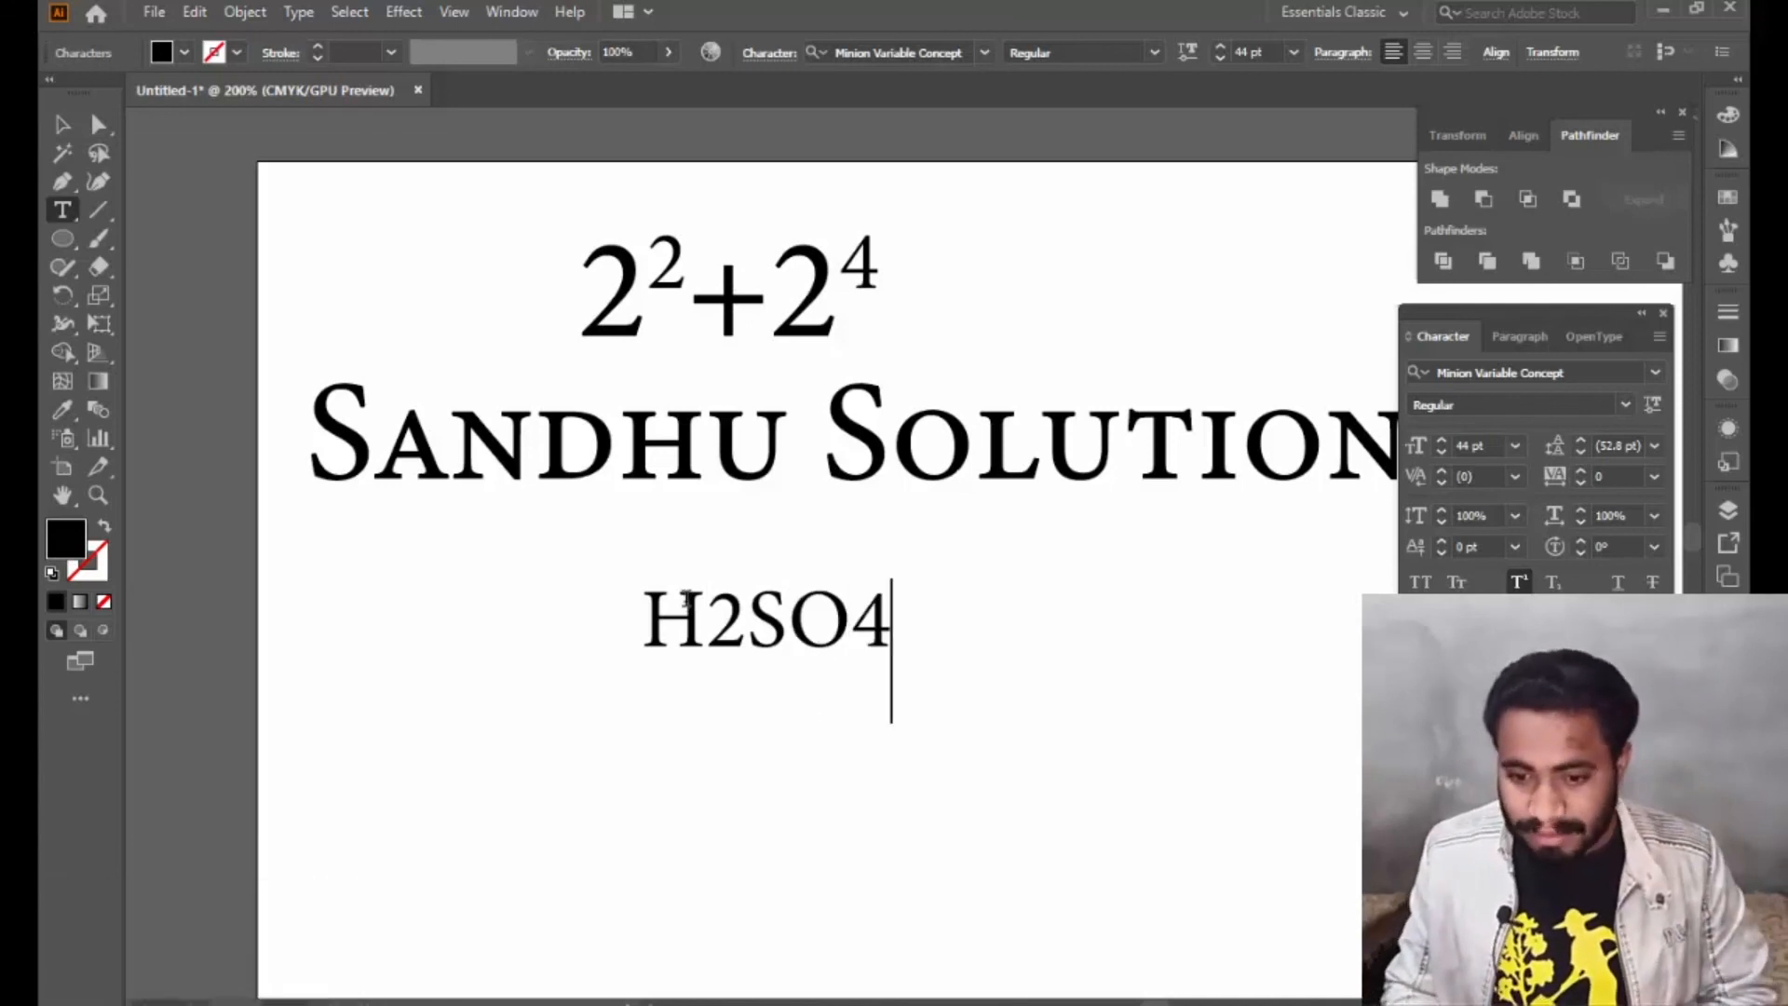
# Turn off Superscript for the entire "H2SO4" text.
pyautogui.moveTo(706, 621); pyautogui.dragTo(735, 631)
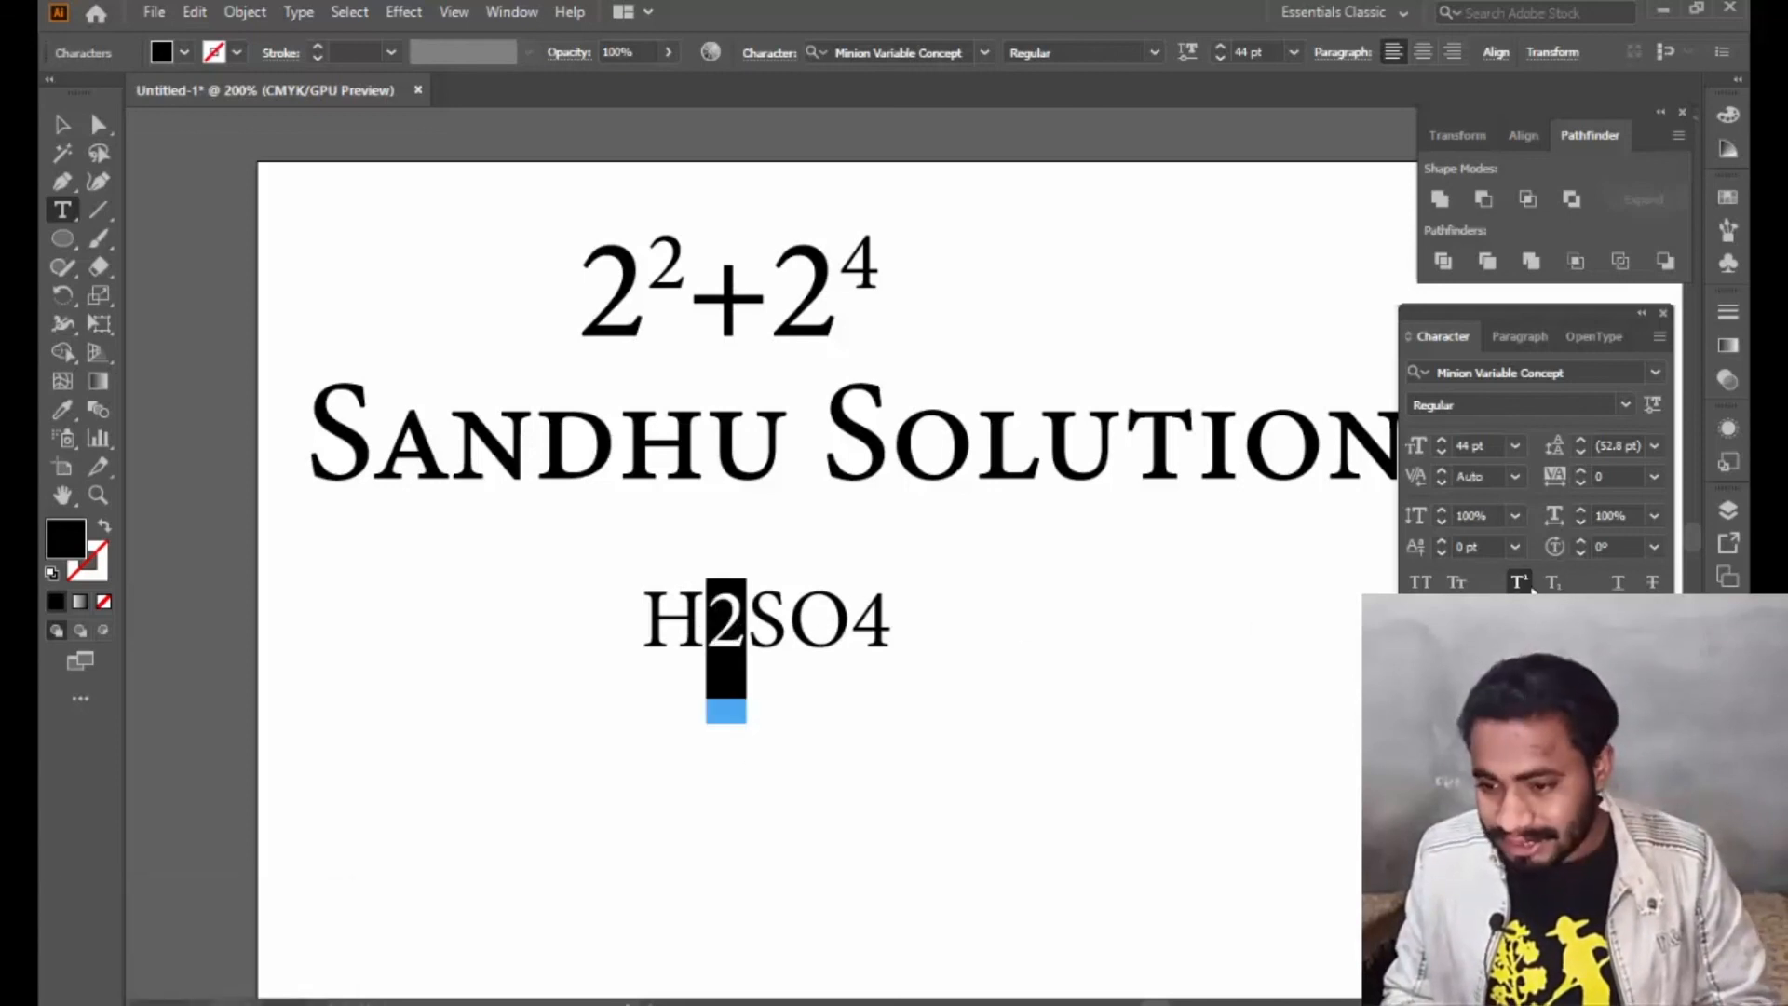
pyautogui.click(77, 136)
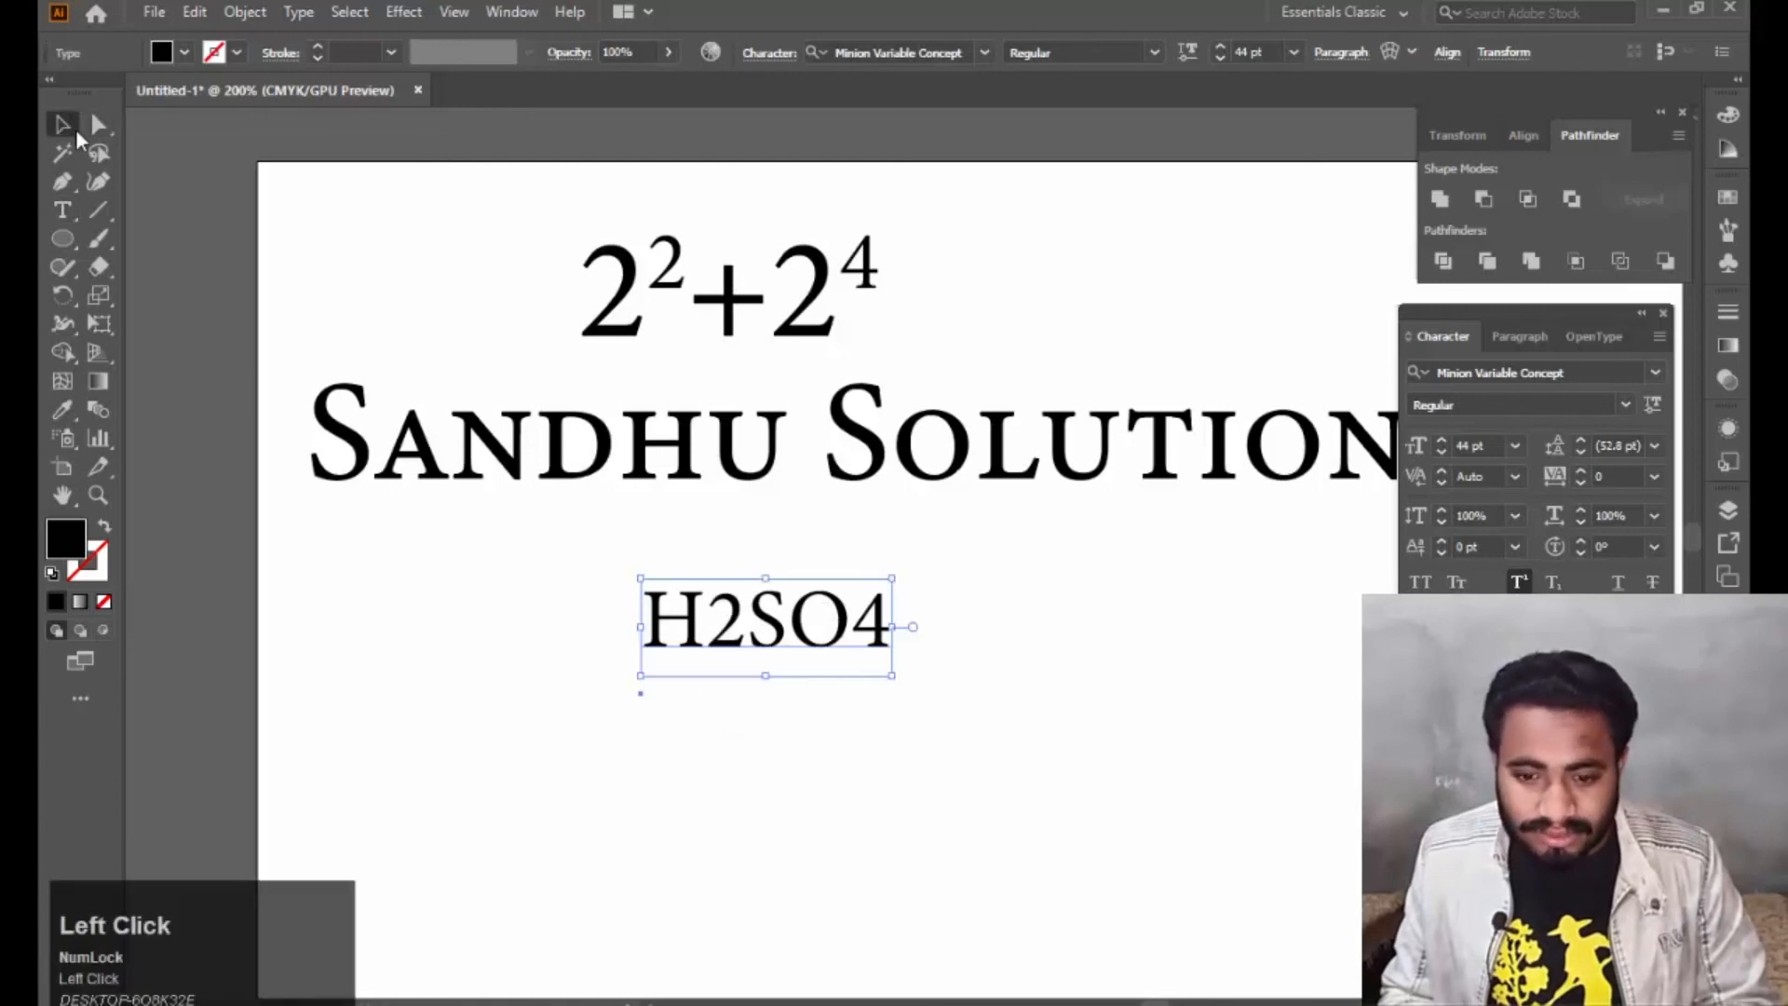
pyautogui.click(1518, 585)
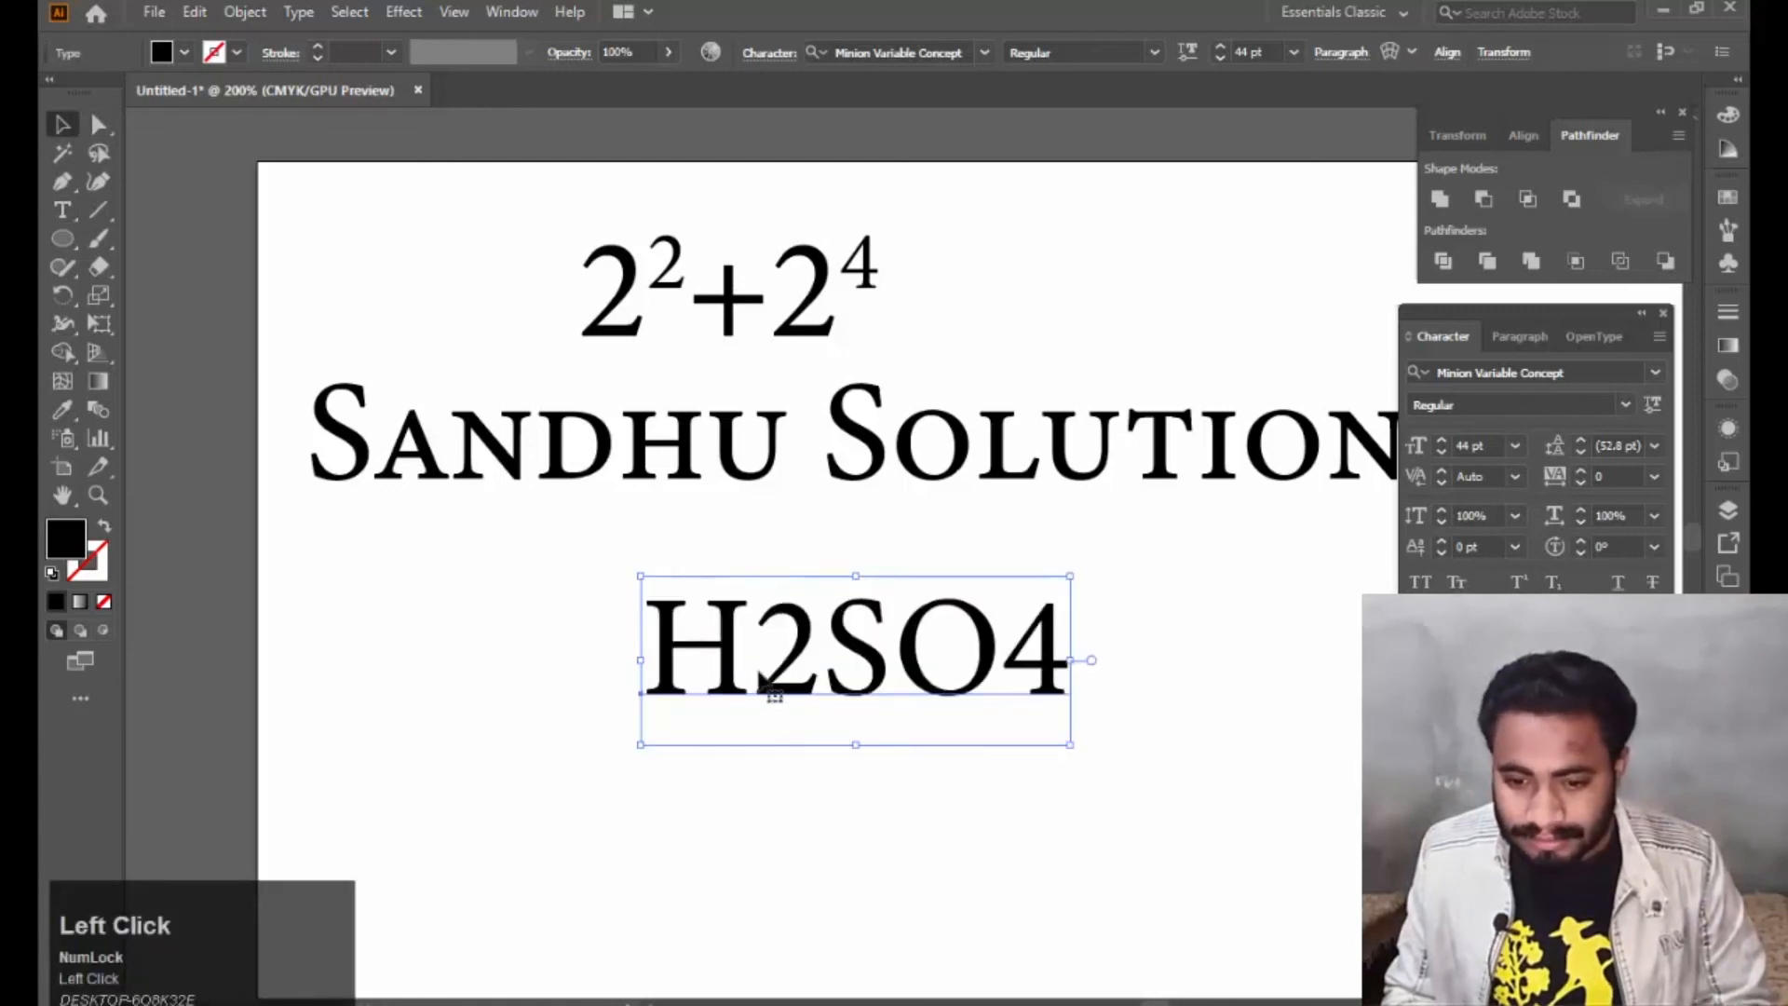
# Apply Subscript to the 2 and the 4 in "H2SO4" so the text reads H₂SO₄.
pyautogui.moveTo(759, 652); pyautogui.dragTo(843, 657)
pyautogui.doubleClick(825, 656)
pyautogui.click(825, 655)
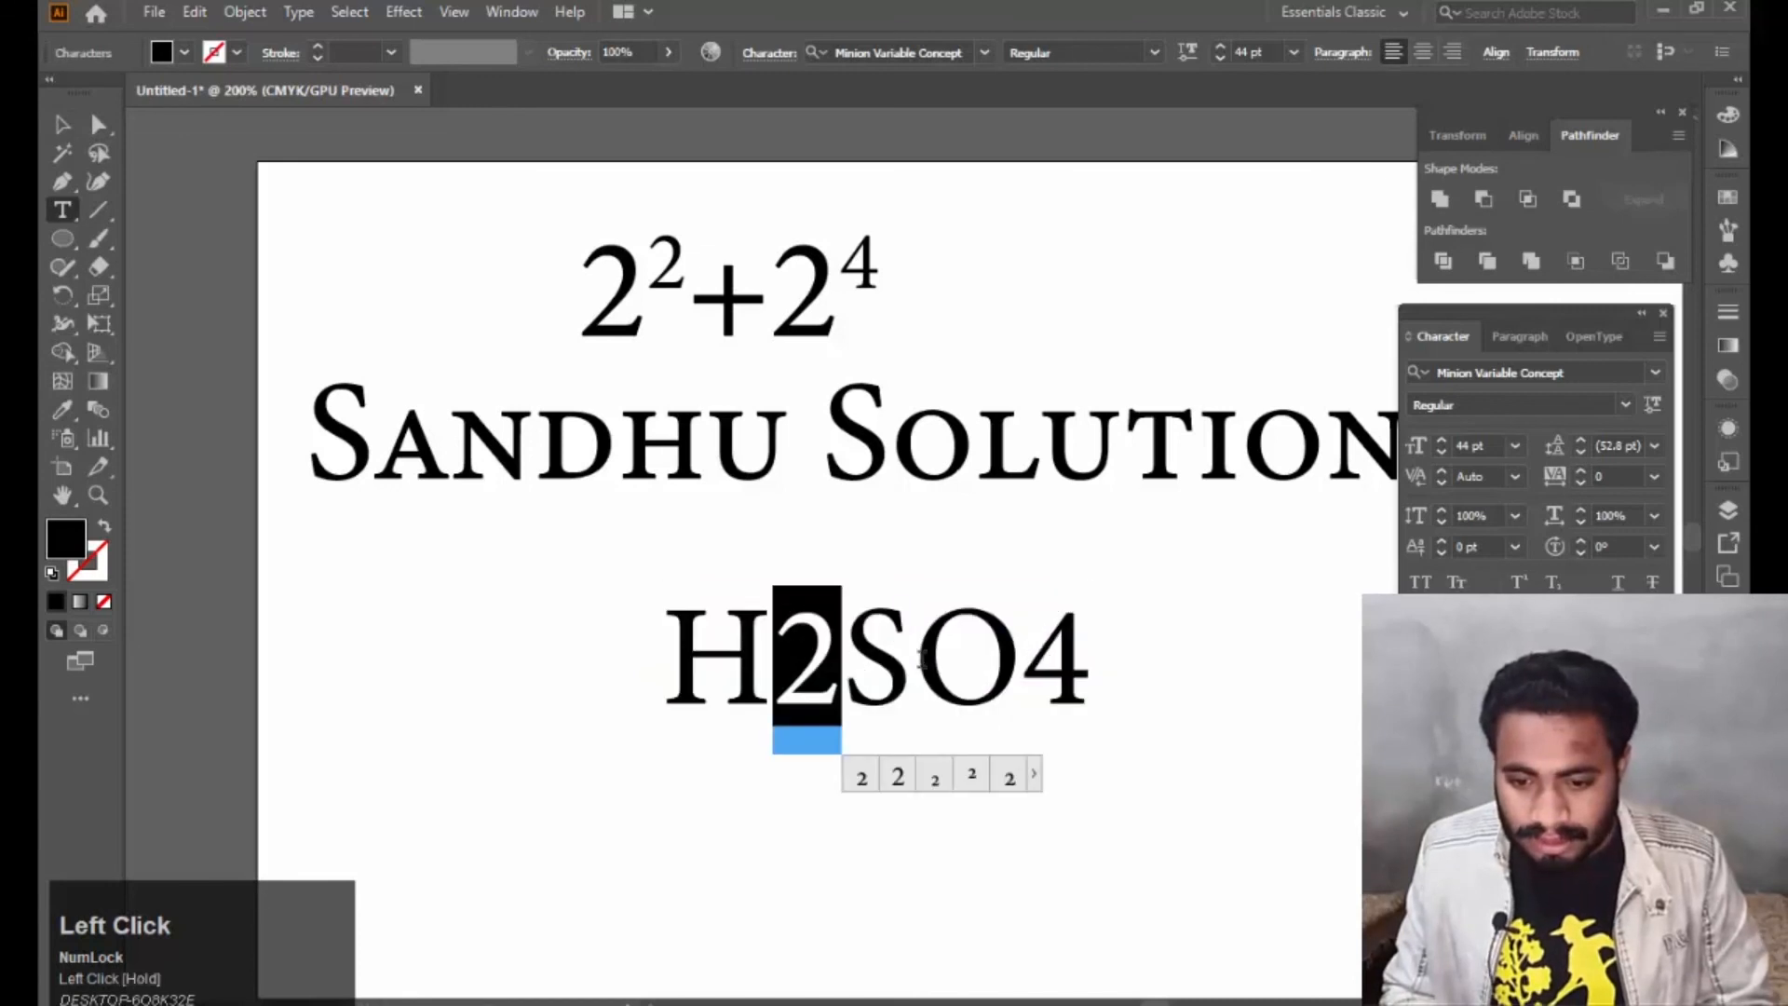
pyautogui.click(1551, 583)
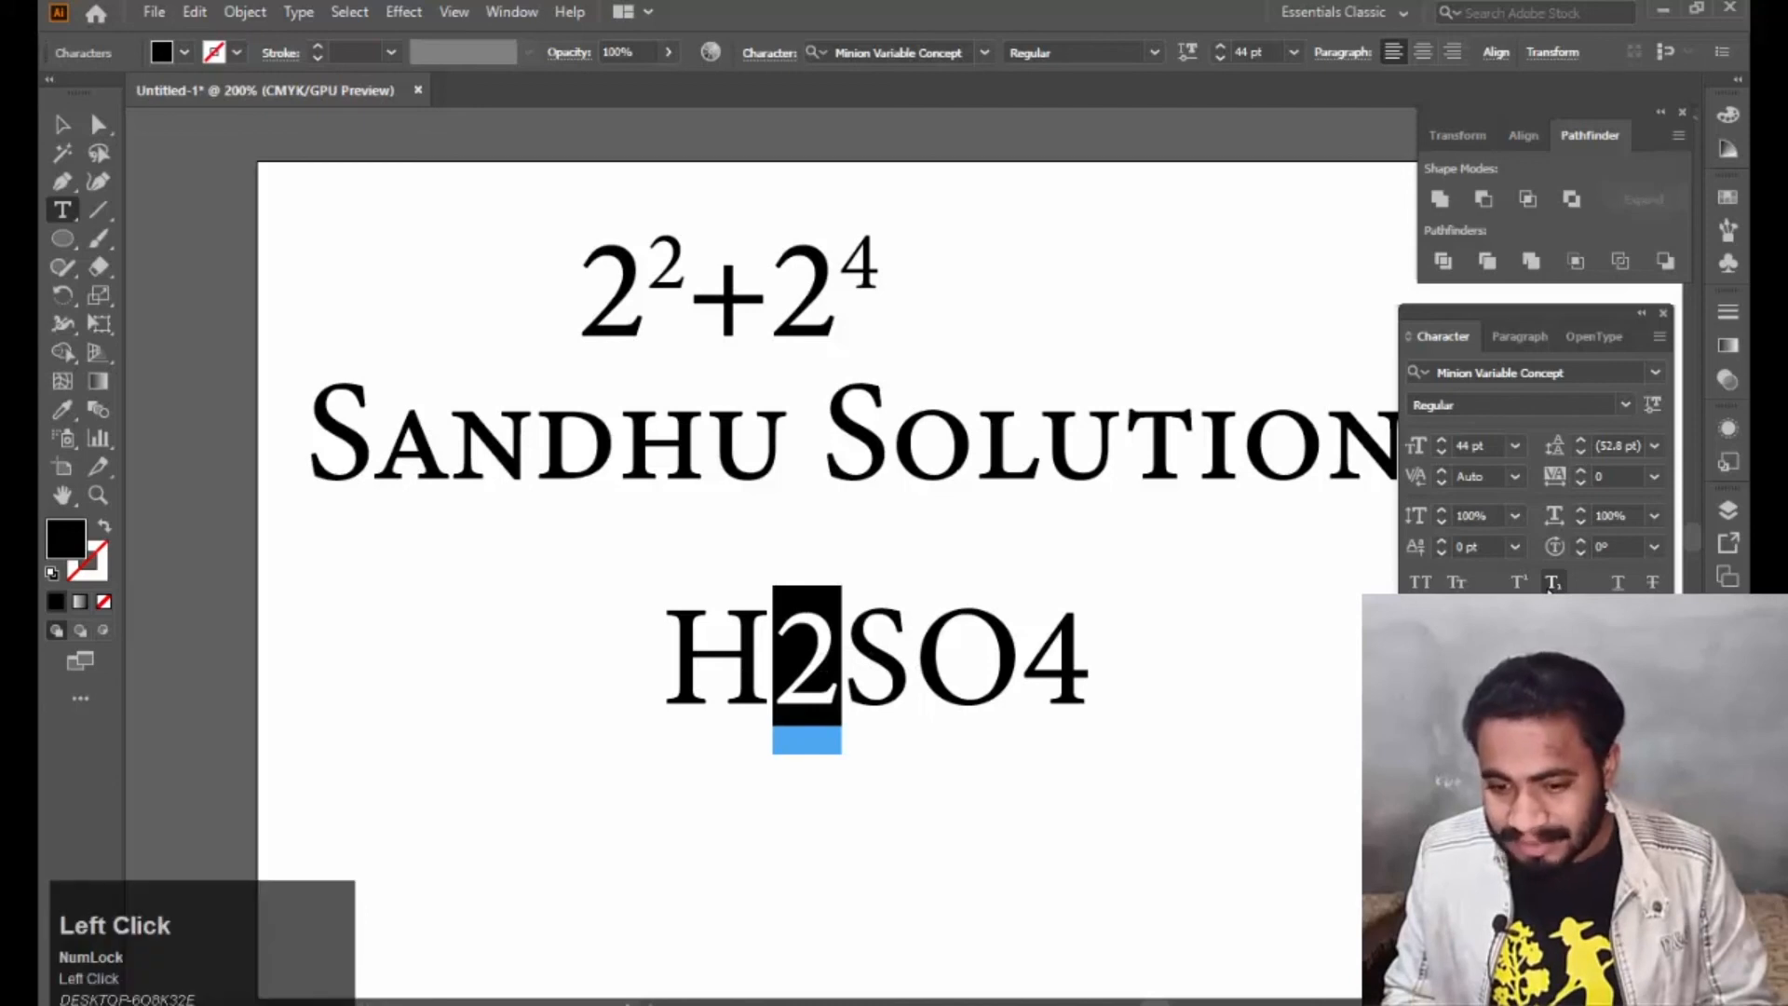
pyautogui.moveTo(994, 642); pyautogui.dragTo(1061, 665)
pyautogui.click(1552, 582)
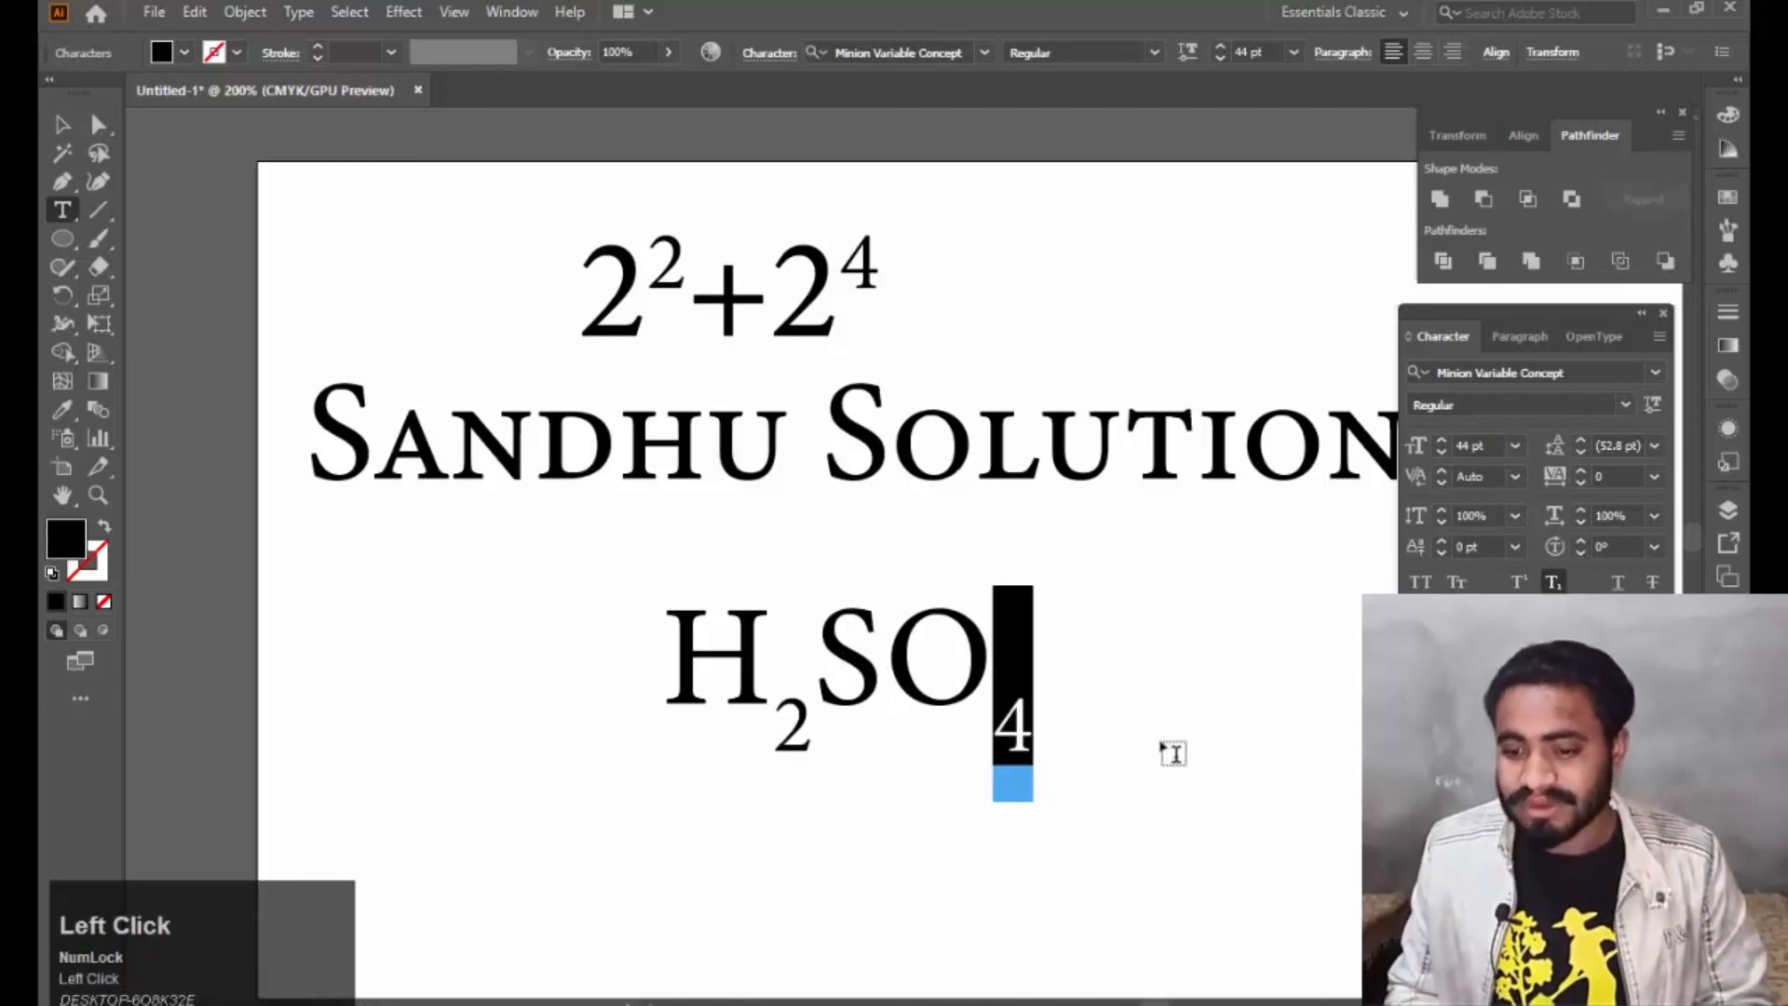
pyautogui.click(1142, 702)
pyautogui.click(61, 124)
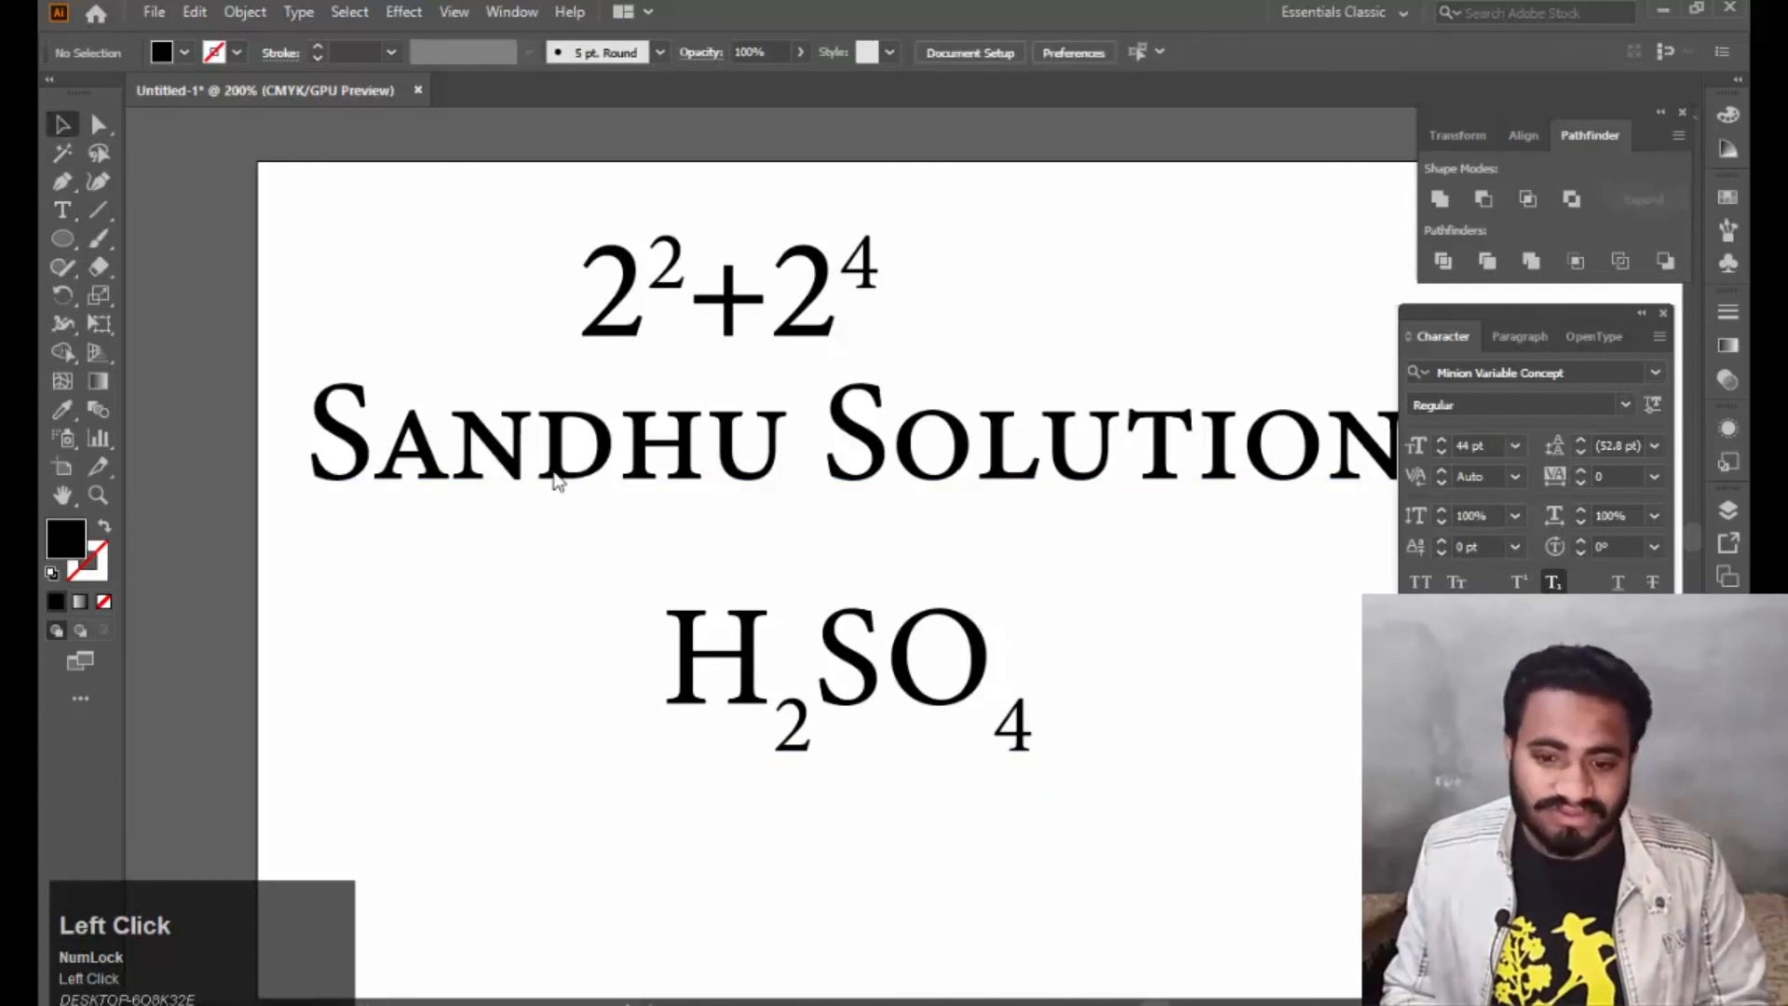
# Move the H₂SO₄ formula above the heading, just to the right of the 2²+2⁴ expression, and leave nothing selected.
pyautogui.click(812, 674)
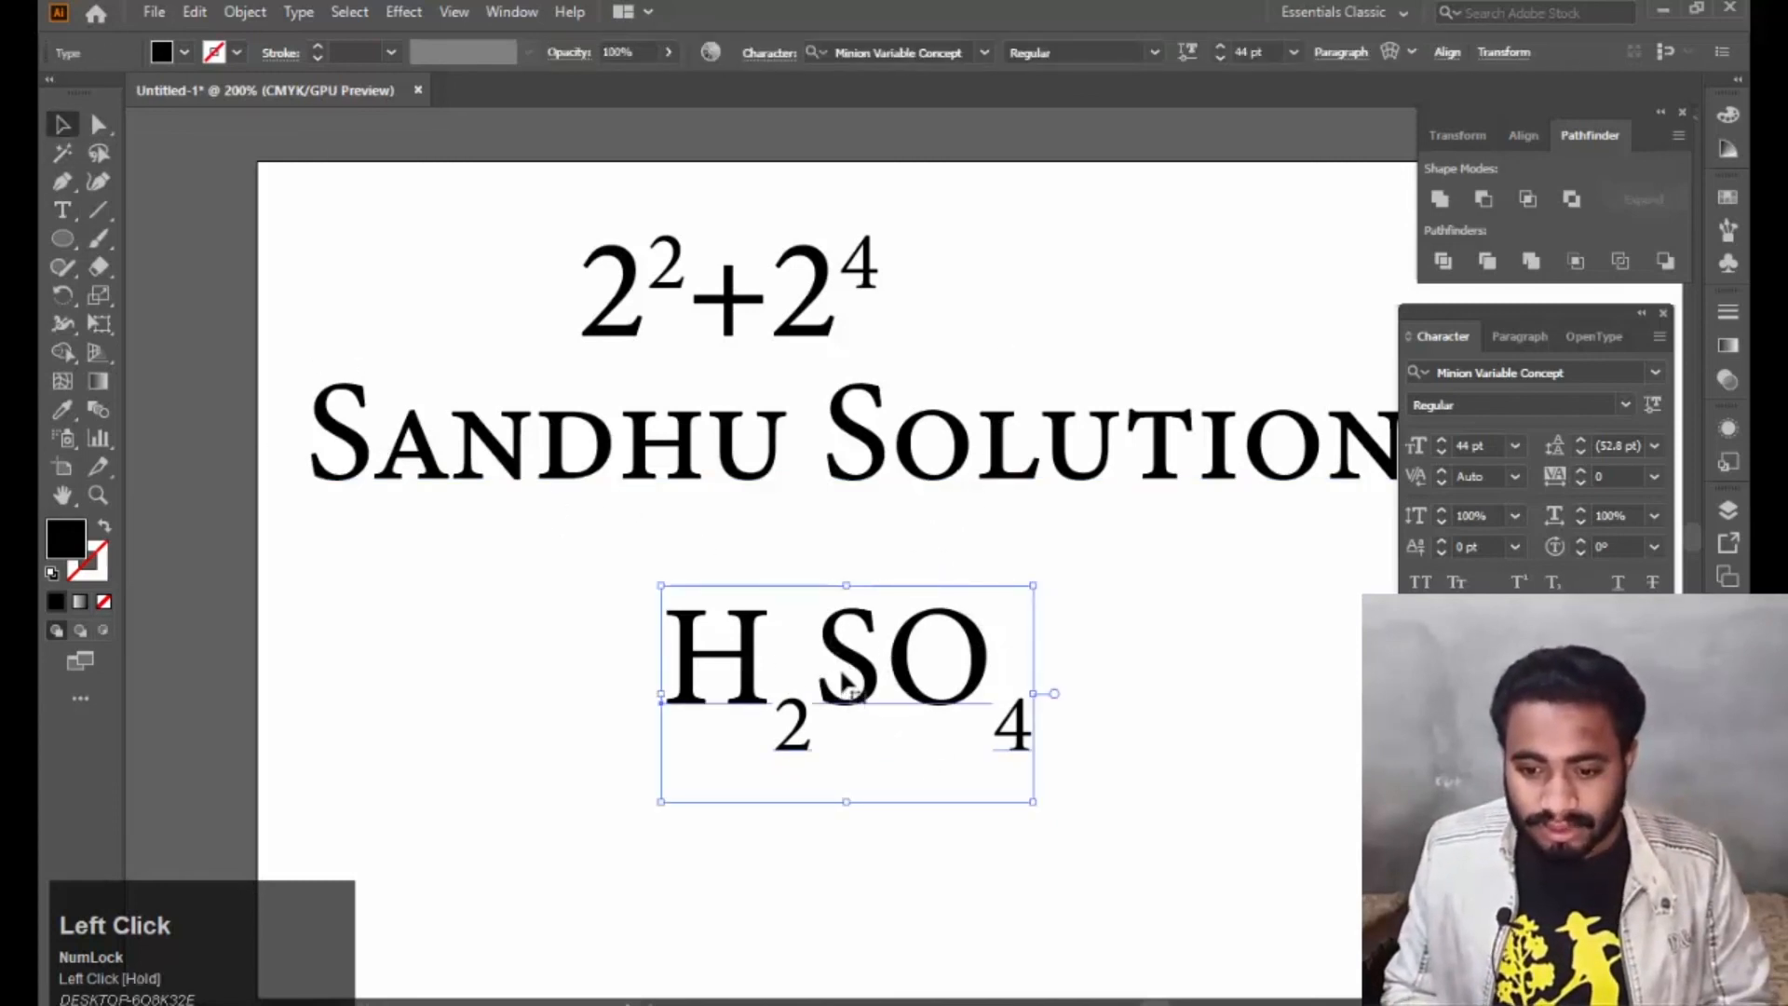
pyautogui.moveTo(865, 659); pyautogui.dragTo(1121, 265)
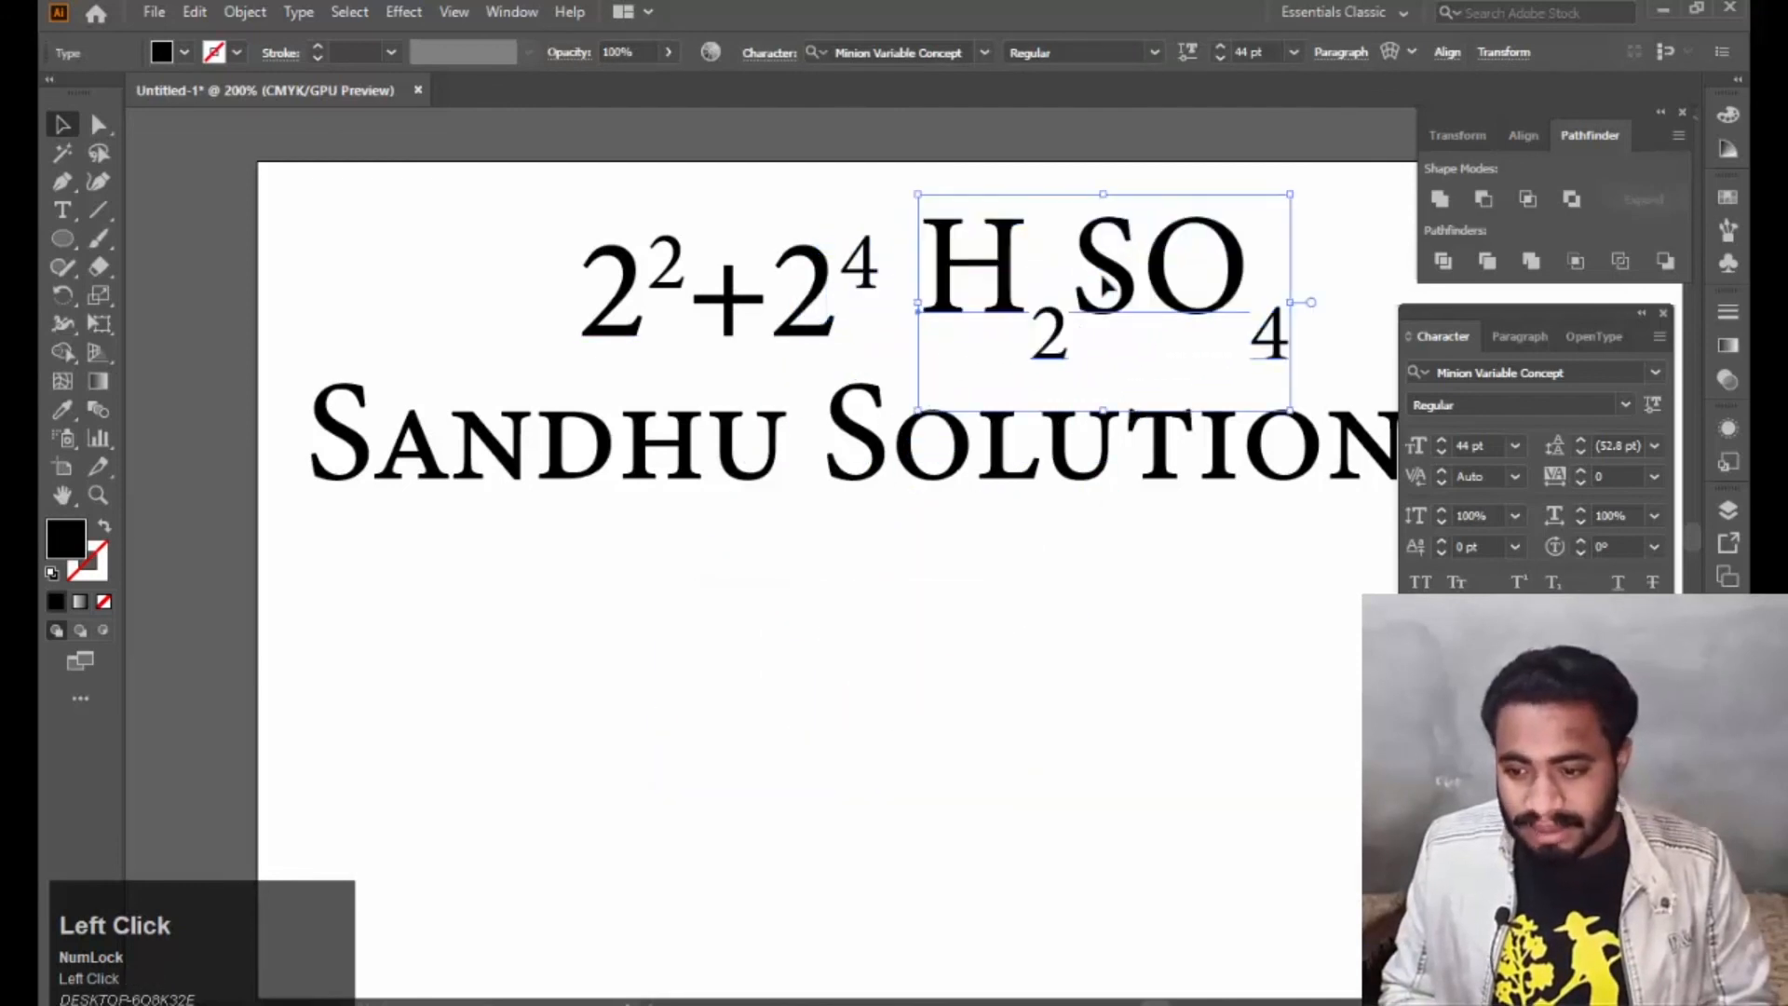
pyautogui.click(1015, 653)
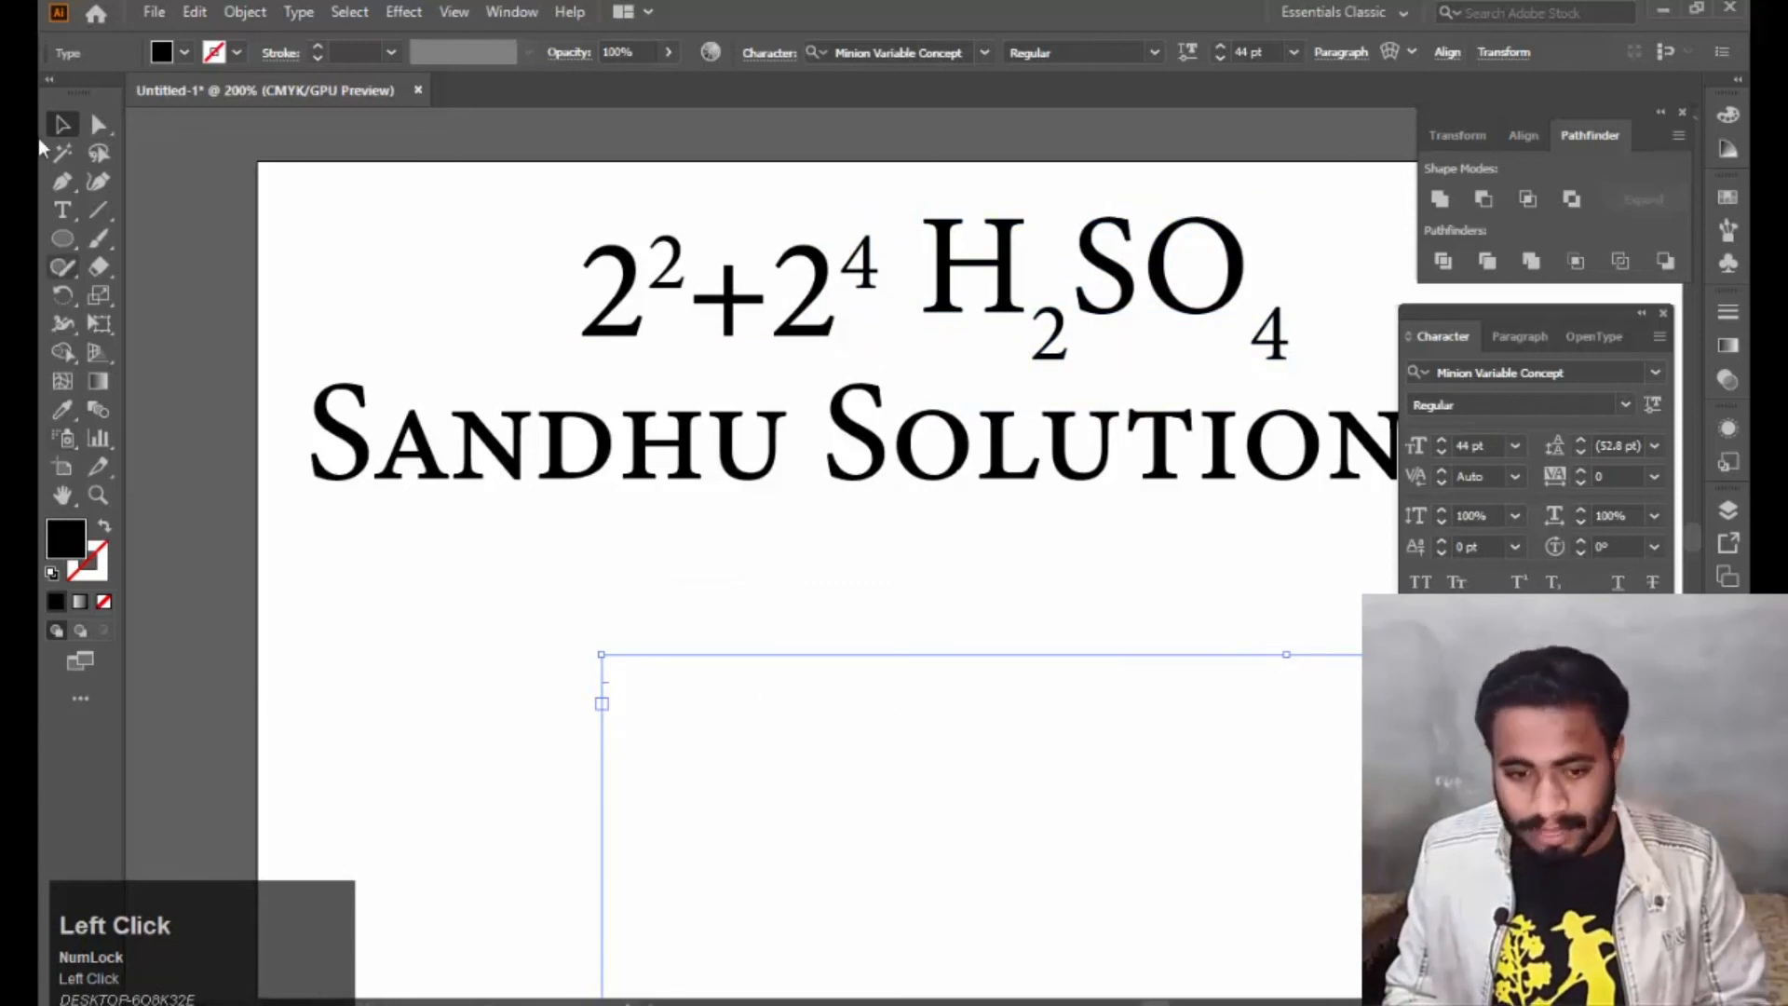
pyautogui.click(843, 660)
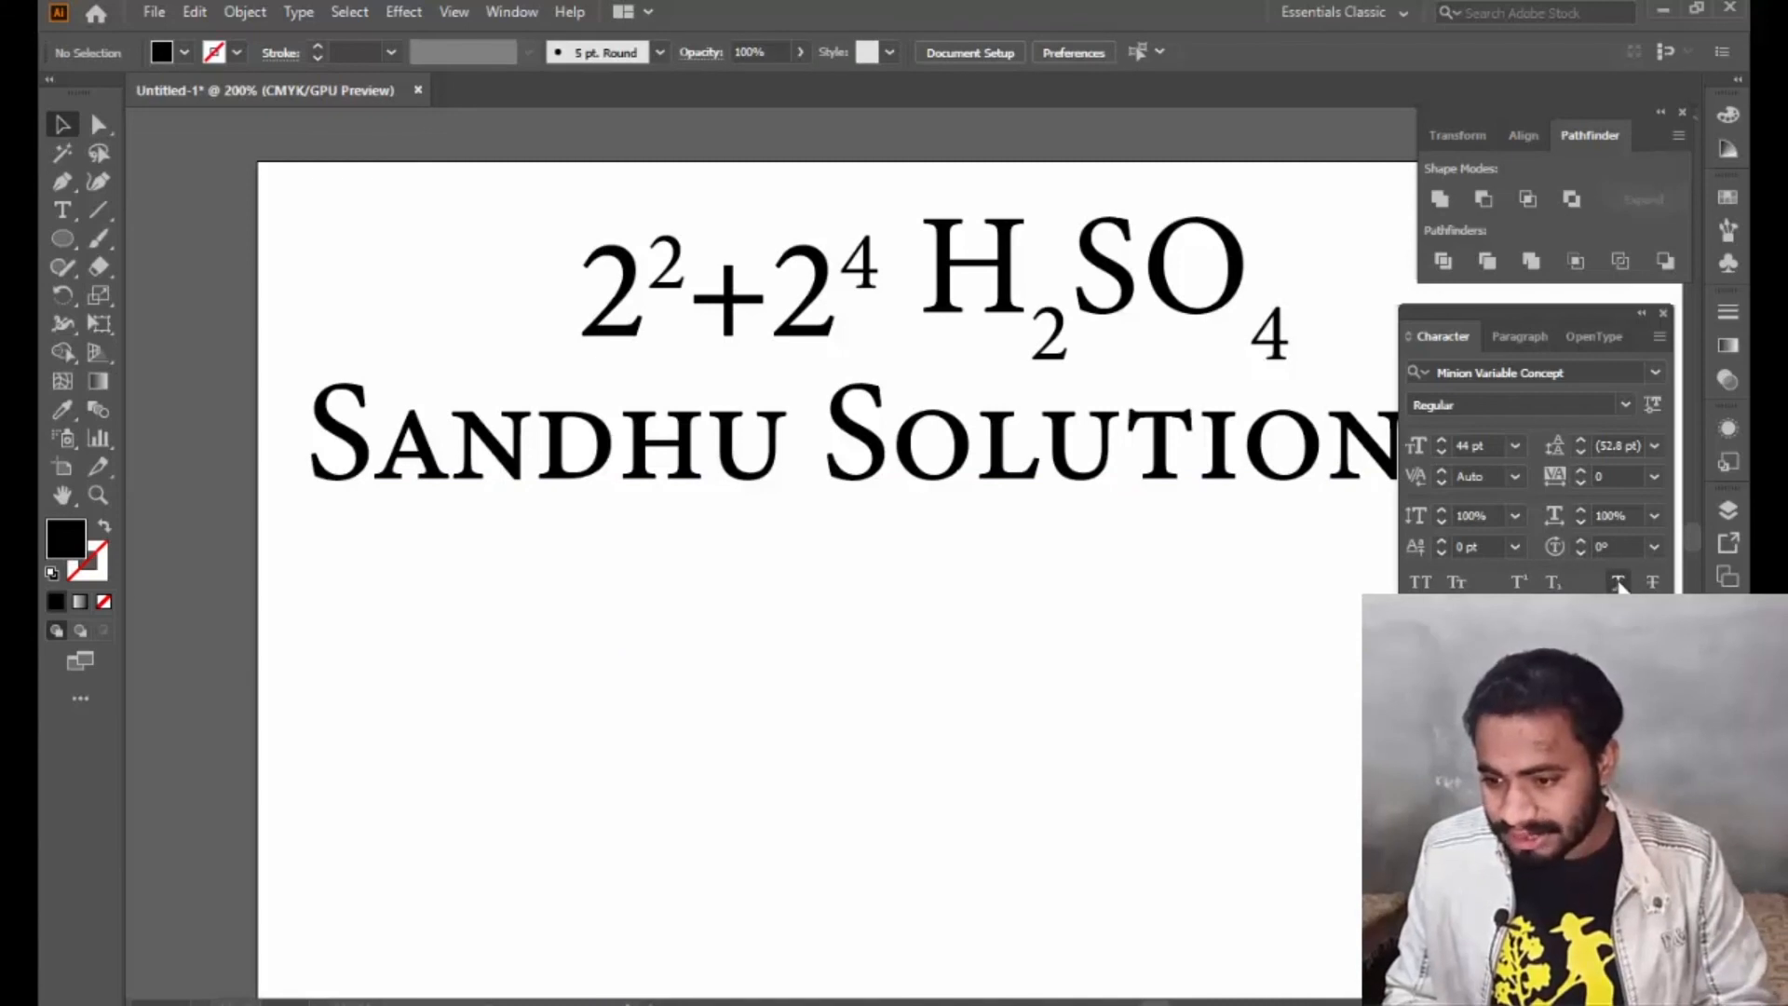
# Switch the heading from Small Caps to underlined normal-case text and move it slightly down.
pyautogui.click(595, 472)
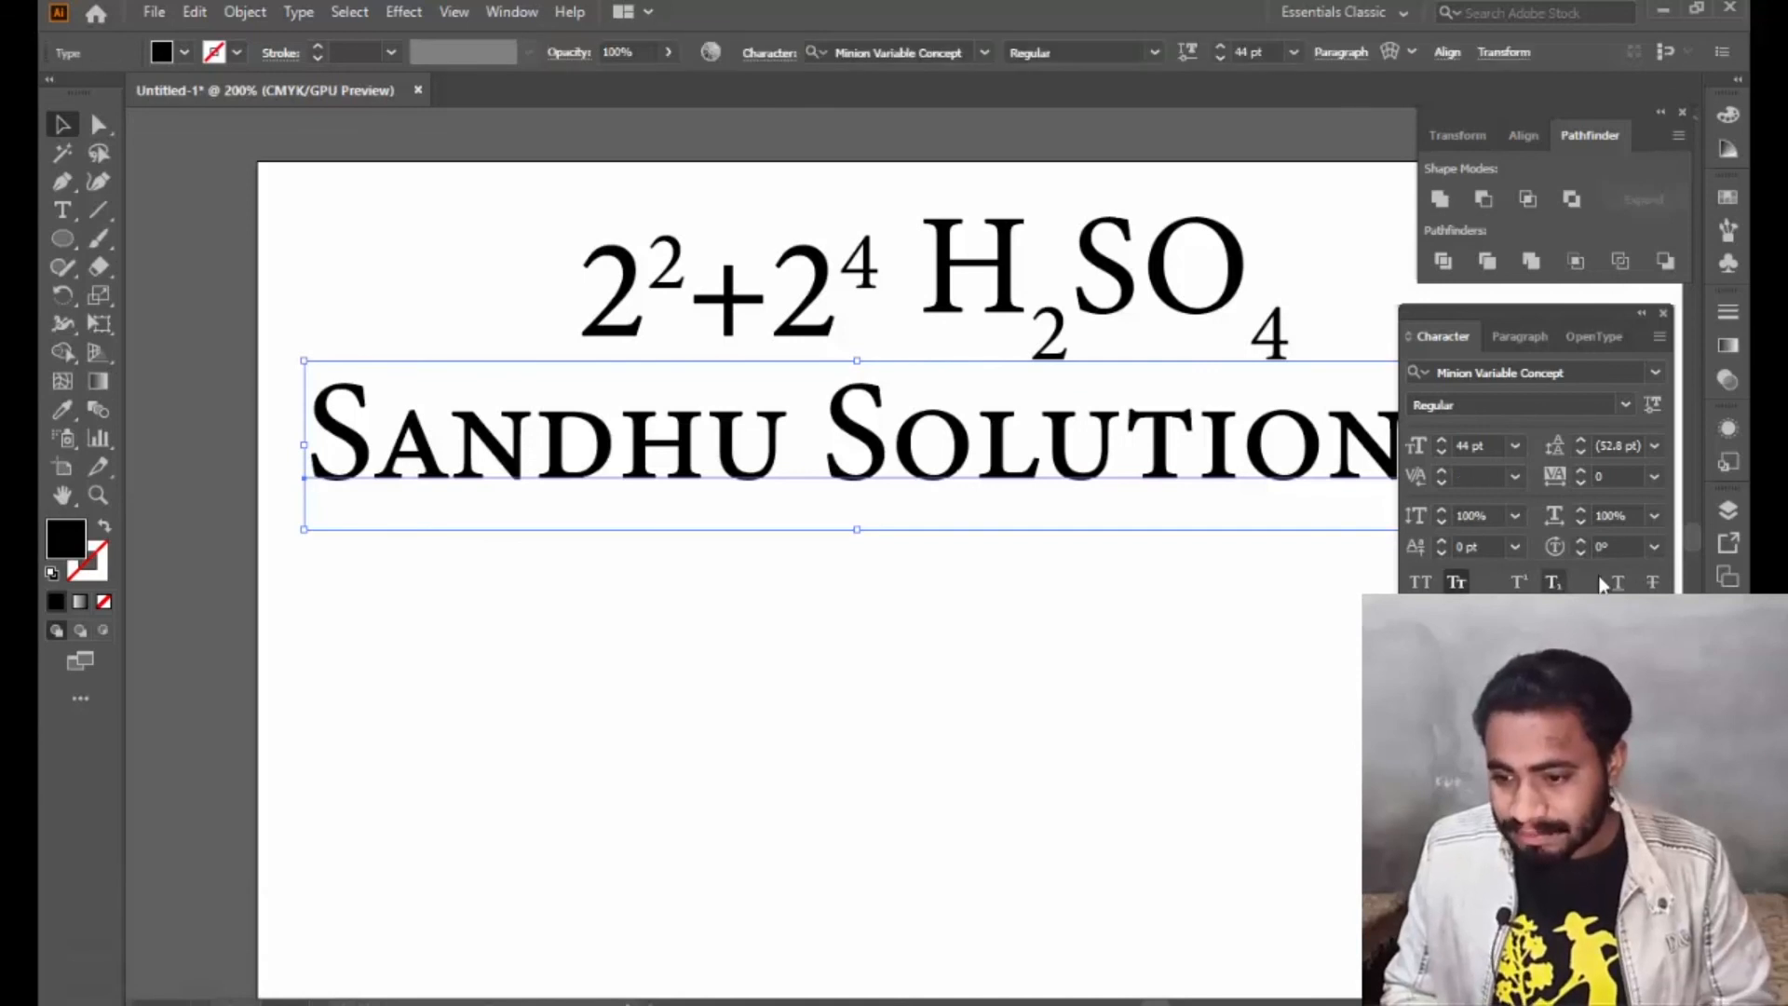
pyautogui.click(1455, 583)
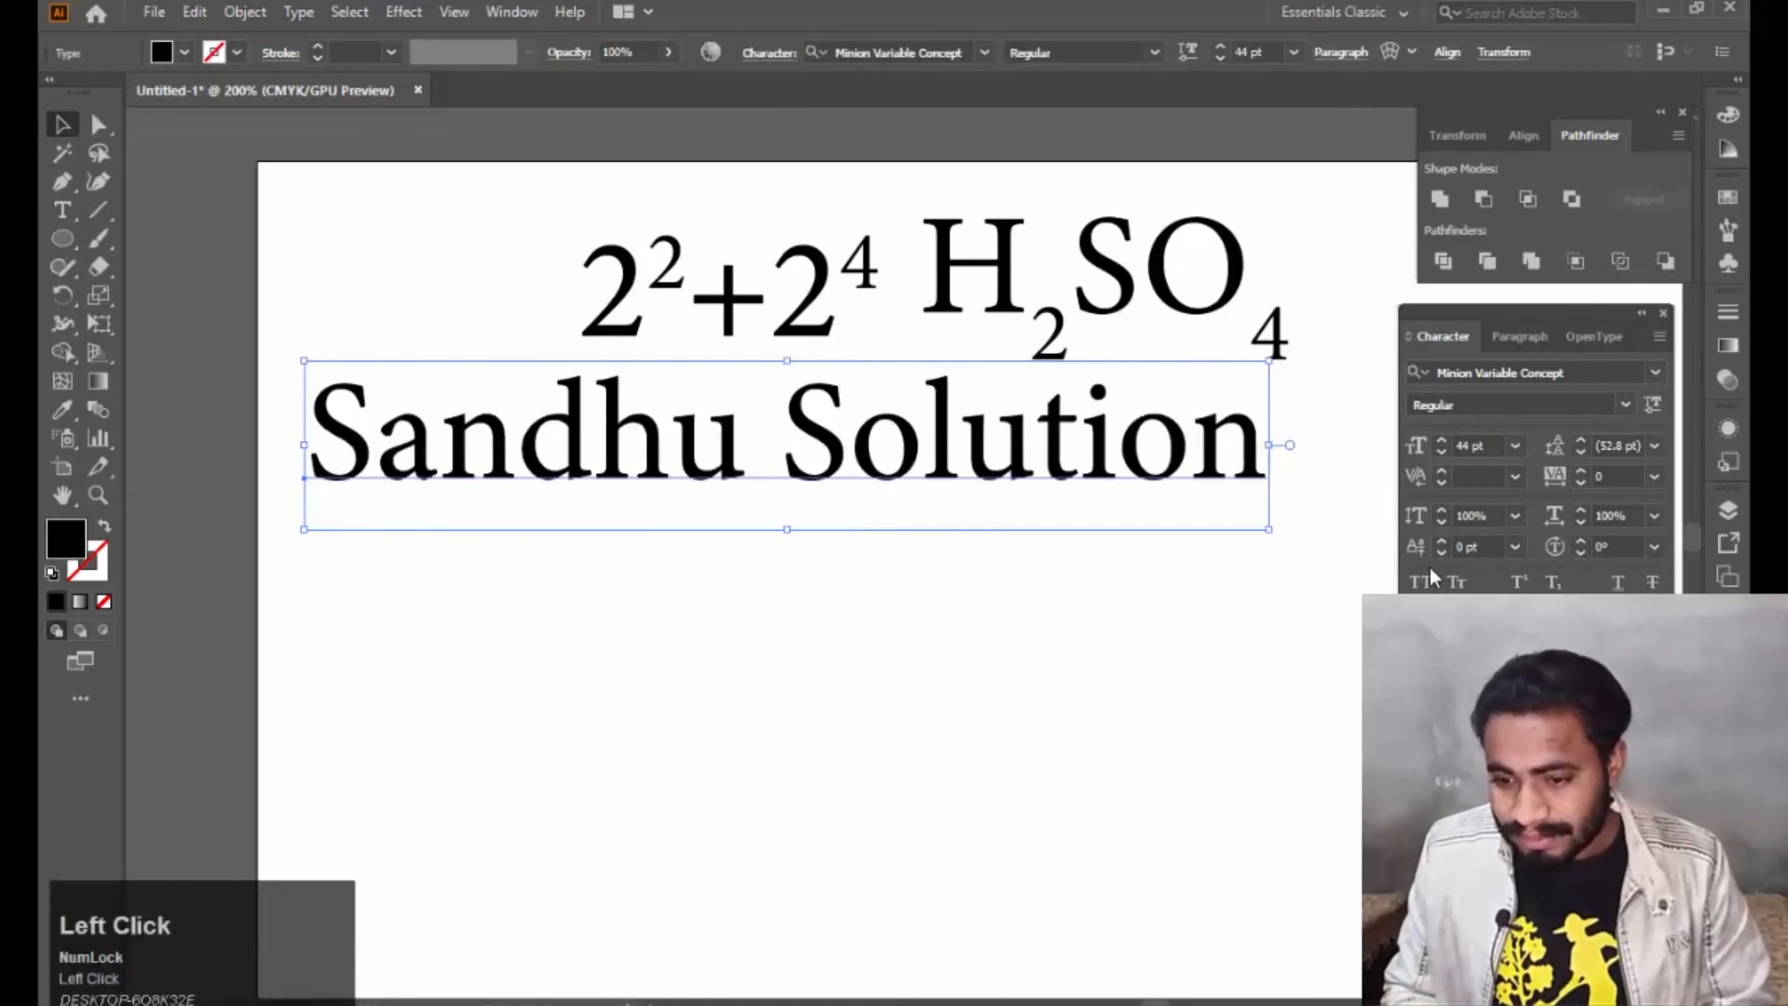
pyautogui.click(1618, 582)
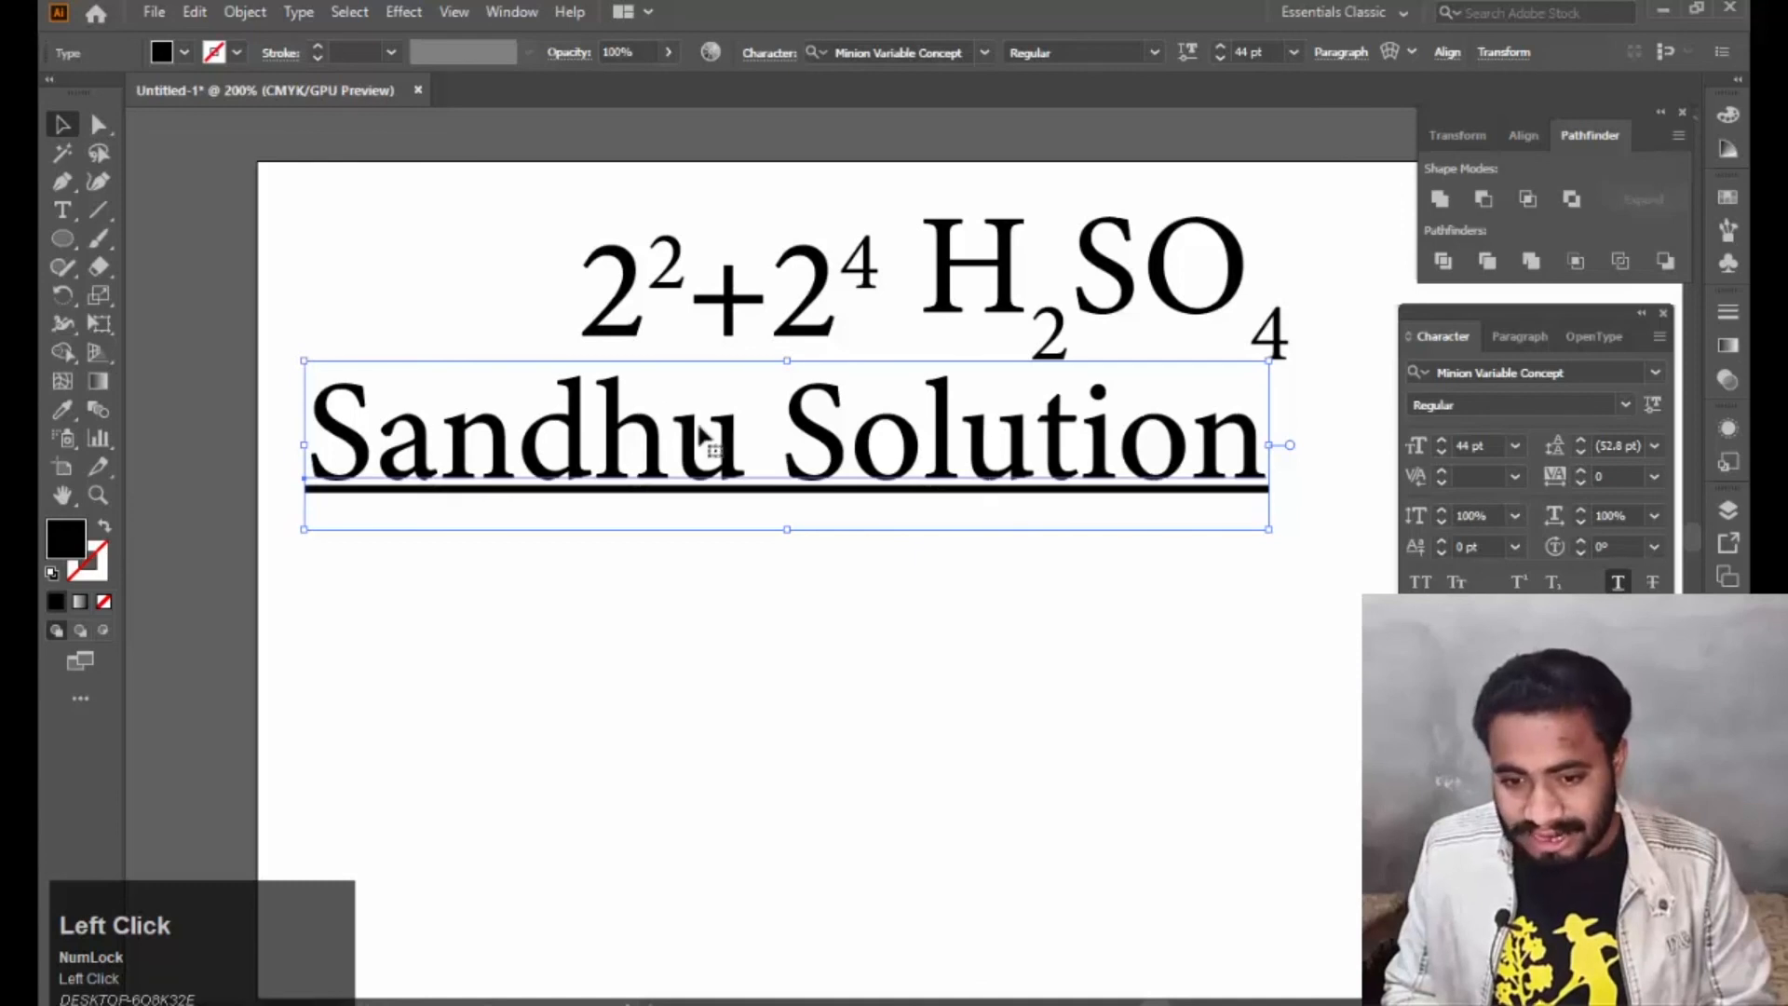
pyautogui.moveTo(765, 423); pyautogui.dragTo(803, 521)
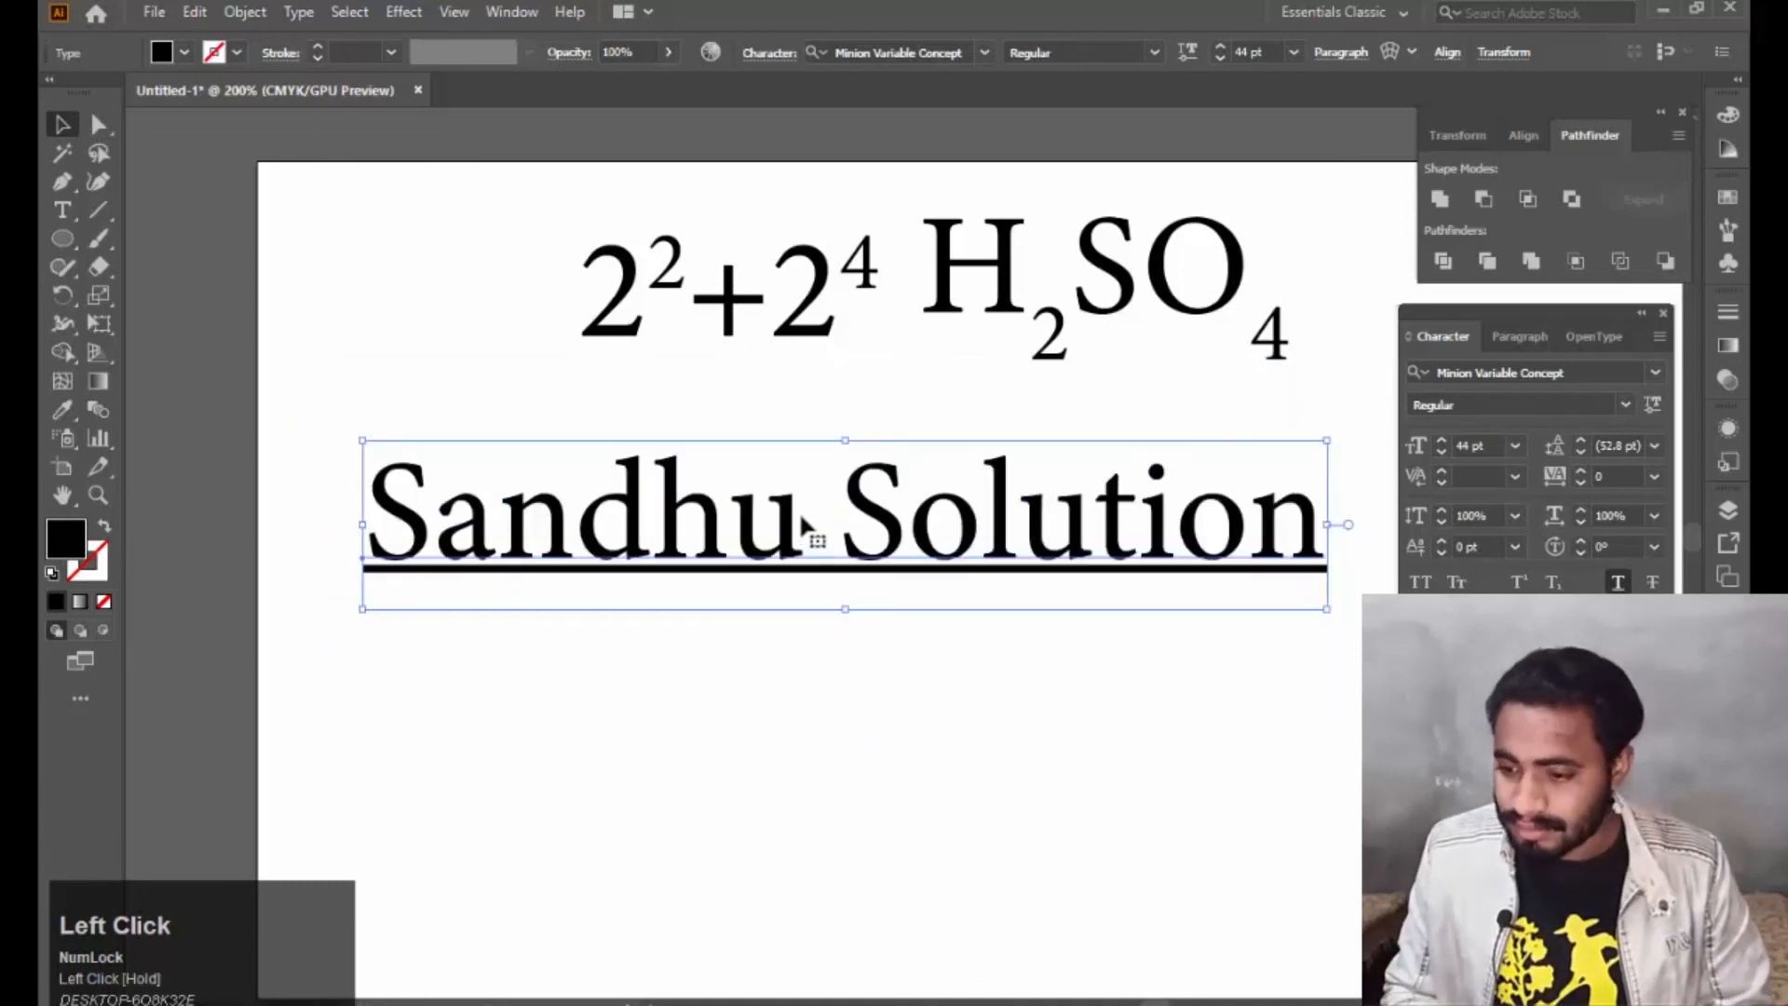
# Replace the heading's underline with Strikethrough and shift the heading slightly up and to the right.
pyautogui.click(1617, 582)
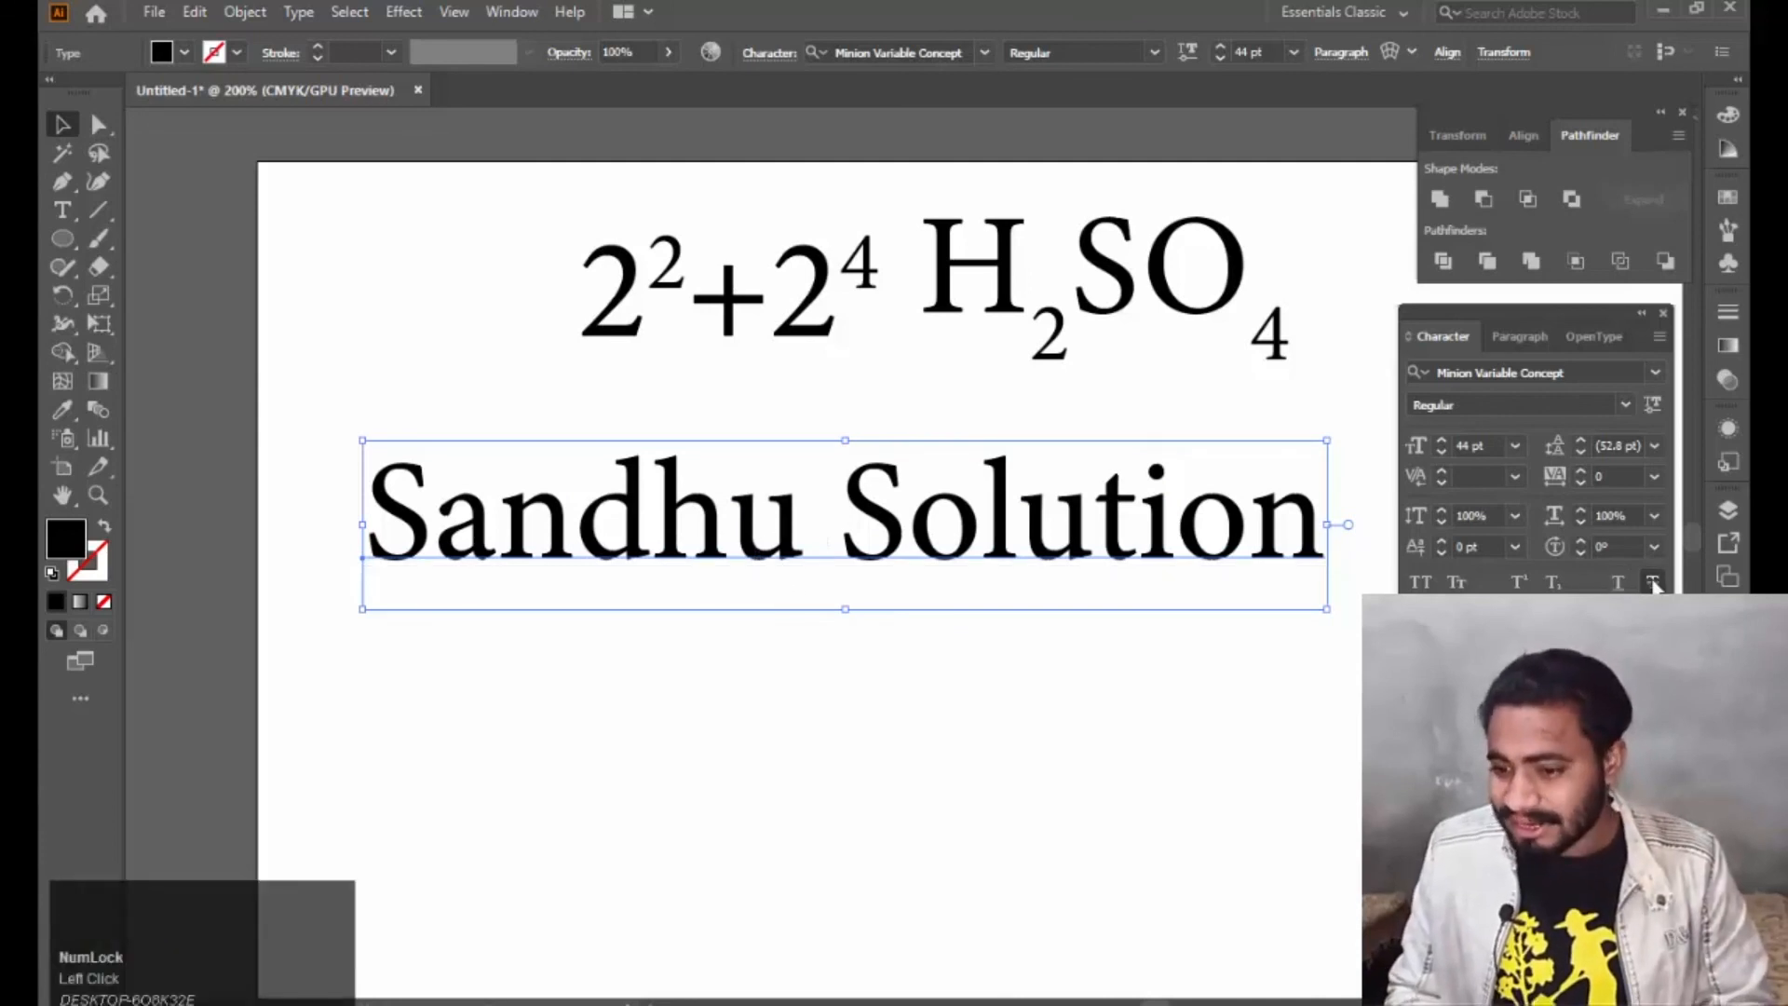
pyautogui.click(1653, 585)
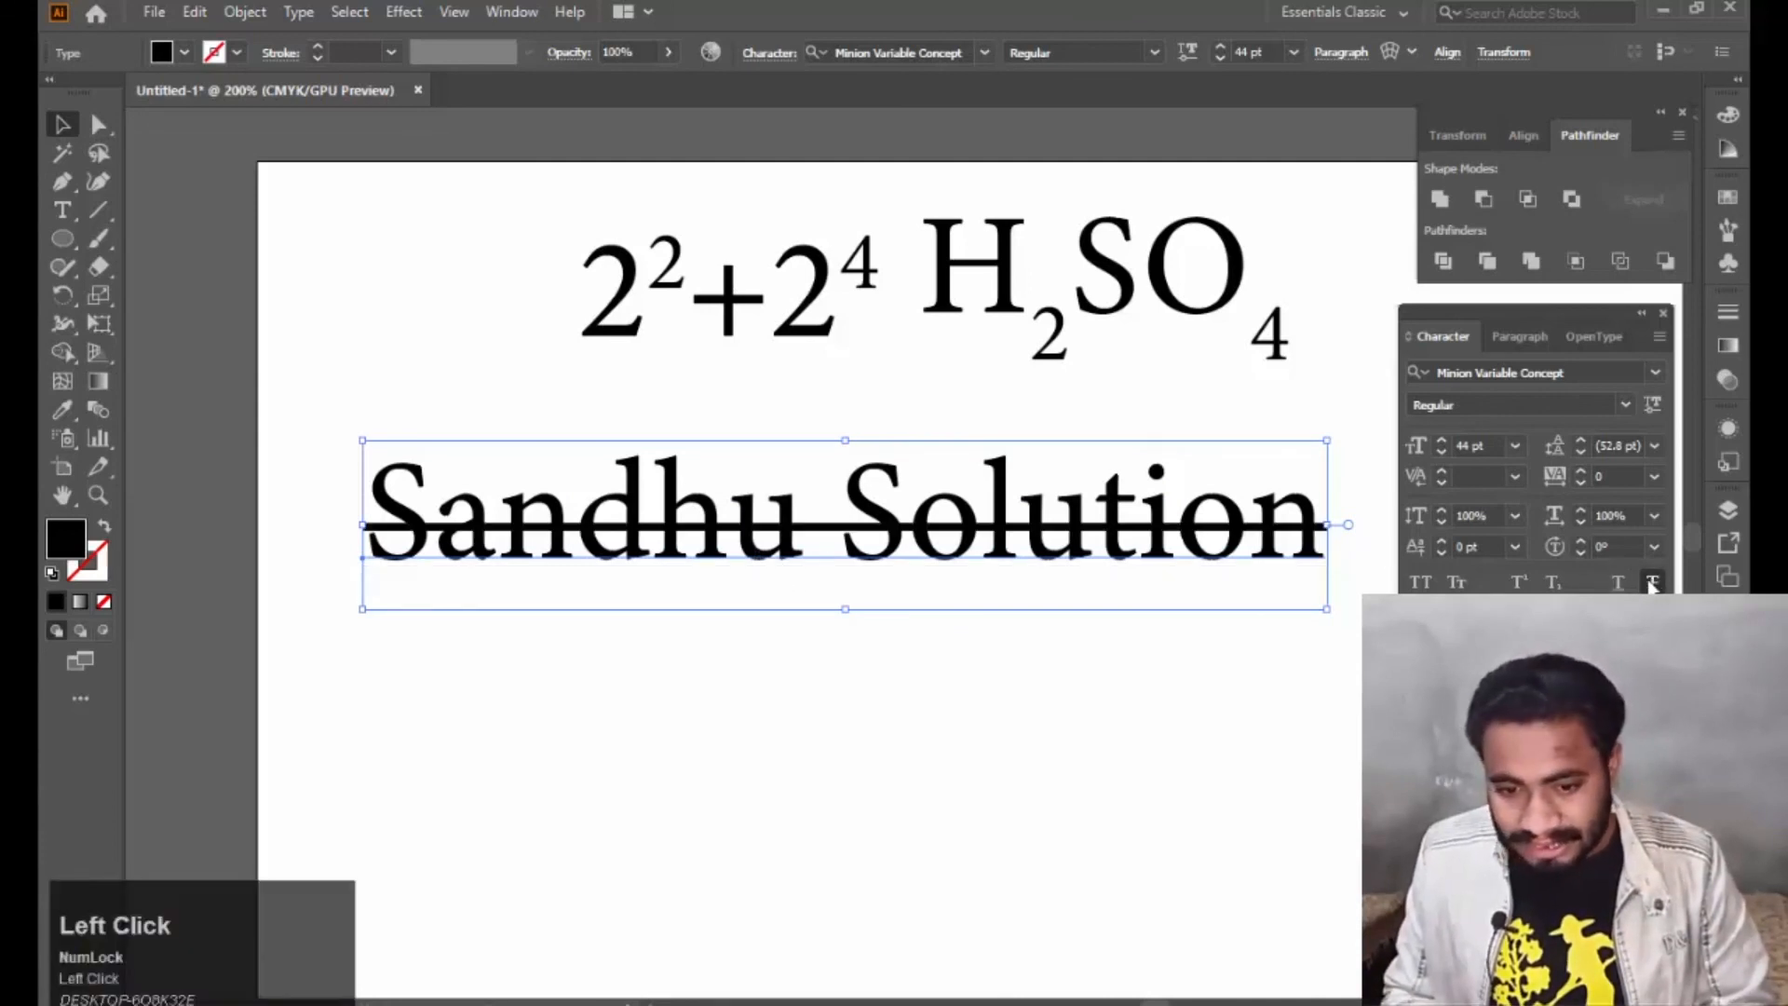
pyautogui.moveTo(974, 555); pyautogui.dragTo(1050, 526)
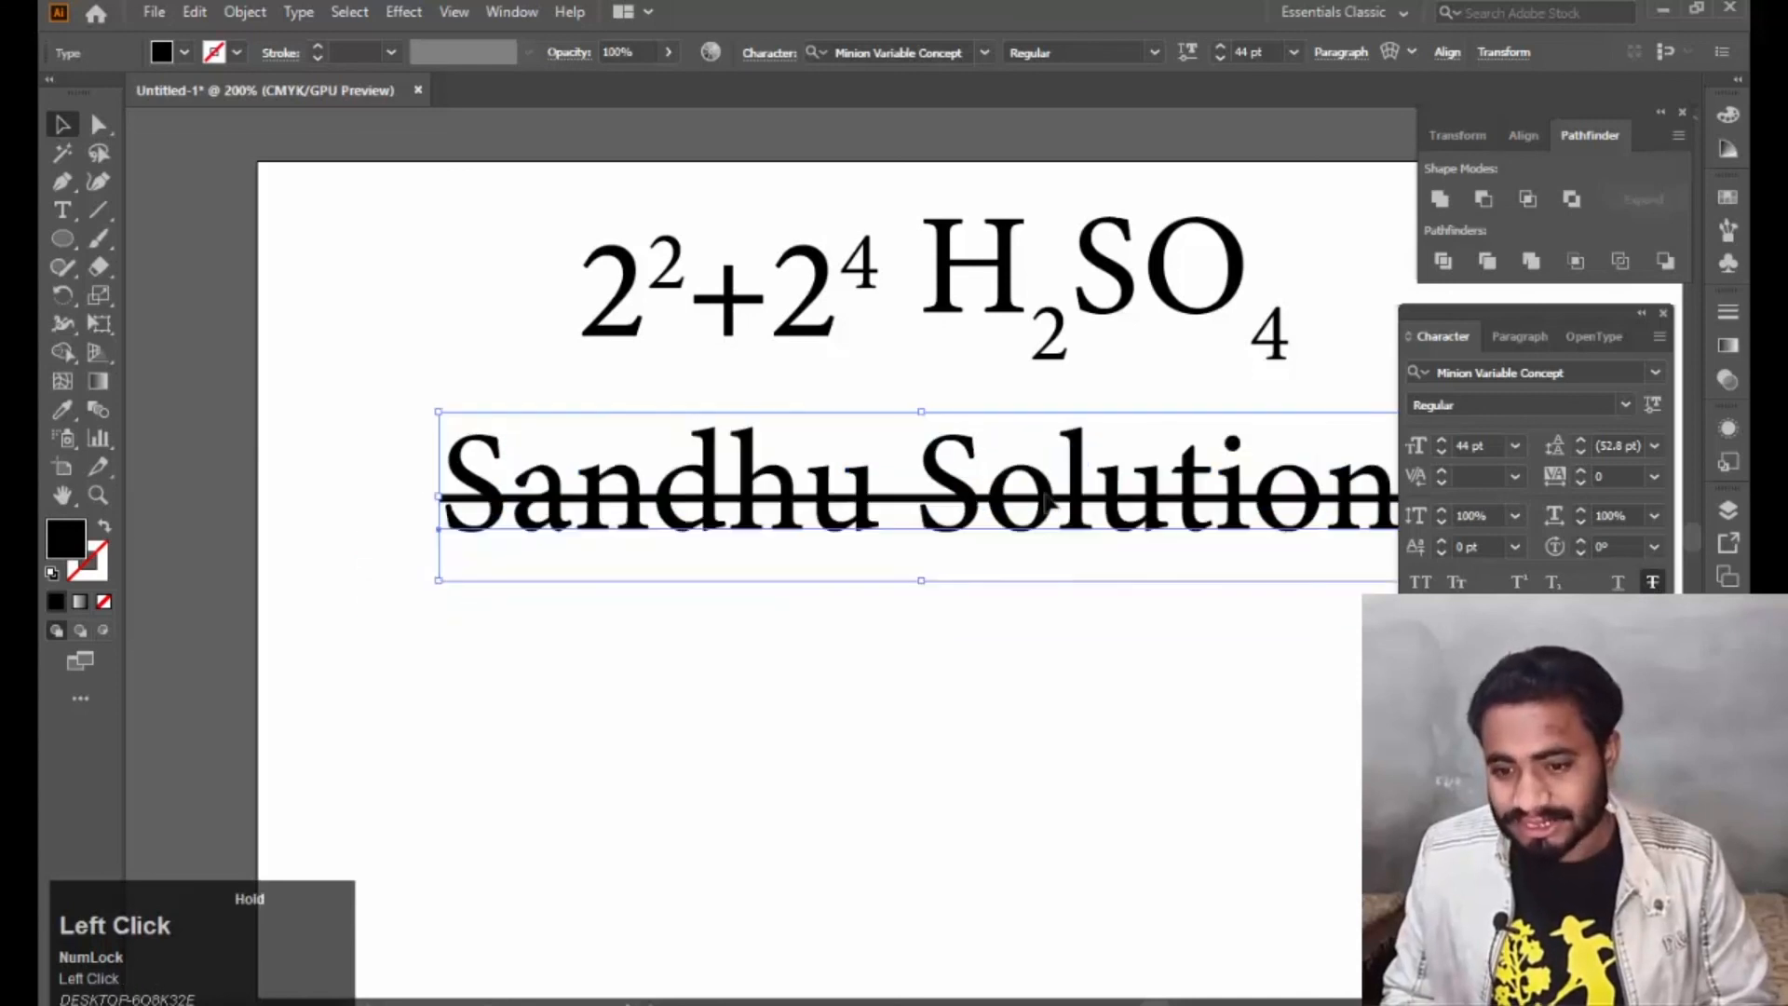
pyautogui.moveTo(1477, 310); pyautogui.dragTo(1490, 298)
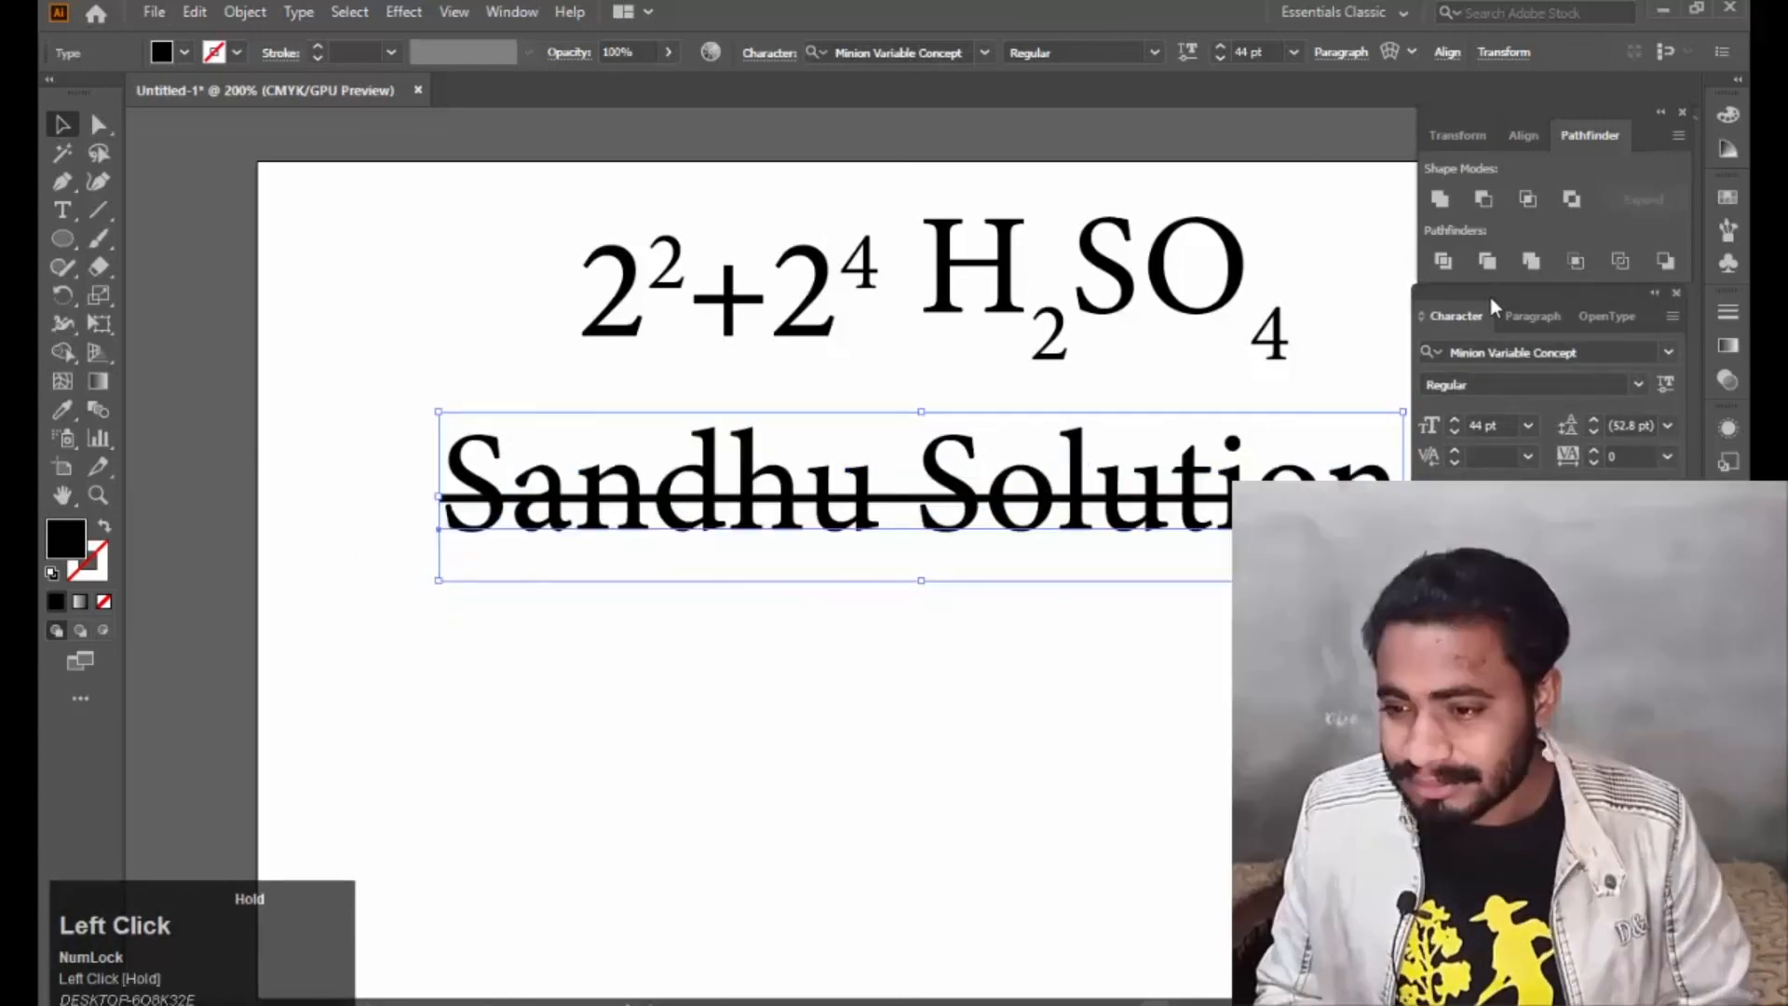